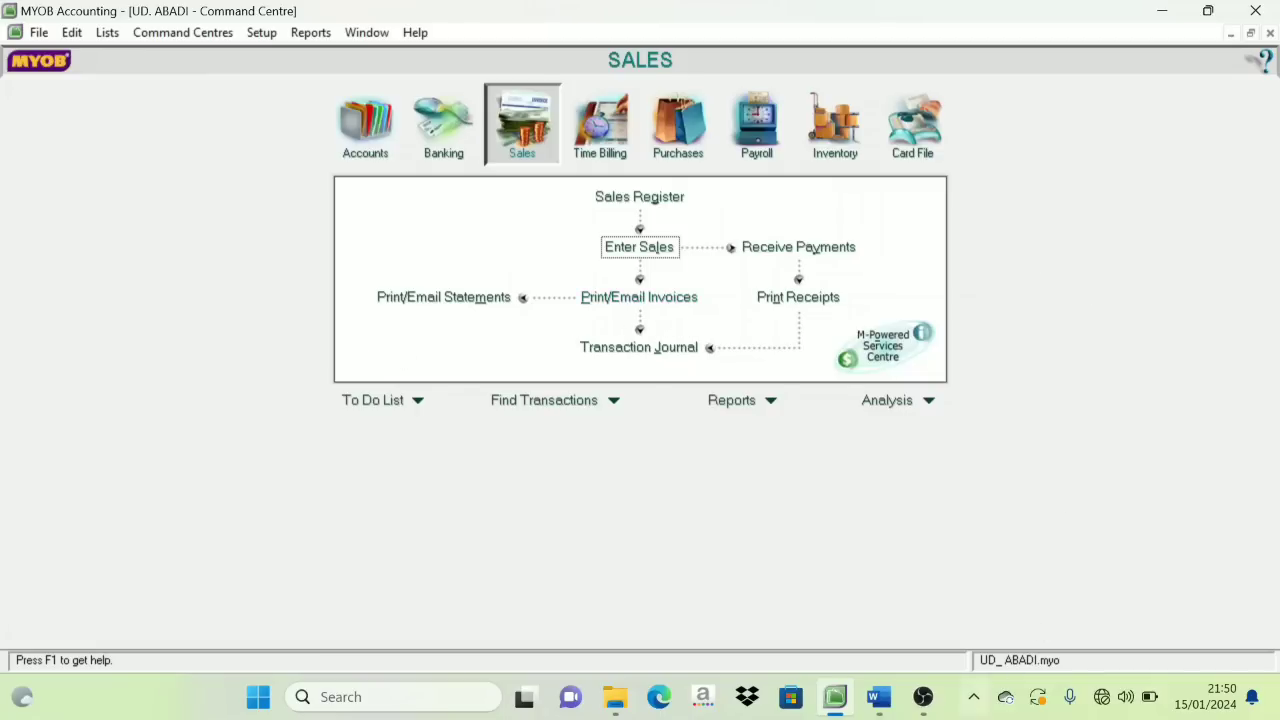
Switch to the Word exercise document and review the customer, supplier, balance and inventory lists and the invoice in Dokumen Transaksi No.1
{"action": "left_click", "coordinate": [879, 697]}
{"action": "scroll", "coordinate": [680, 447], "scroll_direction": "up", "scroll_amount": 1}
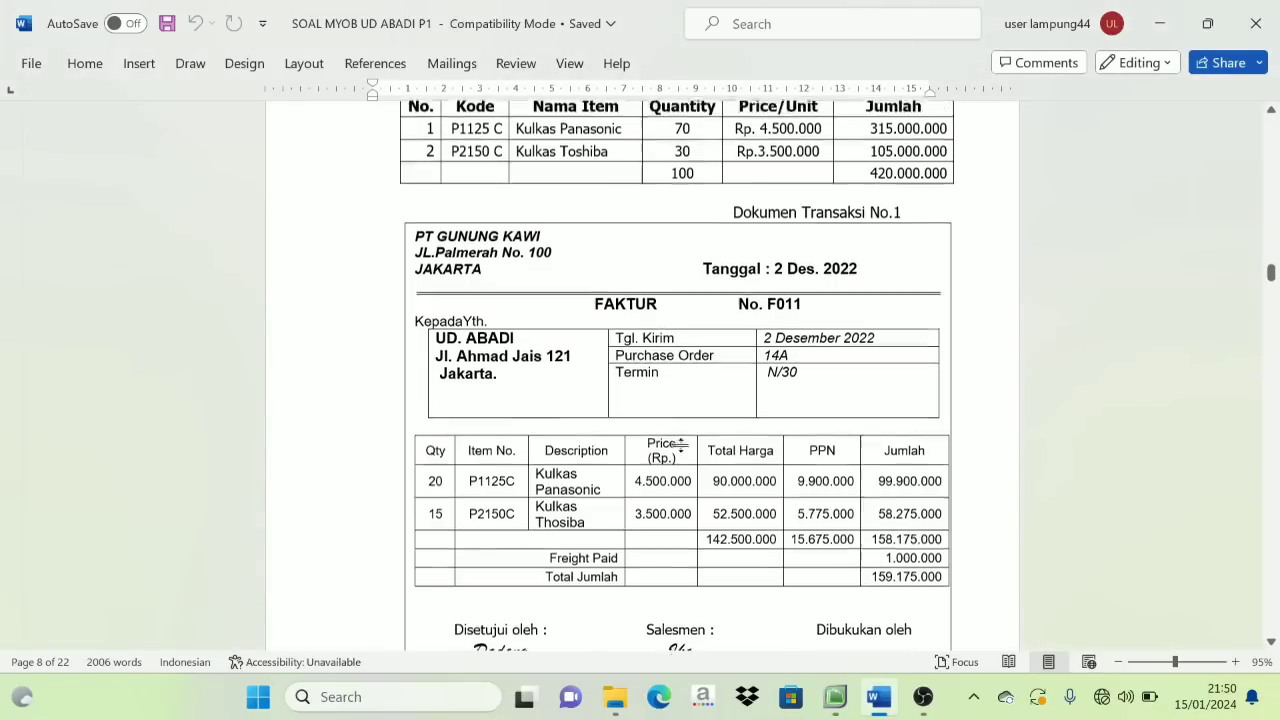
{"action": "scroll", "coordinate": [680, 380], "scroll_direction": "up", "scroll_amount": 15}
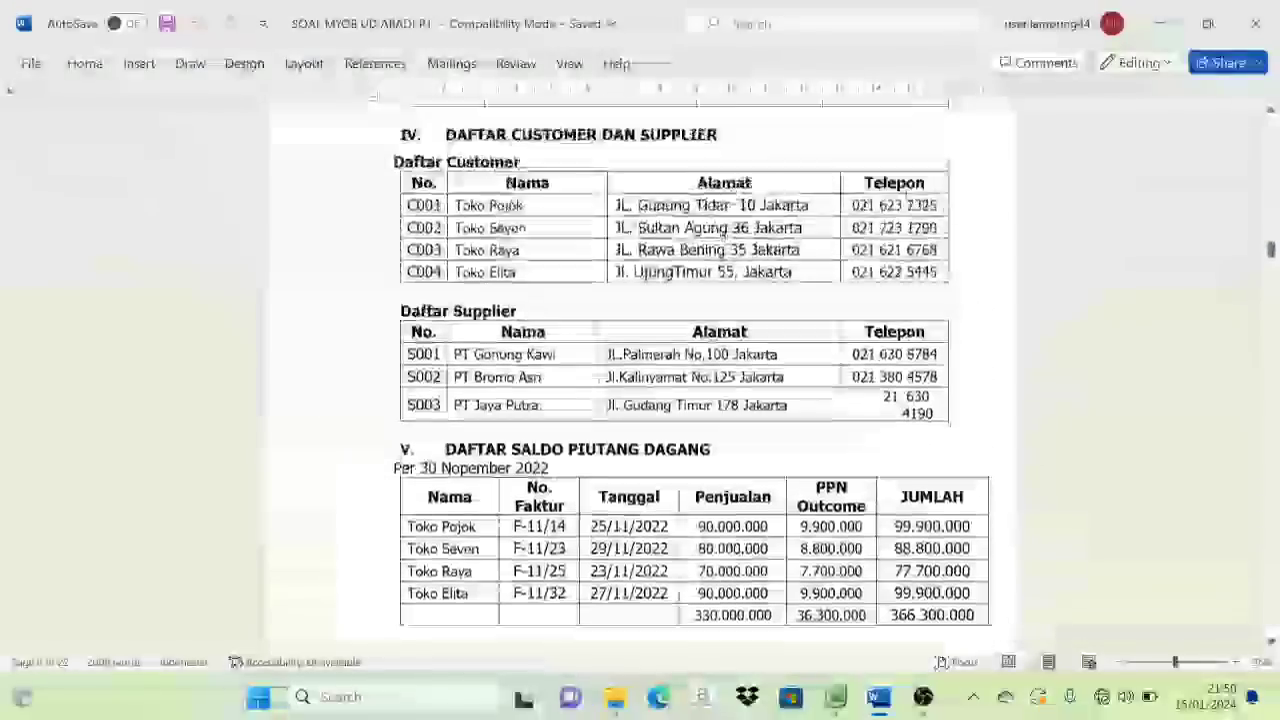
{"action": "scroll", "coordinate": [695, 452], "scroll_direction": "up", "scroll_amount": 10}
{"action": "scroll", "coordinate": [695, 452], "scroll_direction": "down", "scroll_amount": 3}
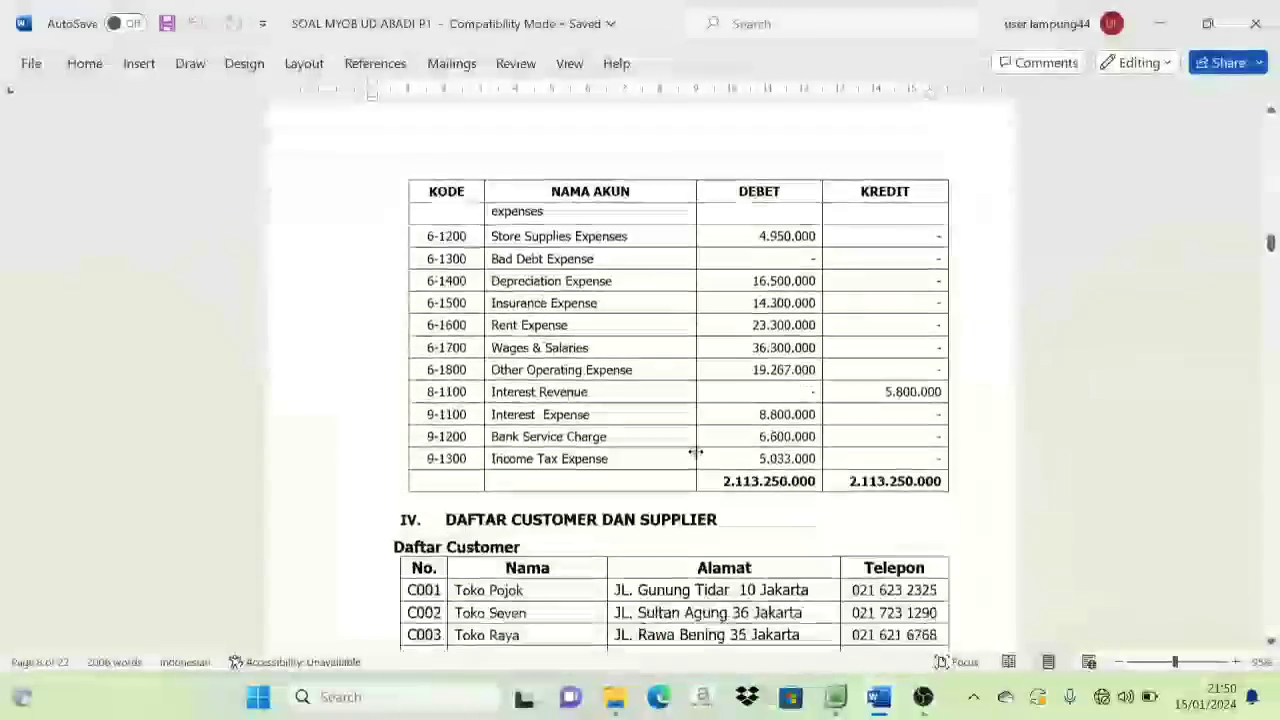
{"action": "scroll", "coordinate": [695, 452], "scroll_direction": "down", "scroll_amount": 7}
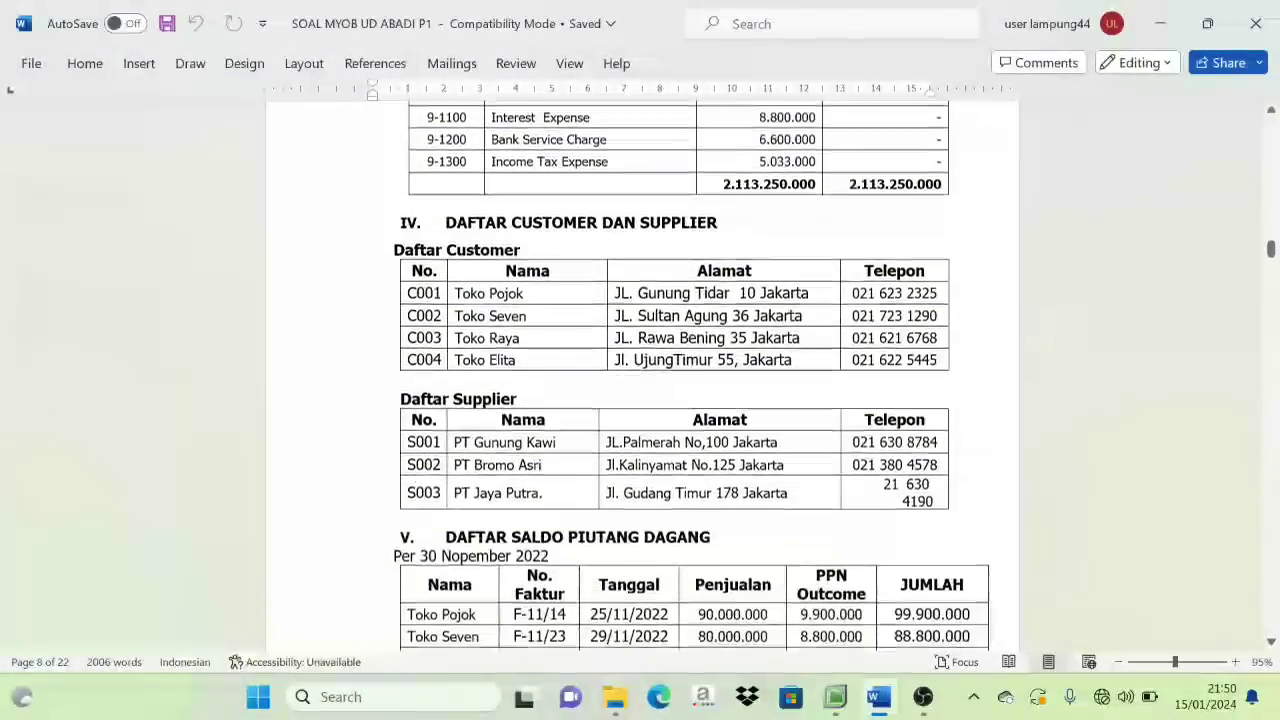
{"action": "scroll", "coordinate": [641, 376], "scroll_direction": "down", "scroll_amount": 11}
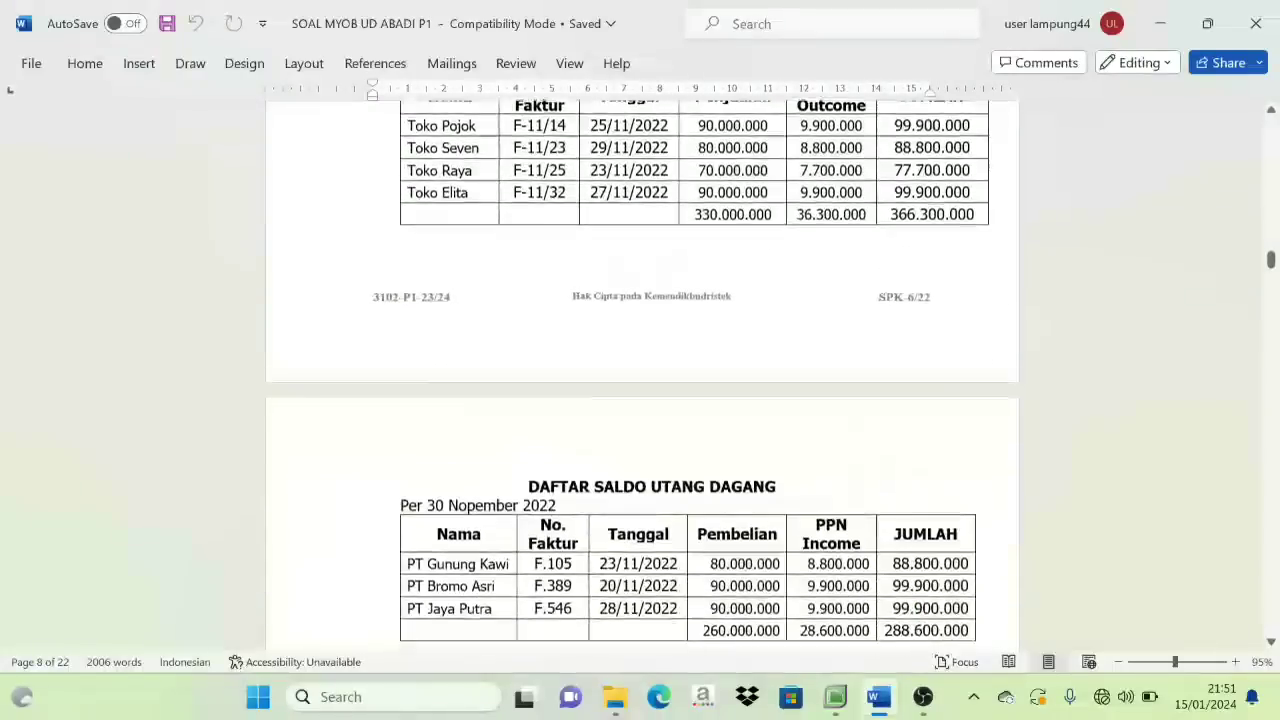
{"action": "scroll", "coordinate": [641, 376], "scroll_direction": "down", "scroll_amount": 10}
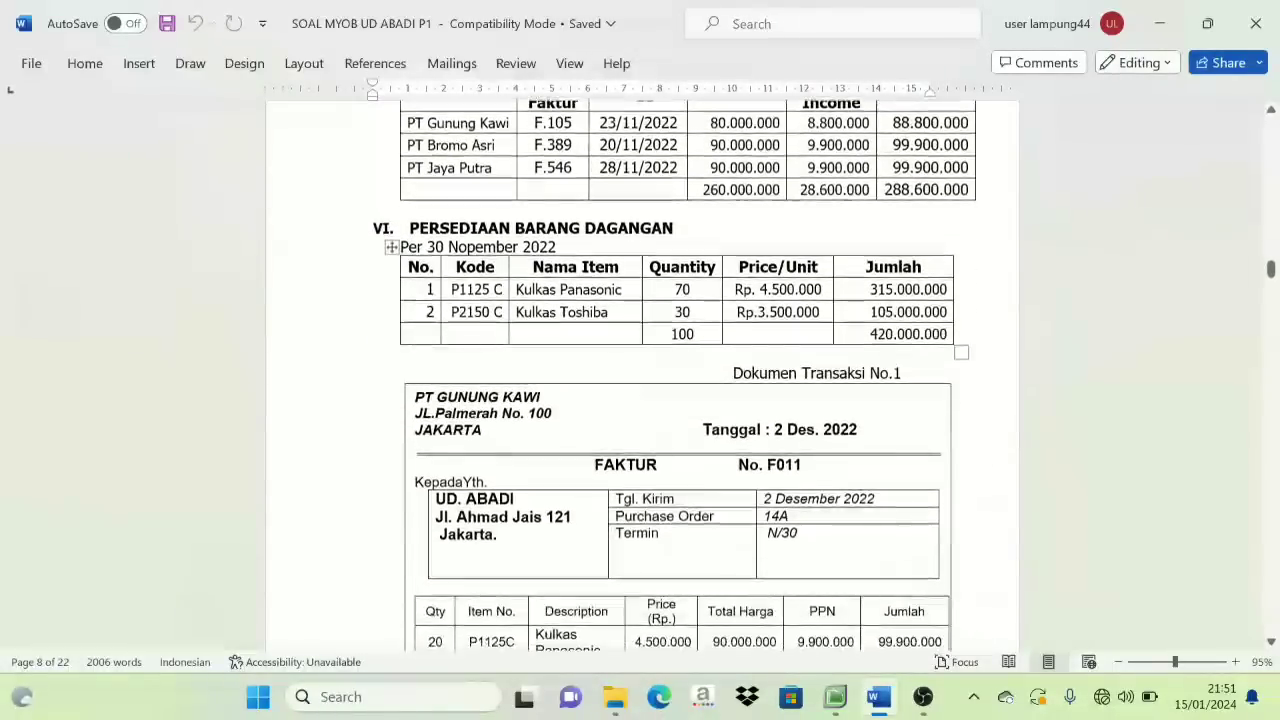
{"action": "scroll", "coordinate": [641, 376], "scroll_direction": "down", "scroll_amount": 3}
{"action": "scroll", "coordinate": [641, 376], "scroll_direction": "up", "scroll_amount": 7}
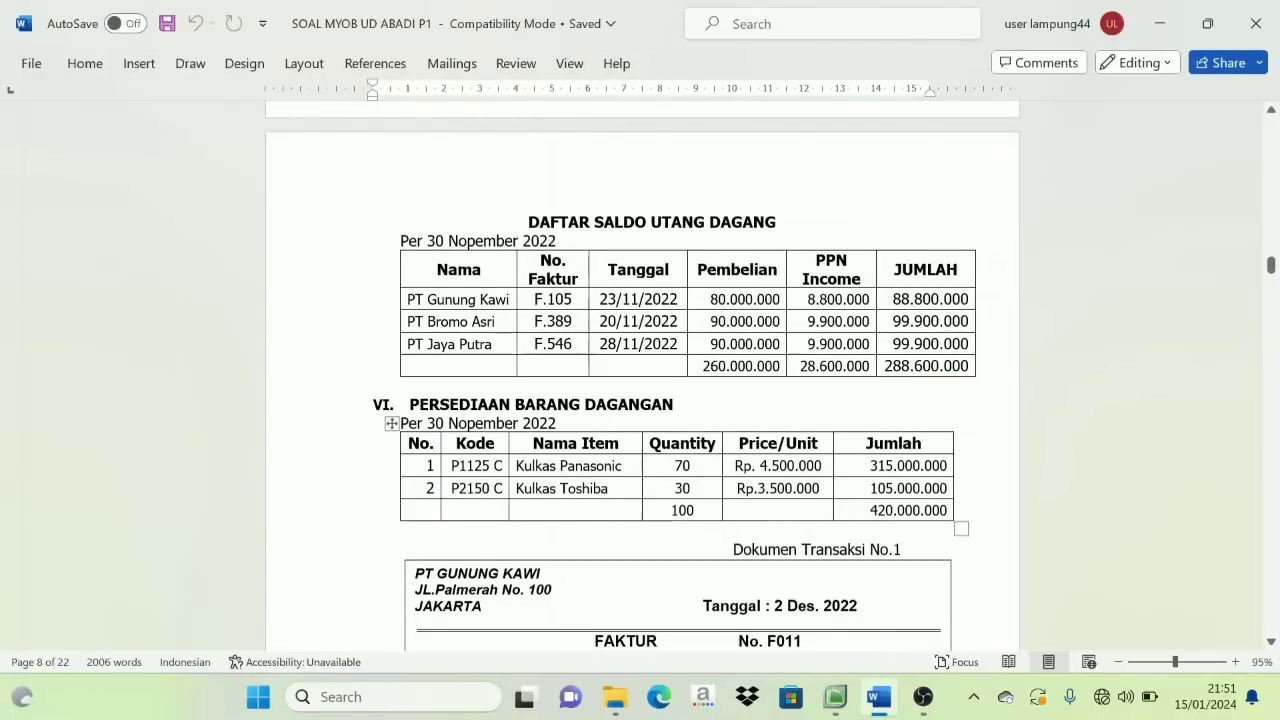
{"action": "scroll", "coordinate": [641, 376], "scroll_direction": "down", "scroll_amount": 4}
{"action": "scroll", "coordinate": [641, 376], "scroll_direction": "up", "scroll_amount": 1}
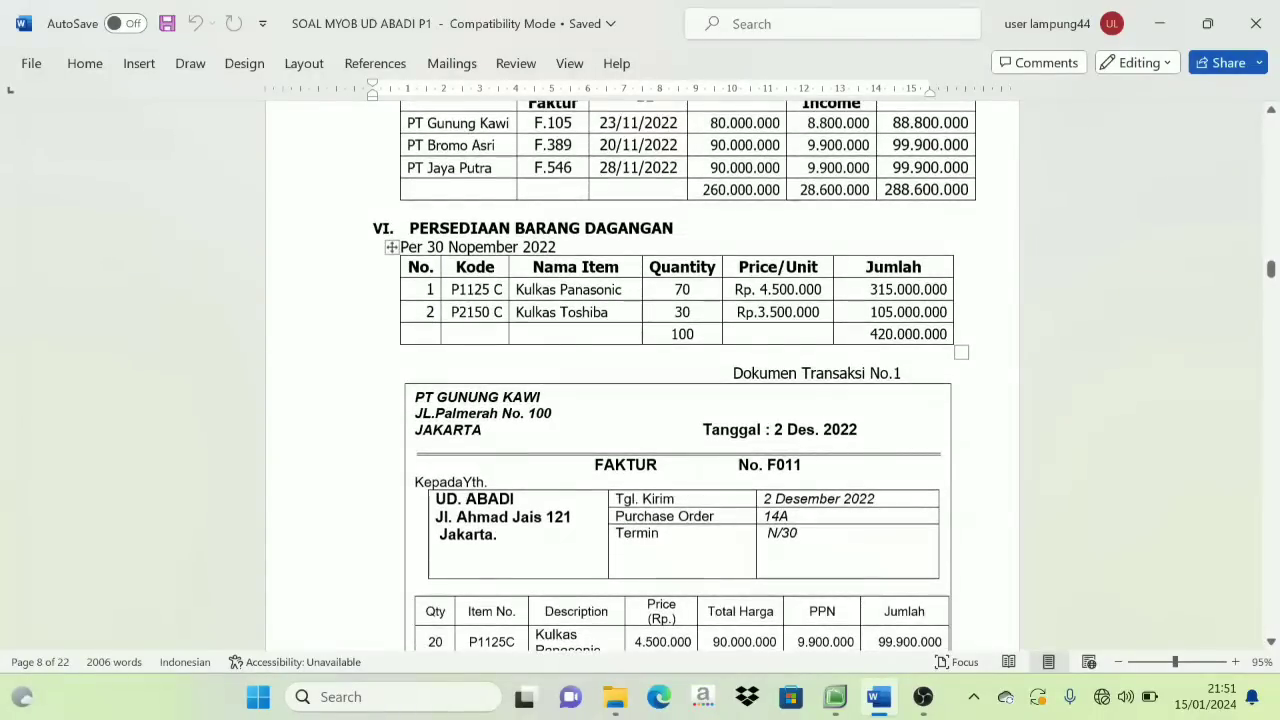
{"action": "scroll", "coordinate": [641, 376], "scroll_direction": "down", "scroll_amount": 2}
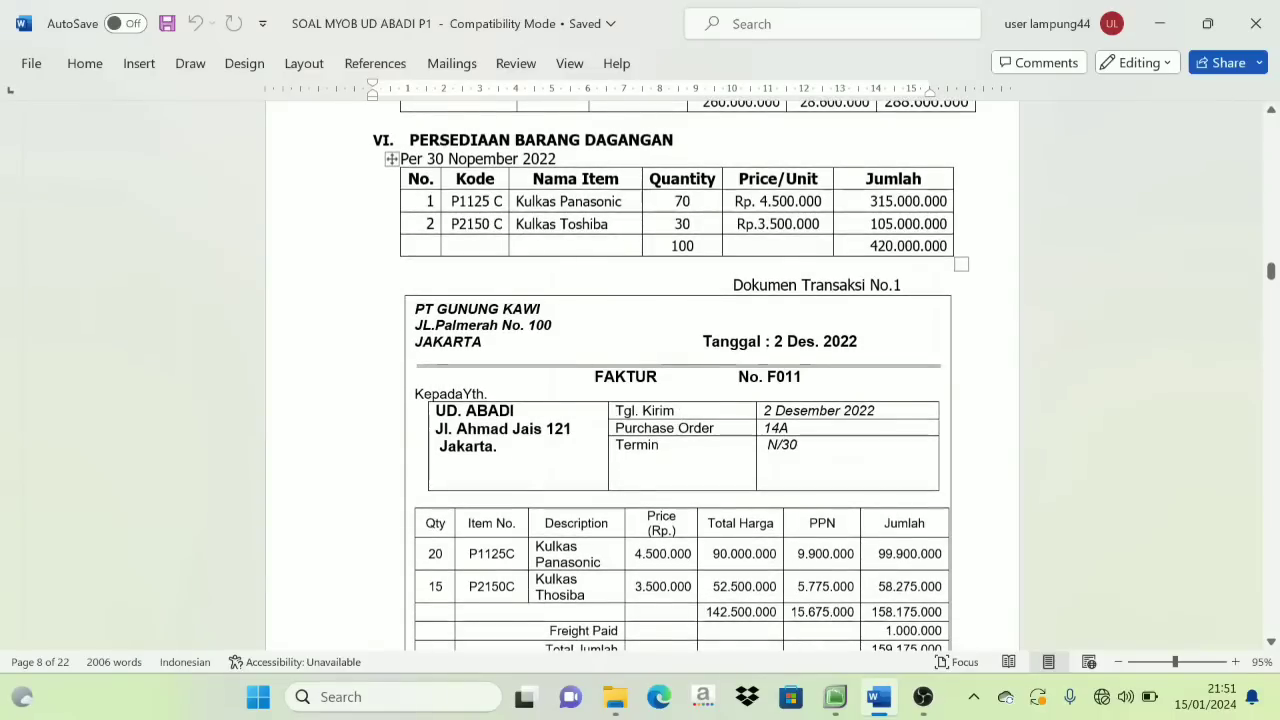
{"action": "scroll", "coordinate": [663, 443], "scroll_direction": "down", "scroll_amount": 1}
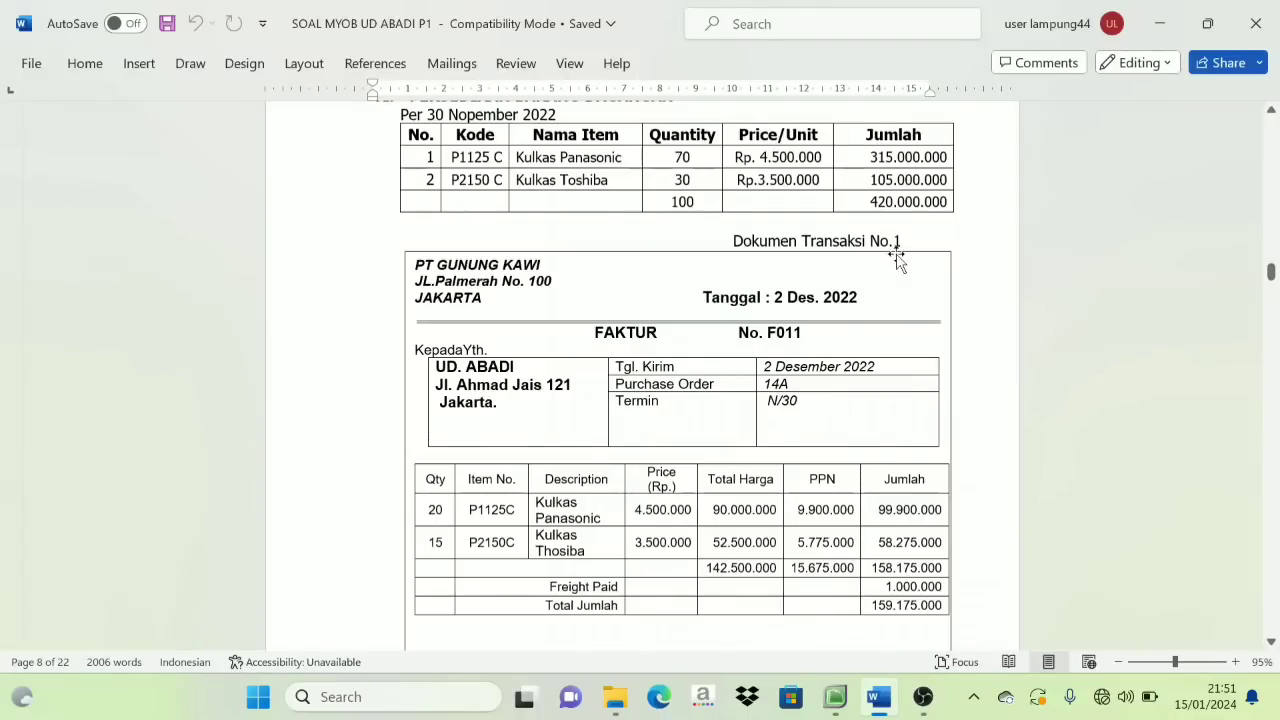
{"action": "scroll", "coordinate": [897, 259], "scroll_direction": "down", "scroll_amount": 1}
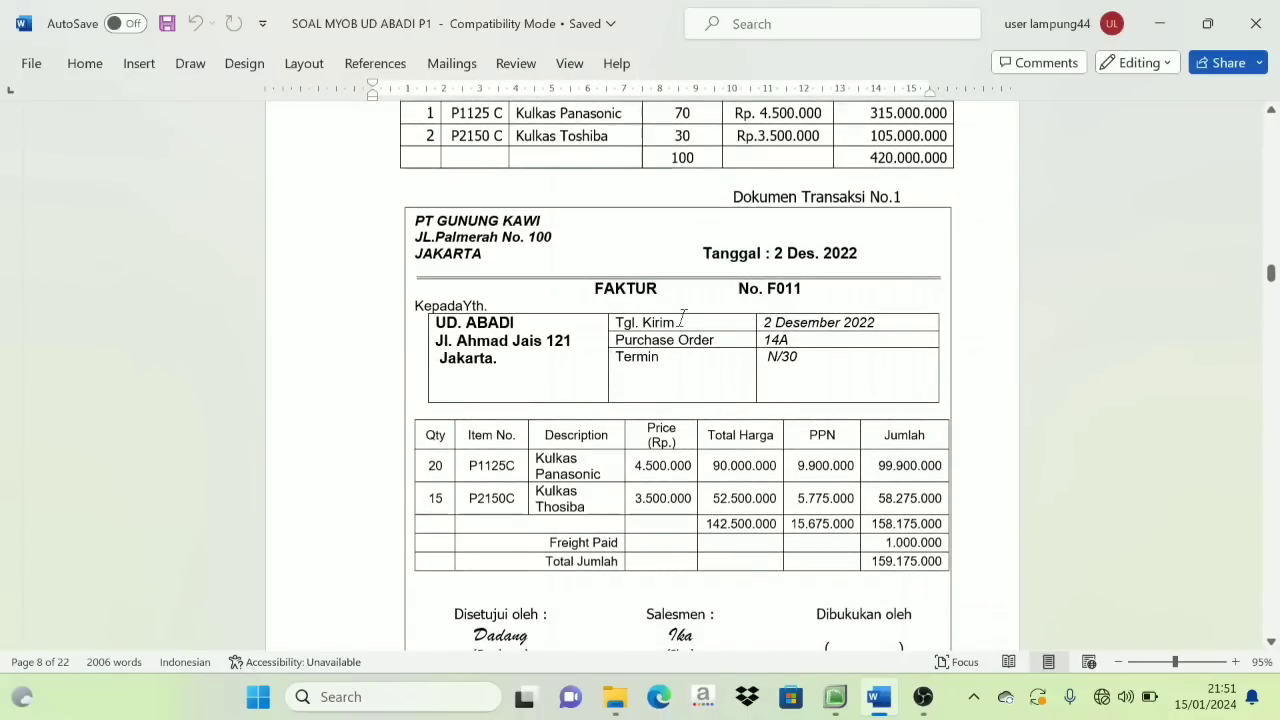
{"action": "scroll", "coordinate": [681, 340], "scroll_direction": "up", "scroll_amount": 3}
{"action": "scroll", "coordinate": [682, 350], "scroll_direction": "down", "scroll_amount": 3}
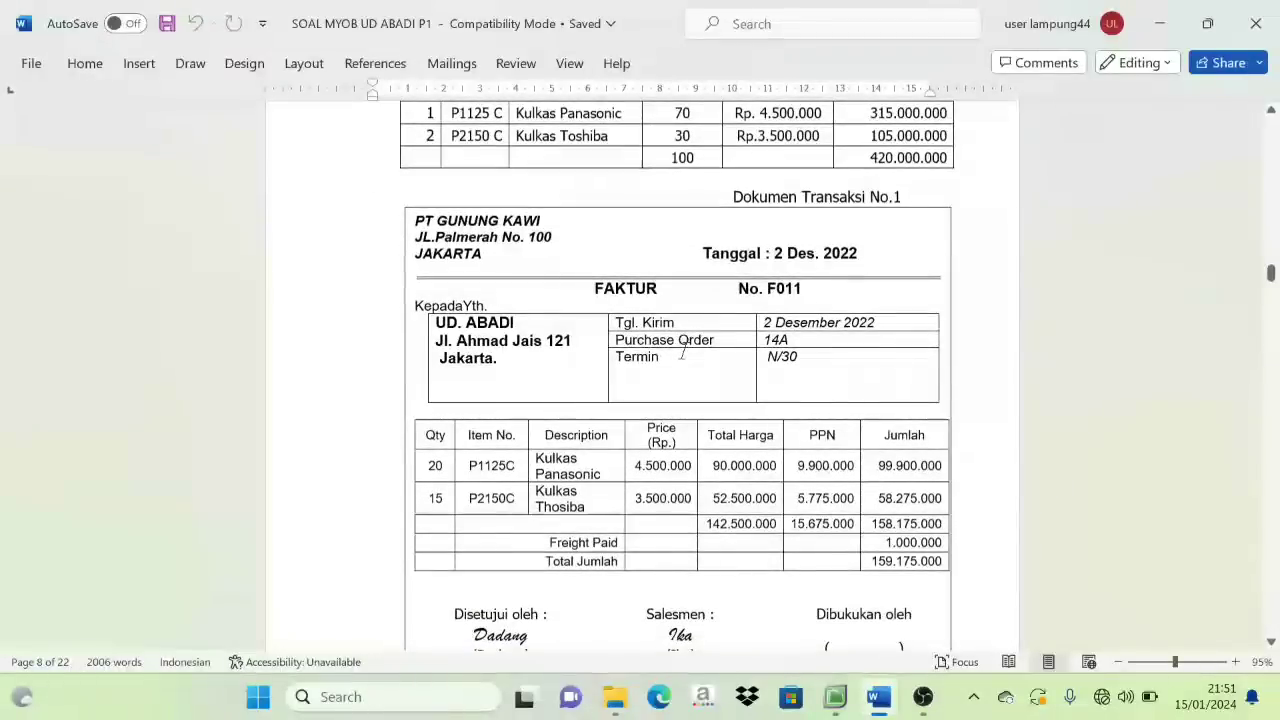
Arrange MYOB and the Word document side by side with the full width of the first transaction invoice in view
{"action": "key", "text": "super+Right"}
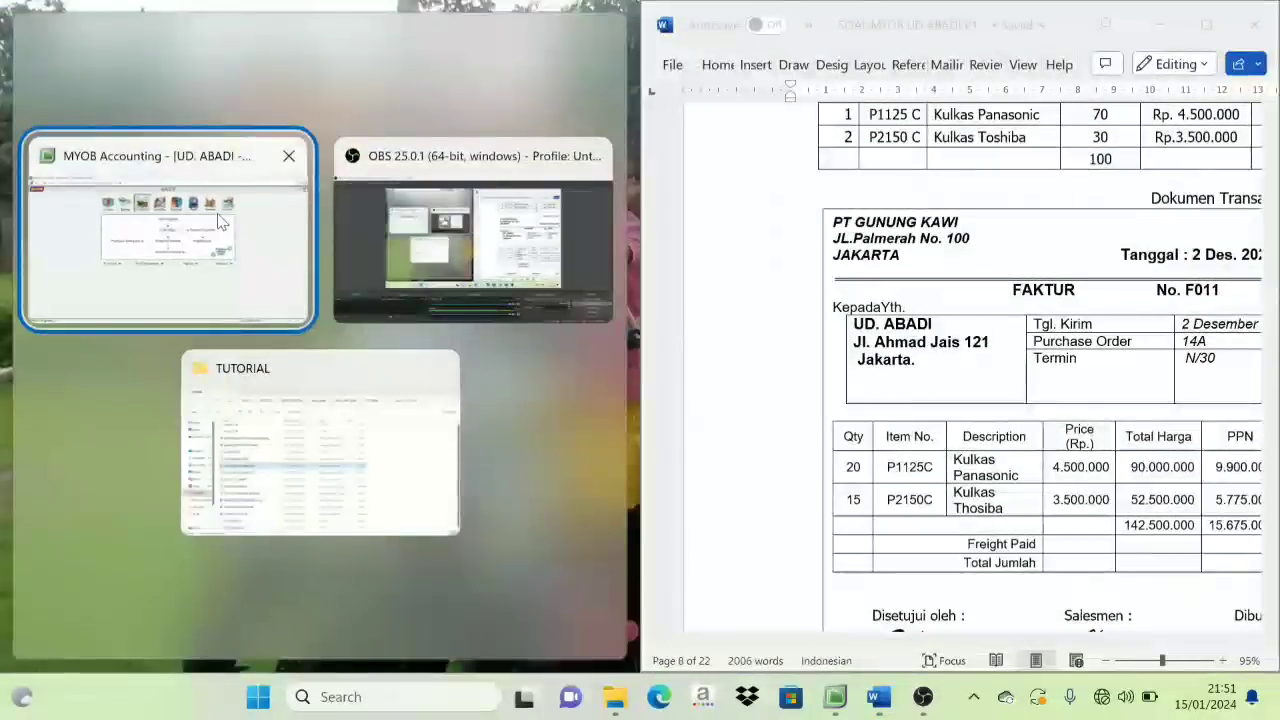
{"action": "left_click", "coordinate": [222, 222]}
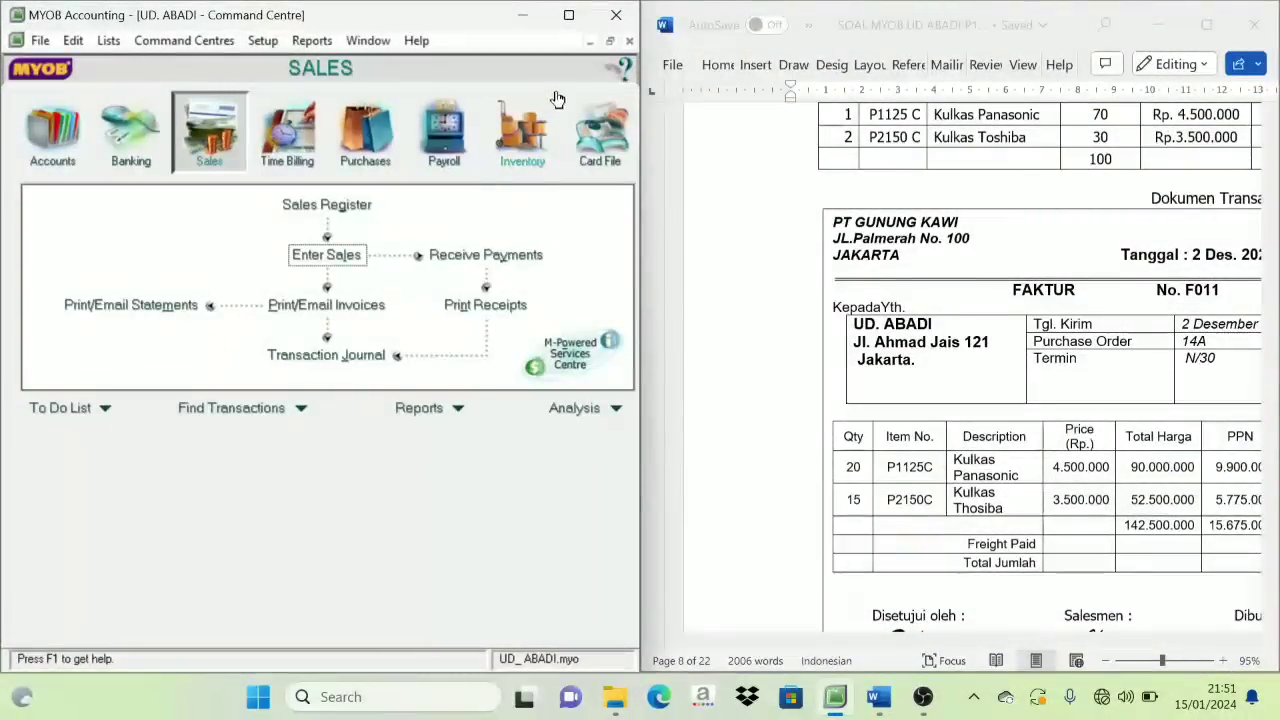
{"action": "left_click", "coordinate": [568, 15]}
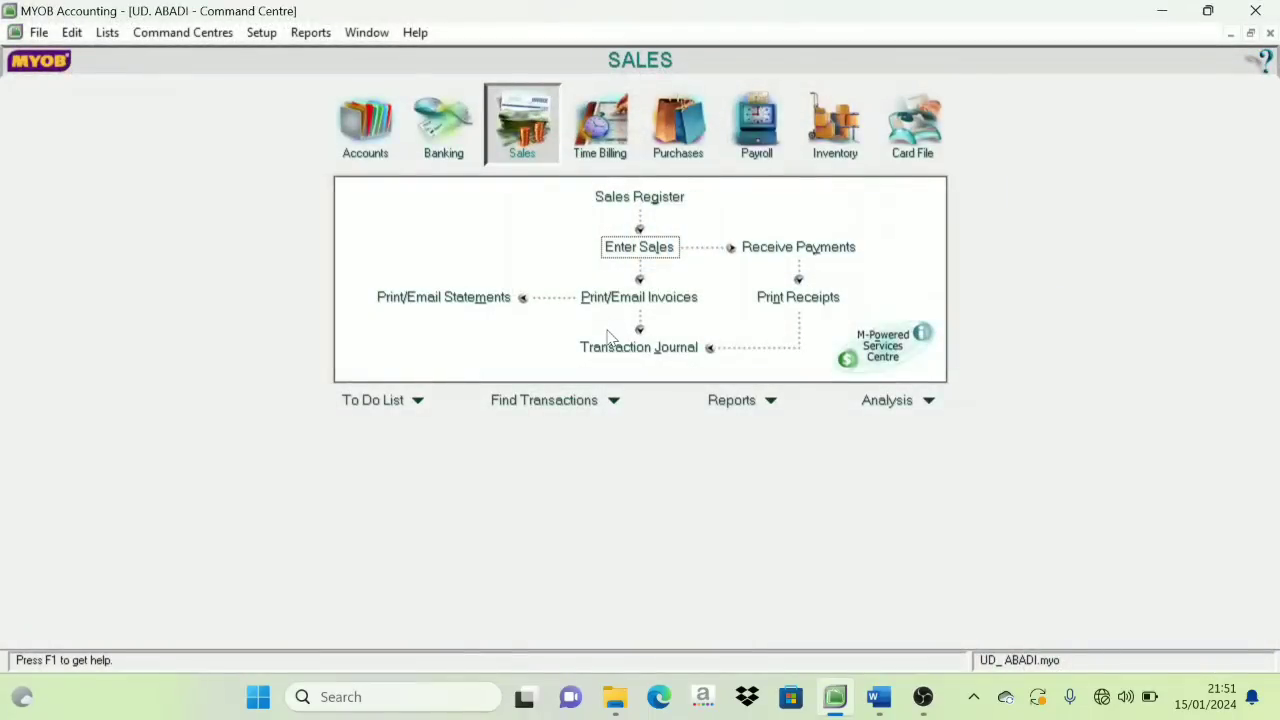
{"action": "key", "text": "super+Left"}
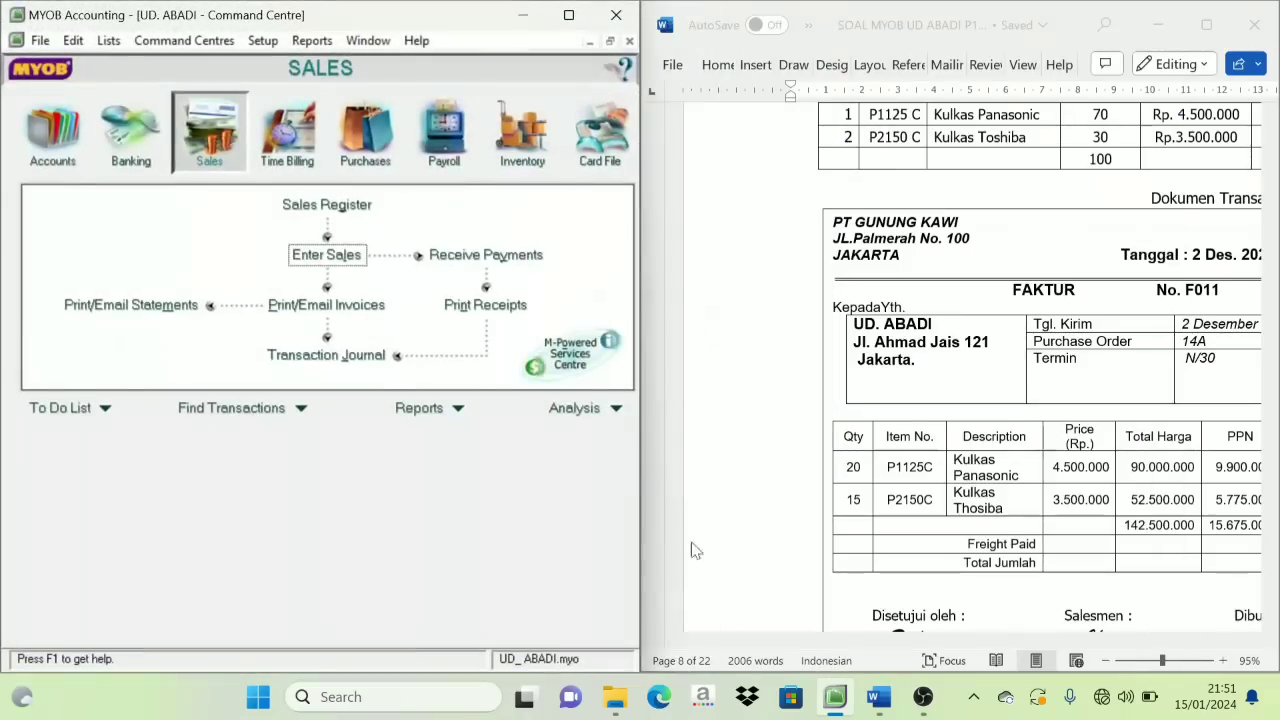
{"action": "left_click", "coordinate": [990, 605]}
{"action": "left_click_drag", "start_coordinate": [990, 640], "coordinate": [1085, 652]}
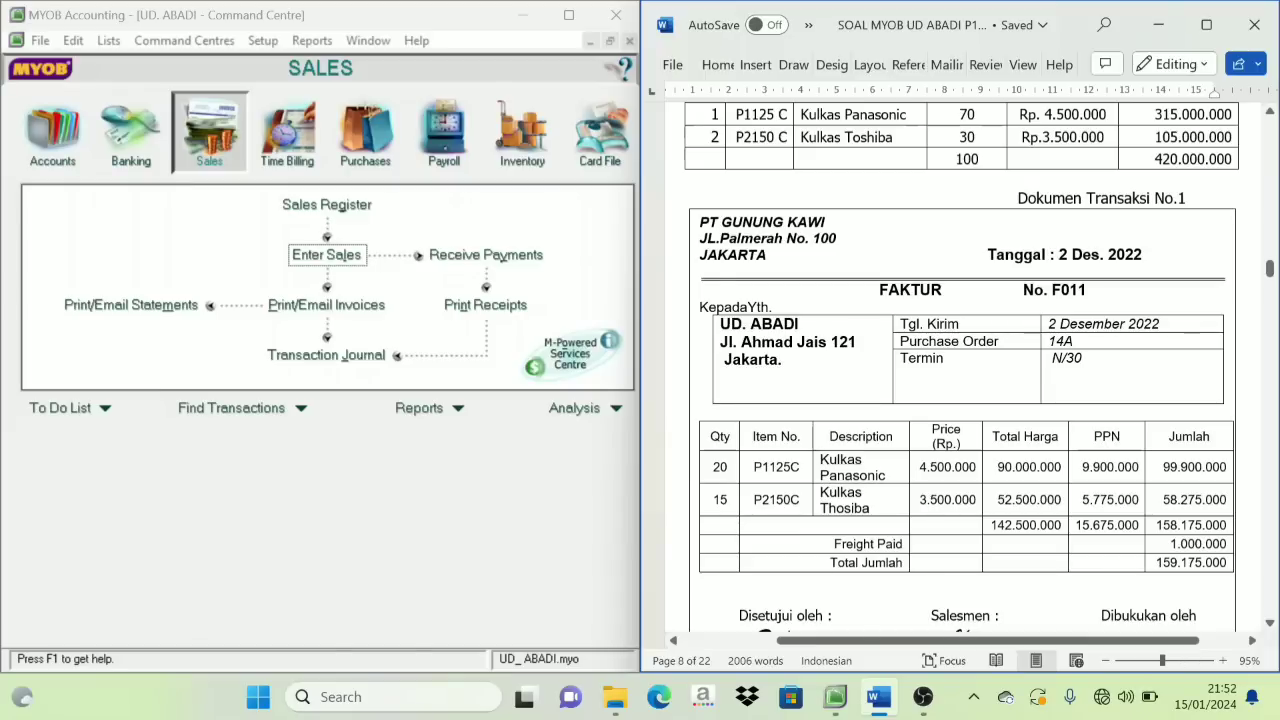
Start a new purchase bill in the Purchases command centre and change its layout to Item
{"action": "left_click", "coordinate": [435, 224]}
{"action": "left_click", "coordinate": [363, 163]}
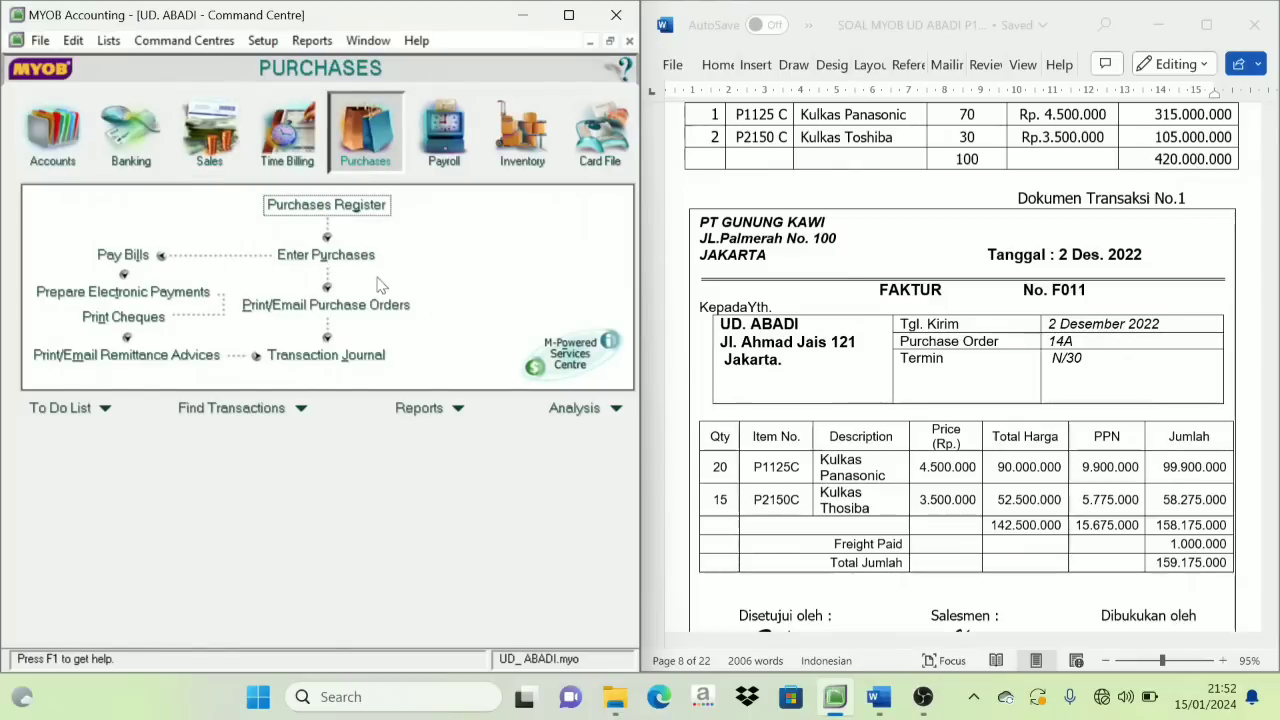
{"action": "left_click", "coordinate": [330, 256]}
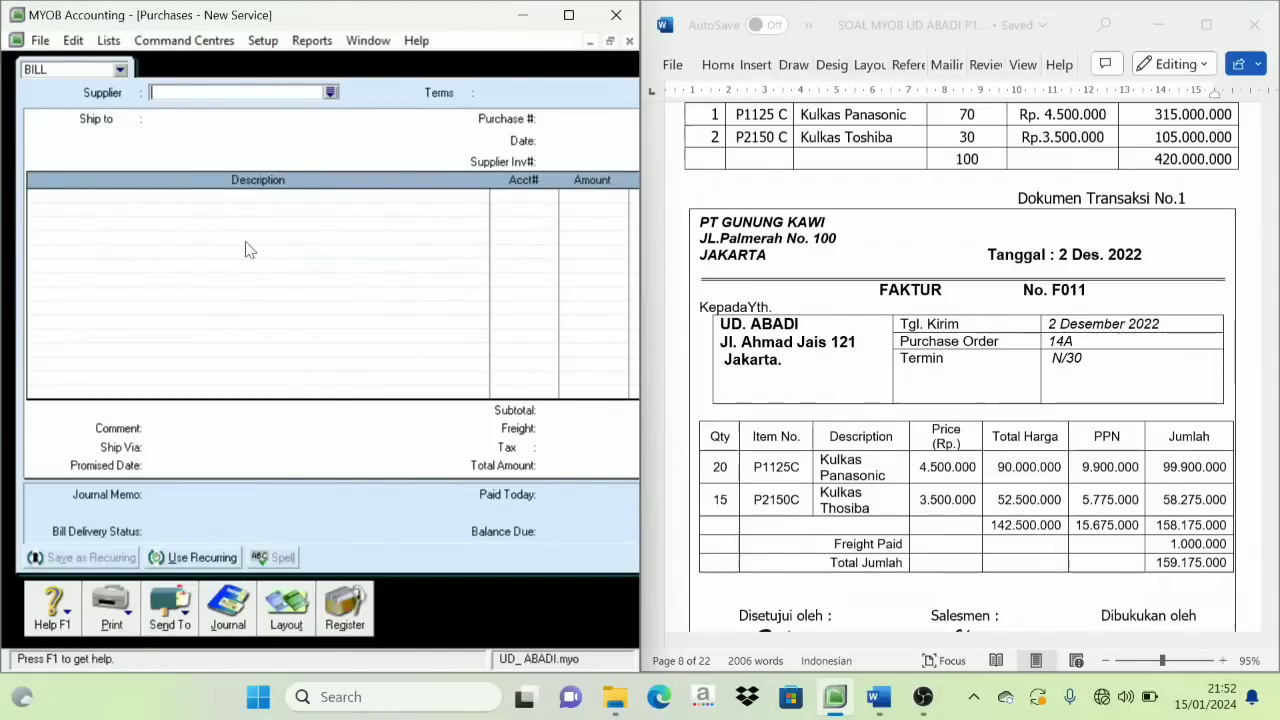
{"action": "left_click", "coordinate": [287, 627]}
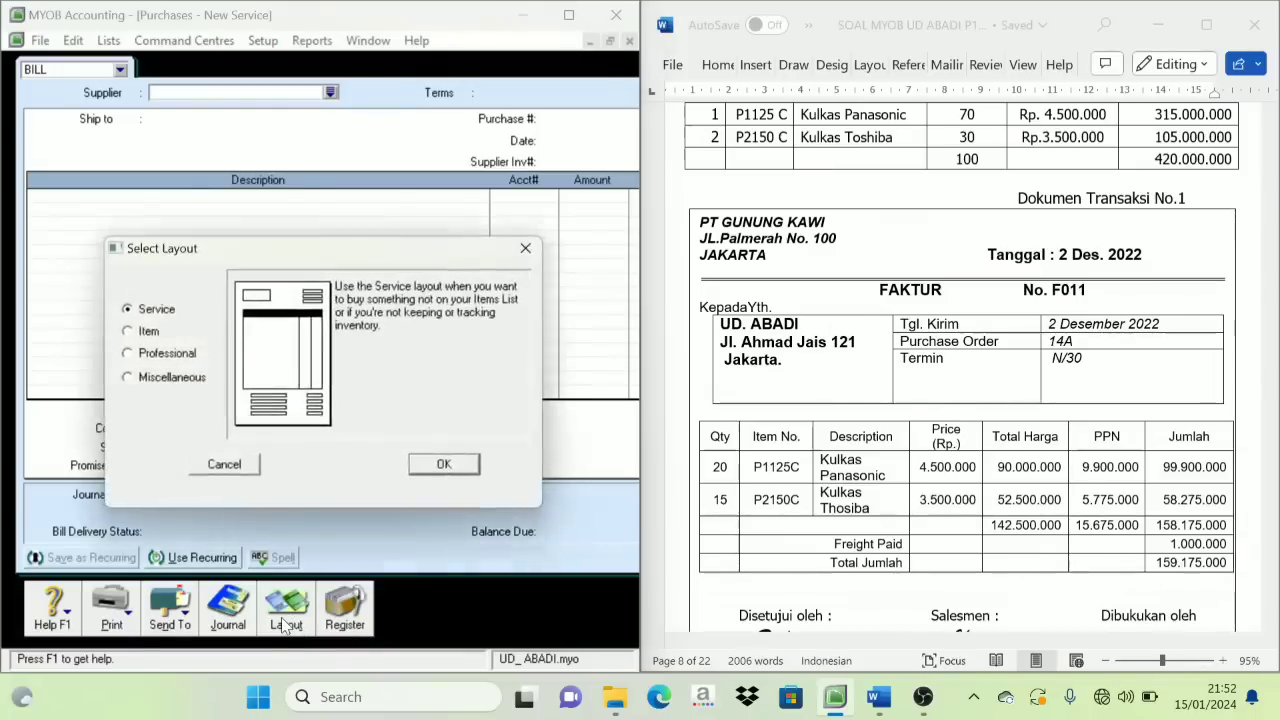
{"action": "left_click", "coordinate": [146, 331]}
{"action": "left_click", "coordinate": [443, 466]}
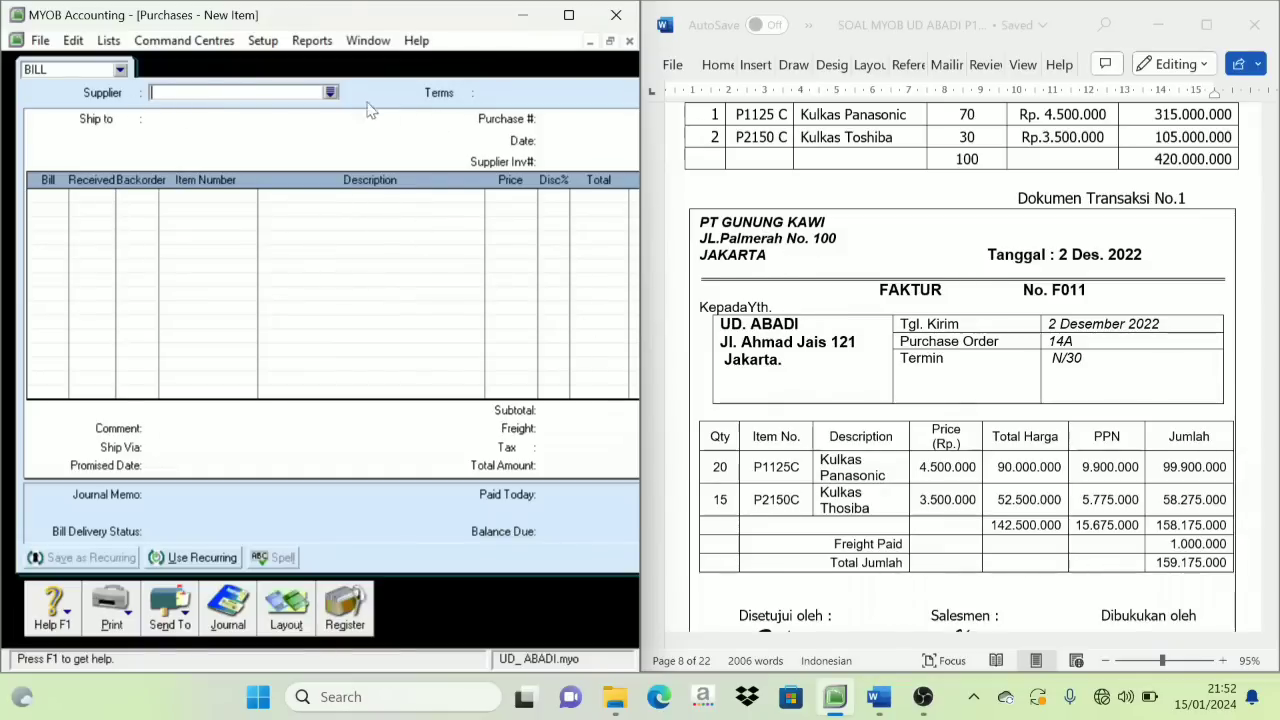
Choose PT Gunung Kawi as the bill's supplier and turn off the Tax Inclusive option
{"action": "left_click", "coordinate": [330, 92]}
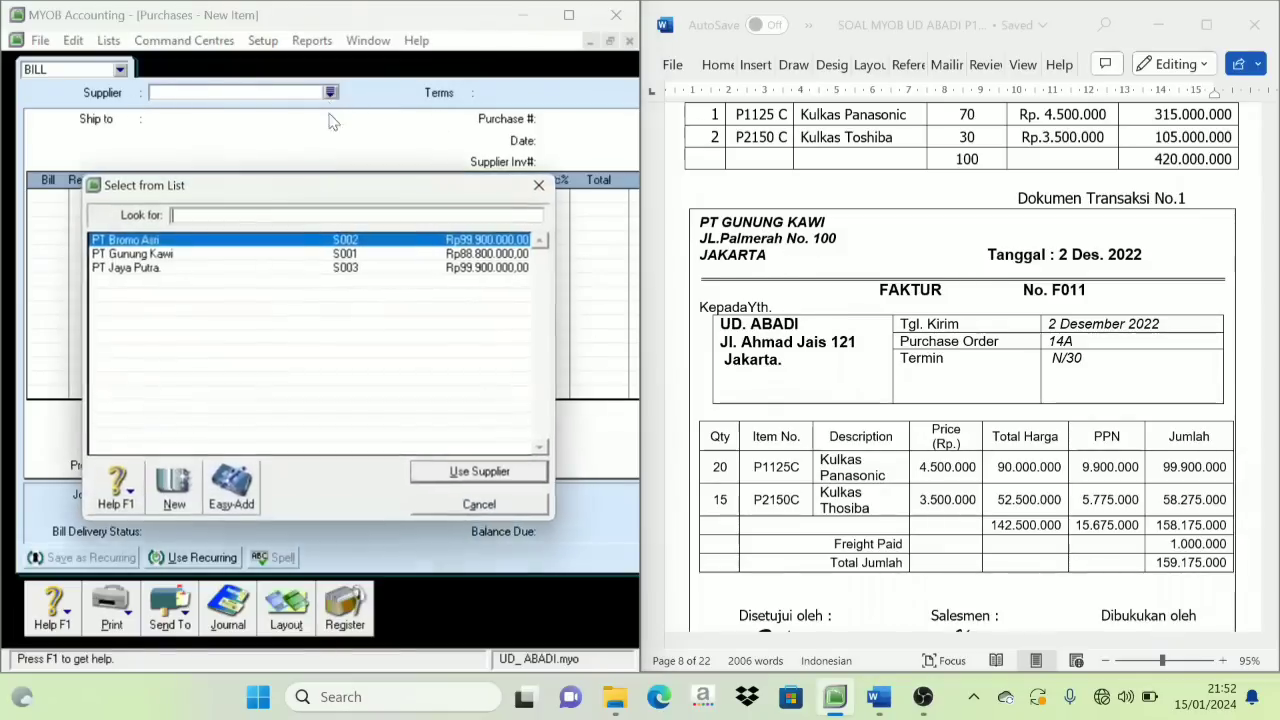
{"action": "left_click", "coordinate": [140, 254]}
{"action": "left_click", "coordinate": [481, 474]}
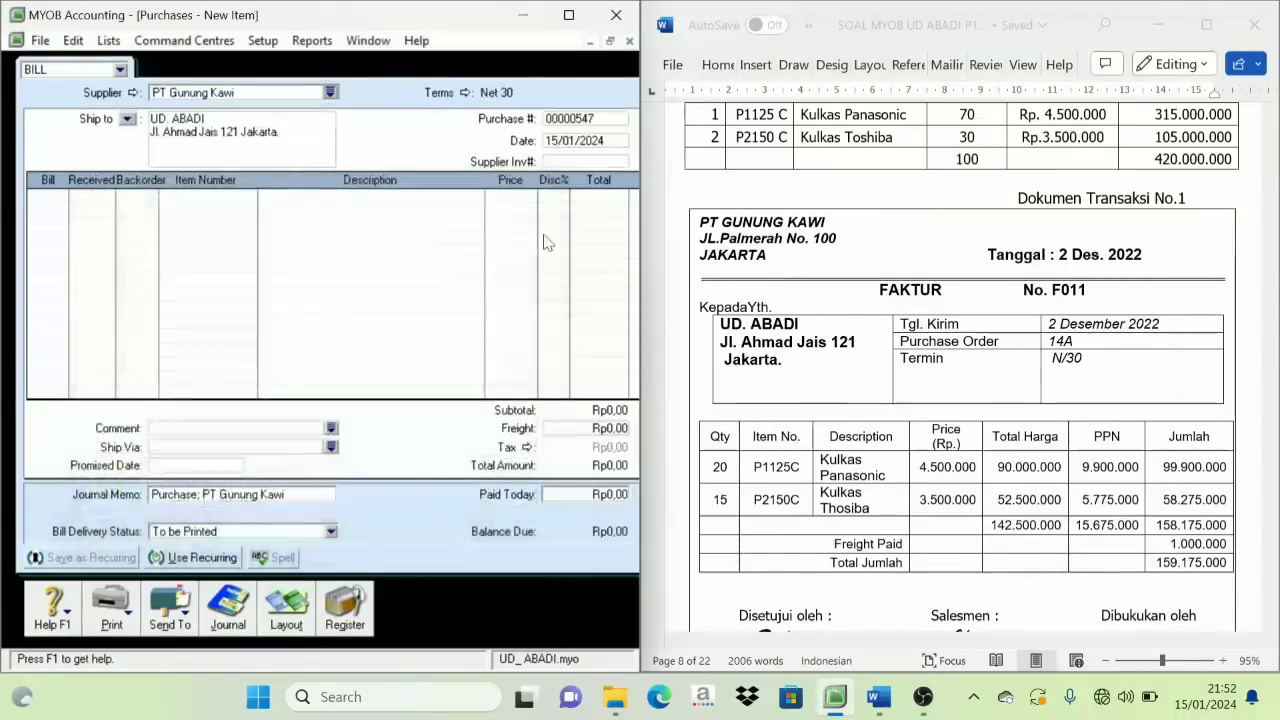
{"action": "left_click_drag", "start_coordinate": [640, 231], "coordinate": [807, 300]}
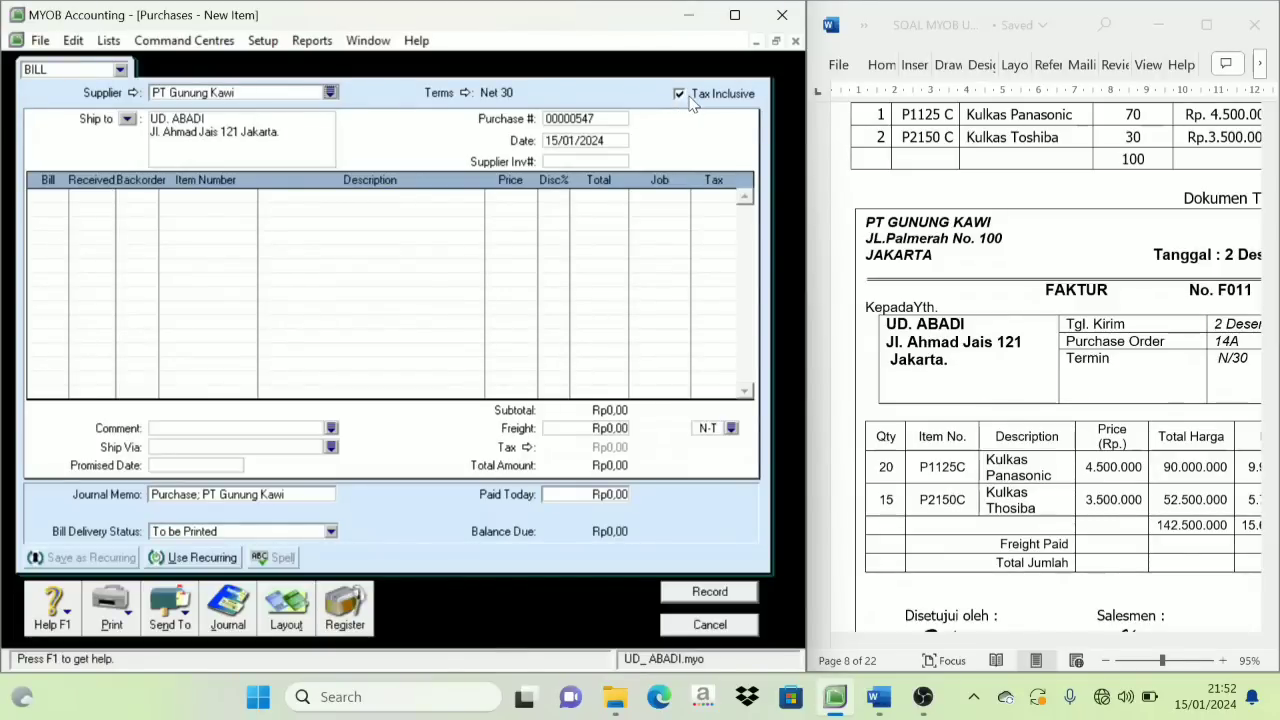
{"action": "left_click", "coordinate": [679, 95]}
{"action": "left_click_drag", "start_coordinate": [808, 297], "coordinate": [688, 297]}
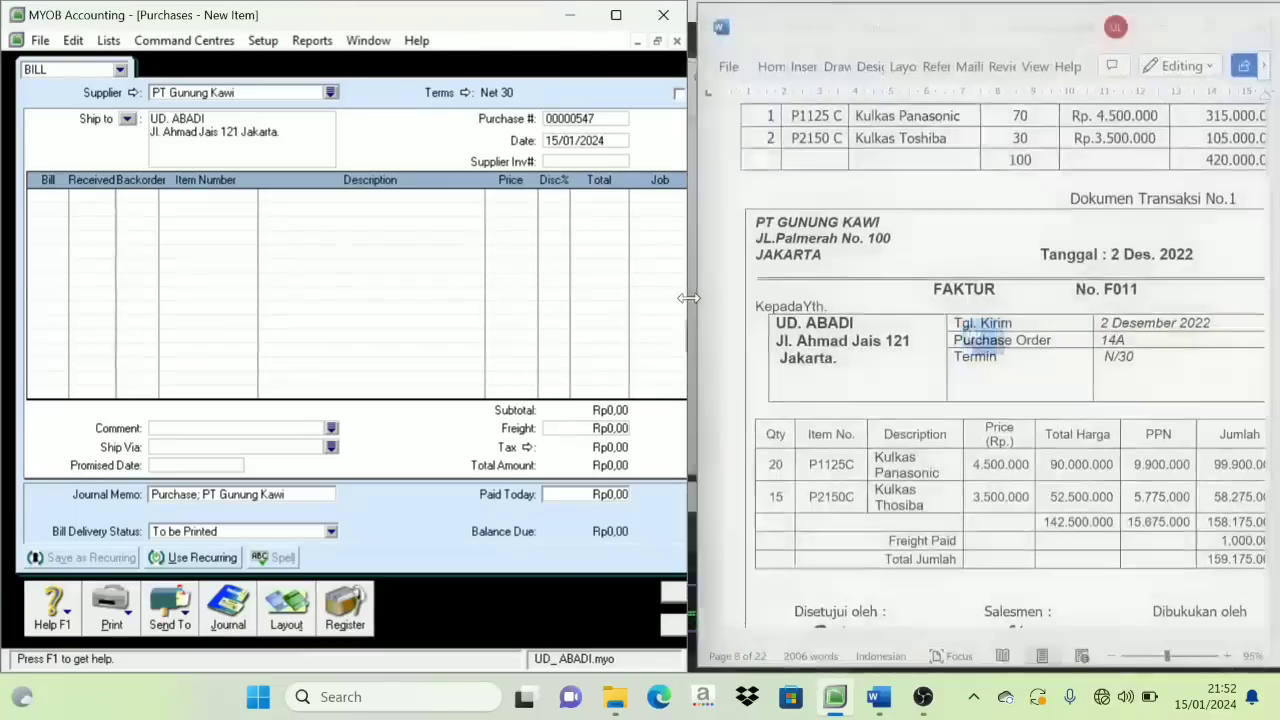
Enter the supplier's invoice number as the purchase number and set the purchase date to 2/12/2022
{"action": "left_click", "coordinate": [573, 119]}
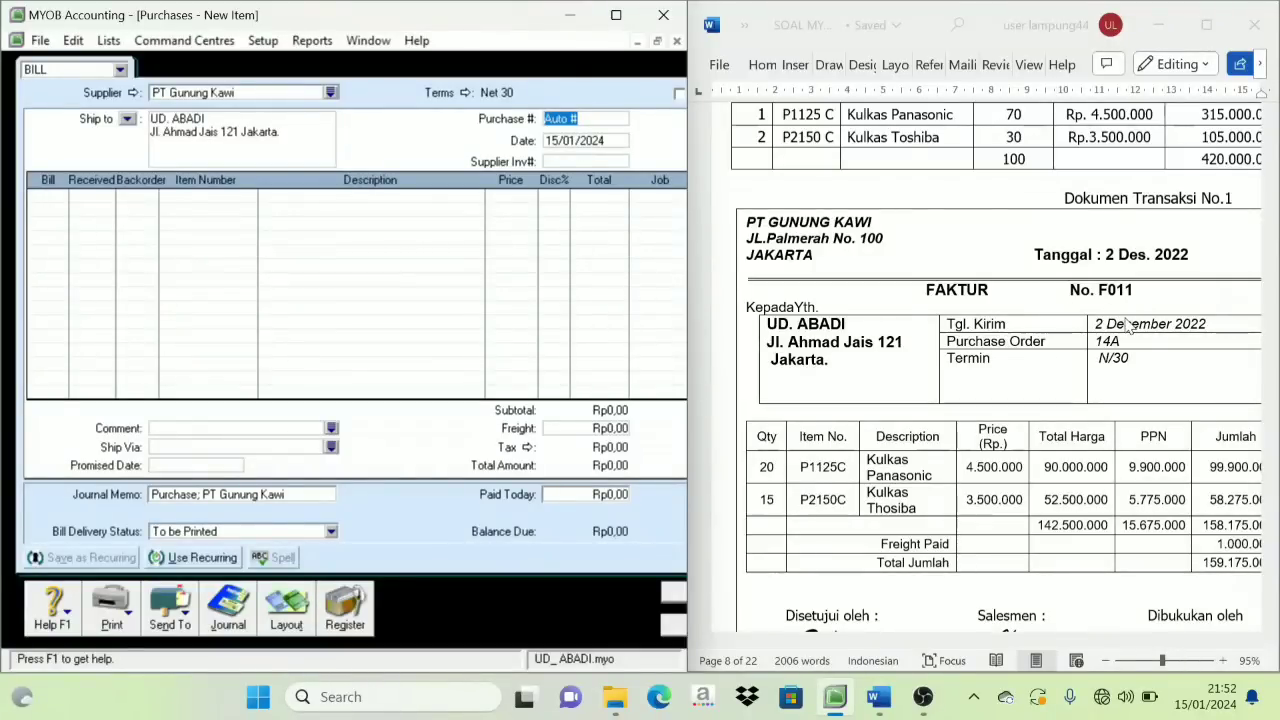
{"action": "key", "text": "Caps_Lock"}
{"action": "type", "text": "F"}
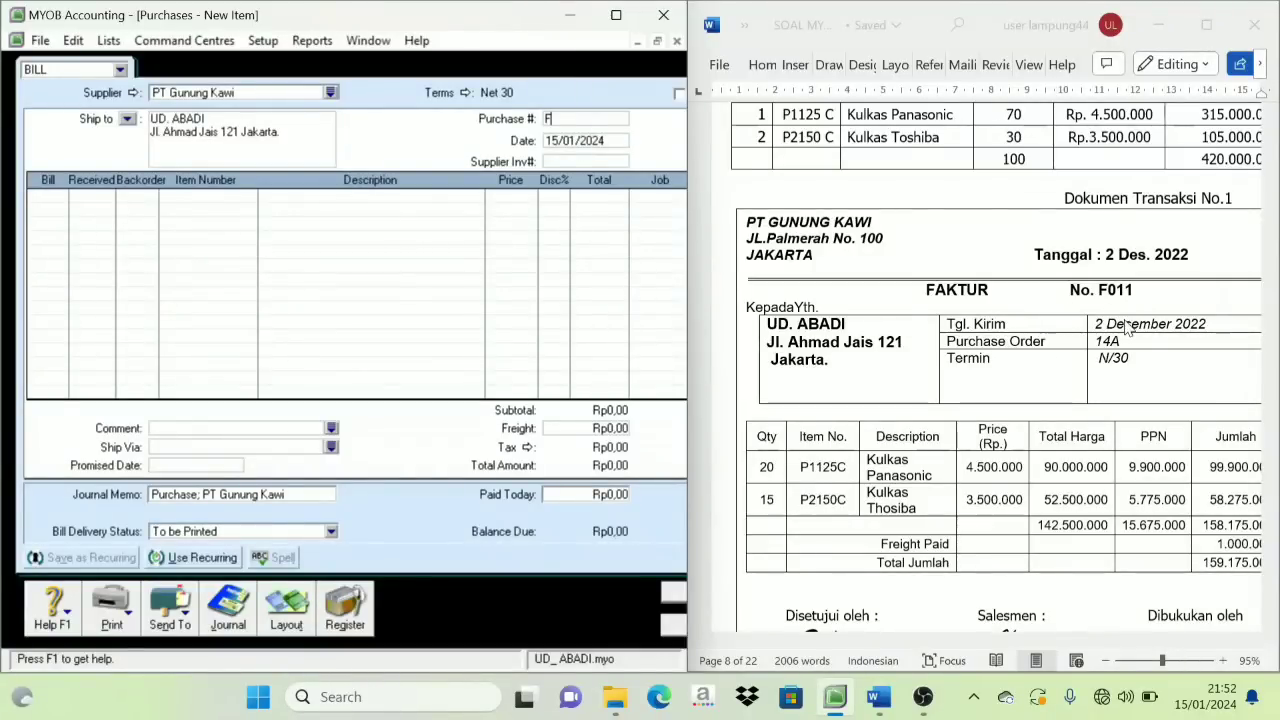
{"action": "type", "text": "011"}
{"action": "key", "text": "Tab"}
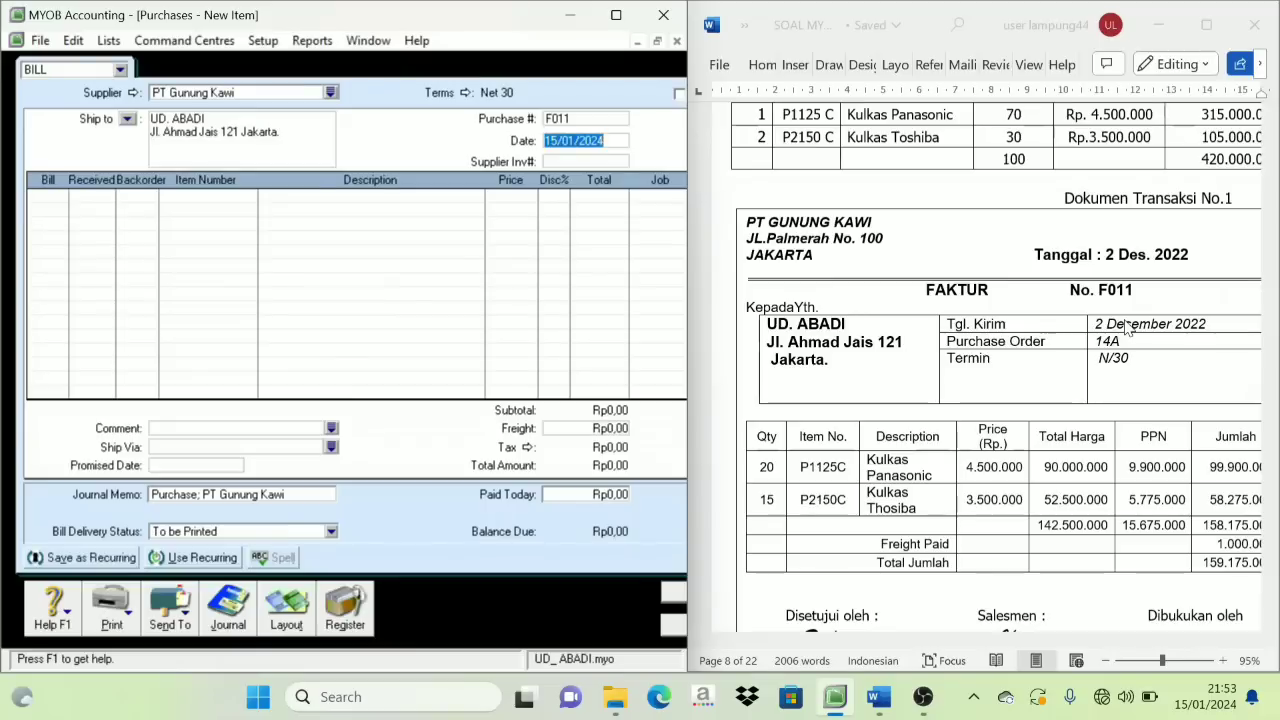
{"action": "type", "text": "2/"}
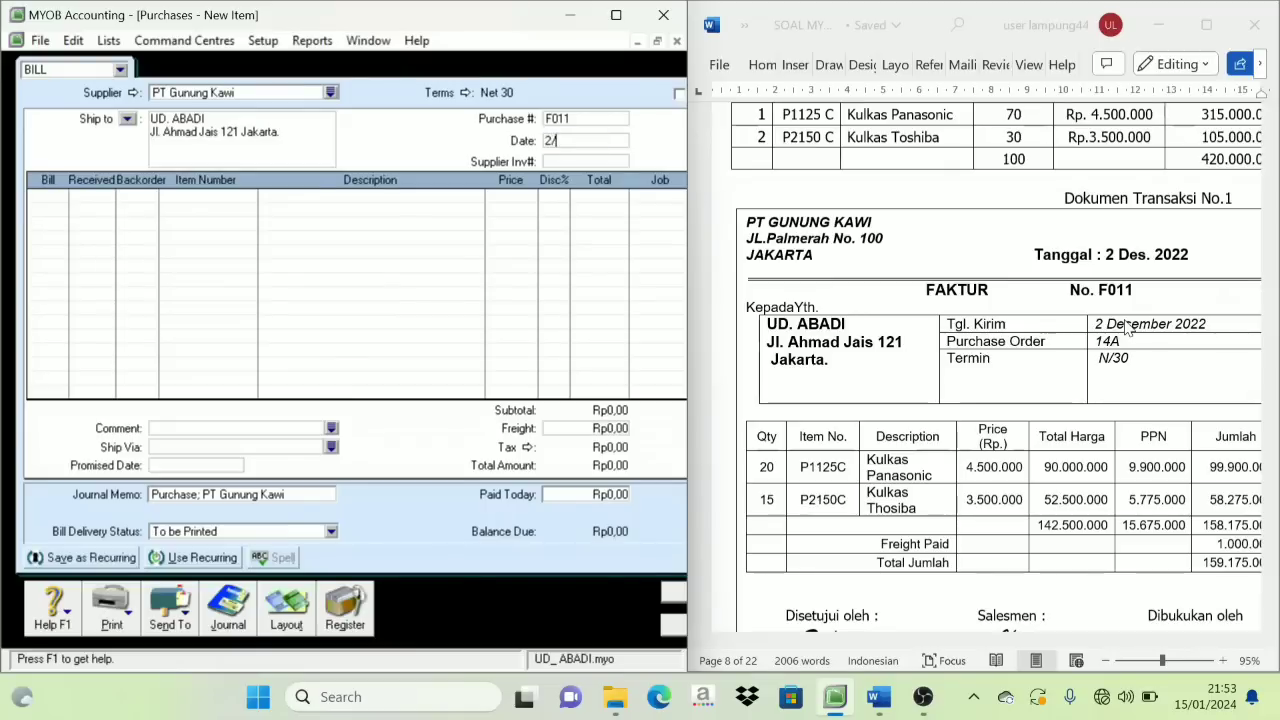
{"action": "type", "text": "12/20122"}
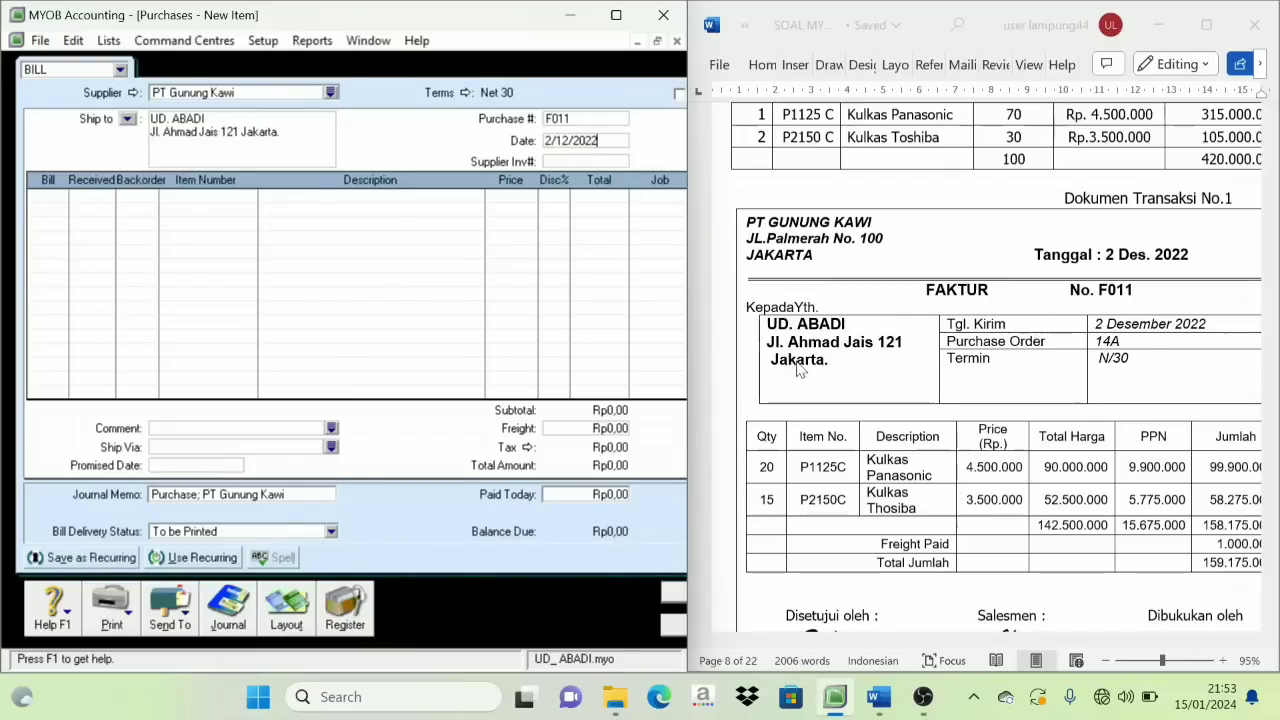
Add a first bill line for 20 units of item P1125 C, Kulkas Panasonic, at a price of 4500000 each
{"action": "scroll", "coordinate": [833, 432], "scroll_direction": "down", "scroll_amount": 1}
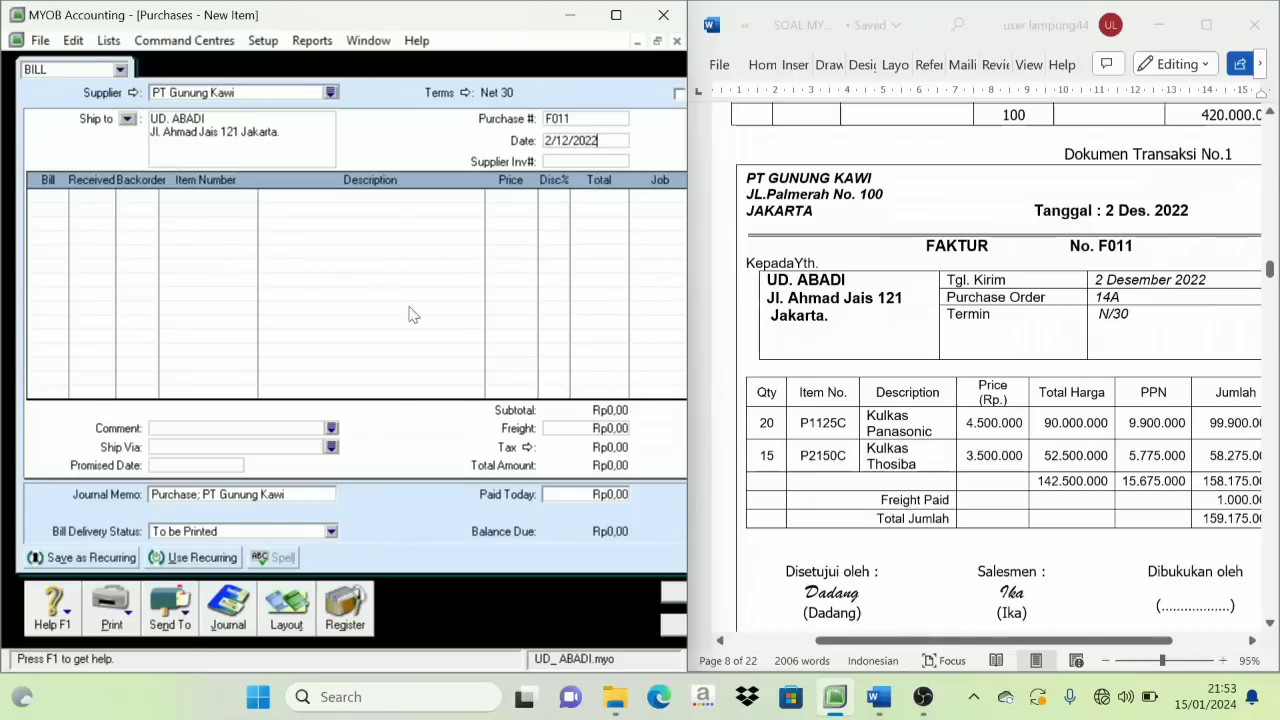
{"action": "left_click", "coordinate": [50, 208]}
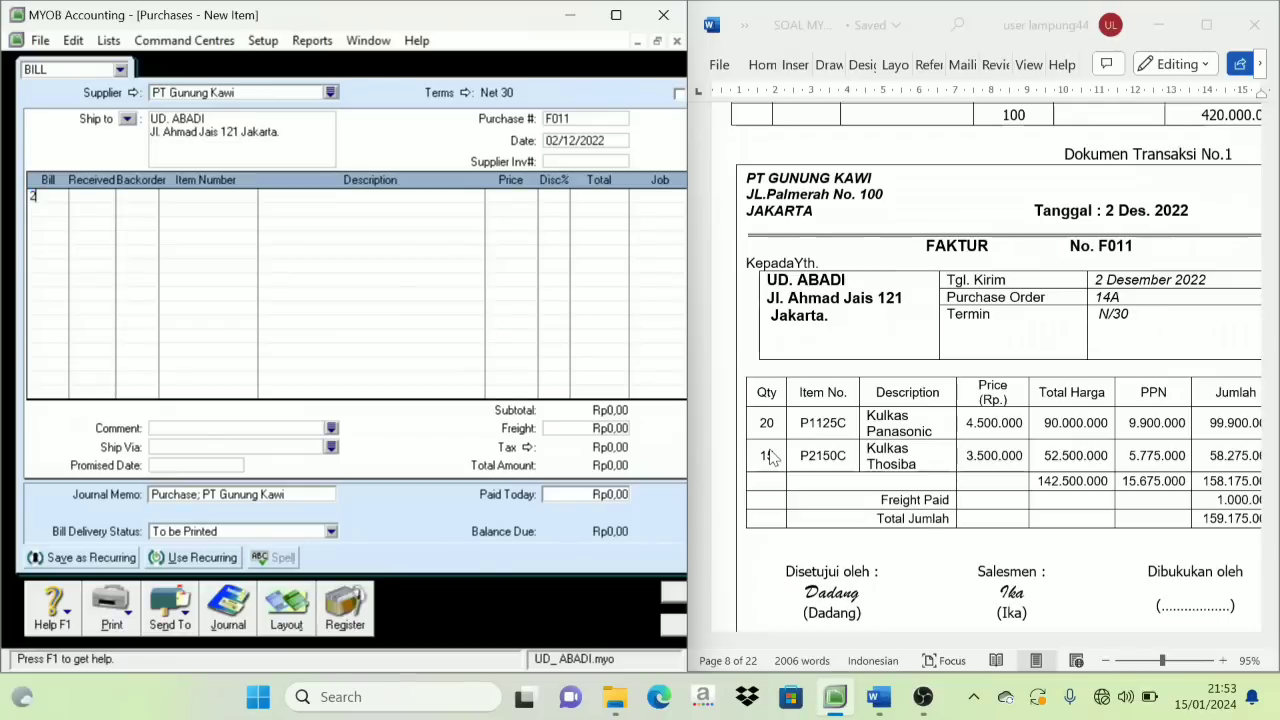
{"action": "key", "text": "Tab"}
{"action": "key", "text": "Tab"}
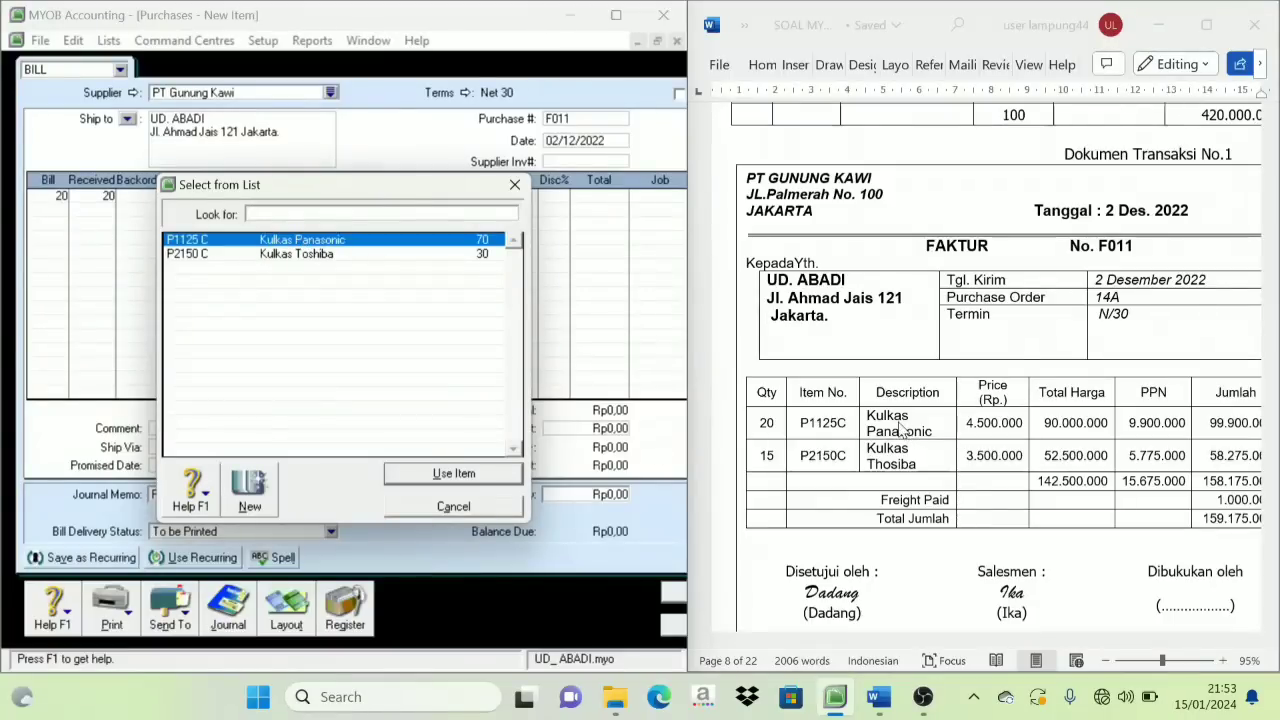
{"action": "left_click", "coordinate": [322, 244]}
{"action": "left_click", "coordinate": [458, 477]}
{"action": "key", "text": "Tab"}
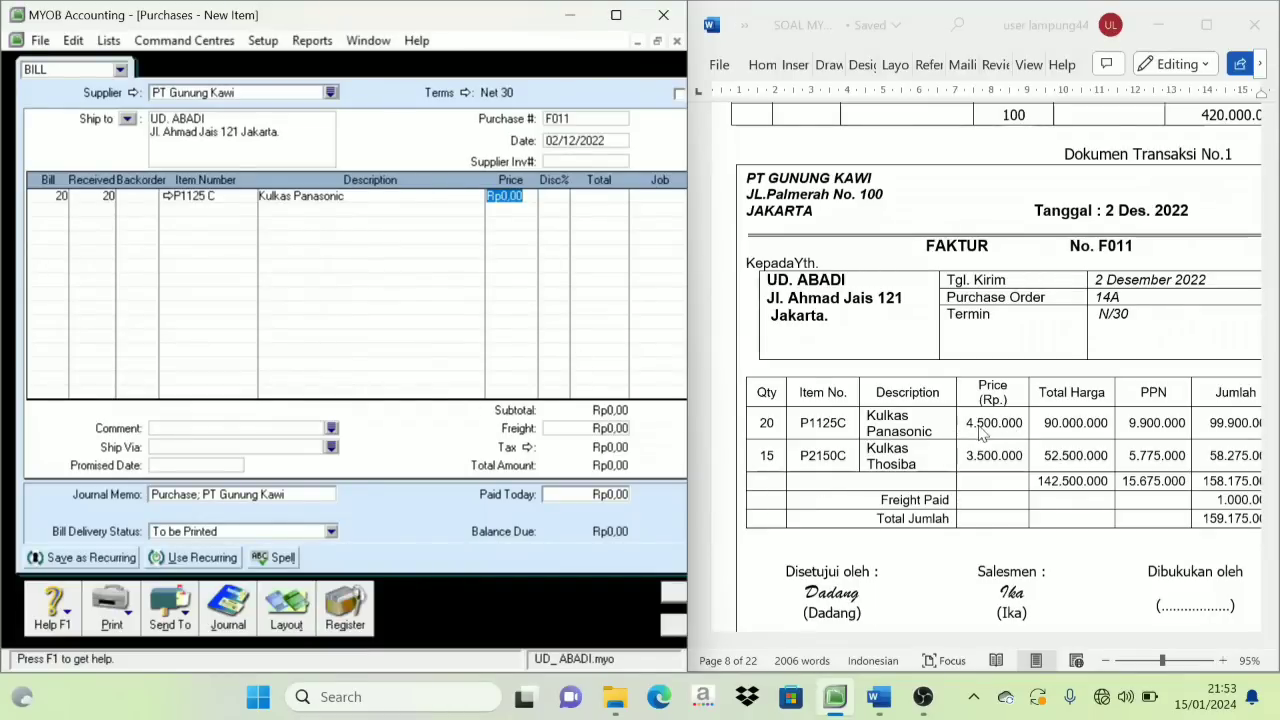
{"action": "type", "text": "4500000"}
{"action": "key", "text": "Tab"}
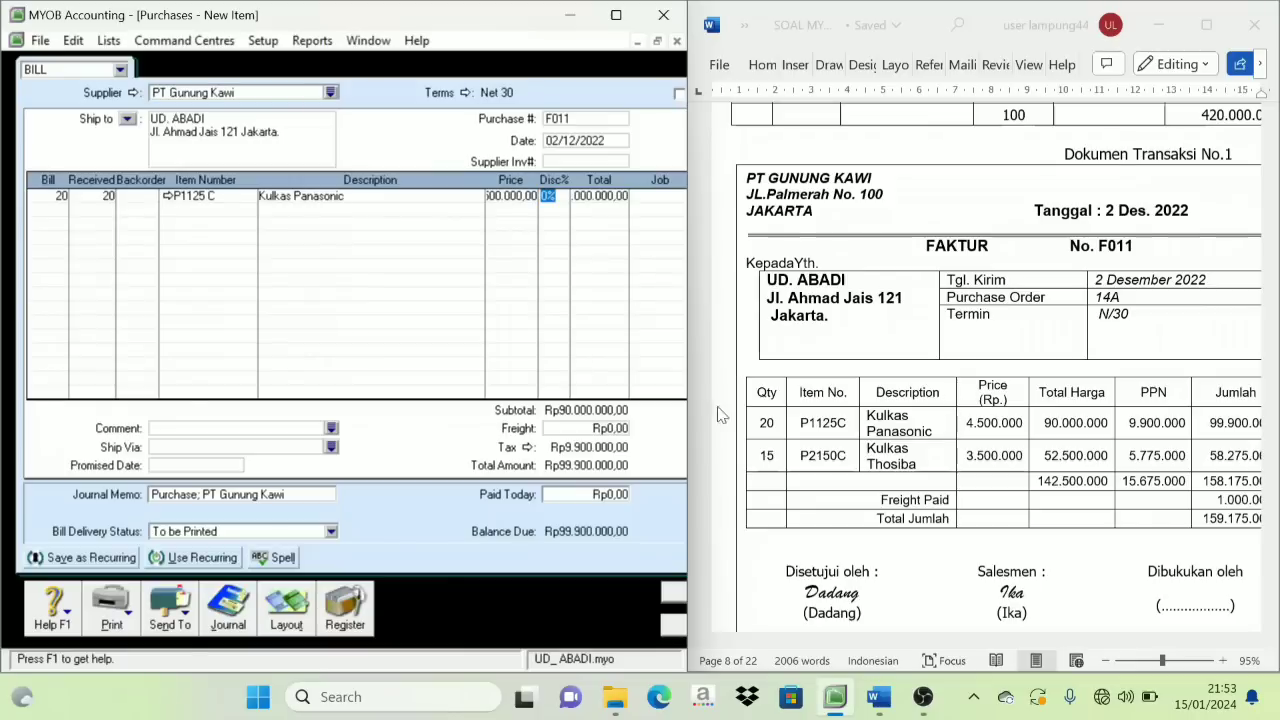
Add a second bill line for 15 units of item P2150 C, Kulkas Toshiba, at a price of 3500000 each
{"action": "left_click", "coordinate": [62, 212]}
{"action": "type", "text": "15"}
{"action": "key", "text": "Tab"}
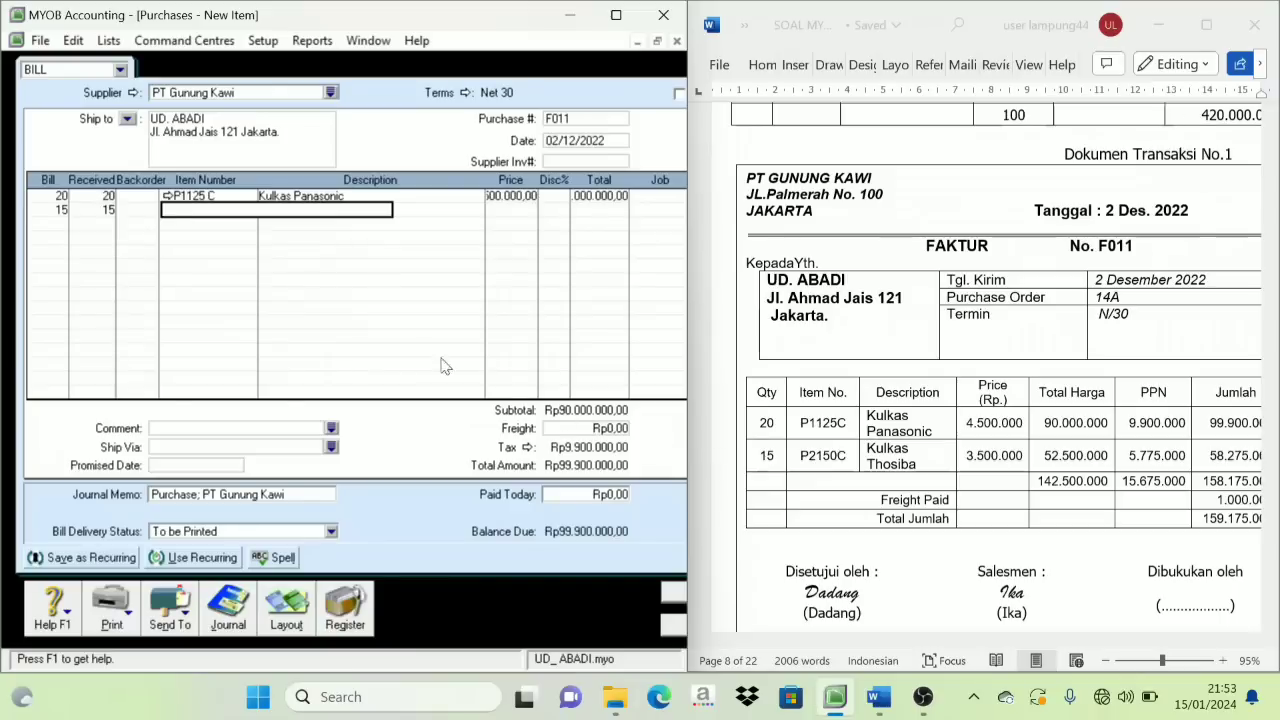
{"action": "key", "text": "Tab"}
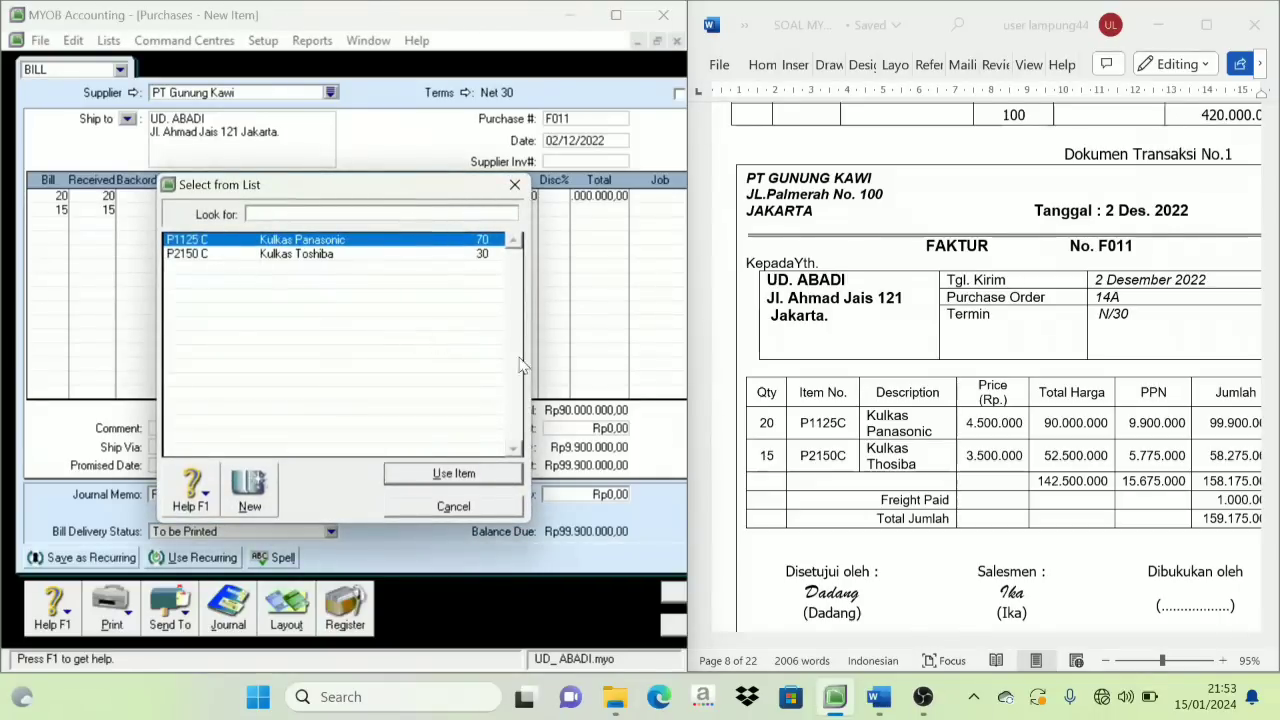
{"action": "left_click", "coordinate": [284, 254]}
{"action": "left_click", "coordinate": [445, 473]}
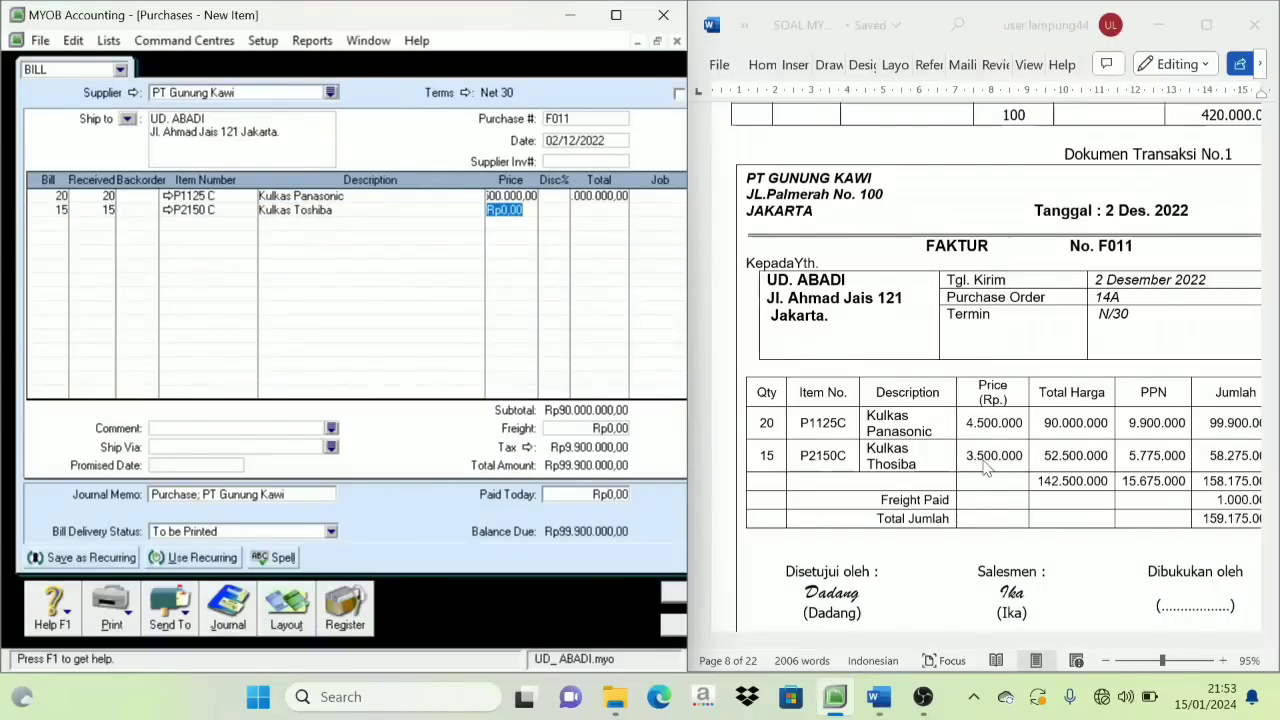
{"action": "type", "text": "3500000"}
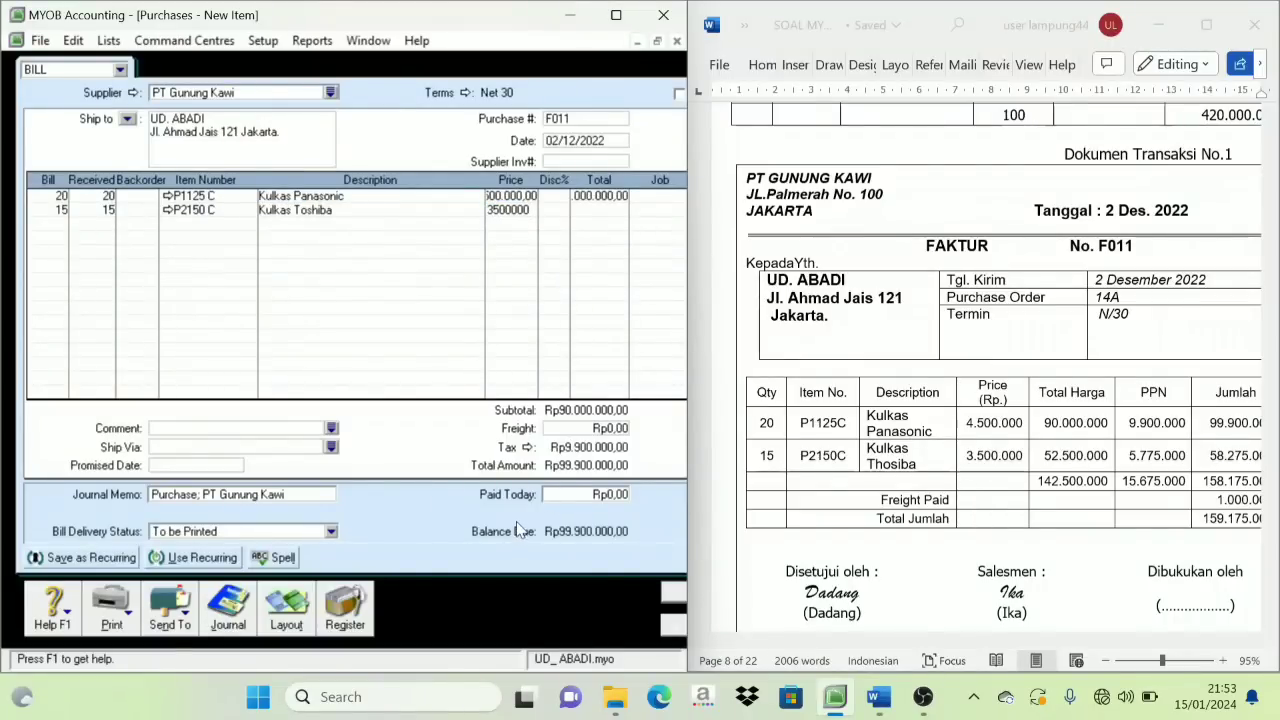
{"action": "key", "text": "Tab"}
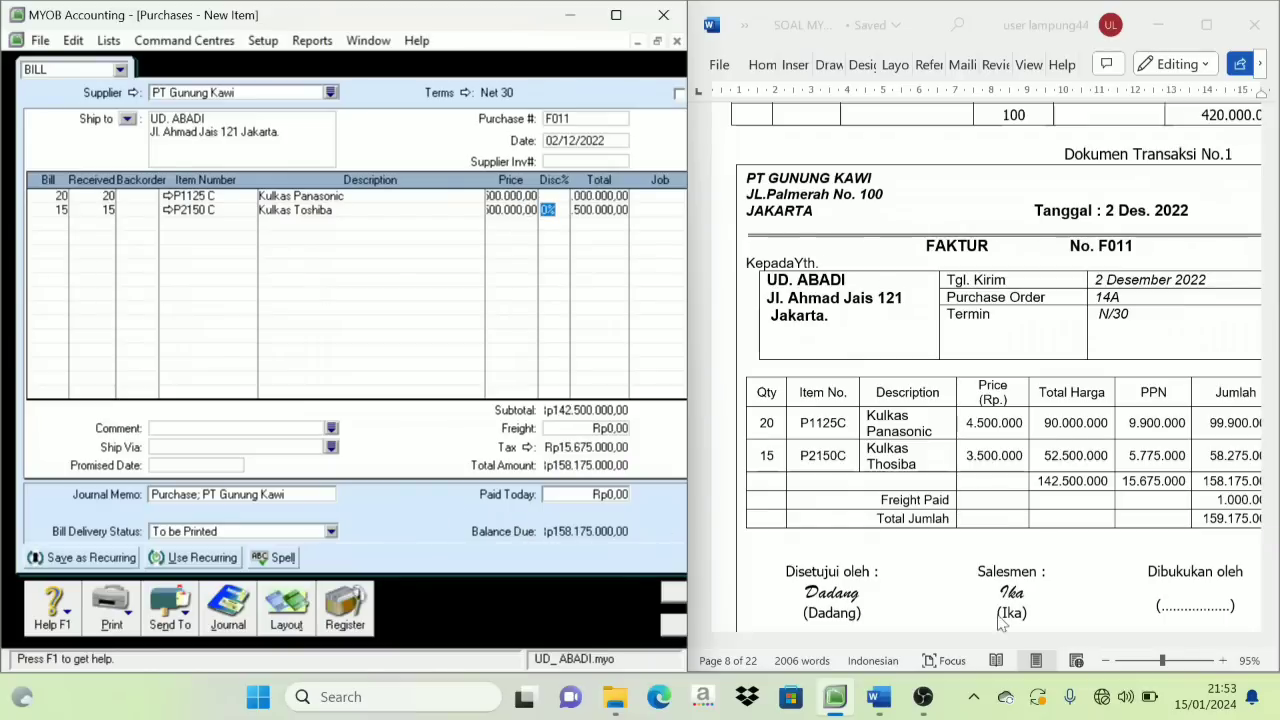
Enter the invoice's freight charge of Rp1.000.000 on the bill
{"action": "left_click", "coordinate": [1060, 655]}
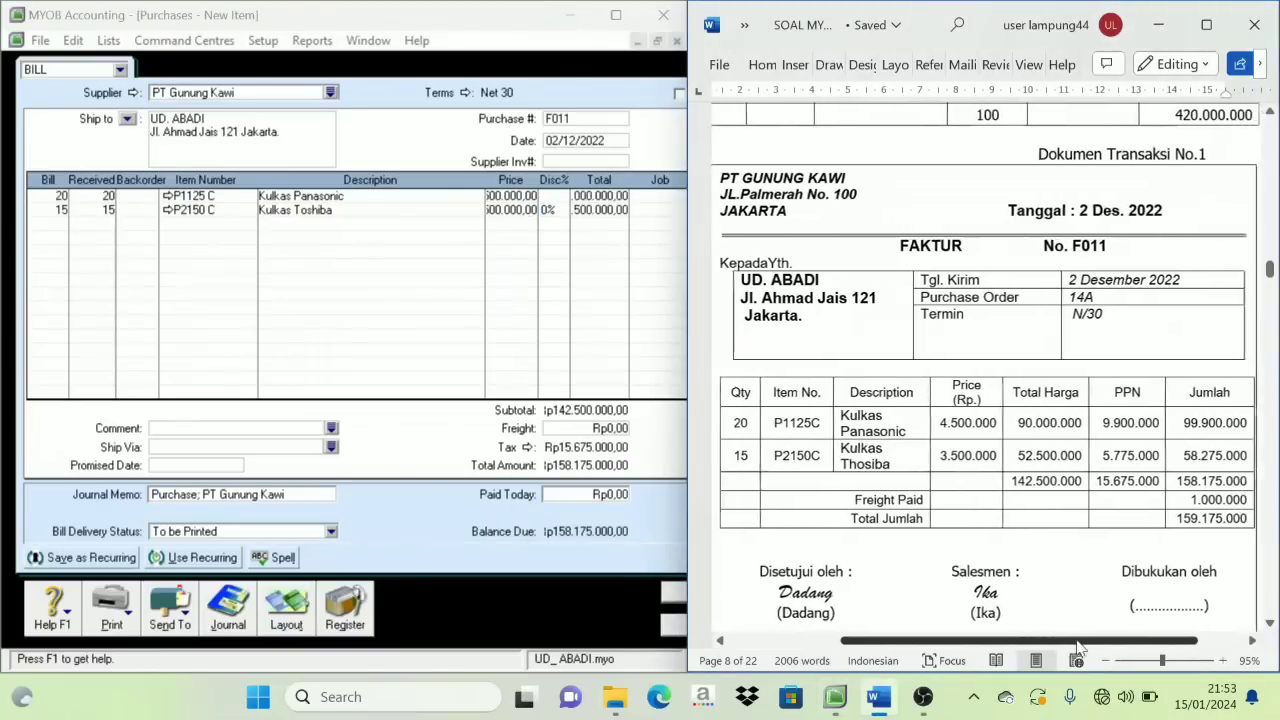
{"action": "left_click_drag", "start_coordinate": [1050, 643], "coordinate": [1078, 643]}
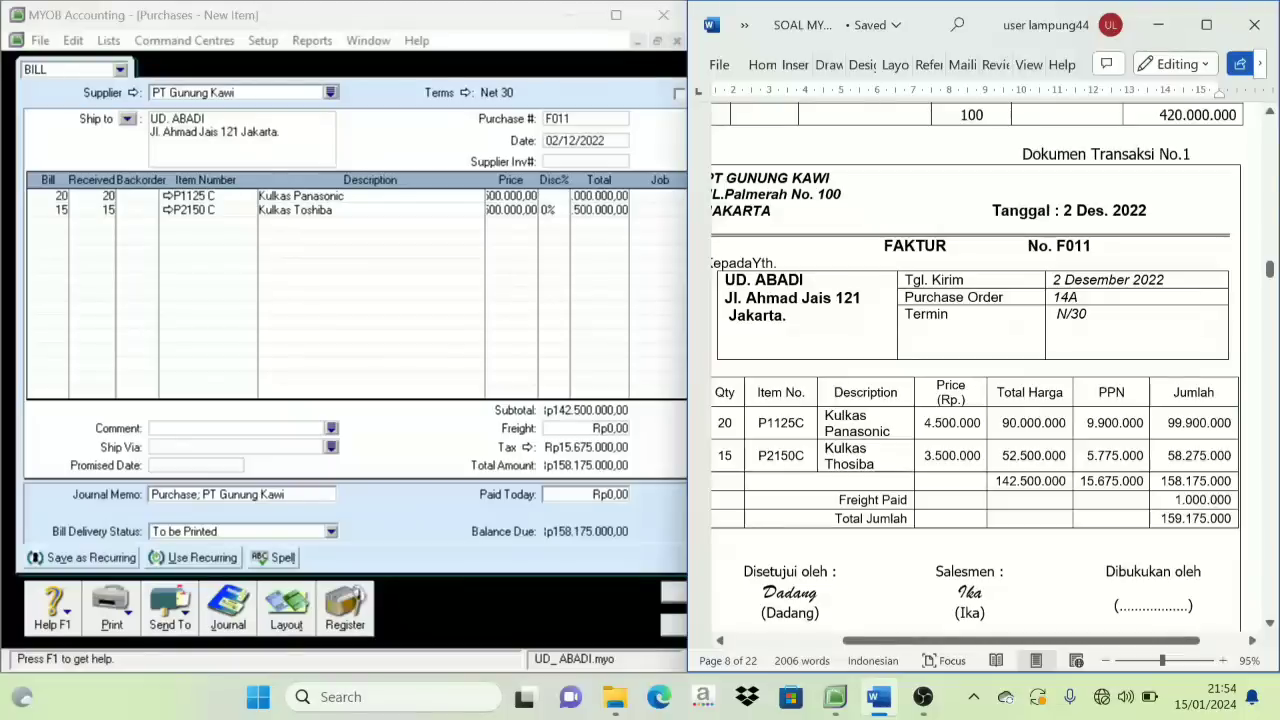
{"action": "left_click", "coordinate": [612, 429]}
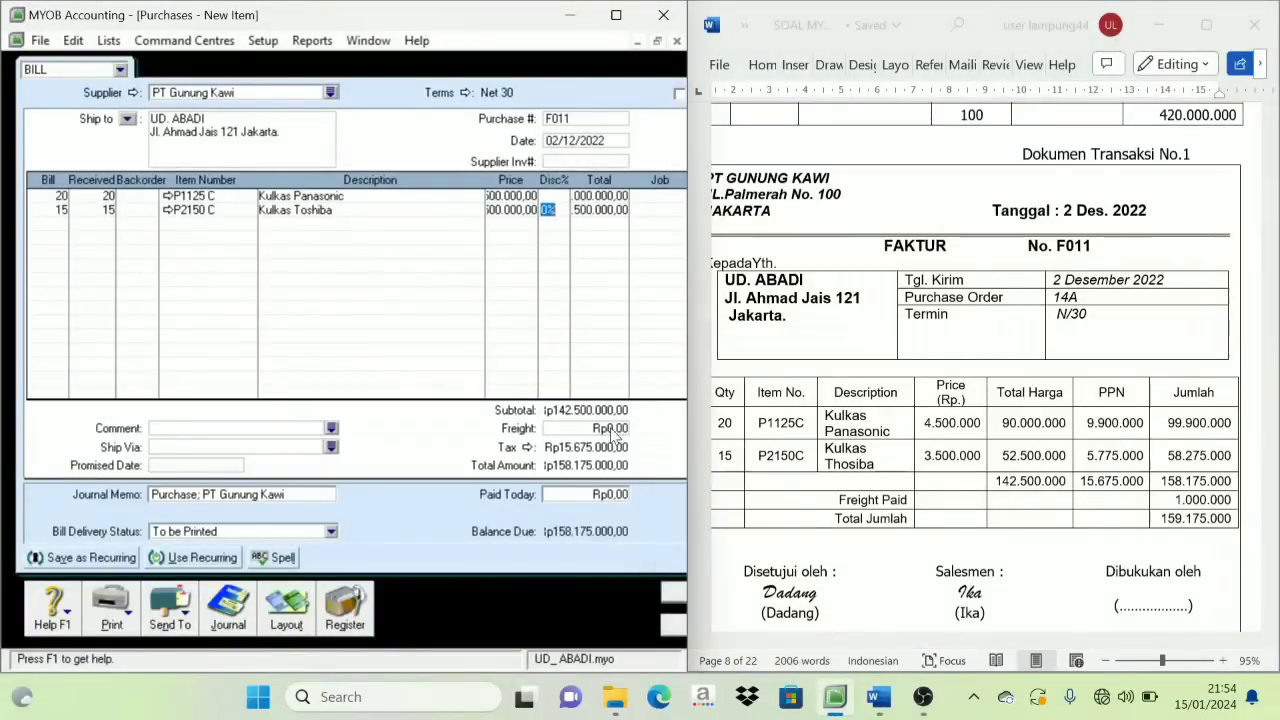
{"action": "type", "text": "1.000.000000"}
{"action": "key", "text": "Tab"}
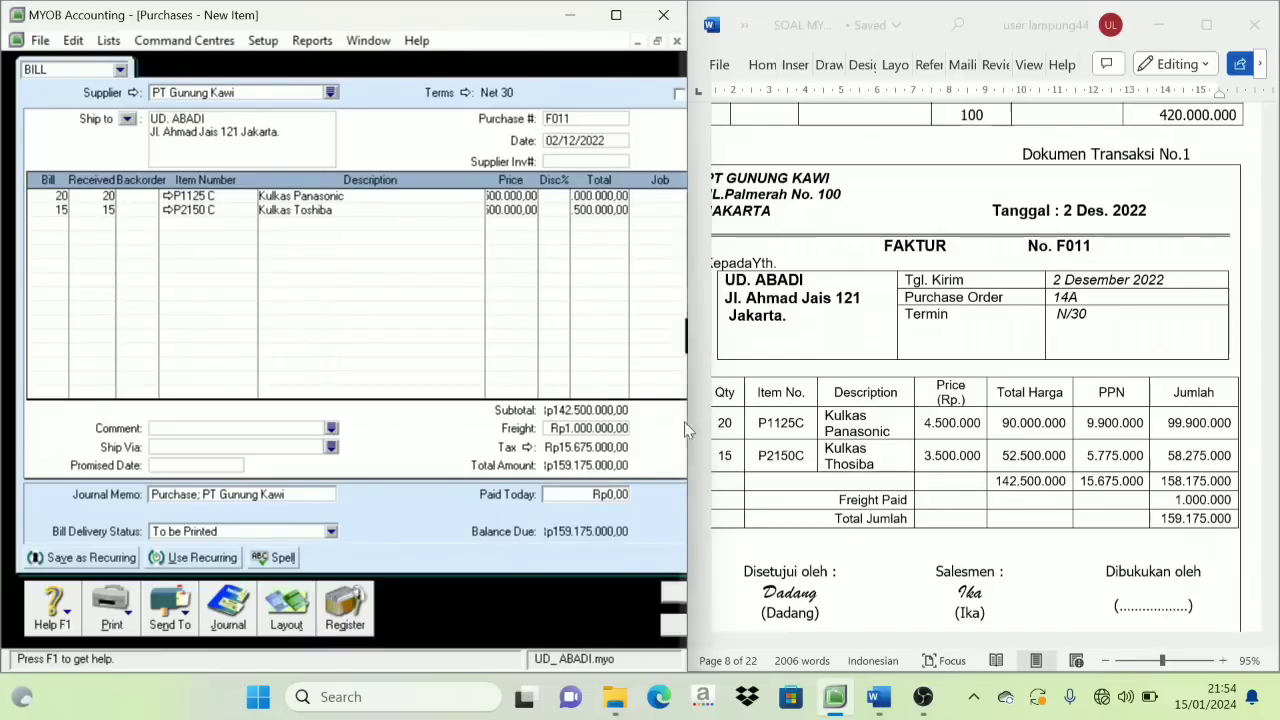
Record the bill, ignoring all spelling suggestions and declining the tax code change, and close the purchase entry form
{"action": "left_click_drag", "start_coordinate": [688, 428], "coordinate": [752, 428]}
{"action": "left_click", "coordinate": [709, 593]}
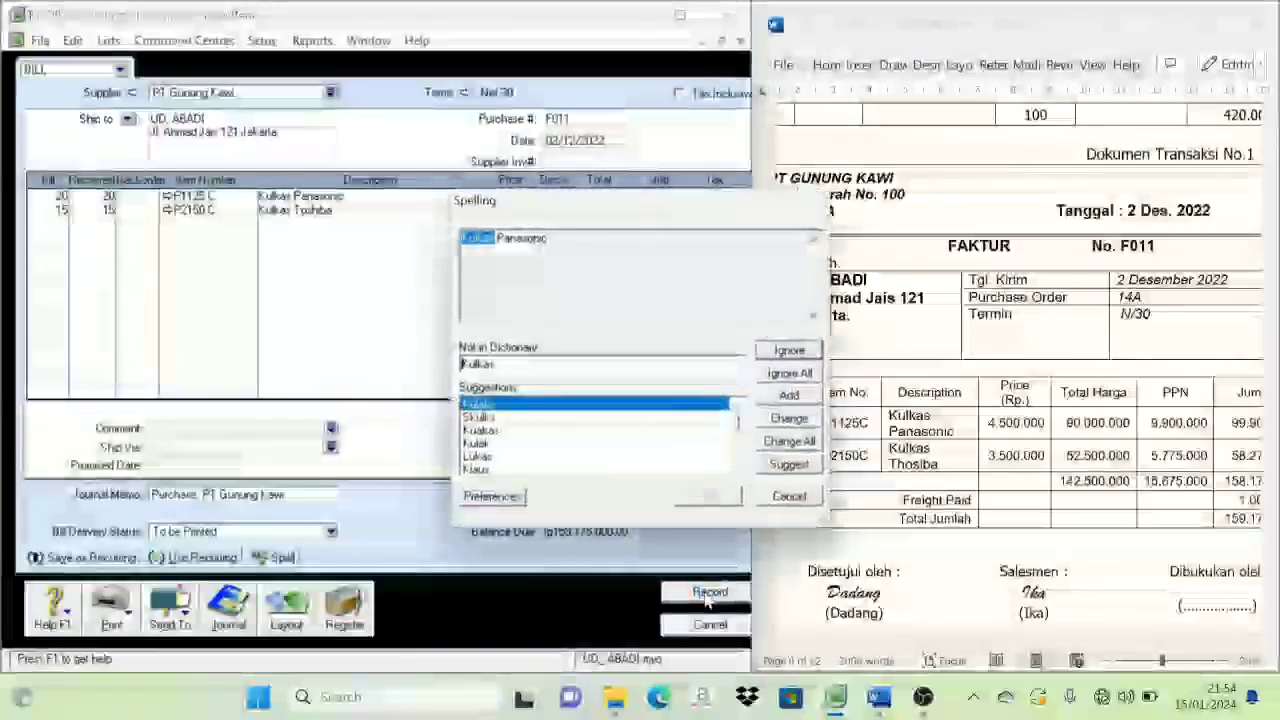
{"action": "left_click", "coordinate": [784, 374]}
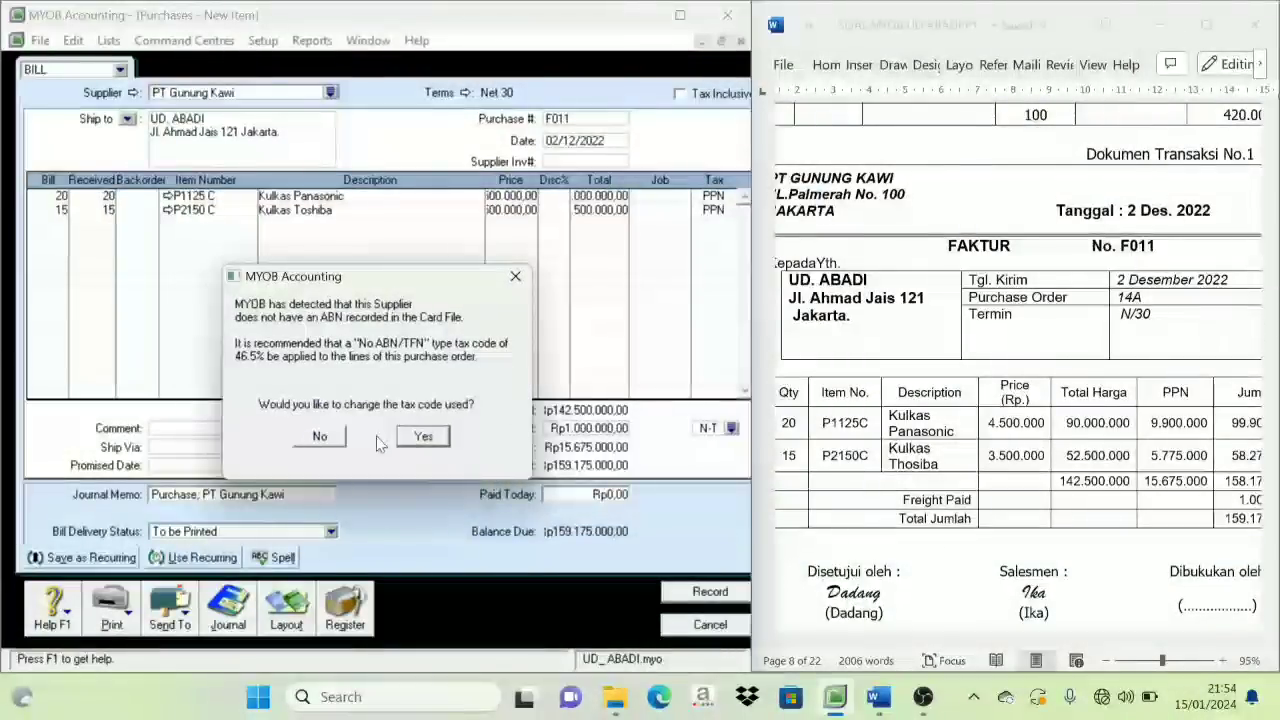
{"action": "left_click", "coordinate": [324, 440]}
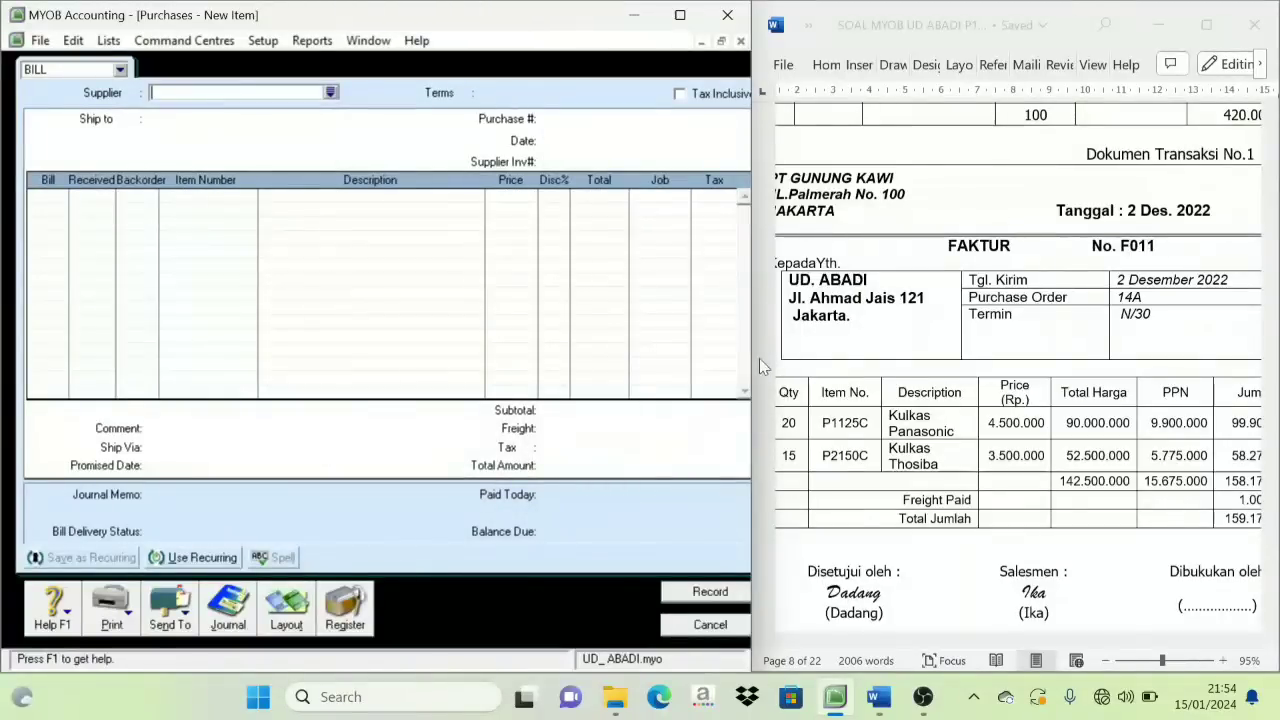
{"action": "left_click", "coordinate": [725, 636]}
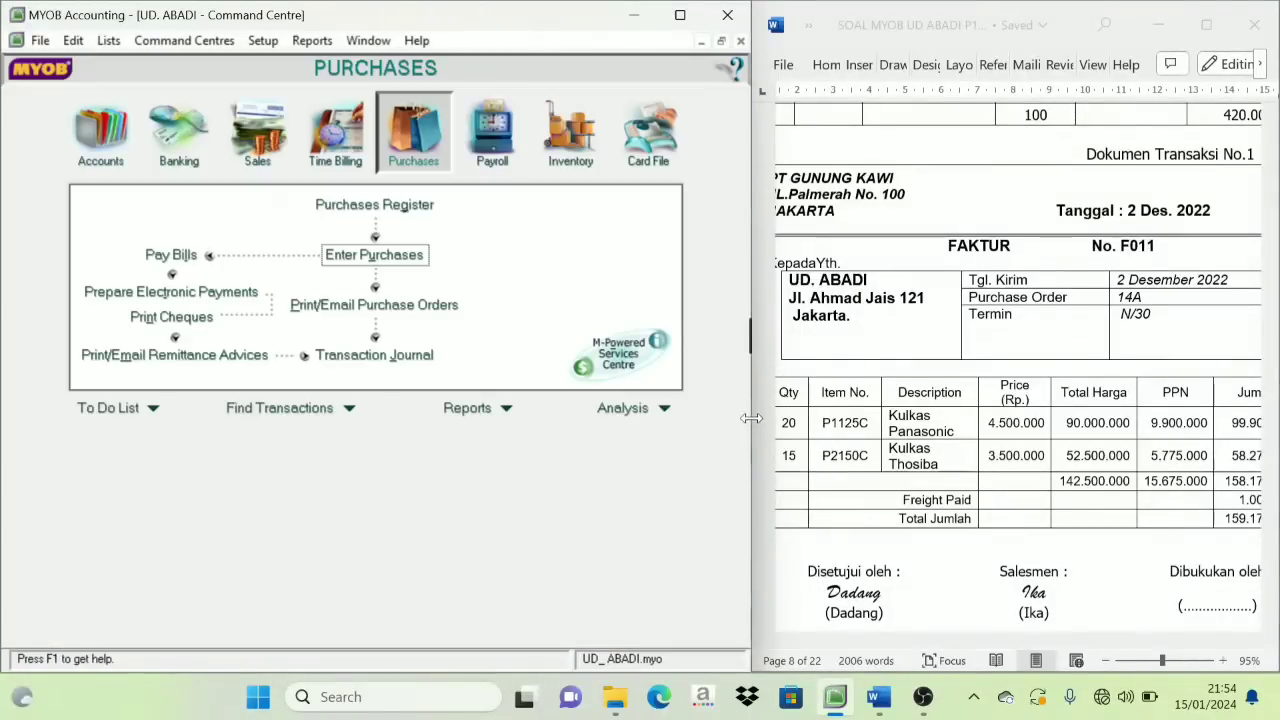
Start a Spend Money entry in the Banking command centre for transaction document No. 2, paid from account 1-1200 Petty Cash
{"action": "left_click_drag", "start_coordinate": [752, 415], "coordinate": [670, 416]}
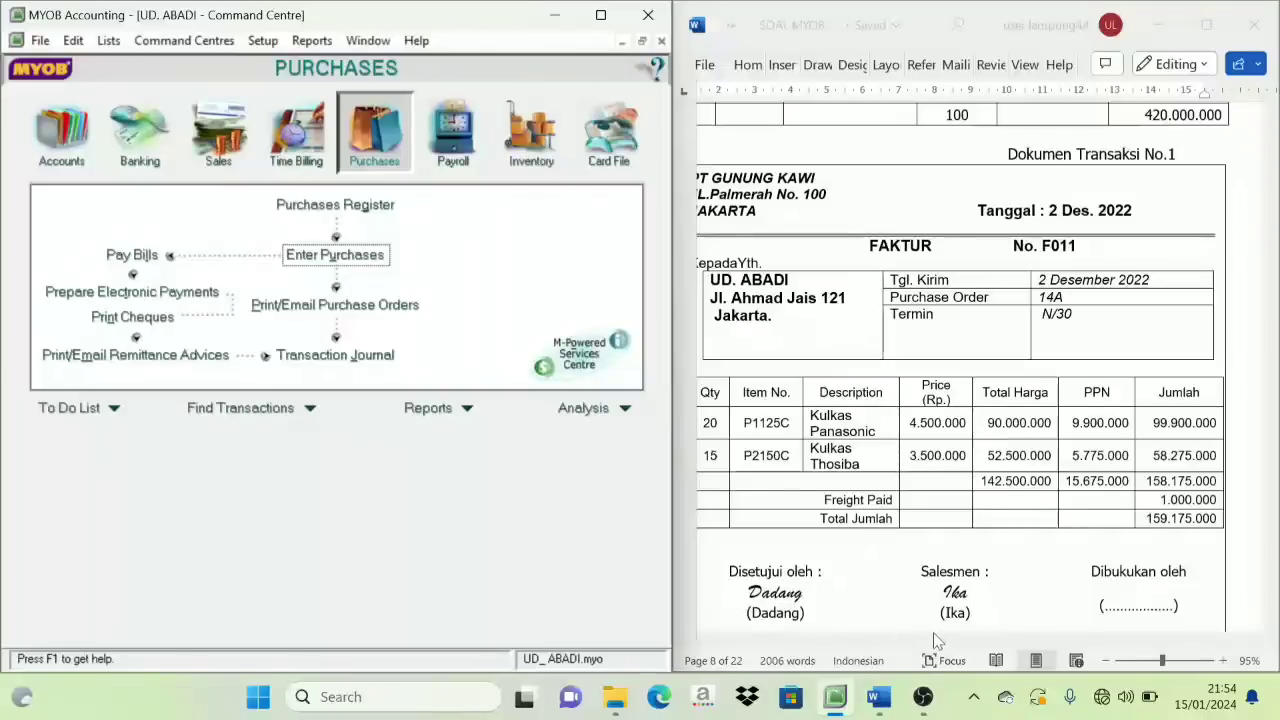
{"action": "mouse_move", "coordinate": [934, 641]}
{"action": "left_mouse_down"}
{"action": "mouse_move", "coordinate": [900, 650]}
{"action": "mouse_move", "coordinate": [912, 650]}
{"action": "left_mouse_up"}
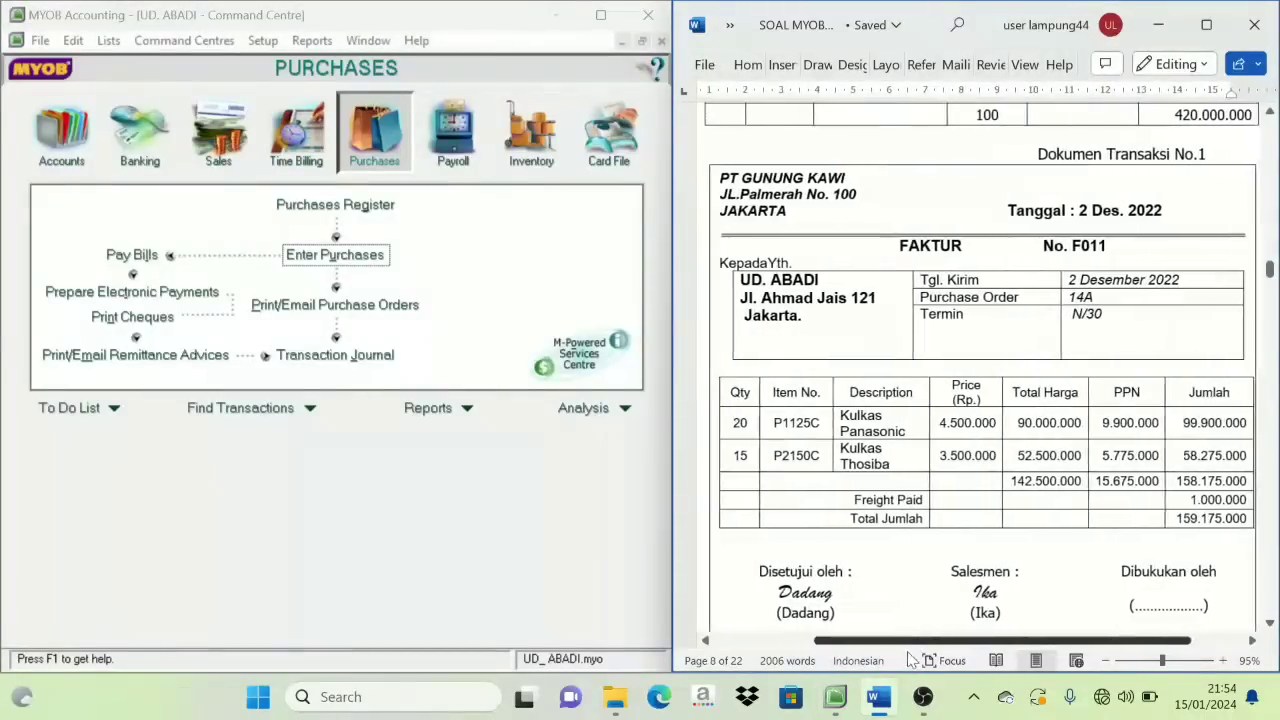
{"action": "scroll", "coordinate": [893, 480], "scroll_direction": "down", "scroll_amount": 5}
{"action": "scroll", "coordinate": [894, 480], "scroll_direction": "down", "scroll_amount": 3}
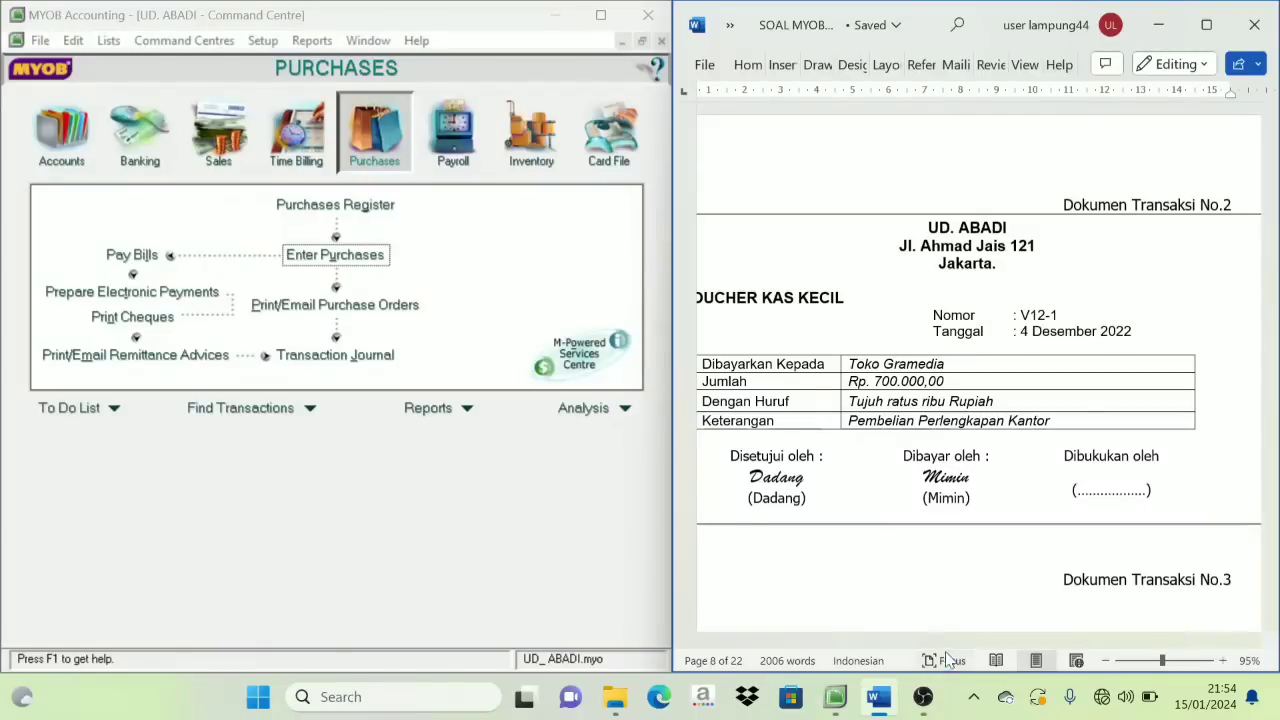
{"action": "left_click_drag", "start_coordinate": [950, 641], "coordinate": [939, 645]}
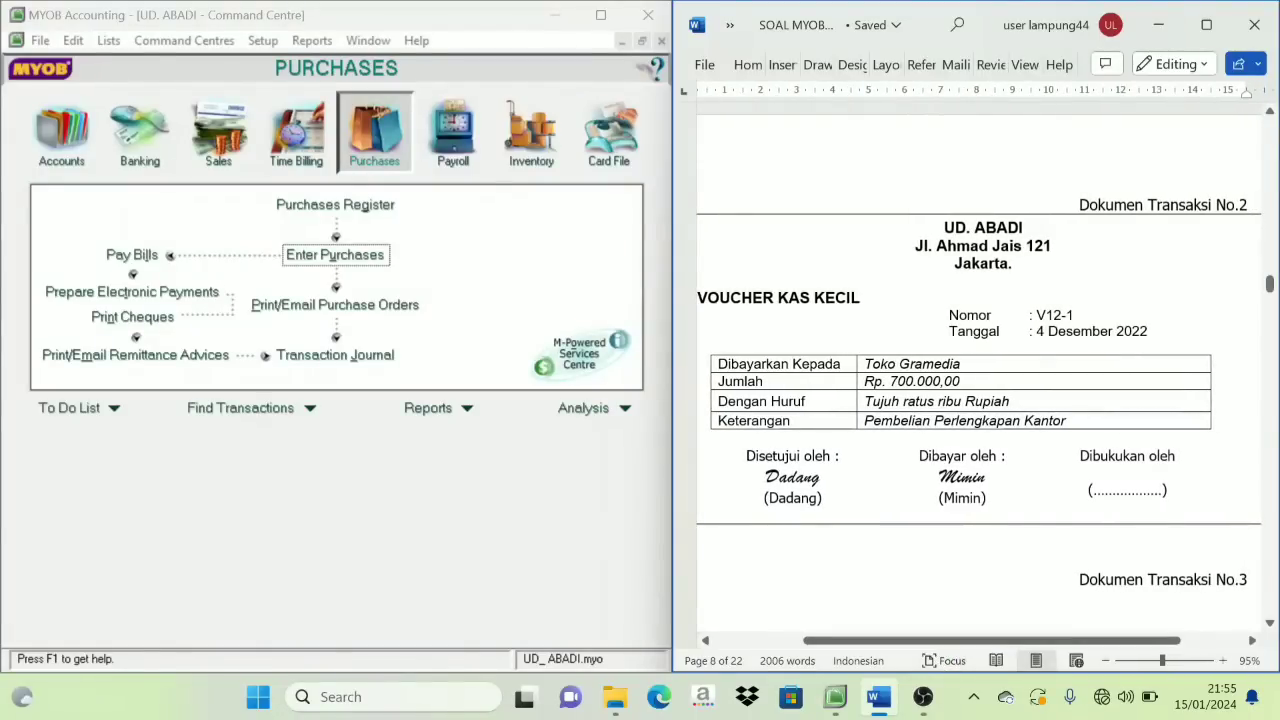
{"action": "left_click", "coordinate": [139, 163]}
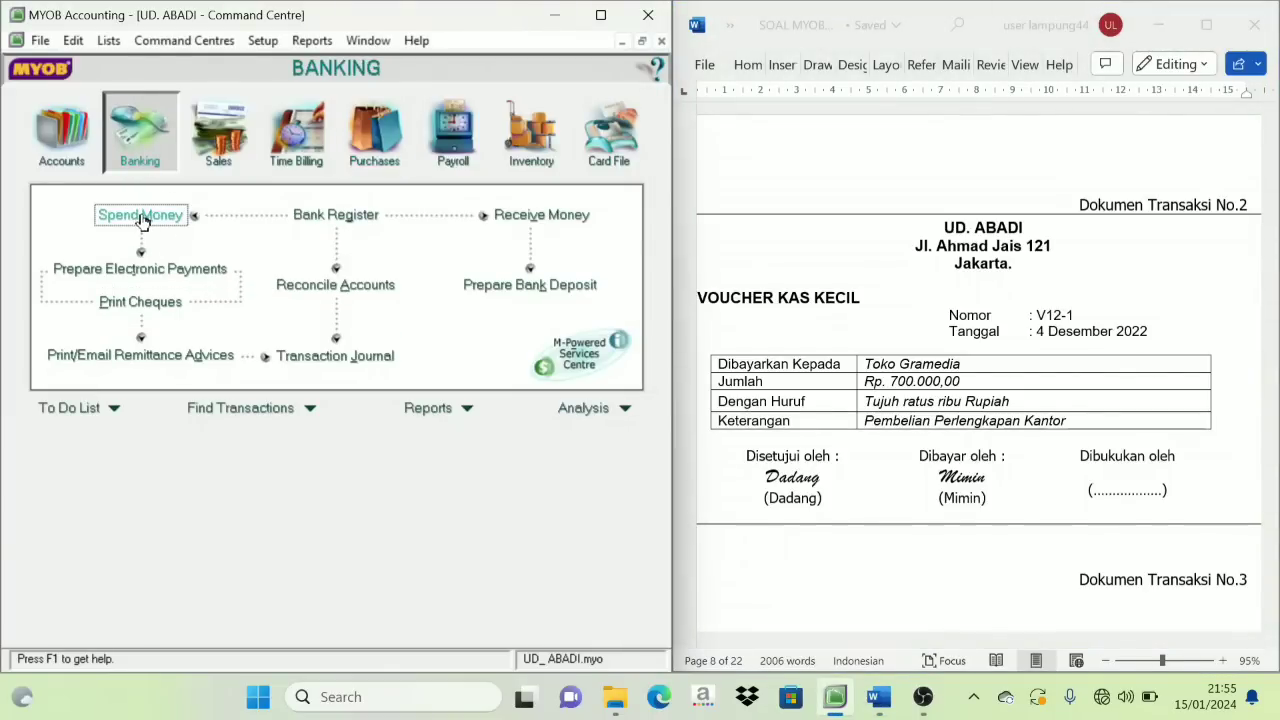
{"action": "left_click", "coordinate": [141, 218]}
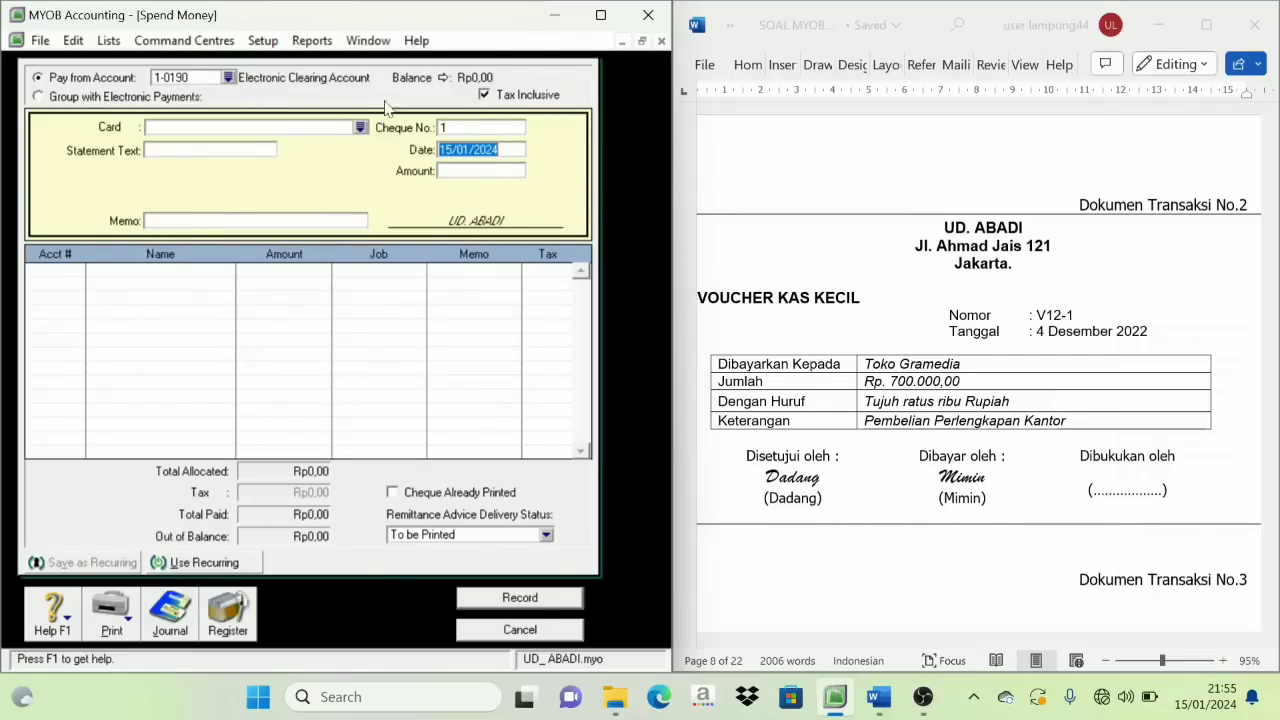
{"action": "left_click", "coordinate": [228, 78]}
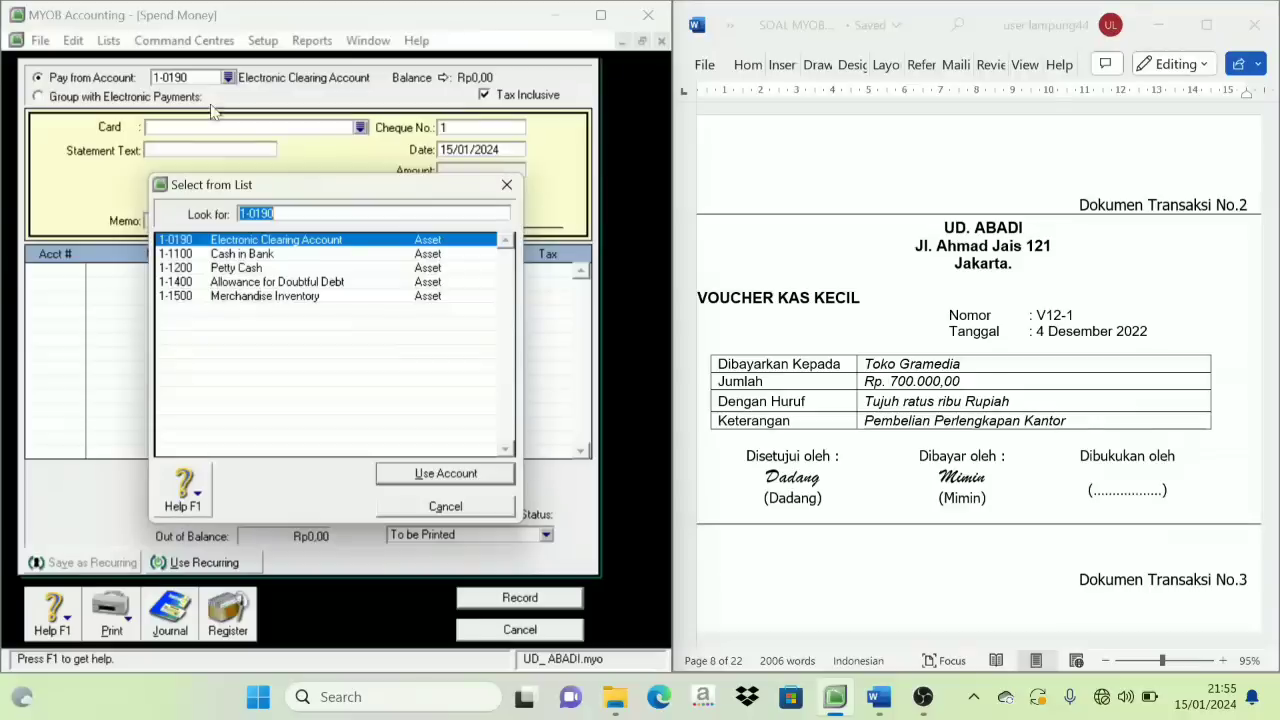
{"action": "left_click", "coordinate": [229, 268]}
{"action": "left_click", "coordinate": [450, 476]}
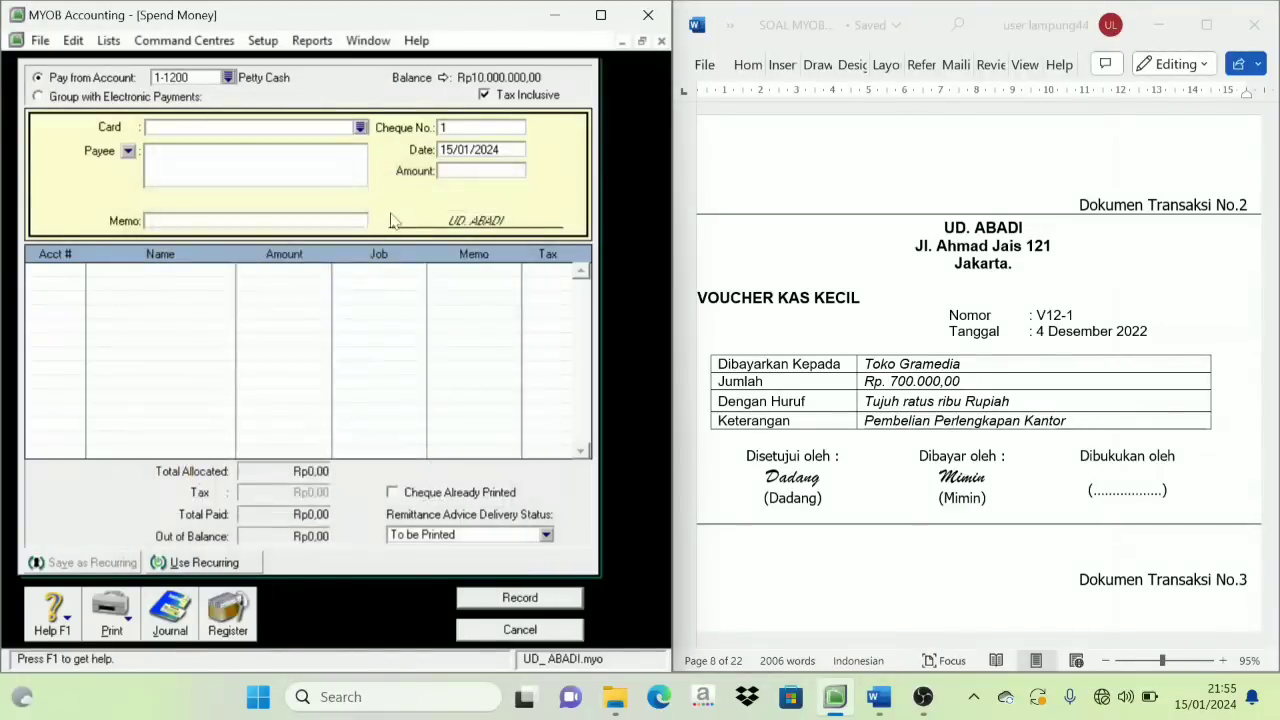
Enter the voucher number as the cheque number, with date 4/12/2022 and amount 700000
{"action": "left_click", "coordinate": [460, 128]}
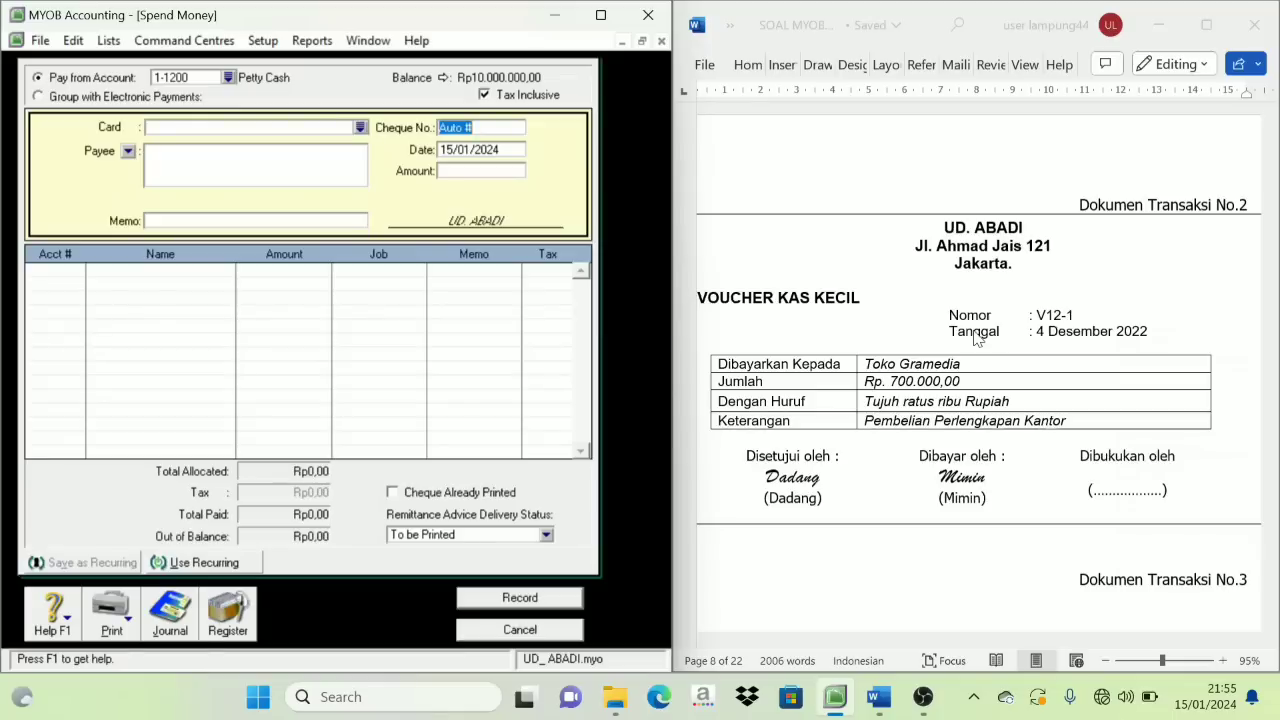
{"action": "type", "text": "V12-1"}
{"action": "key", "text": "Tab"}
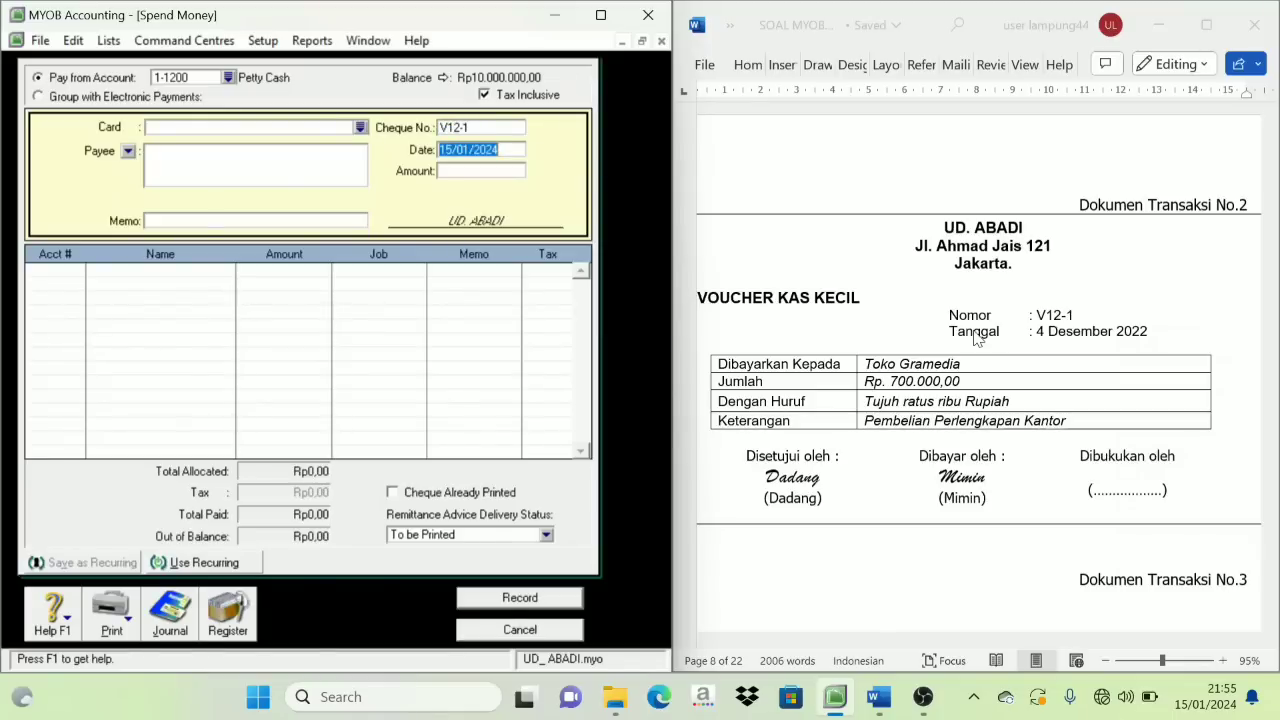
{"action": "type", "text": "4/12/2"}
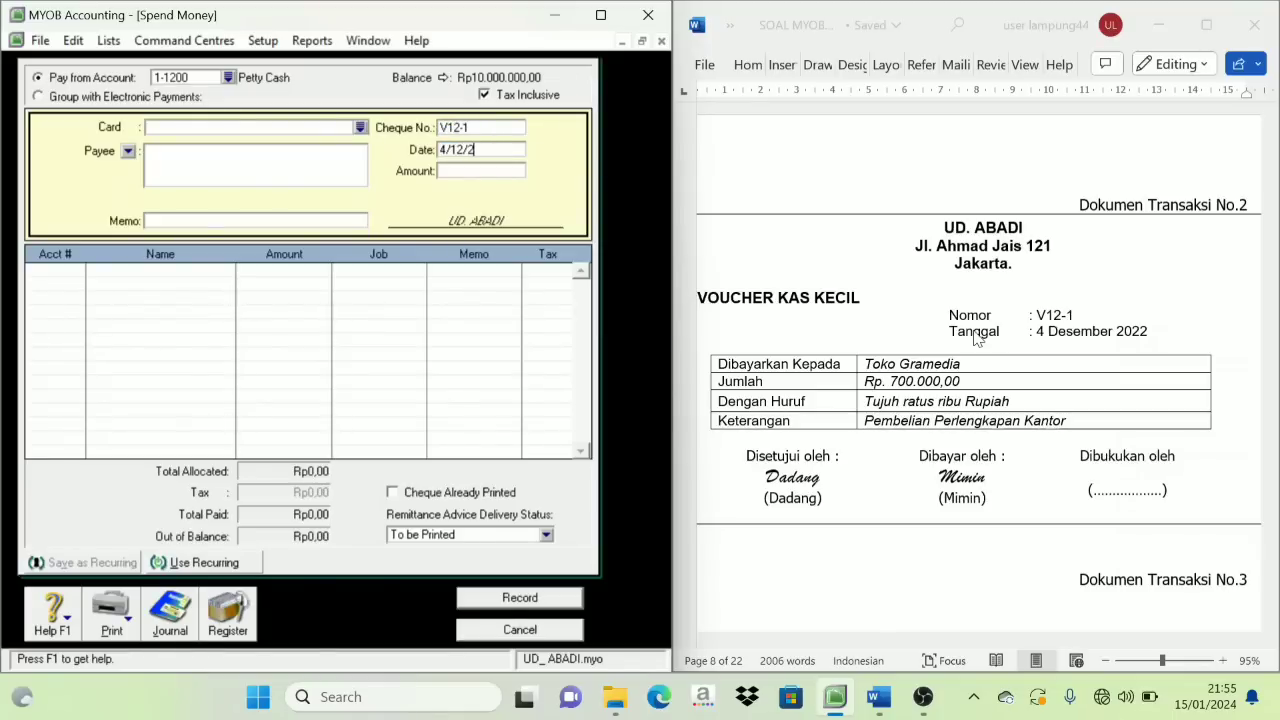
{"action": "type", "text": "022"}
{"action": "key", "text": "Tab"}
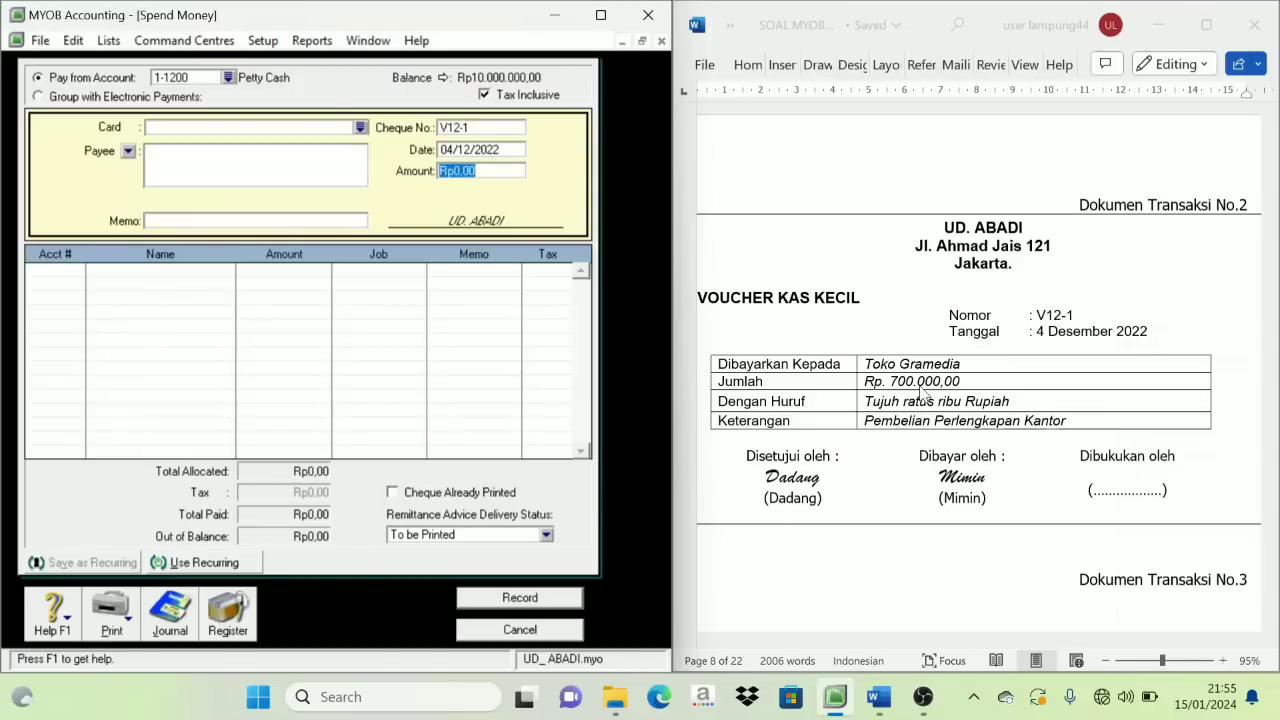
{"action": "type", "text": "700000"}
{"action": "key", "text": "Tab"}
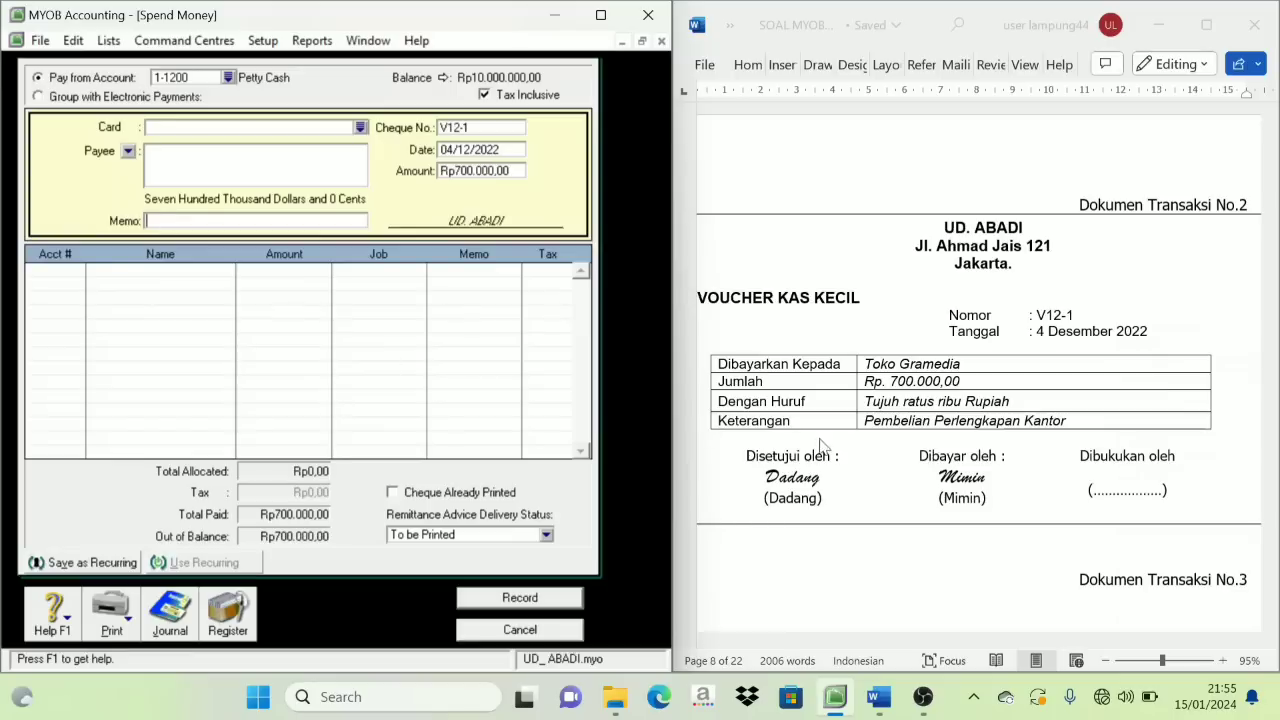
Copy the voucher's description "Pembelian Perlengkapan Kantor" from the Word document into the payment's memo
{"action": "left_click", "coordinate": [1055, 423]}
{"action": "left_click_drag", "start_coordinate": [1068, 421], "coordinate": [866, 425]}
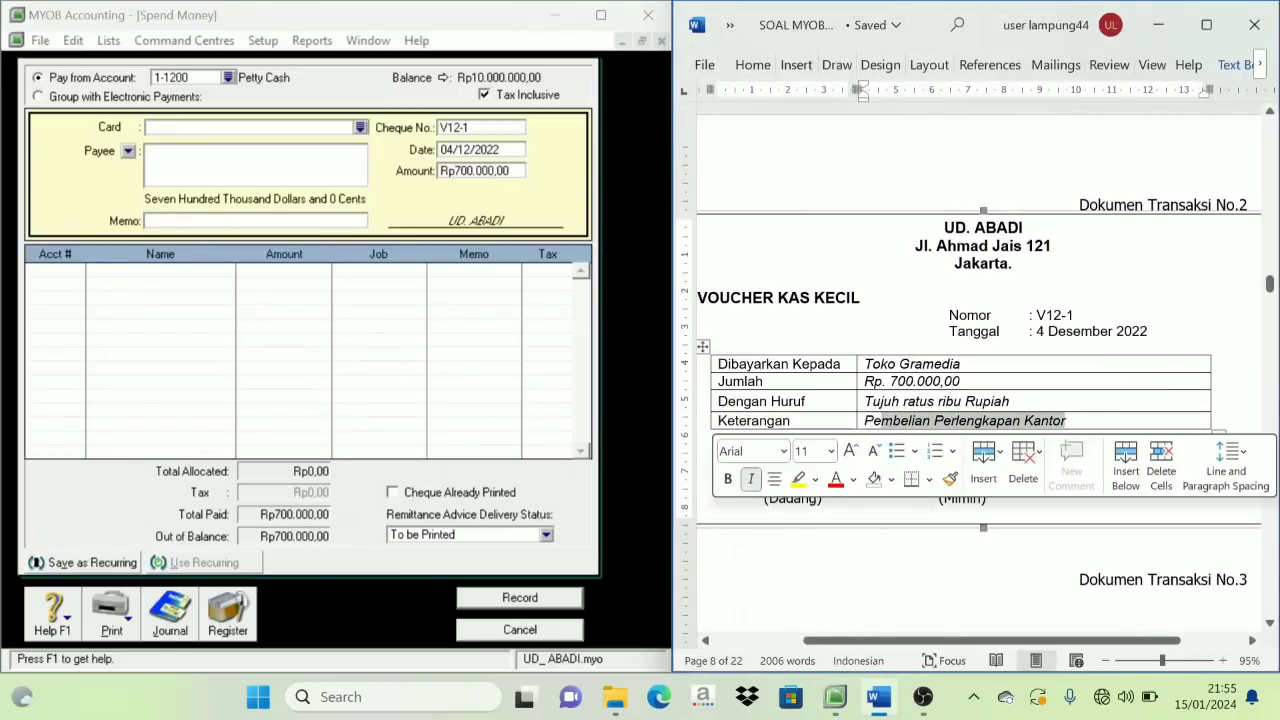
{"action": "triple_click", "coordinate": [890, 422]}
{"action": "key", "text": "ctrl+c"}
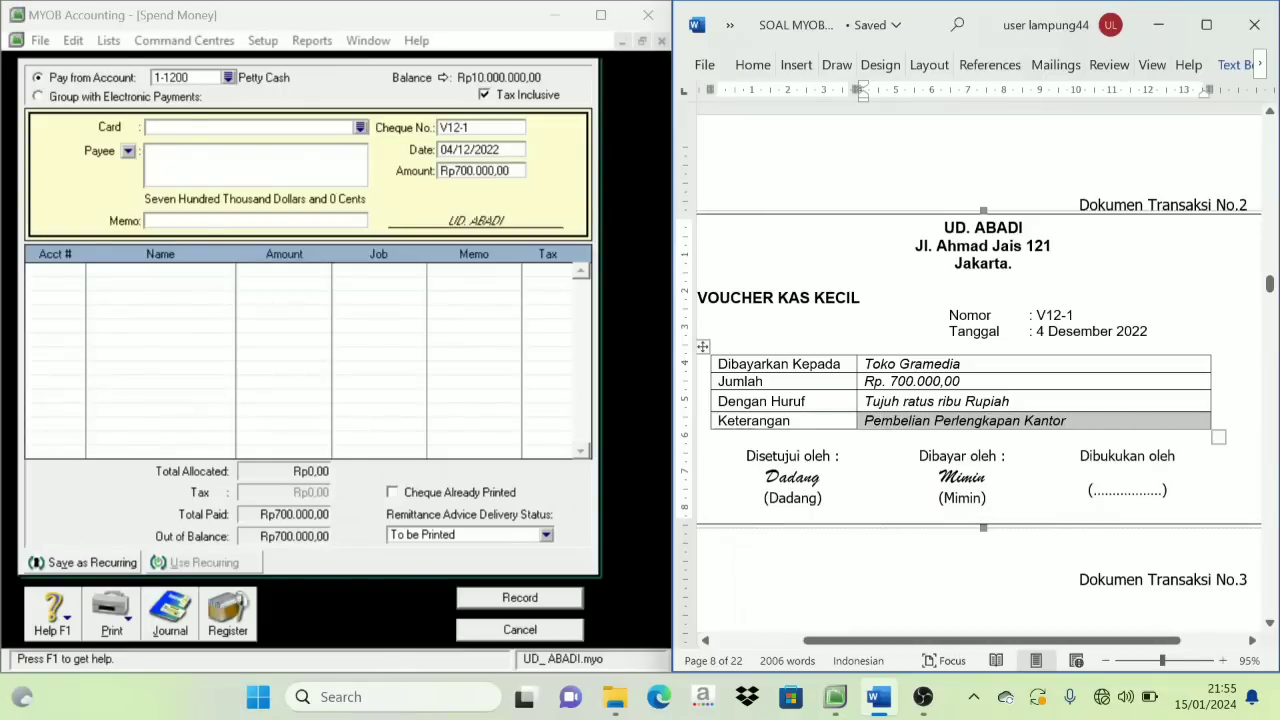
{"action": "left_click", "coordinate": [205, 221]}
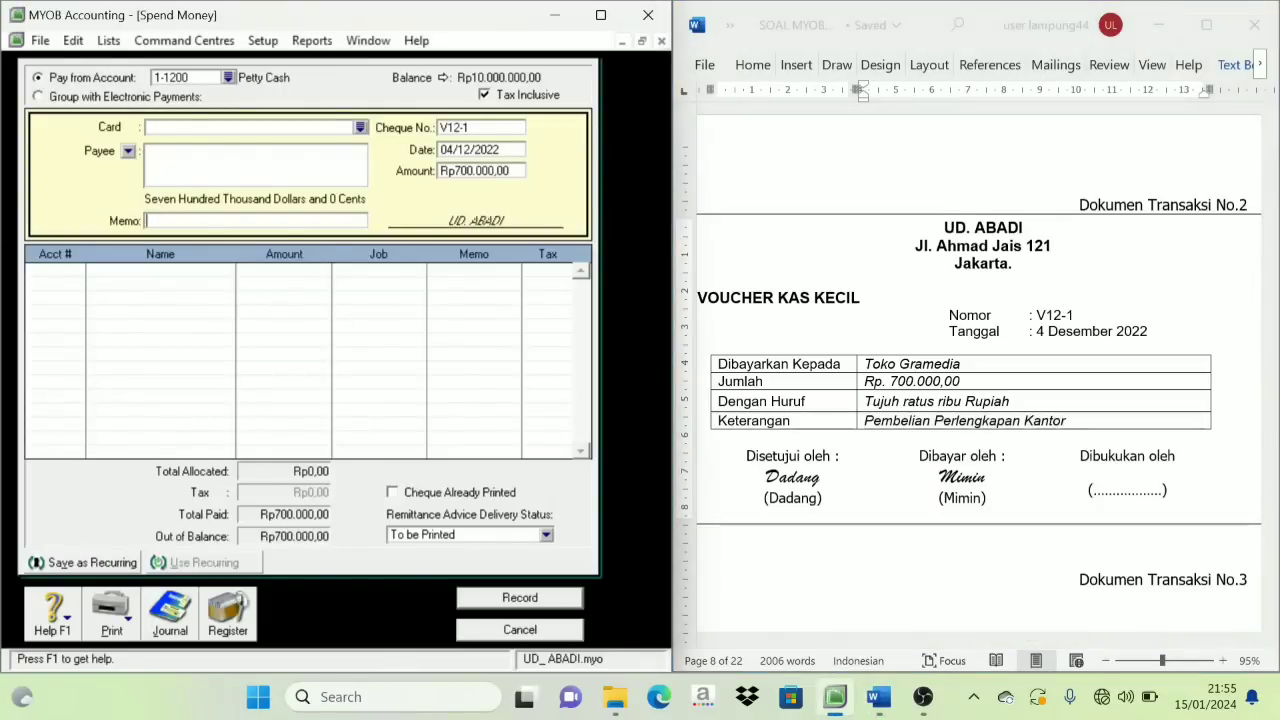
{"action": "key", "text": "ctrl+v"}
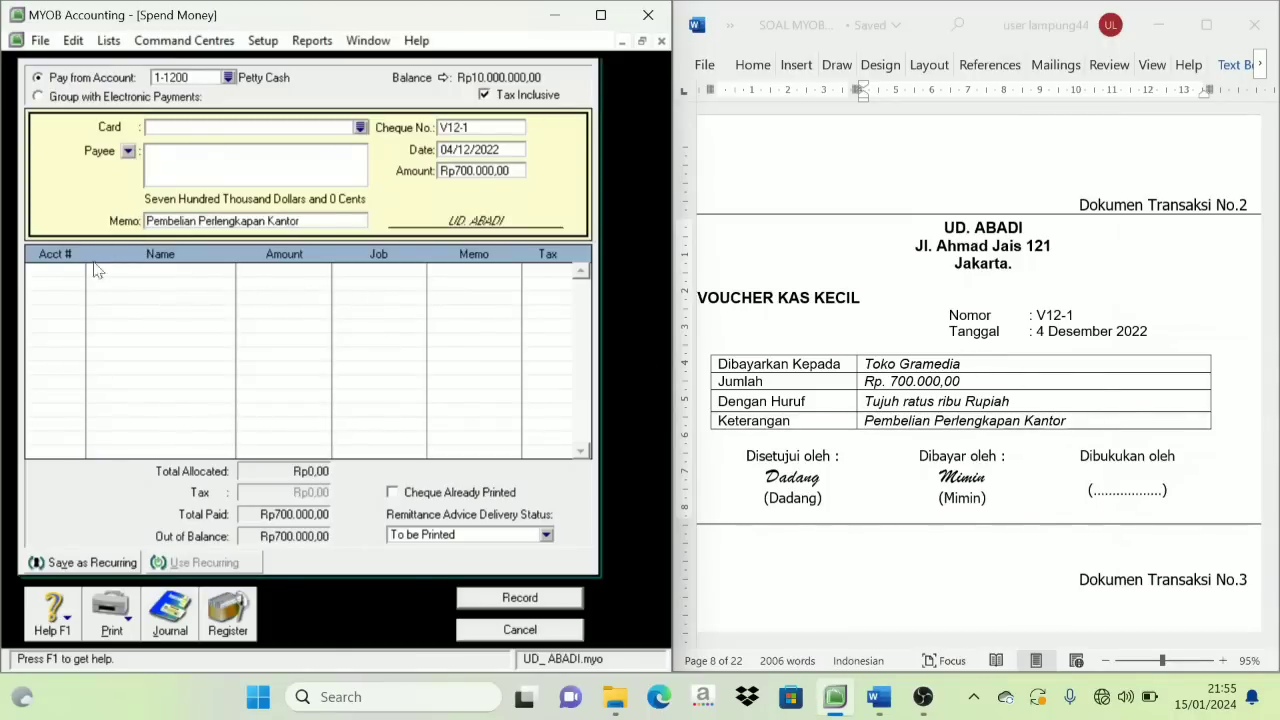
Allocate the full payment amount to account 1-1600 Store Supplies
{"action": "key", "text": "Tab"}
{"action": "type", "text": "6"}
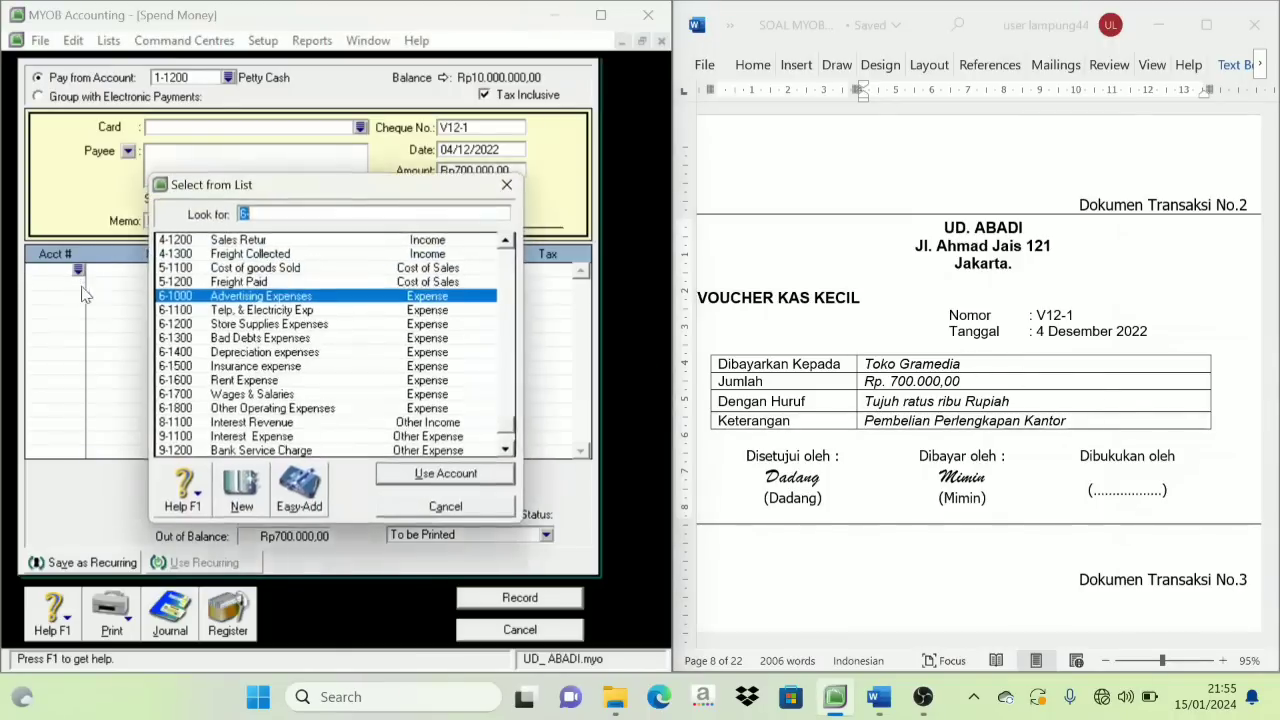
{"action": "scroll", "coordinate": [237, 302], "scroll_direction": "up", "scroll_amount": 4}
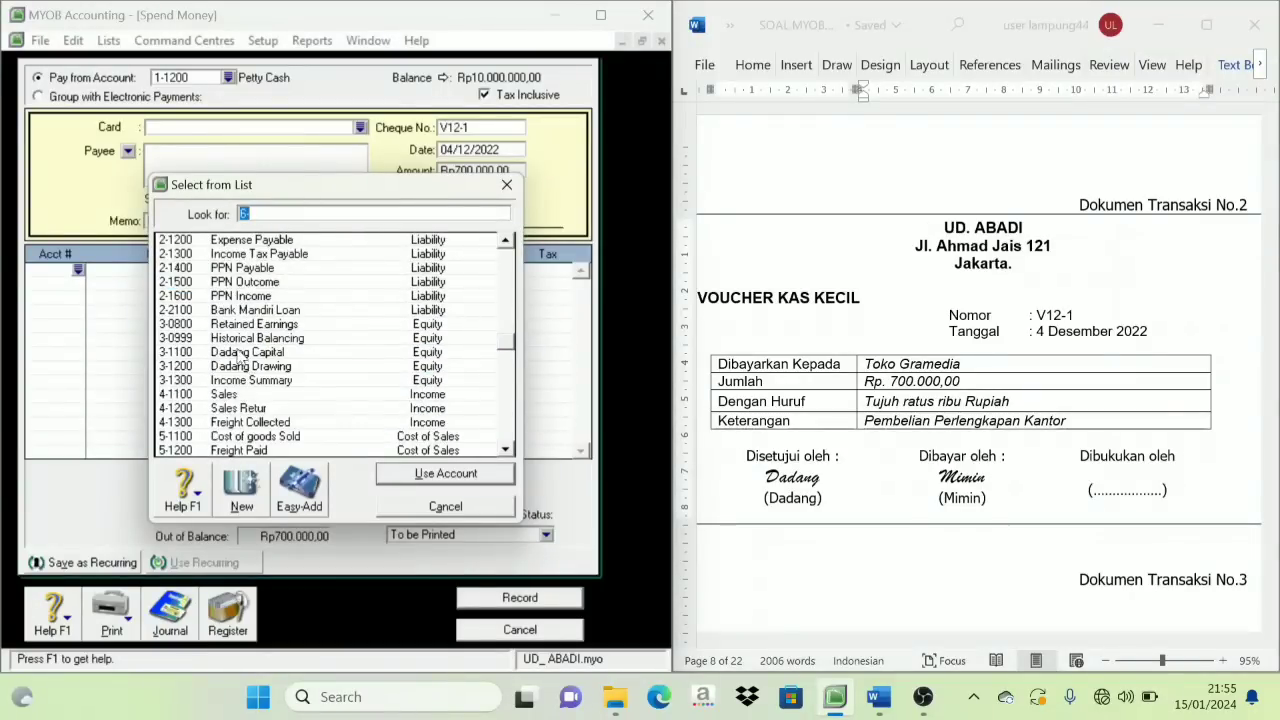
{"action": "scroll", "coordinate": [240, 357], "scroll_direction": "up", "scroll_amount": 3}
{"action": "left_click", "coordinate": [242, 283]}
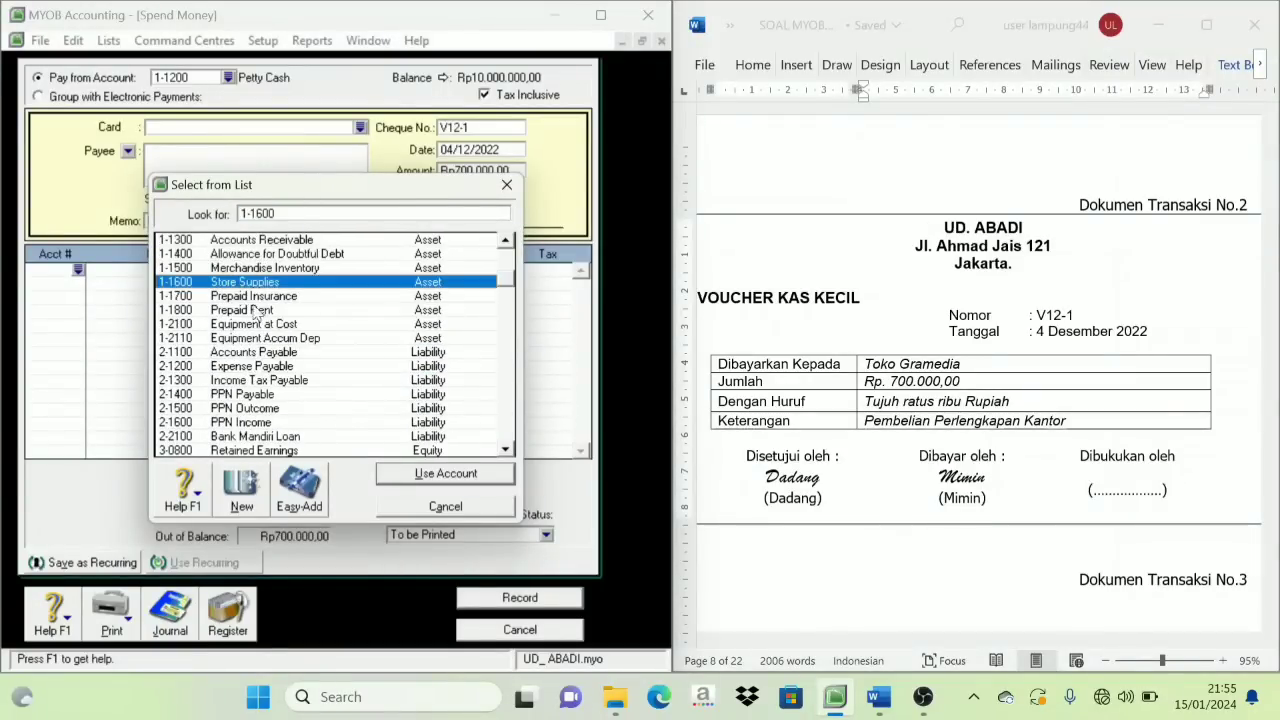
{"action": "left_click", "coordinate": [436, 472]}
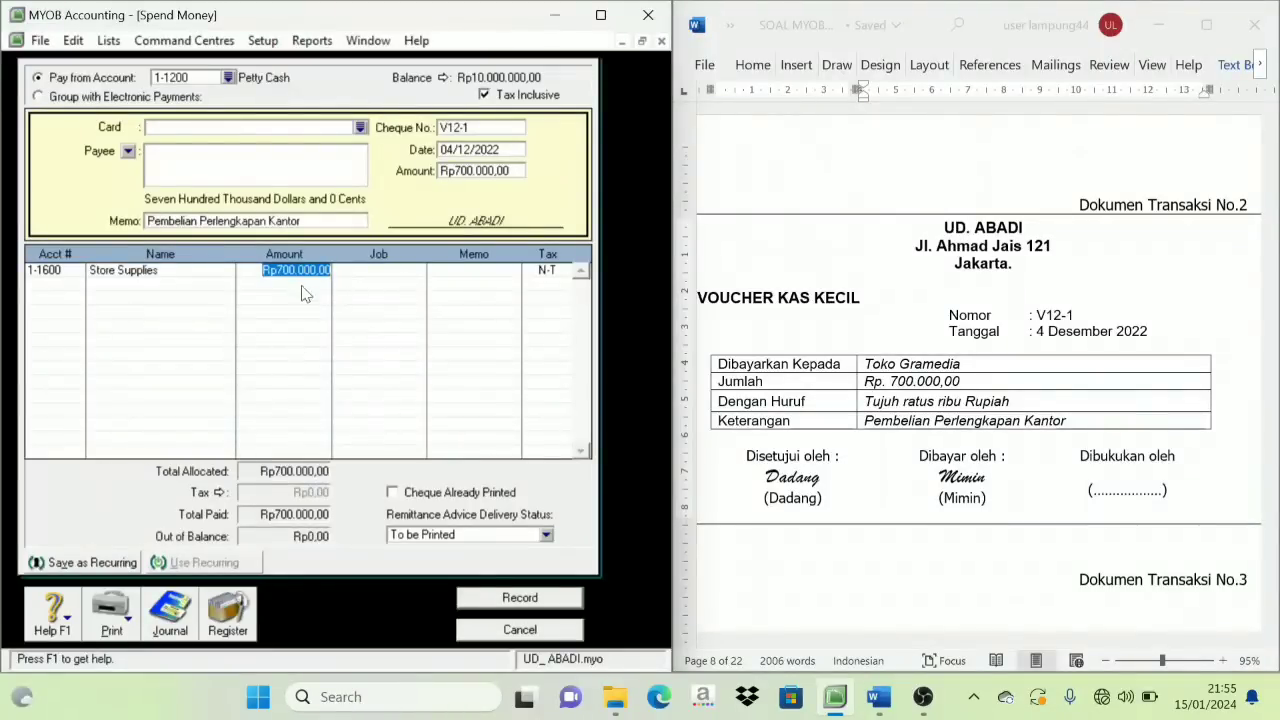
{"action": "key", "text": "Tab"}
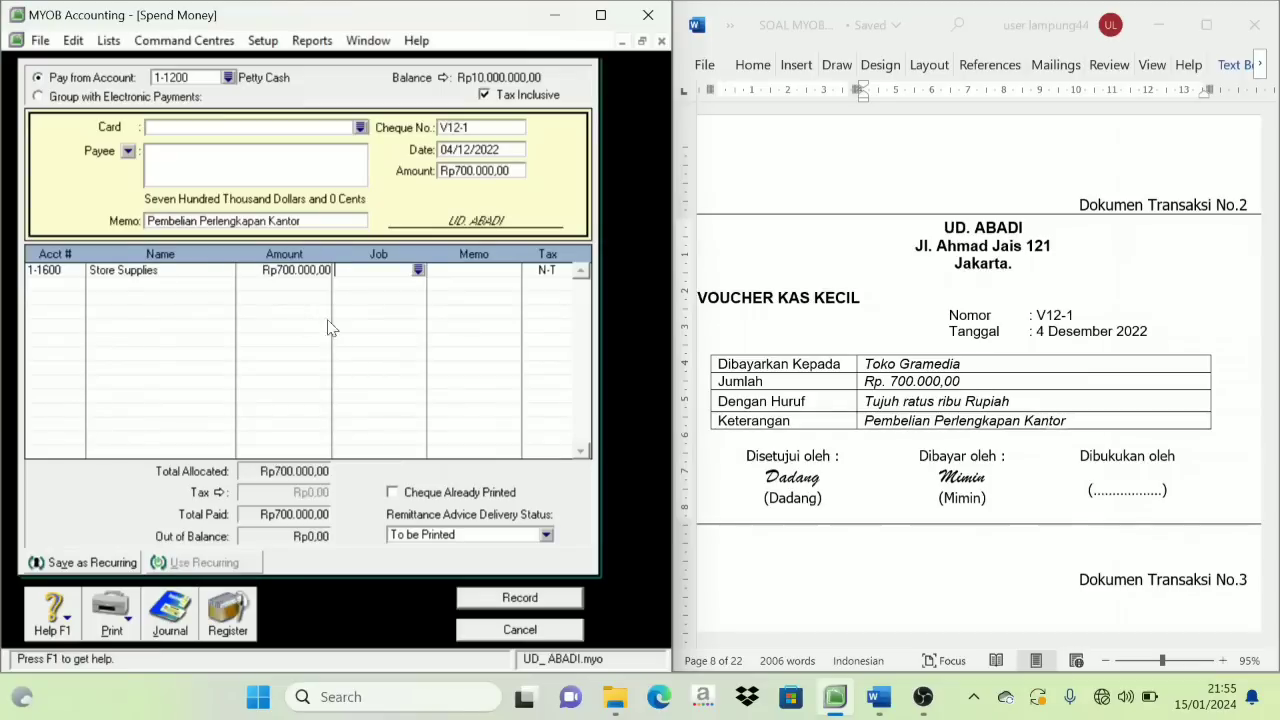
Record the petty cash payment for office supplies and close the Spend Money window
{"action": "left_click", "coordinate": [525, 600]}
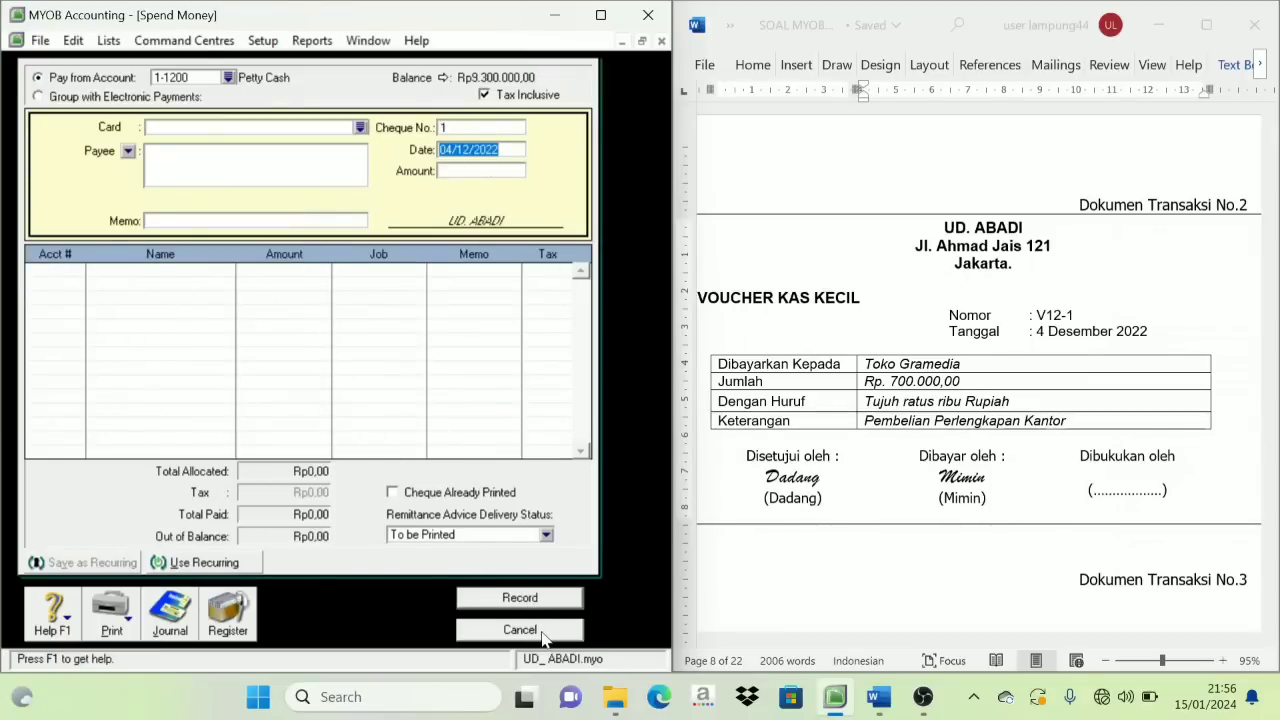
{"action": "left_click", "coordinate": [520, 630]}
Start a new purchase bill for transaction document No. 3 with PT Bromo Asri as the supplier
{"action": "scroll", "coordinate": [1022, 448], "scroll_direction": "down", "scroll_amount": 4}
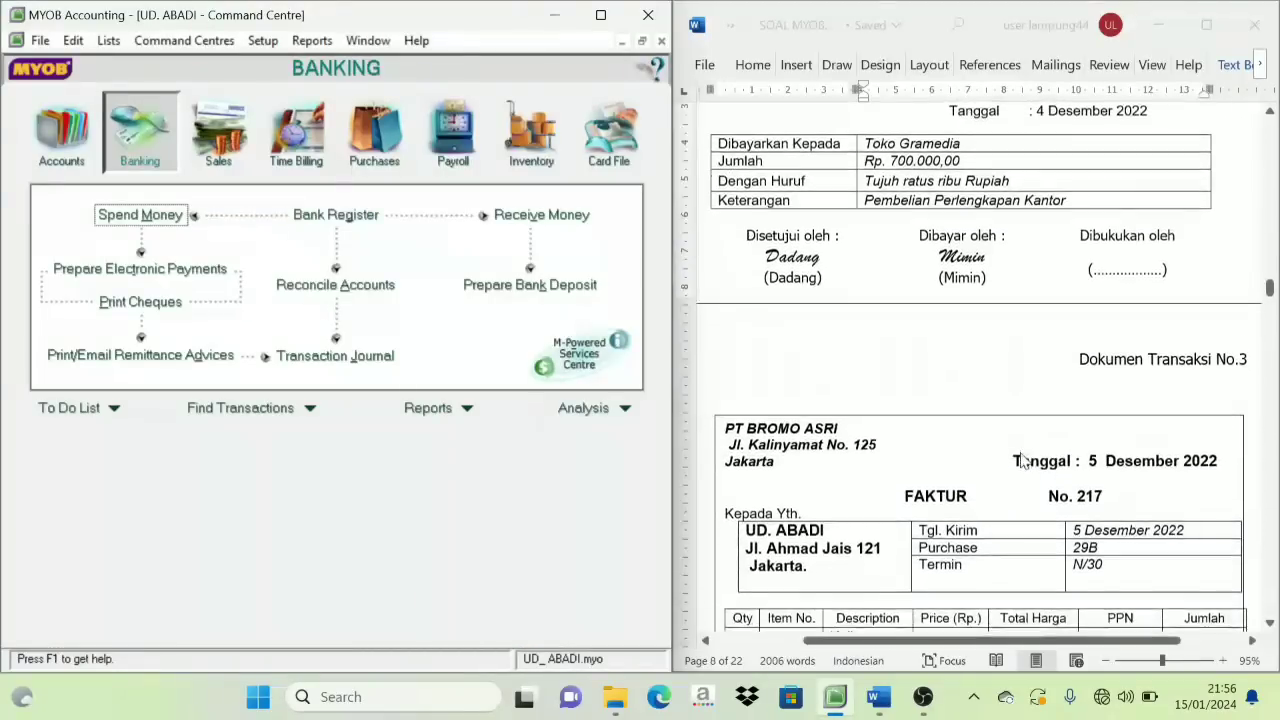
{"action": "scroll", "coordinate": [1022, 460], "scroll_direction": "down", "scroll_amount": 4}
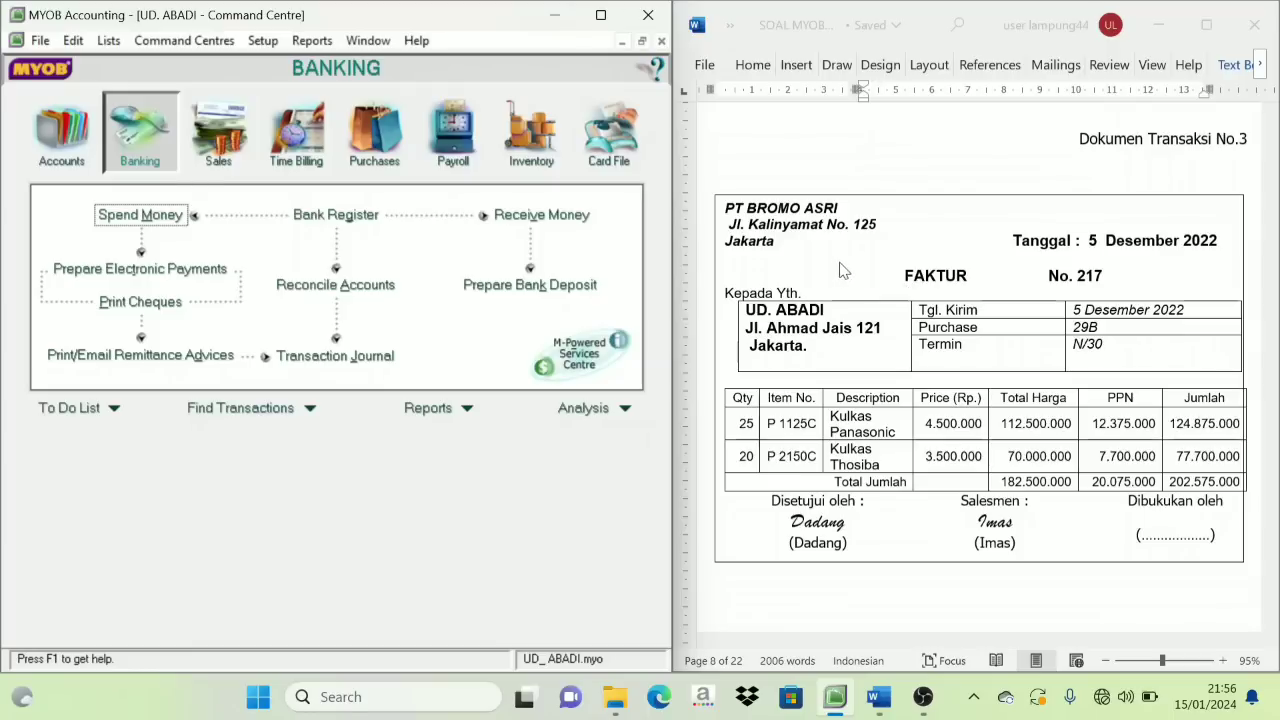
{"action": "left_click", "coordinate": [378, 160]}
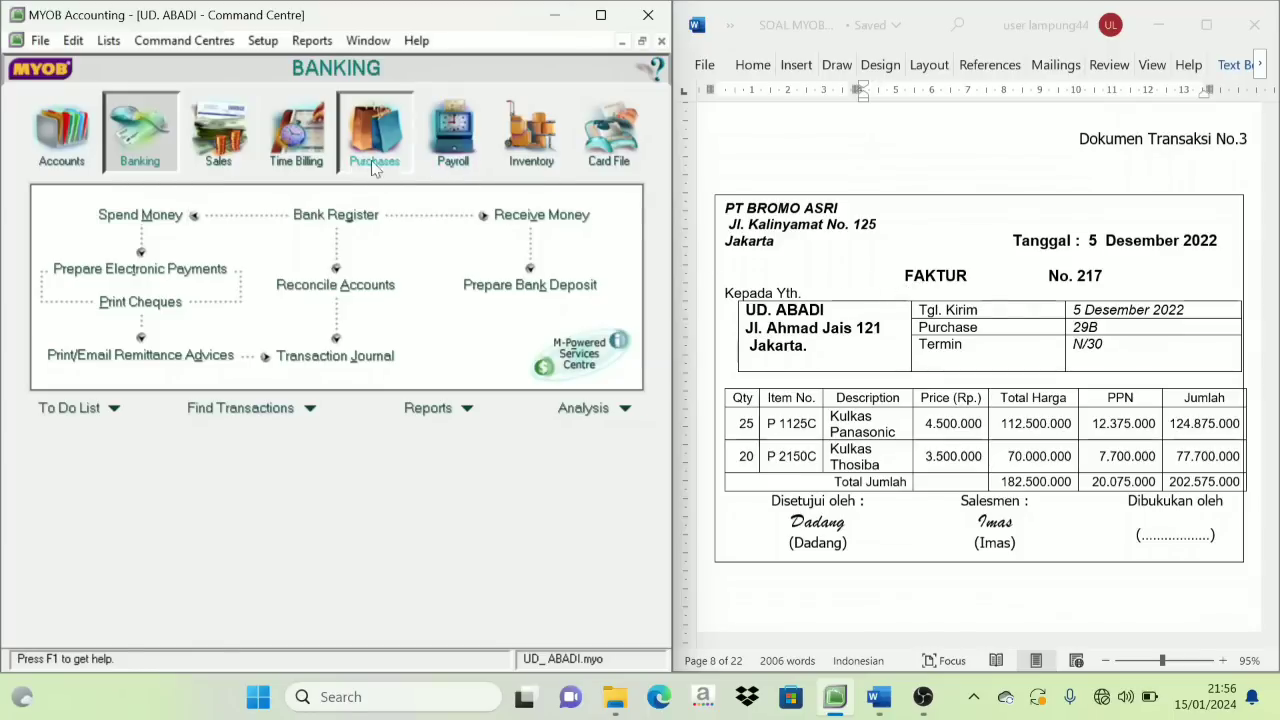
{"action": "left_click", "coordinate": [330, 255]}
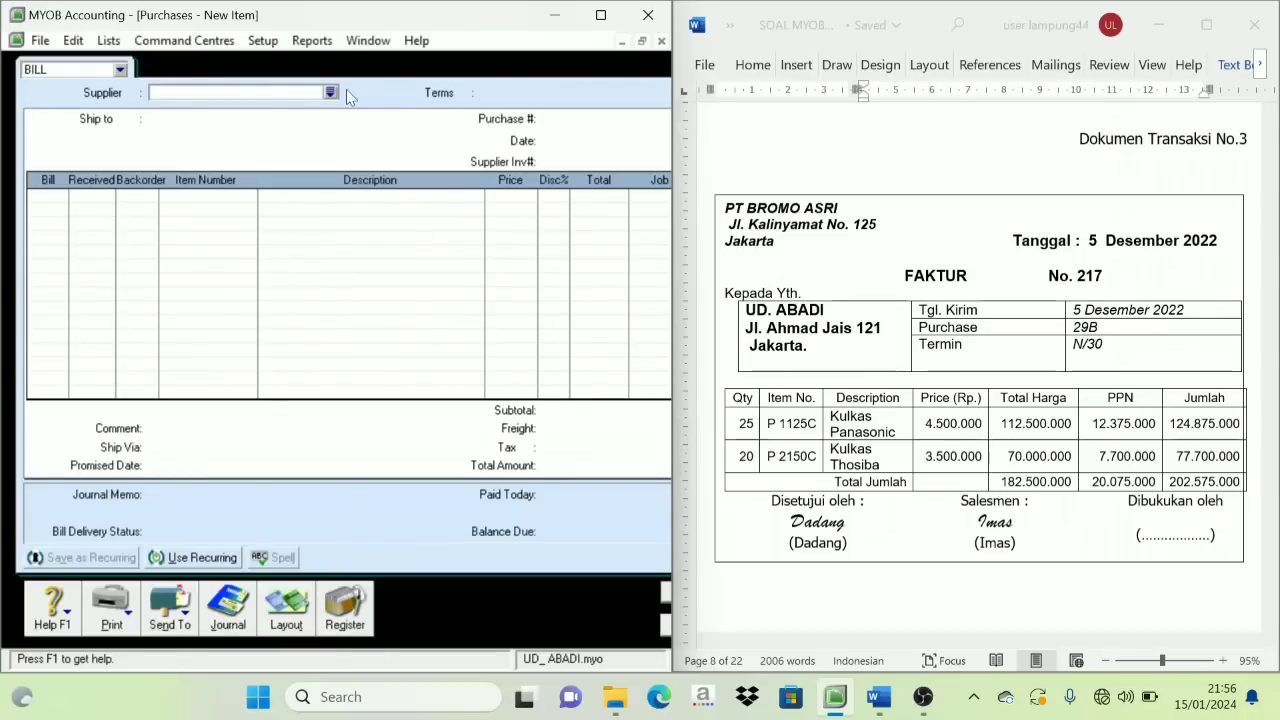
{"action": "left_click", "coordinate": [330, 92]}
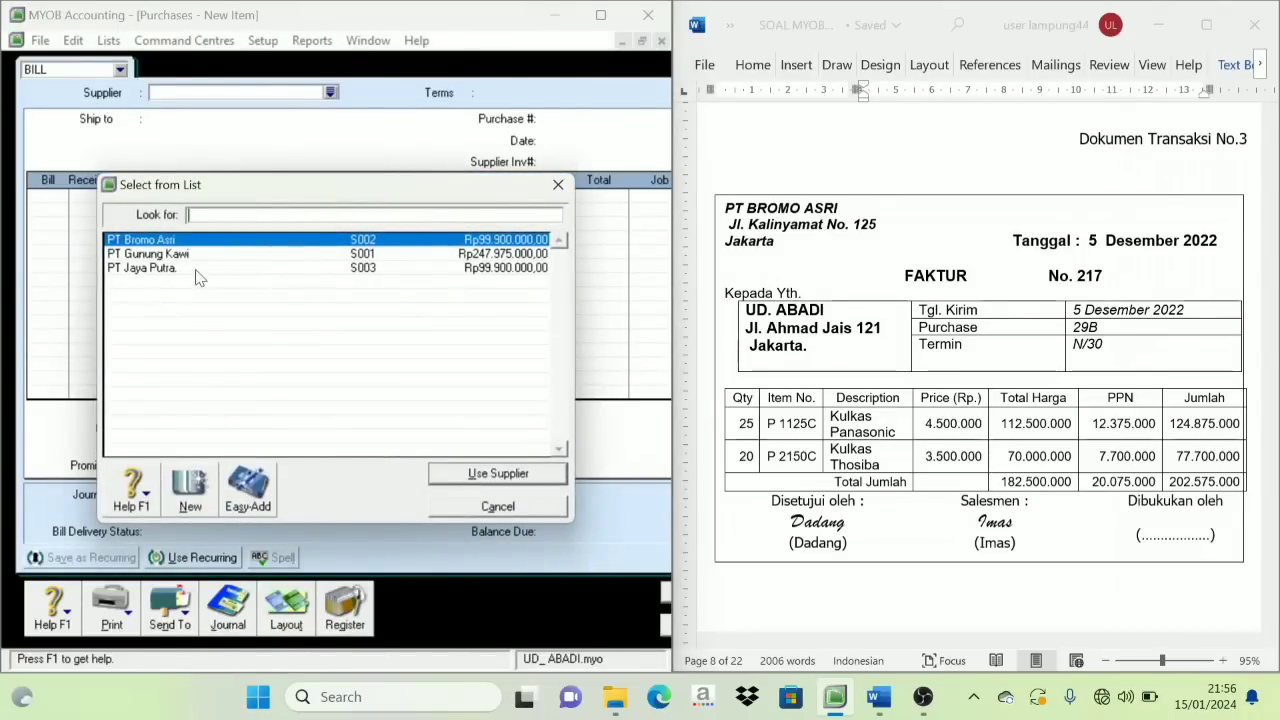
{"action": "left_click", "coordinate": [171, 241]}
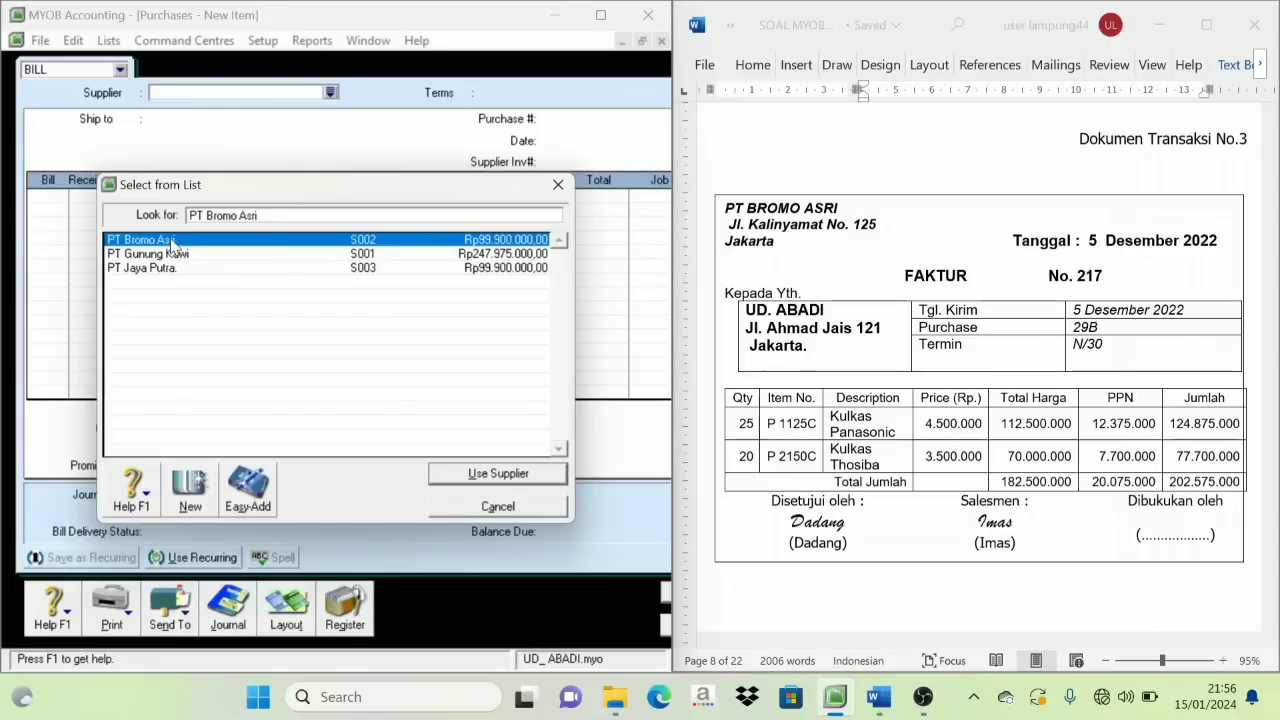
{"action": "left_click", "coordinate": [508, 474]}
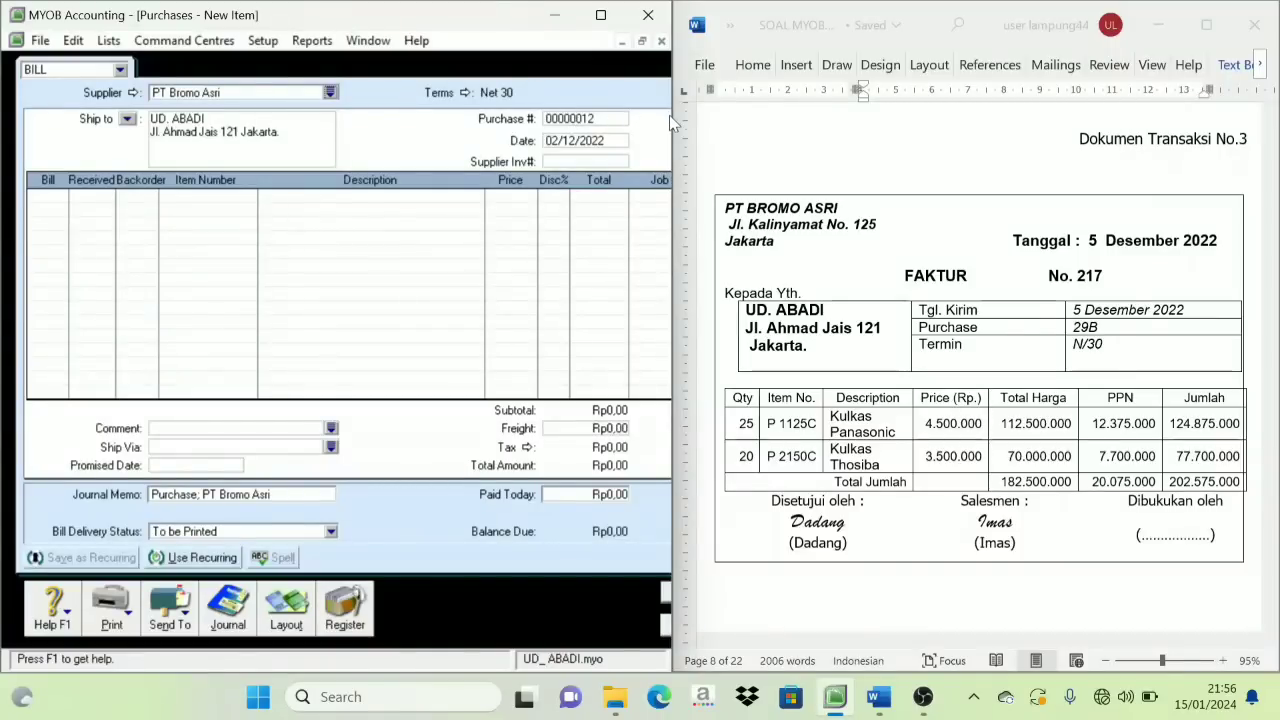
Enter the invoice number from document No. 3 as the purchase number and date the bill 5/12/2022
{"action": "left_click_drag", "start_coordinate": [673, 127], "coordinate": [625, 140]}
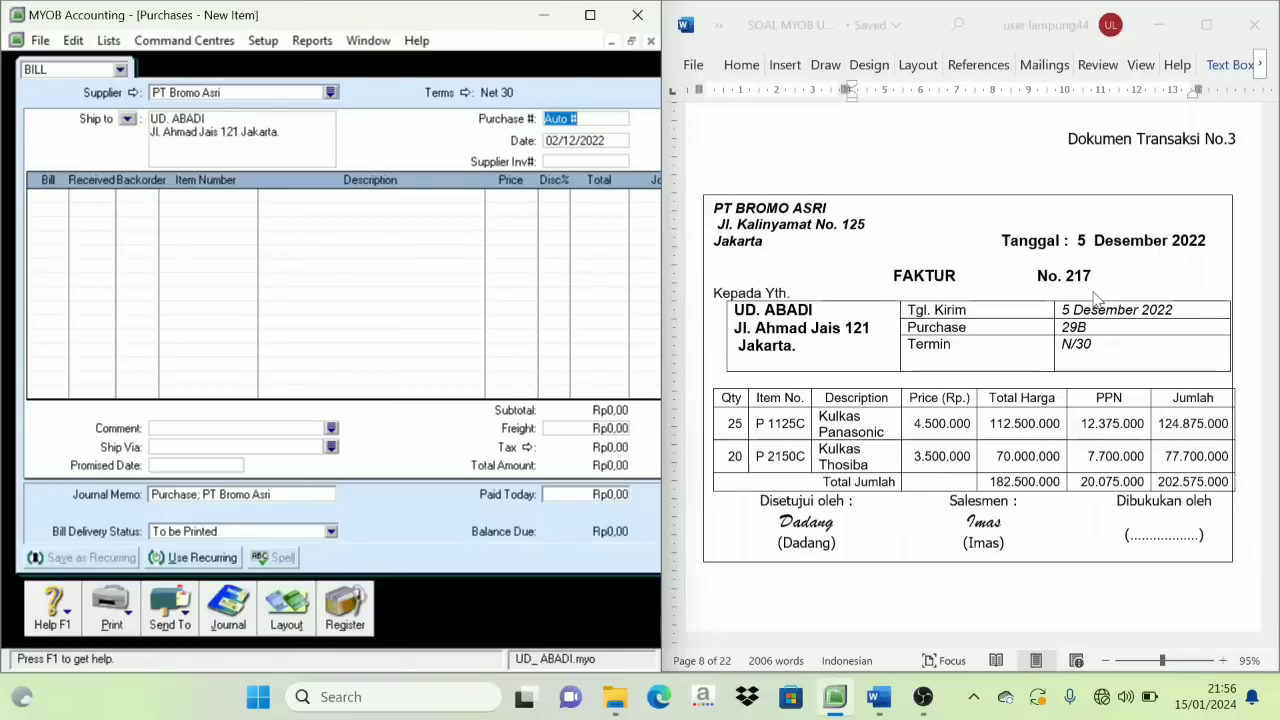
{"action": "type", "text": "20"}
{"action": "key", "text": "BackSpace"}
{"action": "type", "text": "17"}
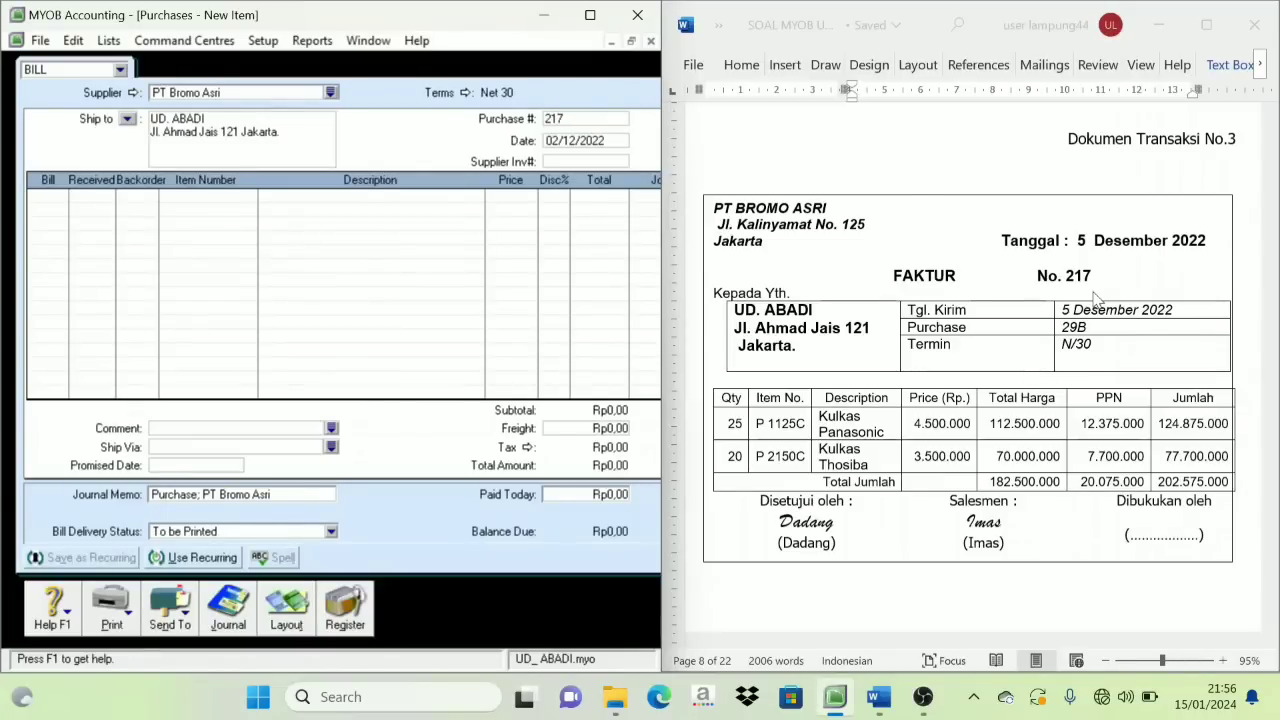
{"action": "key", "text": "Tab"}
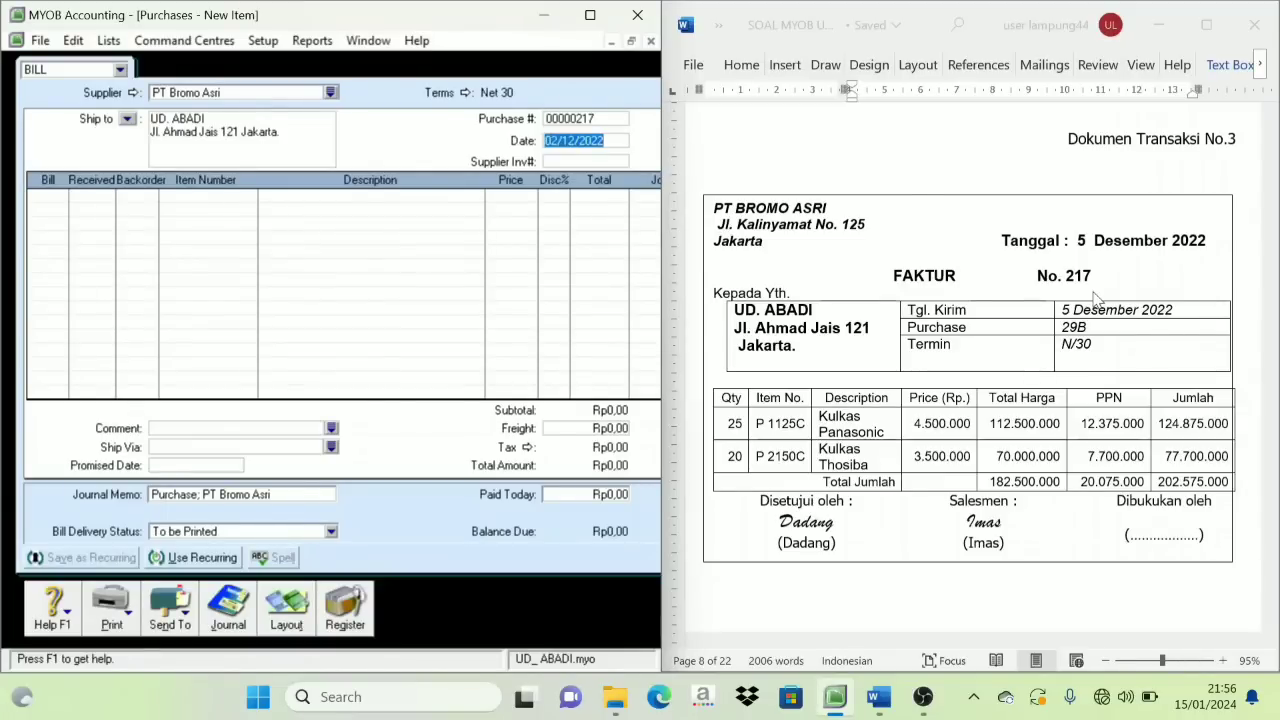
{"action": "type", "text": "5/"}
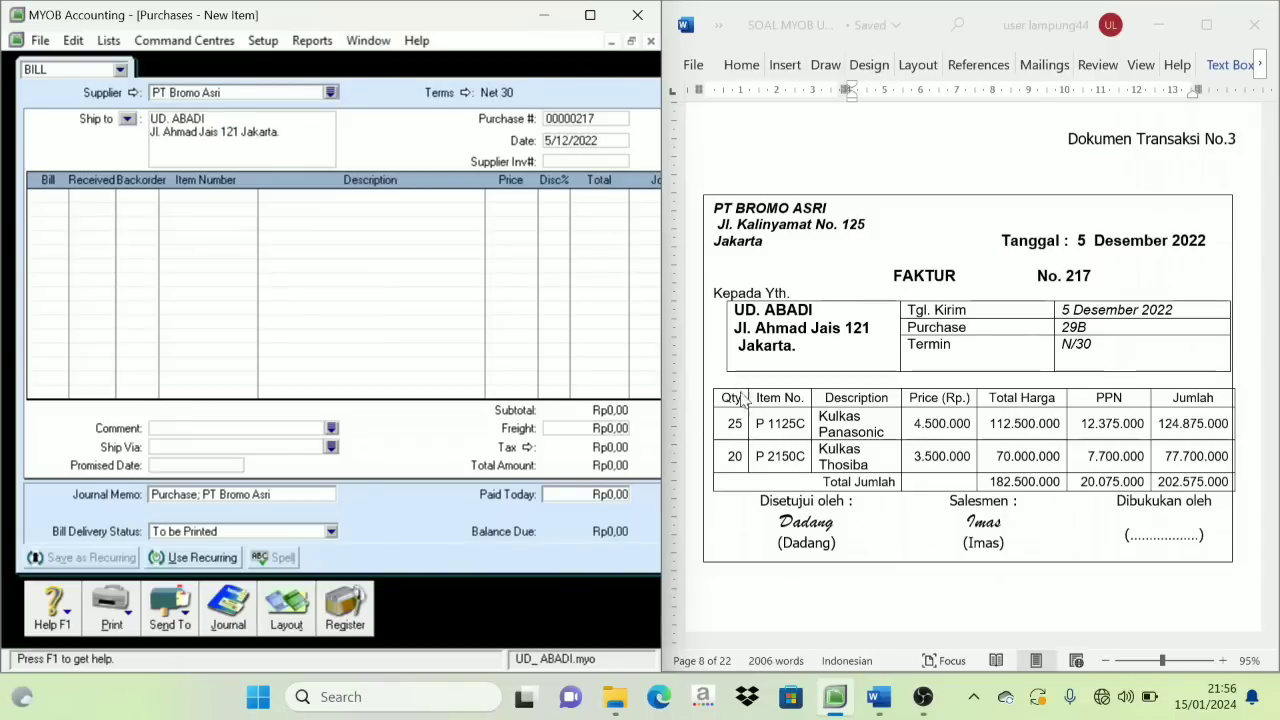
Add a bill line for 25 units of item P1125 C, Kulkas Panasonic, at a price of 4500000
{"action": "left_click", "coordinate": [55, 200]}
{"action": "type", "text": "2"}
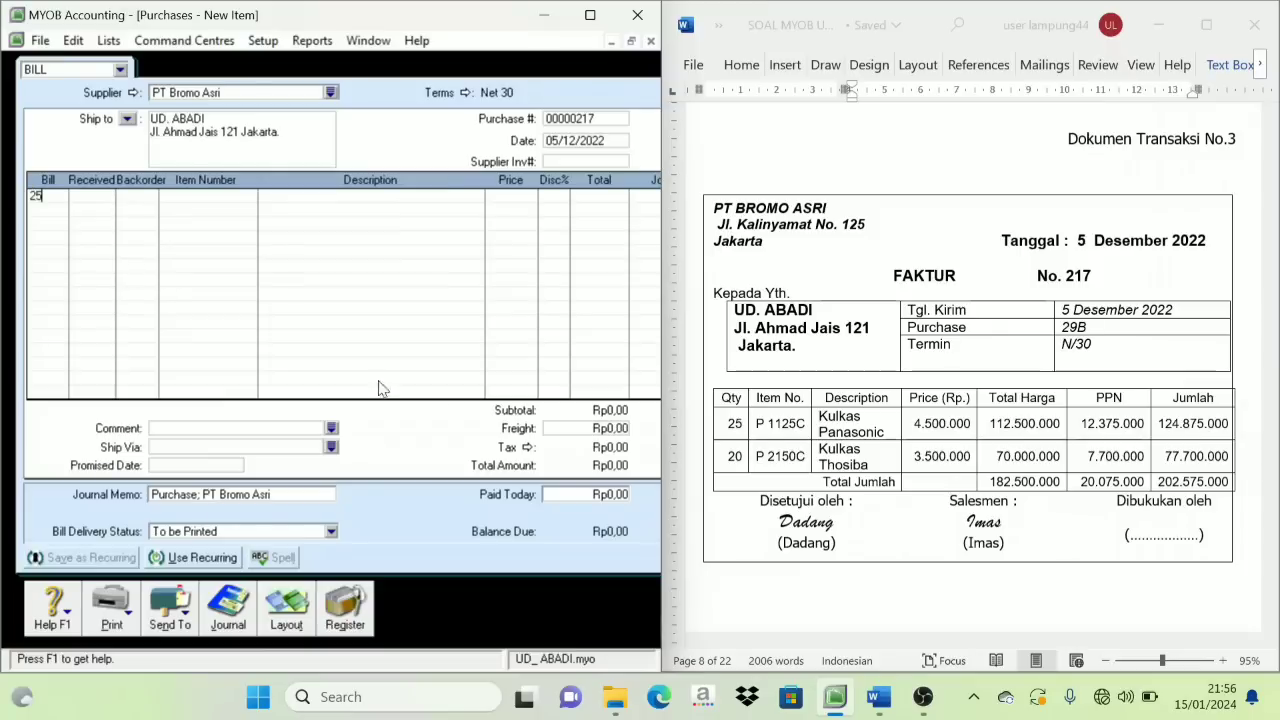
{"action": "type", "text": "5"}
{"action": "key", "text": "Tab"}
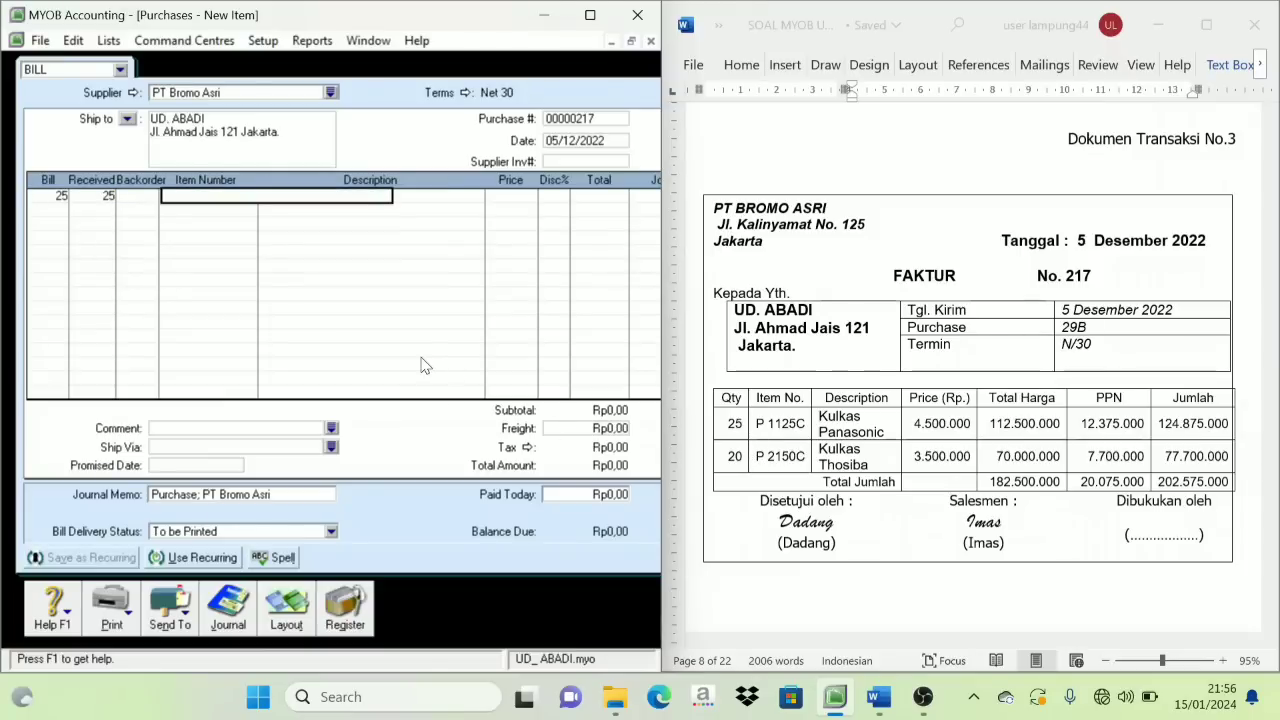
{"action": "key", "text": "Tab"}
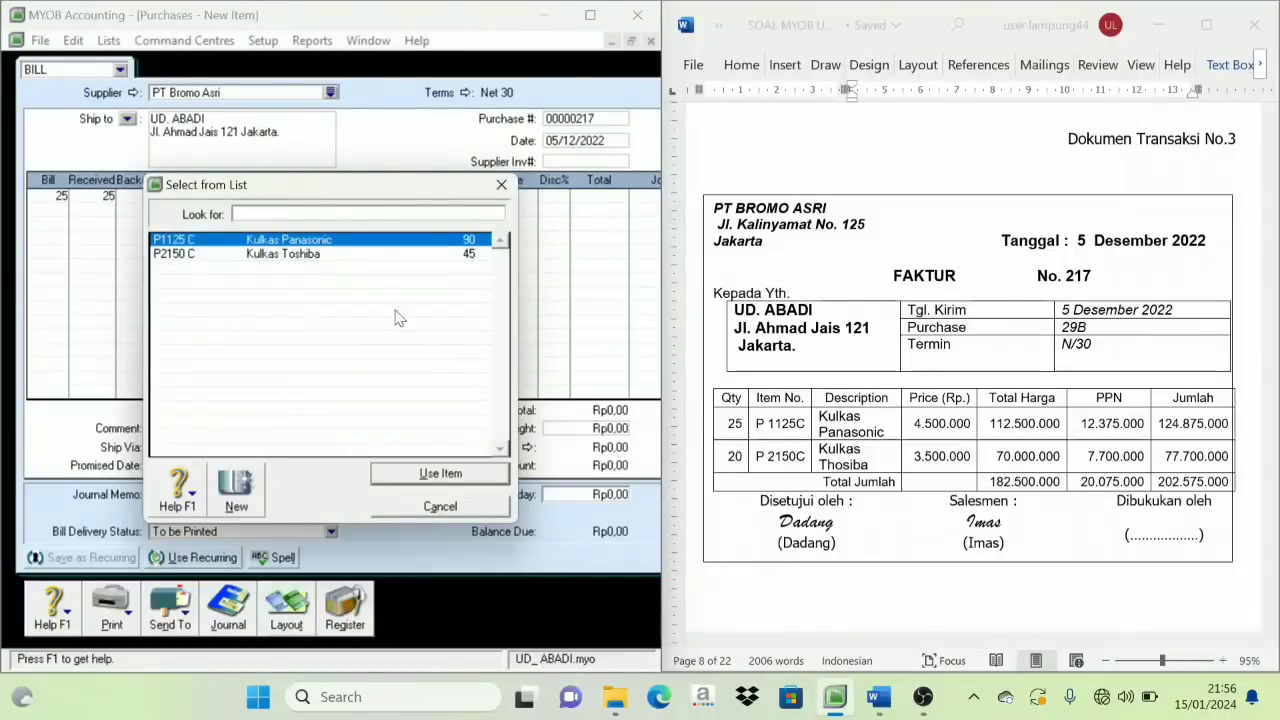
{"action": "type", "text": "P1125 C"}
{"action": "left_click", "coordinate": [468, 476]}
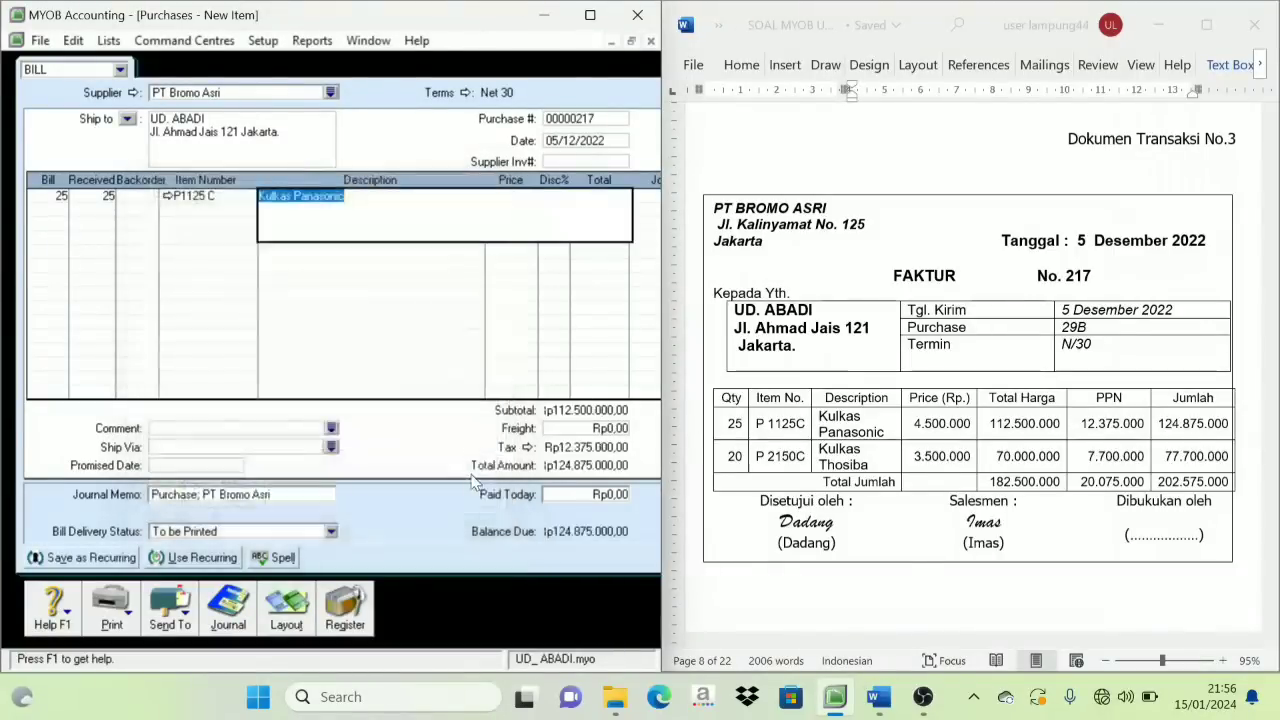
{"action": "key", "text": "Tab"}
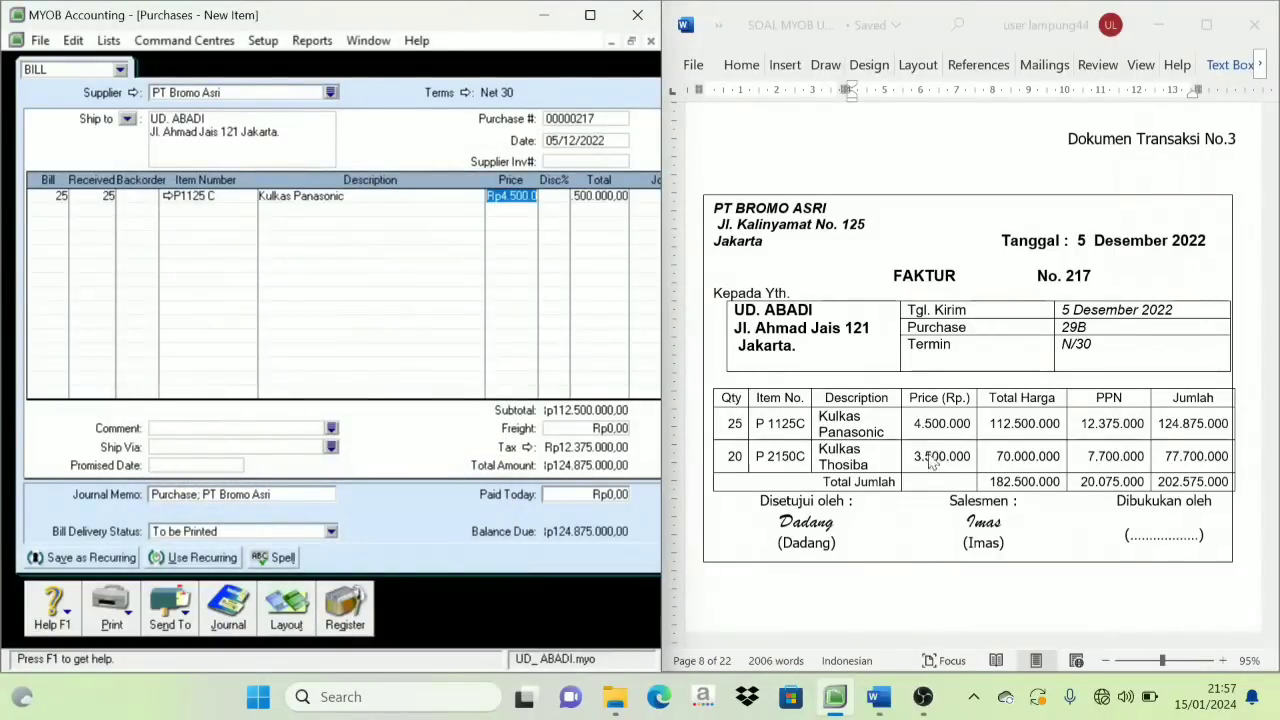
{"action": "type", "text": "4500000"}
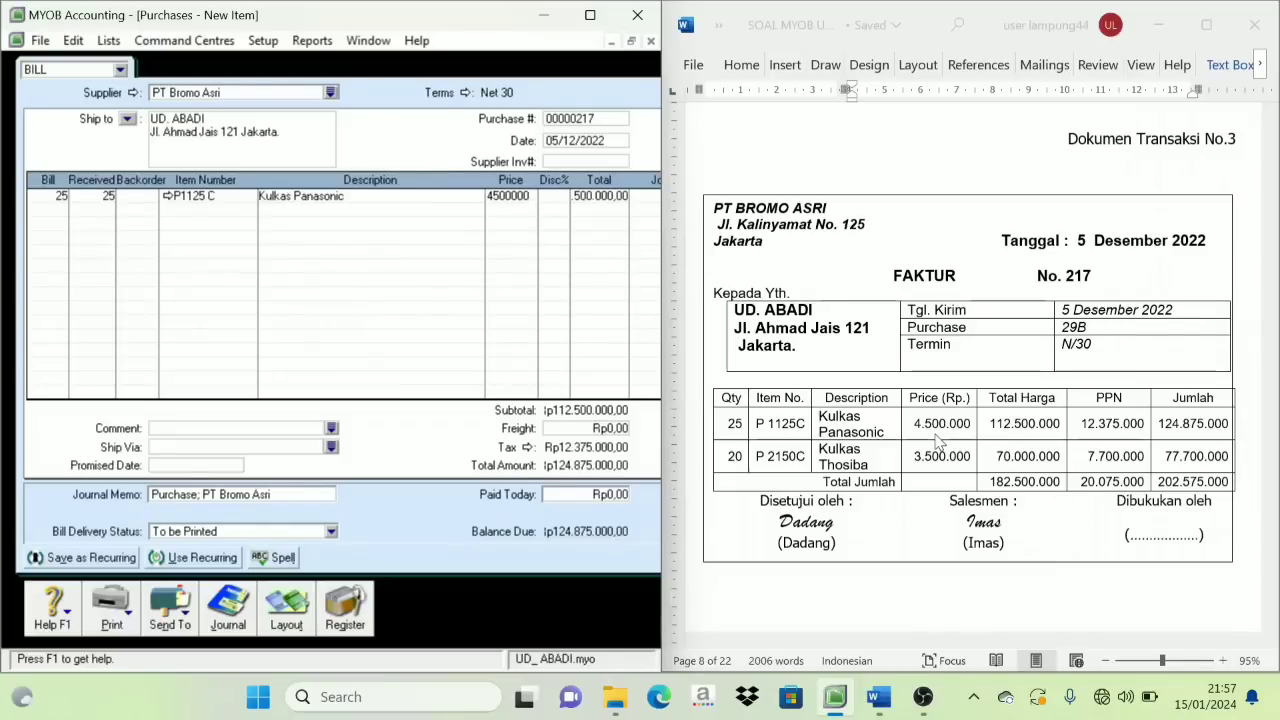
{"action": "key", "text": "Tab"}
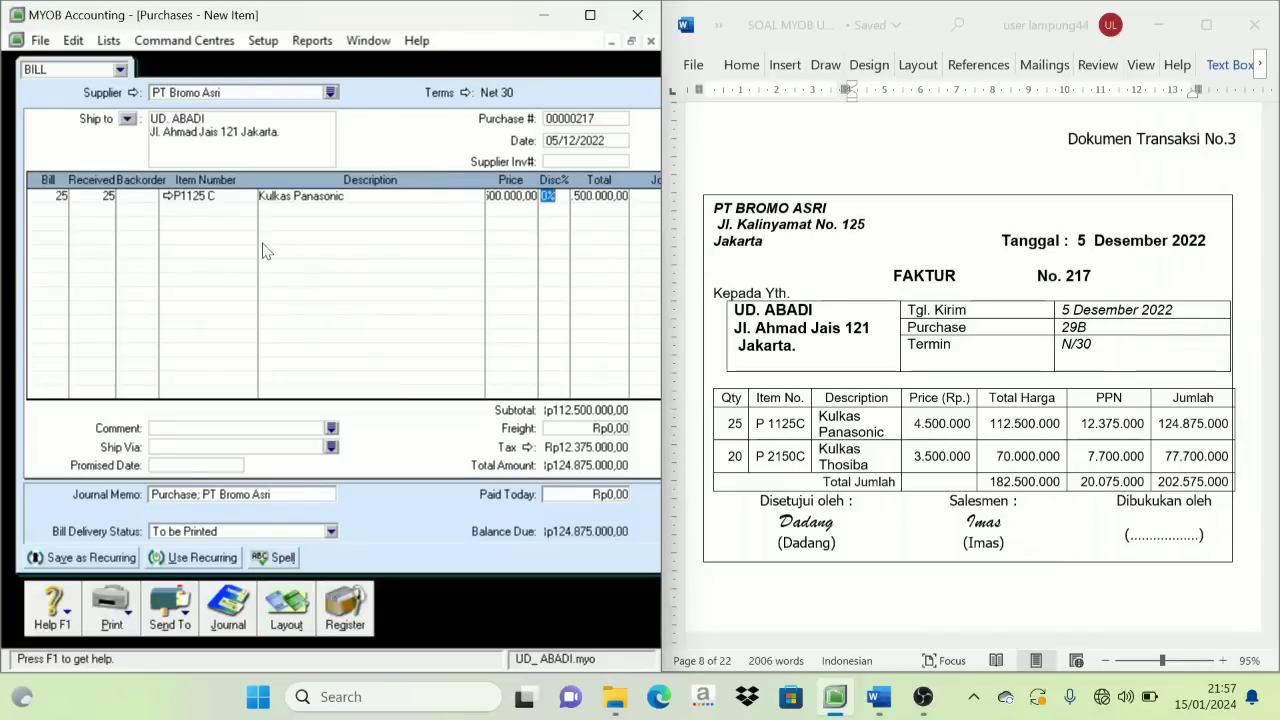
Add a second bill line for 20 units of item P2150 C, Kulkas Toshiba, at a price of 3500000
{"action": "left_click", "coordinate": [60, 212]}
{"action": "type", "text": "2"}
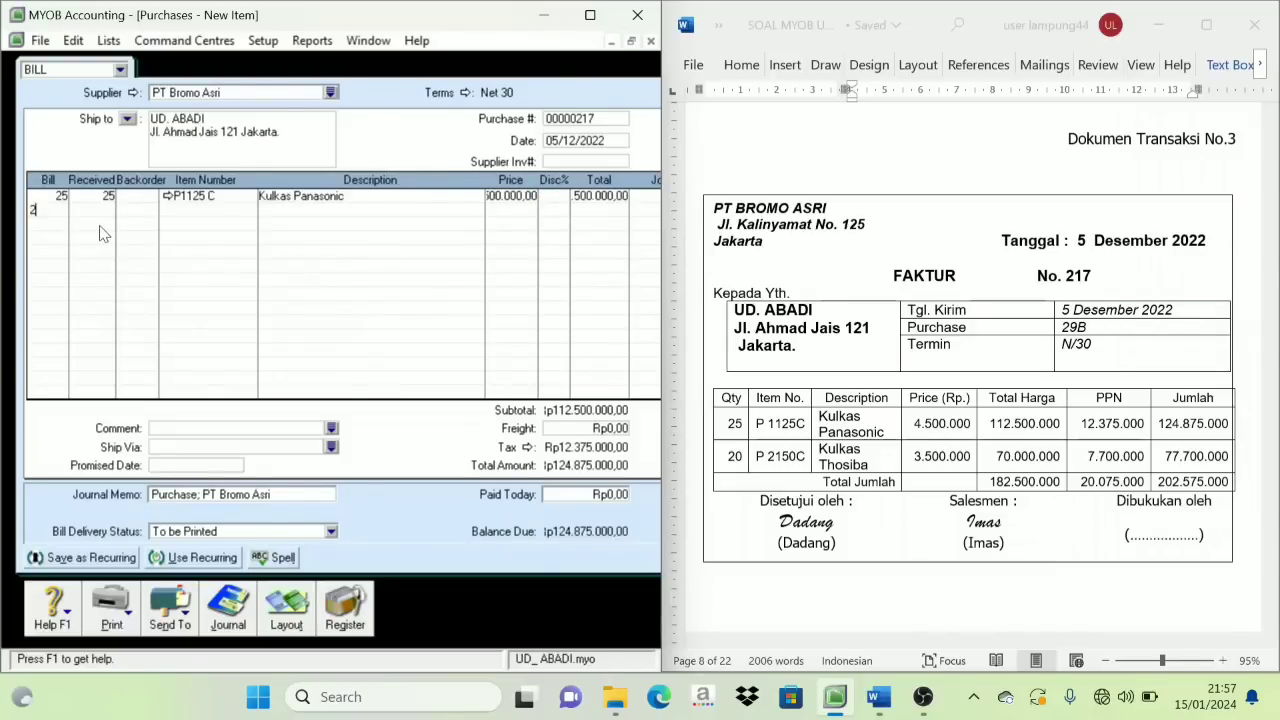
{"action": "type", "text": "0"}
{"action": "key", "text": "Tab"}
{"action": "key", "text": "Tab"}
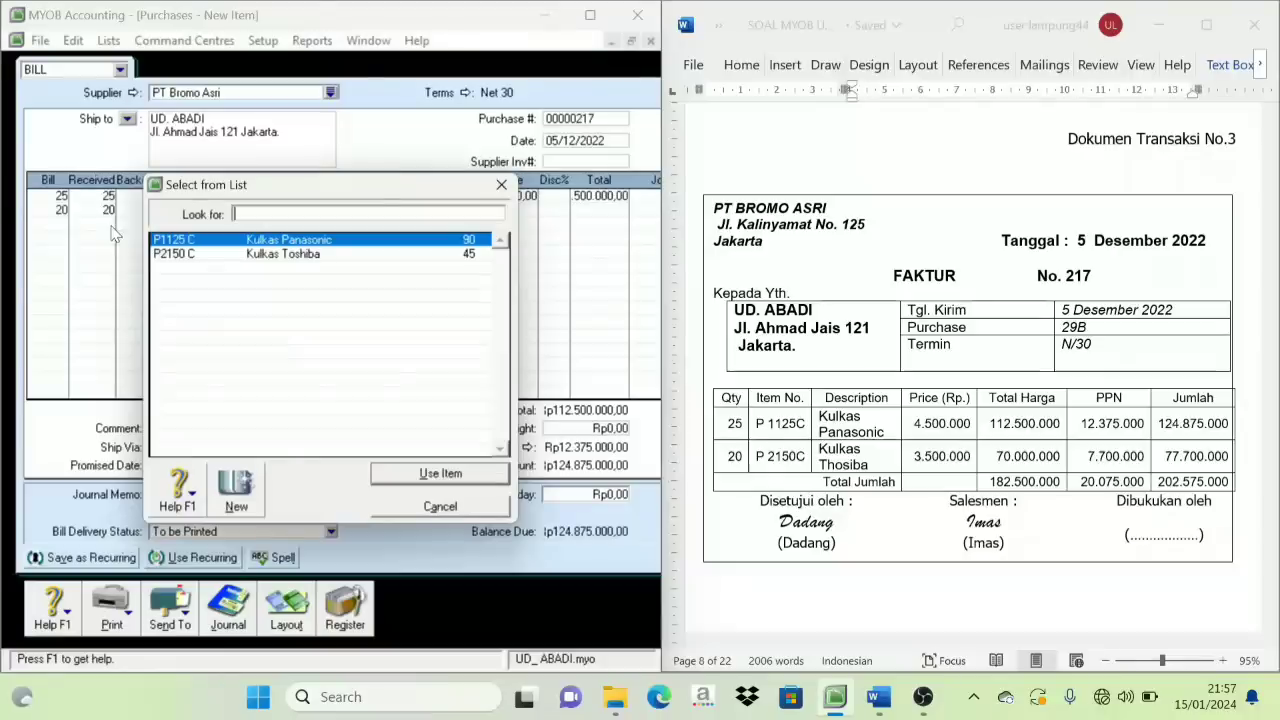
{"action": "left_click", "coordinate": [229, 256]}
{"action": "left_click", "coordinate": [440, 476]}
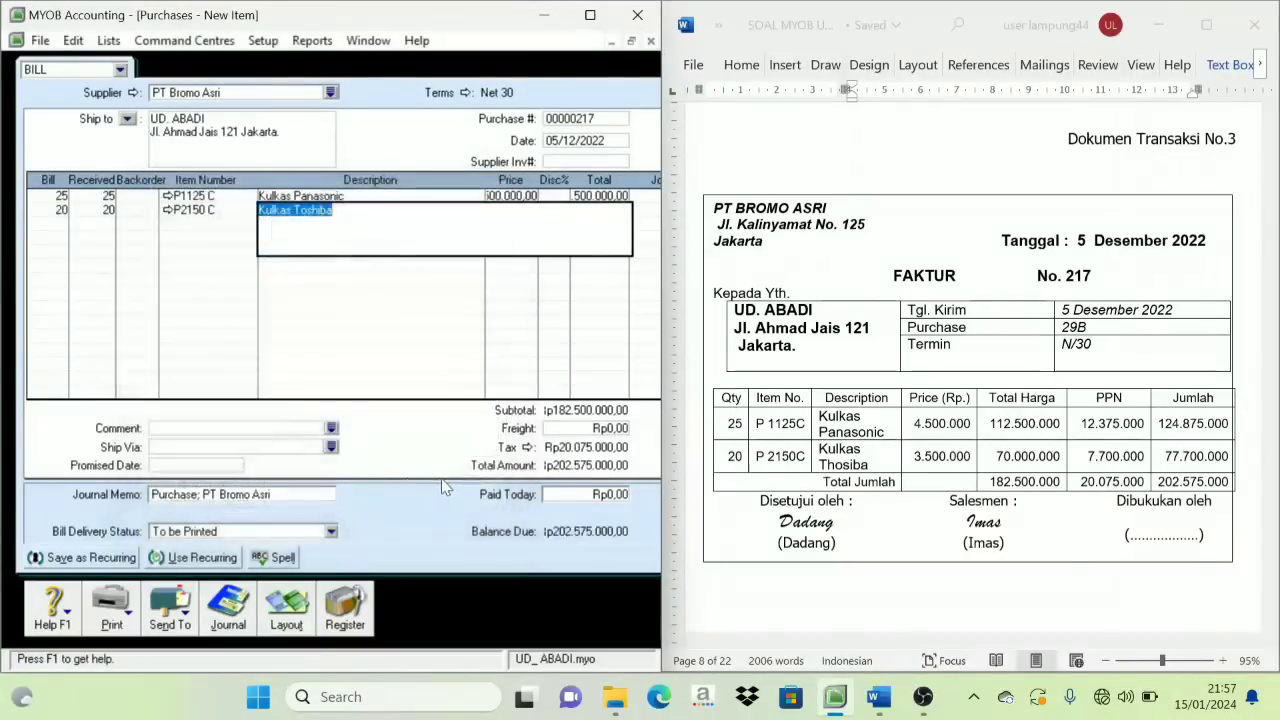
{"action": "key", "text": "Tab"}
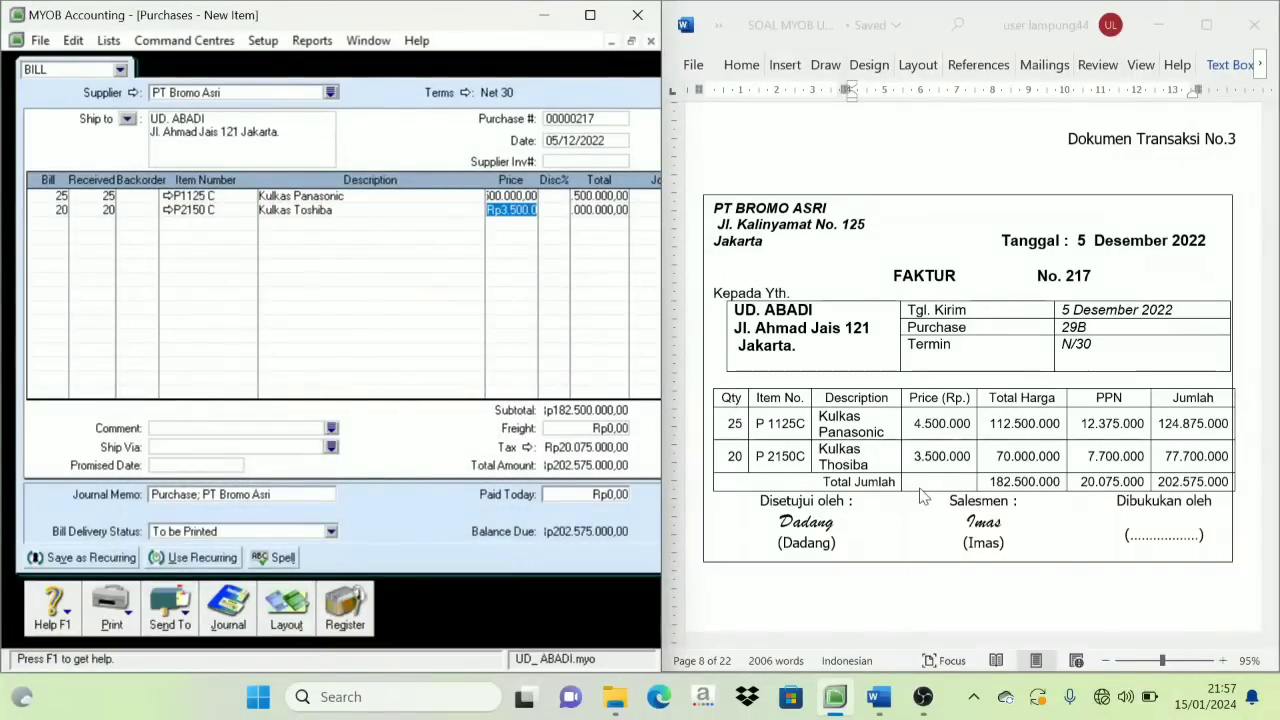
{"action": "type", "text": "350000"}
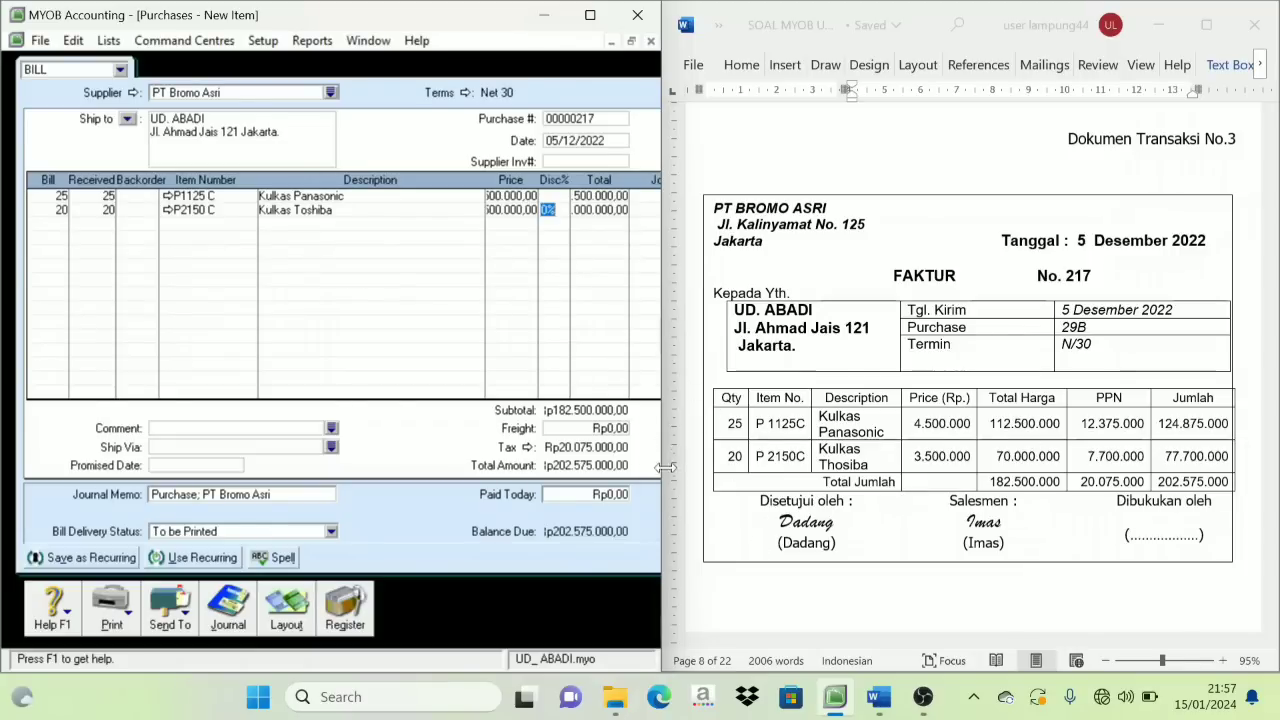
{"action": "key", "text": "Tab"}
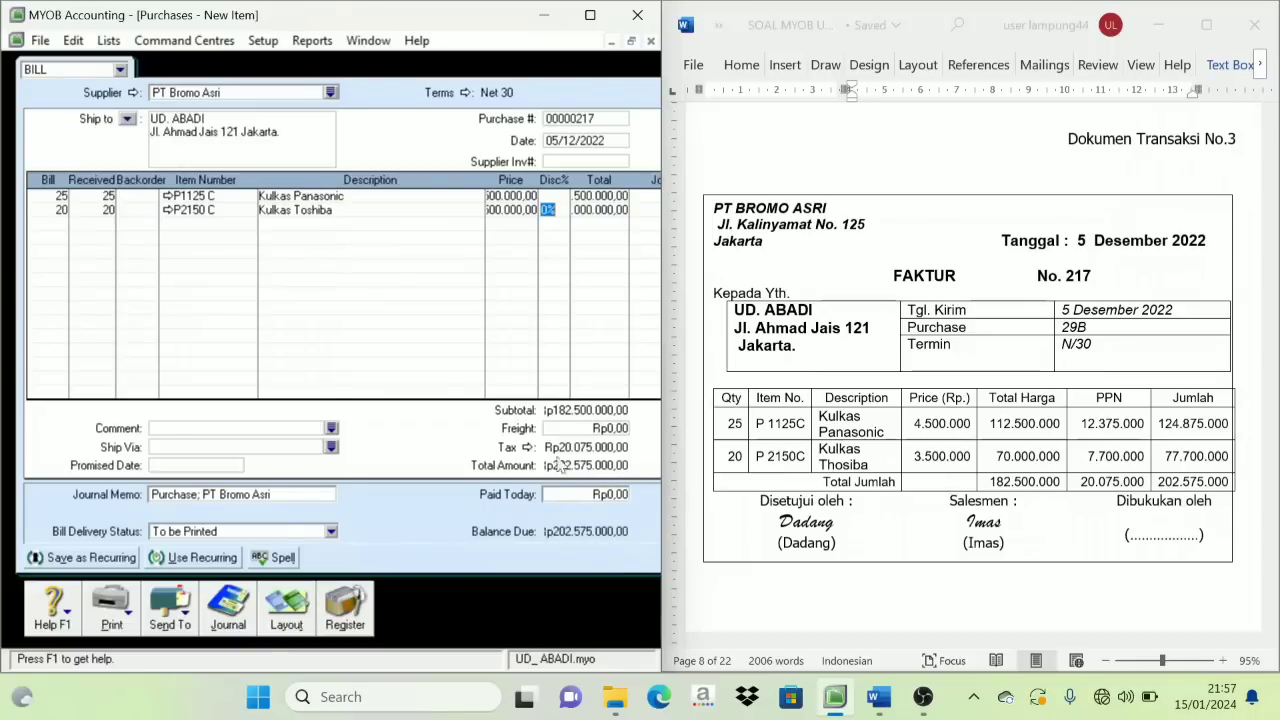
Record the PT Bromo Asri bill, ignoring all spelling suggestions for "Kulkas", and close the purchase entry window
{"action": "left_click_drag", "start_coordinate": [662, 585], "coordinate": [775, 563]}
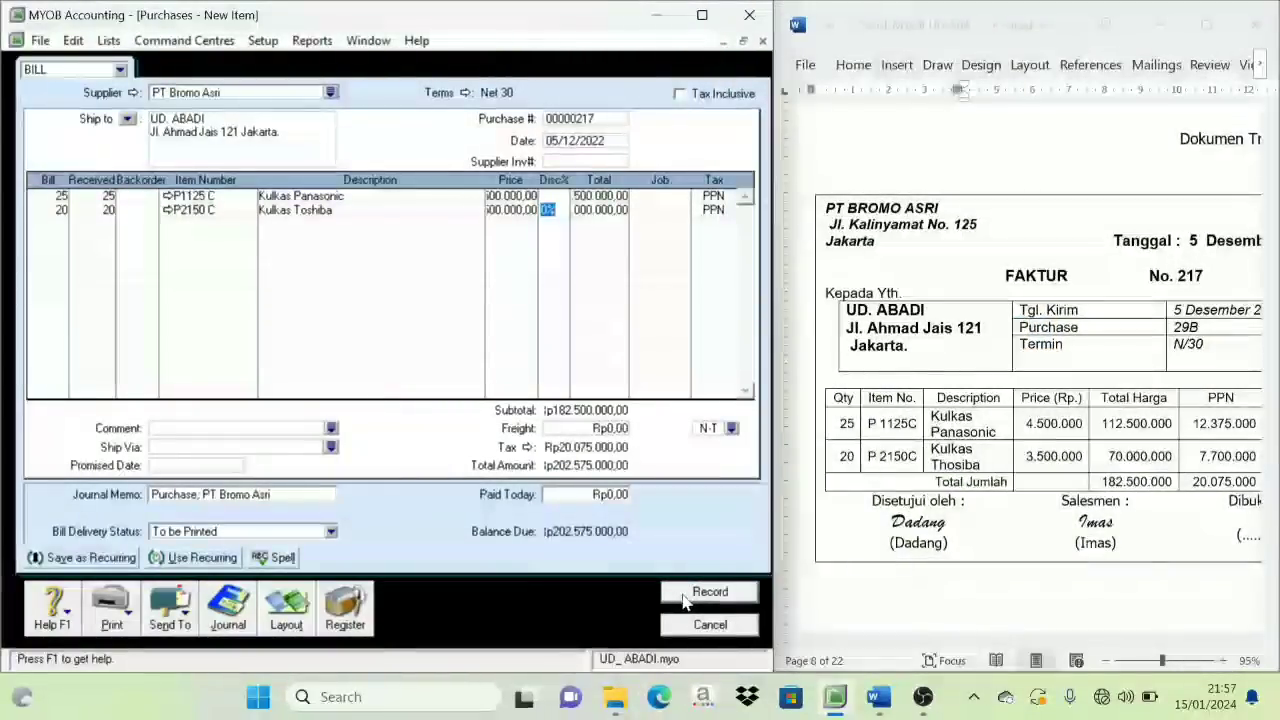
{"action": "left_click", "coordinate": [686, 595]}
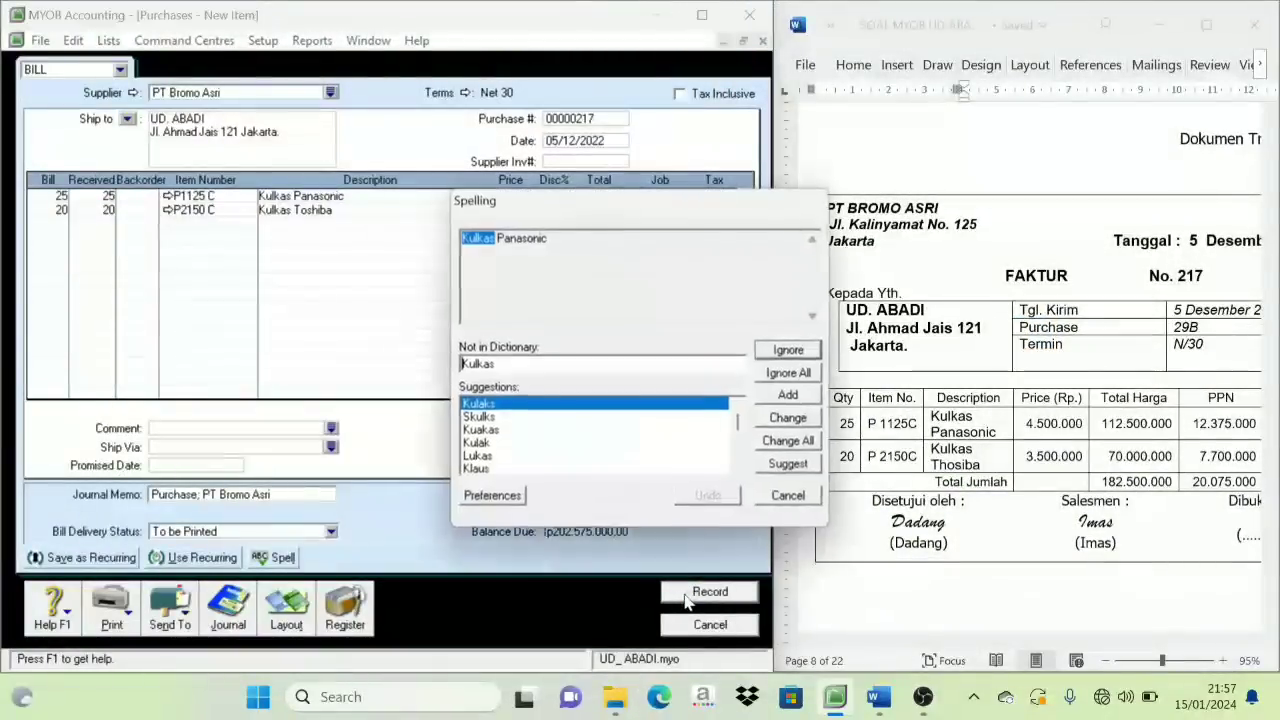
{"action": "left_click", "coordinate": [792, 378]}
{"action": "left_click", "coordinate": [341, 445]}
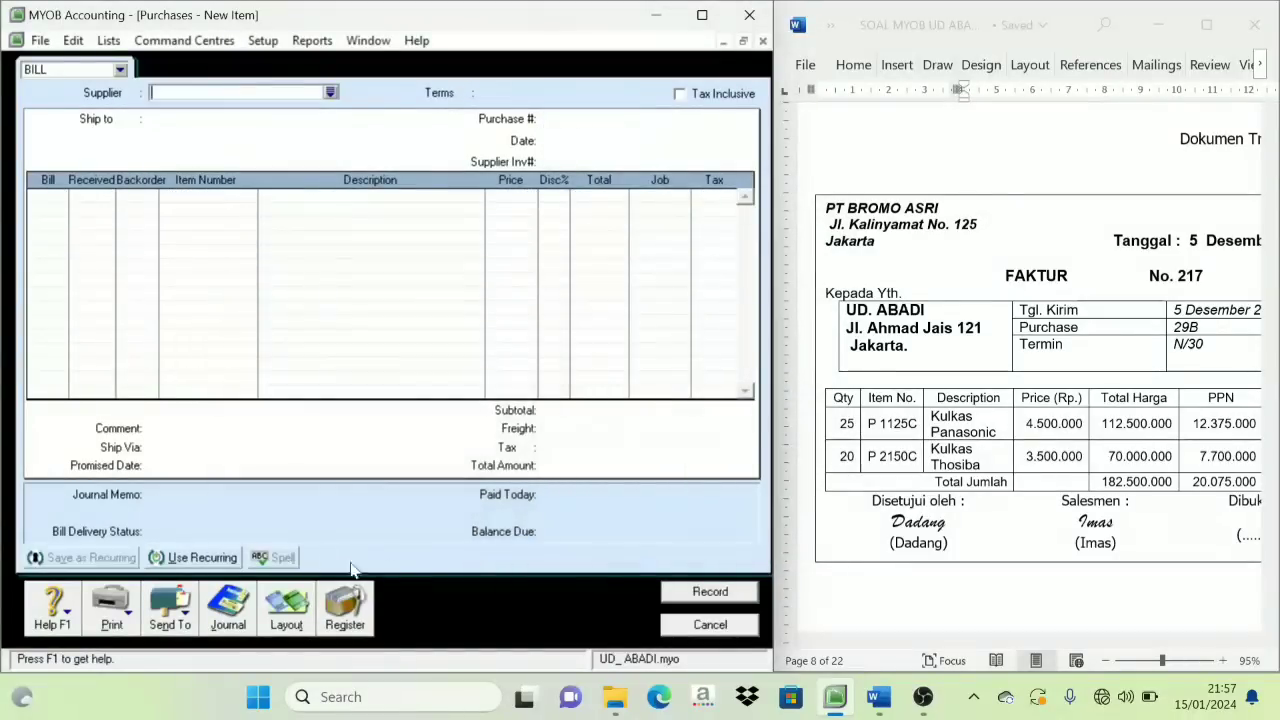
{"action": "left_click", "coordinate": [664, 624]}
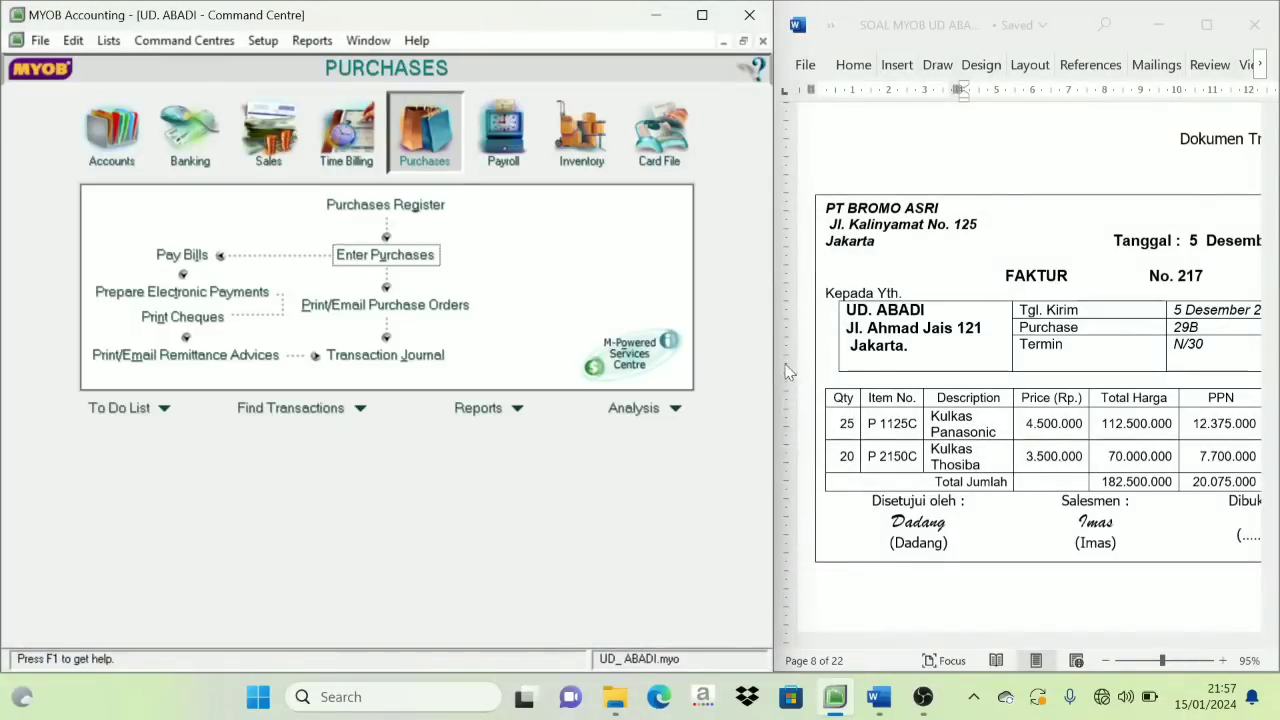
Start a new purchase bill for transaction document No. 4 with PT Jaya Putra as the supplier, and open its purchase number for editing
{"action": "left_click_drag", "start_coordinate": [786, 372], "coordinate": [666, 371]}
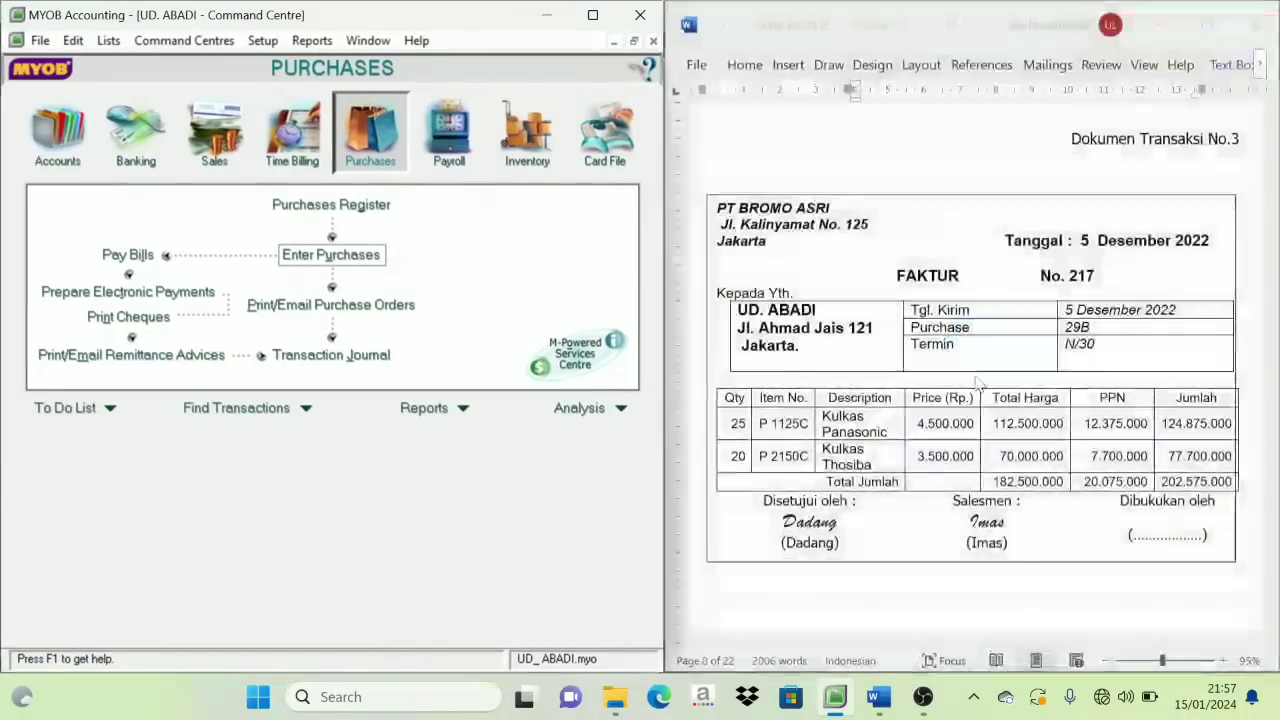
{"action": "scroll", "coordinate": [875, 440], "scroll_direction": "down", "scroll_amount": 5}
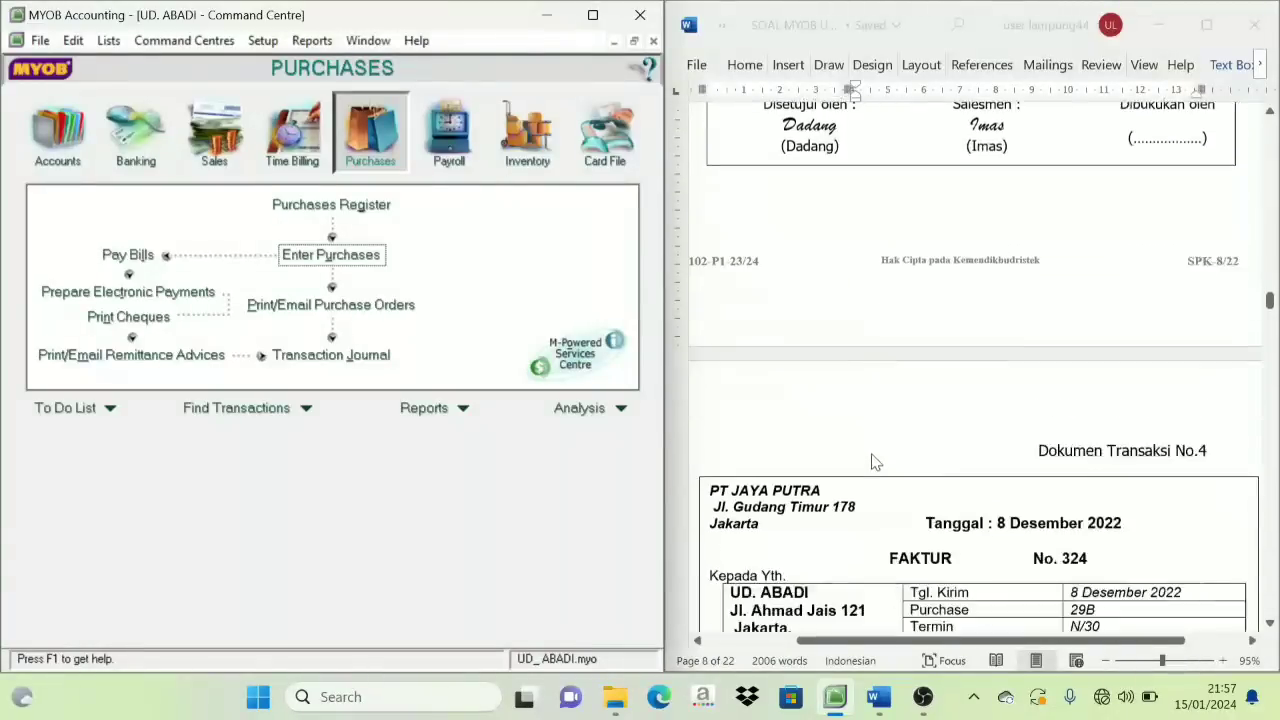
{"action": "scroll", "coordinate": [872, 462], "scroll_direction": "down", "scroll_amount": 5}
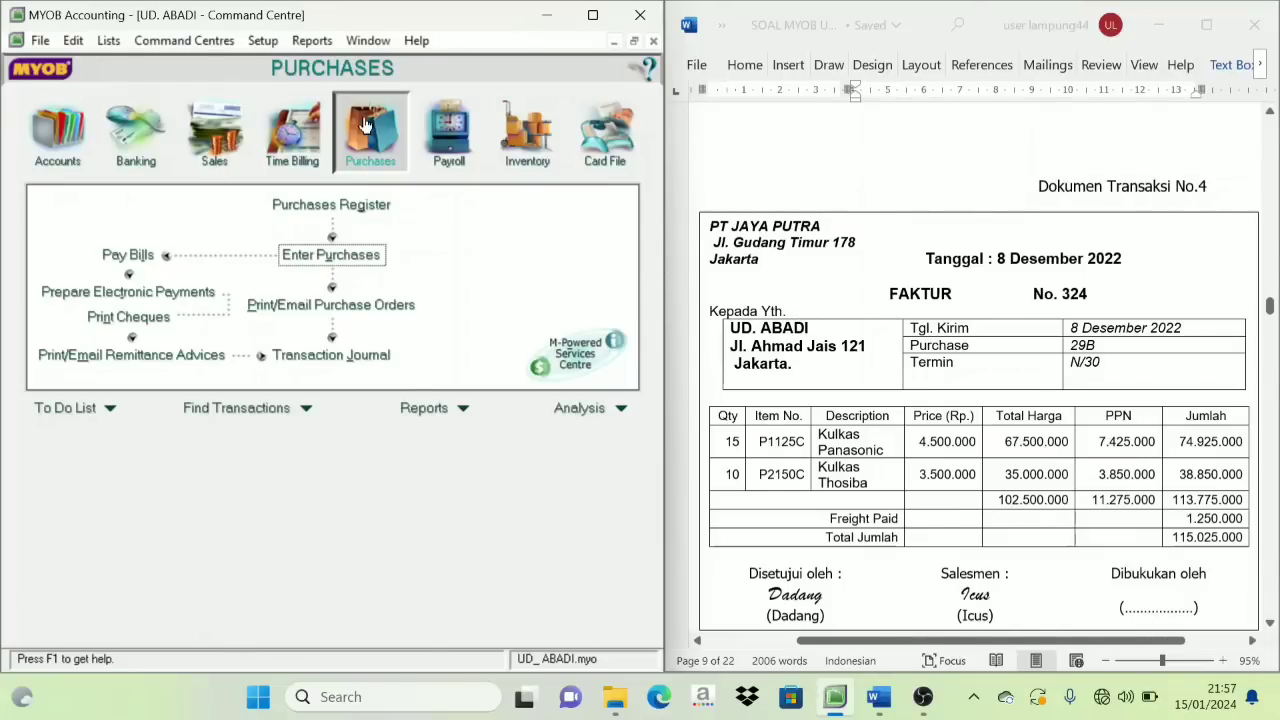
{"action": "left_click", "coordinate": [335, 256]}
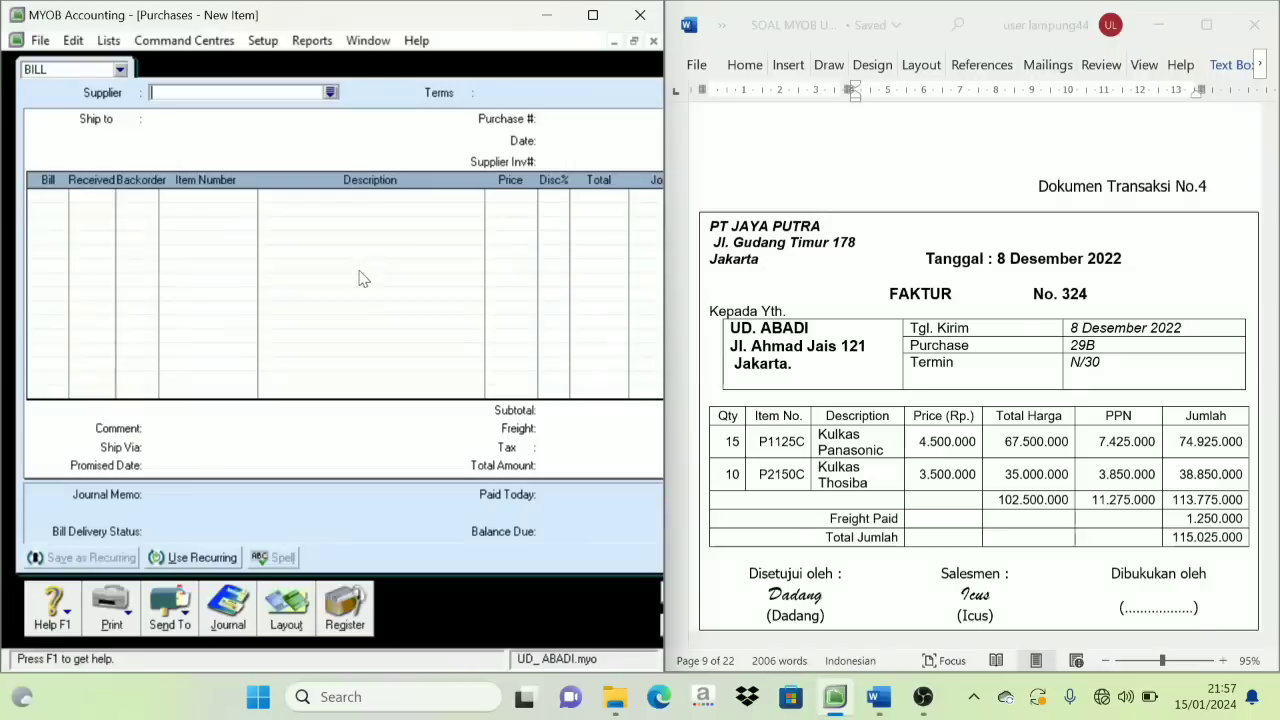
{"action": "left_click", "coordinate": [330, 92]}
{"action": "left_click", "coordinate": [155, 271]}
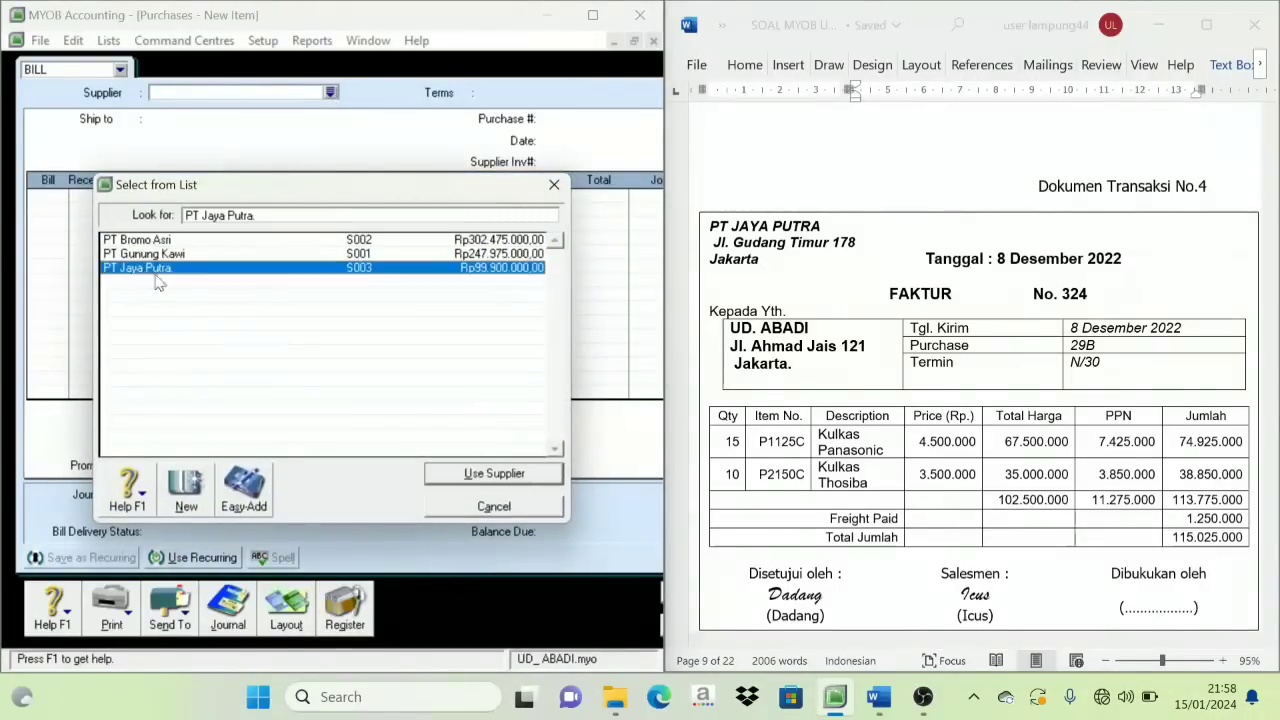
{"action": "left_click", "coordinate": [481, 474]}
{"action": "left_click", "coordinate": [566, 122]}
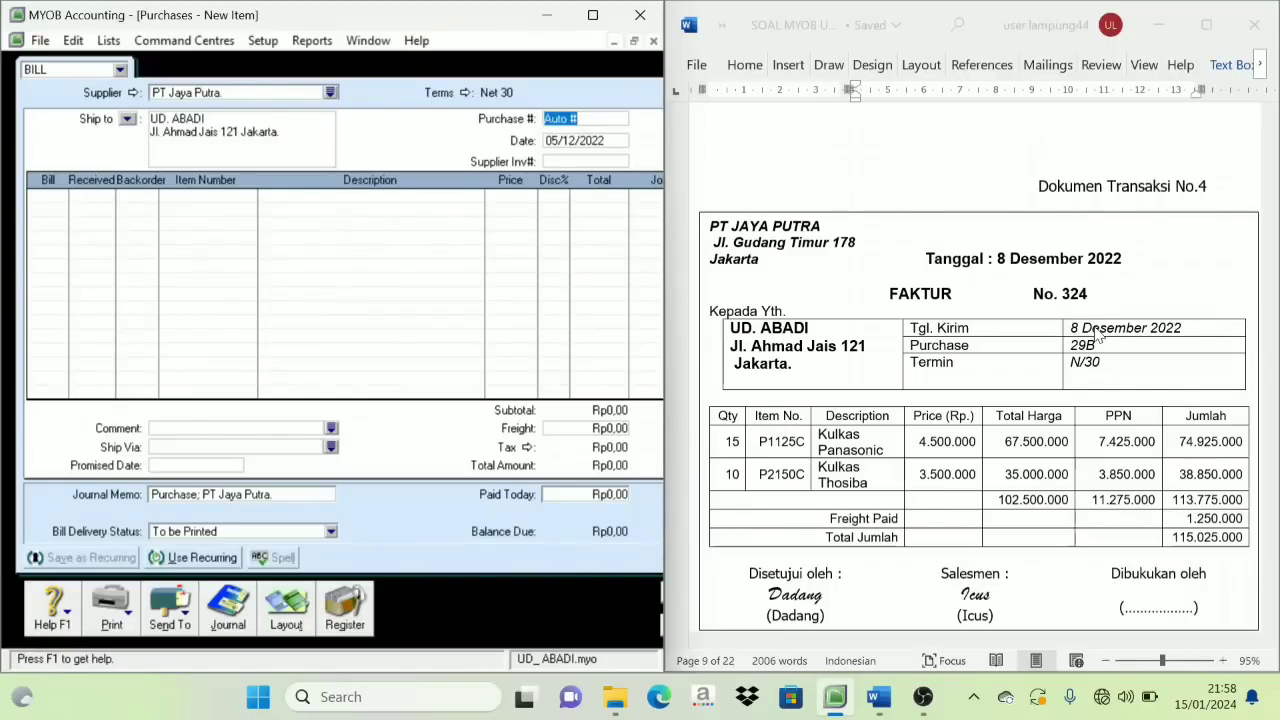
Set the PT Jaya Putra bill's purchase number to 324 and its date to 08/12/2022
{"action": "type", "text": "324"}
{"action": "key", "text": "Tab"}
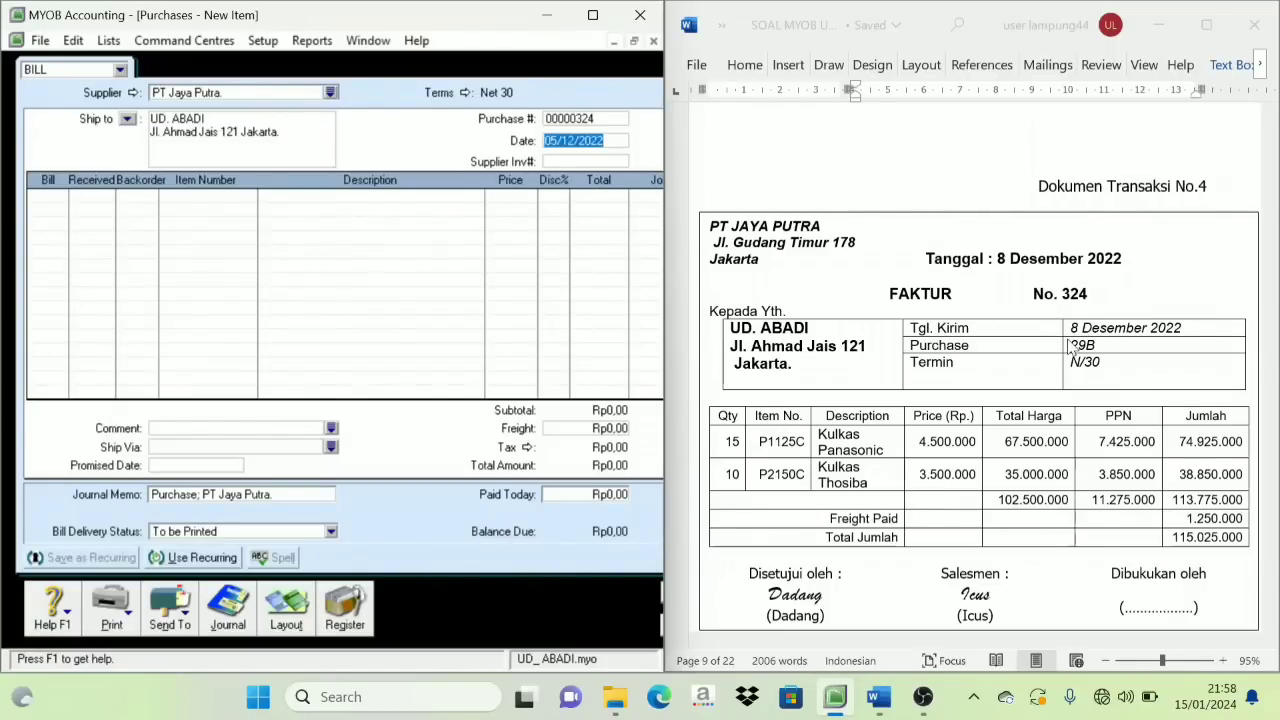
{"action": "type", "text": "8"}
Add a bill line for 15 units of item P1125 C, Kulkas Panasonic, at a price of 4500000
{"action": "left_click", "coordinate": [57, 200]}
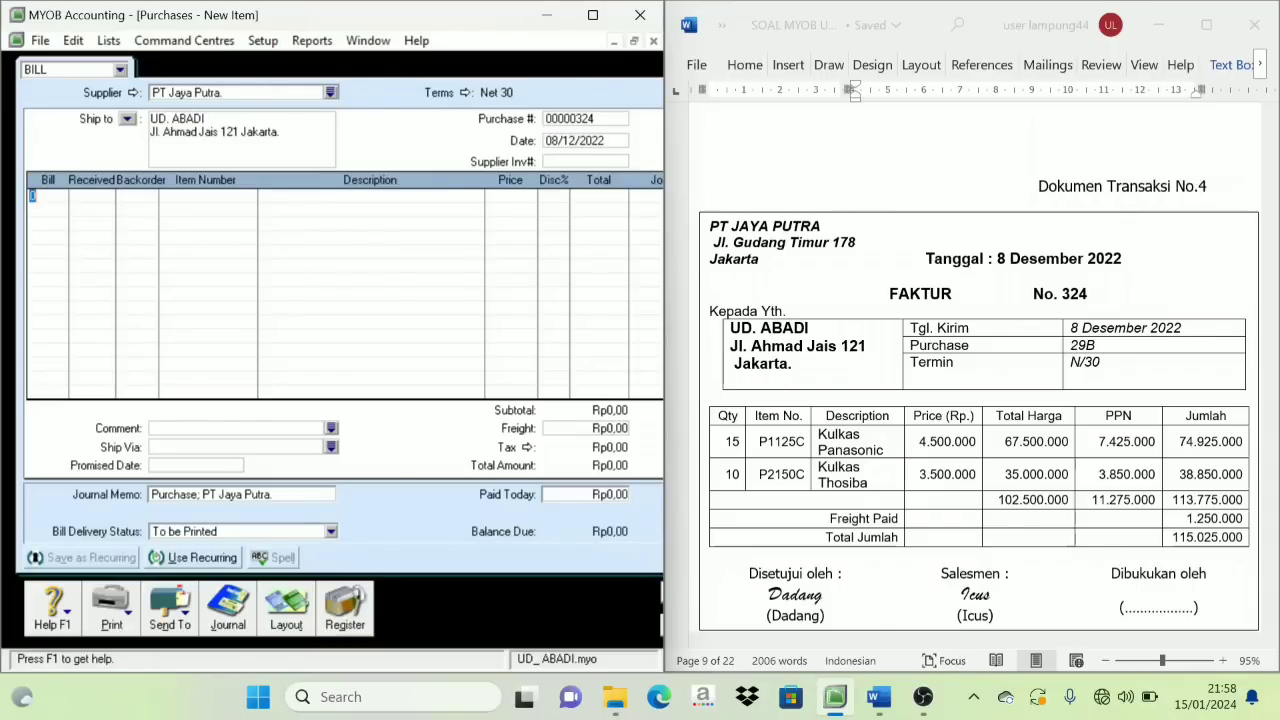
{"action": "type", "text": "1"}
{"action": "key", "text": "Tab"}
{"action": "key", "text": "Tab"}
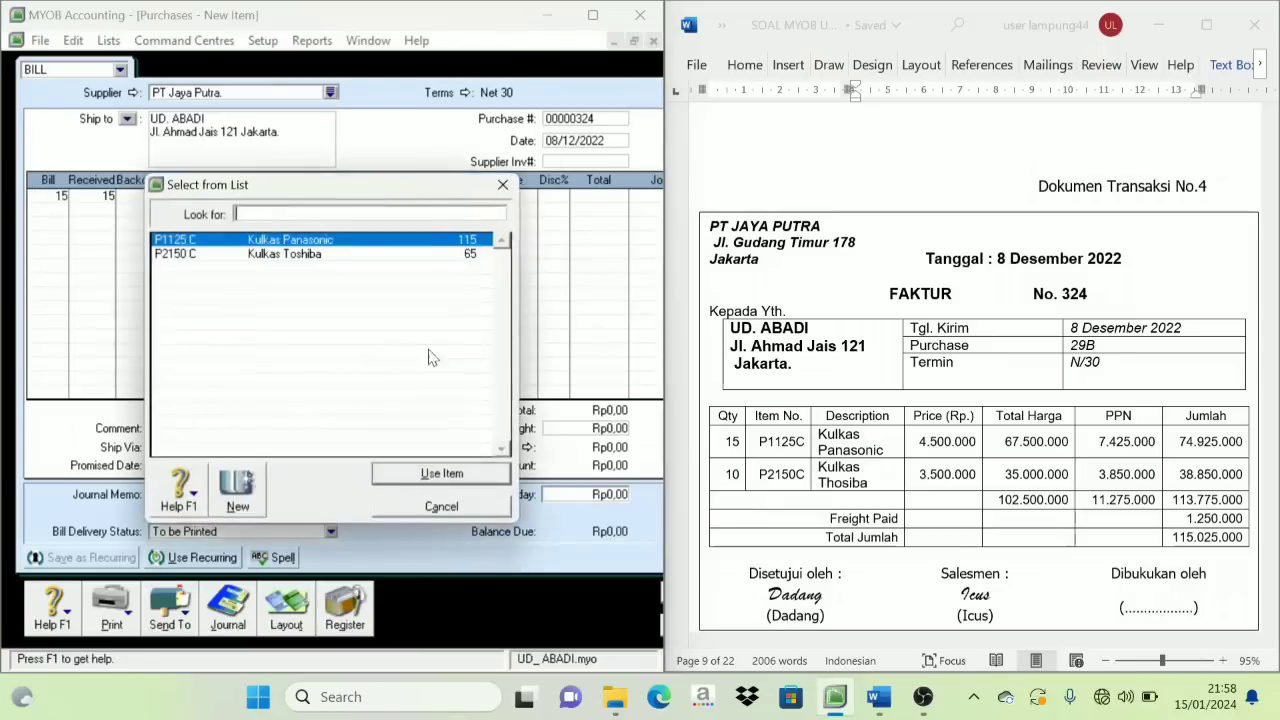
{"action": "type", "text": "P1125 C"}
{"action": "key", "text": "Return"}
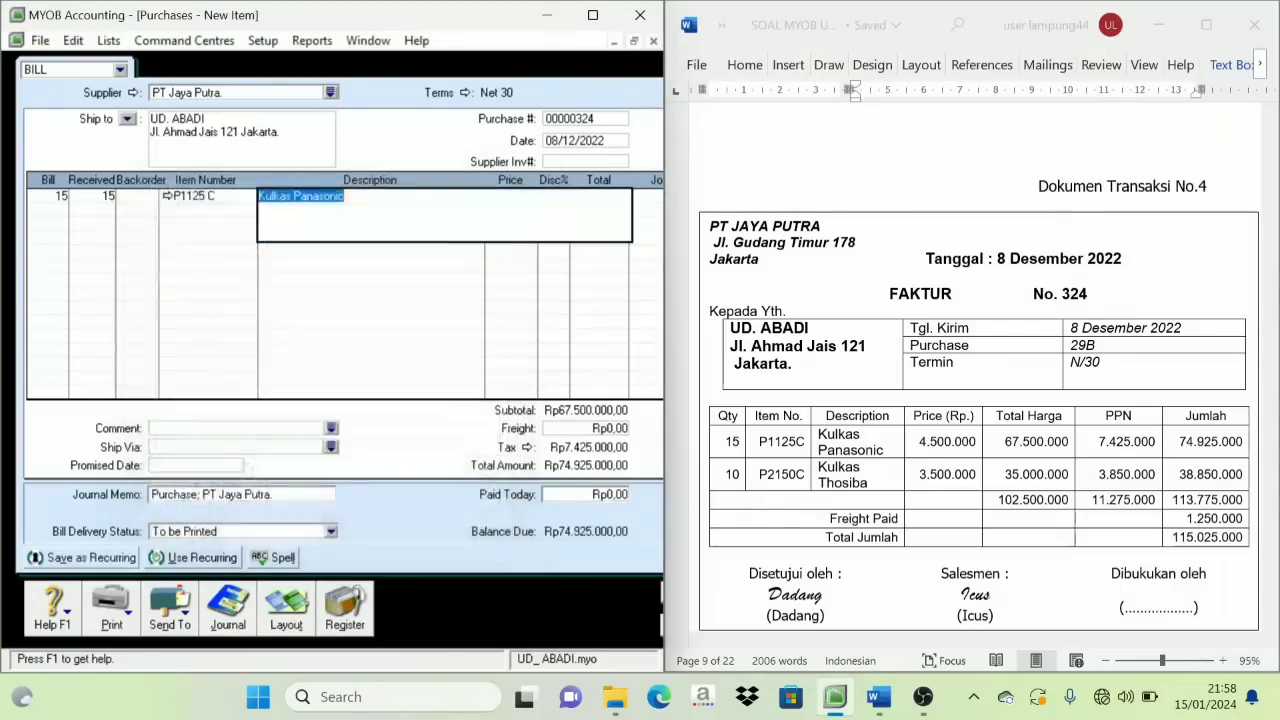
{"action": "key", "text": "Tab"}
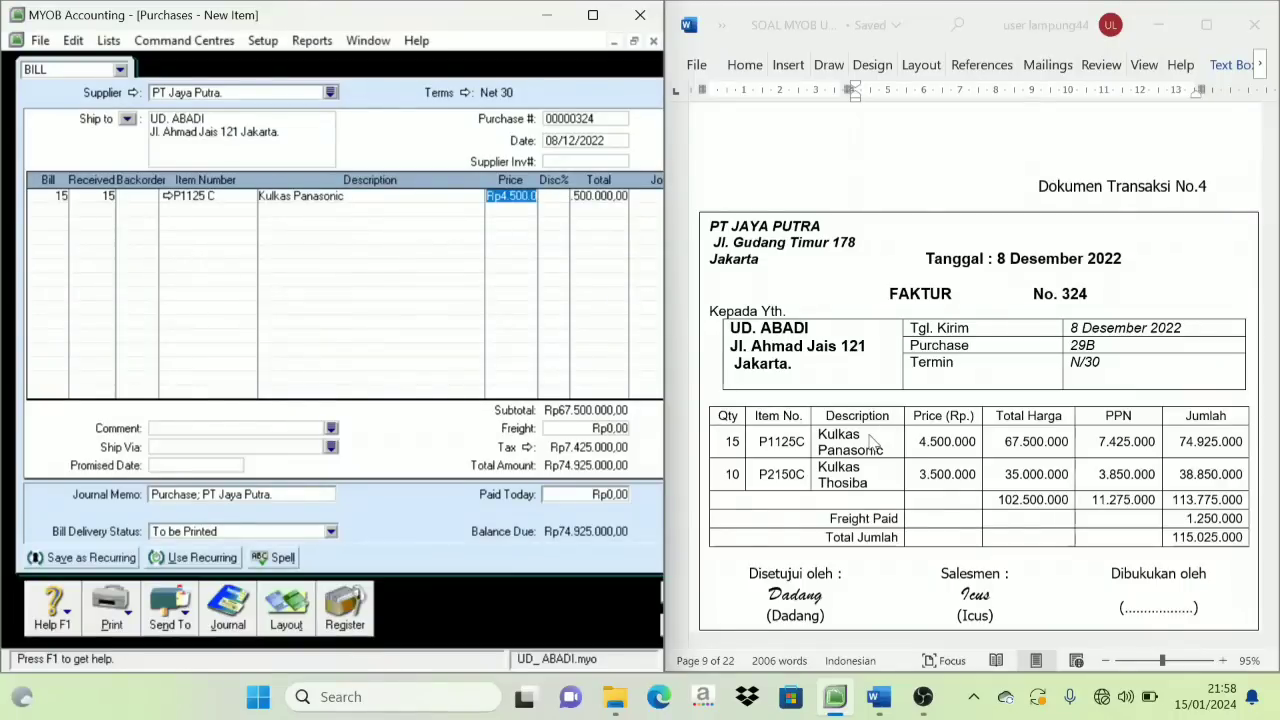
{"action": "type", "text": "45"}
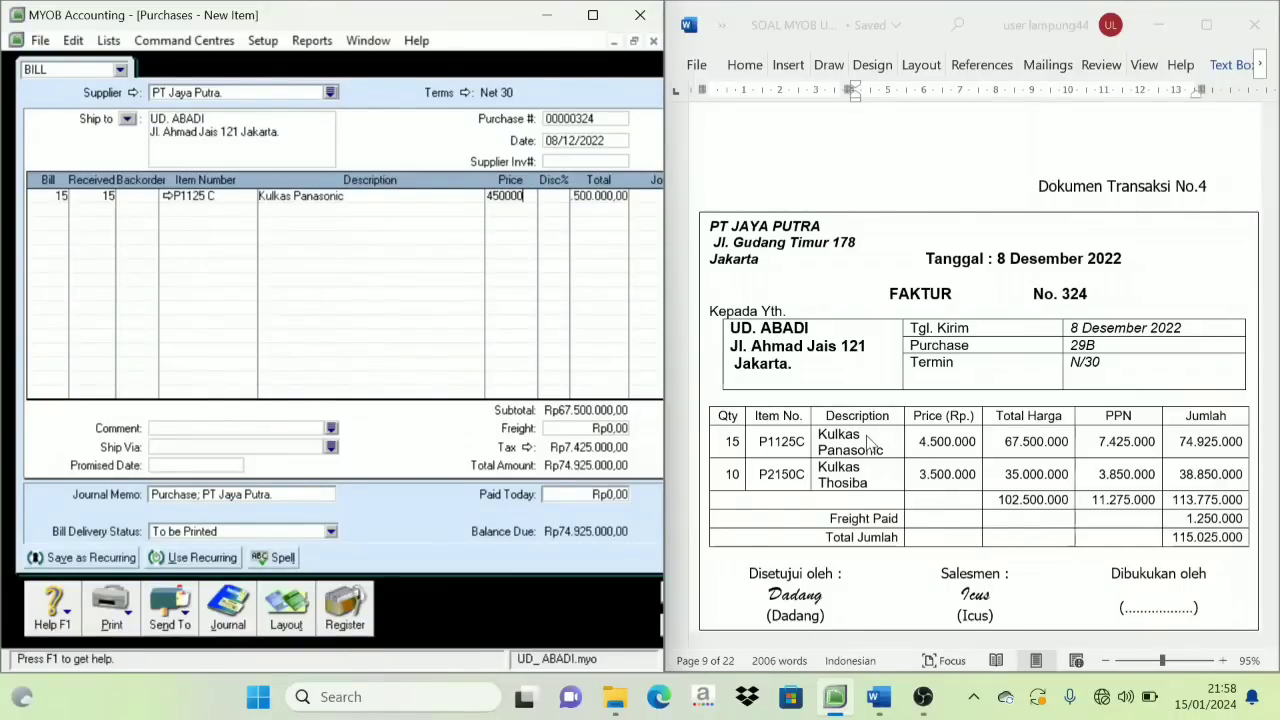
{"action": "key", "text": "Tab"}
Add a second bill line for 10 units of item P2150 C, Kulkas Toshiba, at a price of 3500000
{"action": "left_click", "coordinate": [60, 210]}
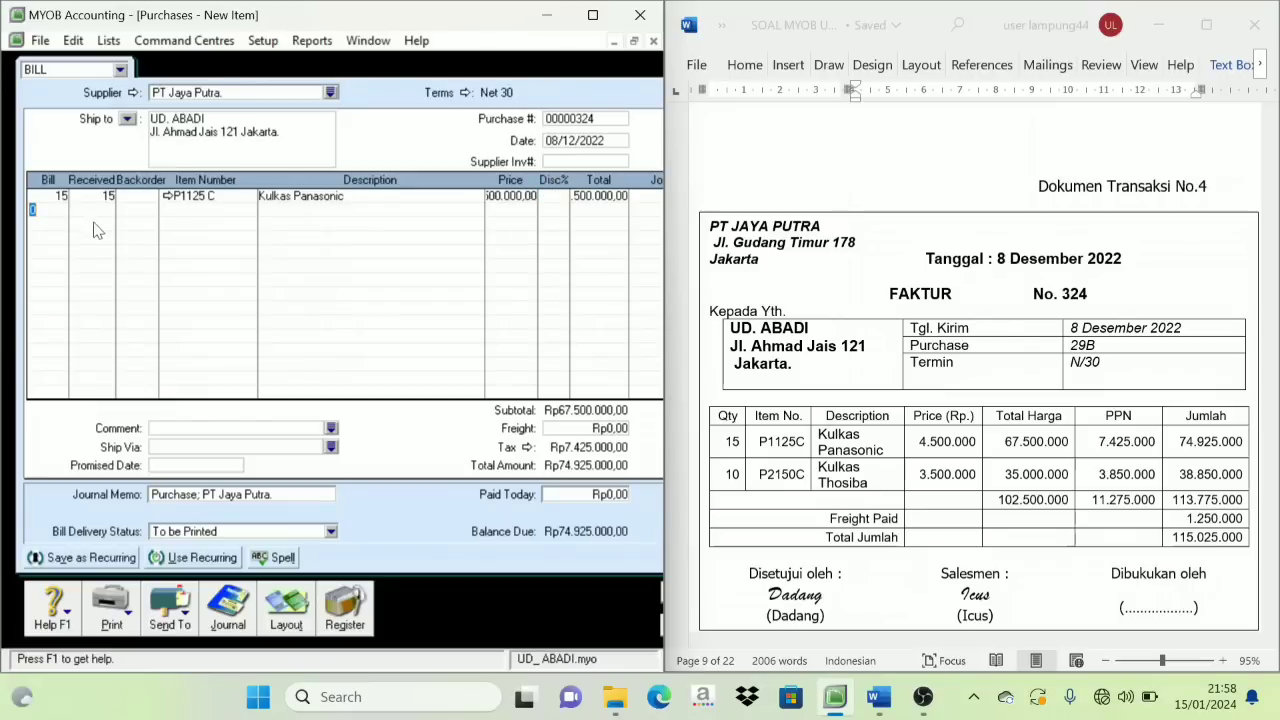
{"action": "type", "text": "10"}
{"action": "key", "text": "Tab"}
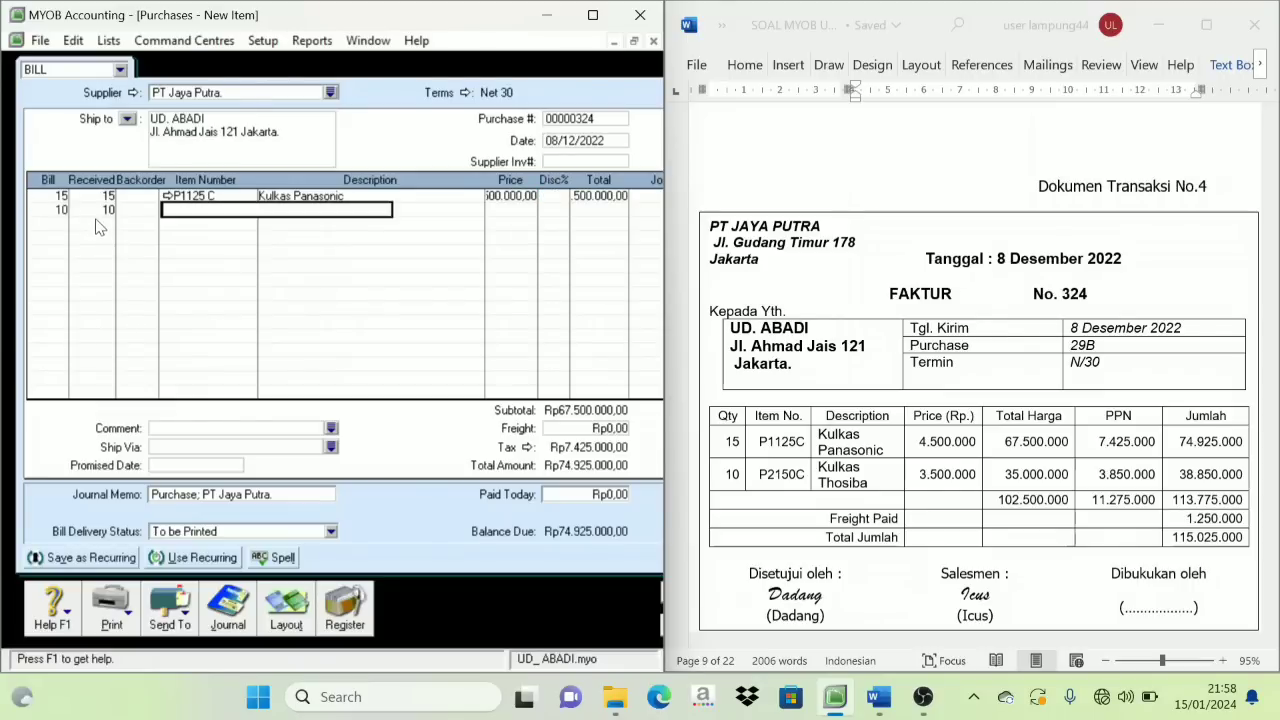
{"action": "key", "text": "Tab"}
{"action": "double_click", "coordinate": [289, 255]}
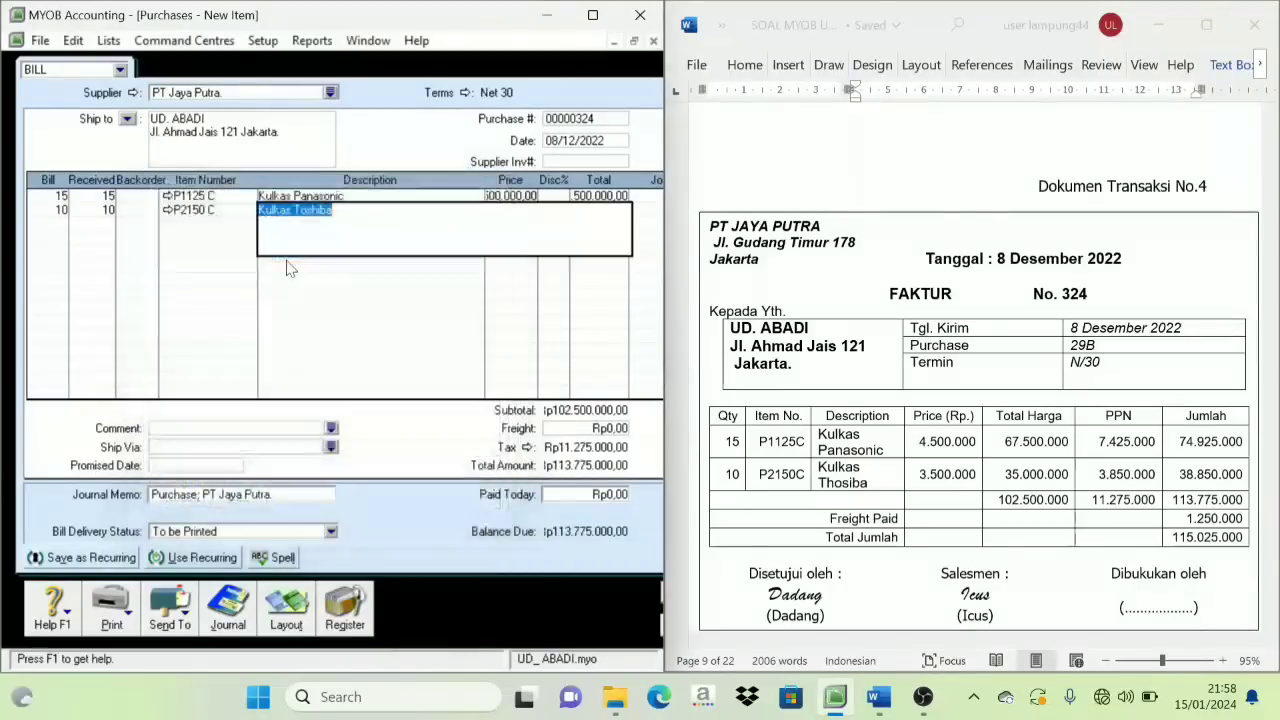
{"action": "key", "text": "Tab"}
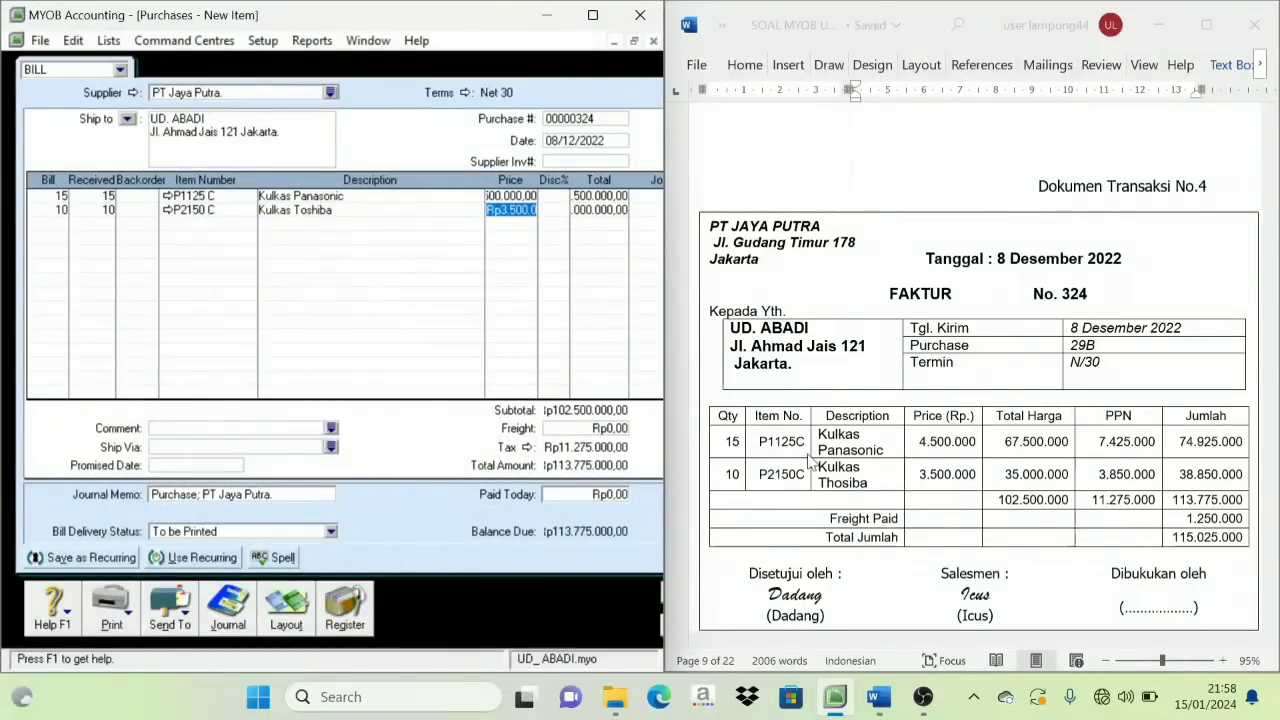
{"action": "type", "text": "3500000"}
{"action": "key", "text": "Tab"}
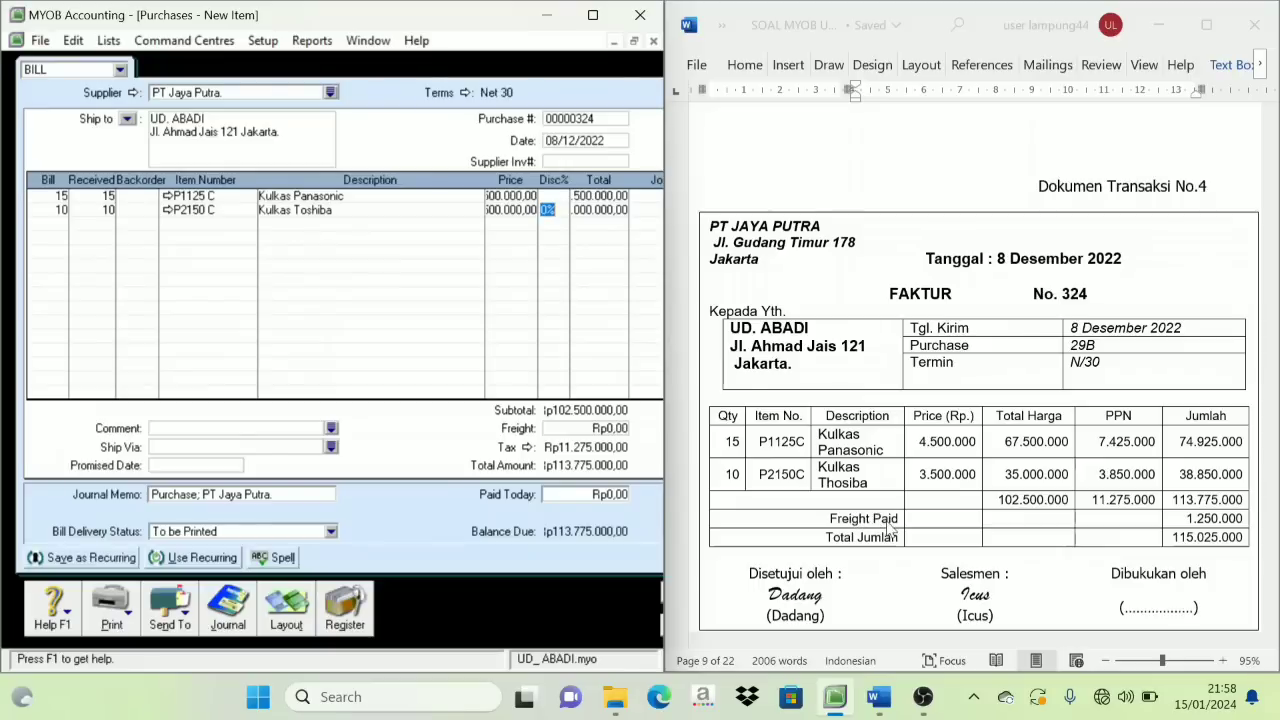
Enter the freight charge of 1250000 on the PT Jaya Putra bill
{"action": "left_click", "coordinate": [608, 428]}
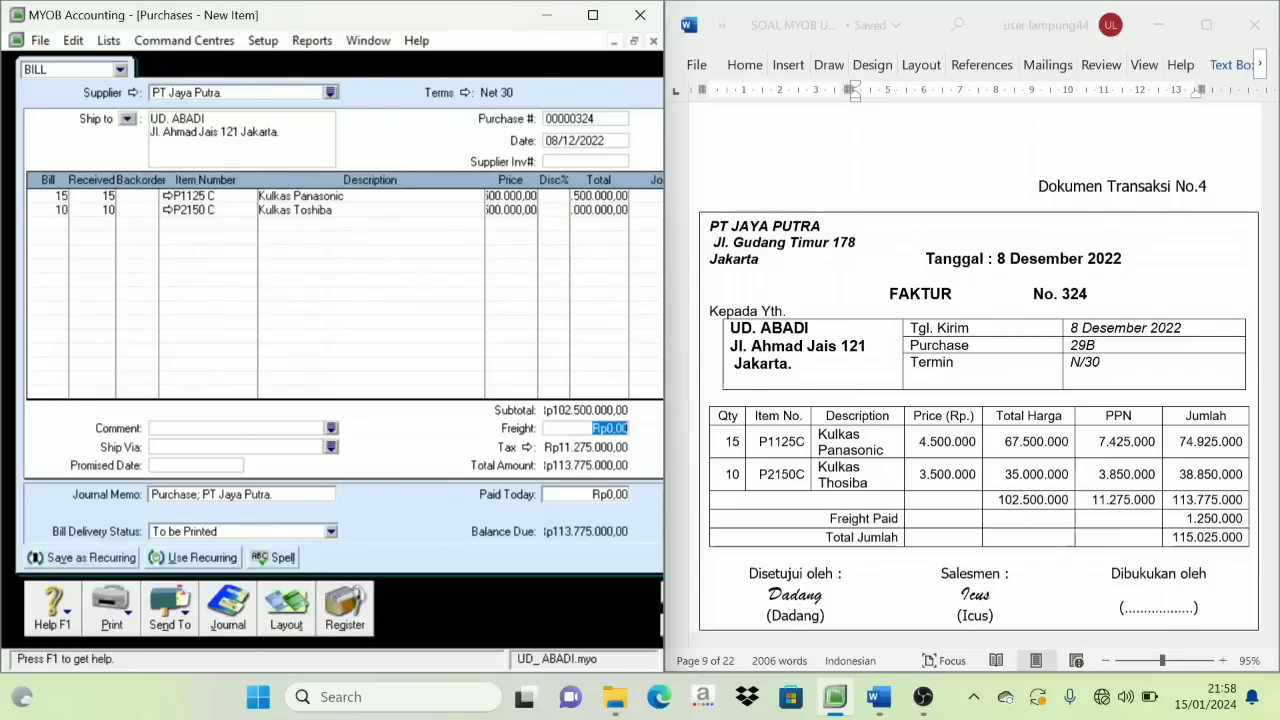
{"action": "type", "text": "1250000"}
{"action": "key", "text": "Tab"}
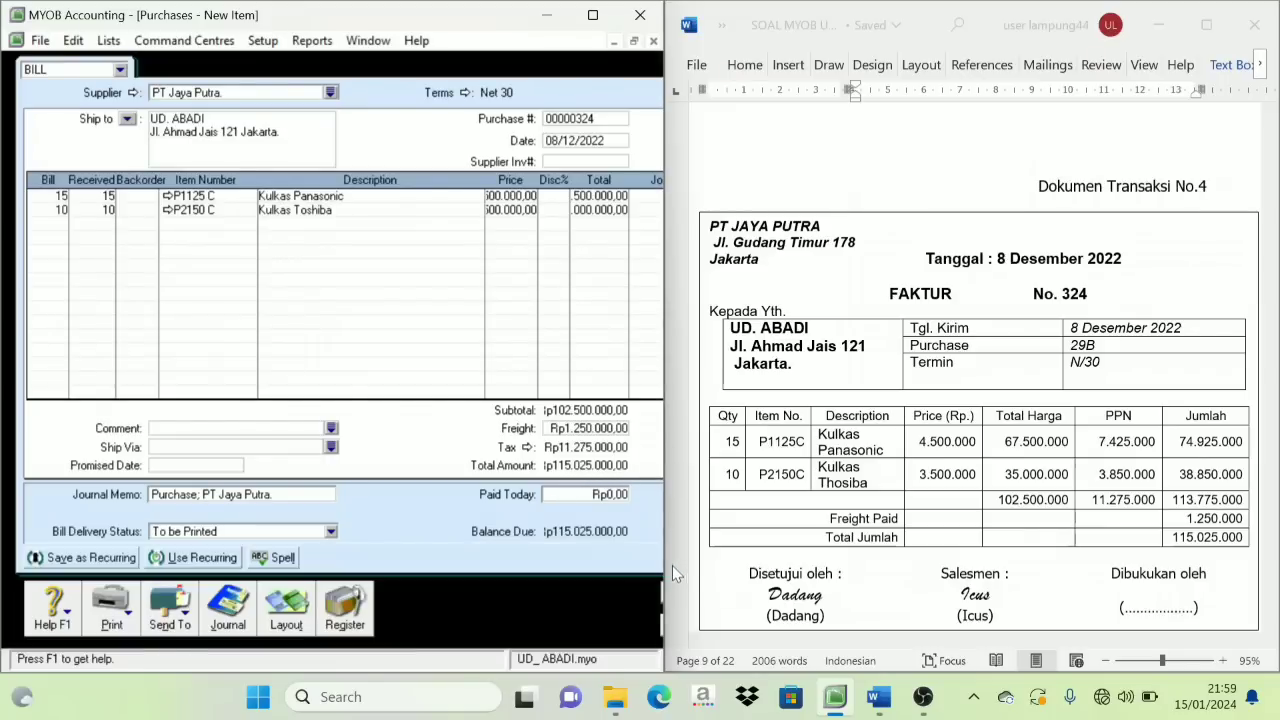
Record the PT Jaya Putra bill, declining the suggested tax code change, and close the purchase entry window
{"action": "left_click_drag", "start_coordinate": [672, 565], "coordinate": [764, 570]}
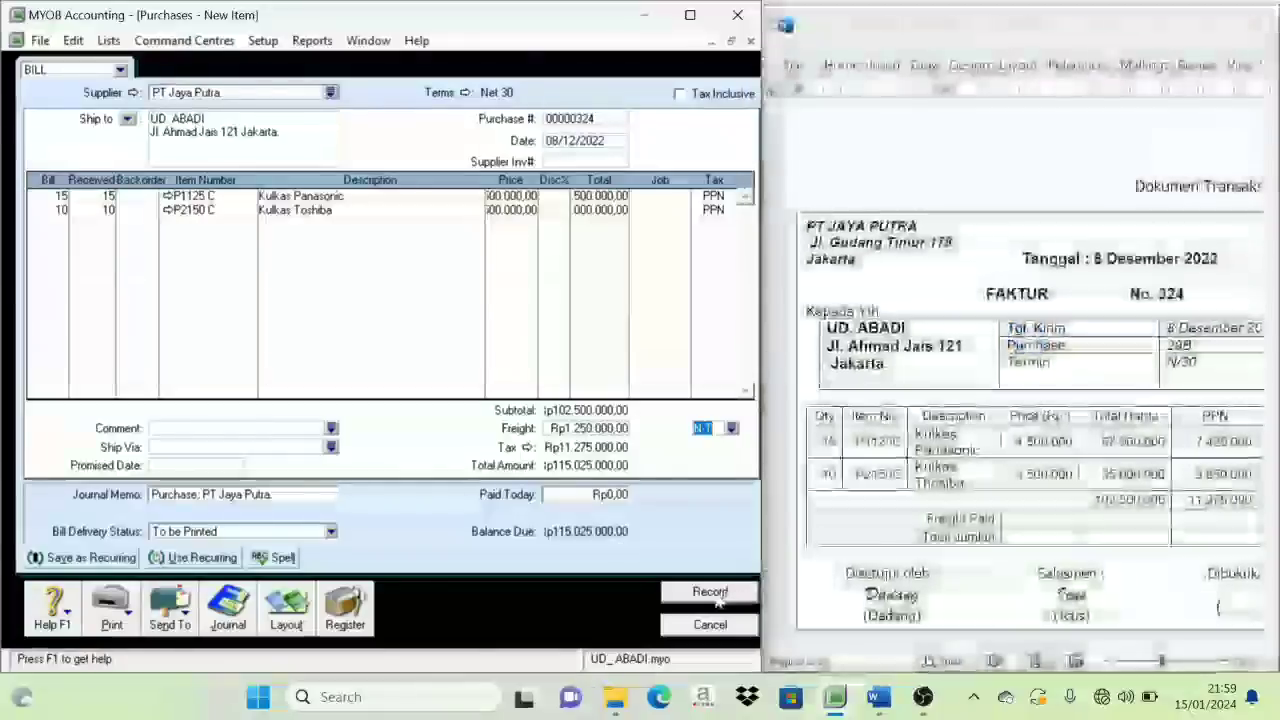
{"action": "left_click", "coordinate": [714, 593]}
{"action": "left_click", "coordinate": [782, 379]}
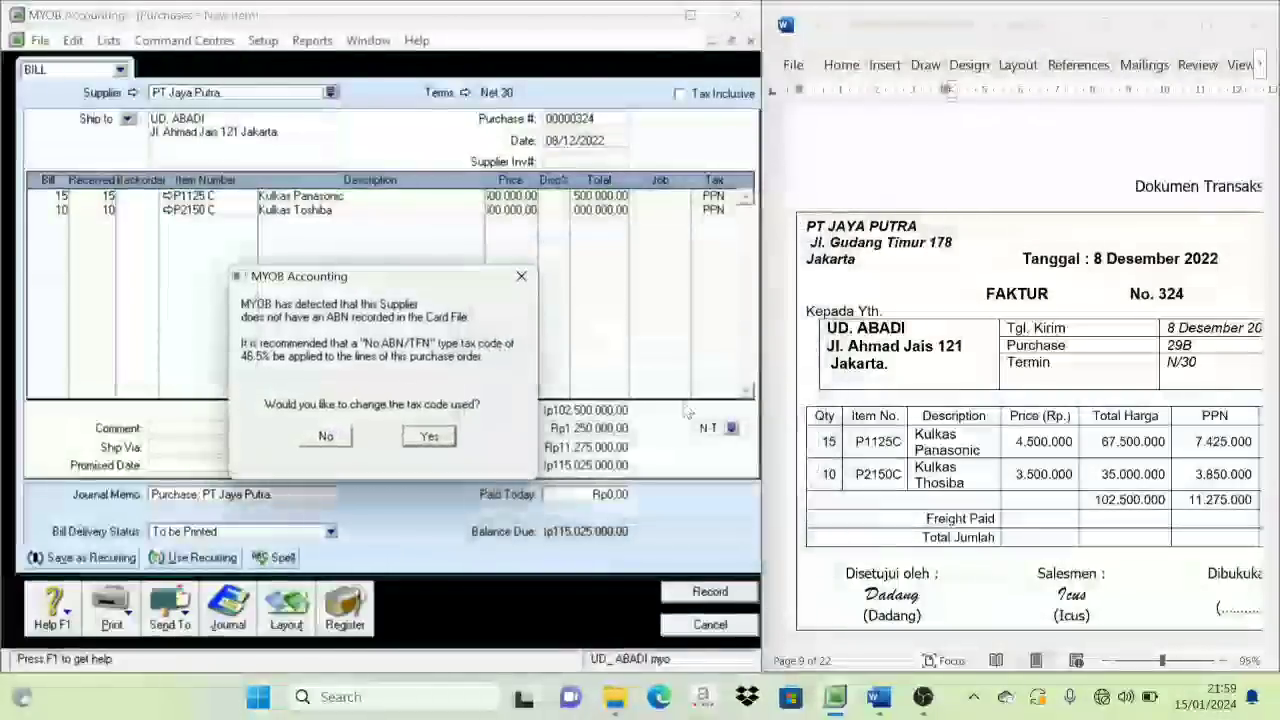
{"action": "left_click", "coordinate": [325, 436]}
{"action": "left_click", "coordinate": [710, 625]}
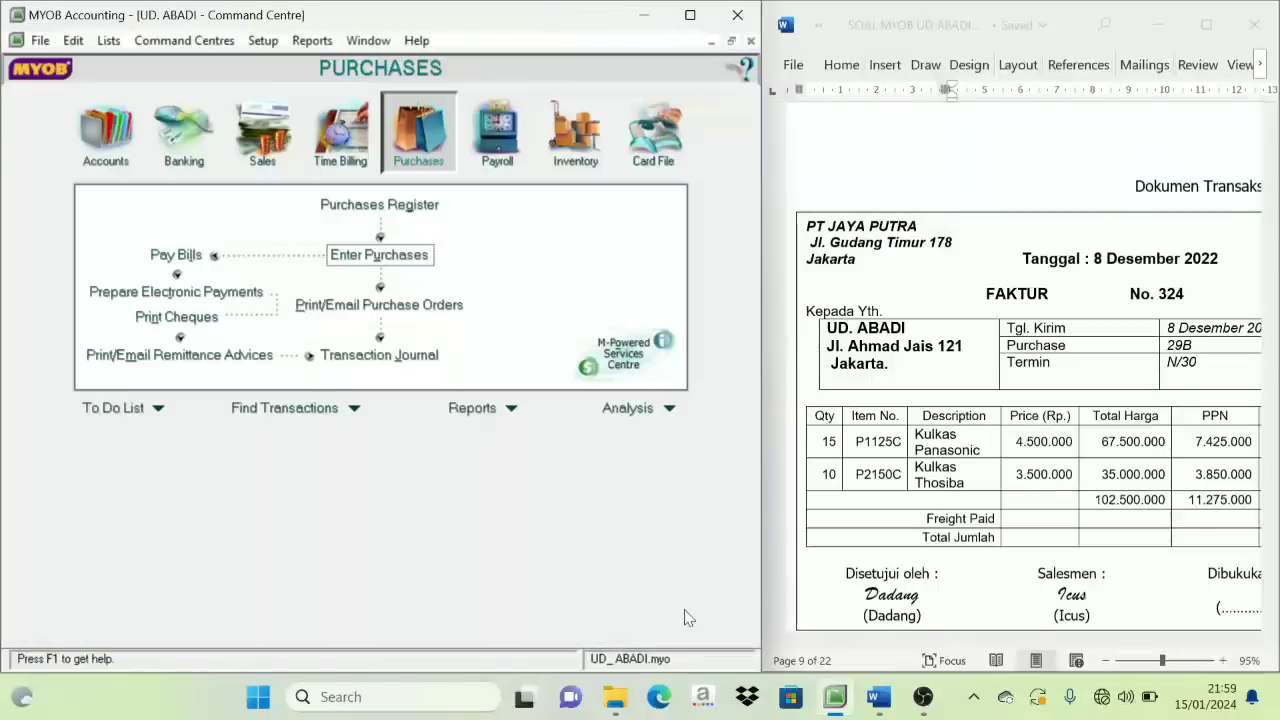
Examine the PT Jaya Putra credit note in transaction document No. 5 and compare it with the invoice in document No. 4
{"action": "left_click_drag", "start_coordinate": [764, 479], "coordinate": [672, 479]}
{"action": "scroll", "coordinate": [988, 355], "scroll_direction": "down", "scroll_amount": 10}
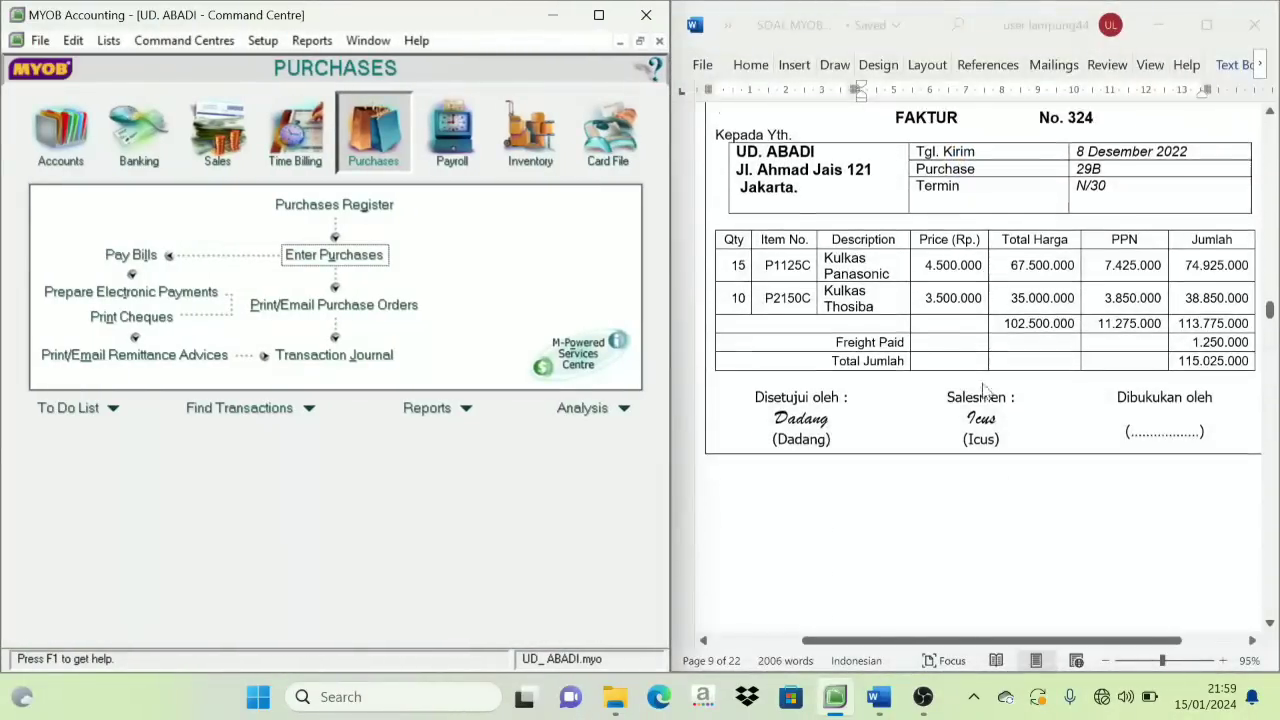
{"action": "scroll", "coordinate": [985, 470], "scroll_direction": "down", "scroll_amount": 5}
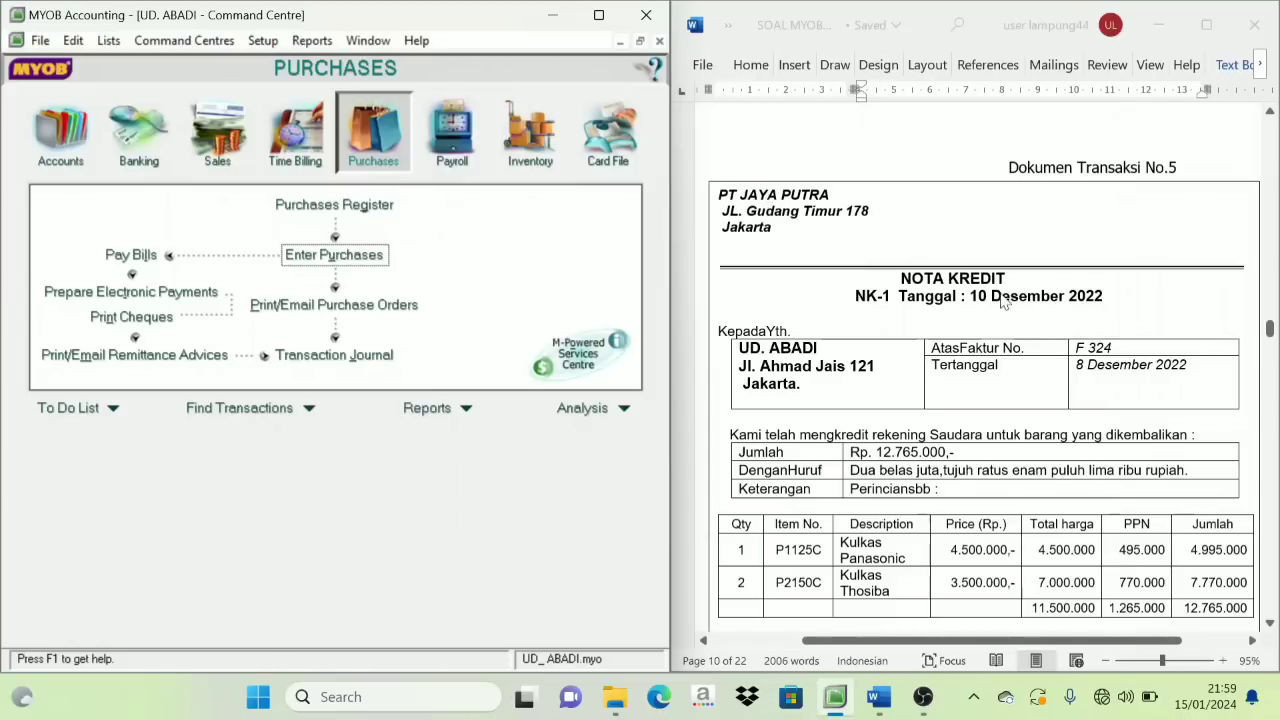
{"action": "scroll", "coordinate": [925, 295], "scroll_direction": "up", "scroll_amount": 10}
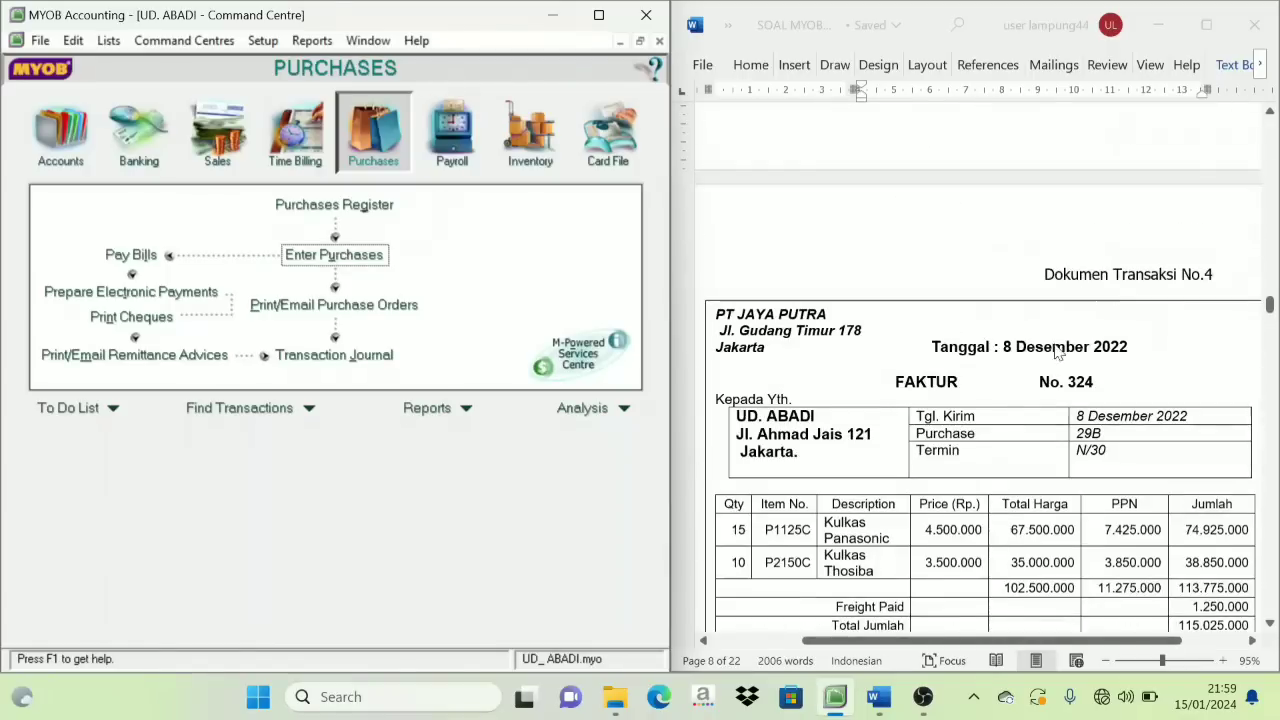
{"action": "scroll", "coordinate": [1020, 391], "scroll_direction": "down", "scroll_amount": 5}
{"action": "scroll", "coordinate": [969, 428], "scroll_direction": "down", "scroll_amount": 8}
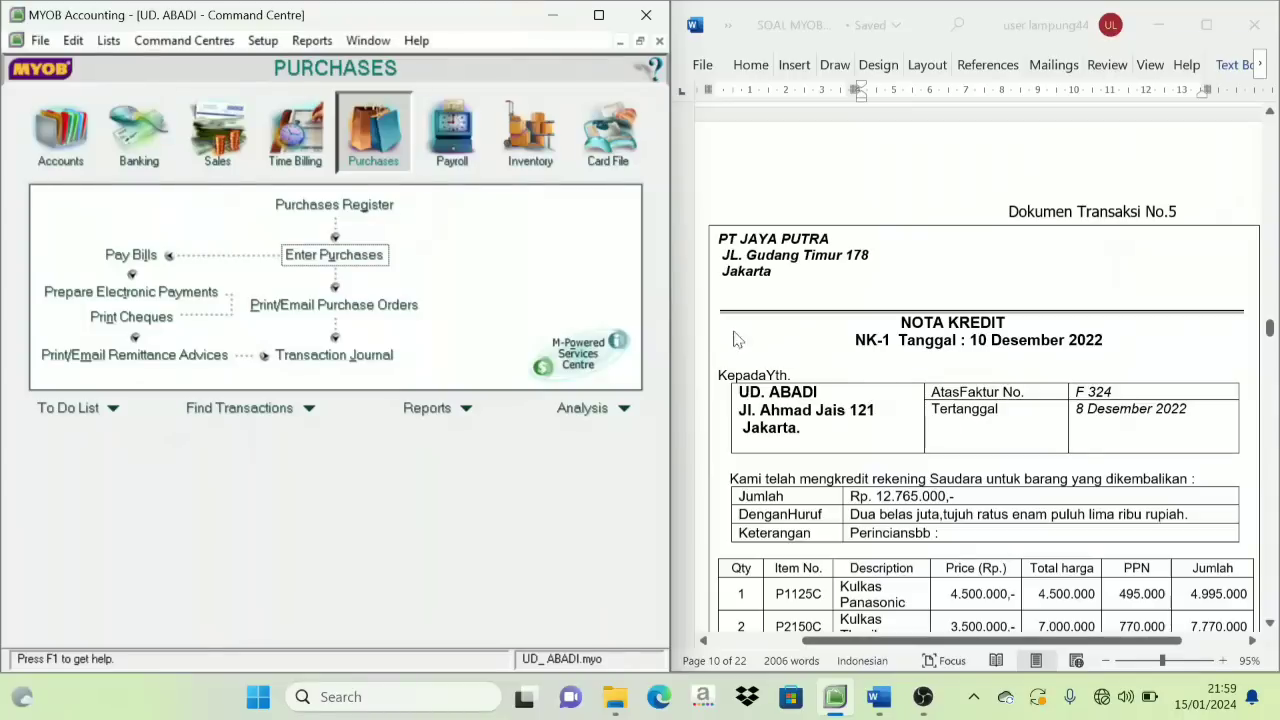
{"action": "scroll", "coordinate": [983, 309], "scroll_direction": "up", "scroll_amount": 5}
{"action": "scroll", "coordinate": [983, 309], "scroll_direction": "up", "scroll_amount": 5}
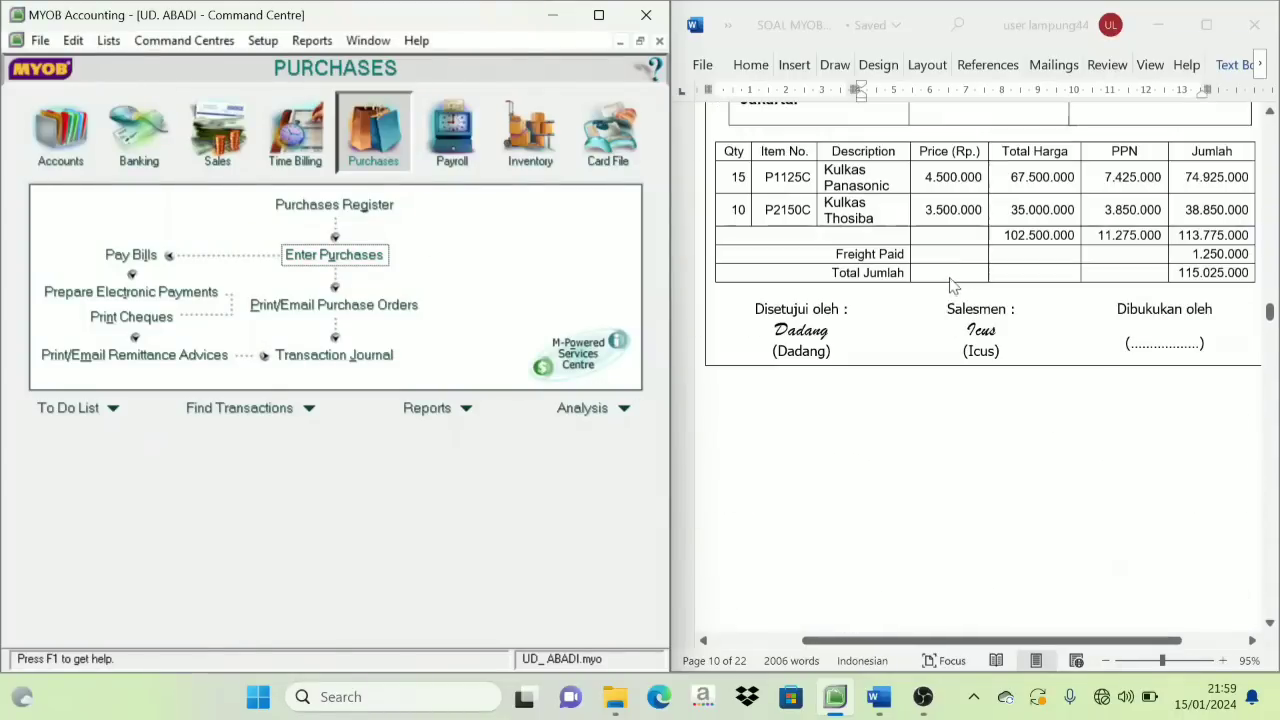
{"action": "scroll", "coordinate": [929, 340], "scroll_direction": "down", "scroll_amount": 10}
{"action": "scroll", "coordinate": [917, 471], "scroll_direction": "down", "scroll_amount": 2}
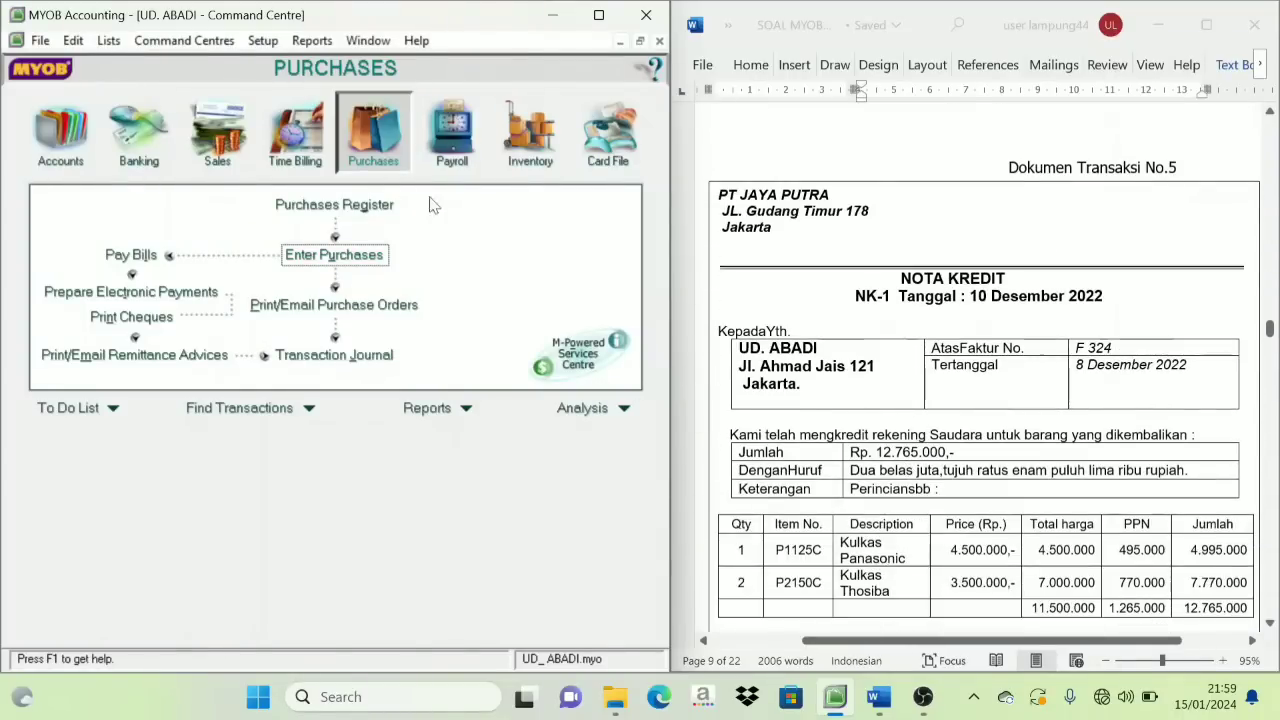
Start a new purchase bill for transaction document No. 5 with PT Jaya Putra as the supplier
{"action": "left_click", "coordinate": [330, 255]}
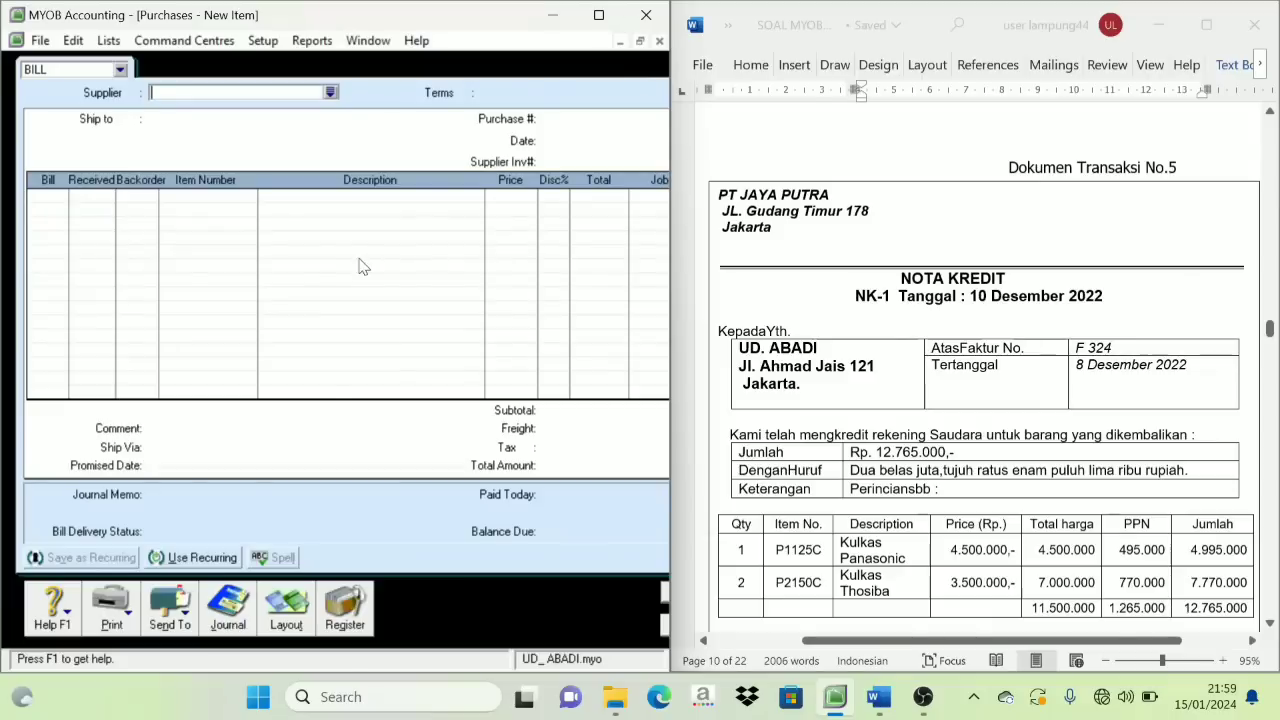
{"action": "left_click", "coordinate": [330, 92]}
{"action": "left_click", "coordinate": [150, 268]}
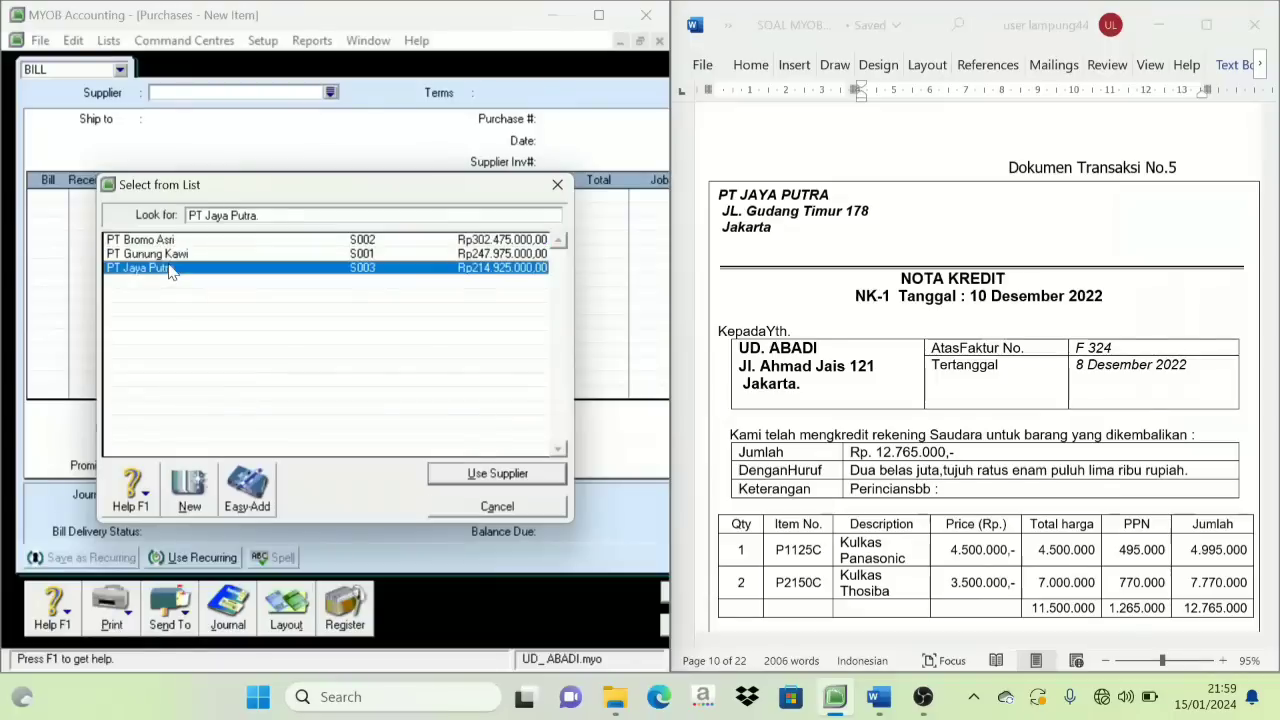
{"action": "left_click", "coordinate": [505, 474]}
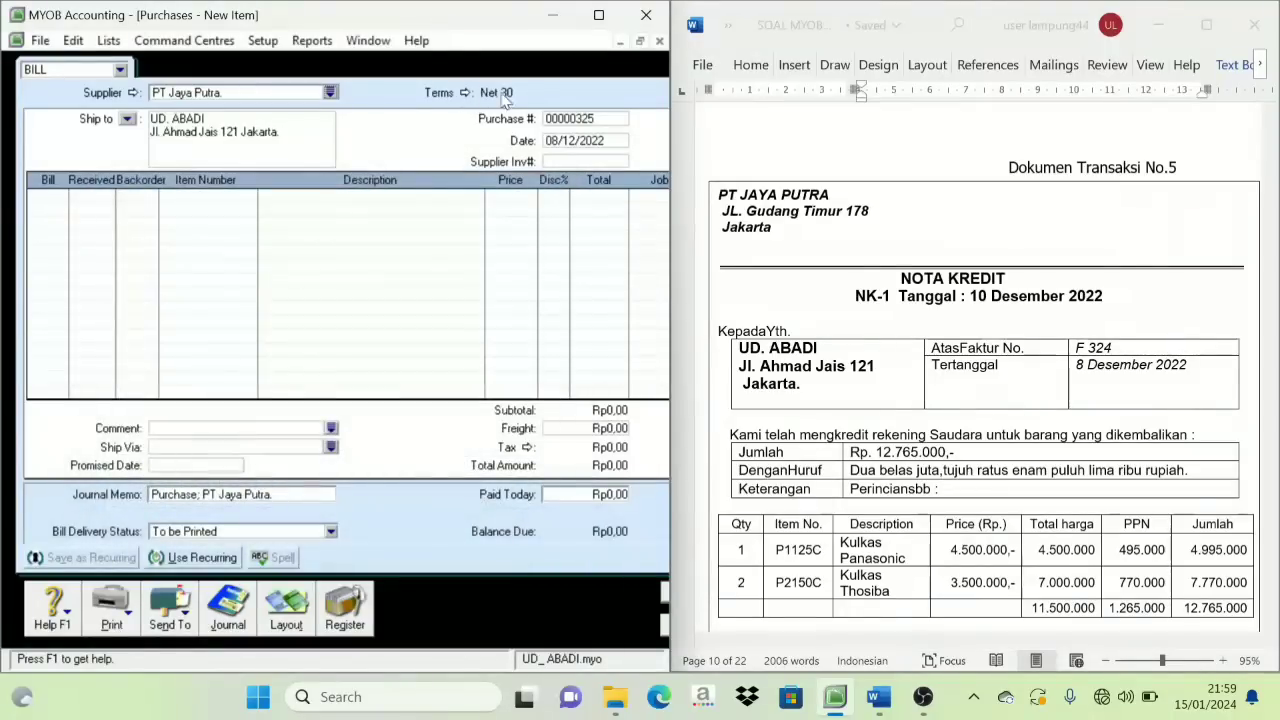
Set the return's purchase number to NK-1 and its date to 10/12/2022
{"action": "left_click", "coordinate": [578, 118]}
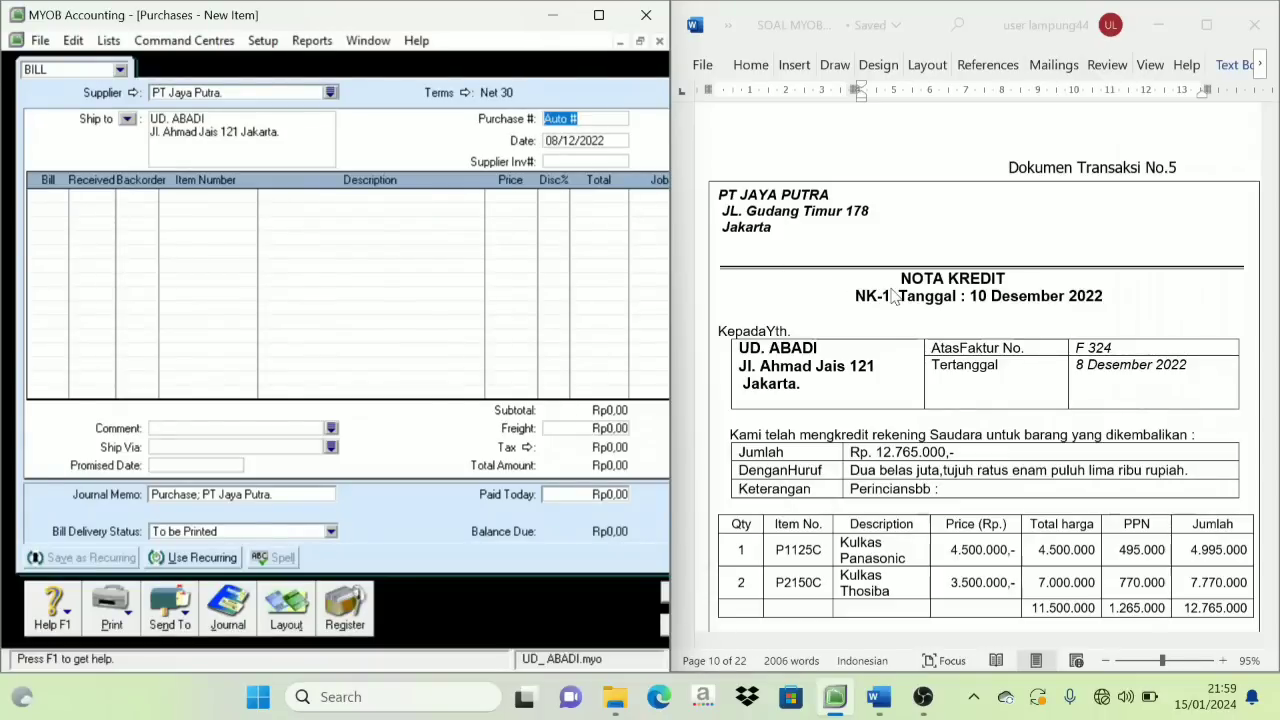
{"action": "type", "text": "NK-1"}
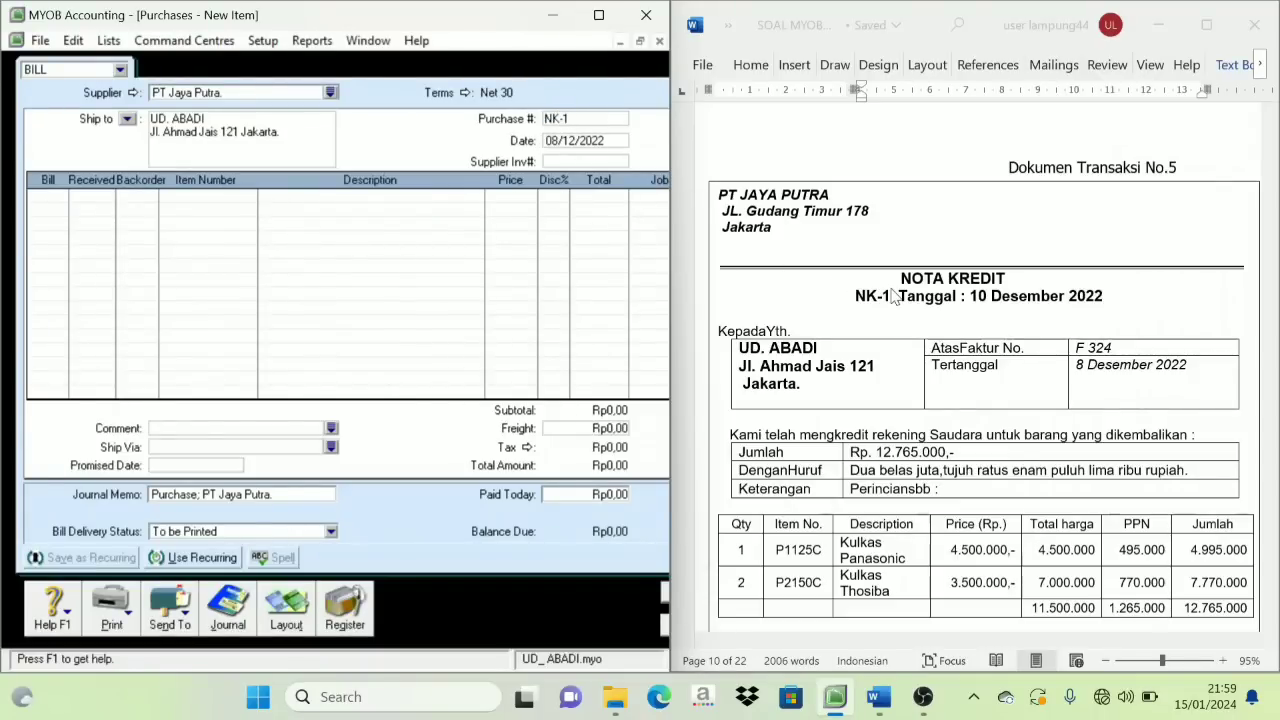
{"action": "key", "text": "Tab"}
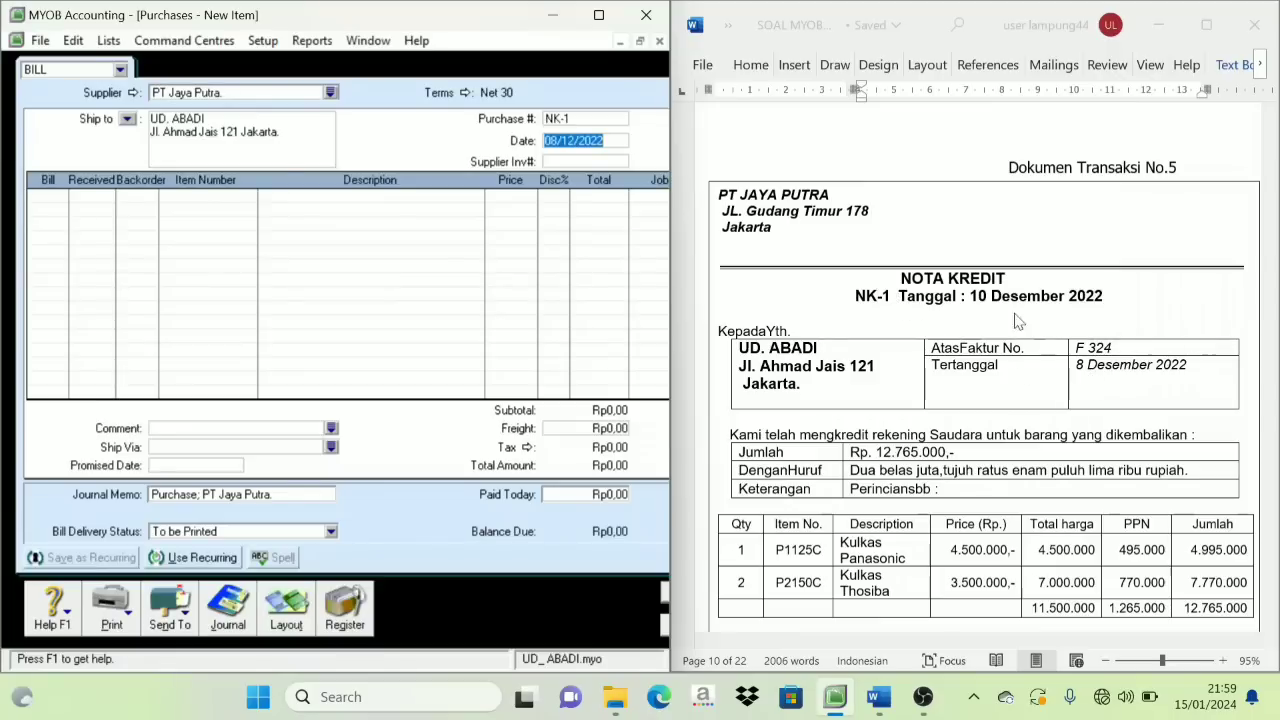
{"action": "type", "text": "10/12"}
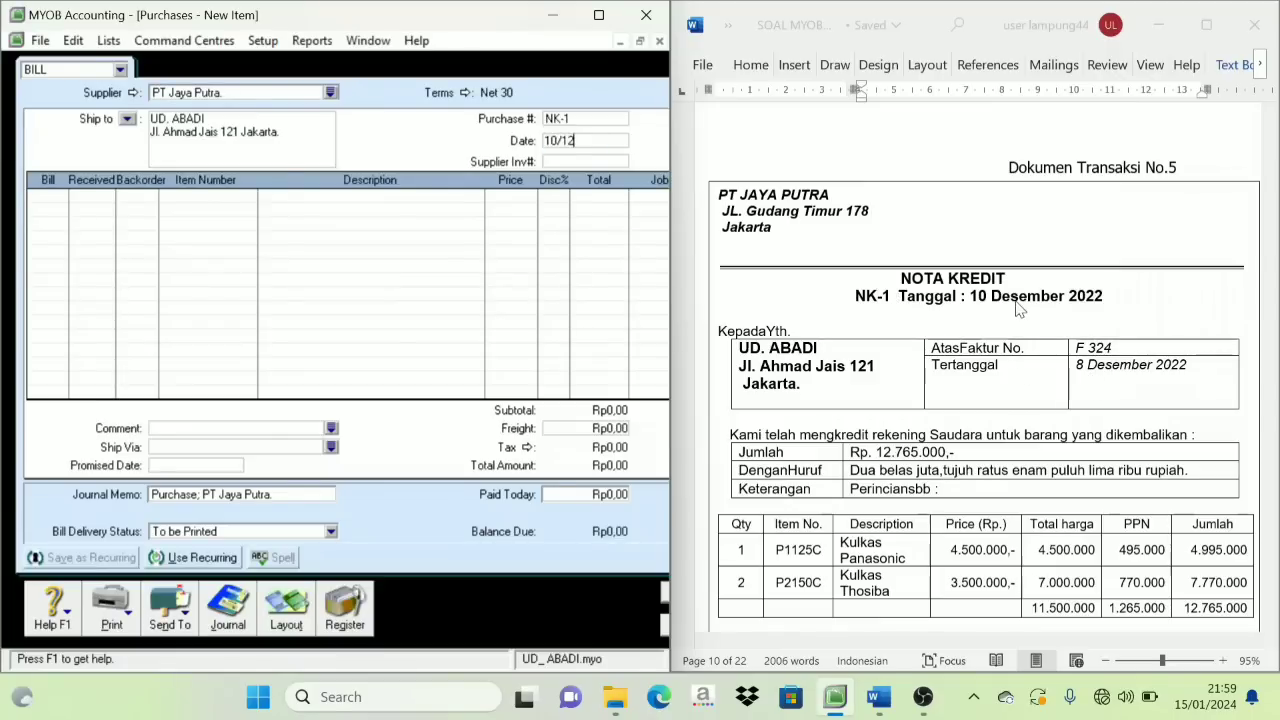
{"action": "type", "text": "/2022"}
Add a return line with a quantity of -1 for item P1125 C, Kulkas Panasonic, at a price of 4500000
{"action": "left_click", "coordinate": [60, 205]}
{"action": "scroll", "coordinate": [848, 482], "scroll_direction": "down", "scroll_amount": 2}
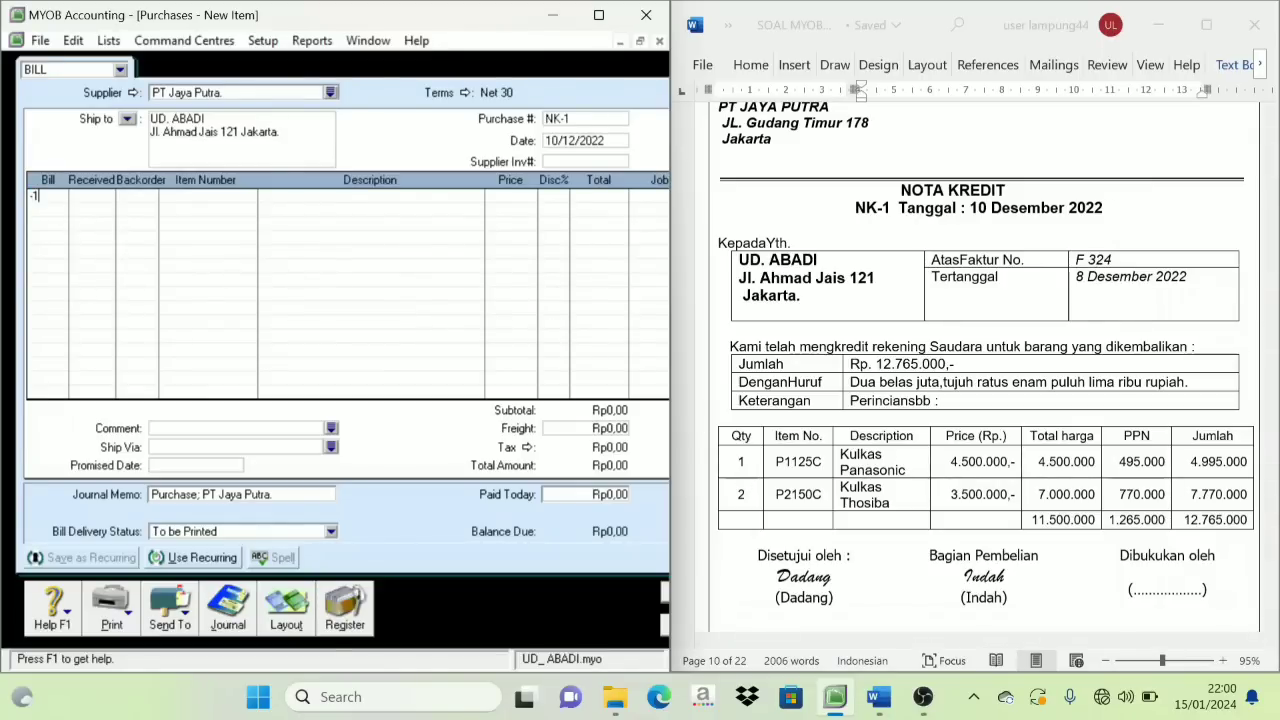
{"action": "key", "text": "Tab"}
{"action": "key", "text": "Tab"}
{"action": "key", "text": "Tab"}
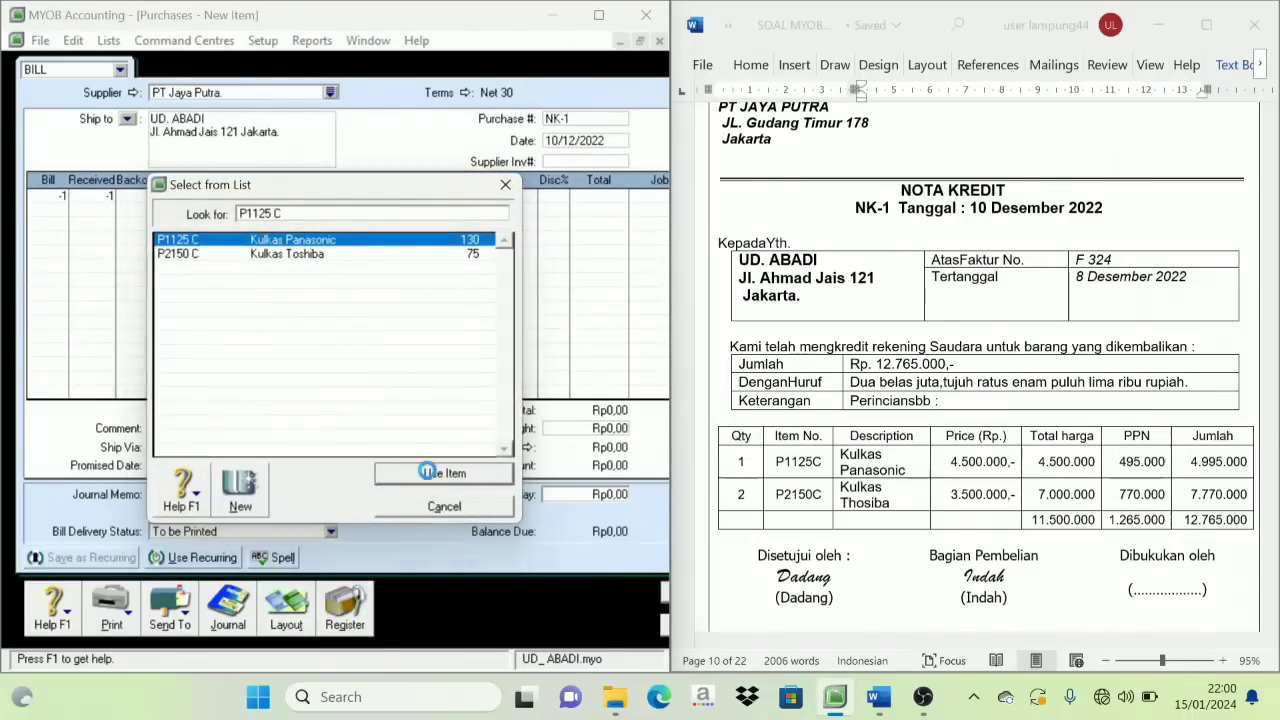
{"action": "left_click", "coordinate": [428, 474]}
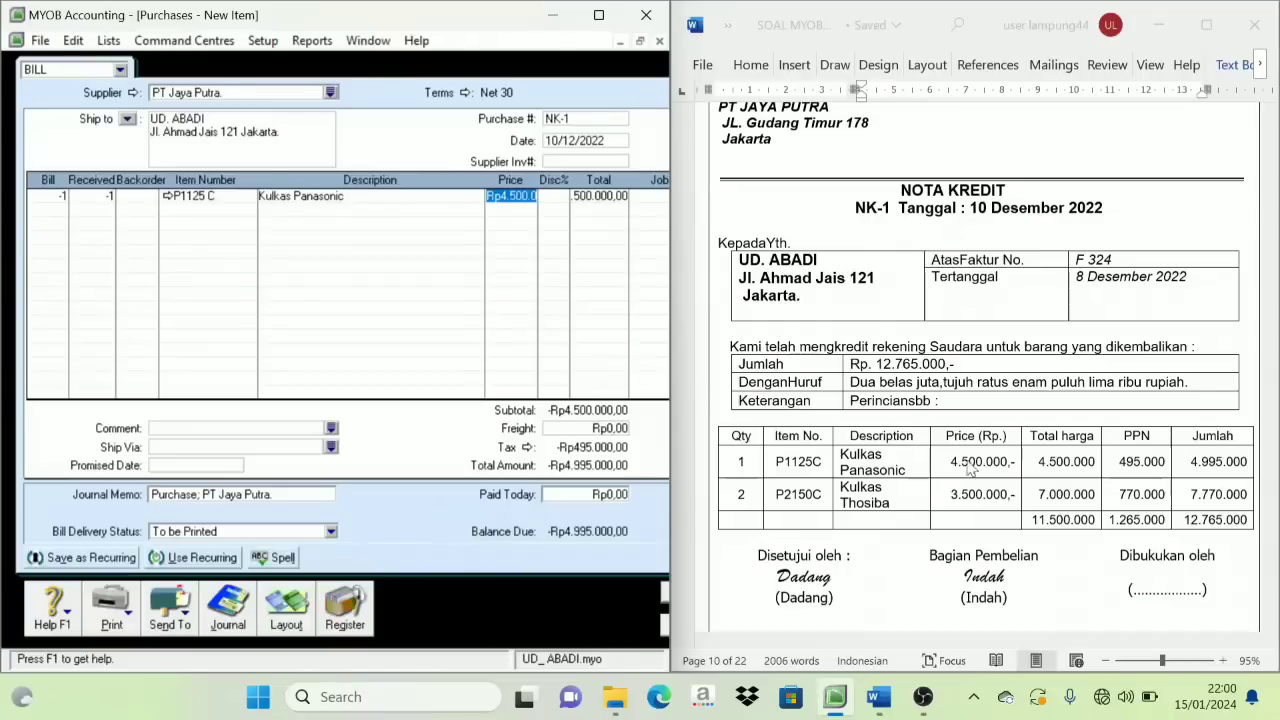
{"action": "type", "text": "450"}
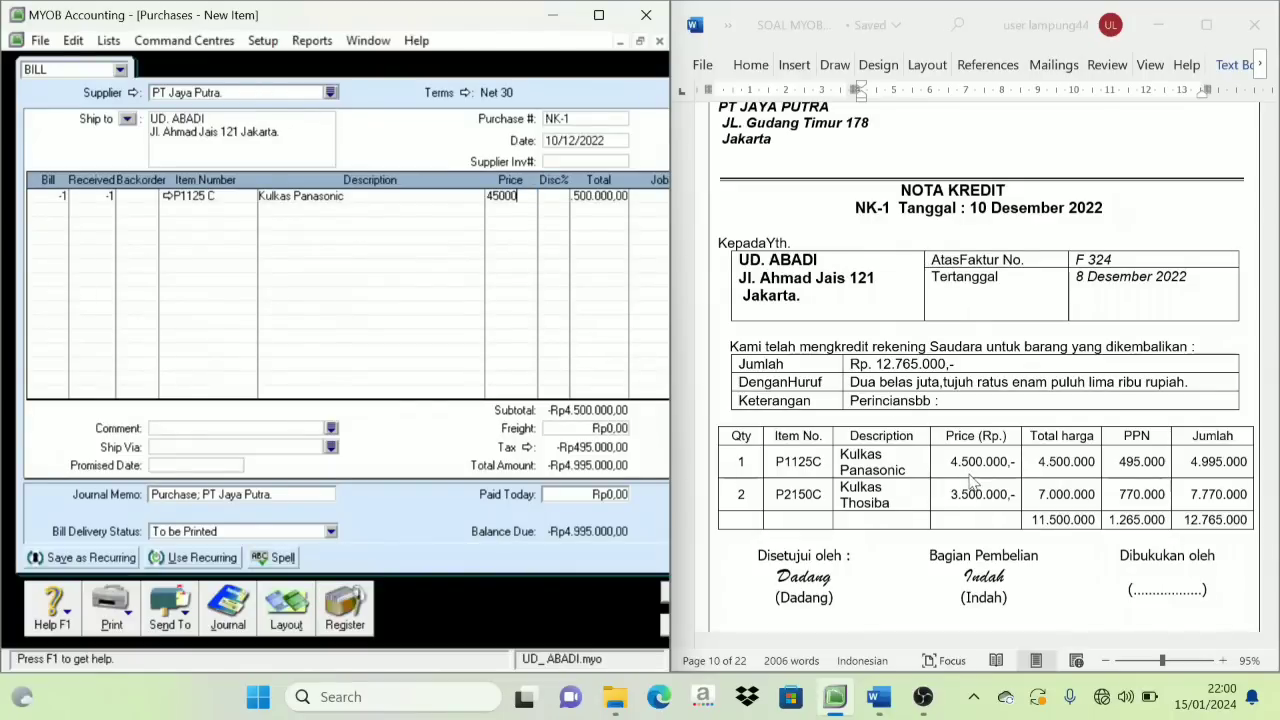
{"action": "key", "text": "Tab"}
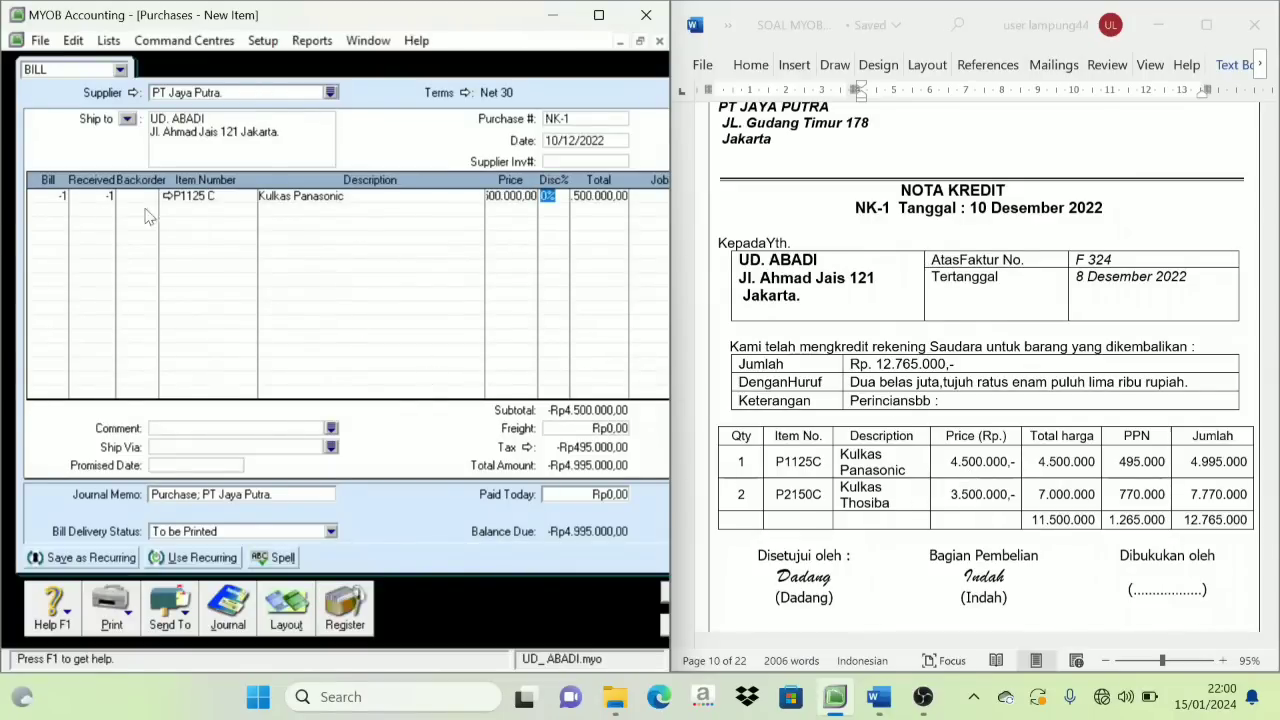
Add a second return line with a quantity of -2 for item P2150 C, Kulkas Toshiba, at a price of 3500000
{"action": "left_click", "coordinate": [33, 208]}
{"action": "type", "text": "-2"}
{"action": "key", "text": "Tab"}
{"action": "key", "text": "Tab"}
{"action": "key", "text": "Tab"}
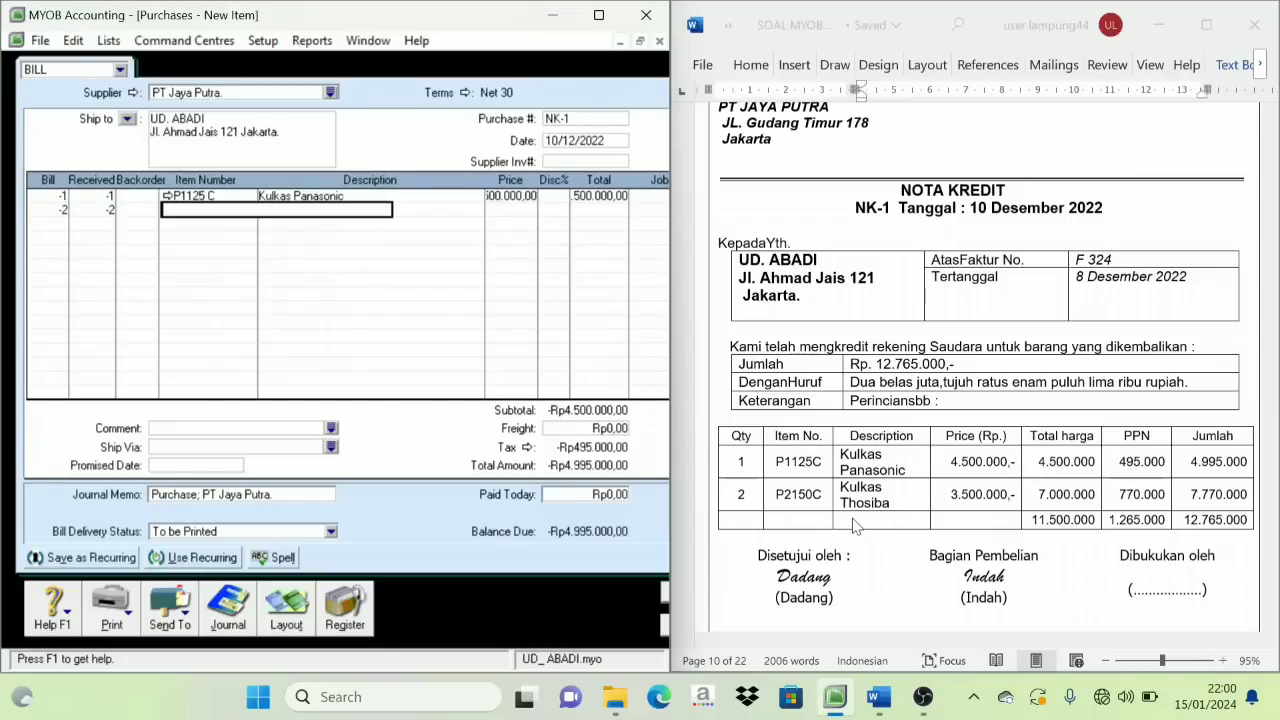
{"action": "left_click", "coordinate": [287, 254]}
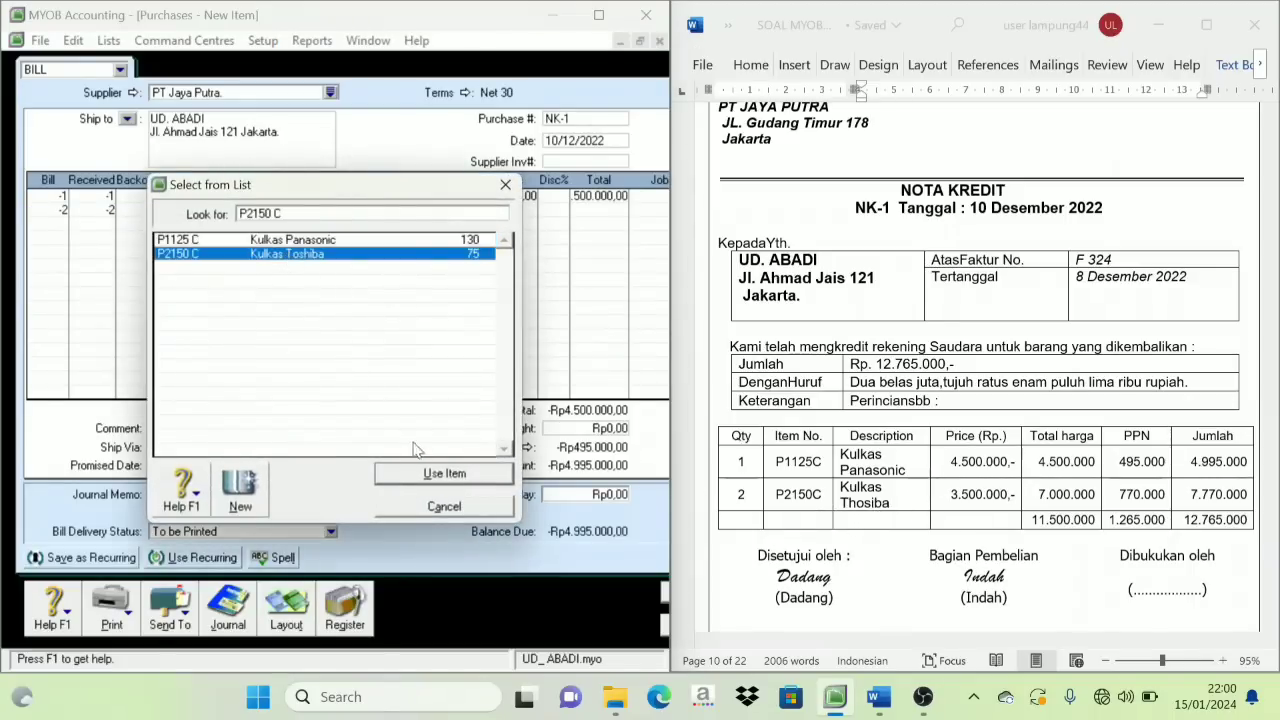
{"action": "left_click", "coordinate": [444, 474]}
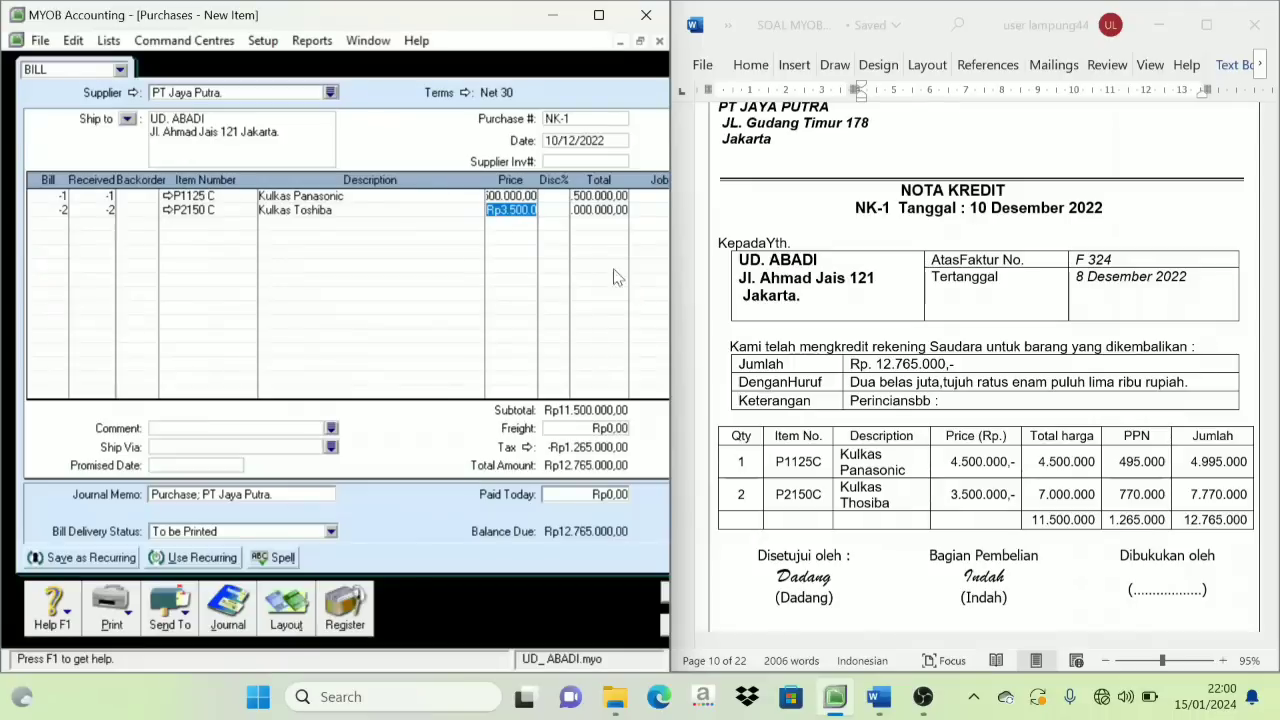
{"action": "type", "text": "3500"}
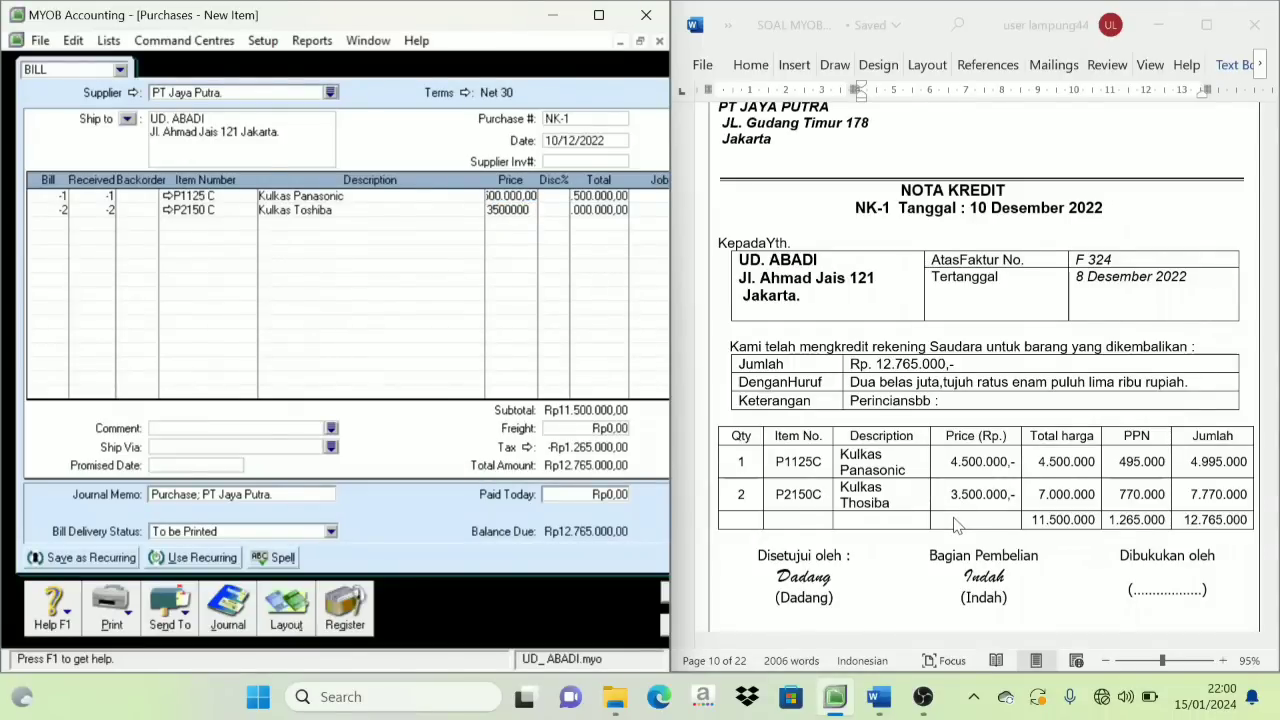
{"action": "key", "text": "Tab"}
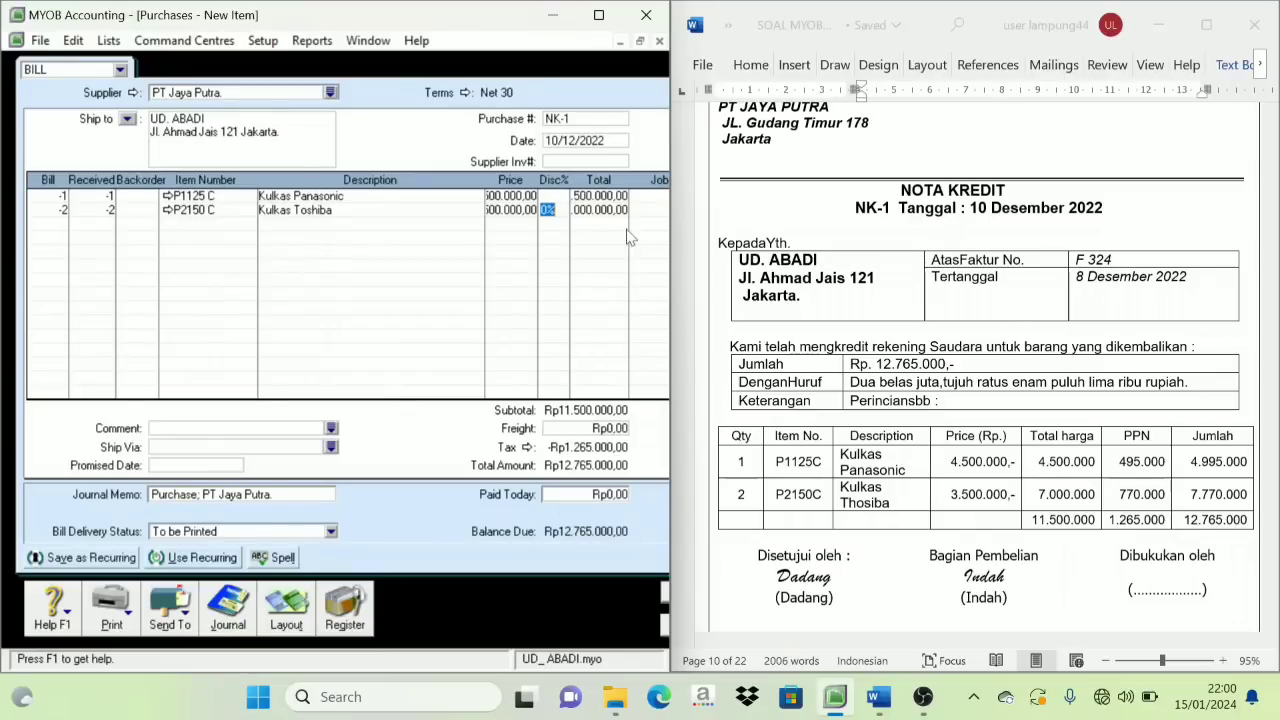
Record the NK-1 purchase return, ignoring all spelling suggestions for the item descriptions
{"action": "left_click_drag", "start_coordinate": [670, 265], "coordinate": [764, 270]}
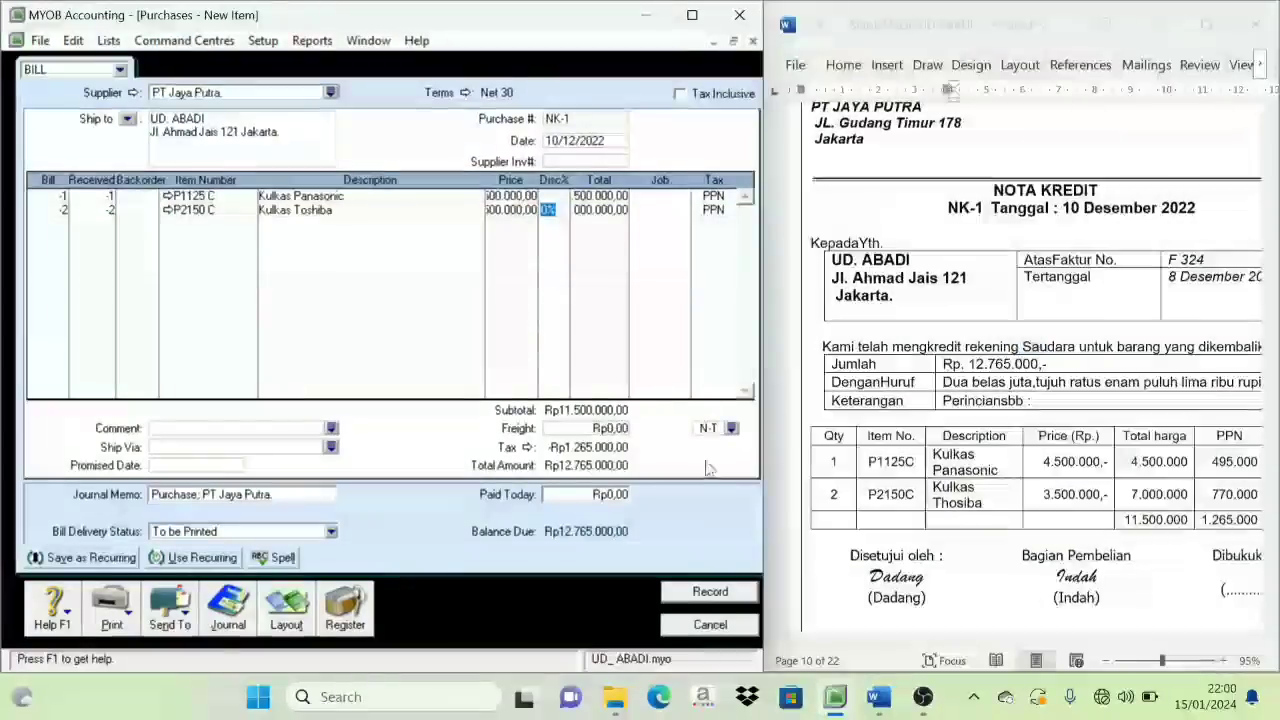
{"action": "left_click", "coordinate": [713, 594]}
{"action": "left_click", "coordinate": [772, 374]}
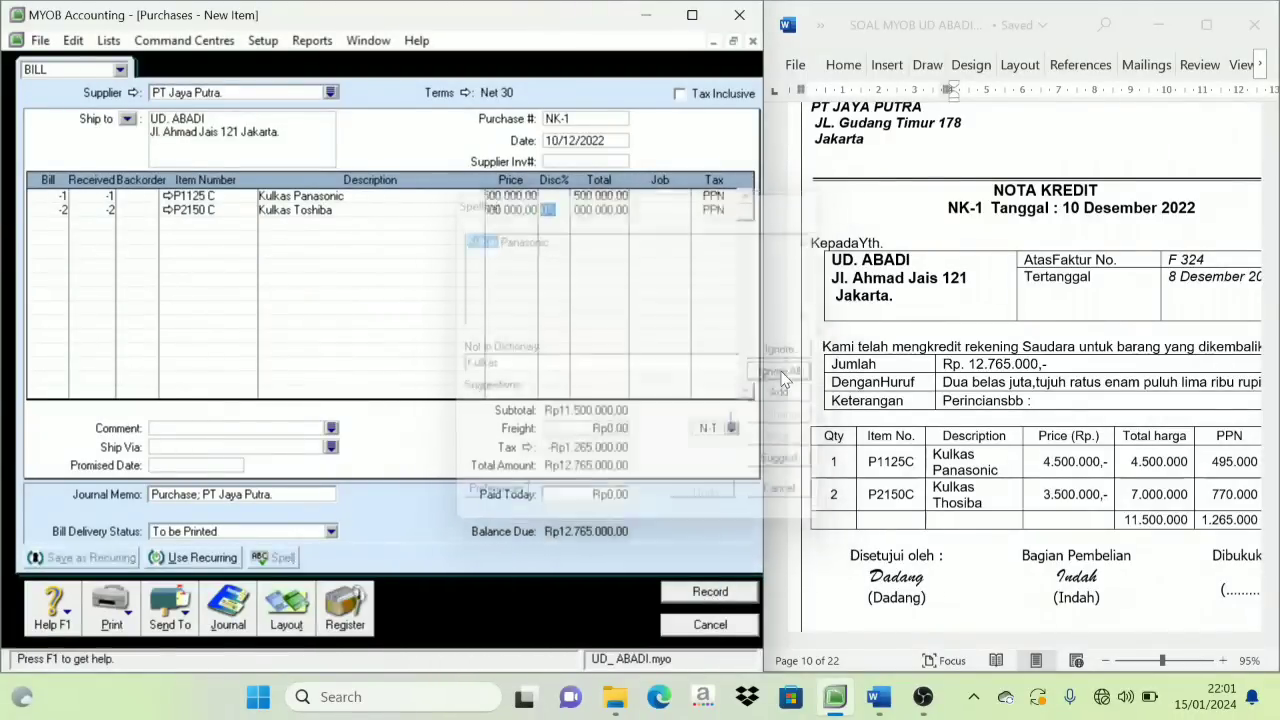
List all suppliers' purchases dated from 01/12/2022 to 31/12/2022 in the purchases register
{"action": "left_click", "coordinate": [345, 616]}
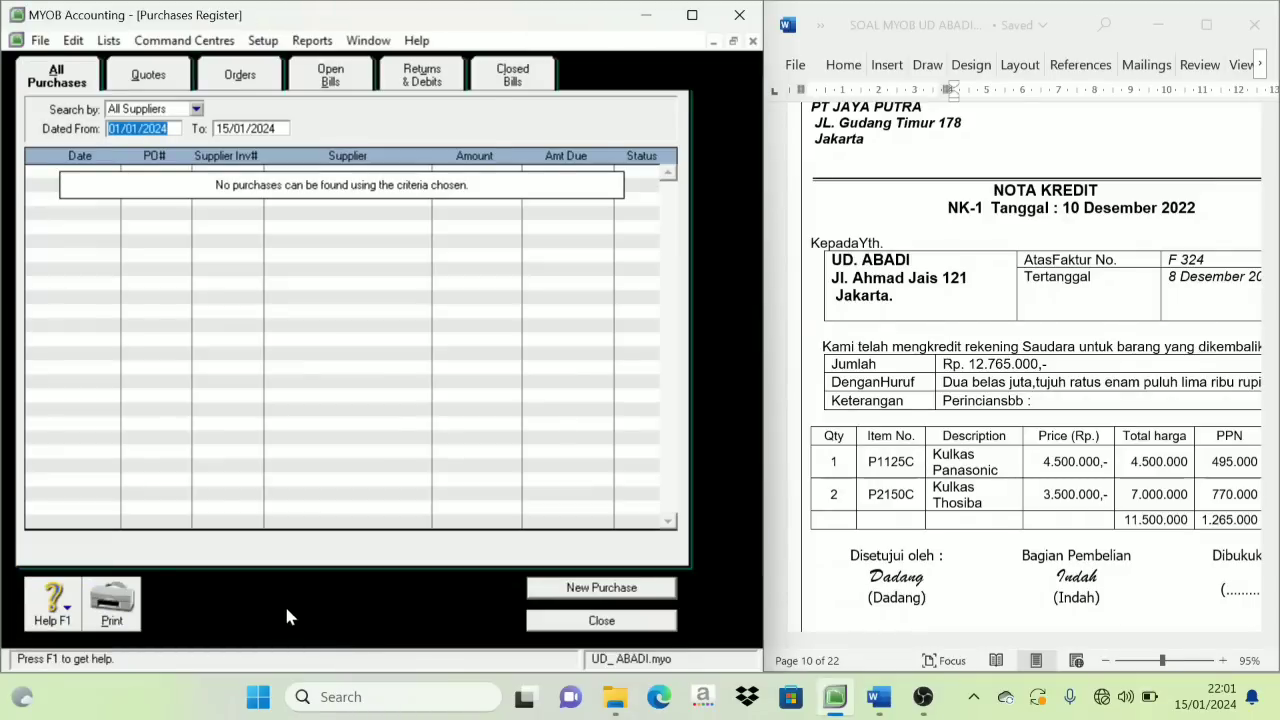
{"action": "left_click", "coordinate": [168, 128]}
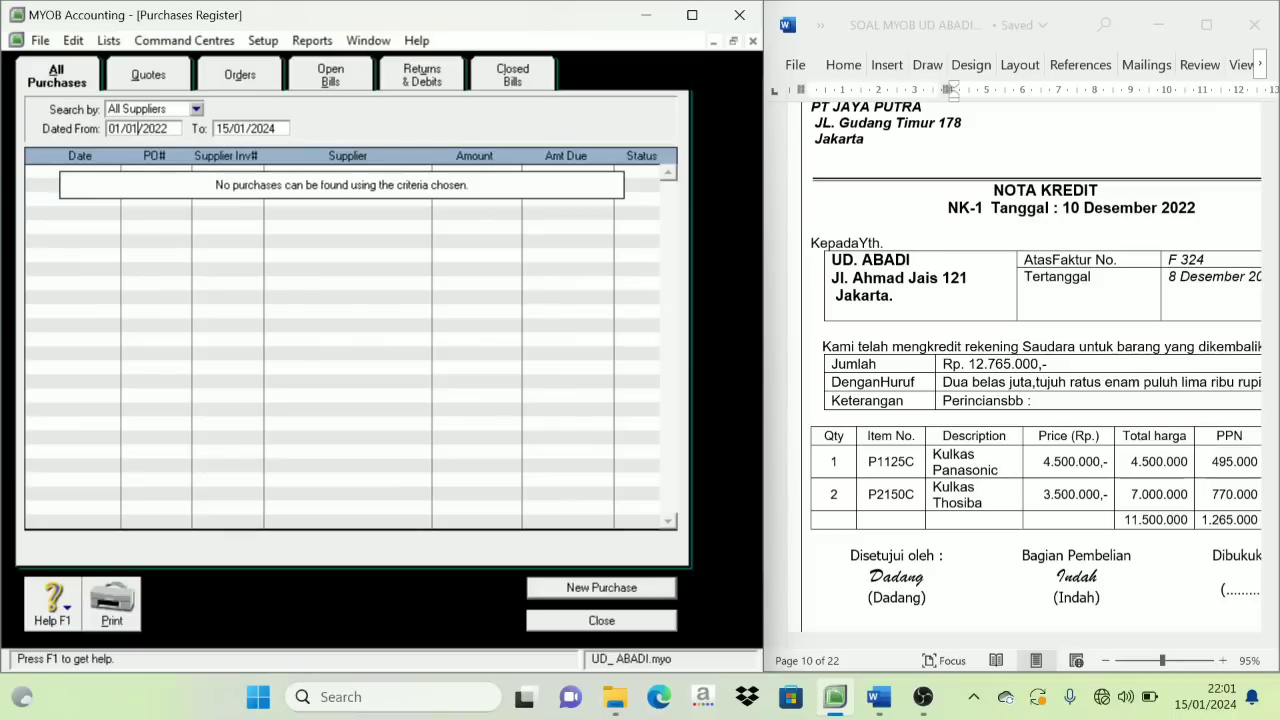
{"action": "key", "text": "BackSpace"}
{"action": "key", "text": "BackSpace"}
{"action": "type", "text": "12"}
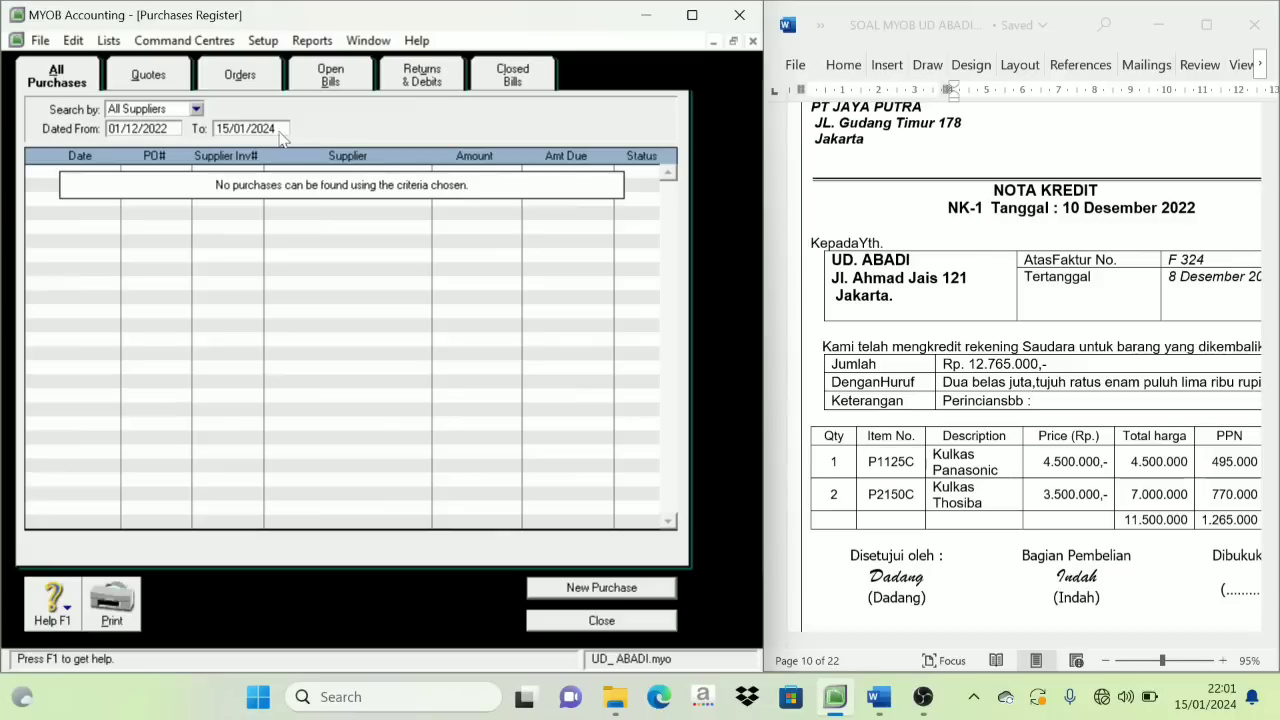
{"action": "key", "text": "Tab"}
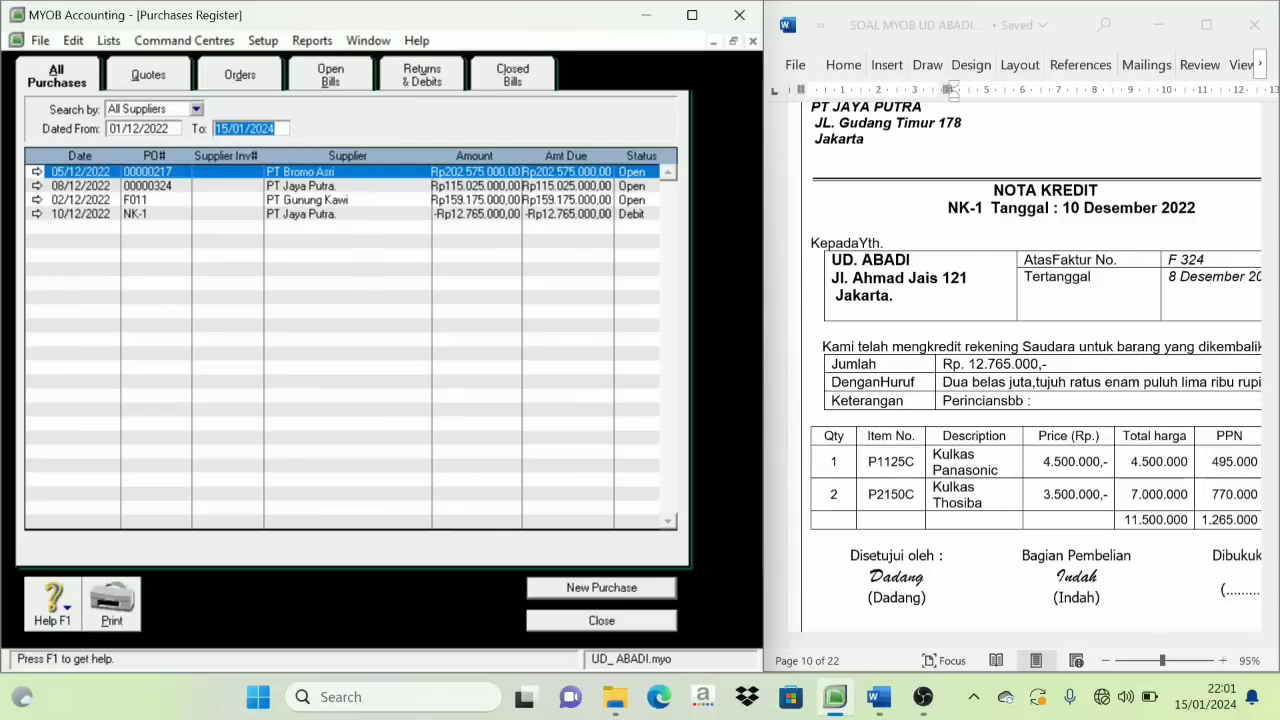
{"action": "type", "text": "3"}
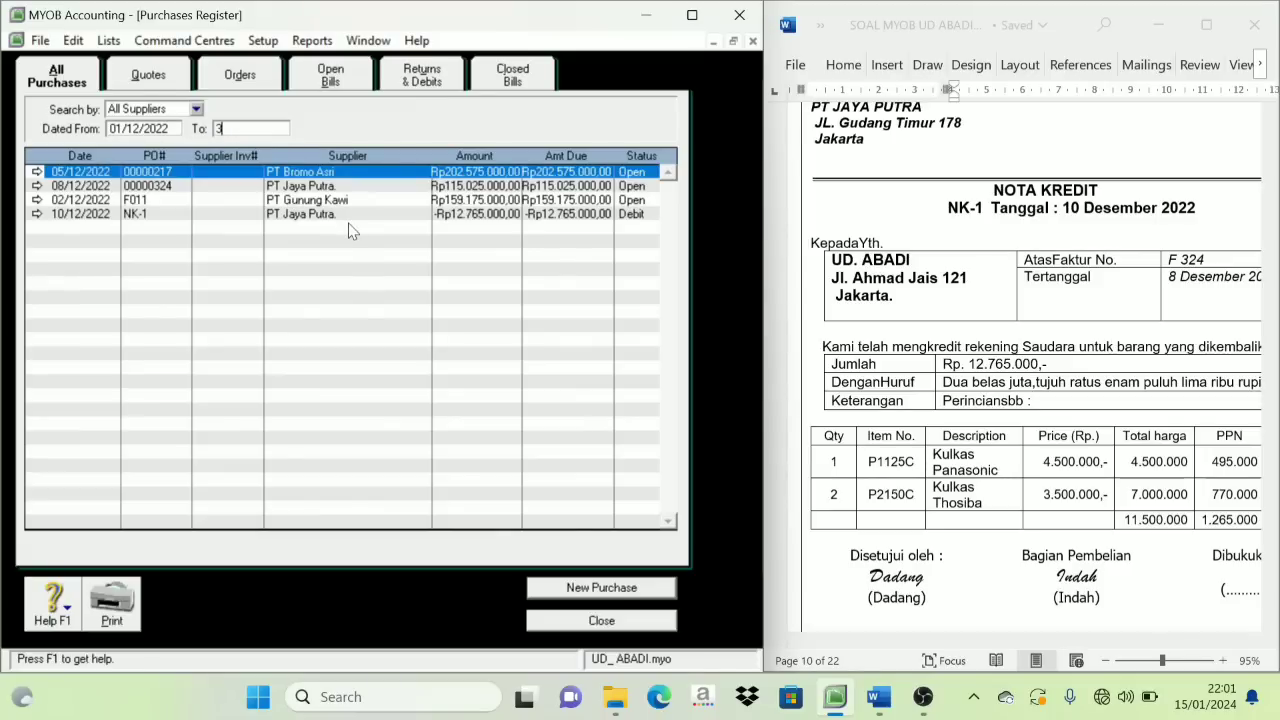
{"action": "type", "text": "1/12/2022"}
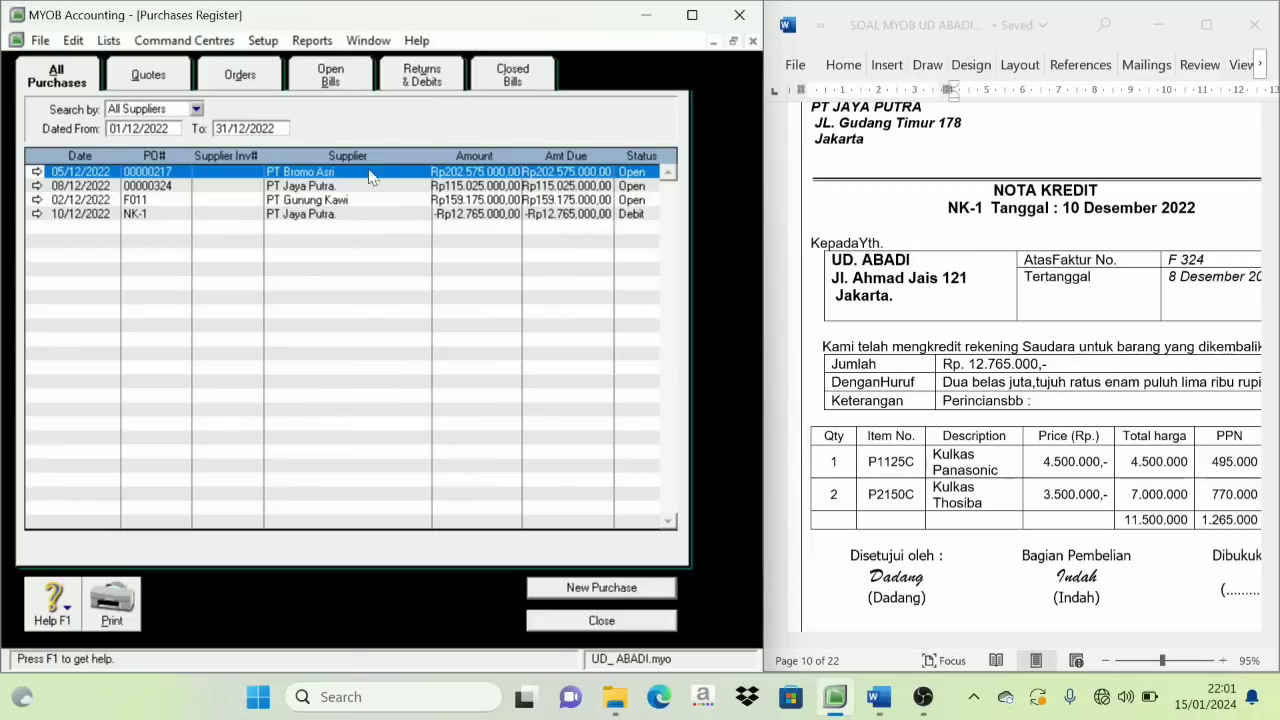
Start applying PT Jaya Putra's NK-1 debit to a purchase, with ID NK-1 and date 10/12/2022
{"action": "left_click", "coordinate": [425, 80]}
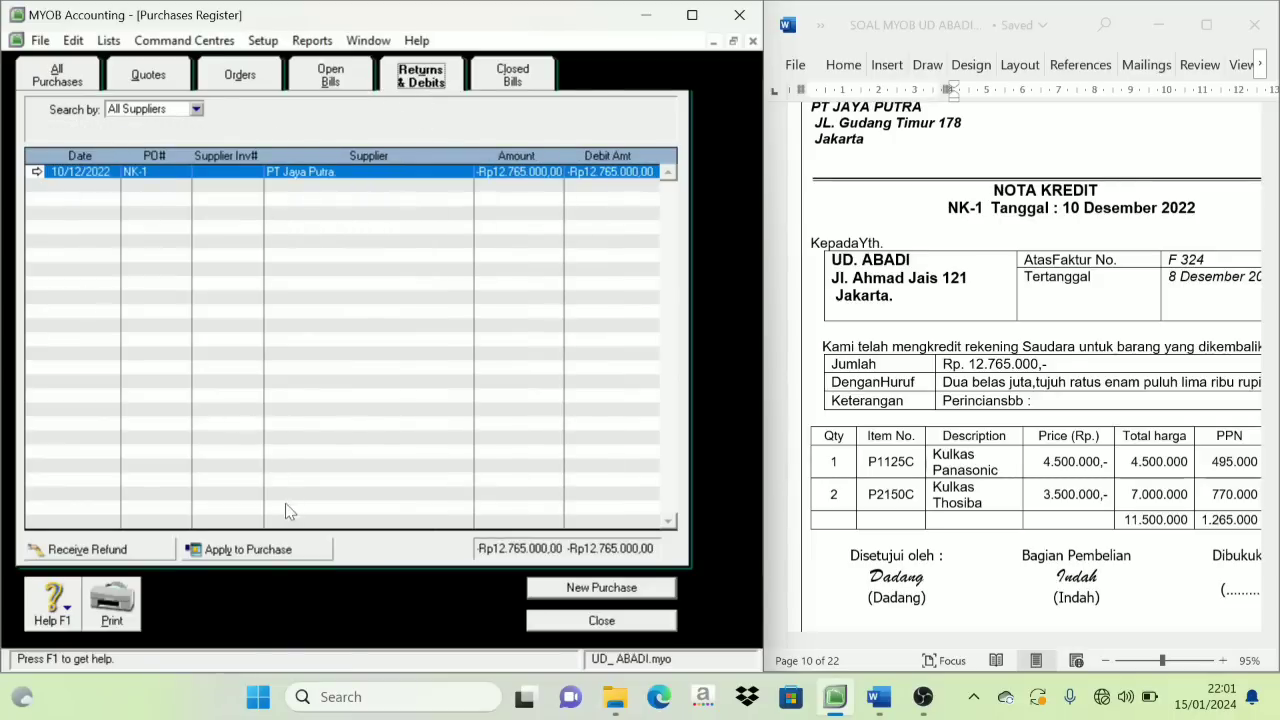
{"action": "left_click", "coordinate": [58, 174]}
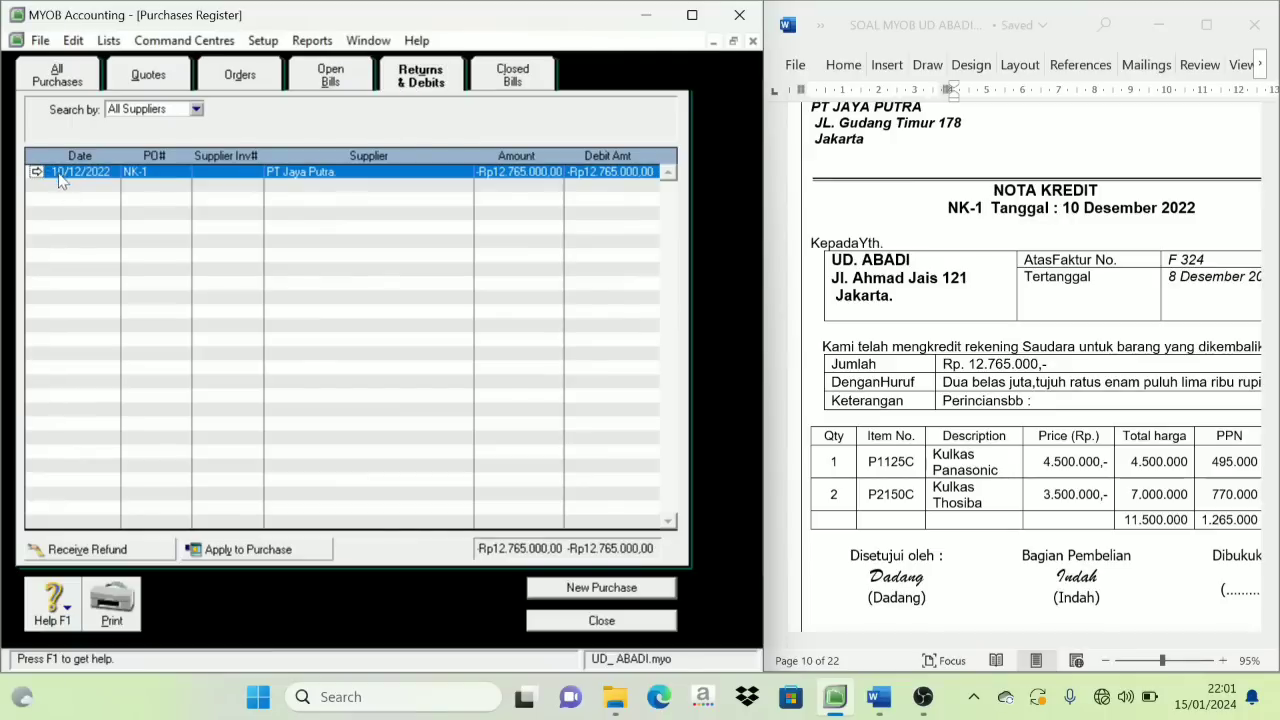
{"action": "left_click", "coordinate": [273, 556]}
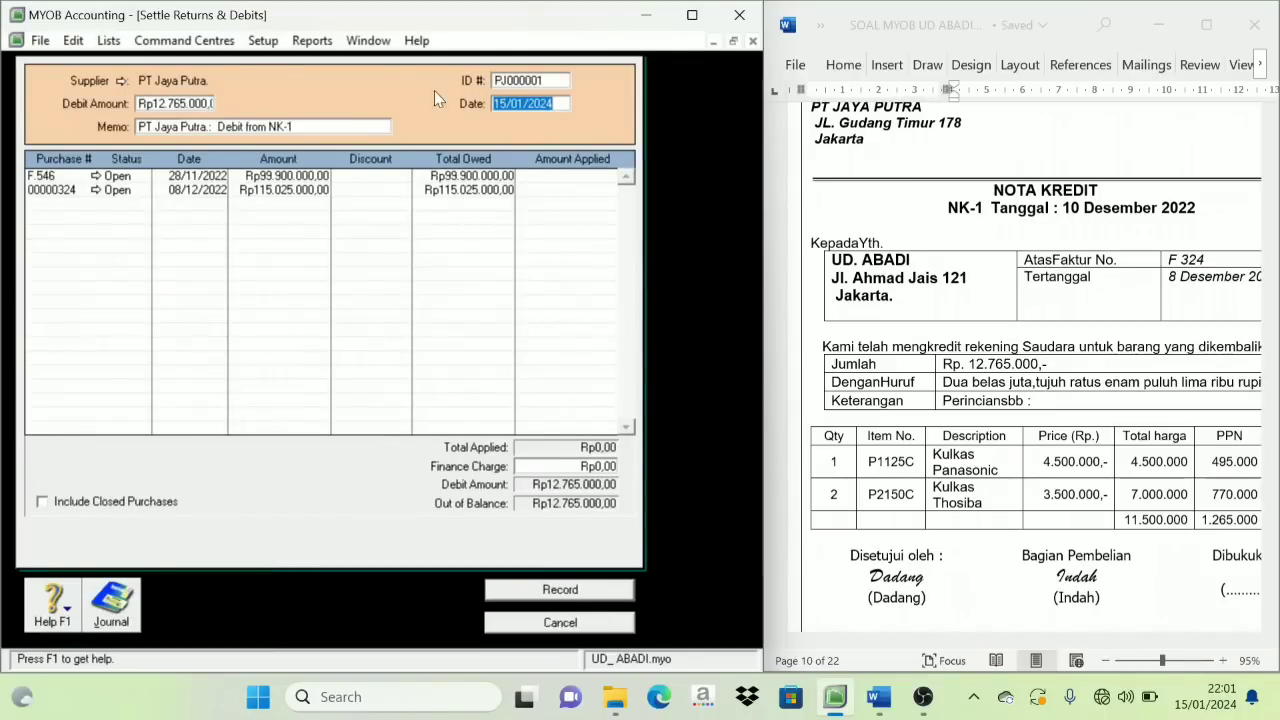
{"action": "left_click", "coordinate": [513, 84]}
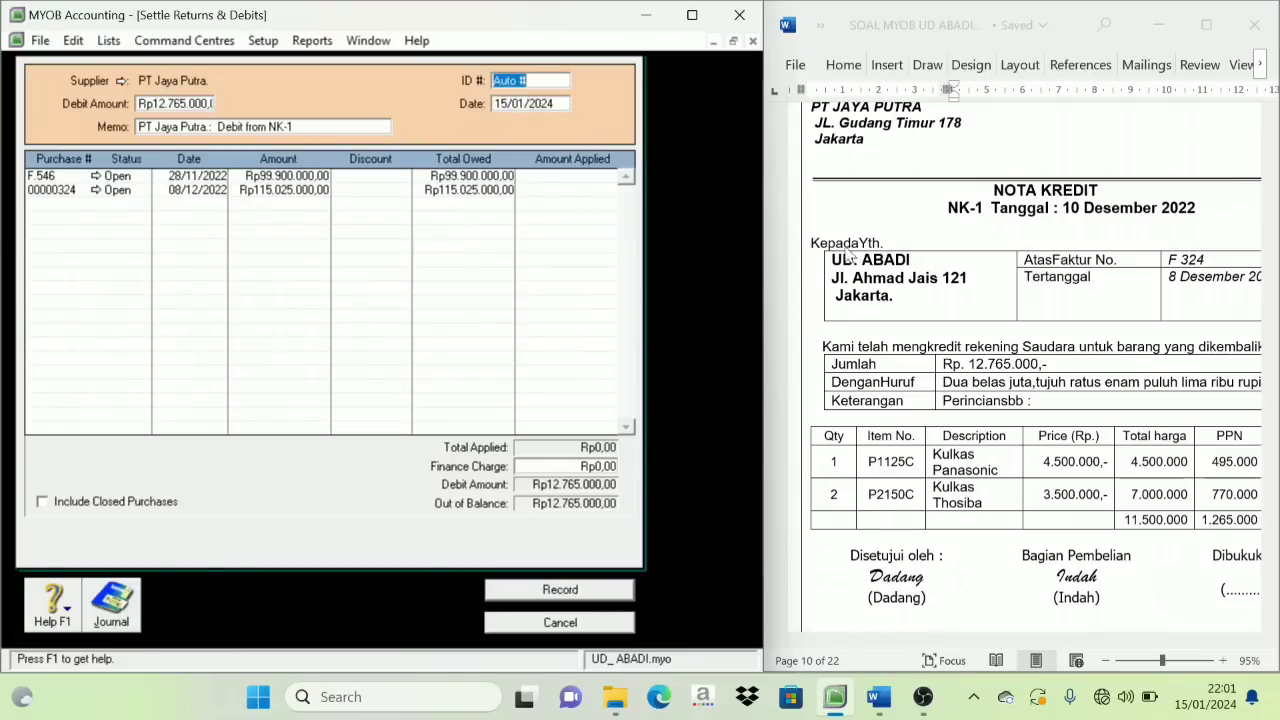
{"action": "type", "text": "NK-1"}
{"action": "key", "text": "Tab"}
{"action": "type", "text": "10"}
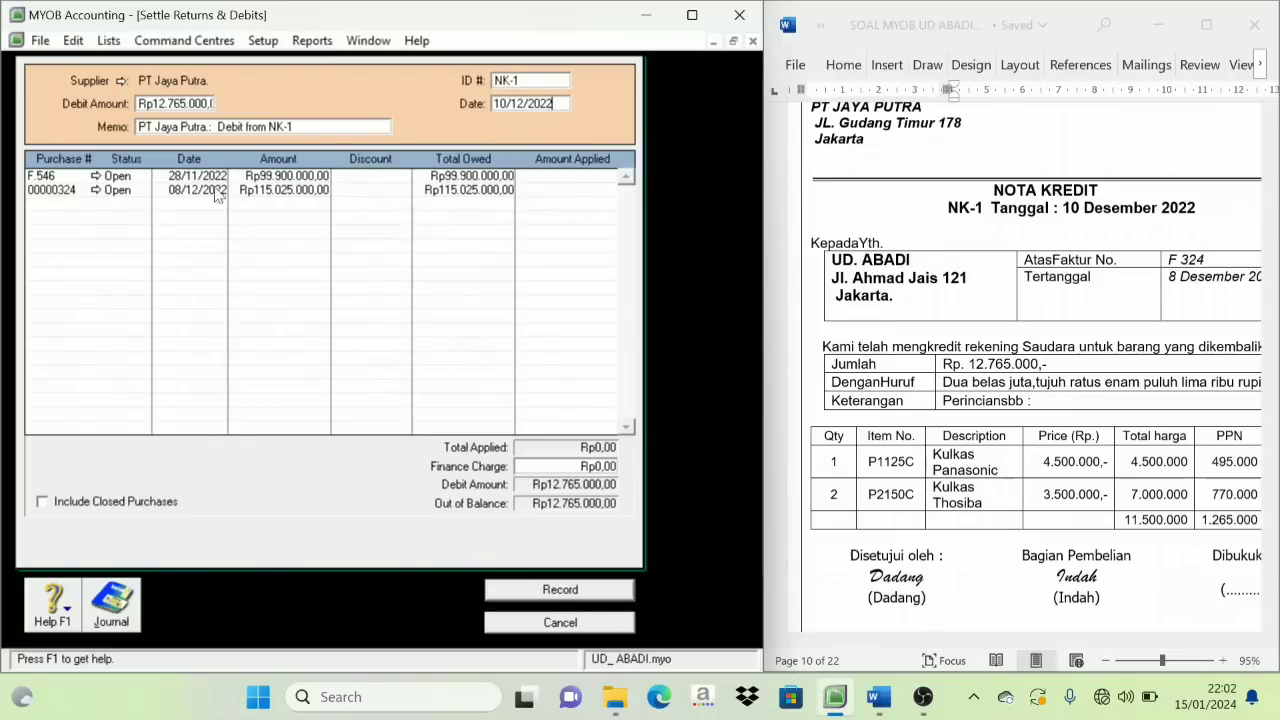
Apply the full Rp12.765.000 debit to PT Jaya Putra's 08/12/2022 purchase, record the settlement and return to the Command Centre
{"action": "left_click", "coordinate": [560, 192]}
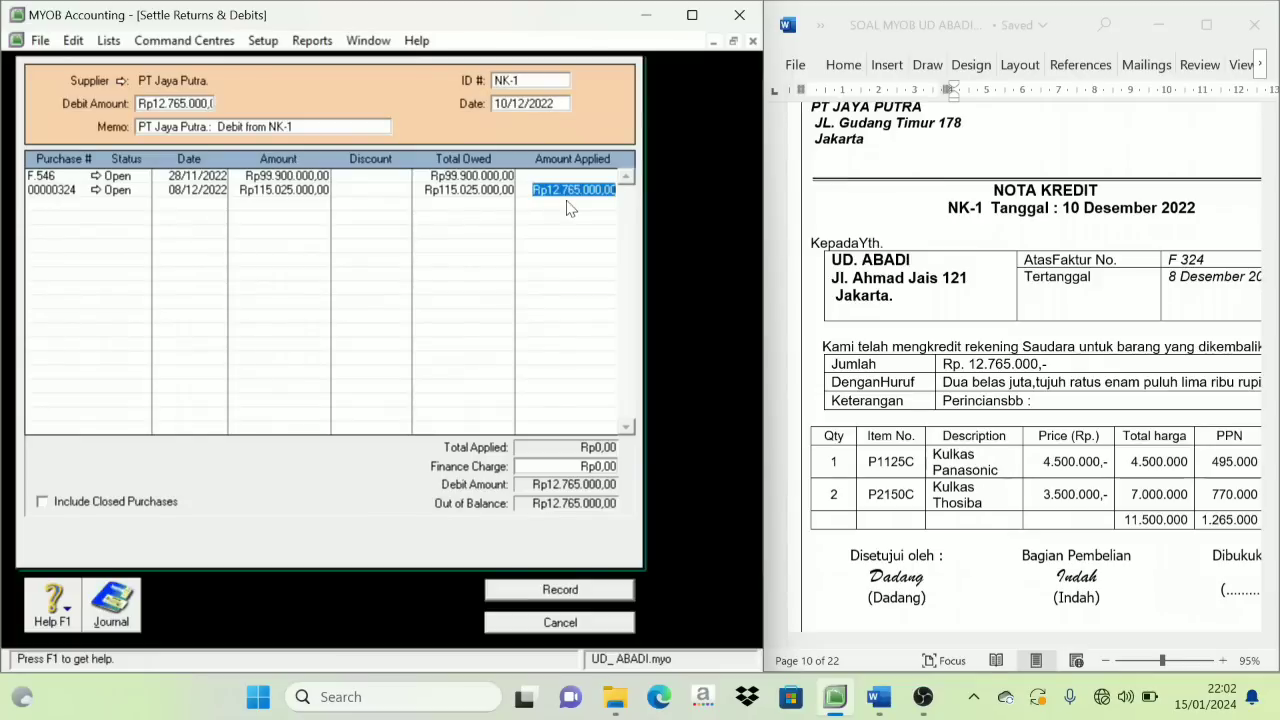
{"action": "key", "text": "Tab"}
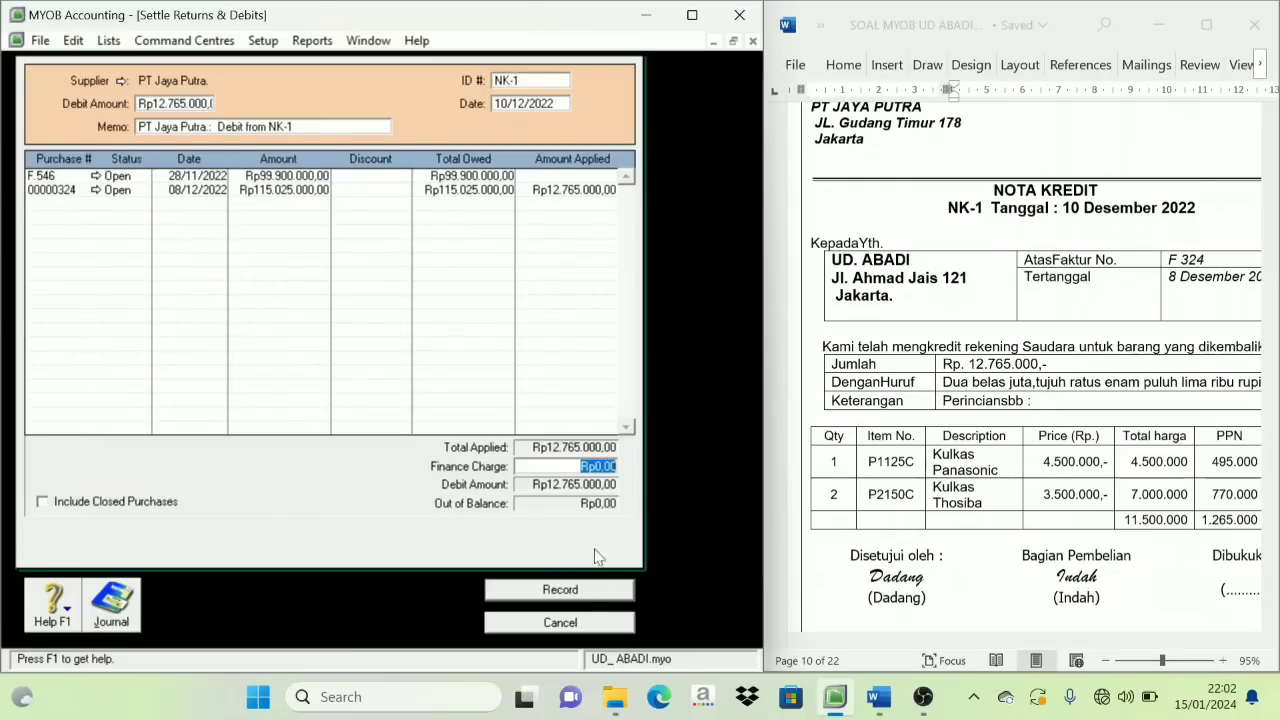
{"action": "left_click", "coordinate": [597, 592]}
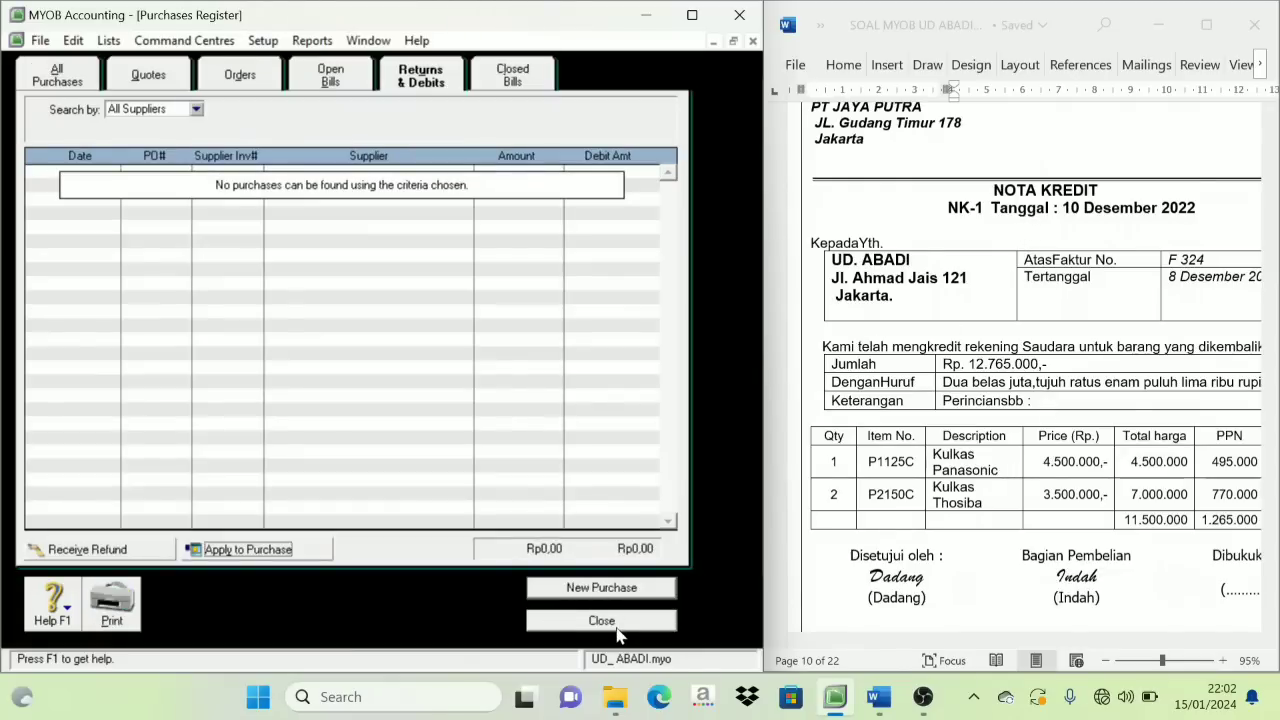
{"action": "left_click", "coordinate": [617, 628]}
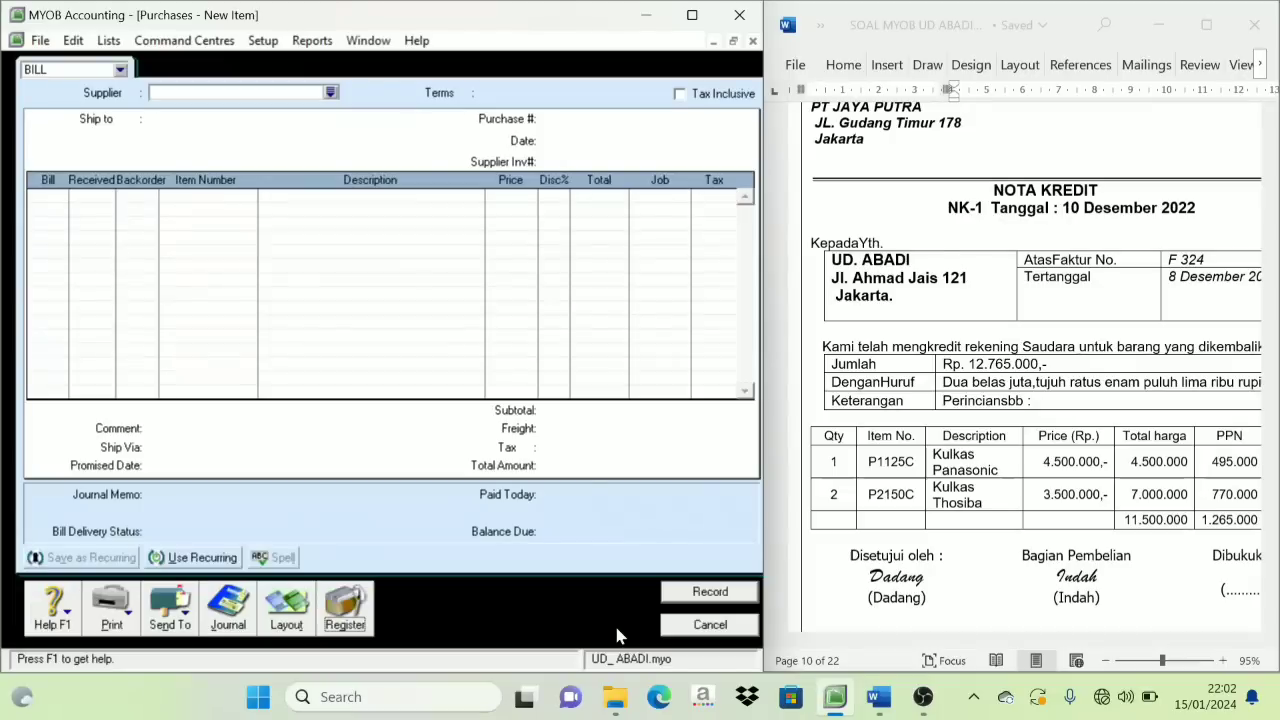
{"action": "left_click", "coordinate": [712, 628]}
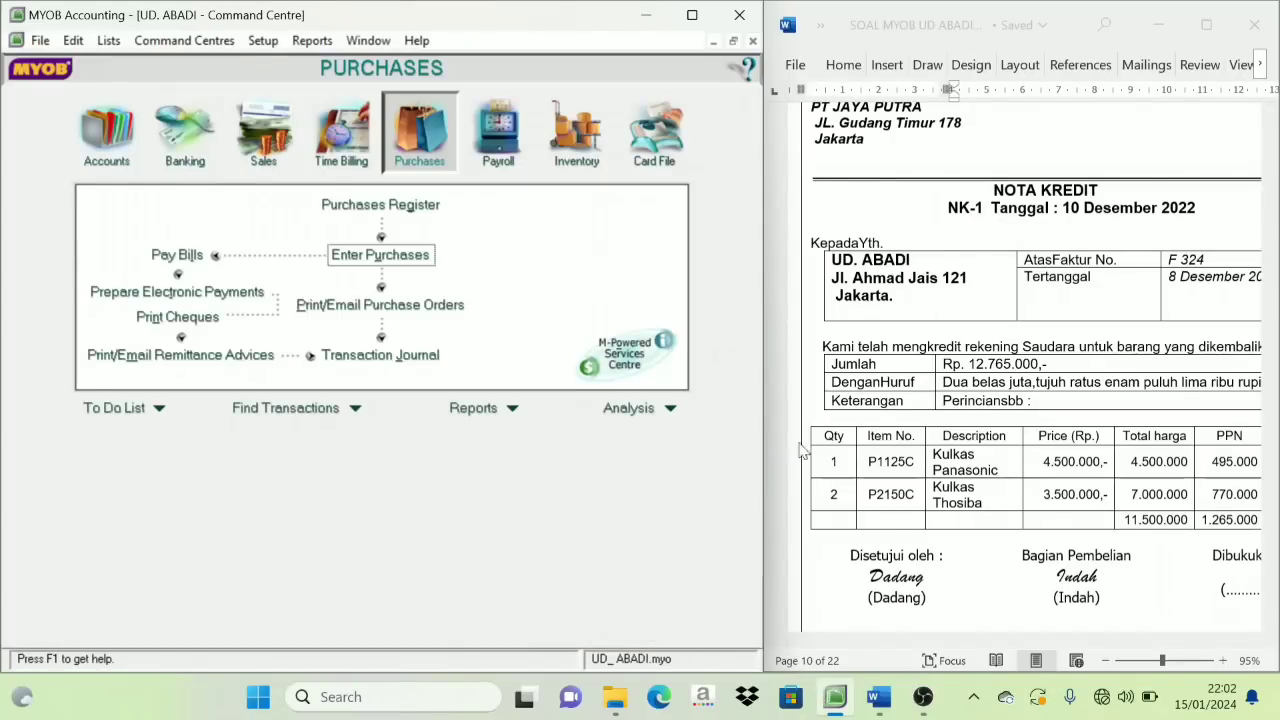
Examine the Toko Pojok sales invoice in transaction document No. 6
{"action": "left_click_drag", "start_coordinate": [764, 432], "coordinate": [673, 434]}
{"action": "scroll", "coordinate": [1045, 360], "scroll_direction": "up", "scroll_amount": 2}
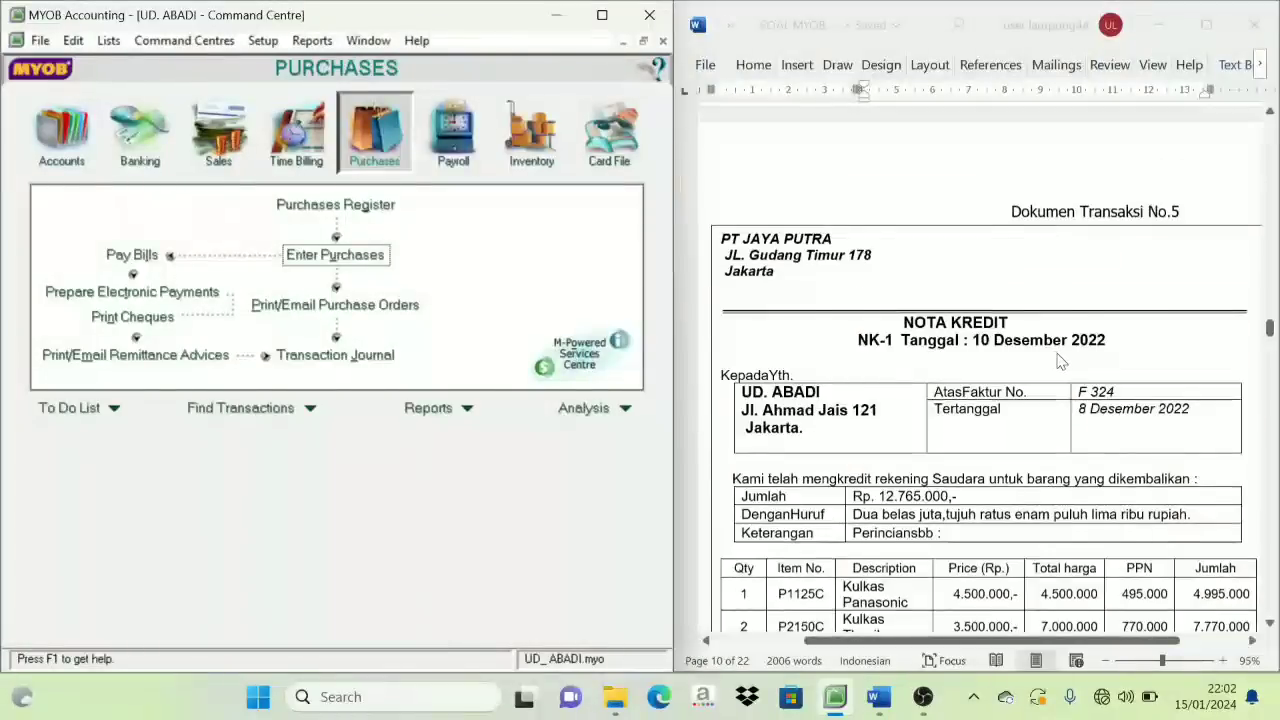
{"action": "scroll", "coordinate": [1060, 390], "scroll_direction": "down", "scroll_amount": 5}
{"action": "scroll", "coordinate": [1060, 410], "scroll_direction": "down", "scroll_amount": 10}
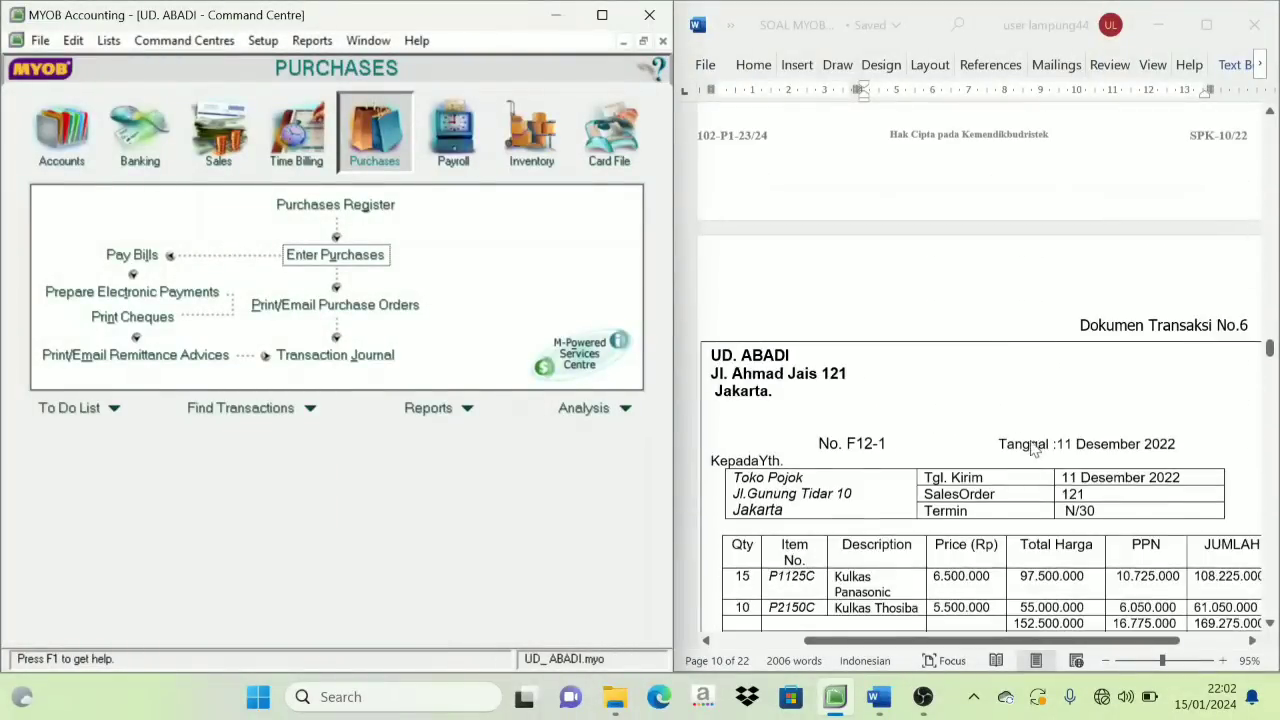
{"action": "scroll", "coordinate": [1025, 455], "scroll_direction": "down", "scroll_amount": 1}
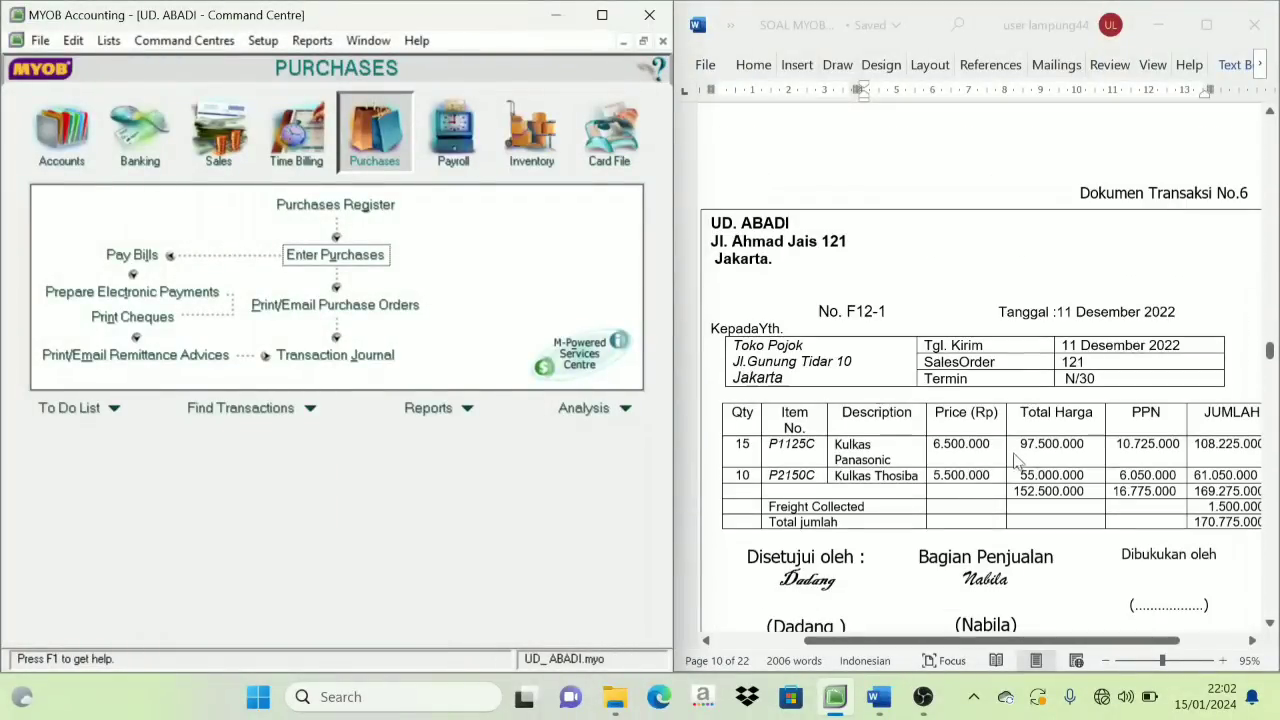
{"action": "left_click", "coordinate": [995, 642]}
{"action": "left_click_drag", "start_coordinate": [995, 642], "coordinate": [980, 643]}
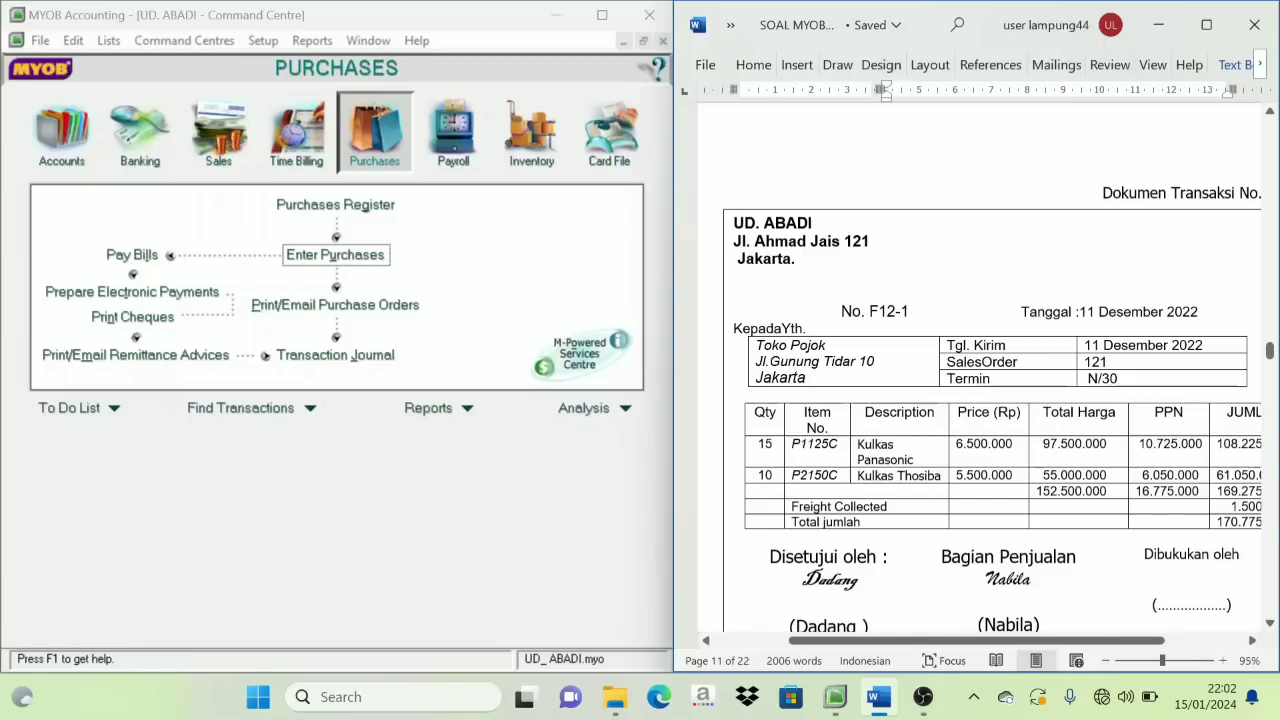
Start a new sales invoice for customer Toko Pojok with tax-inclusive pricing turned off
{"action": "left_click", "coordinate": [218, 160]}
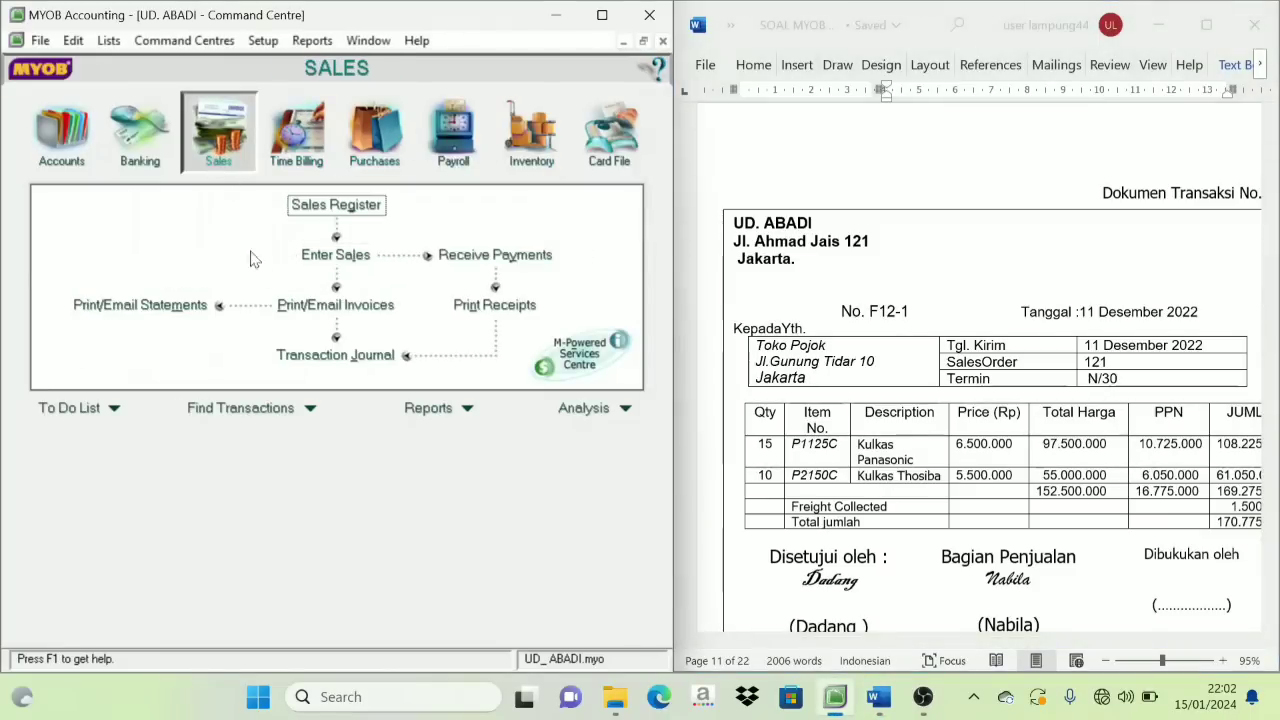
{"action": "left_click", "coordinate": [322, 259]}
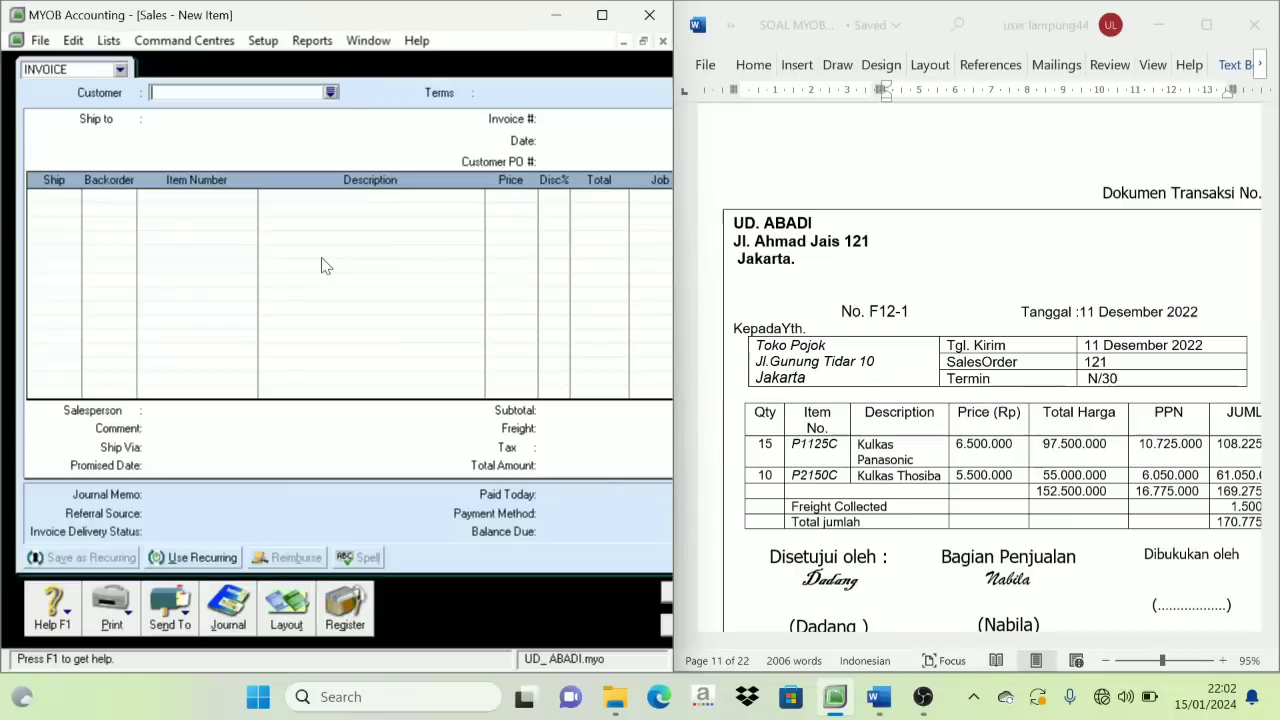
{"action": "left_click", "coordinate": [330, 92]}
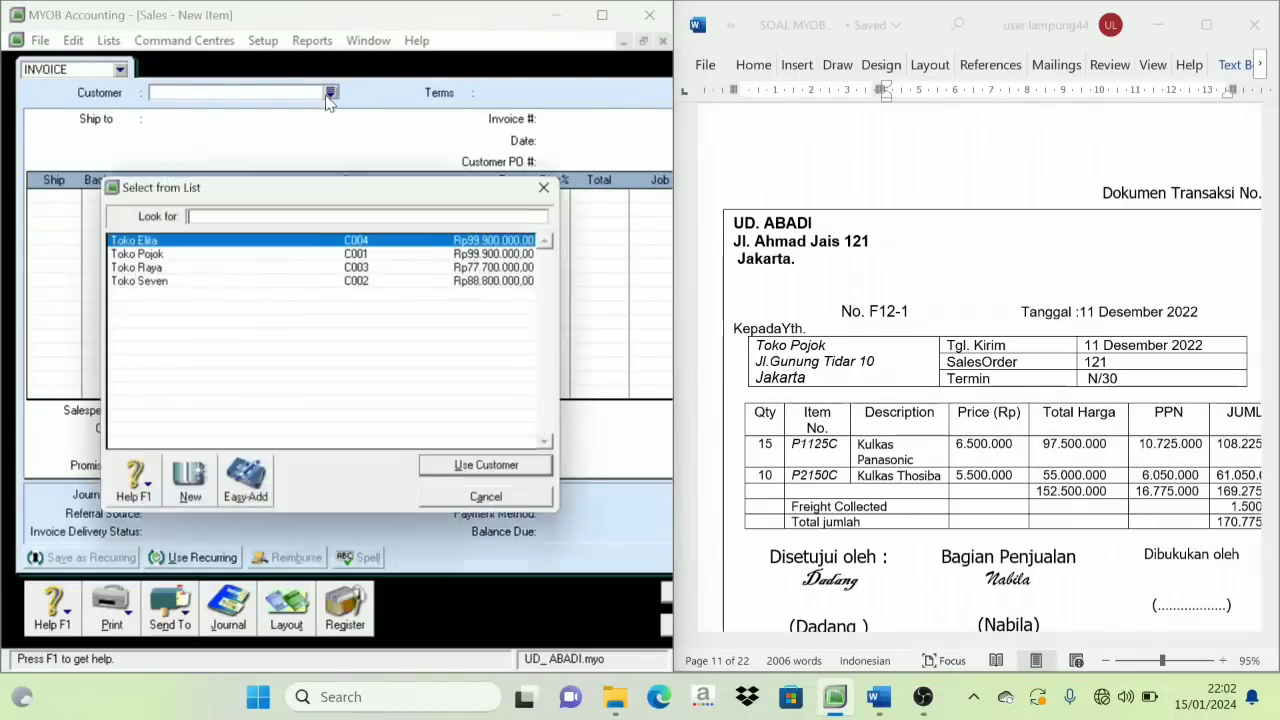
{"action": "left_click", "coordinate": [152, 254]}
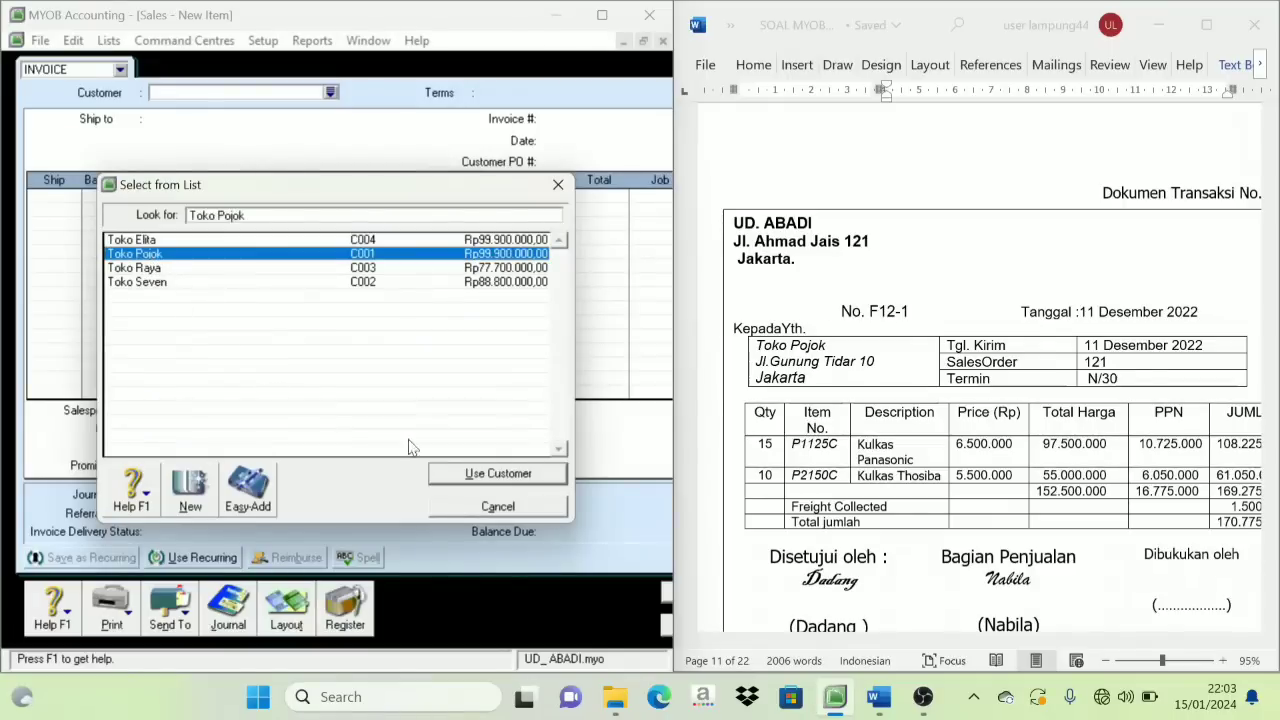
{"action": "left_click", "coordinate": [487, 474]}
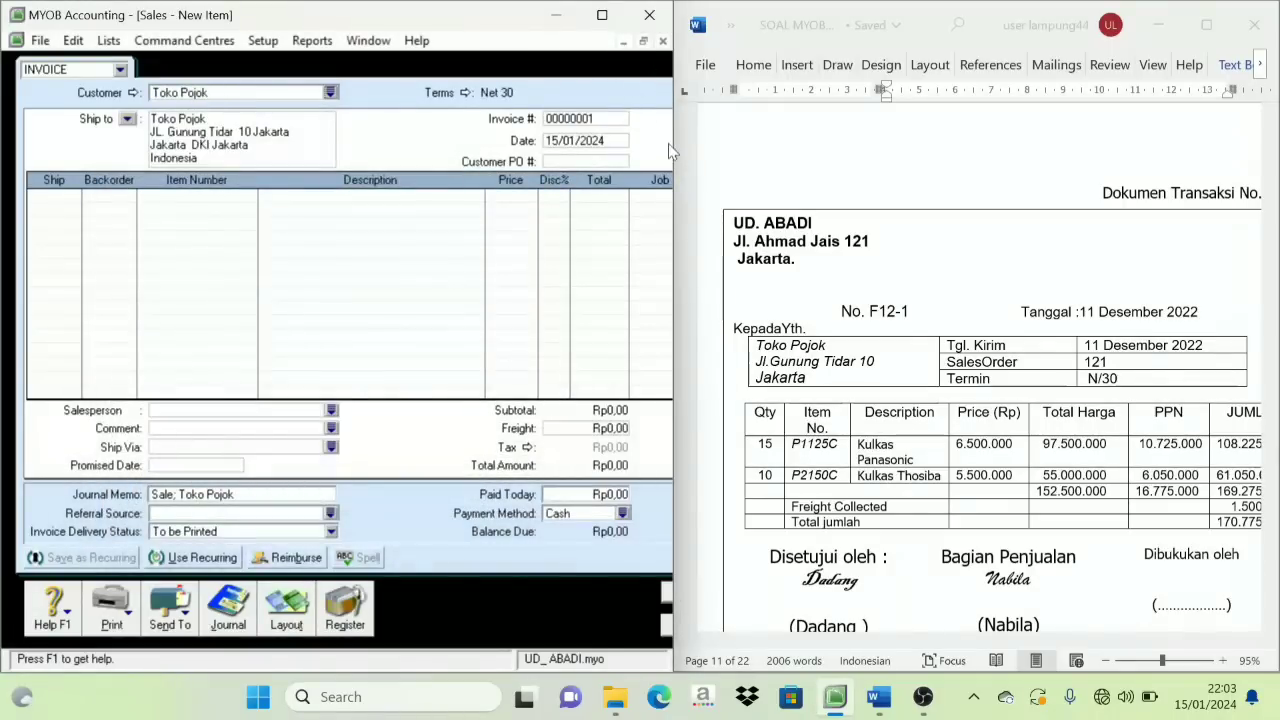
{"action": "left_click_drag", "start_coordinate": [675, 172], "coordinate": [780, 172]}
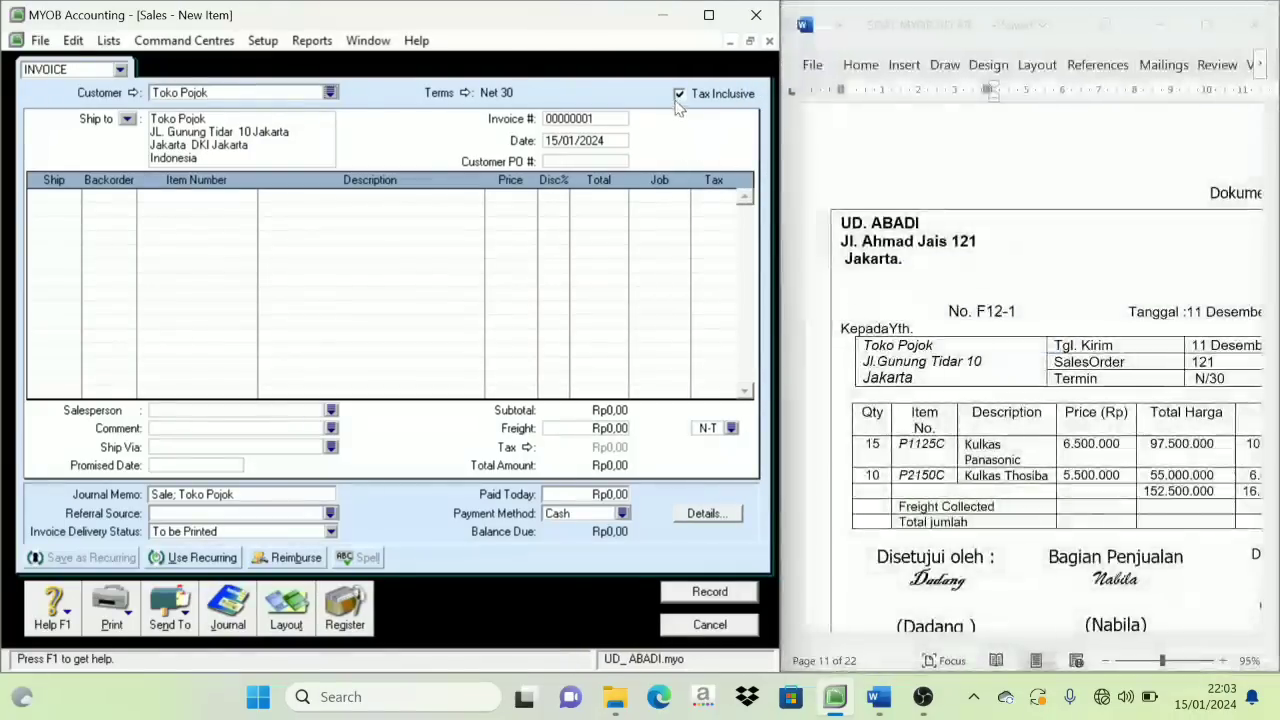
{"action": "left_click", "coordinate": [679, 94]}
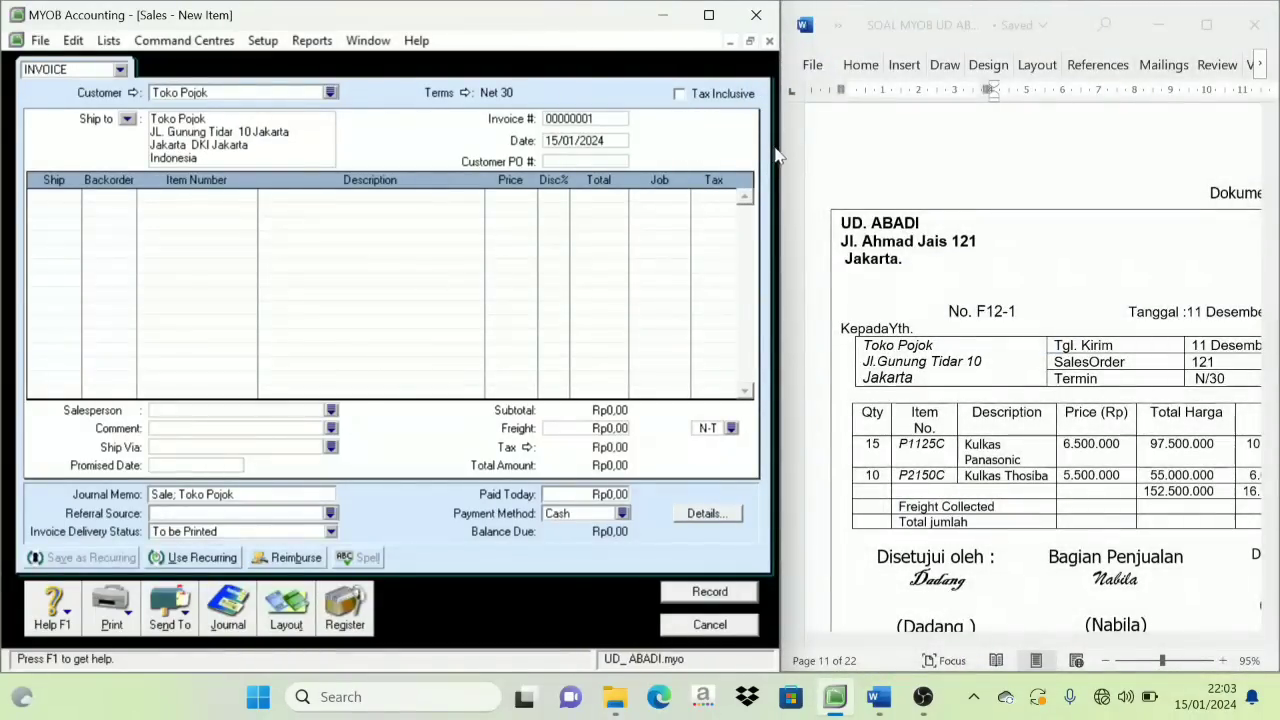
Set the Toko Pojok invoice's number to F12-1 and its date to 11/12/2022
{"action": "left_click_drag", "start_coordinate": [778, 155], "coordinate": [650, 147]}
{"action": "left_click", "coordinate": [575, 119]}
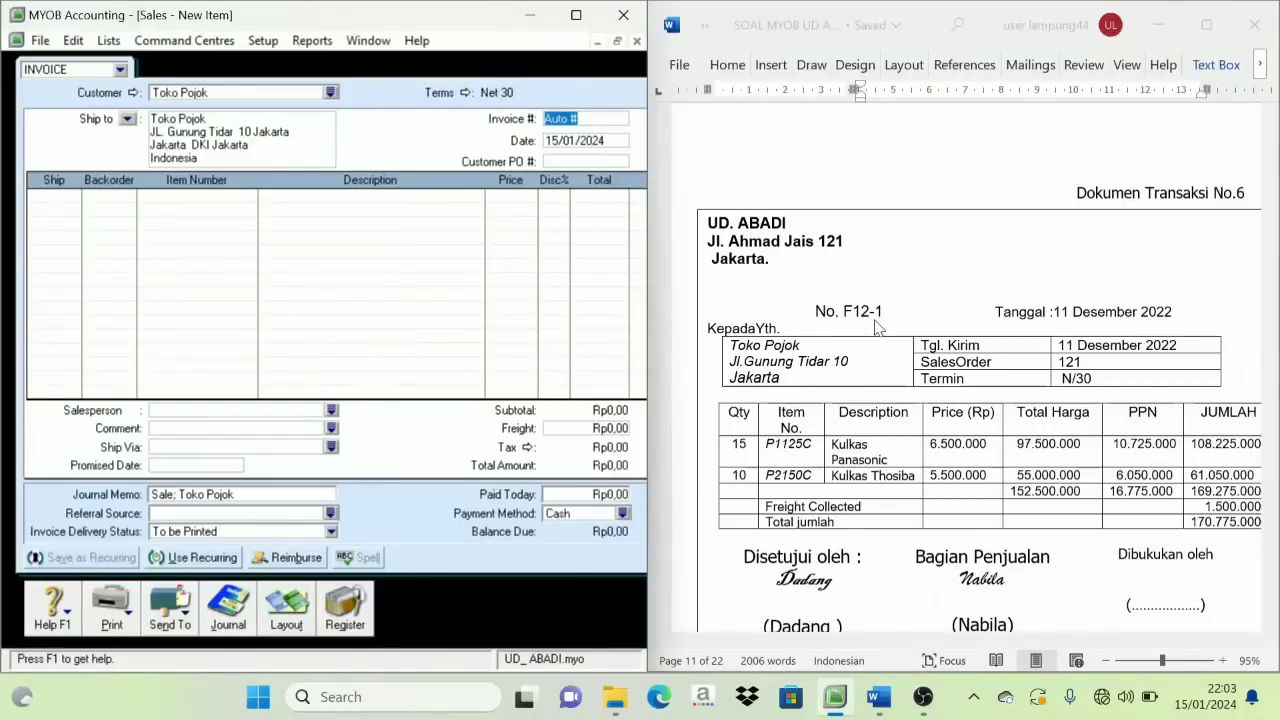
{"action": "type", "text": "F12-1"}
{"action": "key", "text": "Tab"}
{"action": "type", "text": "11/12/"}
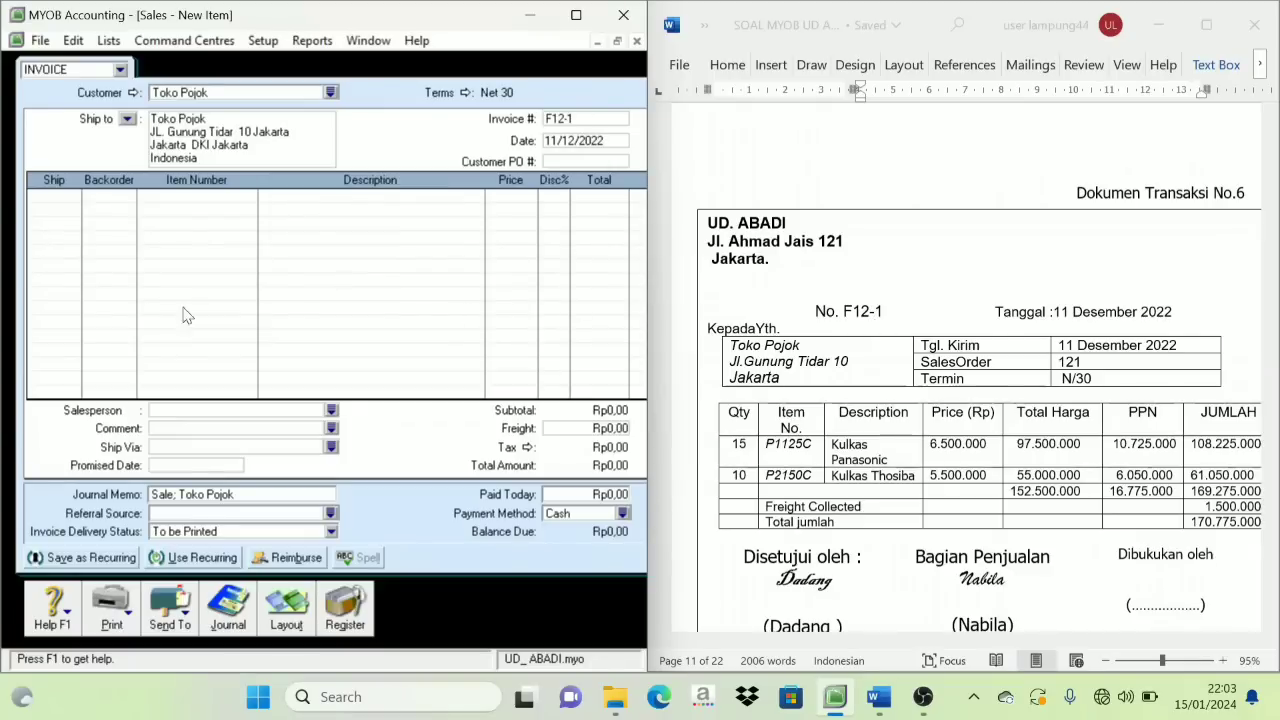
Add a Toko Pojok invoice line for 15 units of P1125 C Kulkas Panasonic at Rp6.500.000 each
{"action": "left_click", "coordinate": [54, 208]}
{"action": "type", "text": "1"}
{"action": "key", "text": "Tab"}
{"action": "key", "text": "Tab"}
{"action": "key", "text": "Tab"}
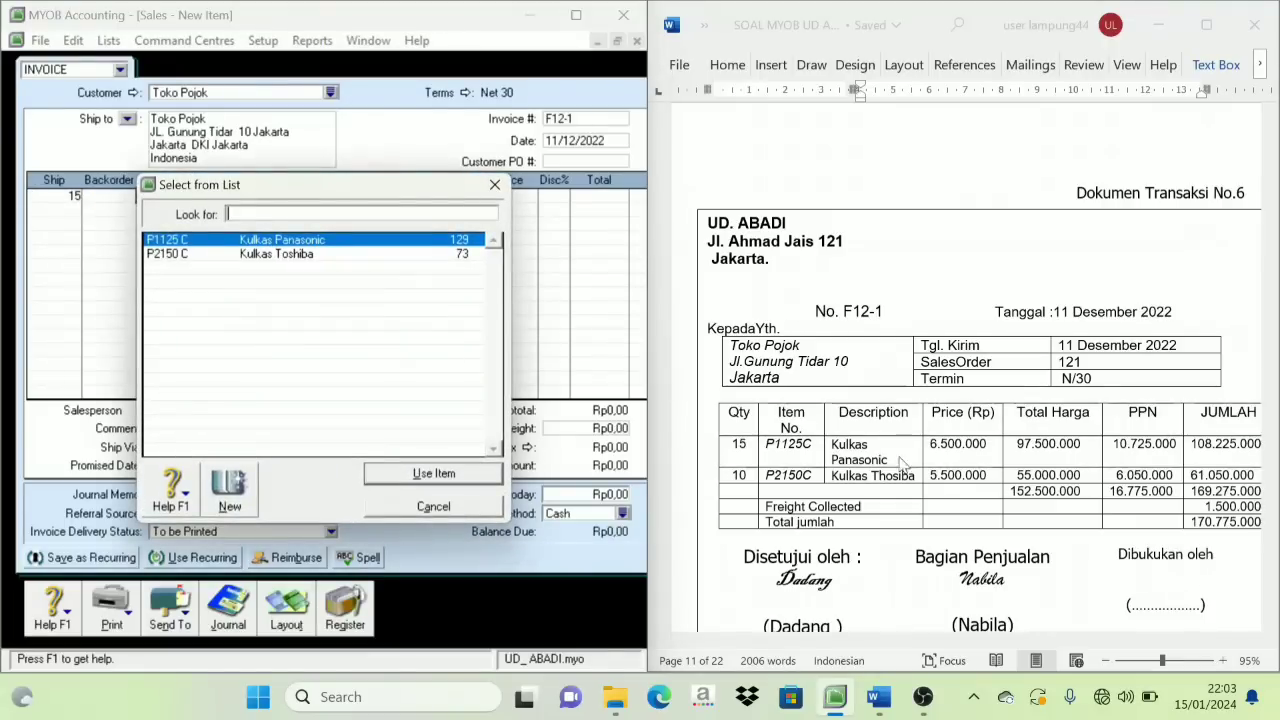
{"action": "left_click", "coordinate": [432, 473]}
{"action": "key", "text": "Tab"}
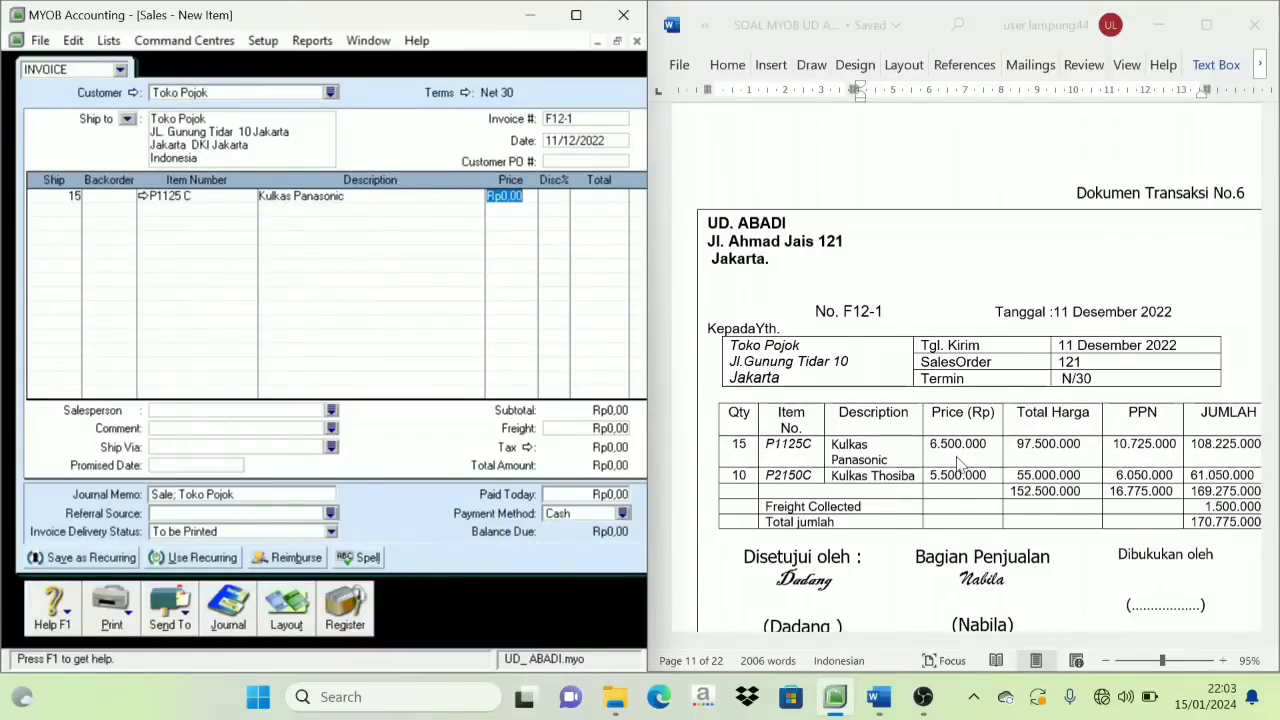
{"action": "type", "text": "6500000"}
{"action": "key", "text": "Tab"}
Add a second Toko Pojok invoice line for 10 units of P2150 C Kulkas Toshiba at Rp5.500.000 each
{"action": "left_click", "coordinate": [64, 209]}
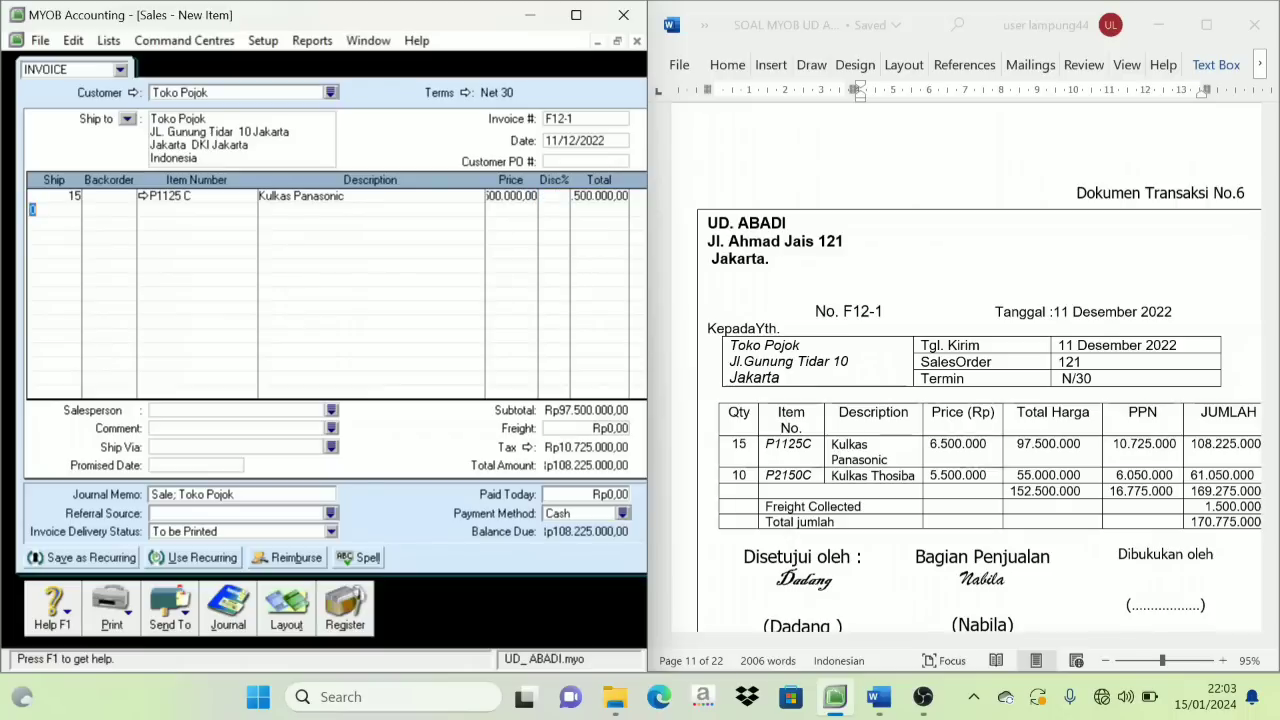
{"action": "type", "text": "10"}
{"action": "key", "text": "Tab"}
{"action": "key", "text": "Tab"}
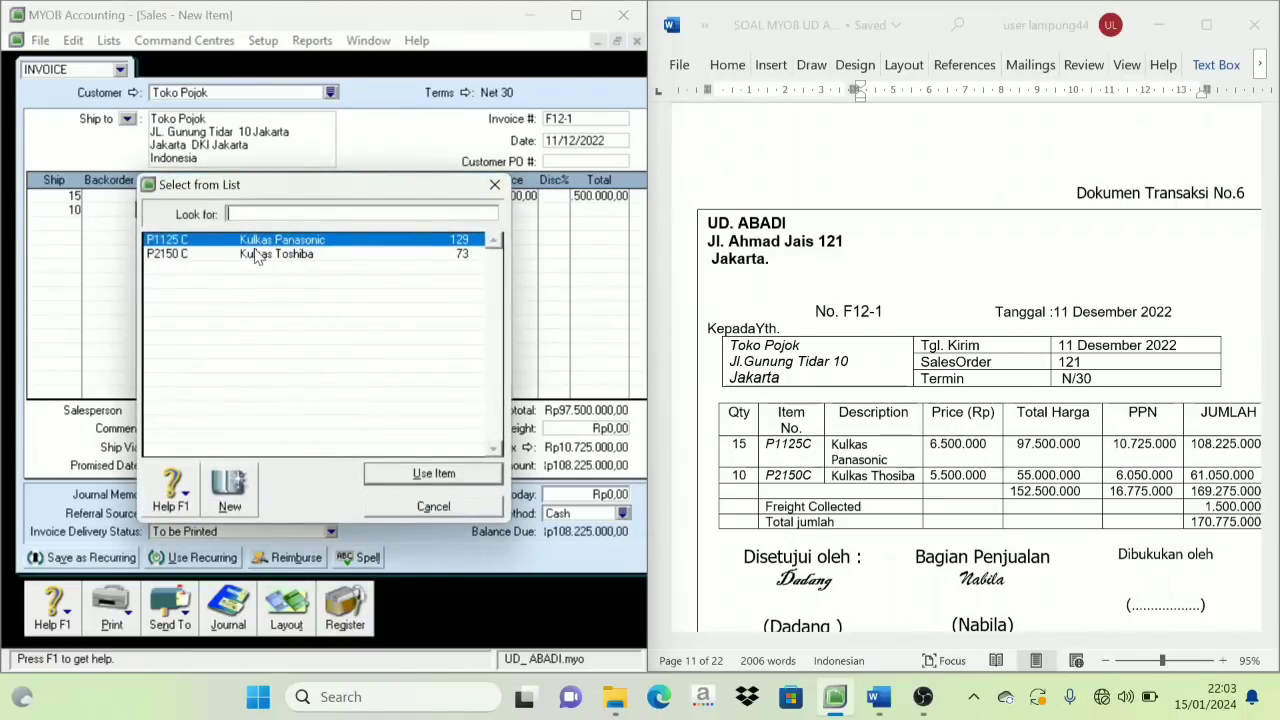
{"action": "double_click", "coordinate": [257, 256]}
{"action": "key", "text": "Tab"}
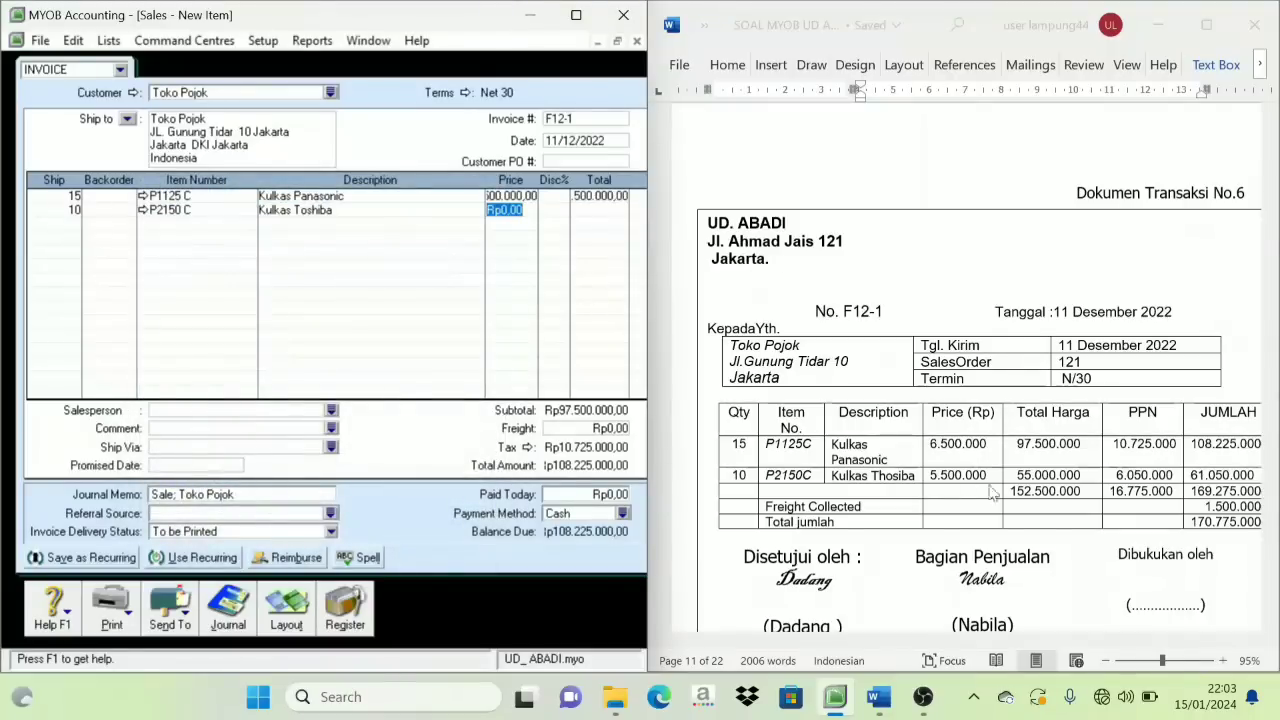
{"action": "type", "text": "5500000"}
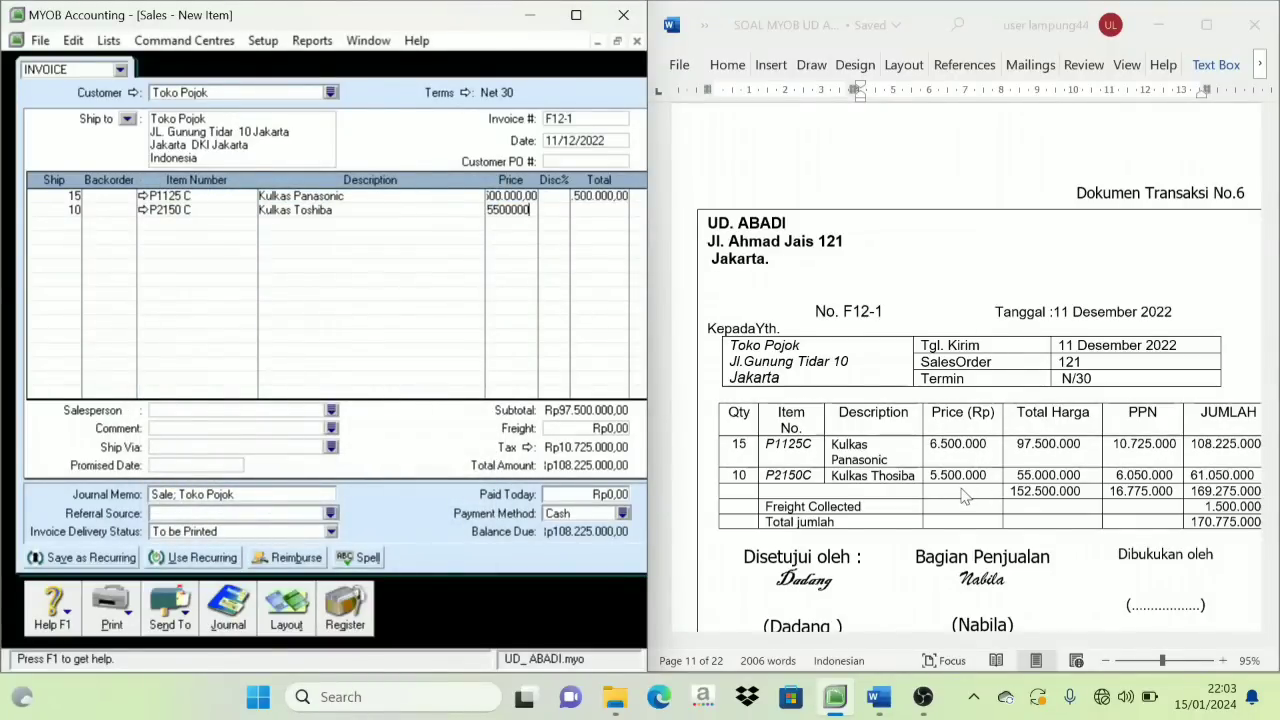
{"action": "key", "text": "Tab"}
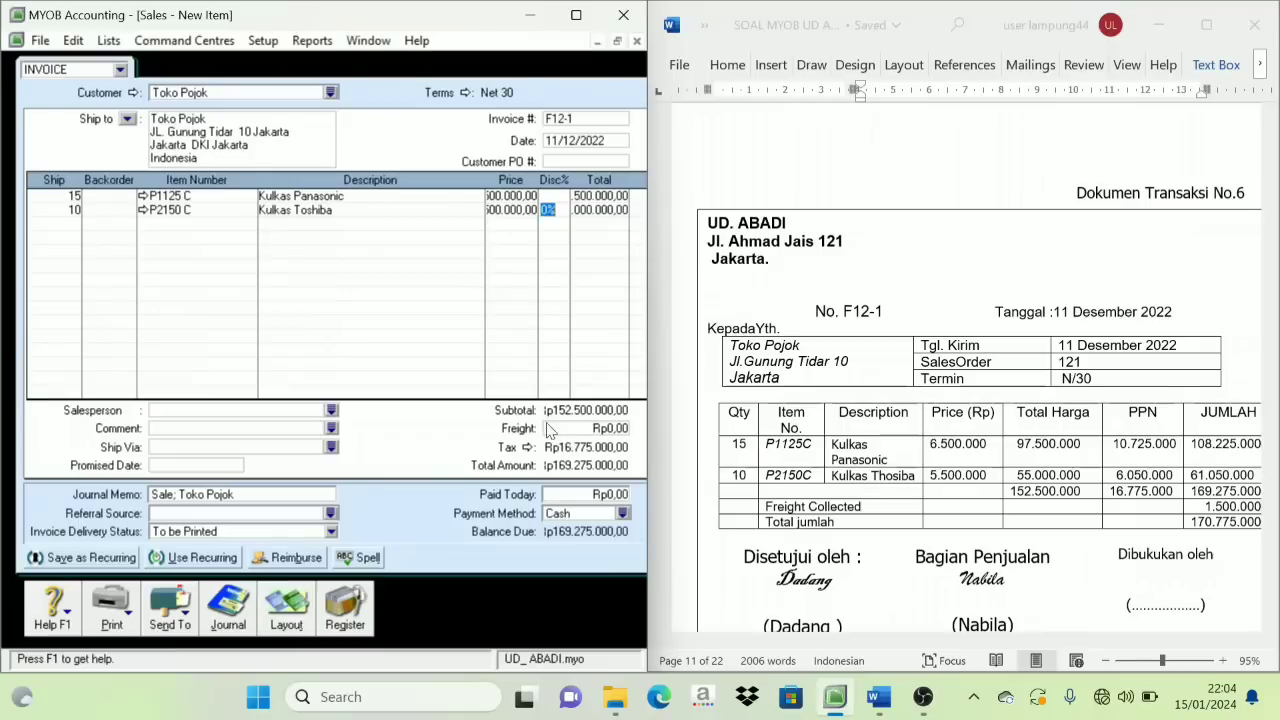
Set the freight to Rp1.500.000, then record invoice F12-1, ignoring all spelling suggestions, and return to the Command Centre
{"action": "left_click", "coordinate": [599, 430]}
{"action": "type", "text": "1500000"}
{"action": "key", "text": "Tab"}
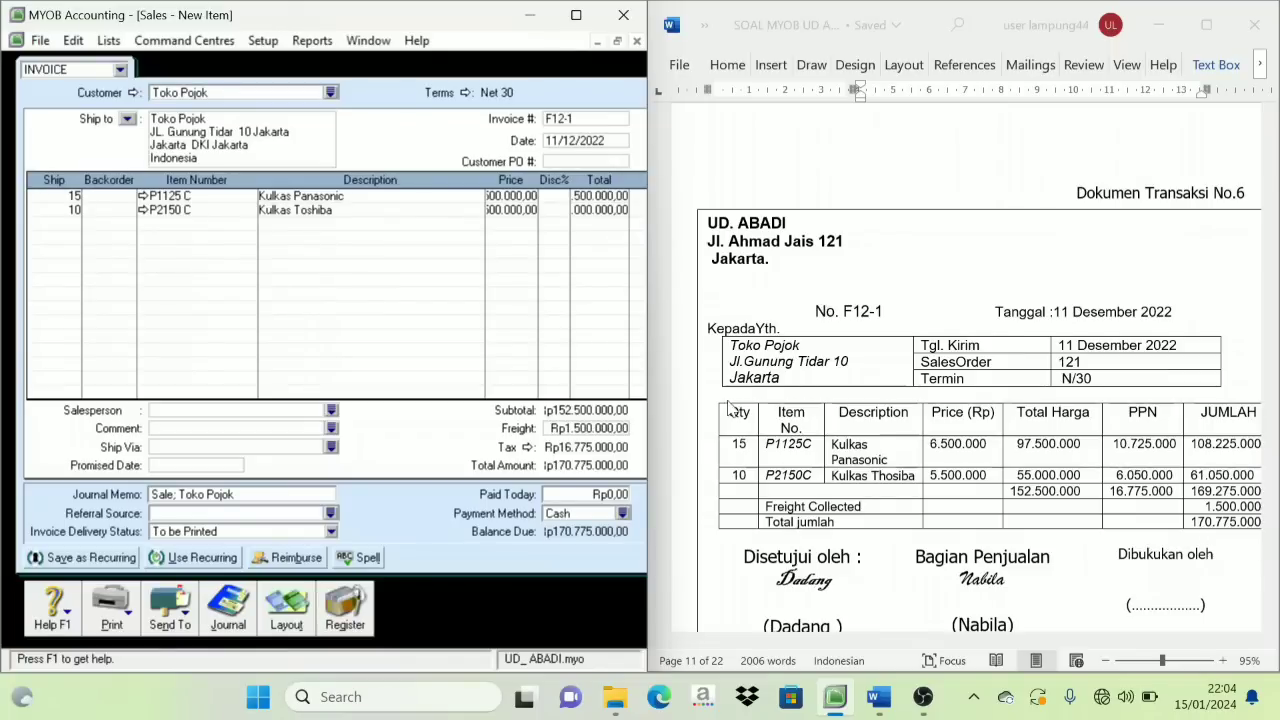
{"action": "left_click_drag", "start_coordinate": [657, 374], "coordinate": [766, 383]}
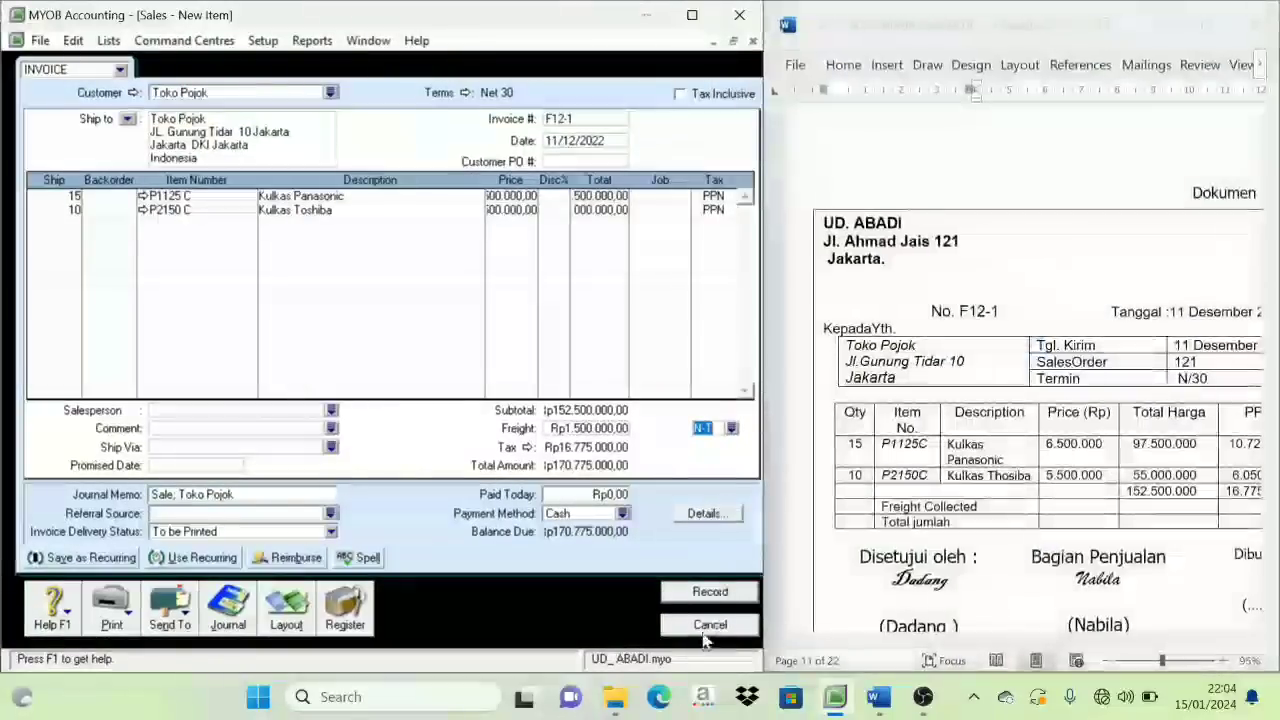
{"action": "left_click", "coordinate": [711, 595]}
{"action": "left_click", "coordinate": [789, 373]}
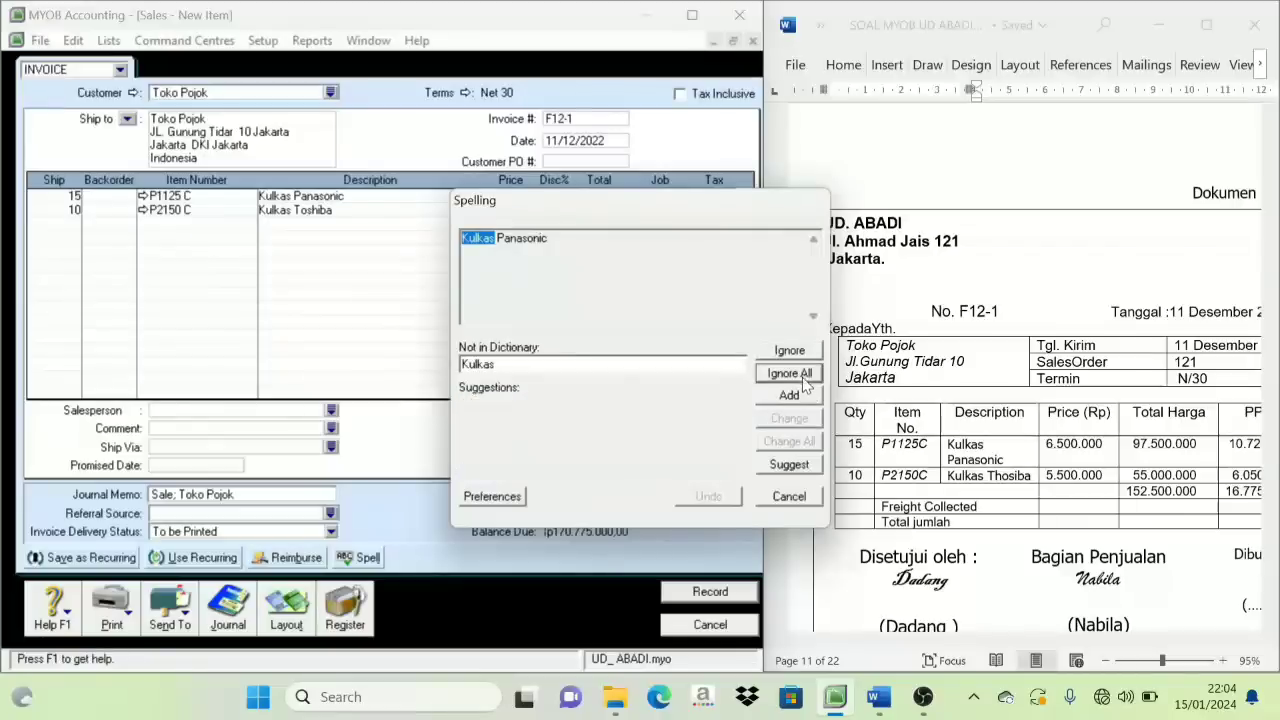
{"action": "left_click", "coordinate": [710, 625]}
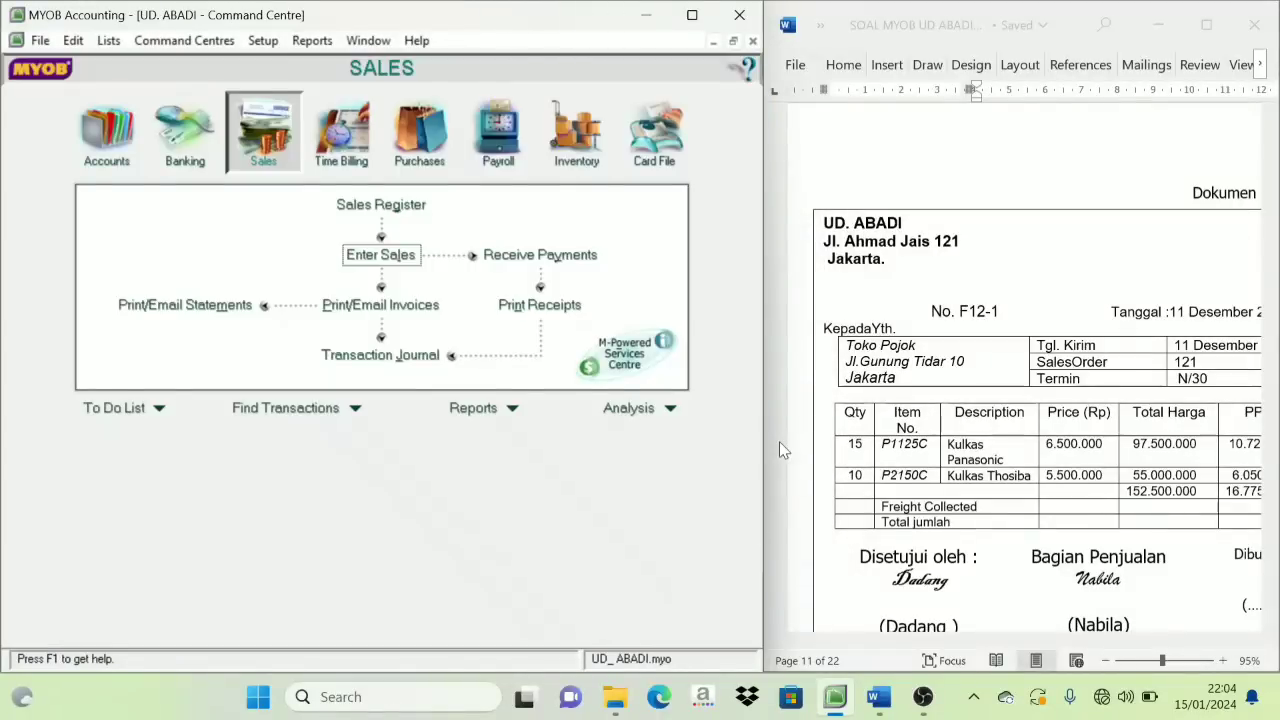
Bring up transaction document No. 7 in Word and start a new MYOB sales invoice for customer Toko Seven
{"action": "left_click_drag", "start_coordinate": [764, 455], "coordinate": [668, 455]}
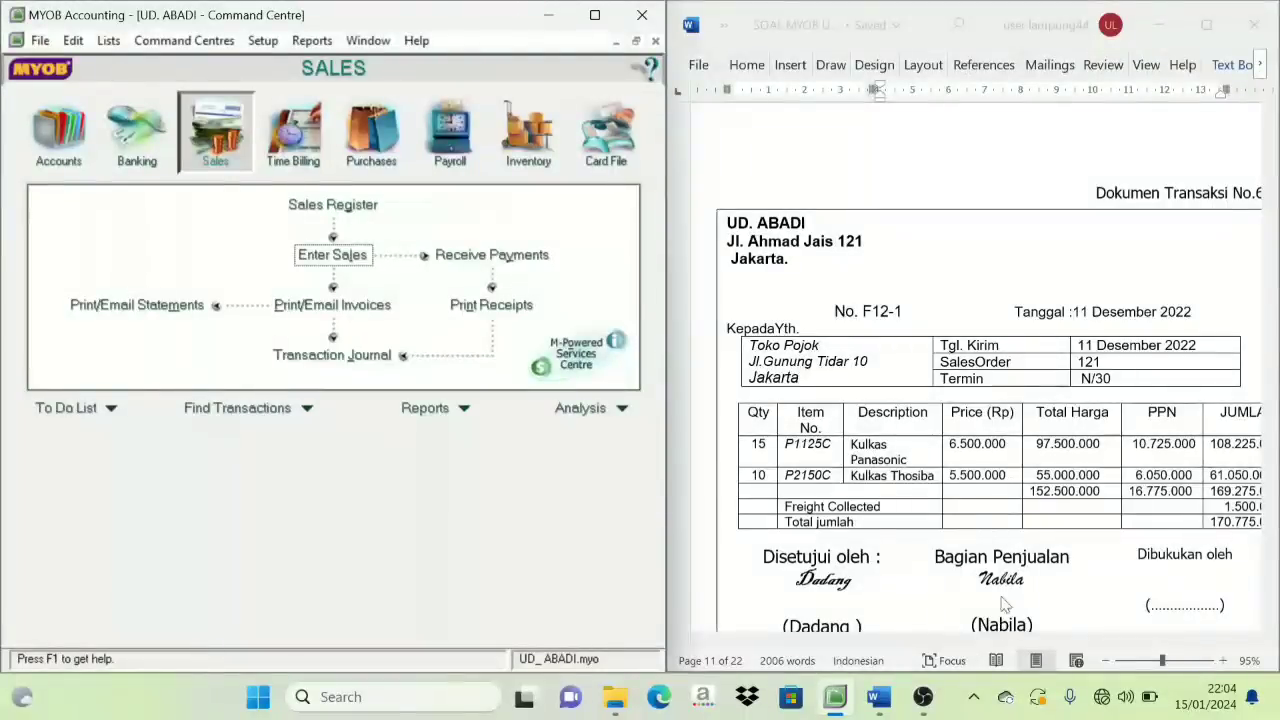
{"action": "scroll", "coordinate": [998, 497], "scroll_direction": "right", "scroll_amount": 2}
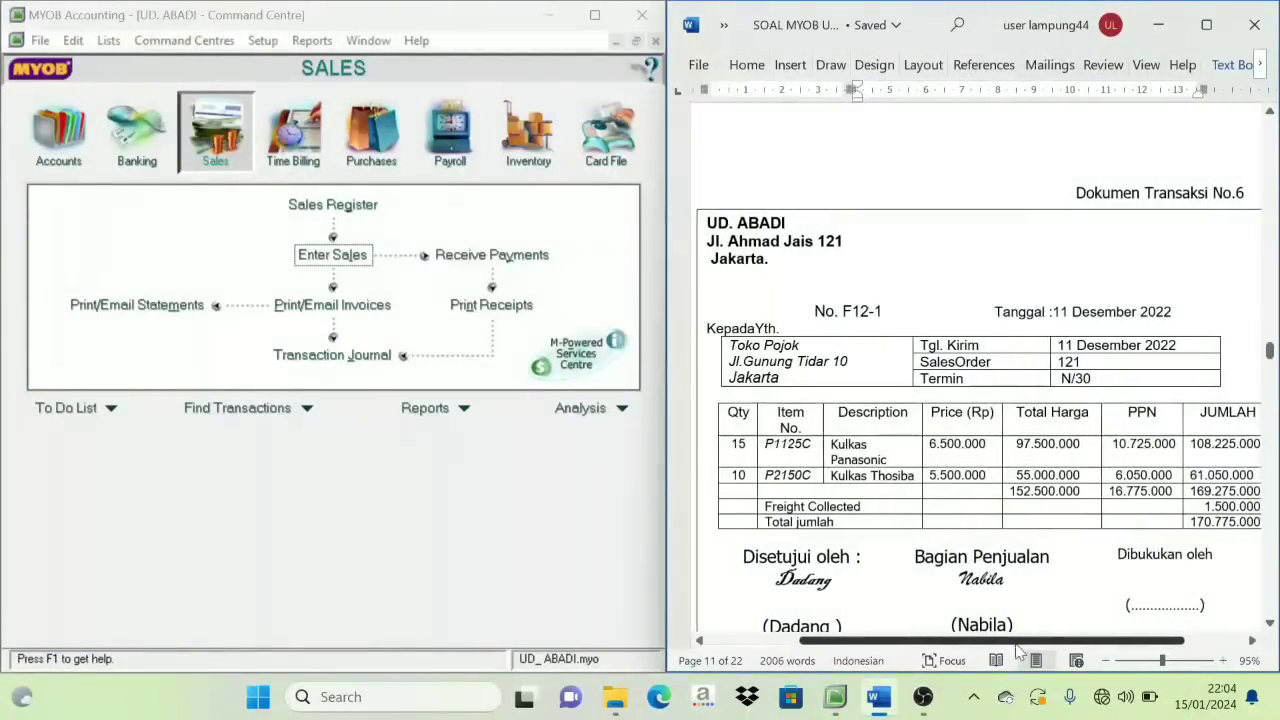
{"action": "scroll", "coordinate": [976, 370], "scroll_direction": "down", "scroll_amount": 10}
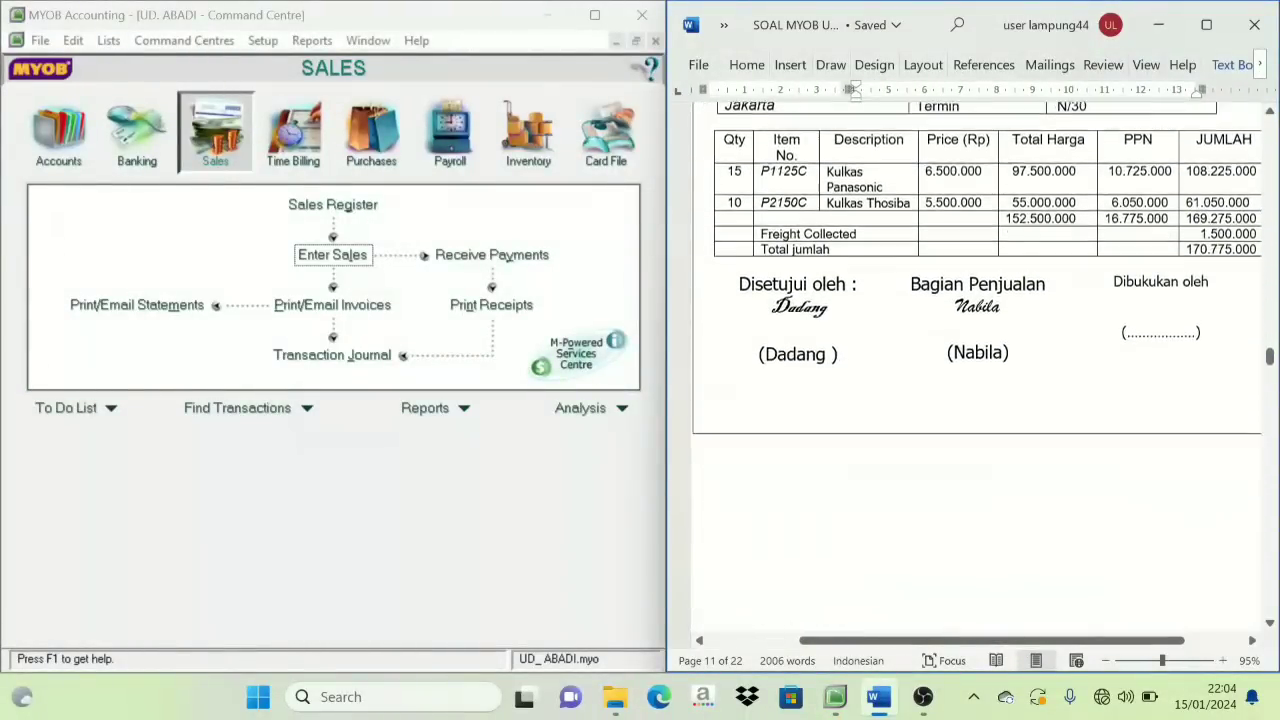
{"action": "scroll", "coordinate": [978, 469], "scroll_direction": "down", "scroll_amount": 5}
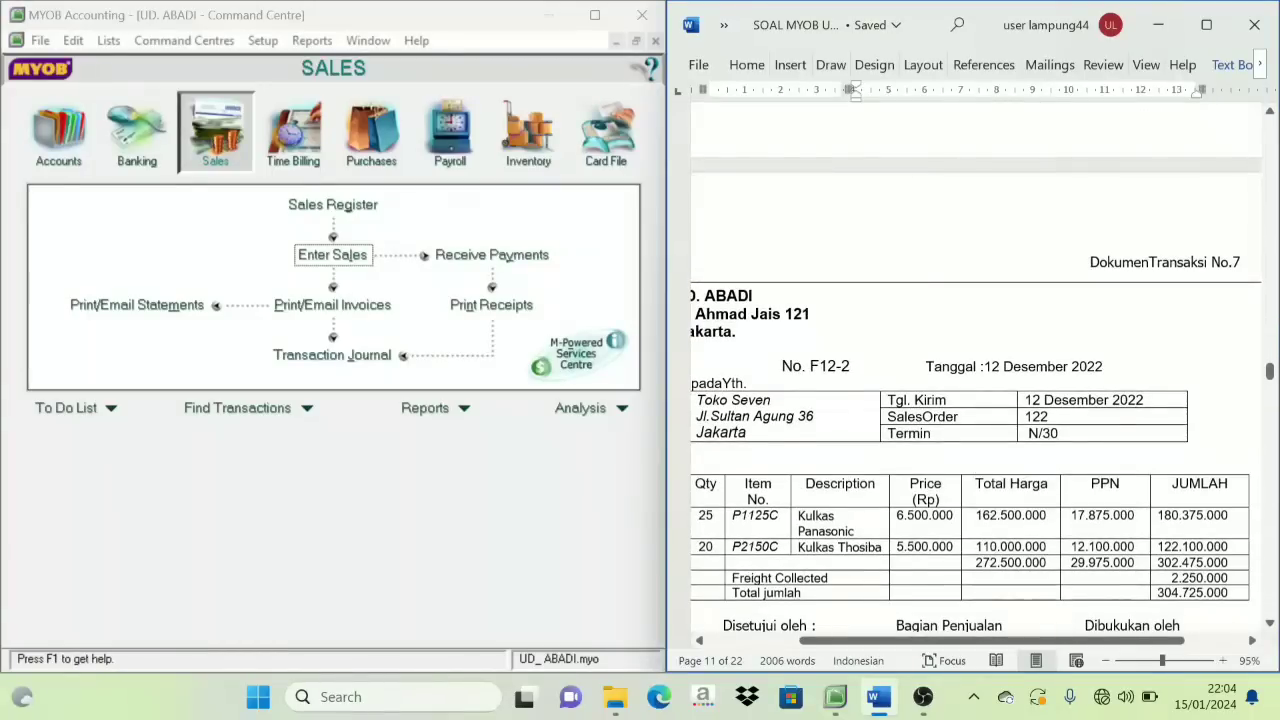
{"action": "left_click_drag", "start_coordinate": [1008, 645], "coordinate": [994, 645]}
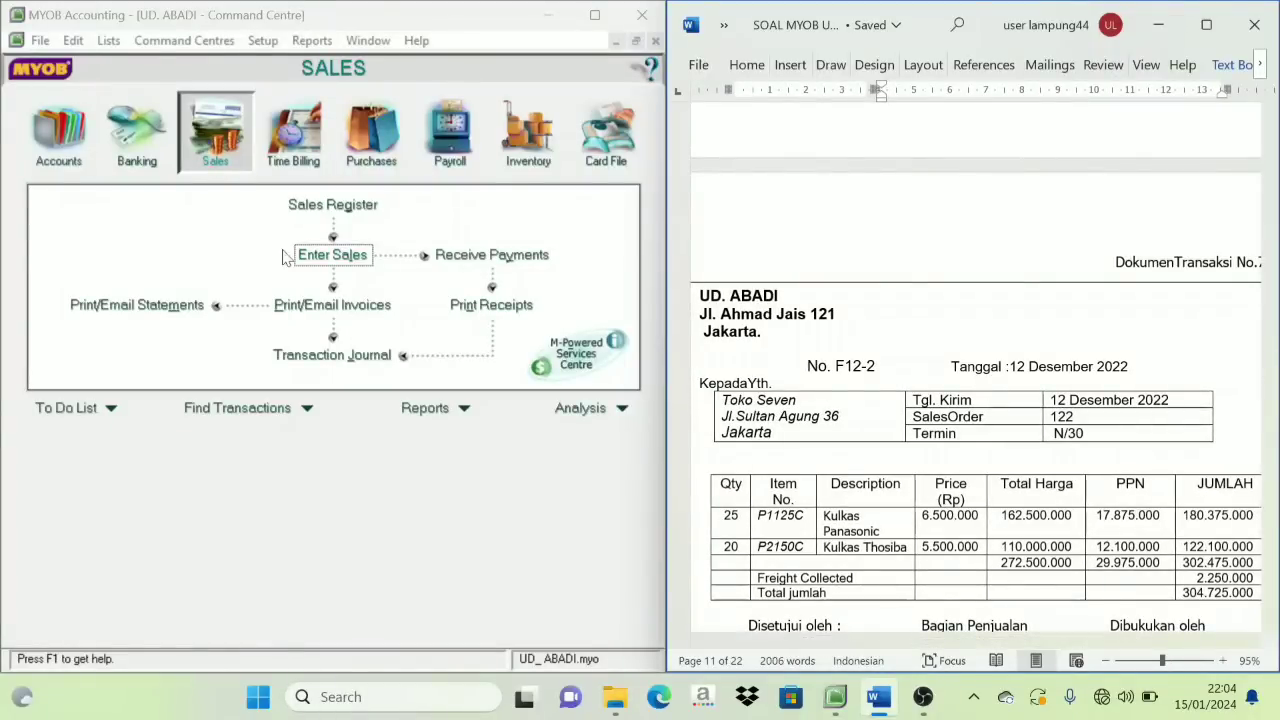
{"action": "left_click", "coordinate": [343, 256]}
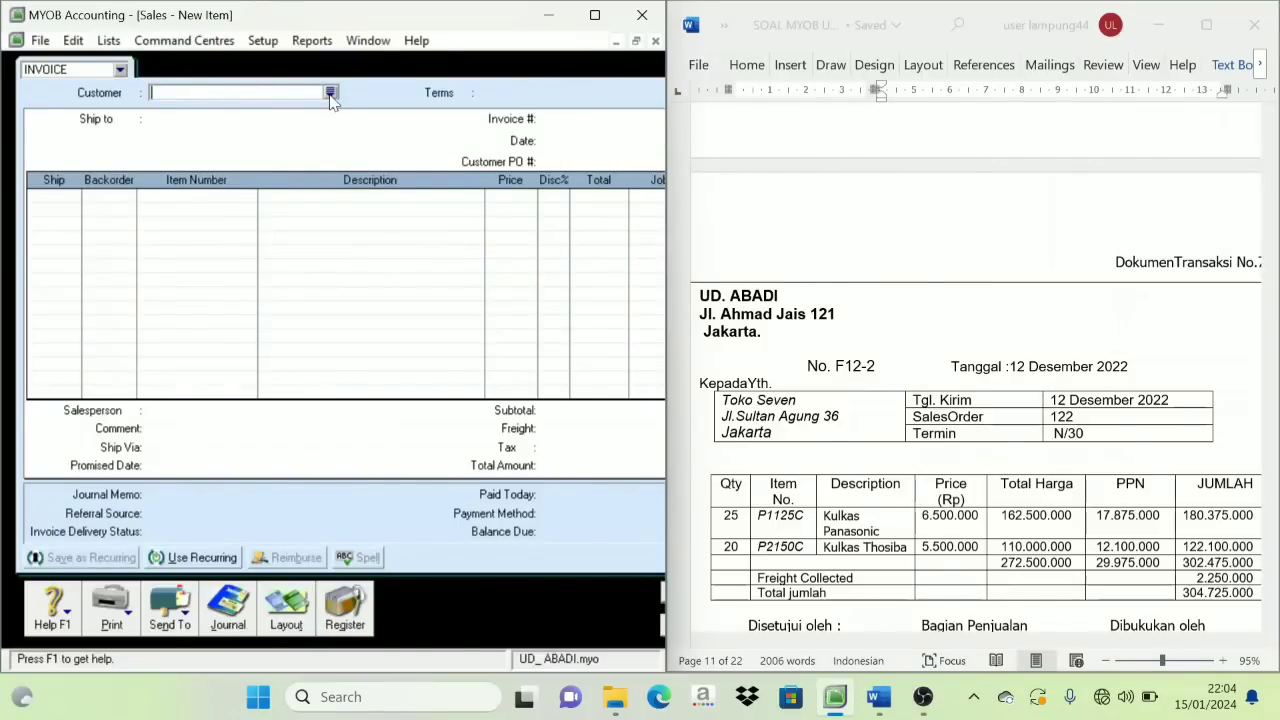
{"action": "left_click", "coordinate": [330, 93]}
{"action": "left_click", "coordinate": [145, 283]}
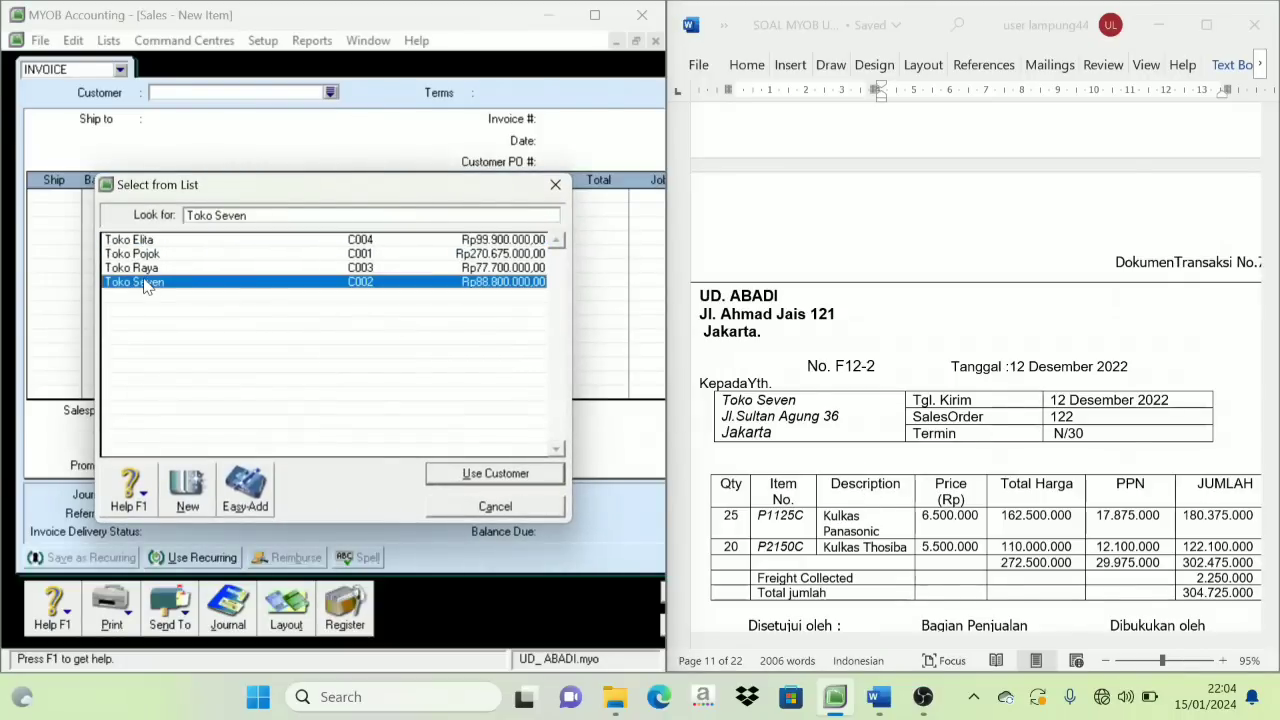
{"action": "left_click", "coordinate": [495, 474]}
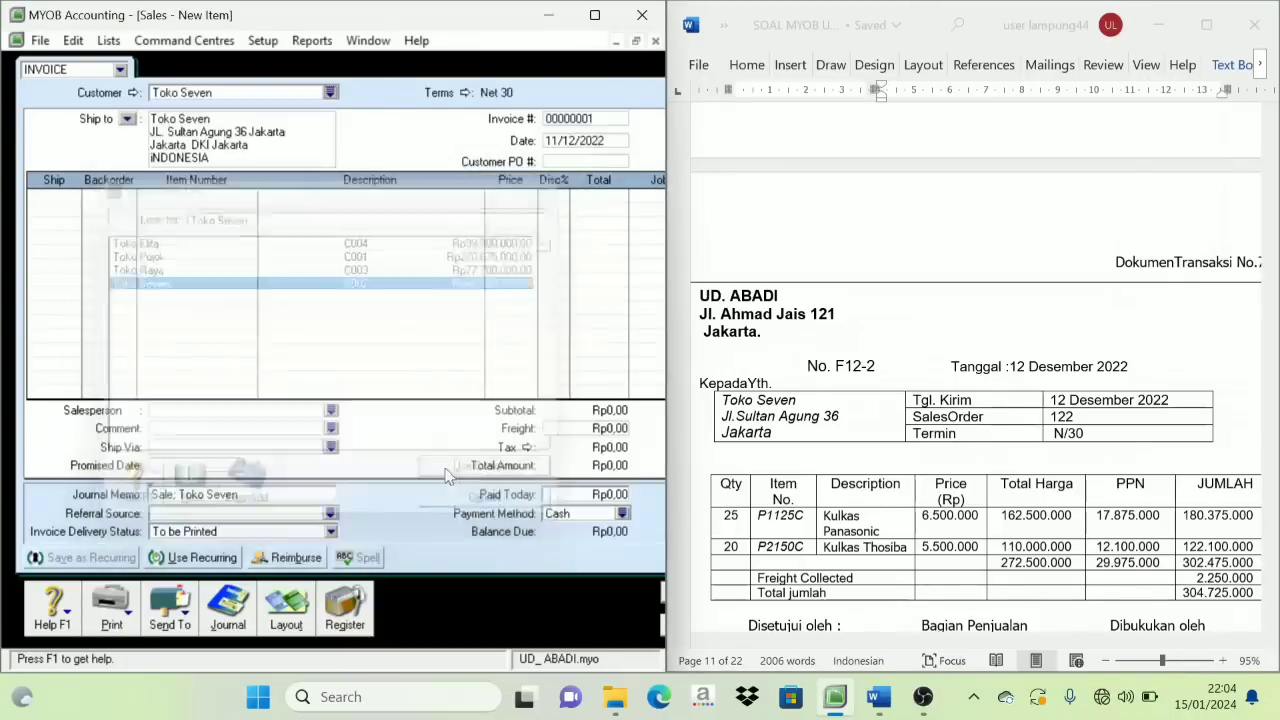
Set the Toko Seven invoice's number to F12-2 and its date to 12/12/2022
{"action": "left_click", "coordinate": [553, 121]}
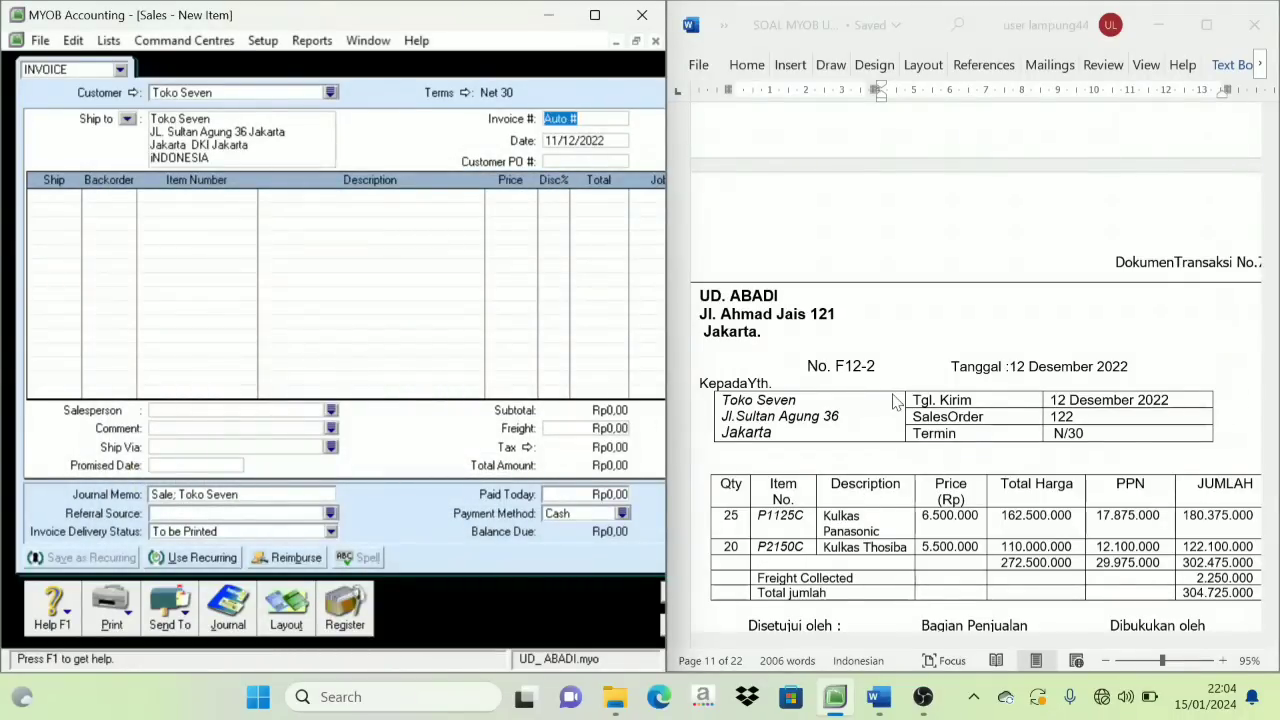
{"action": "type", "text": "F12-2"}
{"action": "key", "text": "Tab"}
{"action": "type", "text": "12/12/"}
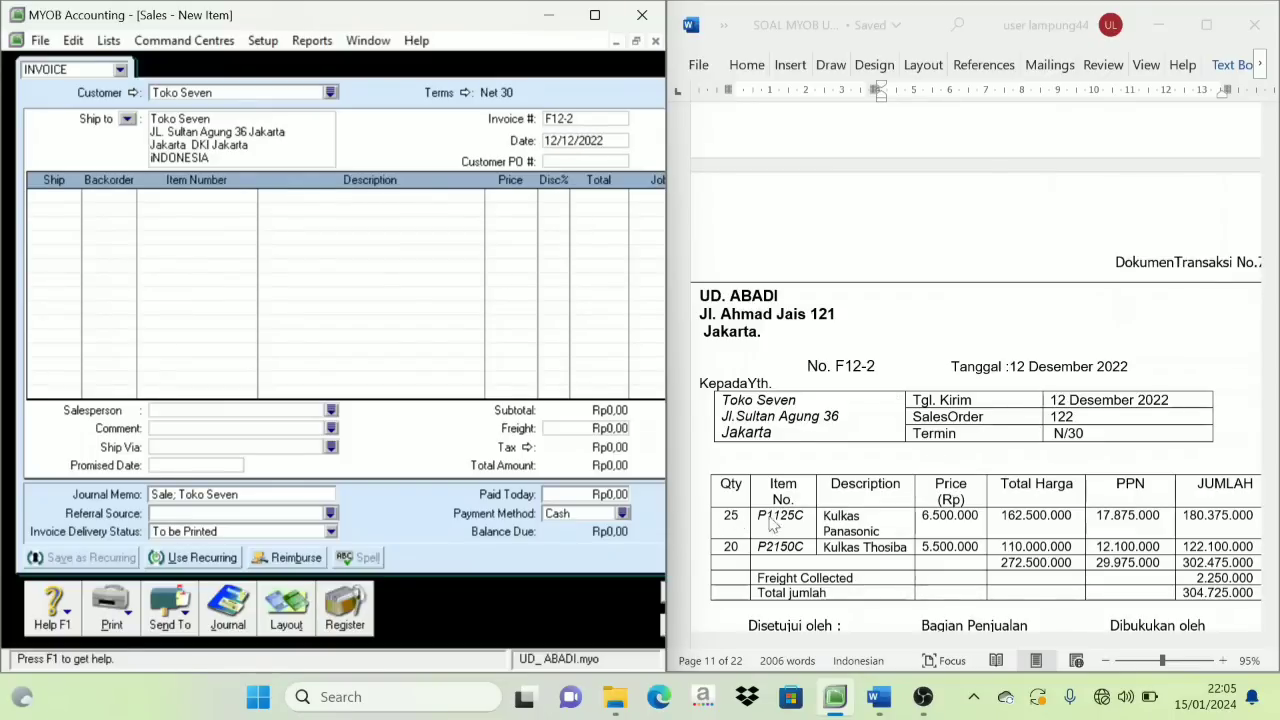
Add a Toko Seven invoice line for 25 units of P1125 C Kulkas Panasonic at Rp6.500.000 each
{"action": "scroll", "coordinate": [903, 472], "scroll_direction": "down", "scroll_amount": 2}
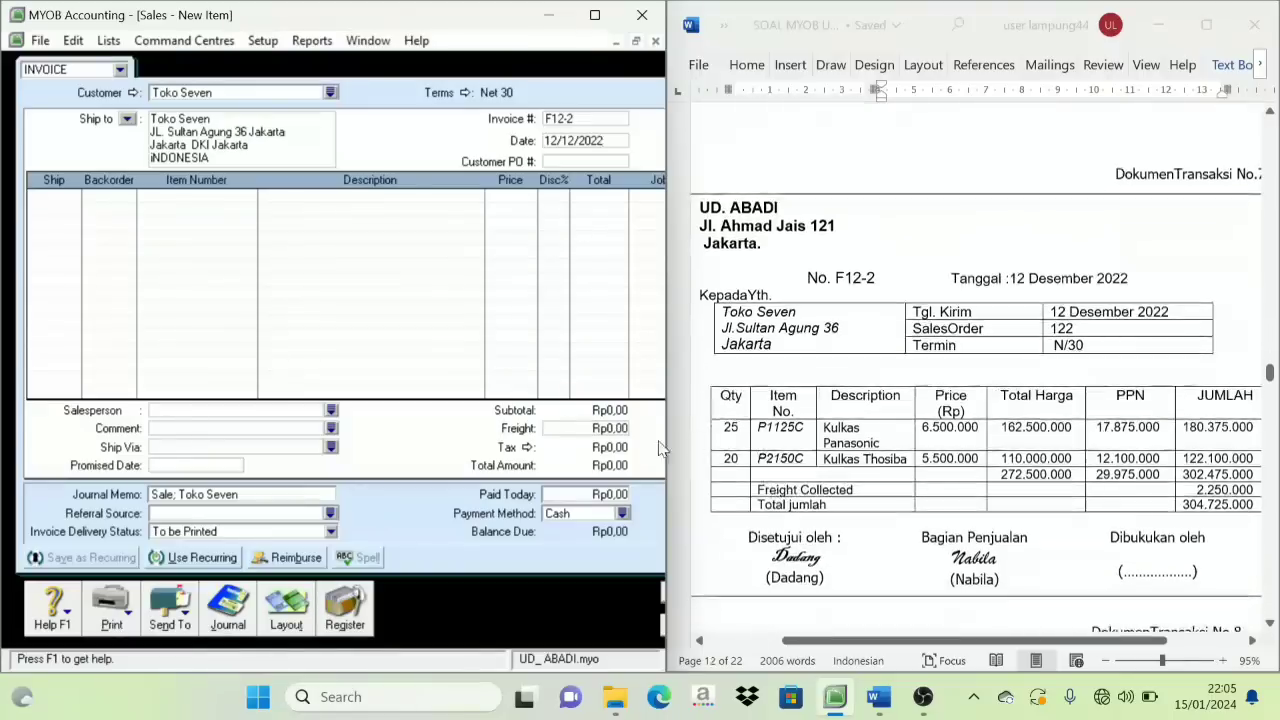
{"action": "left_click", "coordinate": [34, 196]}
{"action": "type", "text": "25"}
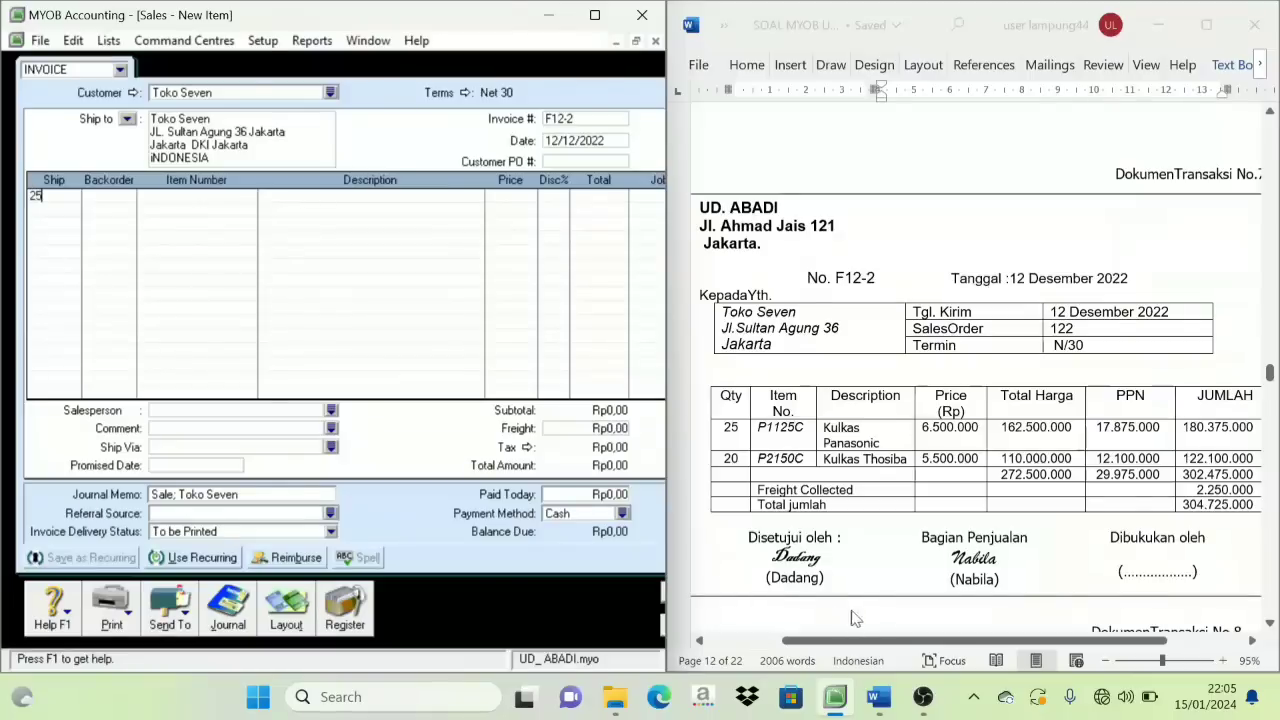
{"action": "key", "text": "Tab"}
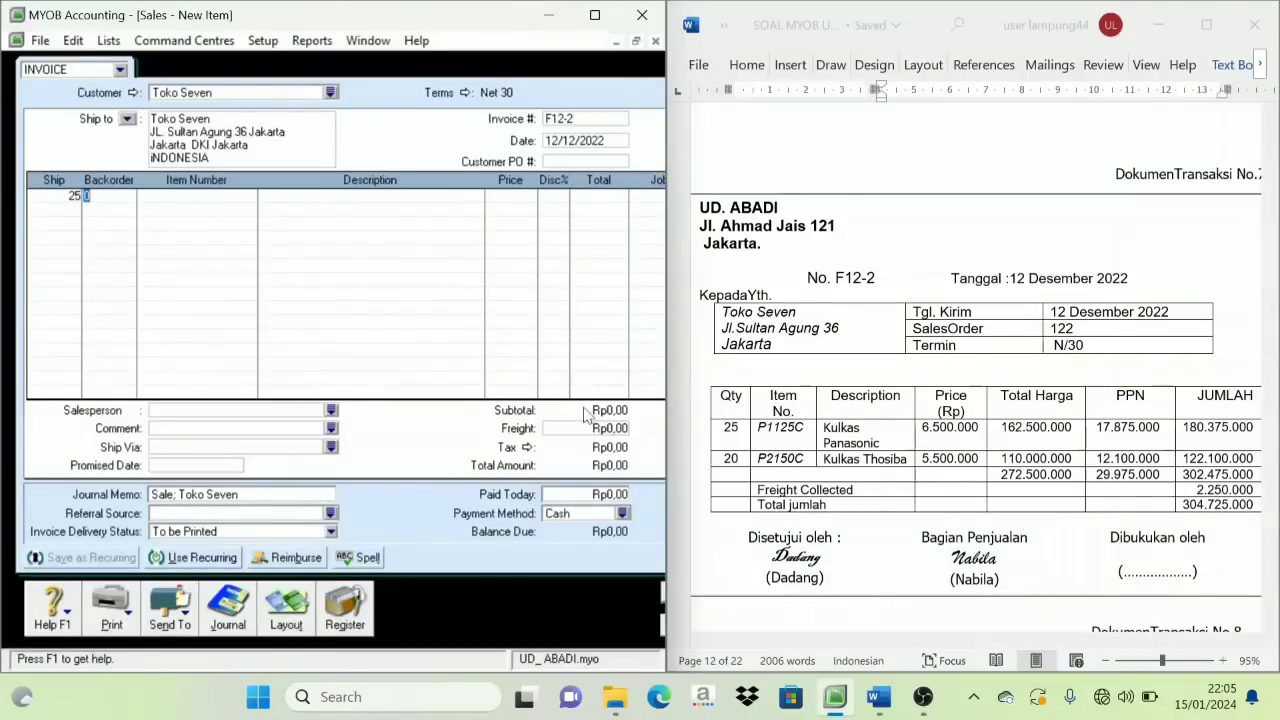
{"action": "key", "text": "Tab"}
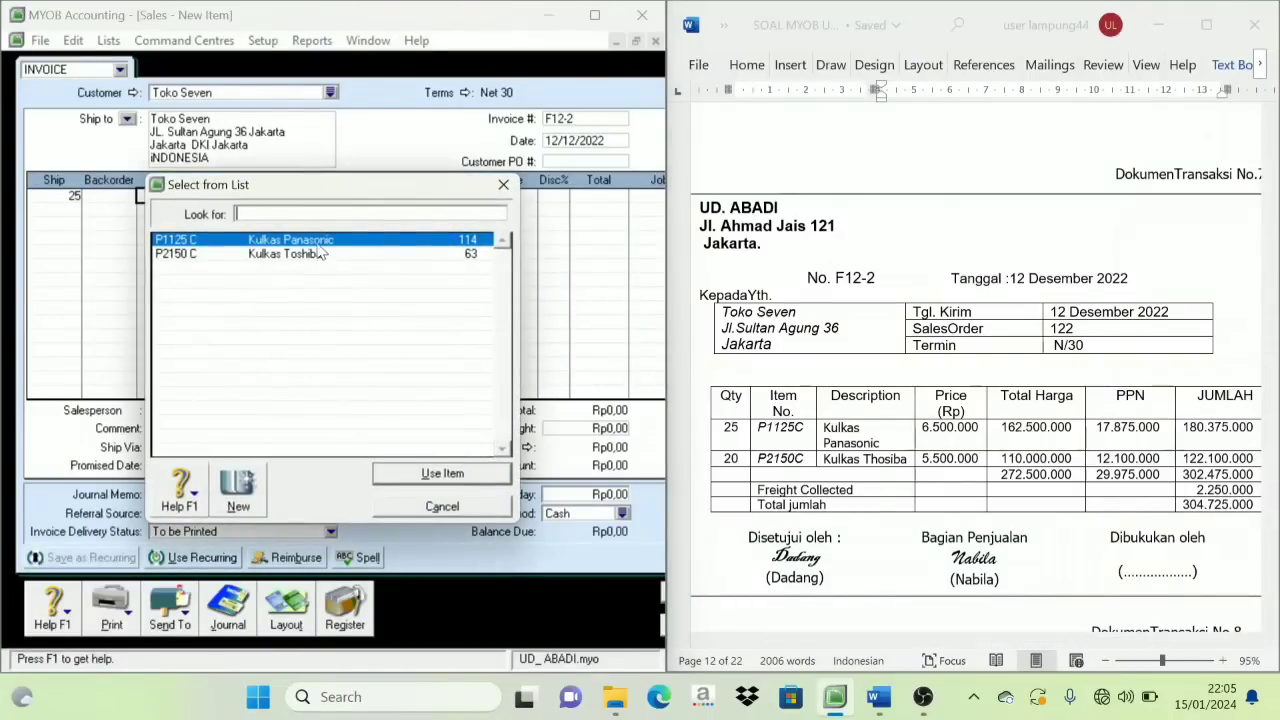
{"action": "left_click", "coordinate": [443, 474]}
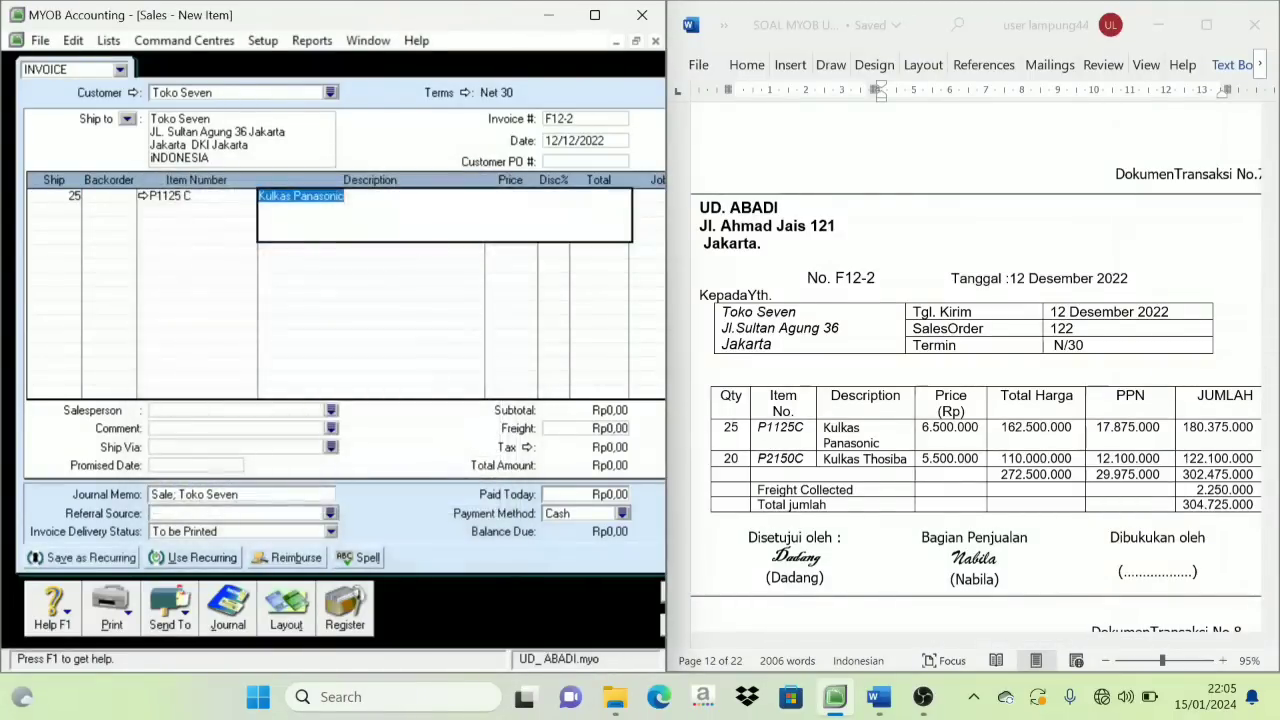
{"action": "key", "text": "Tab"}
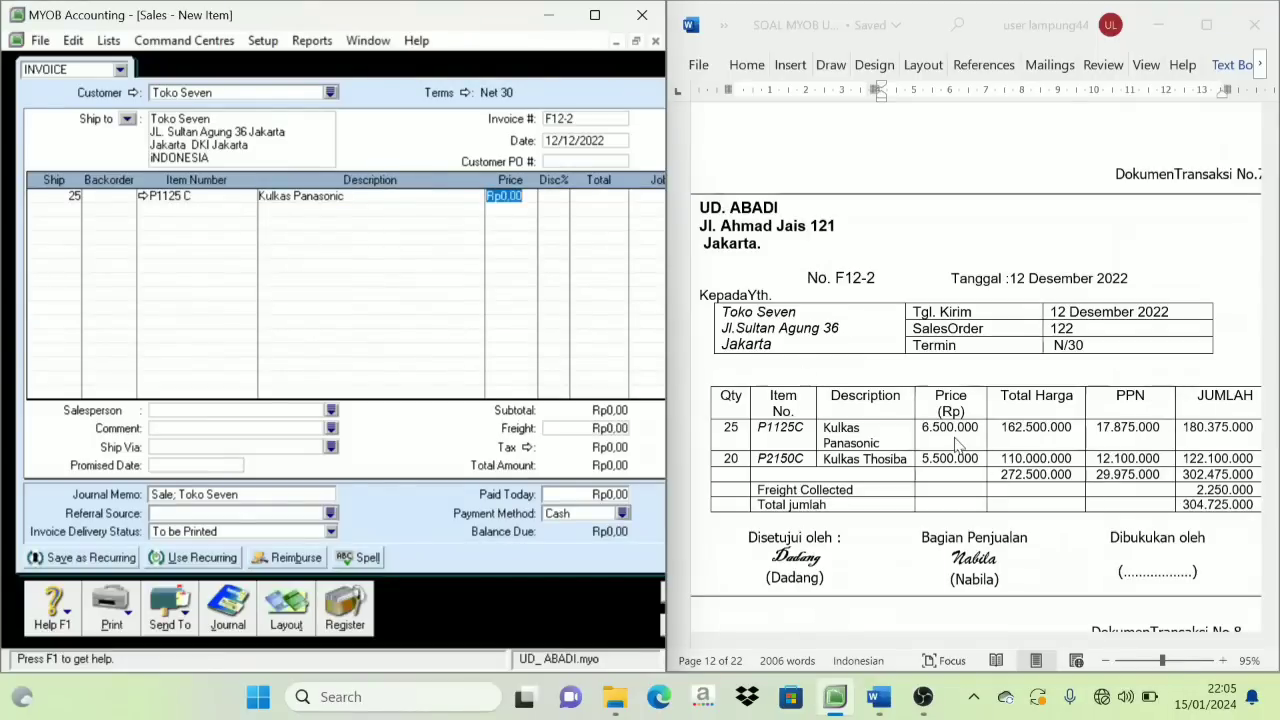
{"action": "type", "text": "6500000"}
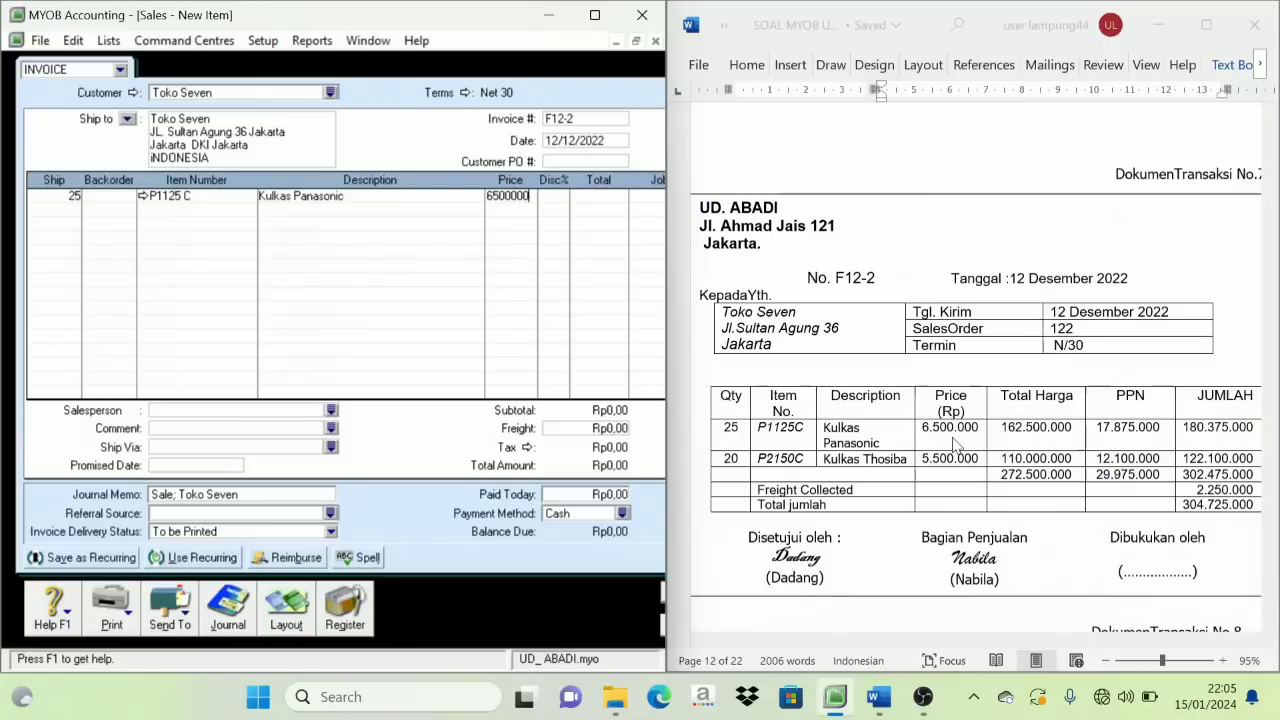
{"action": "key", "text": "Tab"}
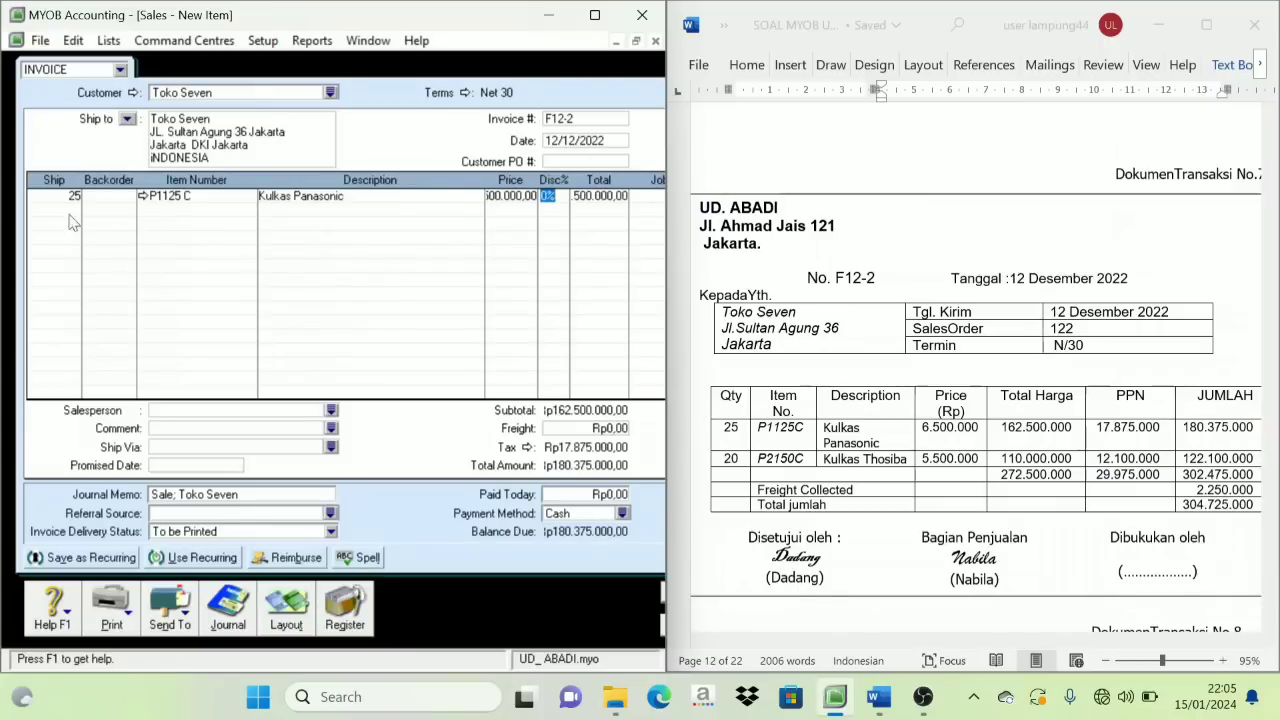
Add a second Toko Seven invoice line for 20 units of P2150 C Kulkas Toshiba at Rp5.500.000 each
{"action": "key", "text": "Tab"}
{"action": "key", "text": "Tab"}
{"action": "key", "text": "Tab"}
{"action": "key", "text": "Tab"}
{"action": "type", "text": "20"}
{"action": "key", "text": "Tab"}
{"action": "key", "text": "Tab"}
{"action": "key", "text": "Tab"}
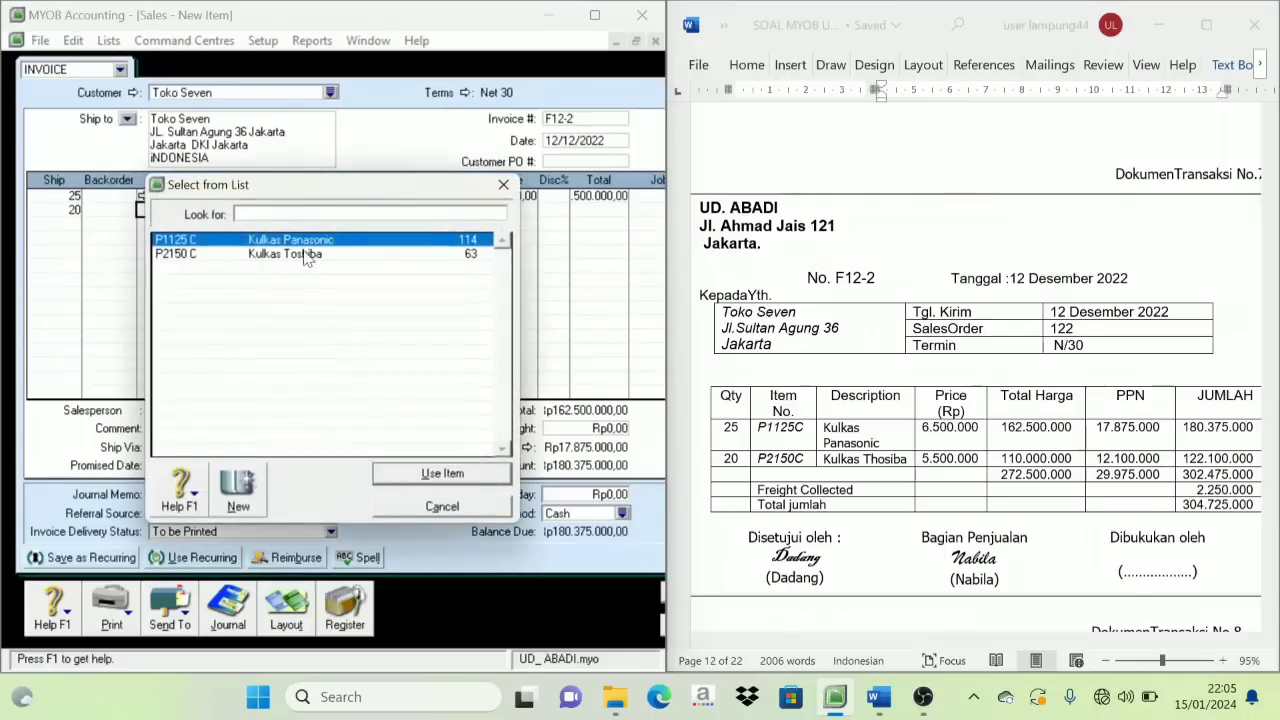
{"action": "left_click", "coordinate": [306, 254]}
{"action": "left_click", "coordinate": [445, 473]}
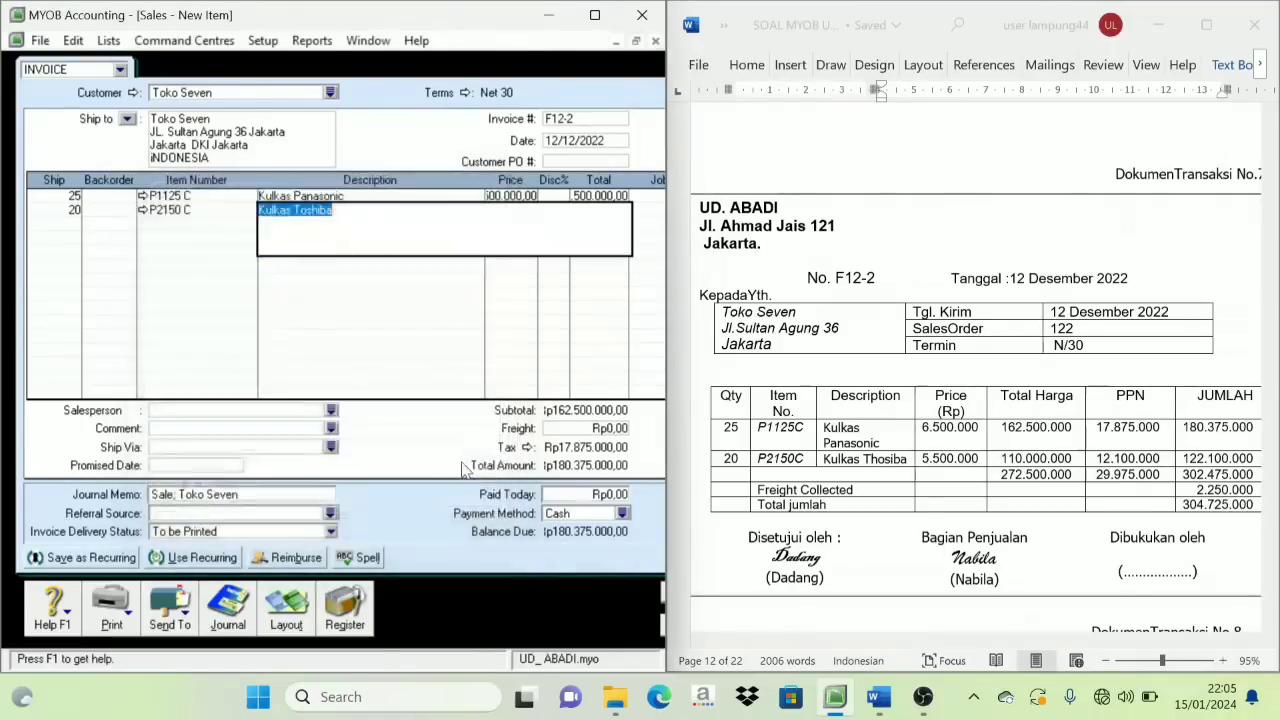
{"action": "key", "text": "Tab"}
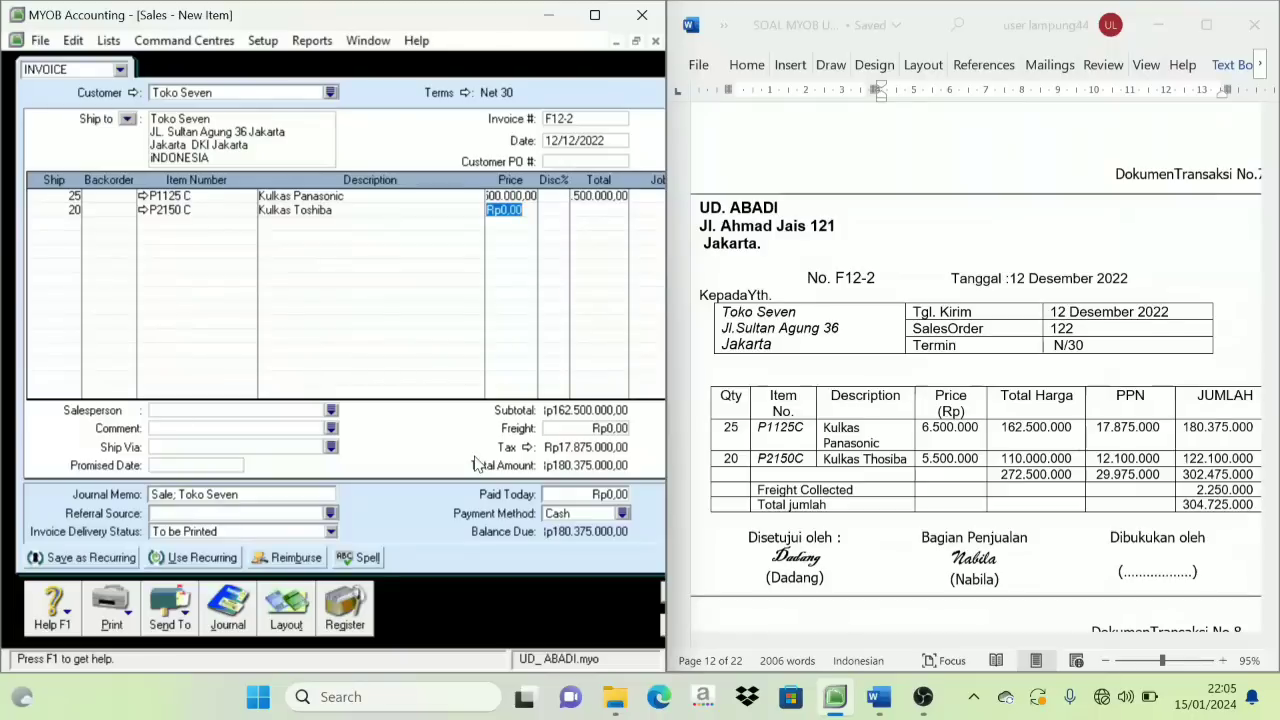
{"action": "type", "text": "5500000"}
{"action": "key", "text": "Tab"}
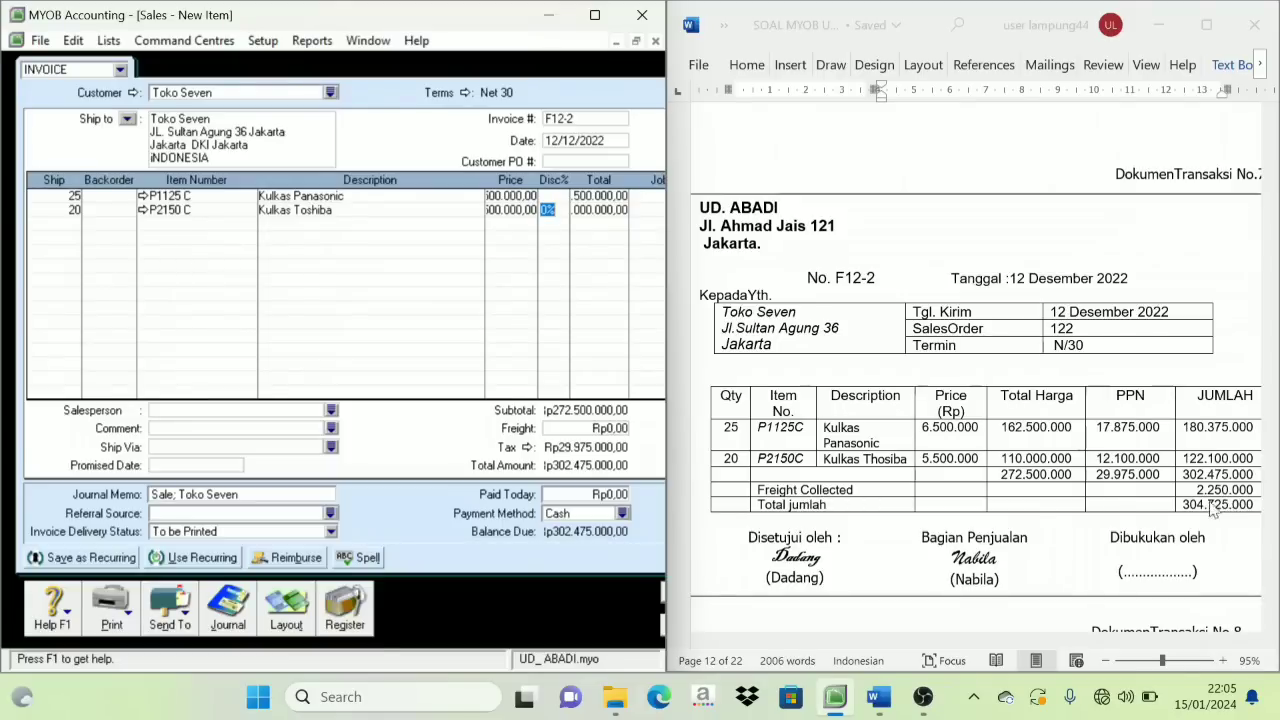
Set the Toko Seven invoice's freight to Rp2.250.000, then record the invoice and close the sales entry
{"action": "left_click", "coordinate": [603, 430]}
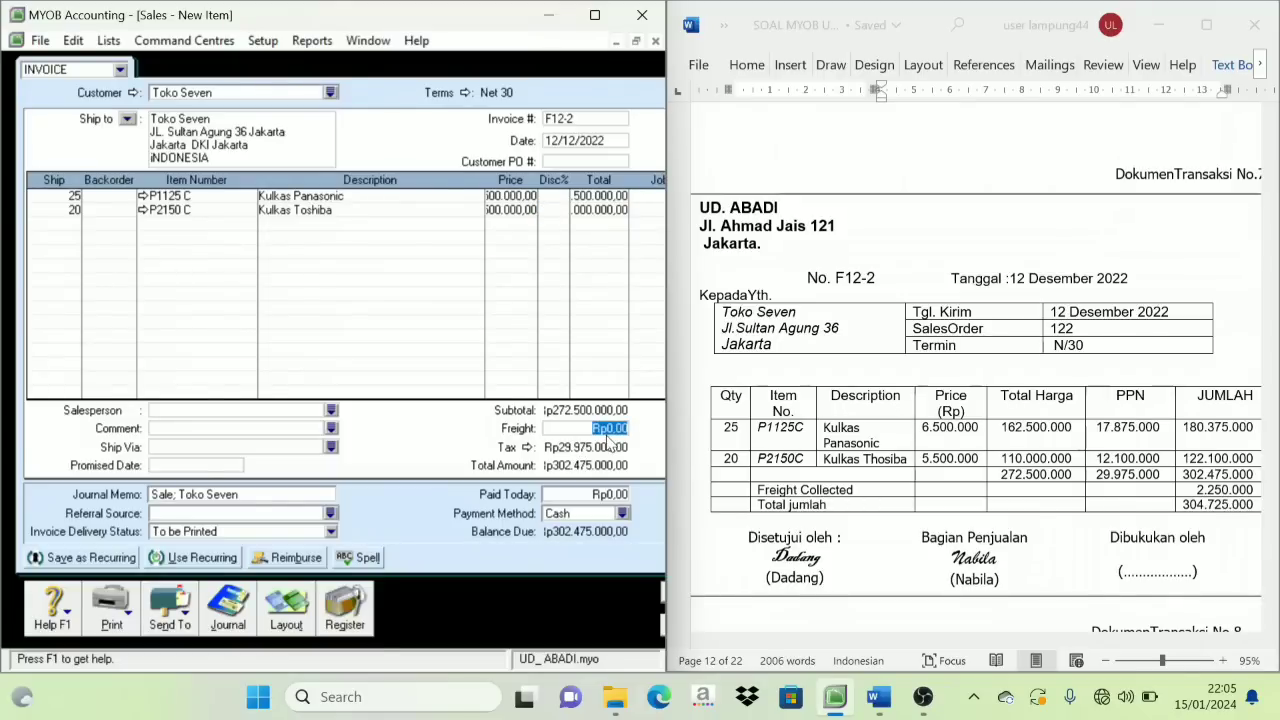
{"action": "type", "text": "2.250.00"}
{"action": "key", "text": "Tab"}
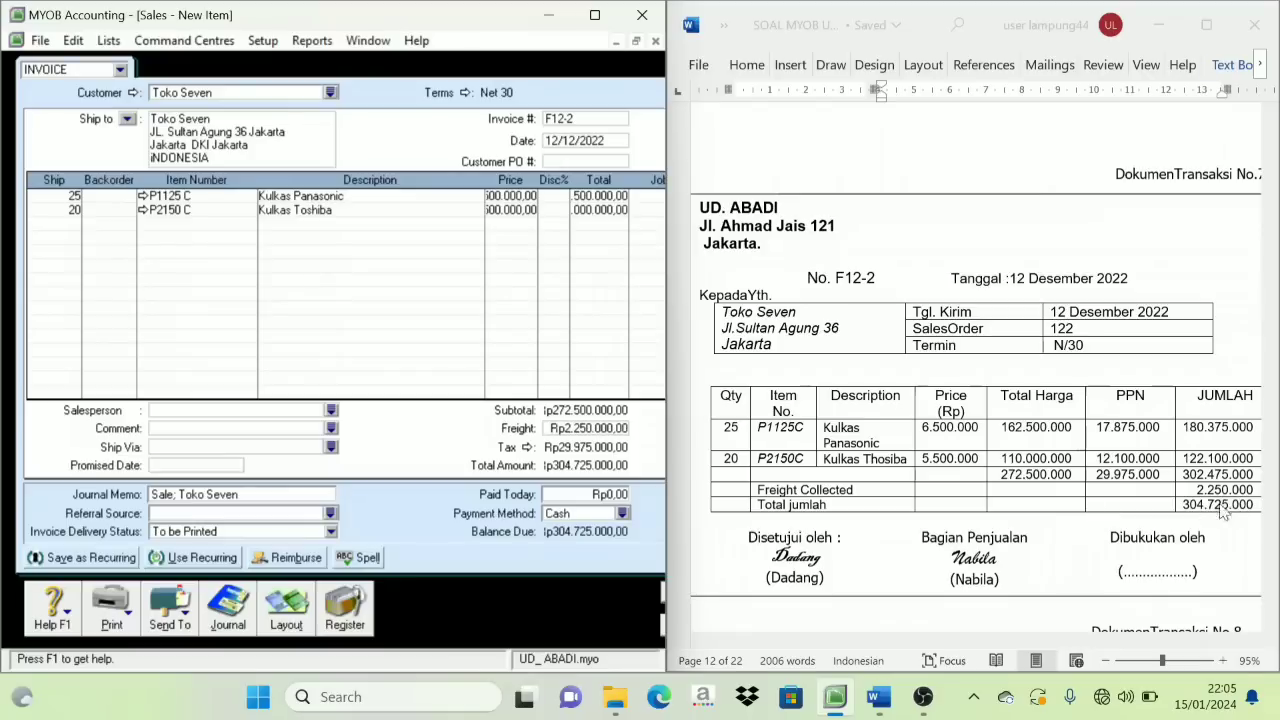
{"action": "left_click_drag", "start_coordinate": [668, 390], "coordinate": [773, 407]}
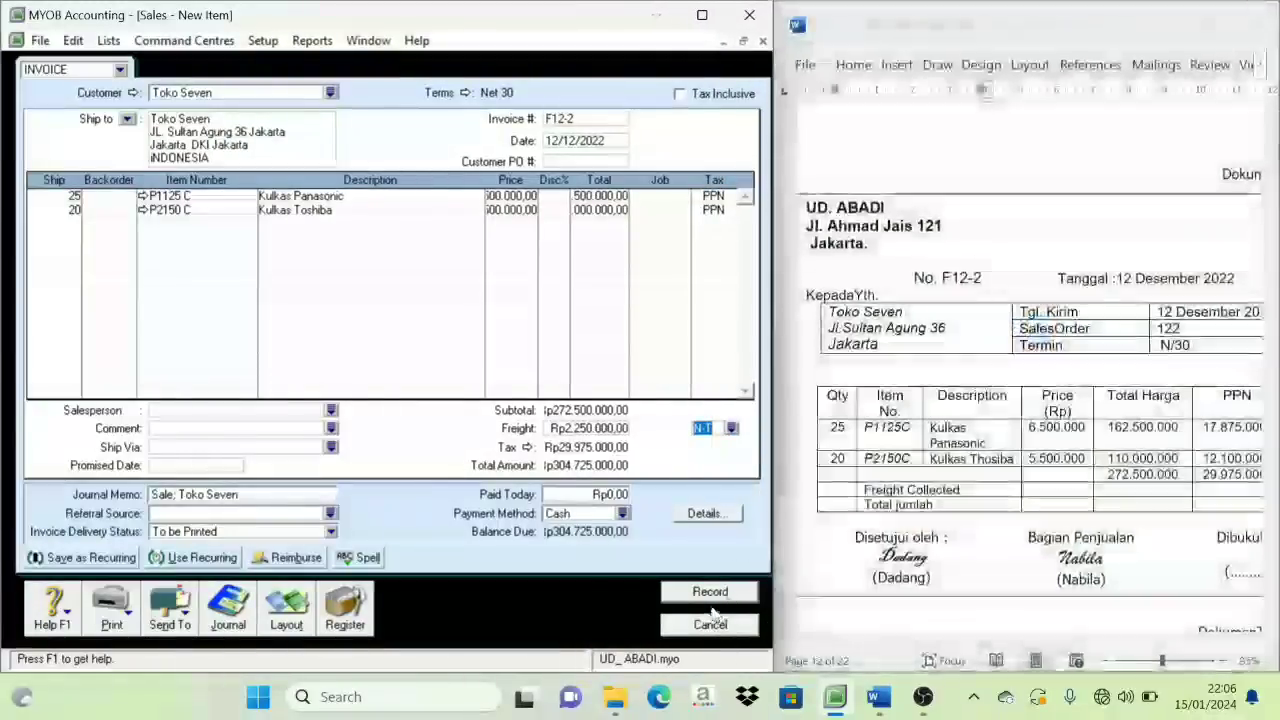
{"action": "left_click", "coordinate": [709, 598]}
{"action": "left_click", "coordinate": [798, 375]}
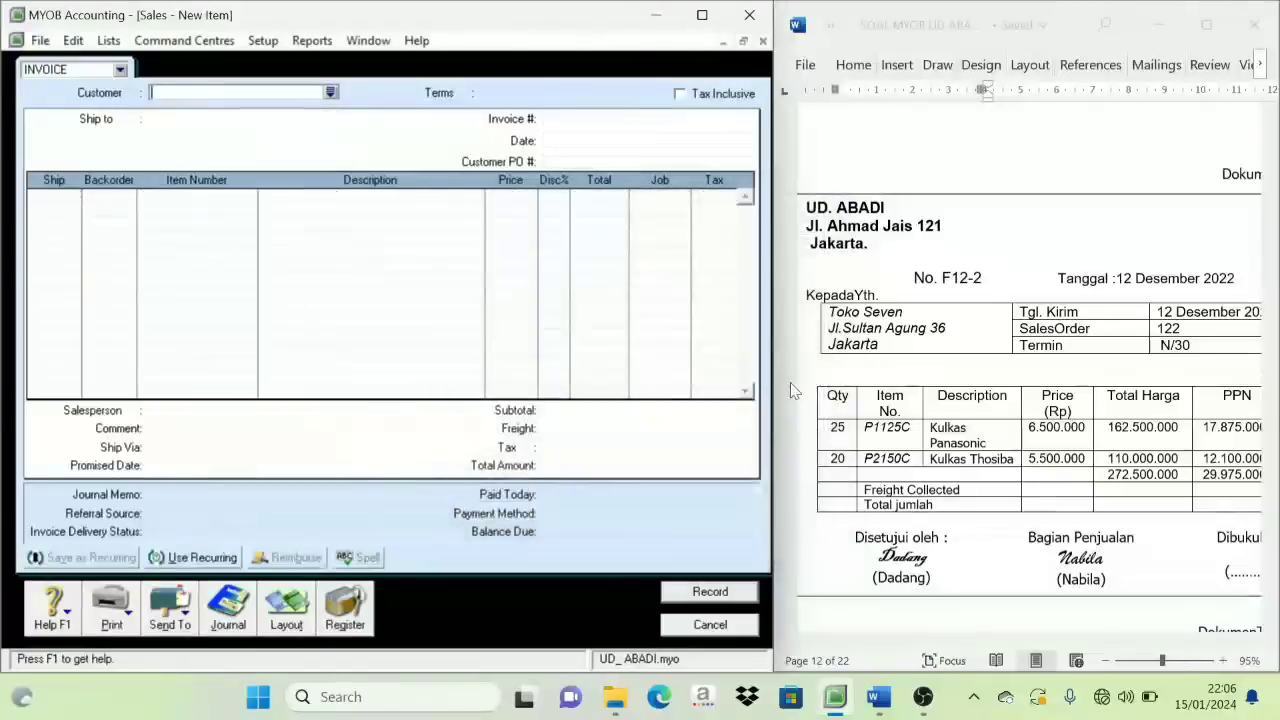
{"action": "left_click", "coordinate": [710, 624]}
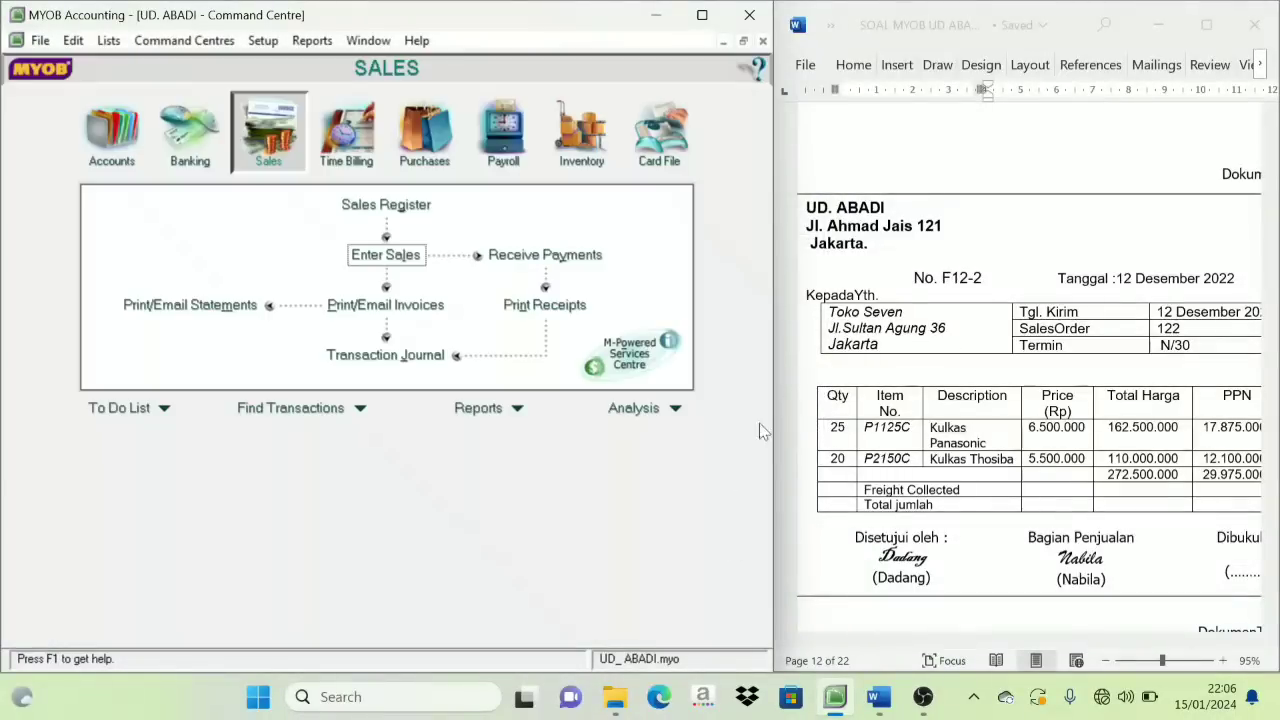
Bring up transaction document No. 8 in Word and start a MYOB Spend Money entry paid from account 1-1200 Petty Cash
{"action": "left_click_drag", "start_coordinate": [770, 372], "coordinate": [661, 404]}
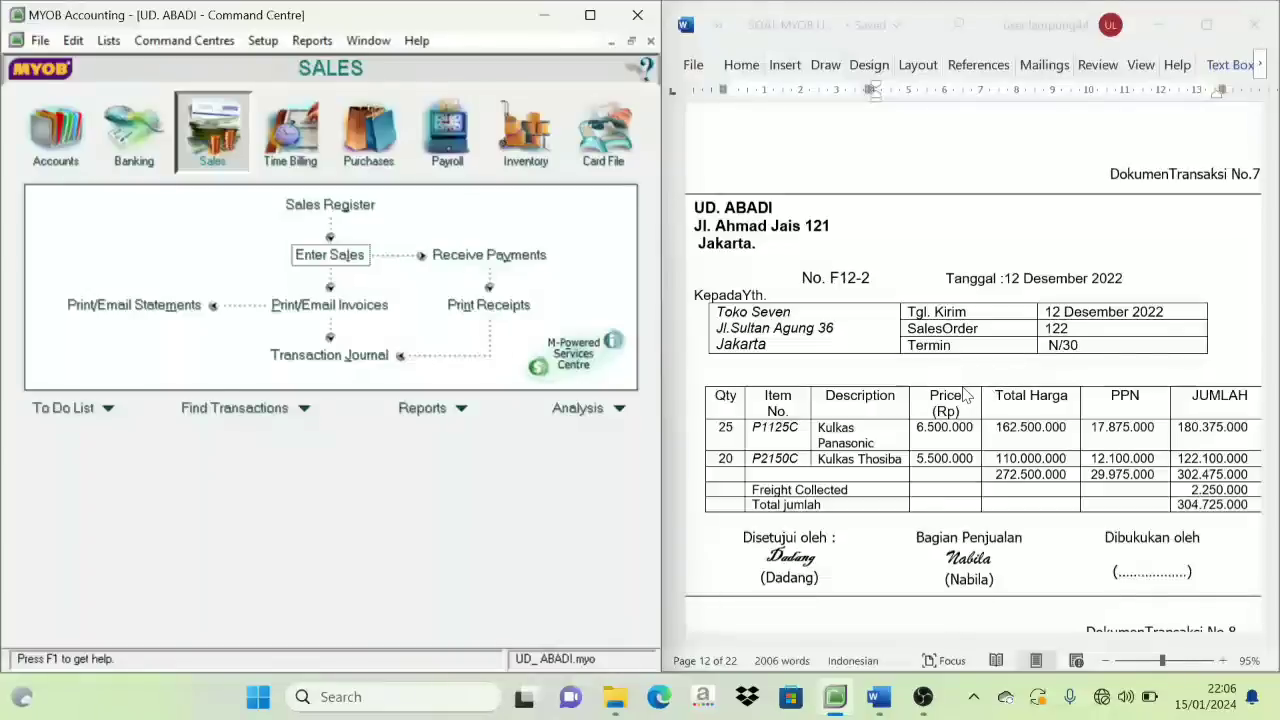
{"action": "scroll", "coordinate": [968, 400], "scroll_direction": "down", "scroll_amount": 7}
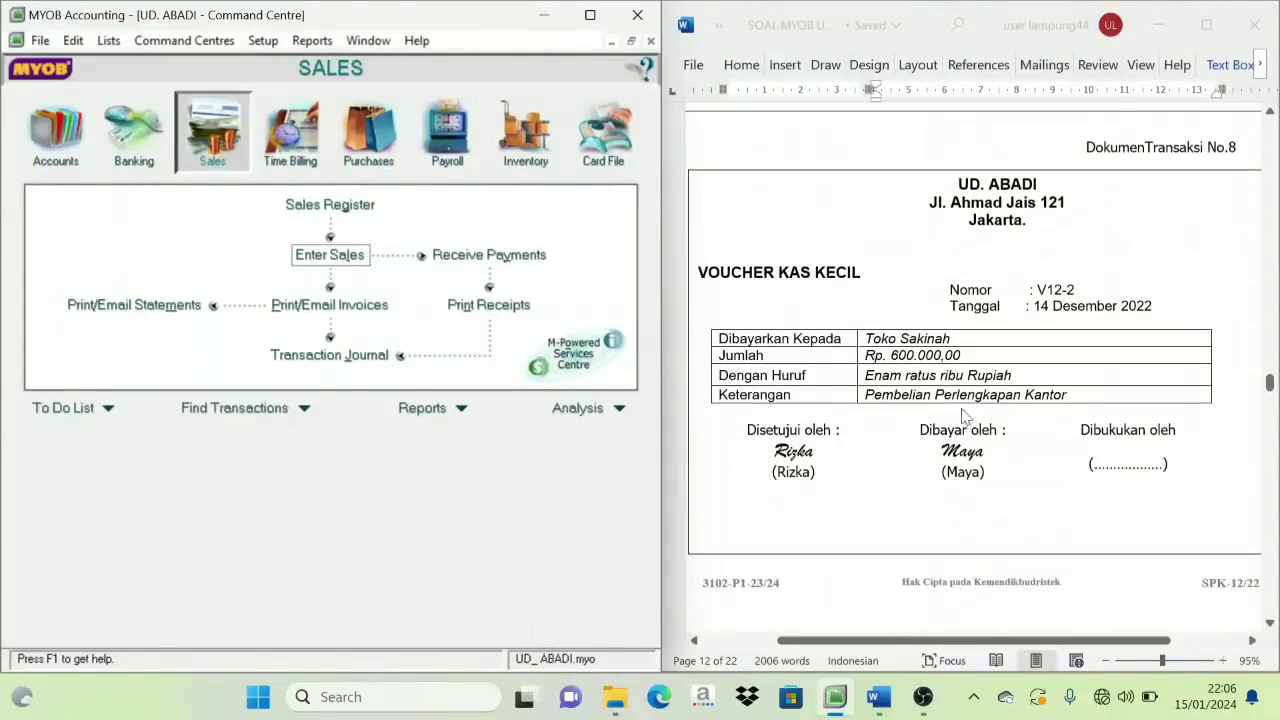
{"action": "scroll", "coordinate": [918, 395], "scroll_direction": "up", "scroll_amount": 5}
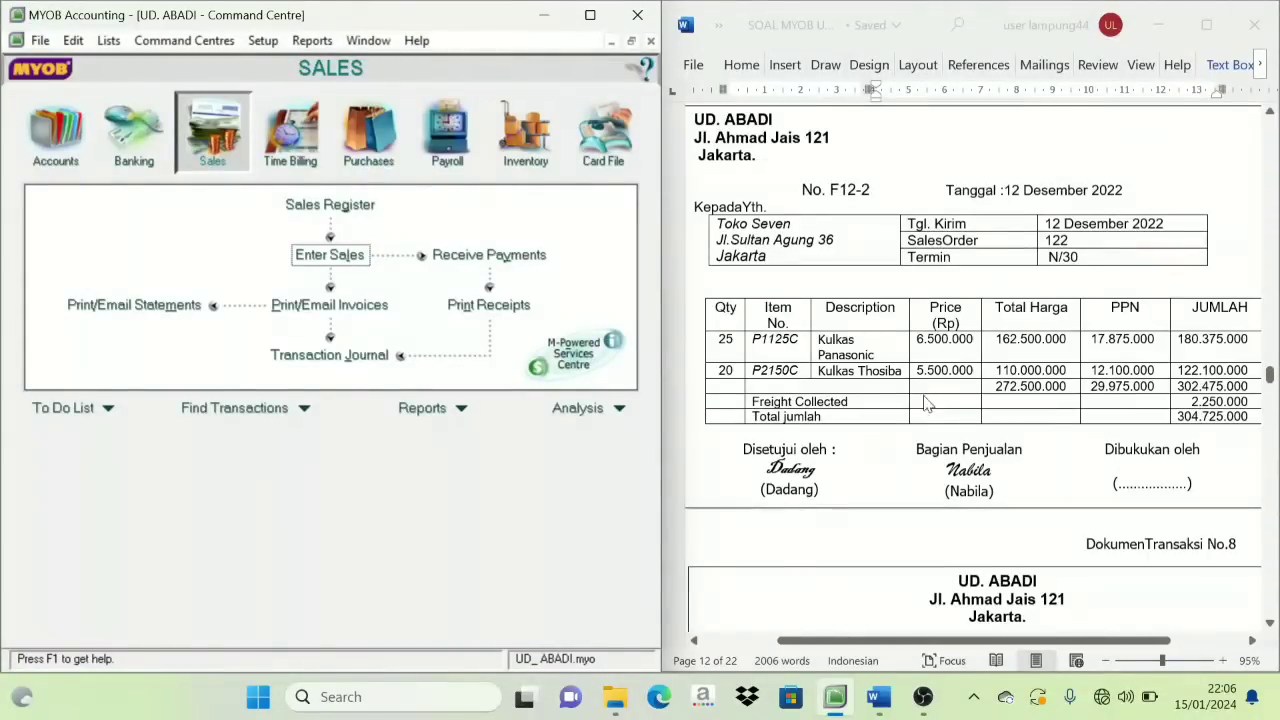
{"action": "scroll", "coordinate": [922, 410], "scroll_direction": "down", "scroll_amount": 6}
{"action": "scroll", "coordinate": [818, 410], "scroll_direction": "down", "scroll_amount": 2}
{"action": "scroll", "coordinate": [820, 408], "scroll_direction": "up", "scroll_amount": 2}
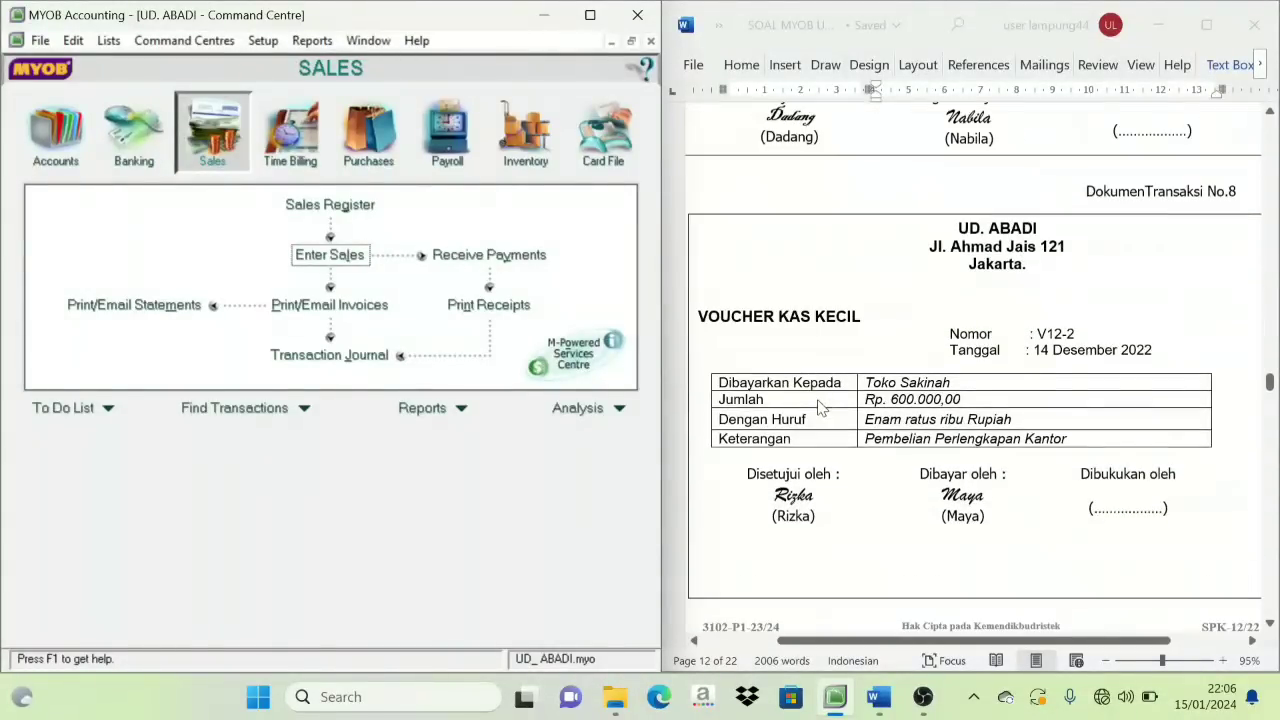
{"action": "scroll", "coordinate": [795, 412], "scroll_direction": "down", "scroll_amount": 1}
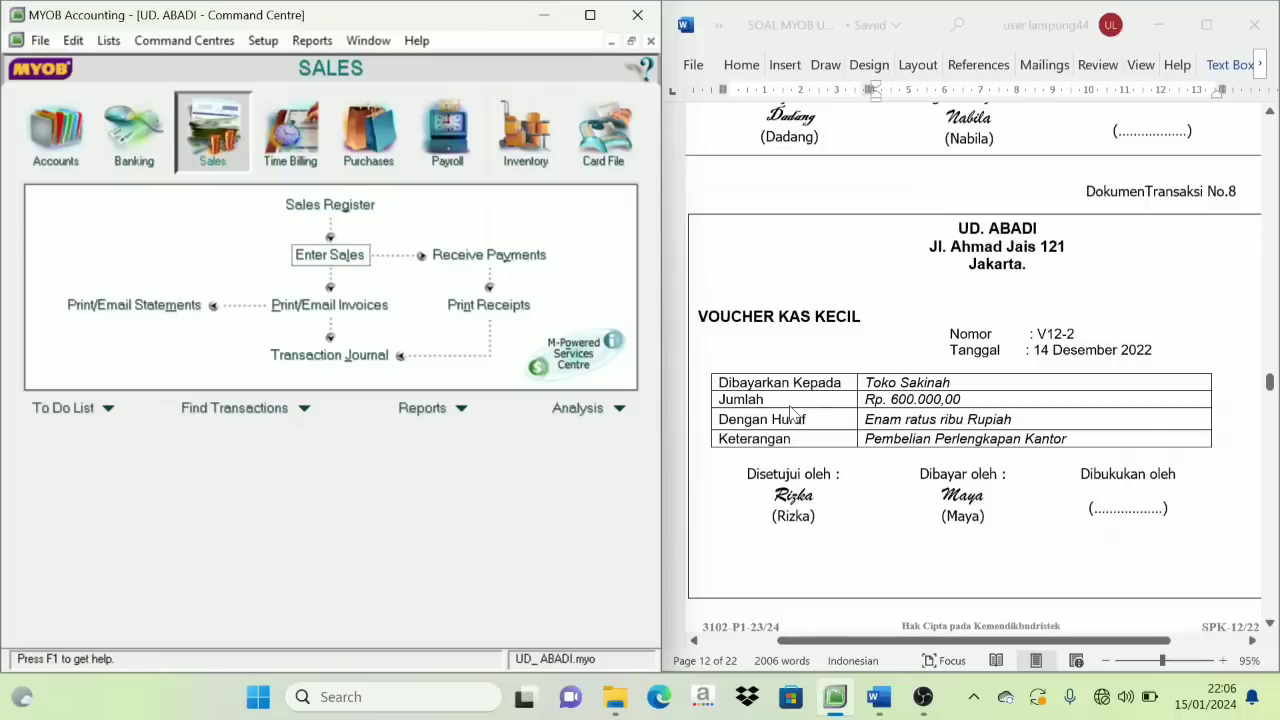
{"action": "left_click", "coordinate": [127, 160]}
{"action": "left_click", "coordinate": [150, 218]}
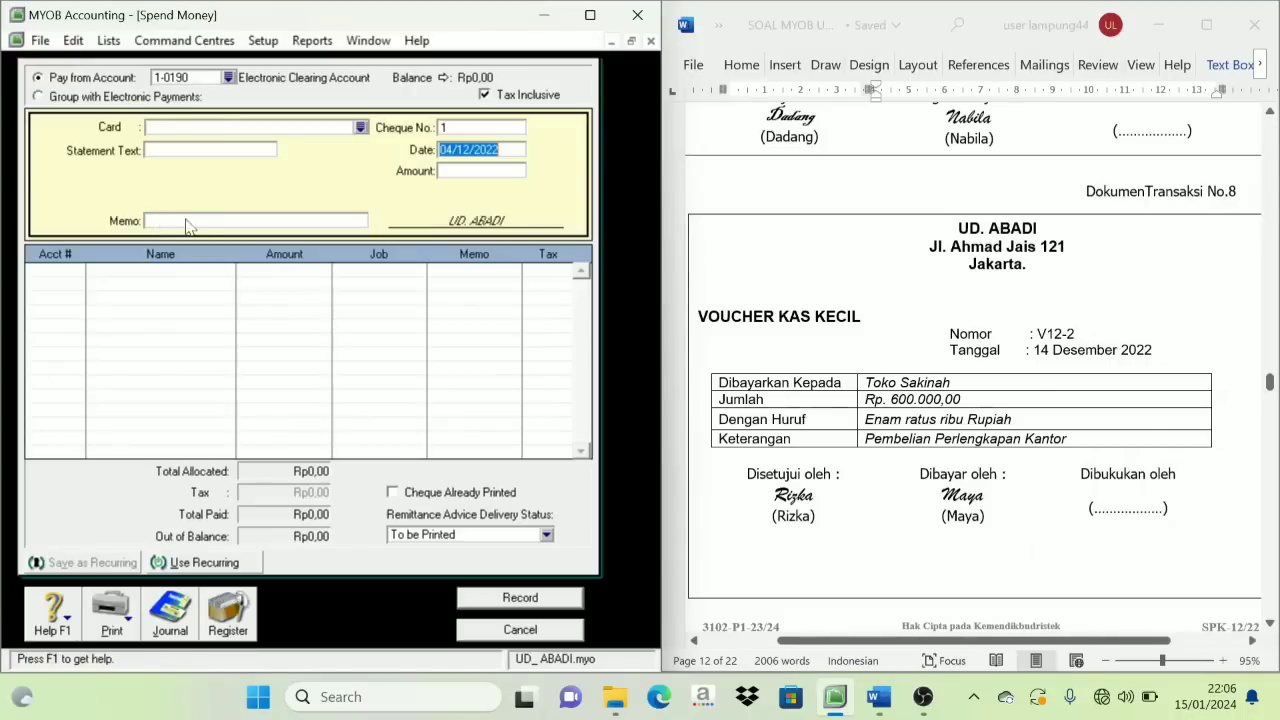
{"action": "left_click", "coordinate": [228, 78]}
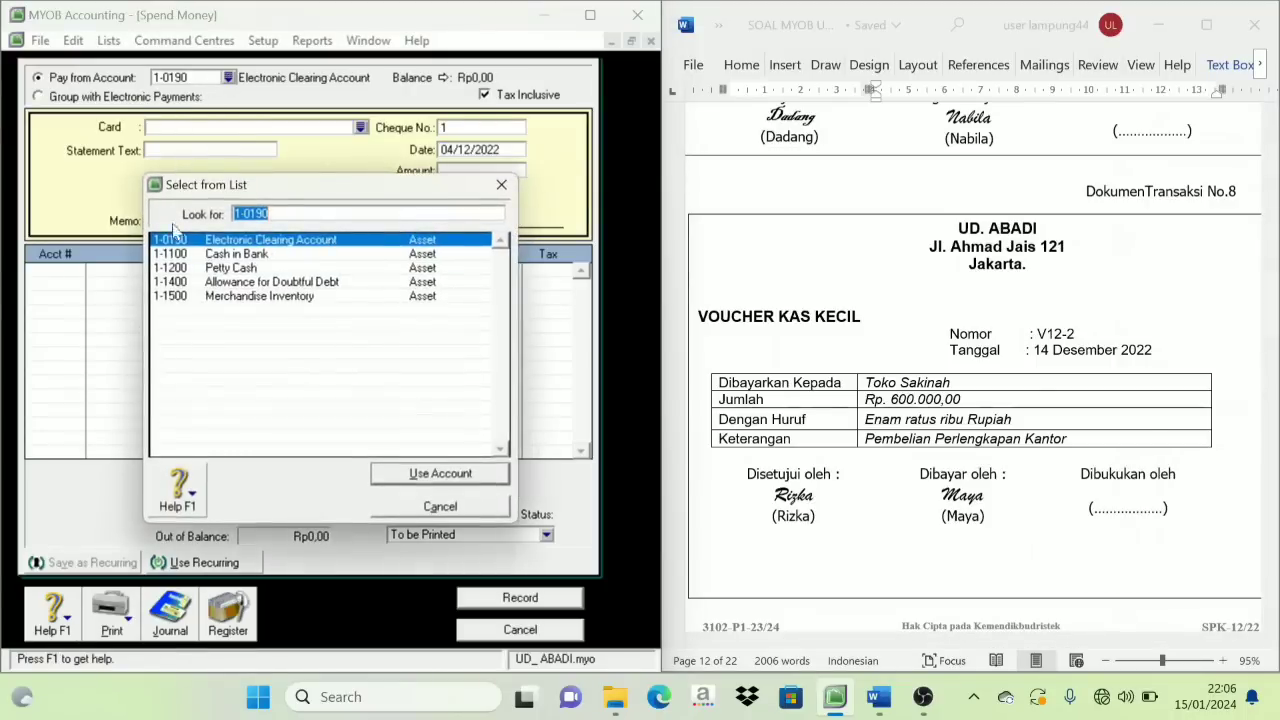
{"action": "left_click", "coordinate": [237, 269]}
{"action": "left_click", "coordinate": [444, 473]}
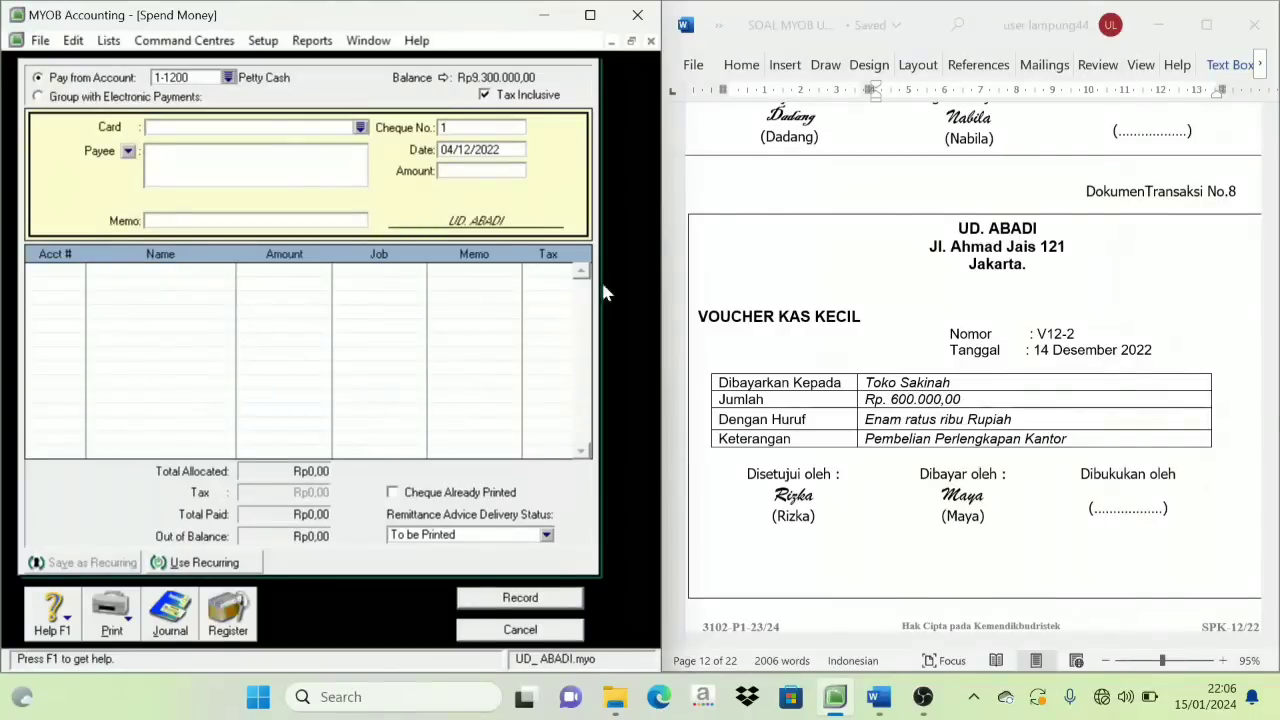
Set the petty cash payment's cheque number to V12-2, its date to 14/12/2022 and its amount to Rp600.000
{"action": "left_click", "coordinate": [455, 128]}
{"action": "type", "text": "V12-2"}
{"action": "key", "text": "Tab"}
{"action": "type", "text": "14"}
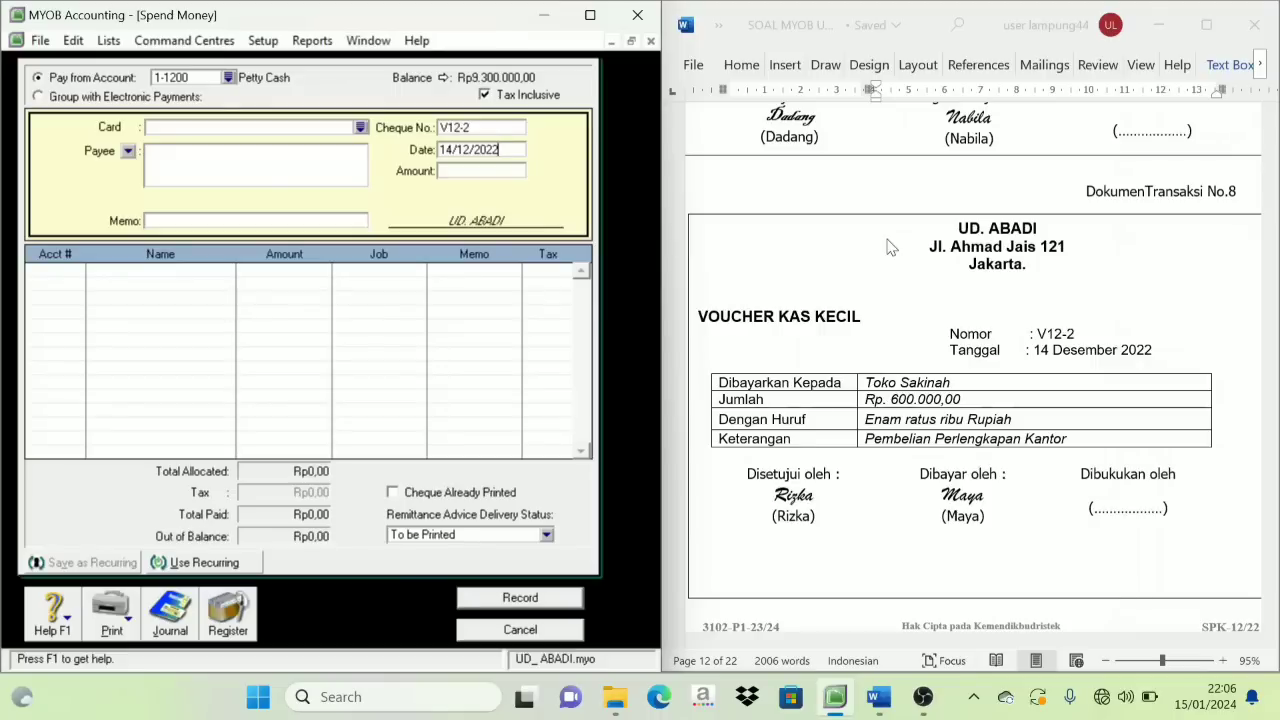
{"action": "key", "text": "Tab"}
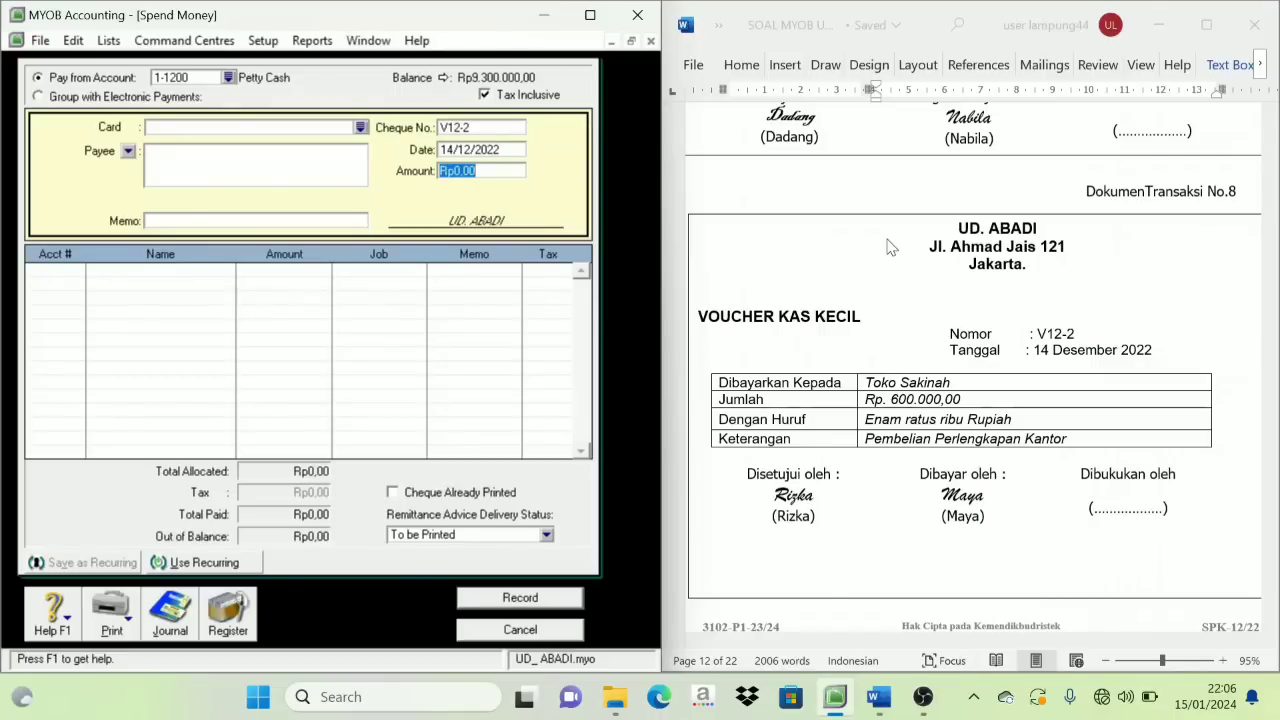
{"action": "type", "text": "600000"}
Copy the voucher's description "Pembelian Perlengkapan Kantor" from Word into the payment's memo in MYOB
{"action": "left_click", "coordinate": [1030, 440]}
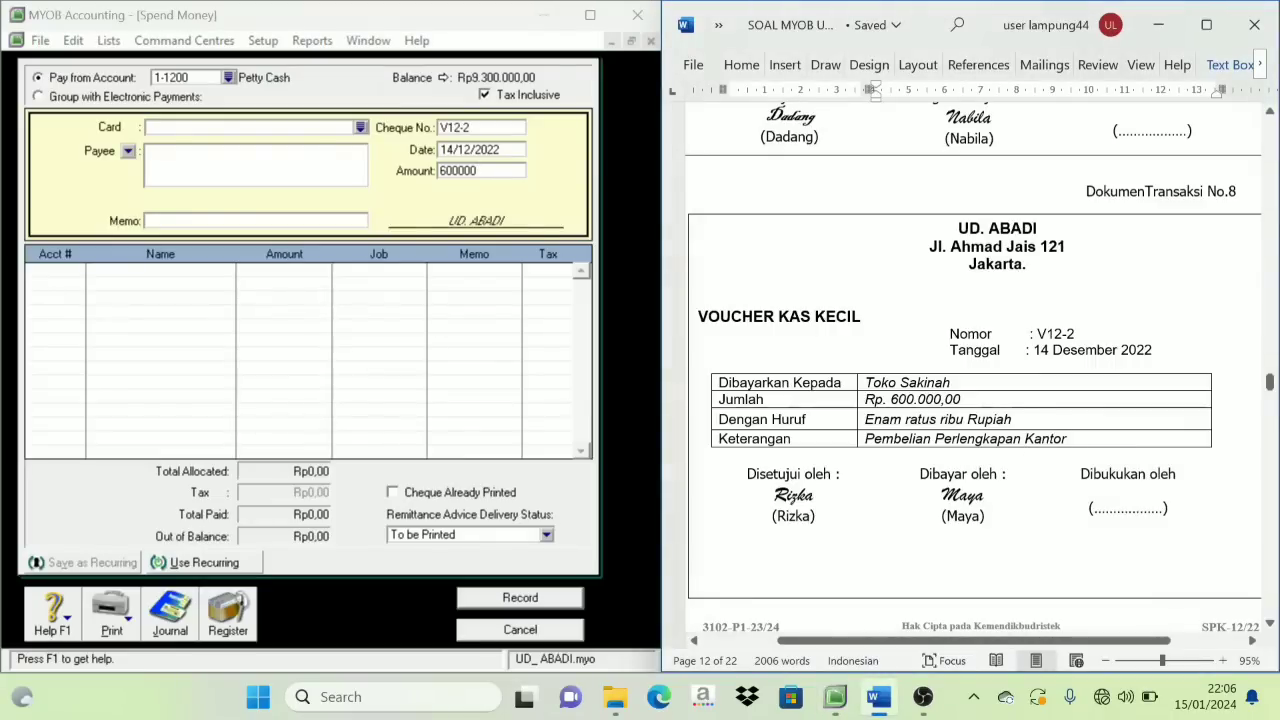
{"action": "triple_click", "coordinate": [1030, 440]}
{"action": "key", "text": "ctrl+c"}
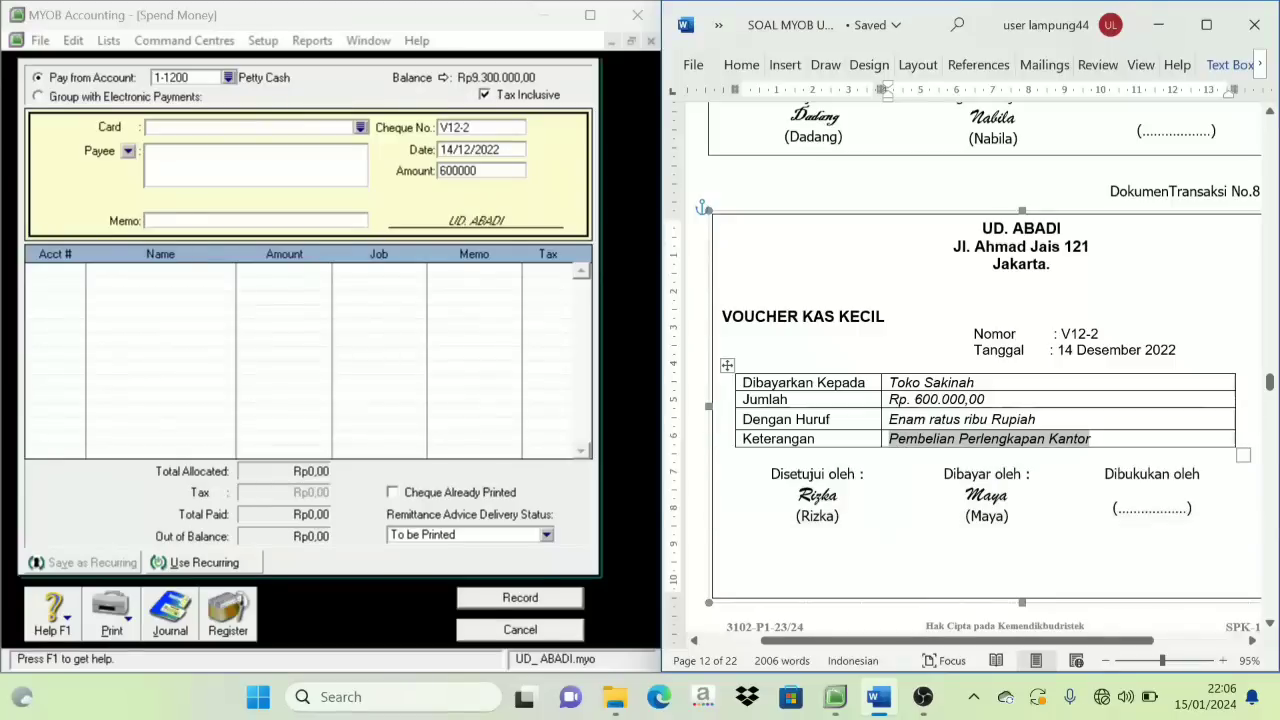
{"action": "left_click", "coordinate": [182, 221]}
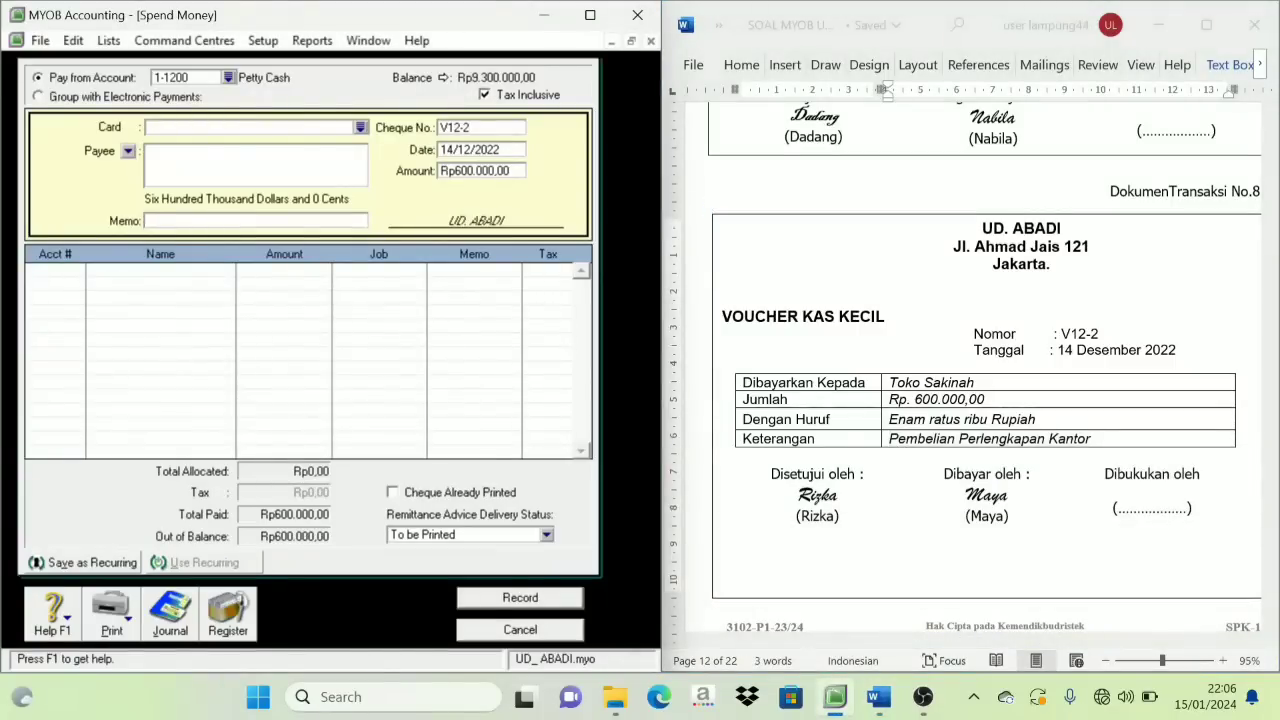
{"action": "key", "text": "ctrl+v"}
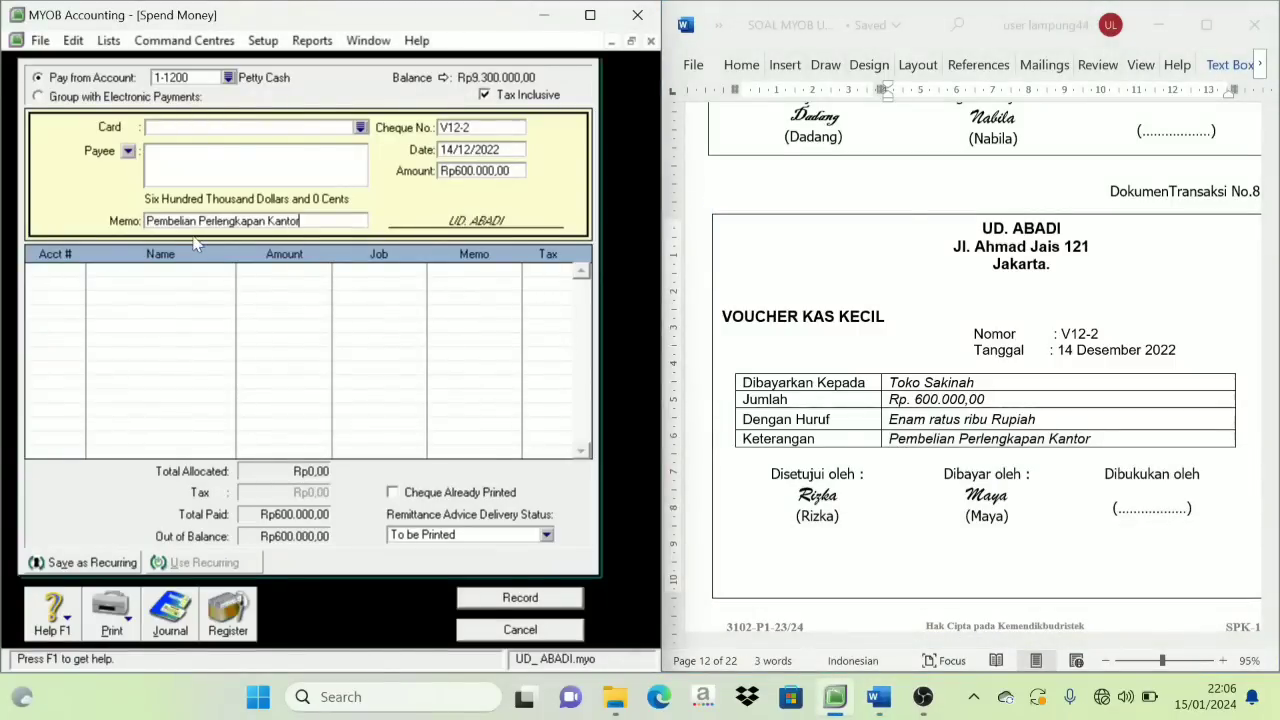
Allocate the petty cash payment to account 1-1600 Store Supplies, then record it and close the Spend Money entry
{"action": "left_click", "coordinate": [58, 272]}
{"action": "left_click", "coordinate": [78, 271]}
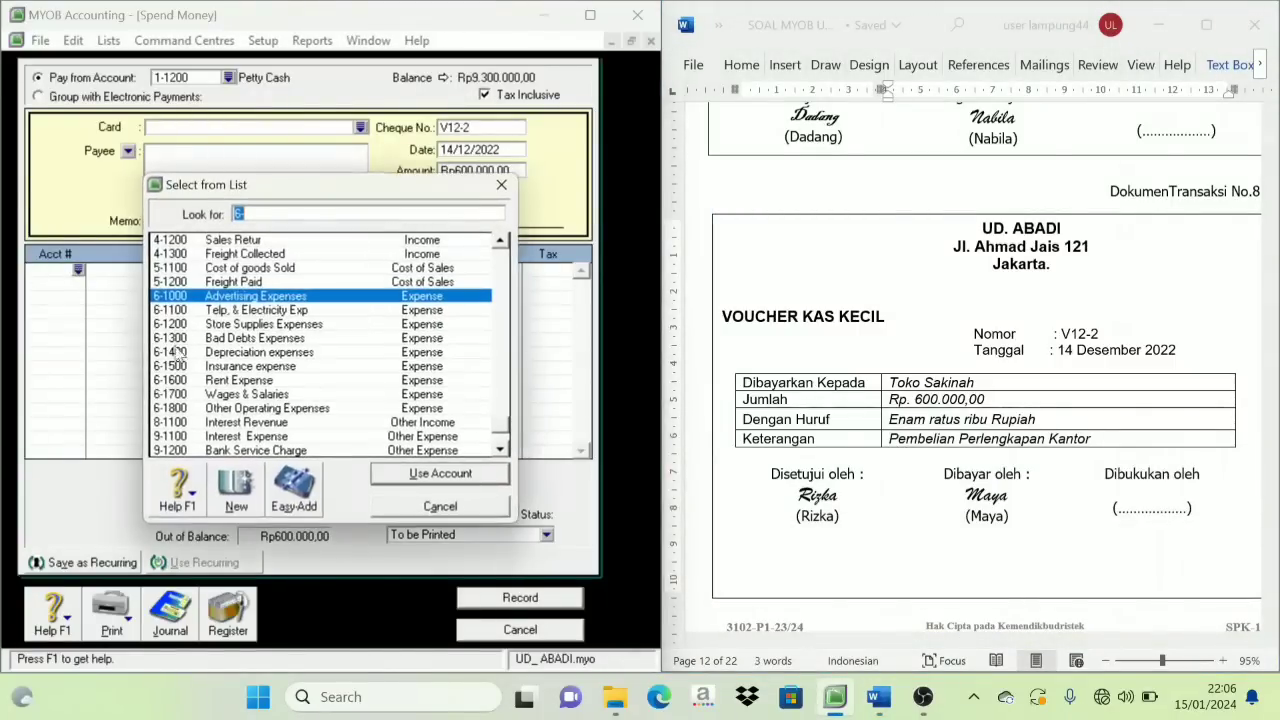
{"action": "scroll", "coordinate": [207, 356], "scroll_direction": "up", "scroll_amount": 4}
{"action": "scroll", "coordinate": [216, 312], "scroll_direction": "up", "scroll_amount": 2}
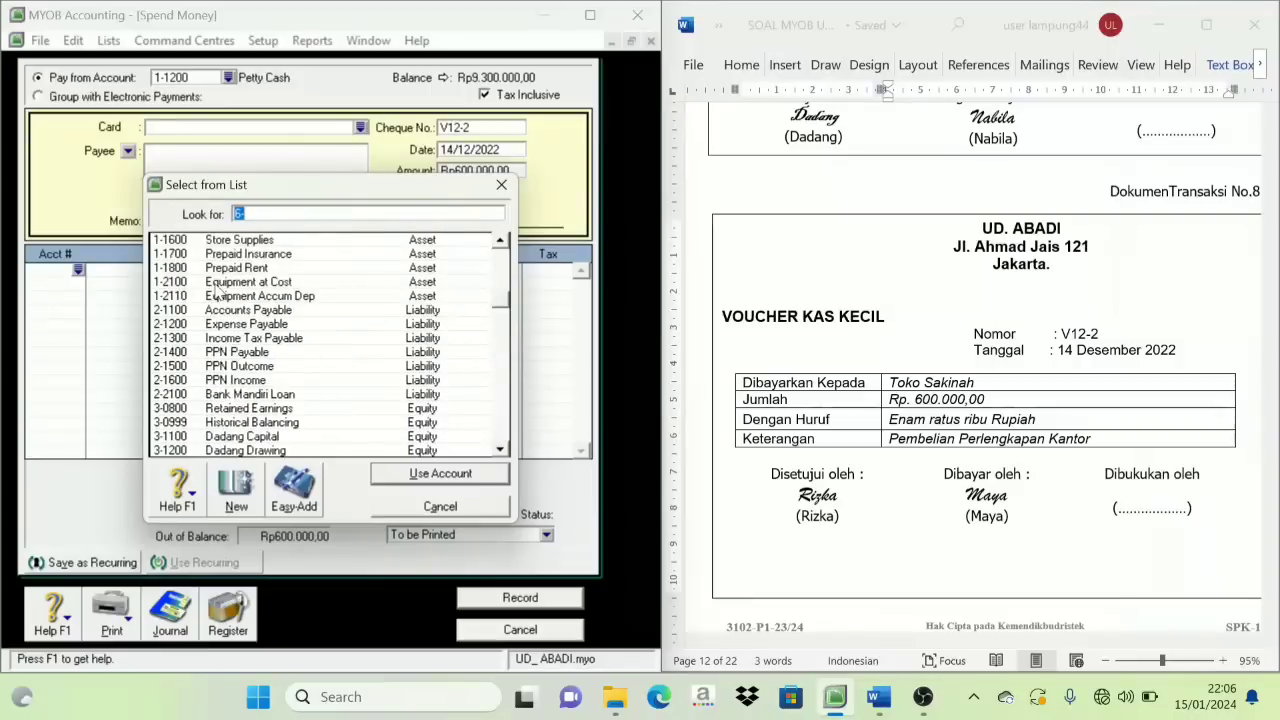
{"action": "left_click", "coordinate": [252, 242]}
{"action": "left_click", "coordinate": [445, 474]}
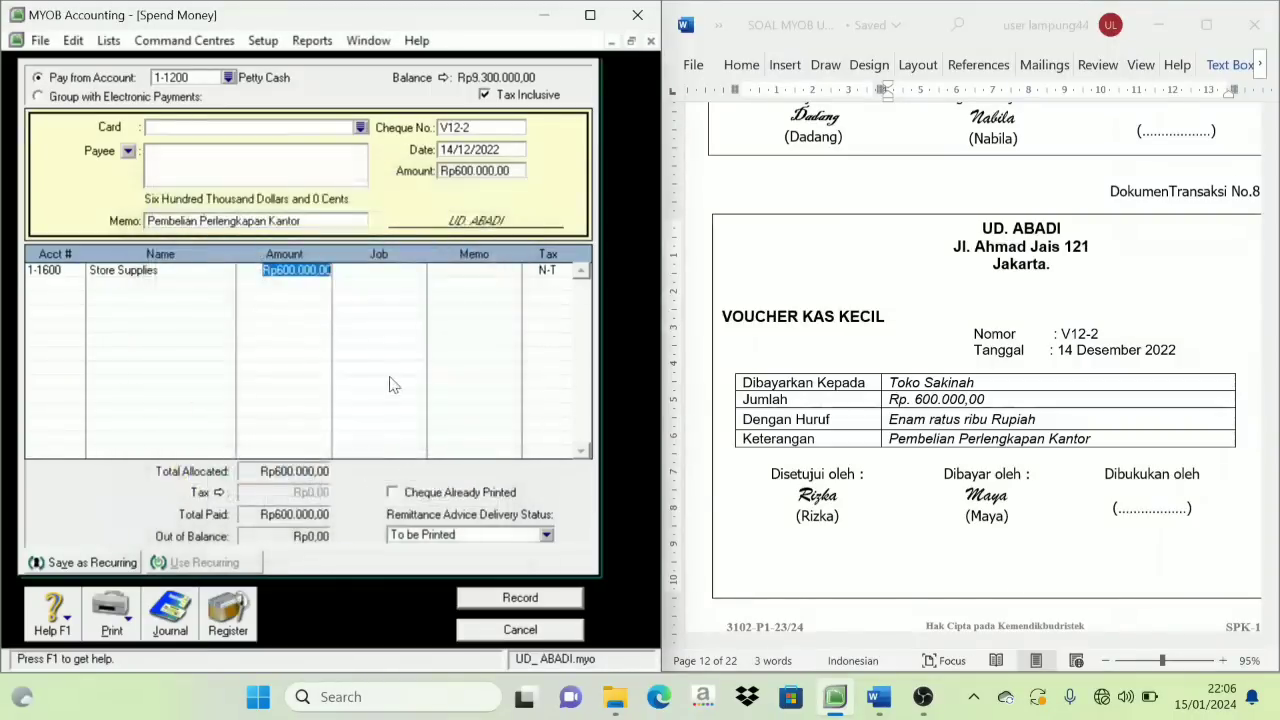
{"action": "key", "text": "Tab"}
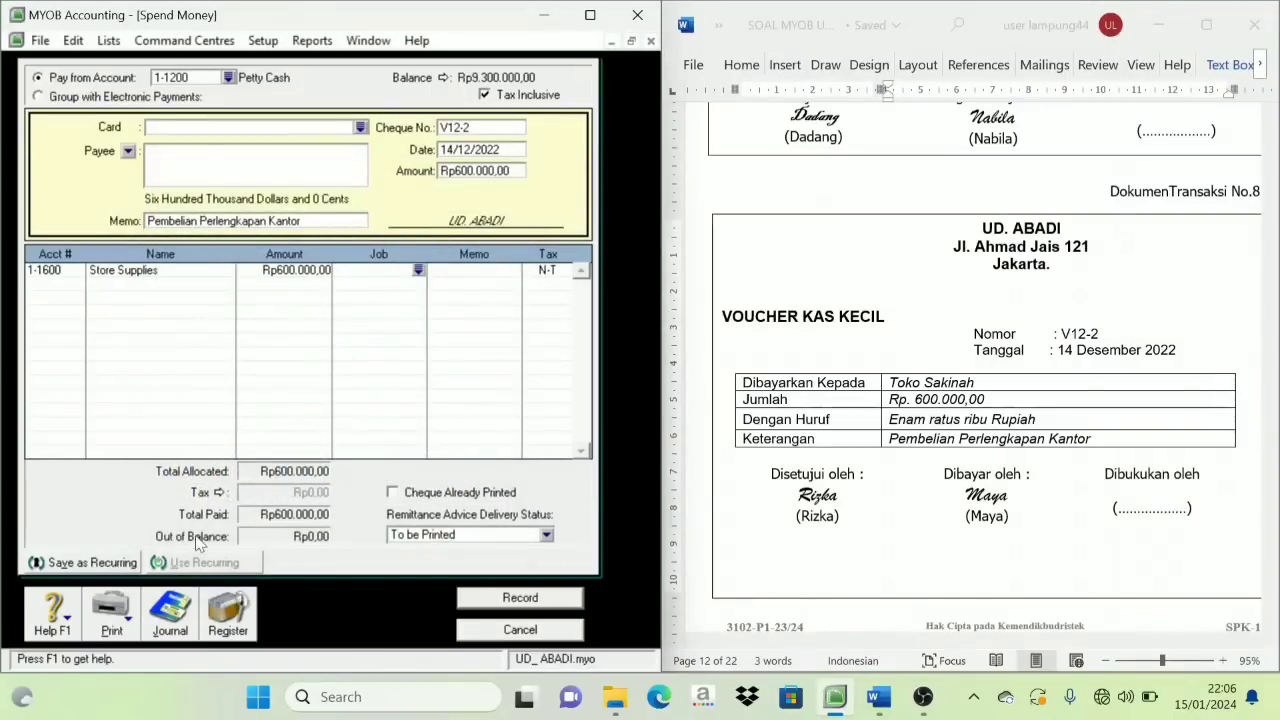
{"action": "left_click", "coordinate": [548, 603]}
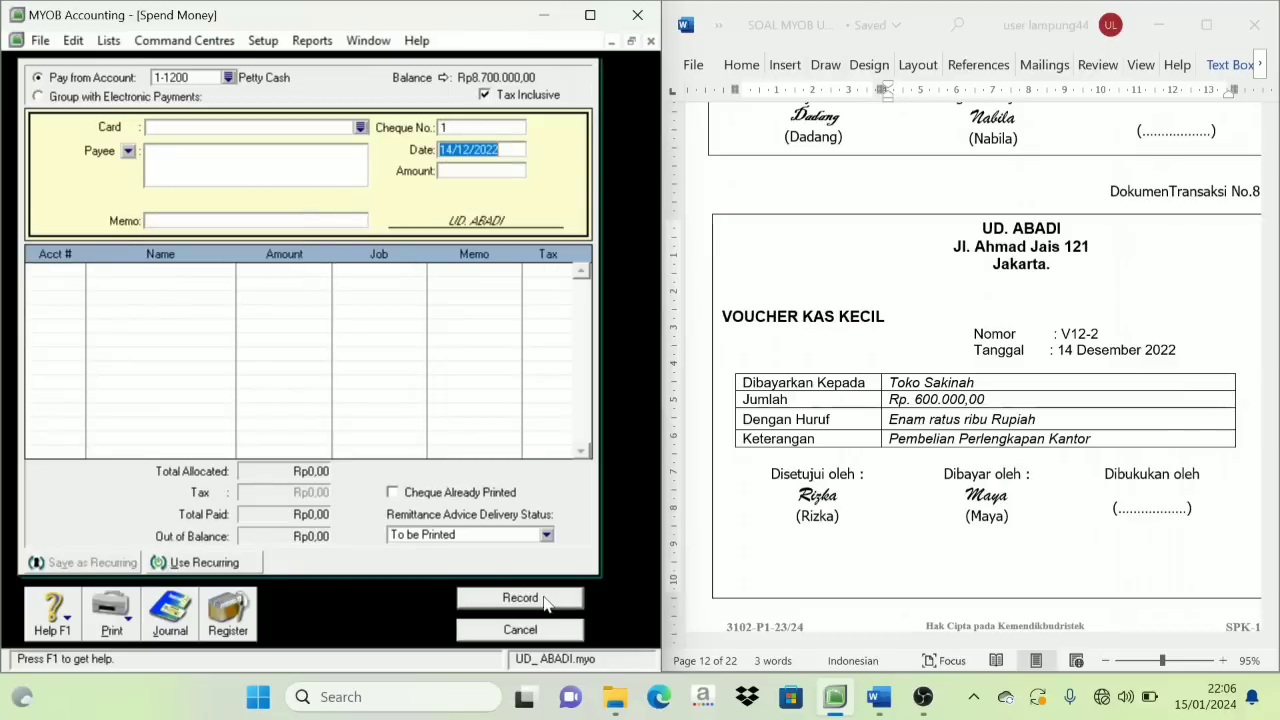
{"action": "left_click", "coordinate": [555, 635]}
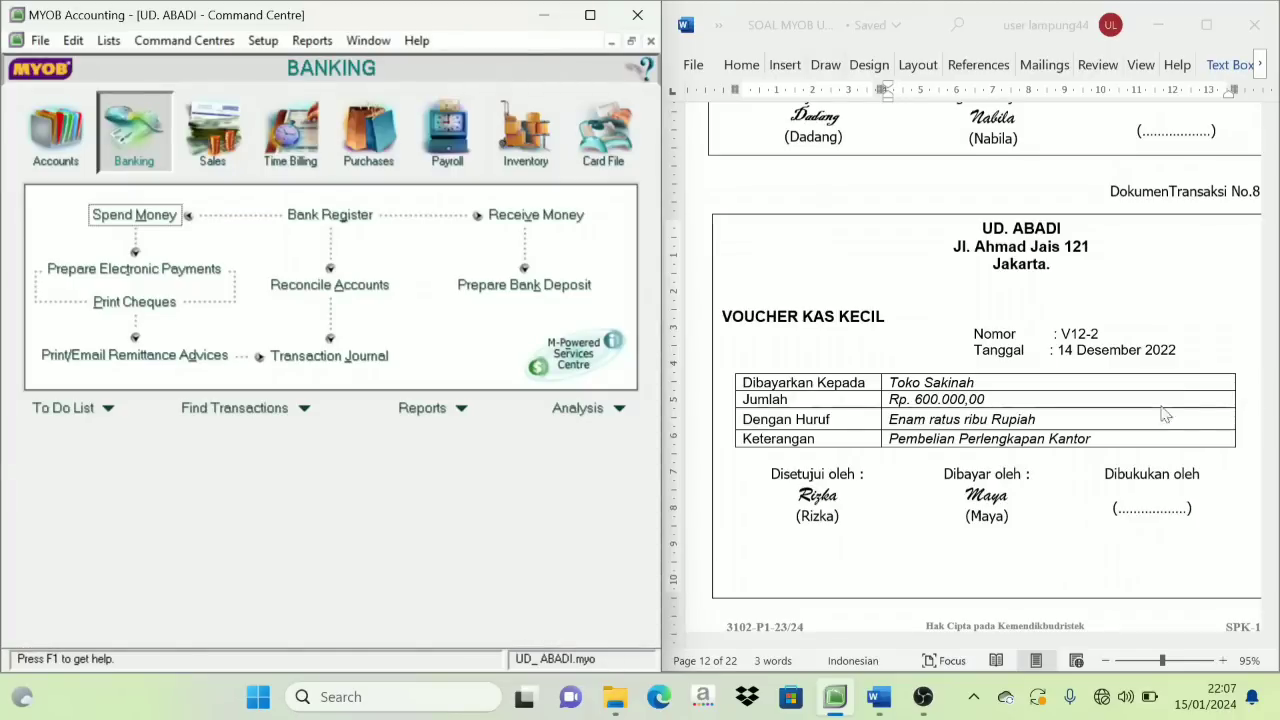
Bring up transaction document No. 9, the cash payment voucher BKK12-1, in Word
{"action": "scroll", "coordinate": [986, 449], "scroll_direction": "down", "scroll_amount": 10}
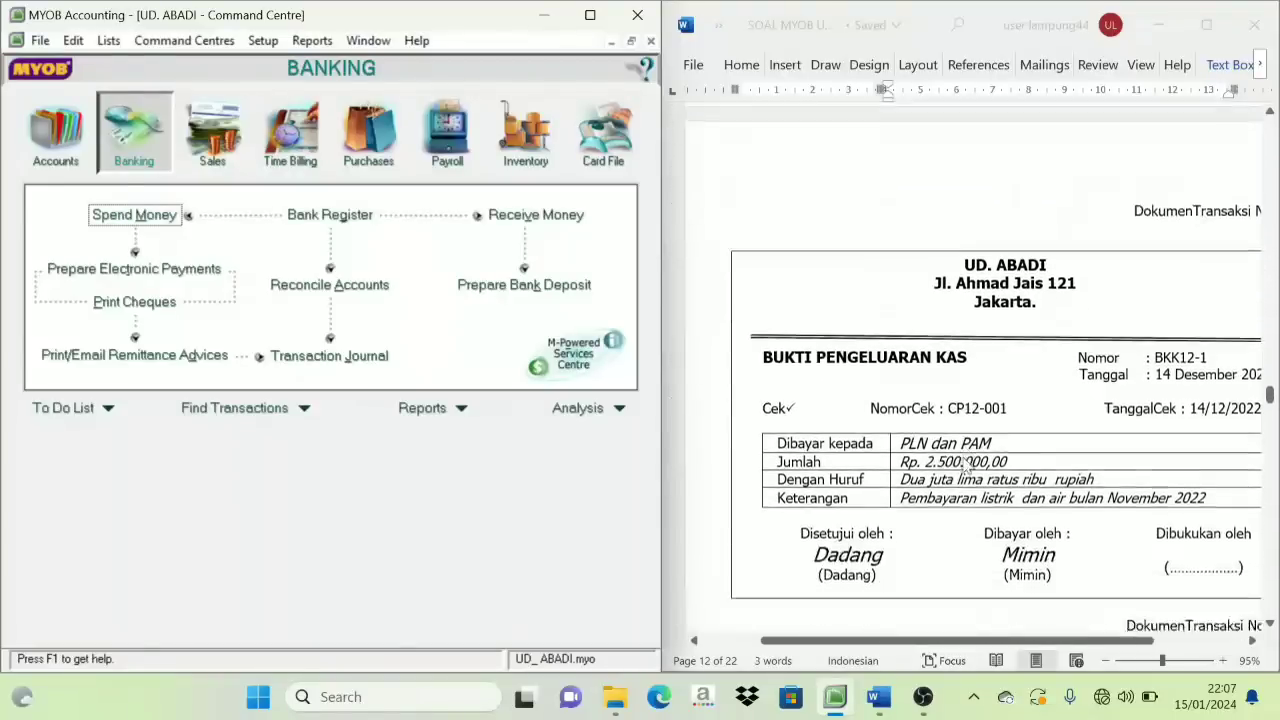
{"action": "scroll", "coordinate": [969, 467], "scroll_direction": "down", "scroll_amount": 2}
{"action": "left_click_drag", "start_coordinate": [984, 641], "coordinate": [1006, 650]}
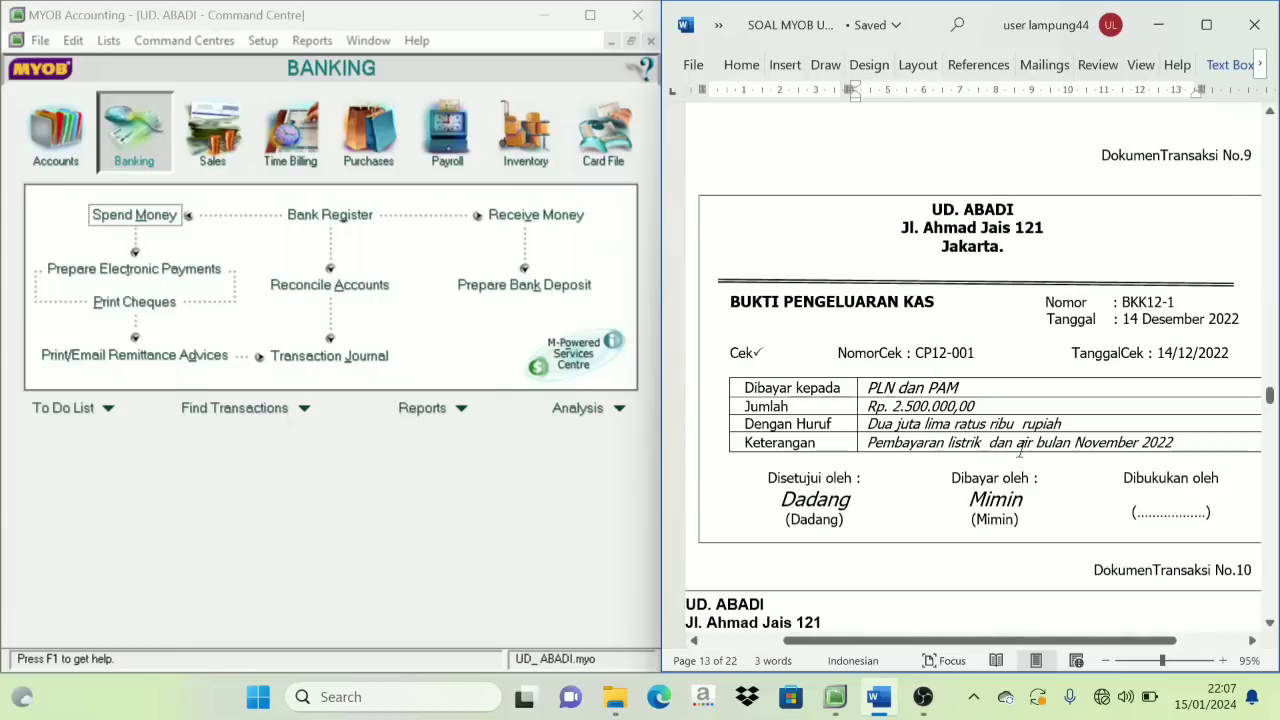
{"action": "left_click", "coordinate": [213, 164]}
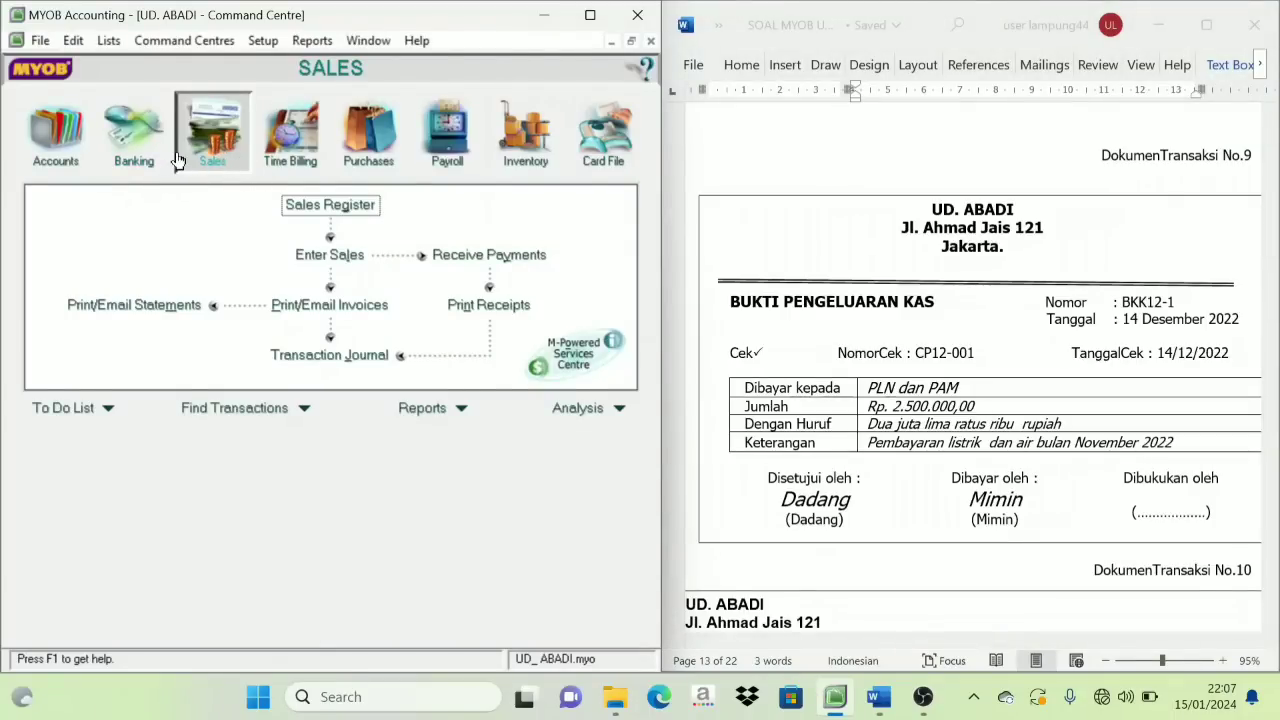
{"action": "left_click", "coordinate": [366, 160]}
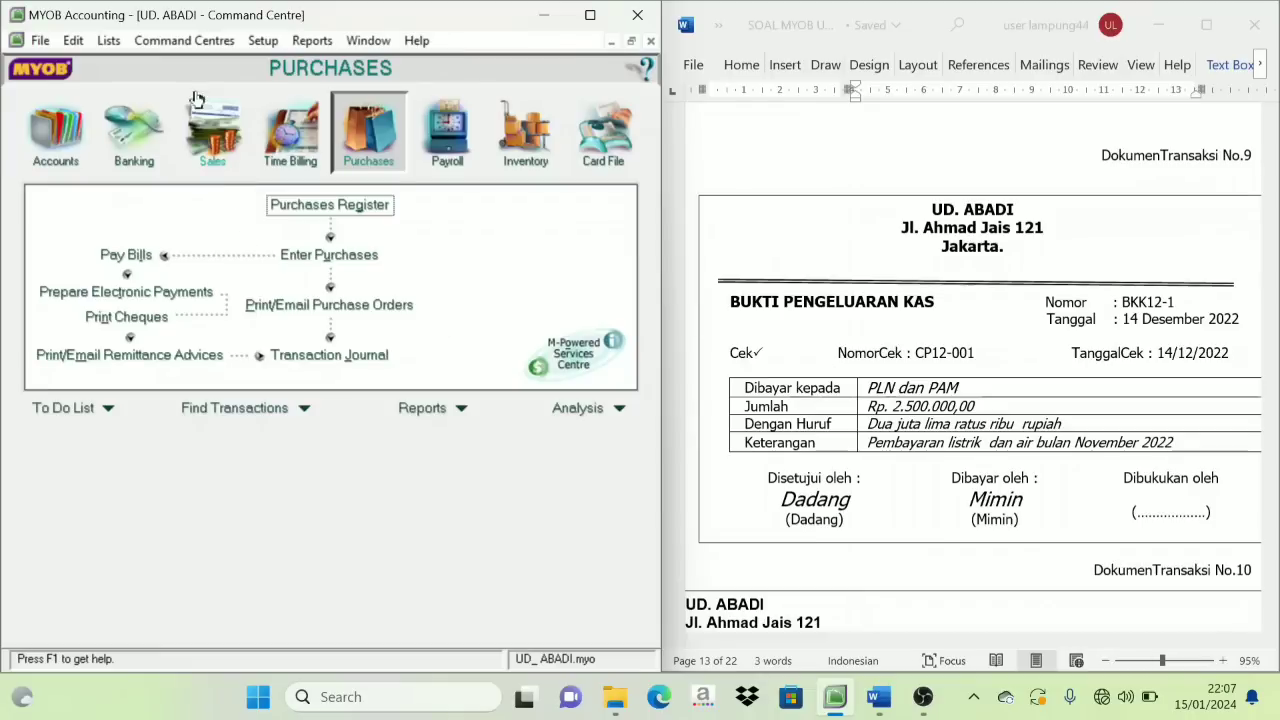
{"action": "left_click", "coordinate": [210, 150]}
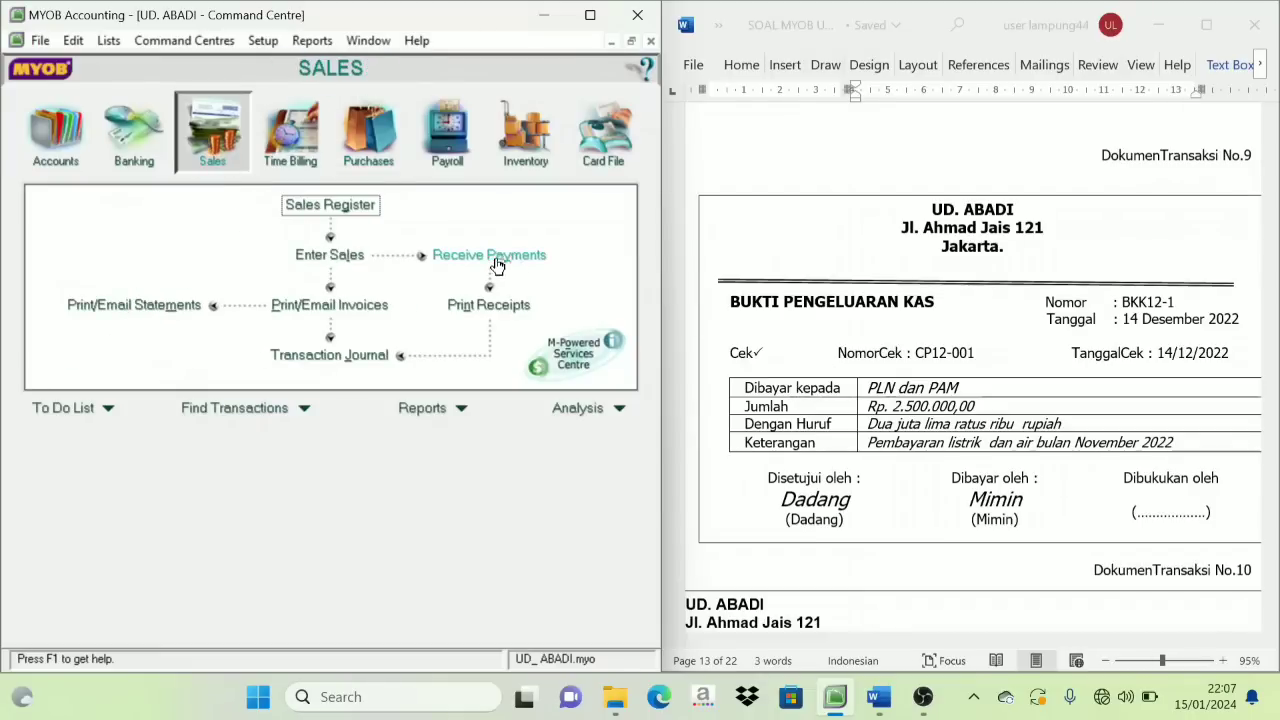
{"action": "left_click", "coordinate": [373, 162]}
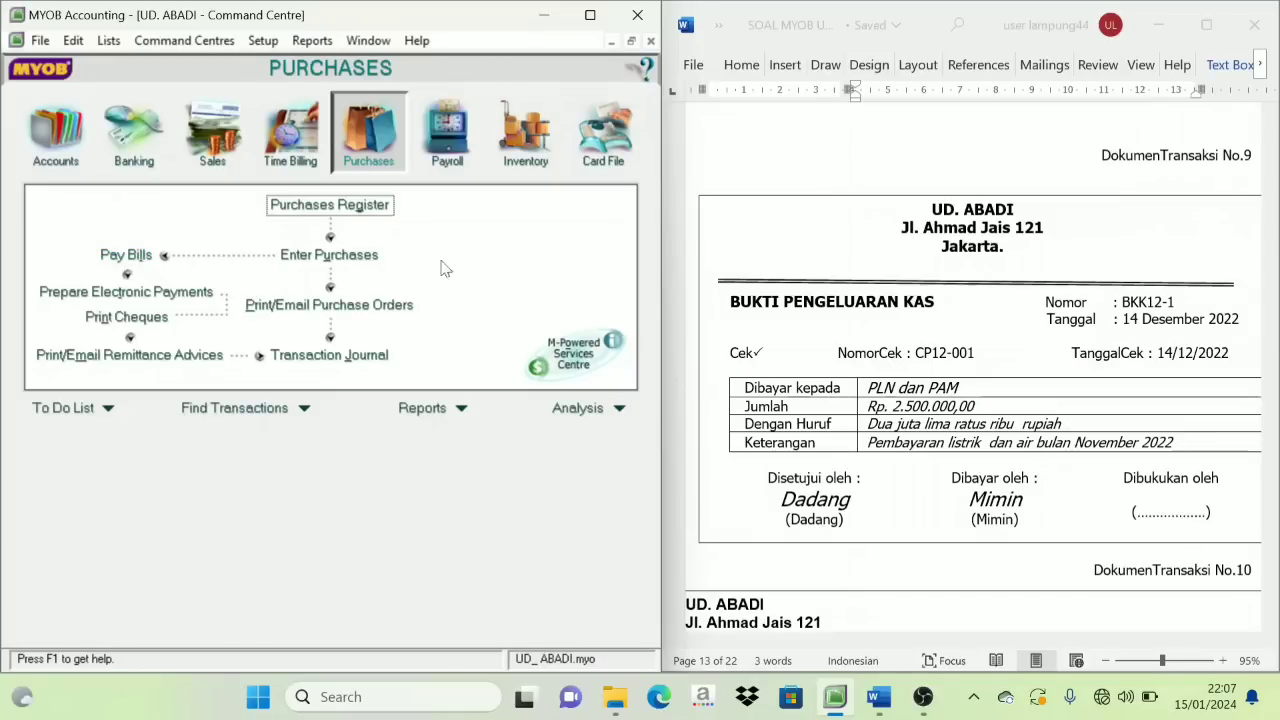
Start a new Spend Money entry in MYOB paid from account 1-1100 Cash in Bank
{"action": "left_click", "coordinate": [143, 168]}
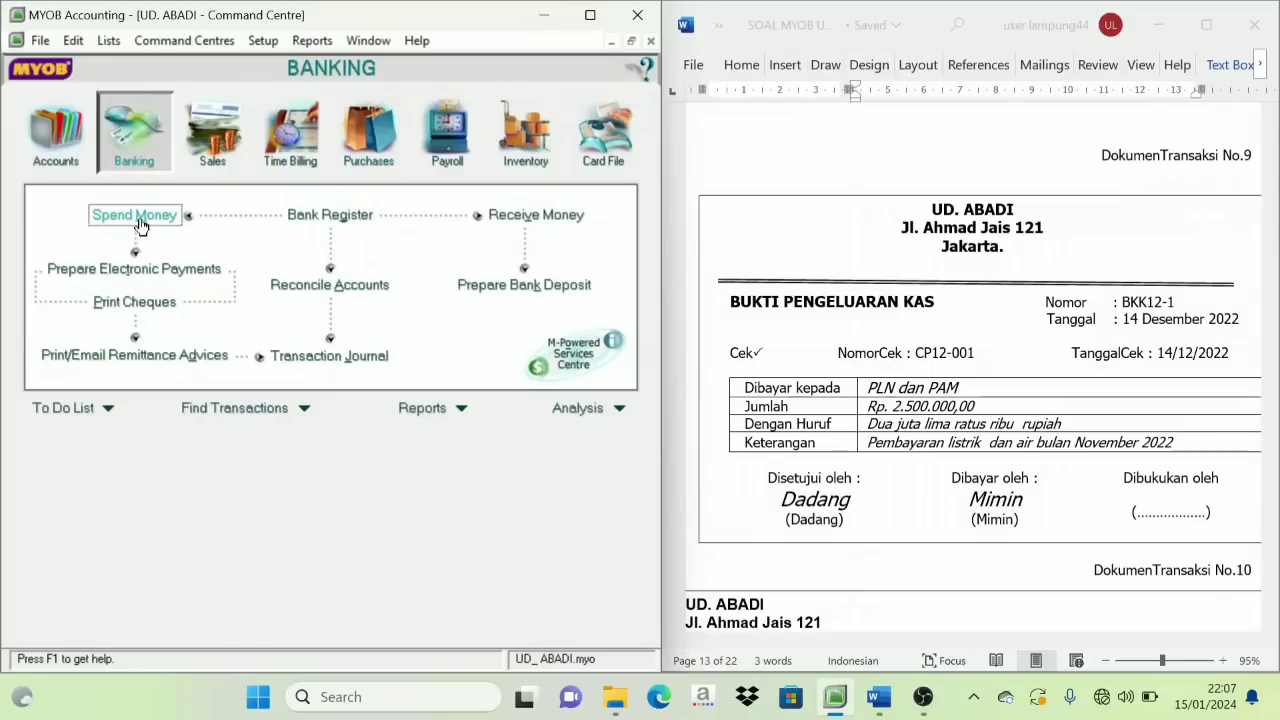
{"action": "left_click", "coordinate": [140, 217]}
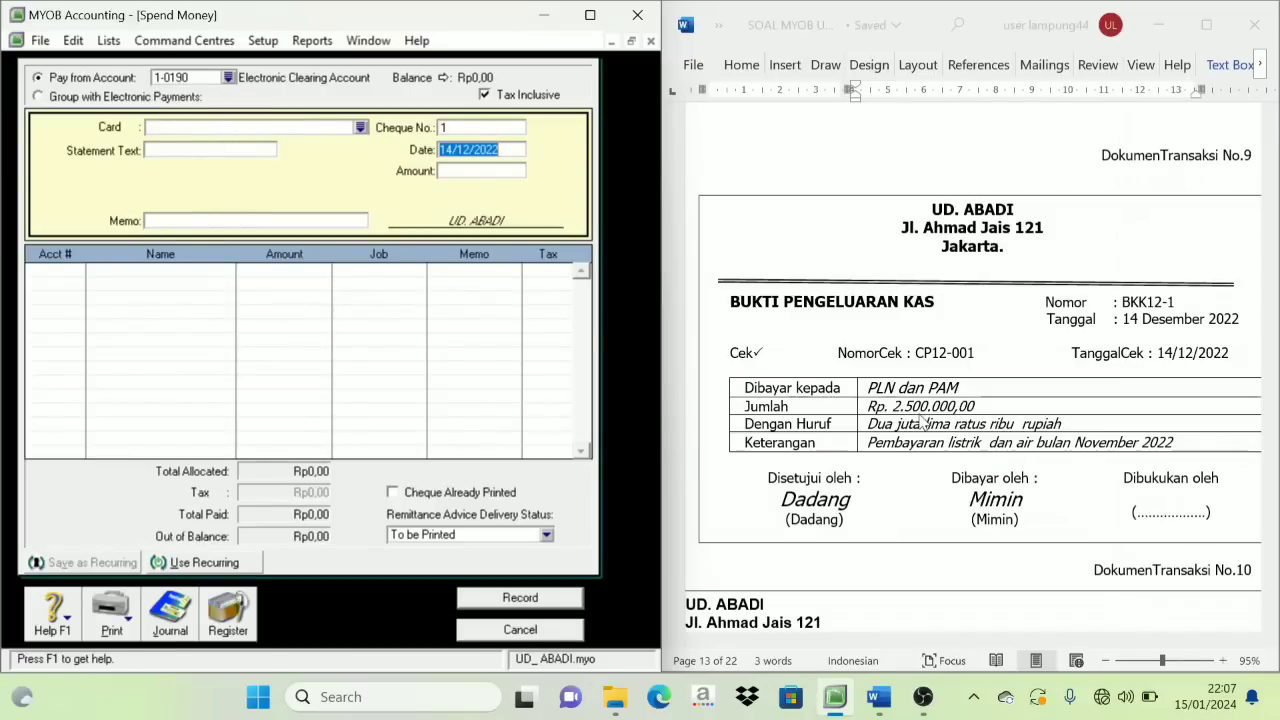
{"action": "left_click", "coordinate": [228, 77]}
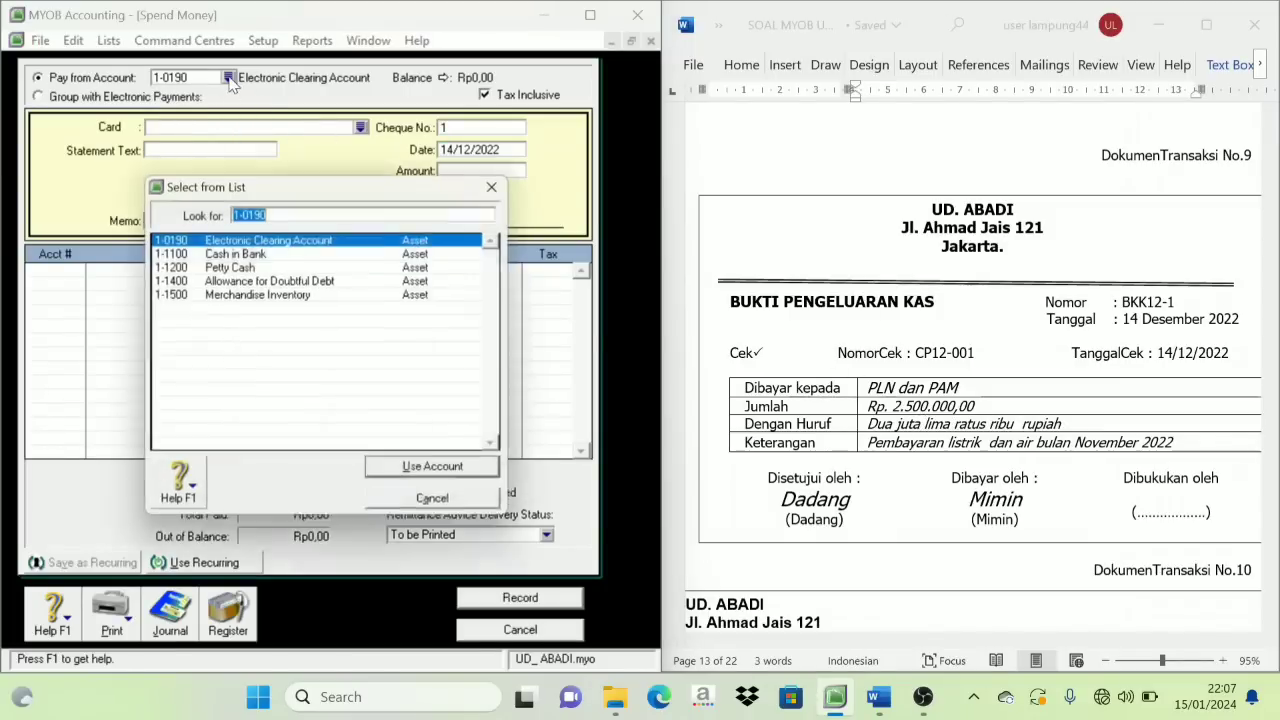
{"action": "left_click", "coordinate": [240, 256]}
{"action": "left_click", "coordinate": [437, 476]}
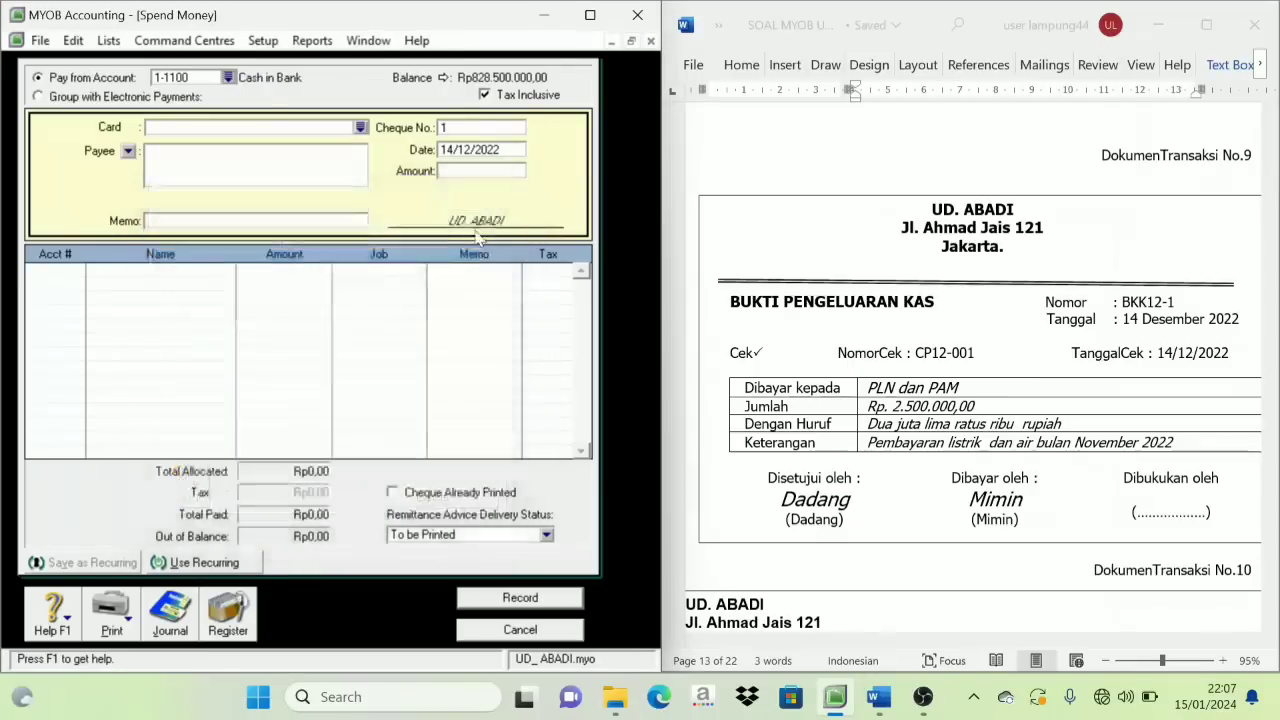
Enter cheque number BKK12-1, date 14/12/2022 and amount 2500000 in the Spend Money entry
{"action": "left_click", "coordinate": [456, 130]}
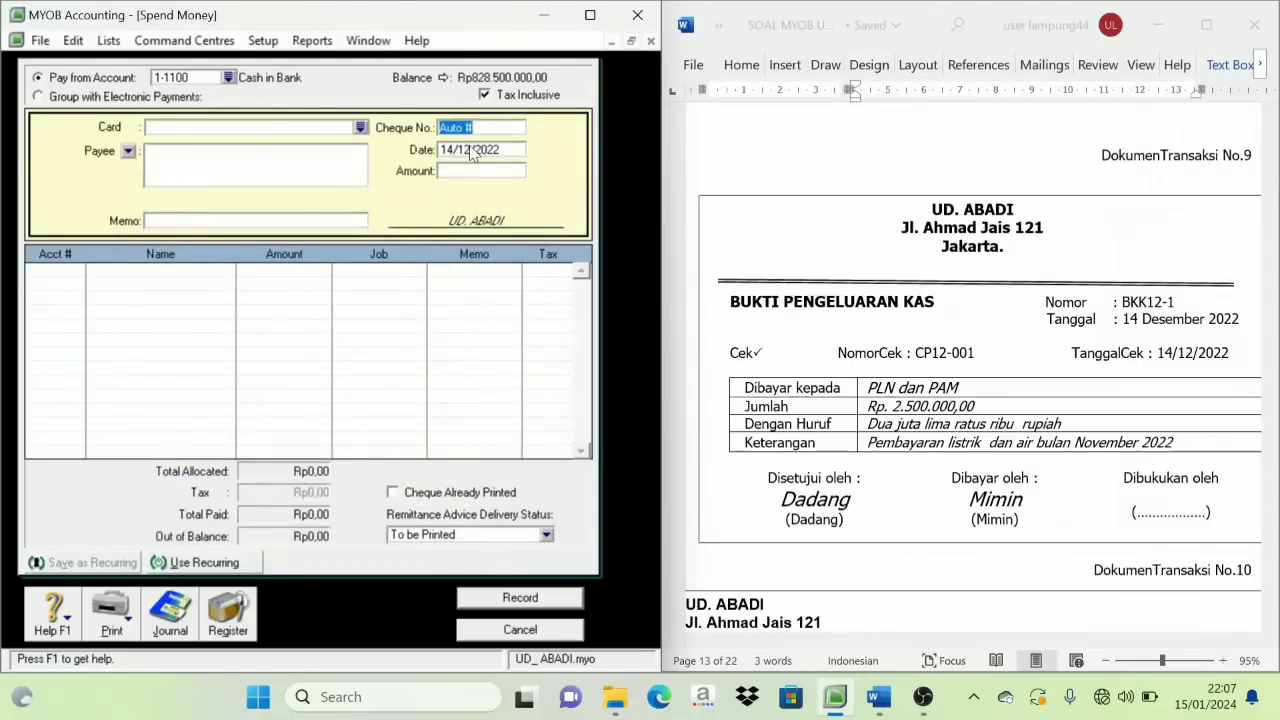
{"action": "type", "text": "BKK12-1"}
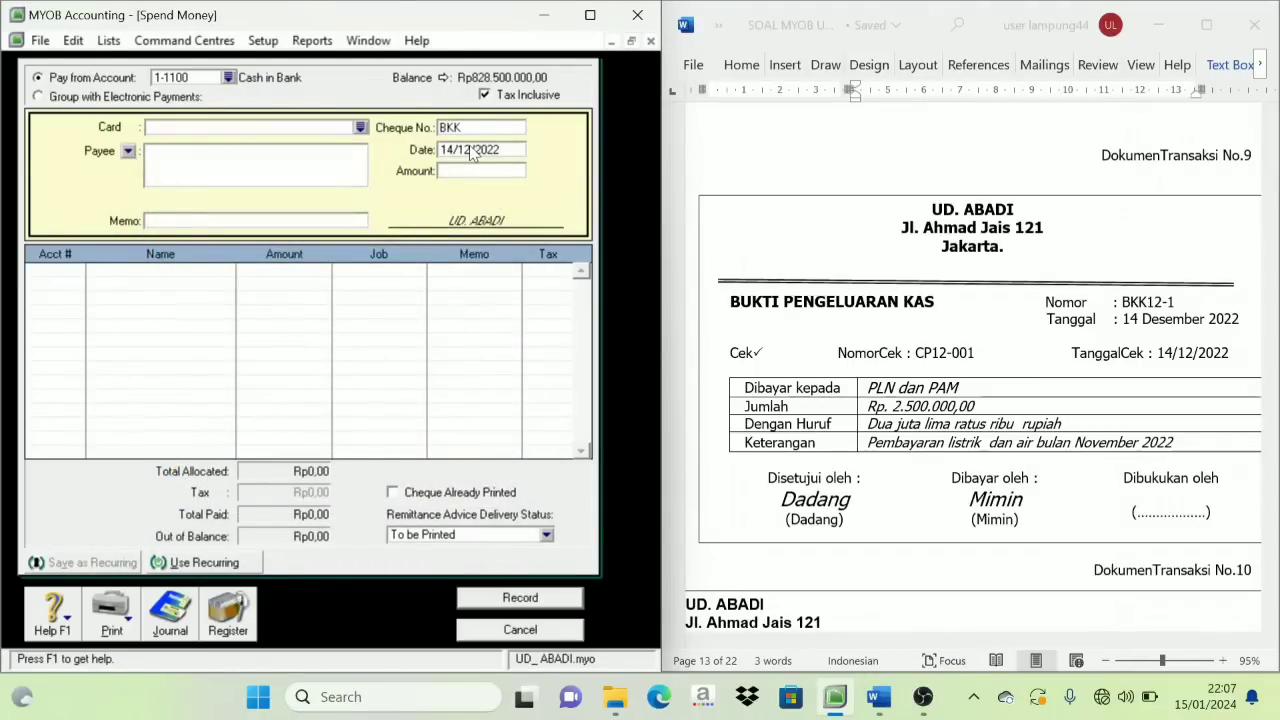
{"action": "key", "text": "Tab"}
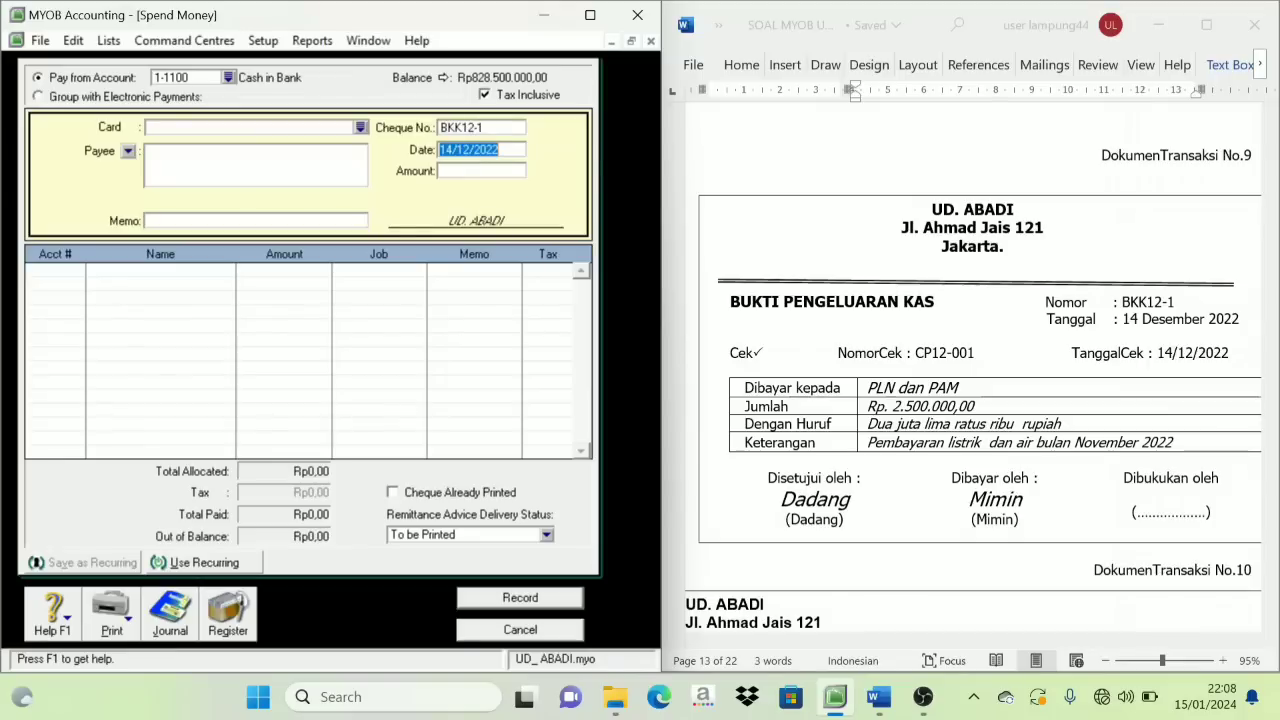
{"action": "type", "text": "14"}
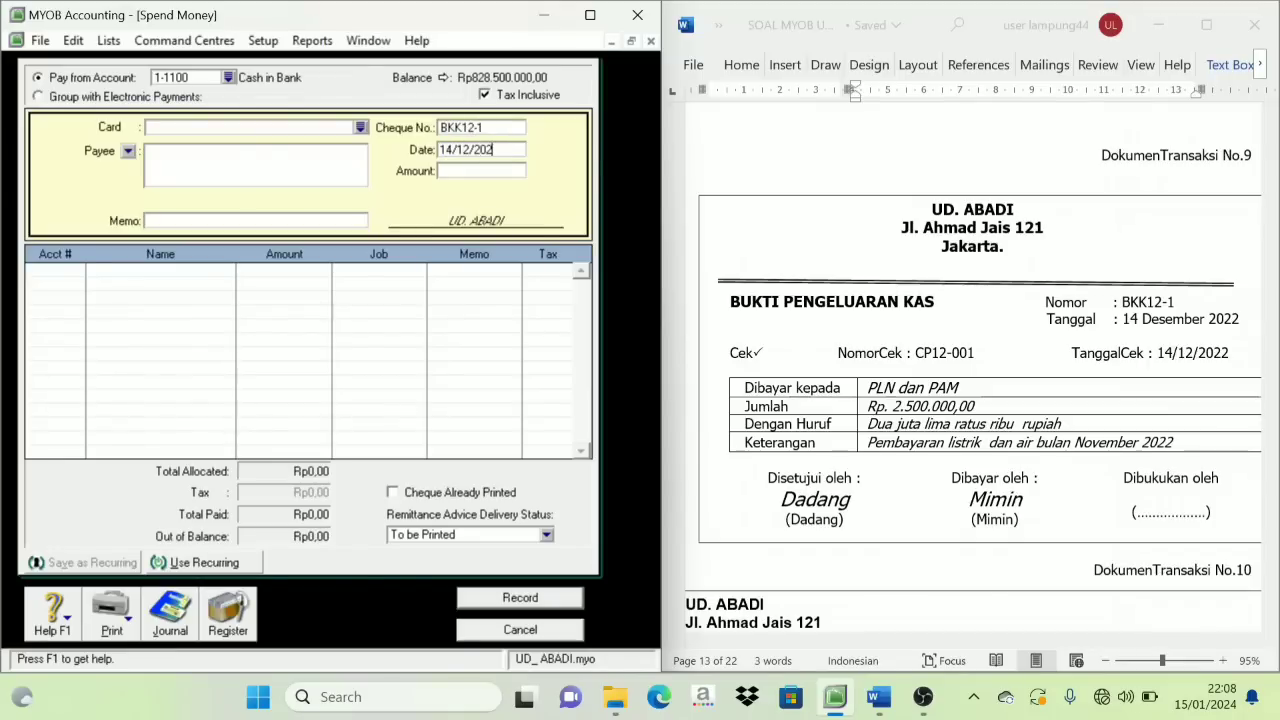
{"action": "key", "text": "Tab"}
{"action": "type", "text": "2"}
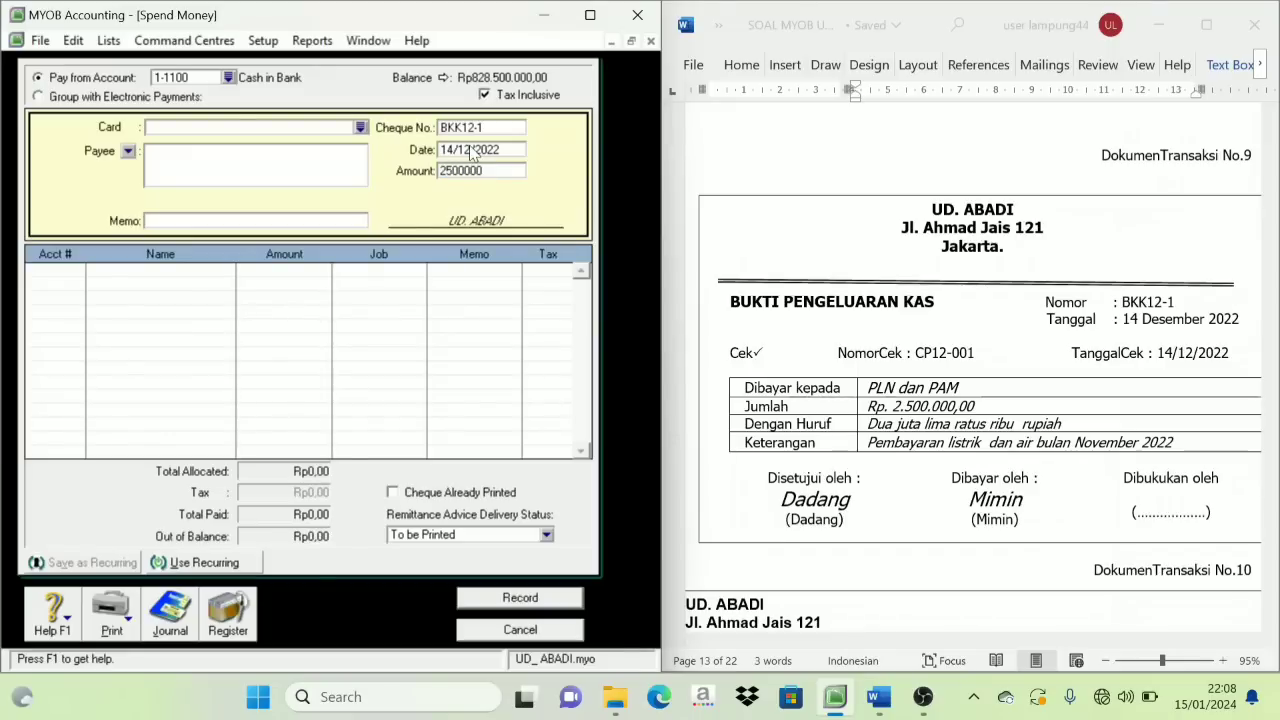
Copy the voucher's description "Pembayaran listrik dan air bulan November 2022" from Word into the payment's memo in MYOB
{"action": "left_click", "coordinate": [1043, 447]}
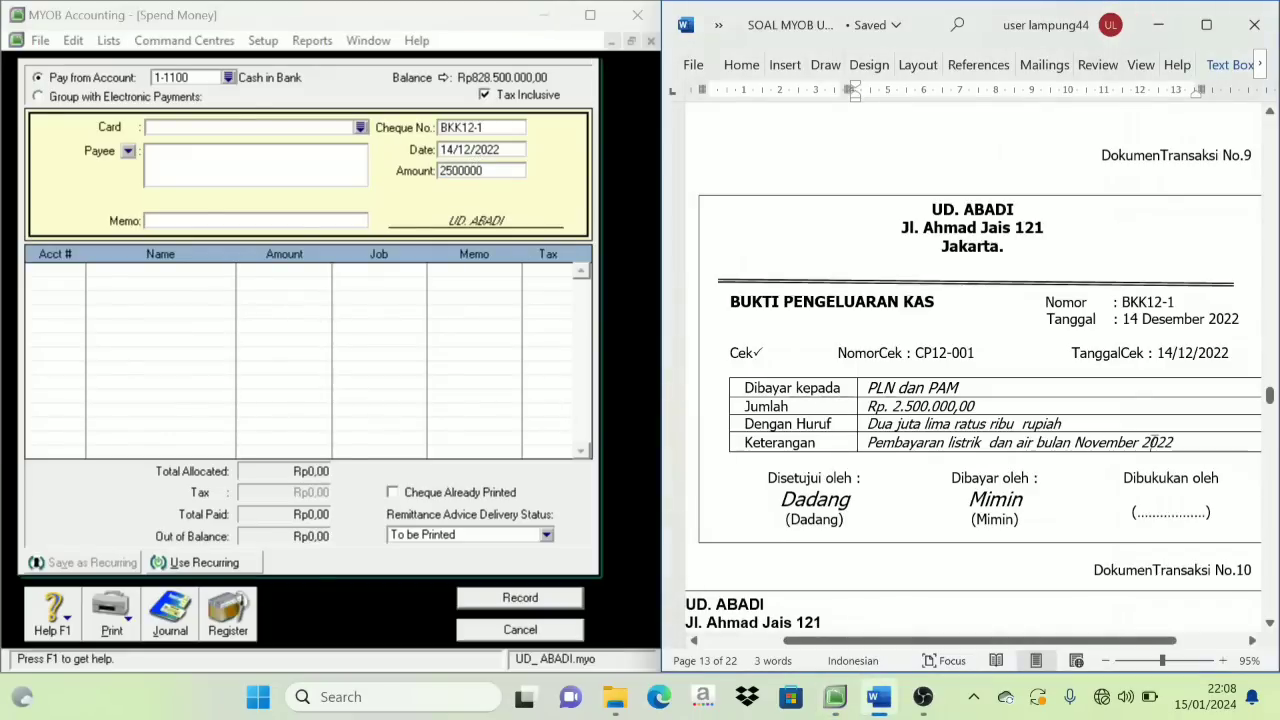
{"action": "left_click_drag", "start_coordinate": [1155, 442], "coordinate": [733, 460]}
{"action": "left_click_drag", "start_coordinate": [917, 450], "coordinate": [870, 450]}
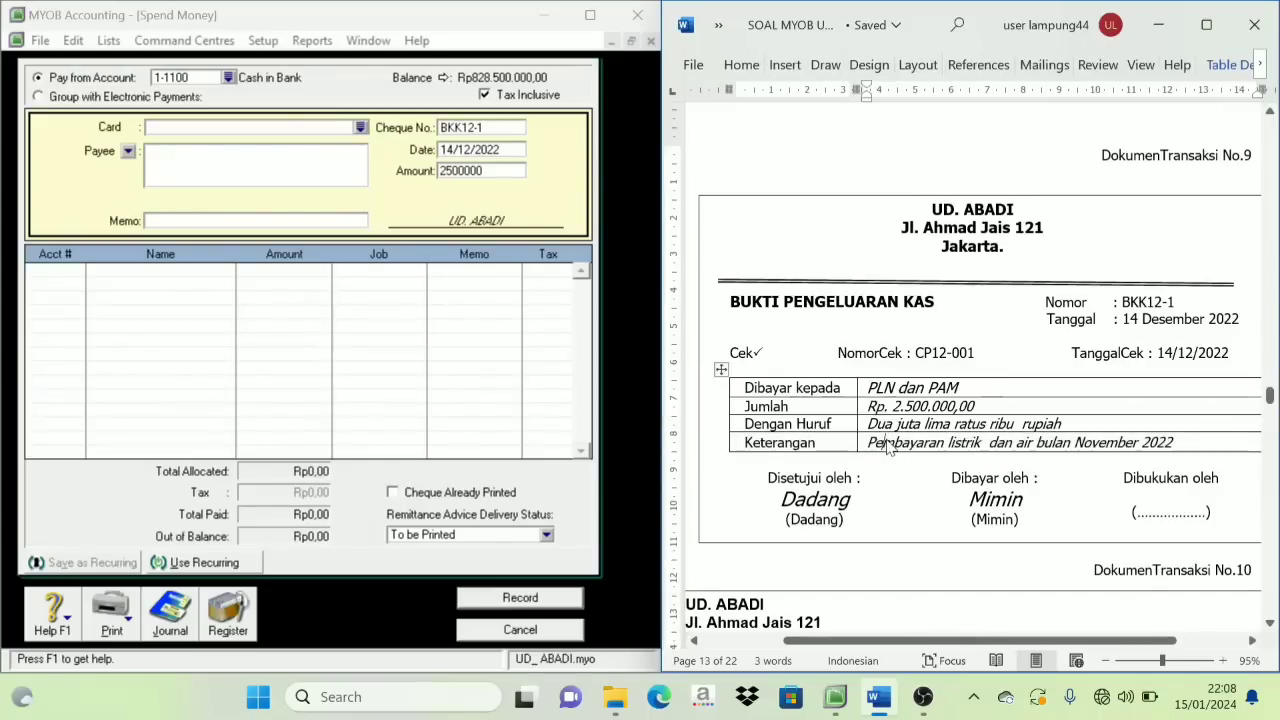
{"action": "triple_click", "coordinate": [888, 447]}
{"action": "key", "text": "ctrl+c"}
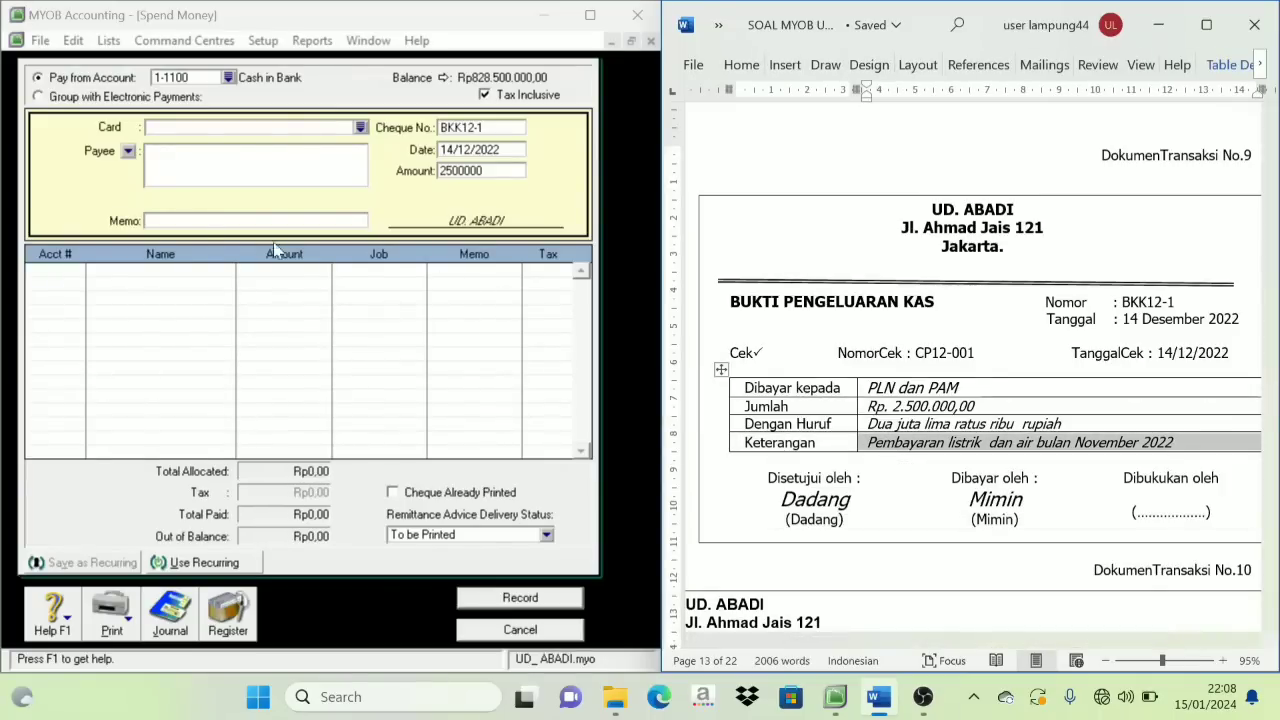
{"action": "left_click", "coordinate": [255, 220]}
{"action": "key", "text": "ctrl+v"}
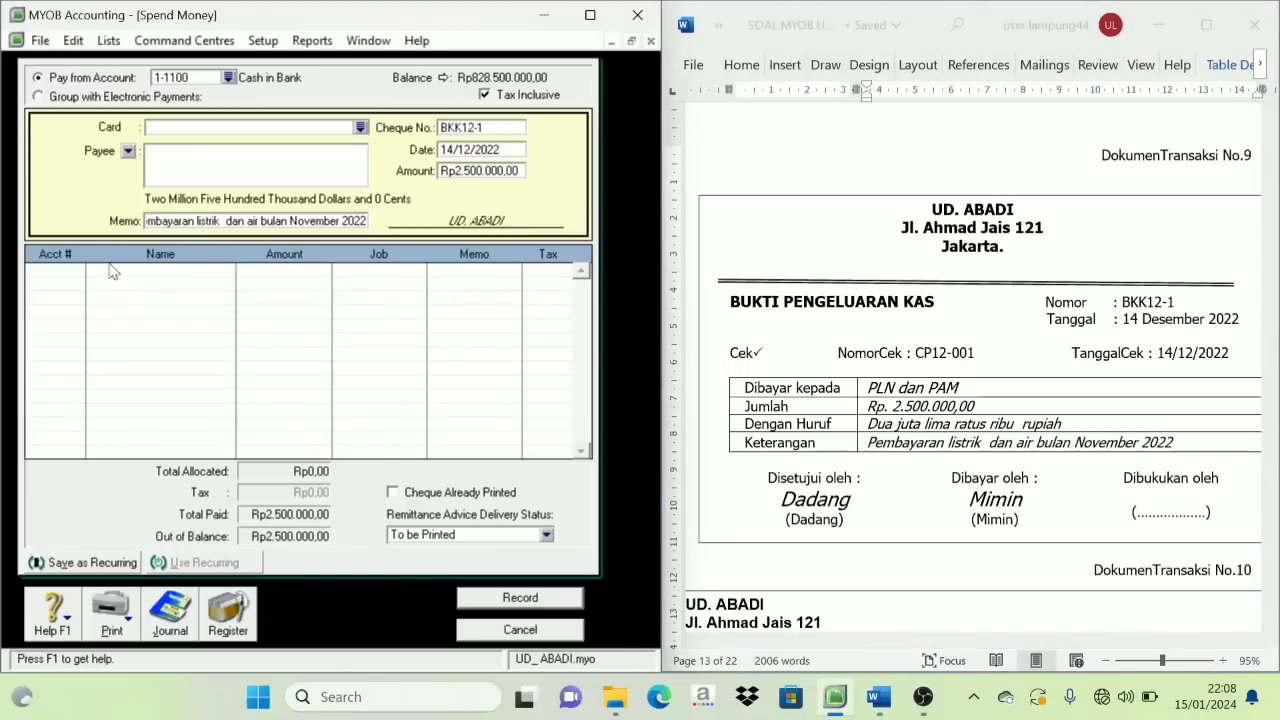
Allocate the full bank payment to account 2-1200 Expense Payable and record it
{"action": "left_click", "coordinate": [56, 273]}
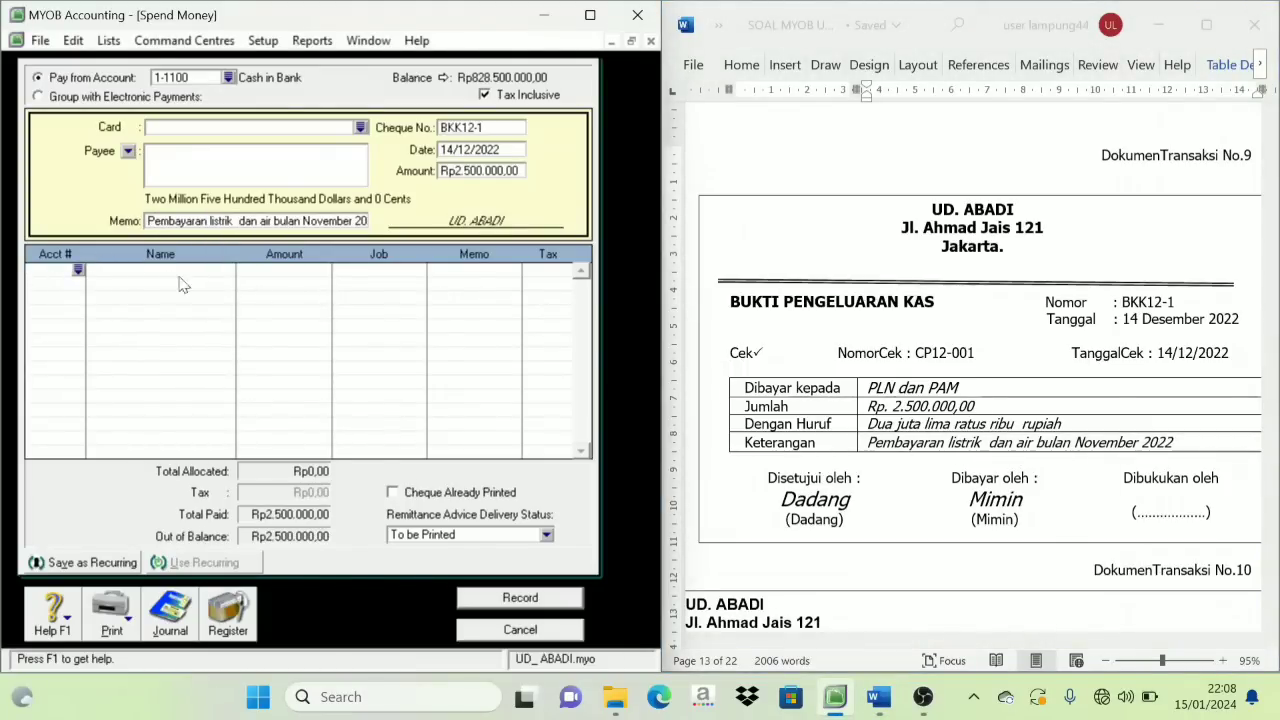
{"action": "left_click", "coordinate": [78, 270]}
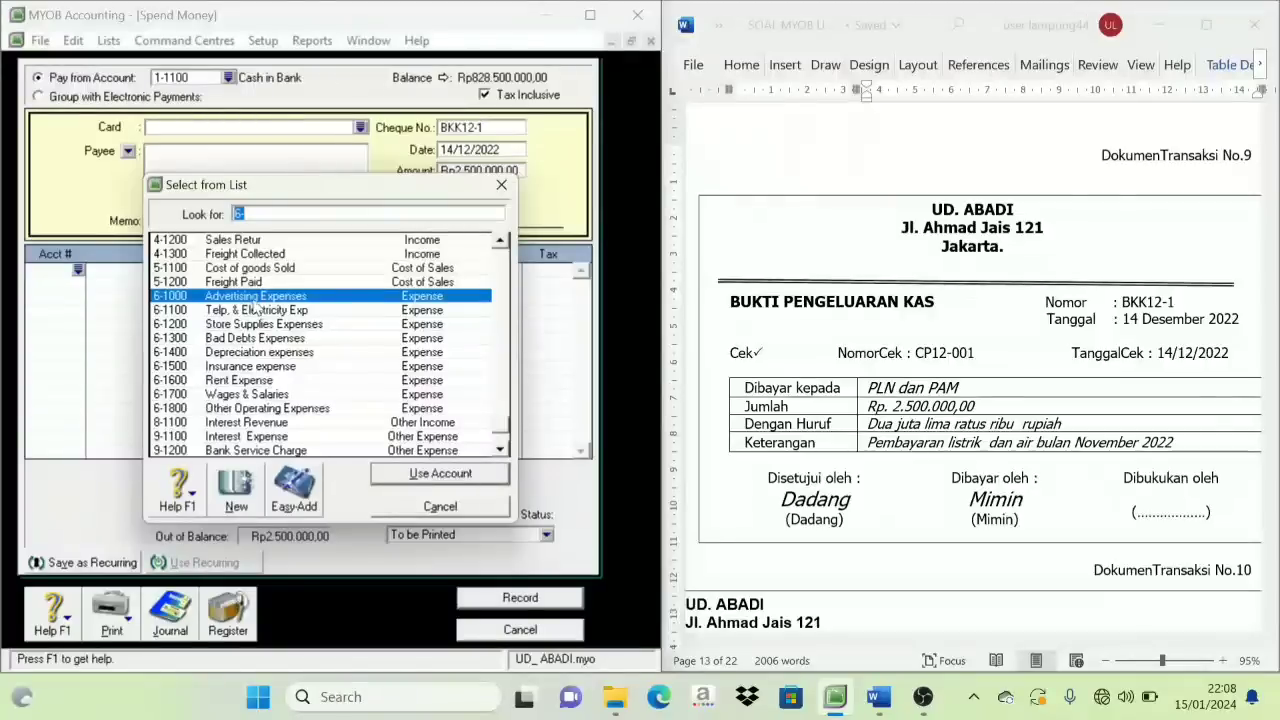
{"action": "scroll", "coordinate": [258, 310], "scroll_direction": "up", "scroll_amount": 6}
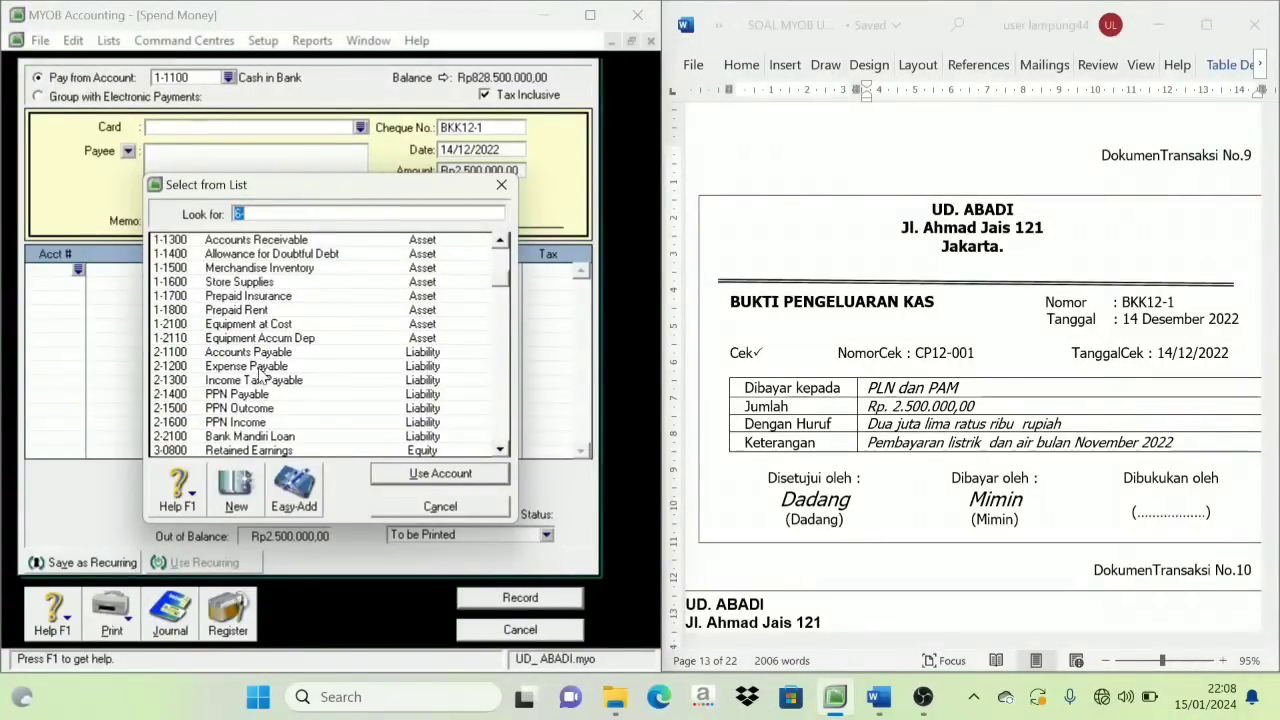
{"action": "left_click", "coordinate": [262, 368]}
{"action": "left_click", "coordinate": [422, 474]}
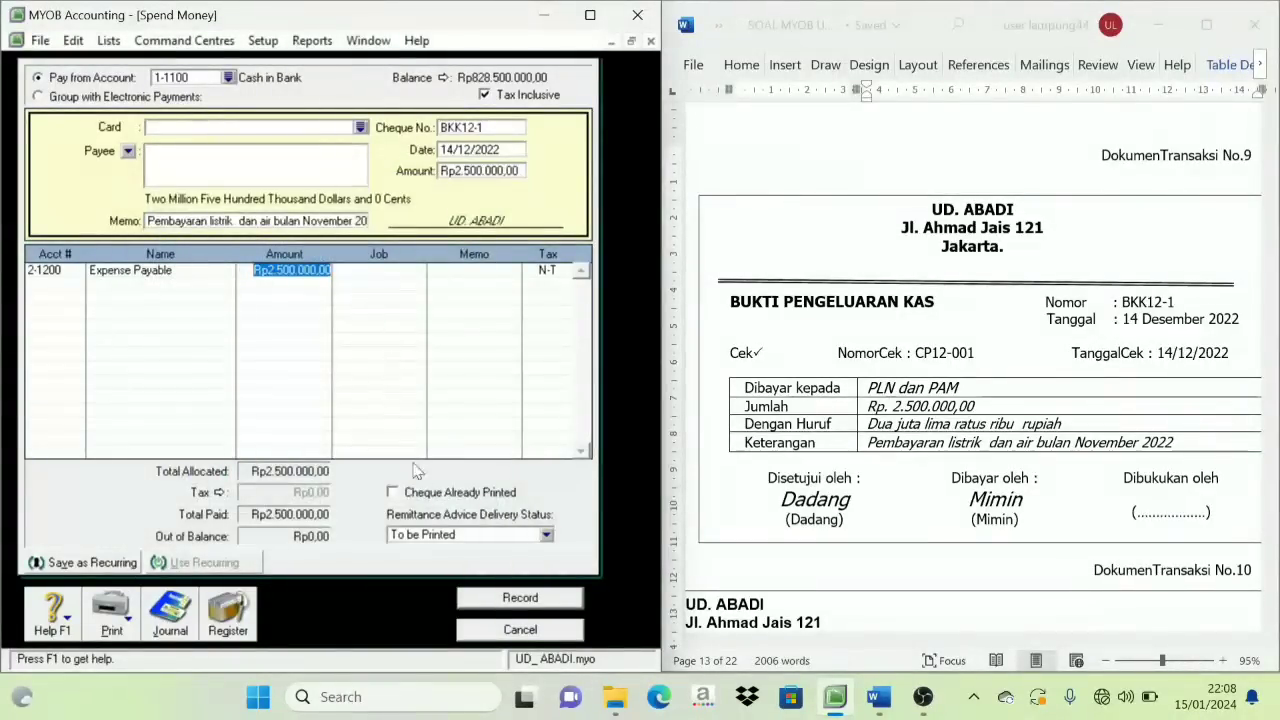
{"action": "key", "text": "Tab"}
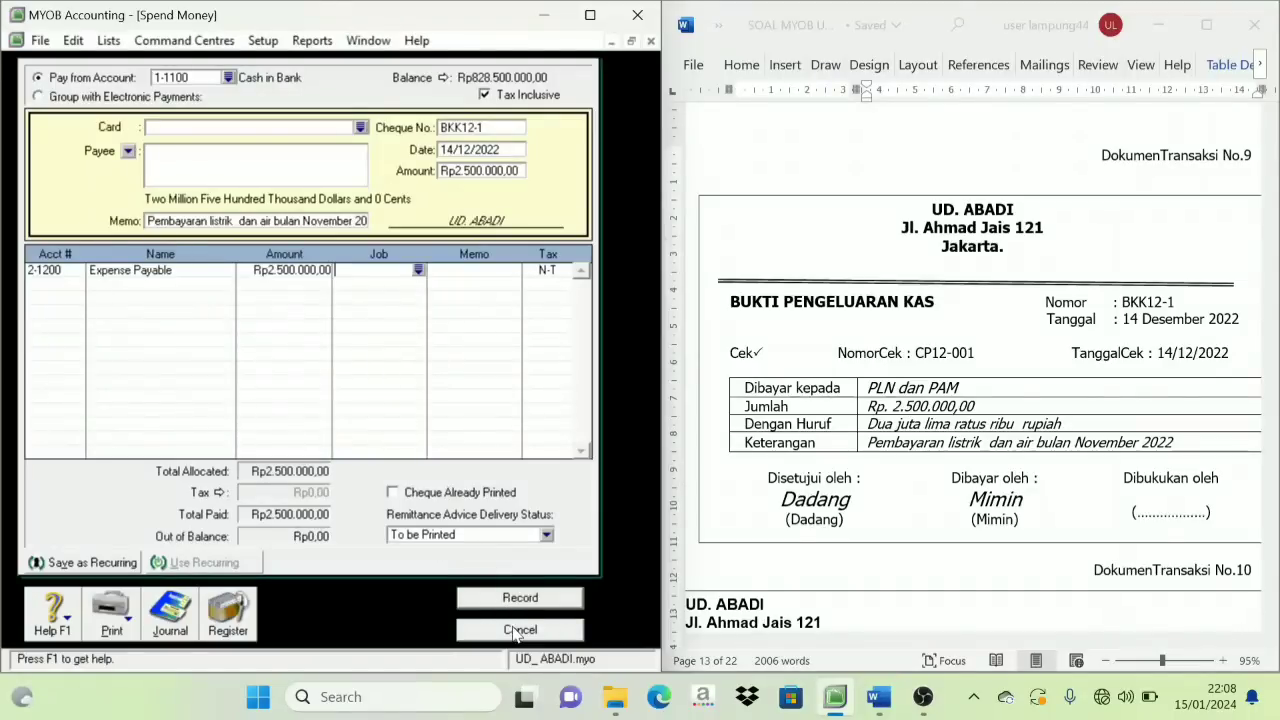
{"action": "left_click", "coordinate": [522, 600]}
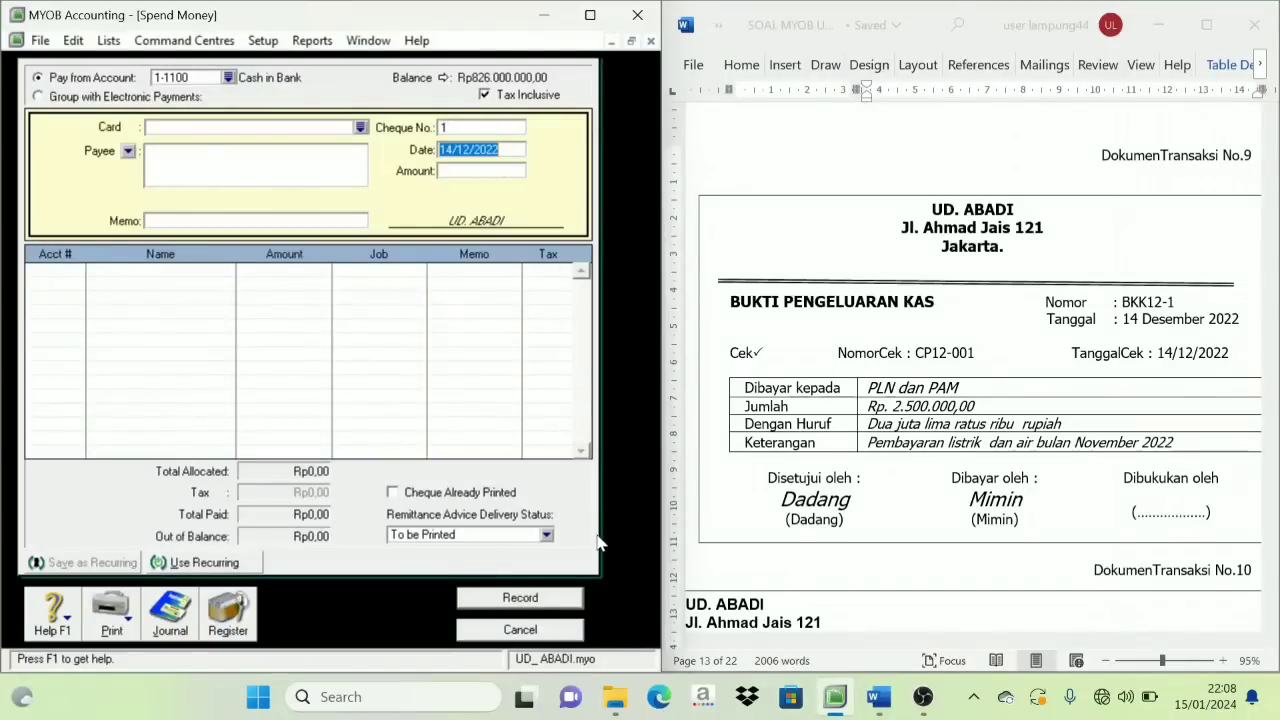
Close the blank Spend Money form without recording it and start a new sales invoice for the customer Toko Raya
{"action": "left_click", "coordinate": [520, 629]}
{"action": "scroll", "coordinate": [1055, 485], "scroll_direction": "down", "scroll_amount": 8}
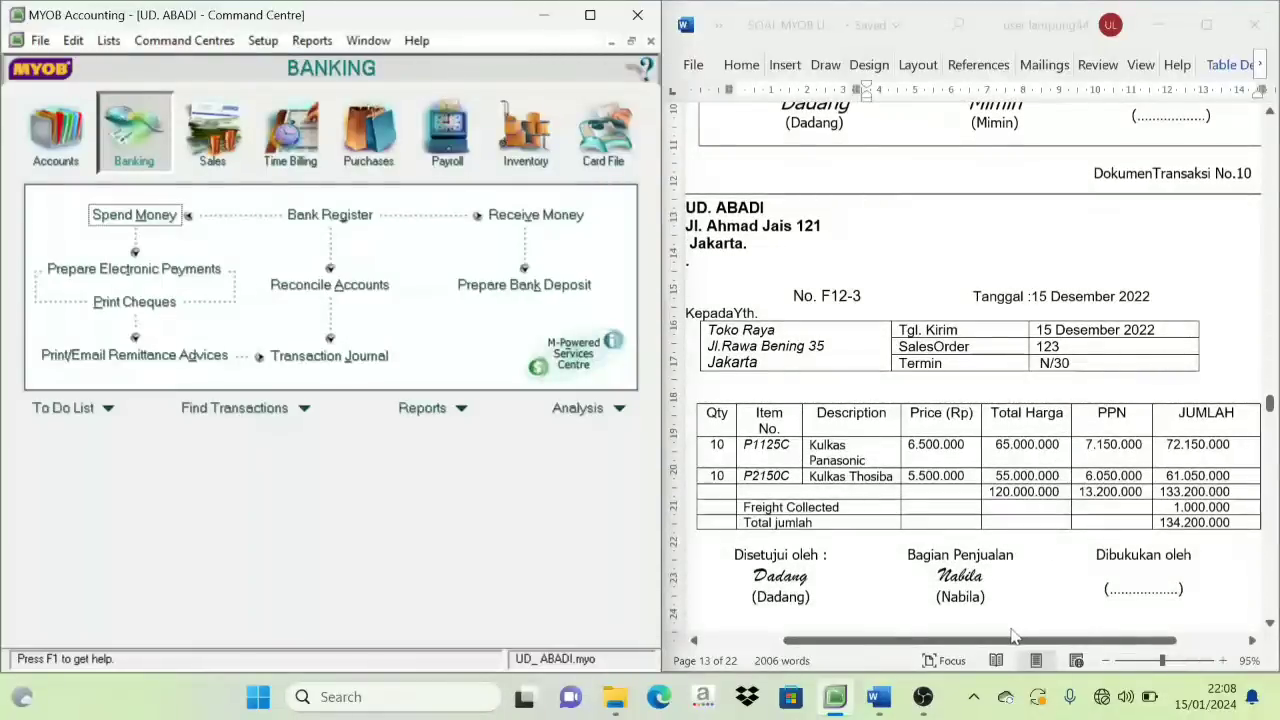
{"action": "left_click_drag", "start_coordinate": [1002, 641], "coordinate": [971, 650]}
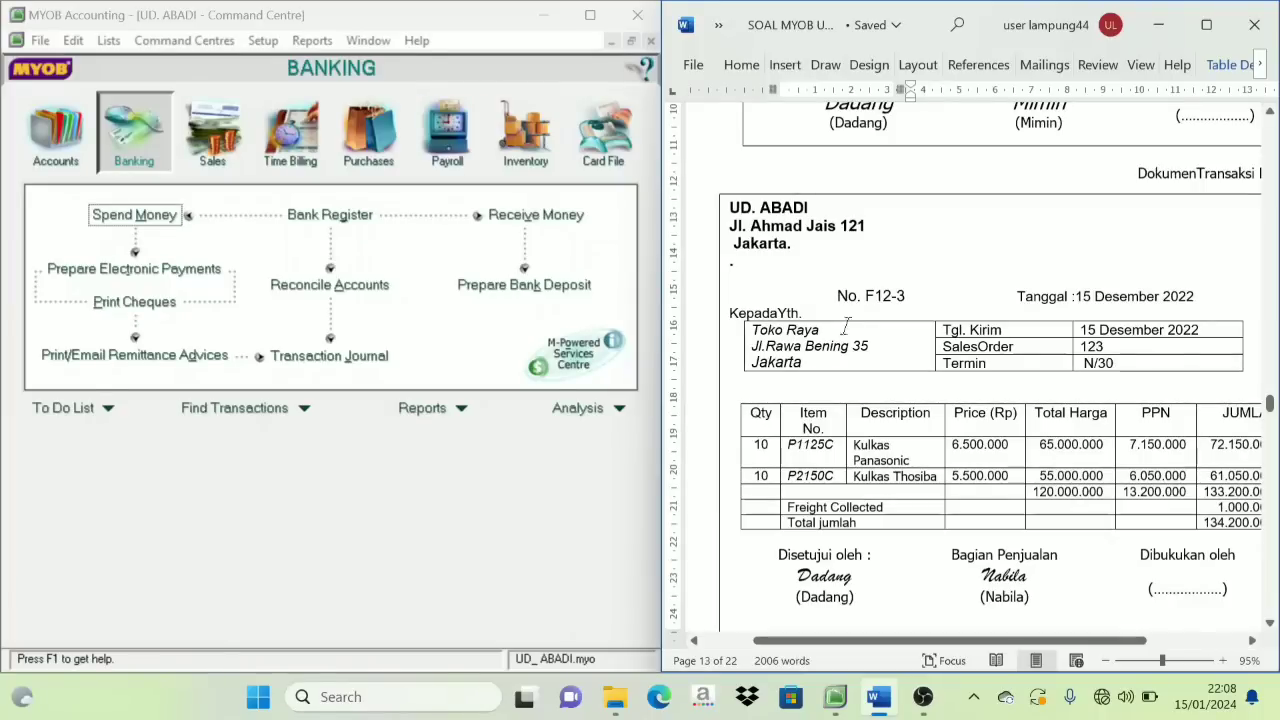
{"action": "left_click_drag", "start_coordinate": [942, 641], "coordinate": [952, 641]}
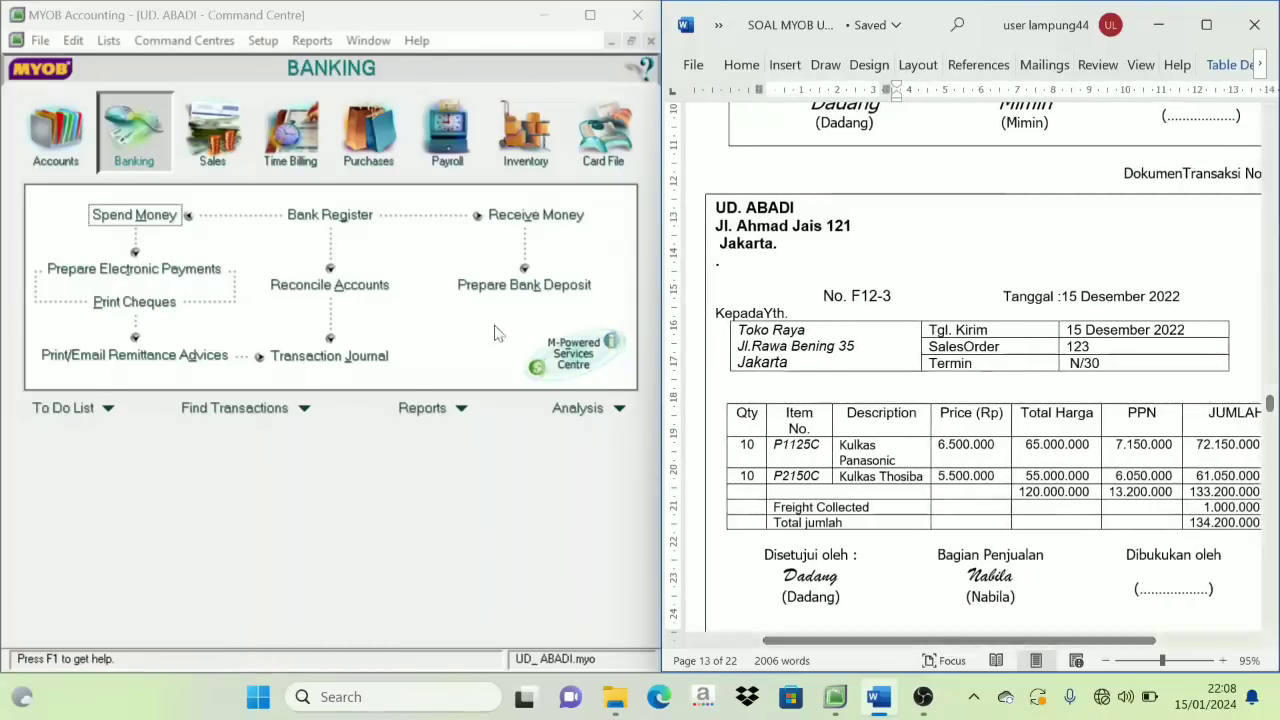
{"action": "left_click", "coordinate": [213, 157]}
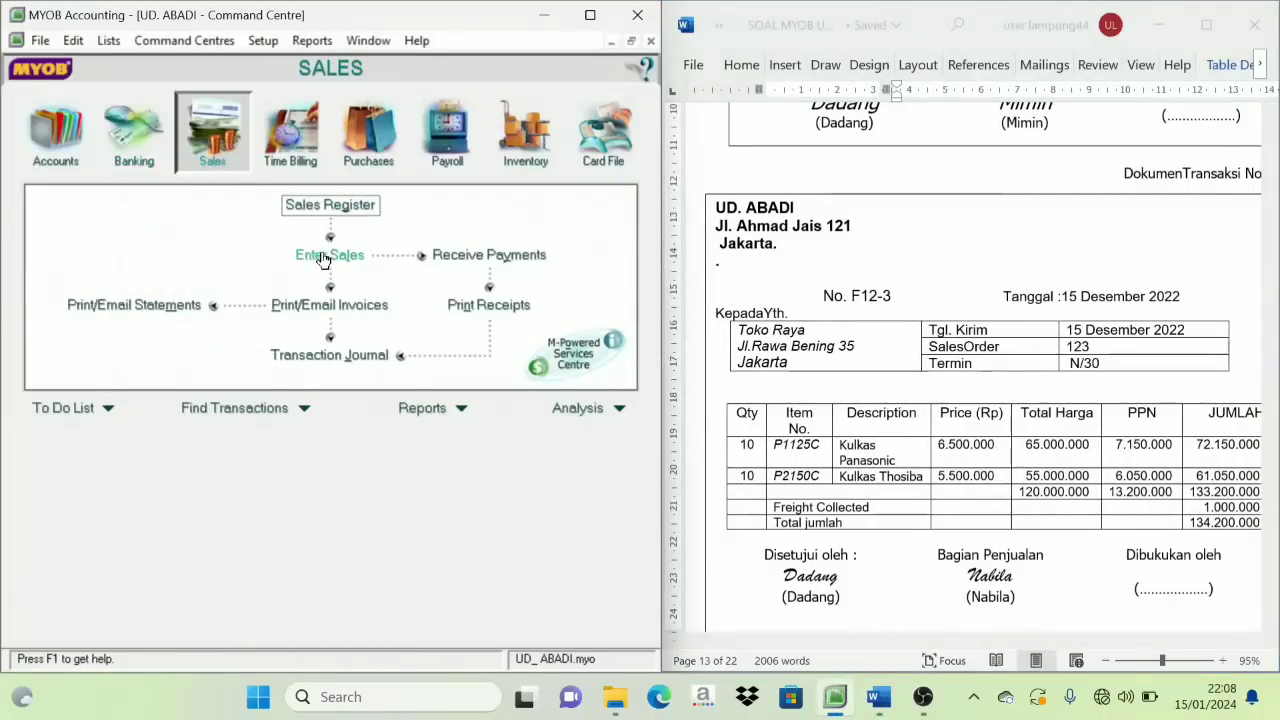
{"action": "left_click", "coordinate": [324, 259]}
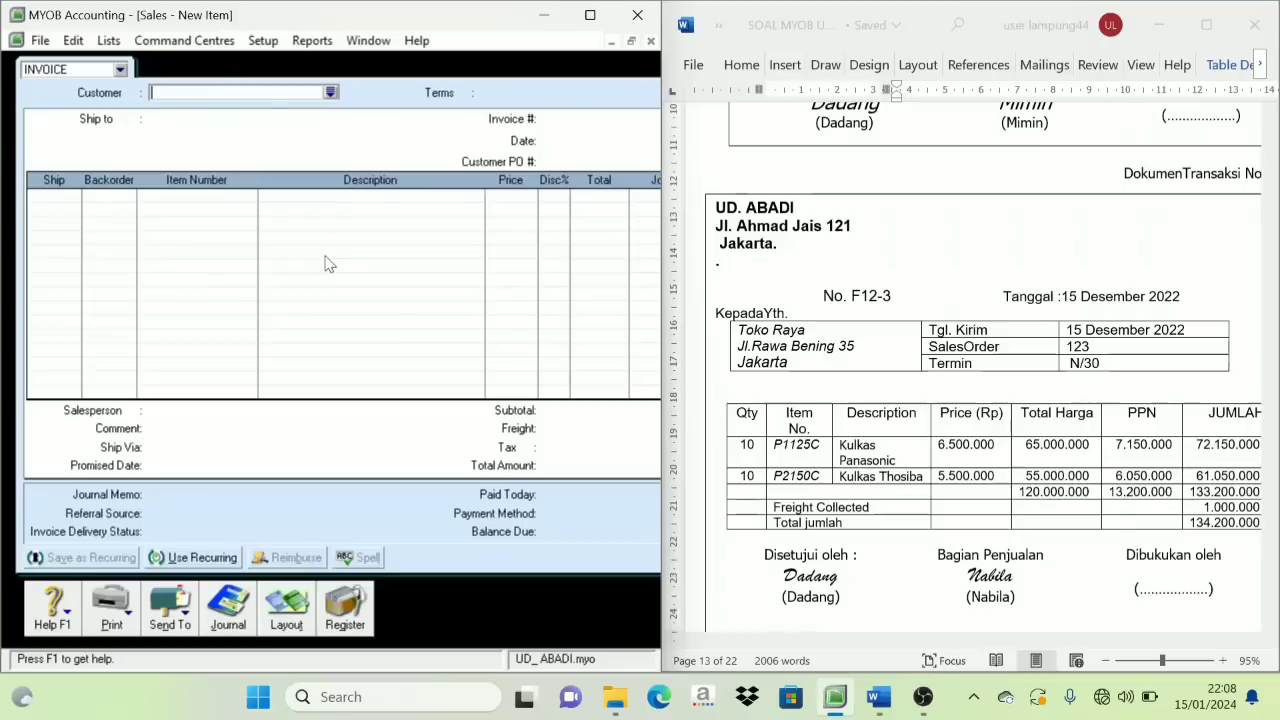
{"action": "left_click", "coordinate": [332, 93]}
{"action": "left_click", "coordinate": [150, 269]}
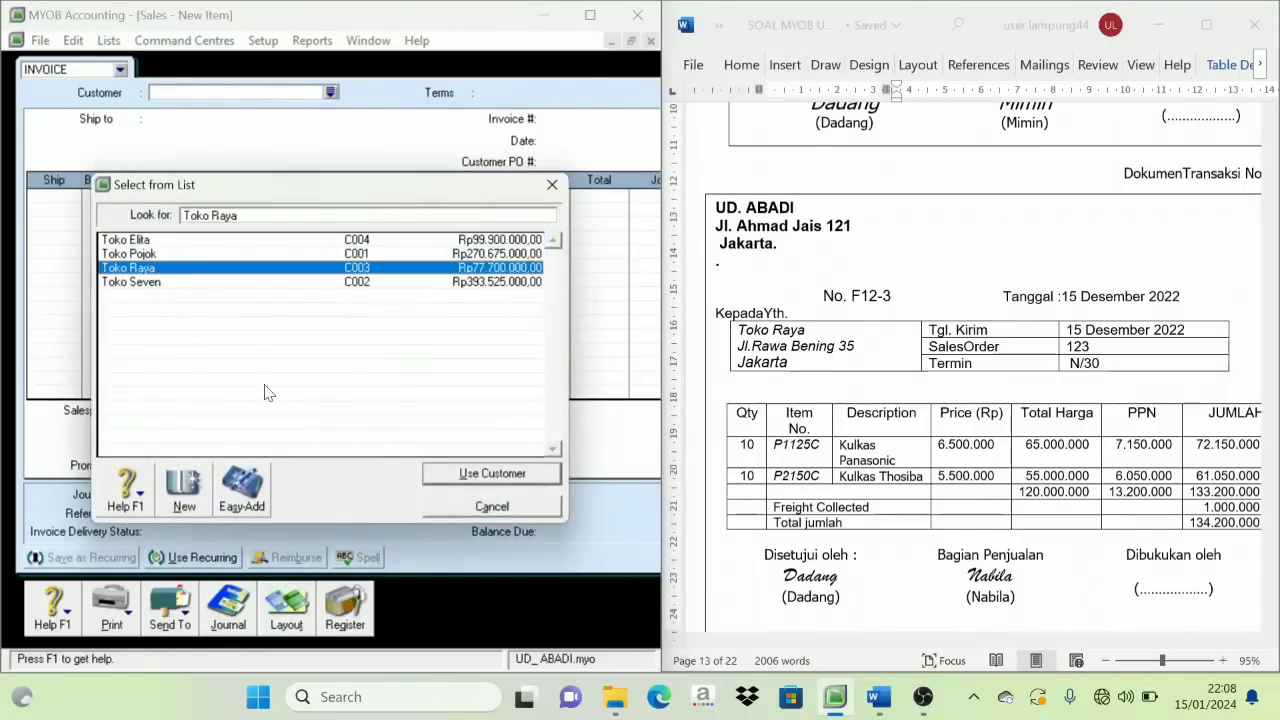
{"action": "left_click", "coordinate": [488, 474]}
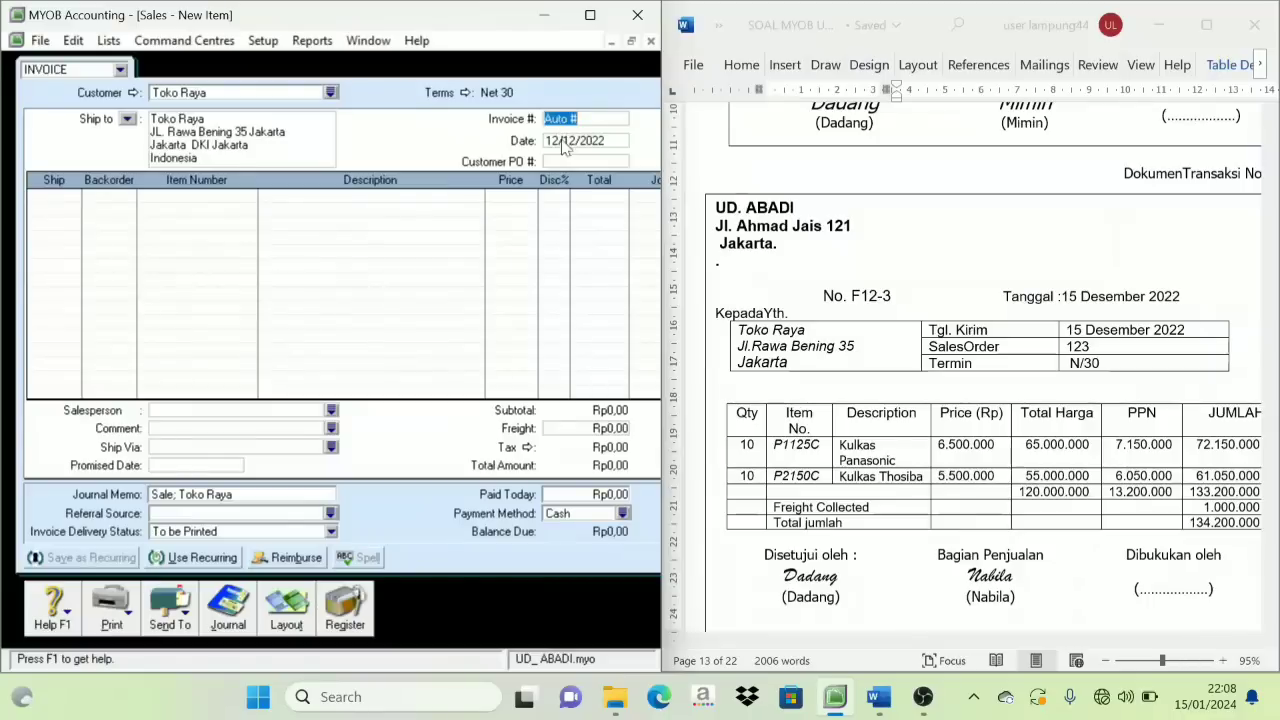
Set the Toko Raya invoice number to F12-3 and its date to 15/12/2022
{"action": "type", "text": "F12-3"}
{"action": "key", "text": "Tab"}
{"action": "type", "text": "15"}
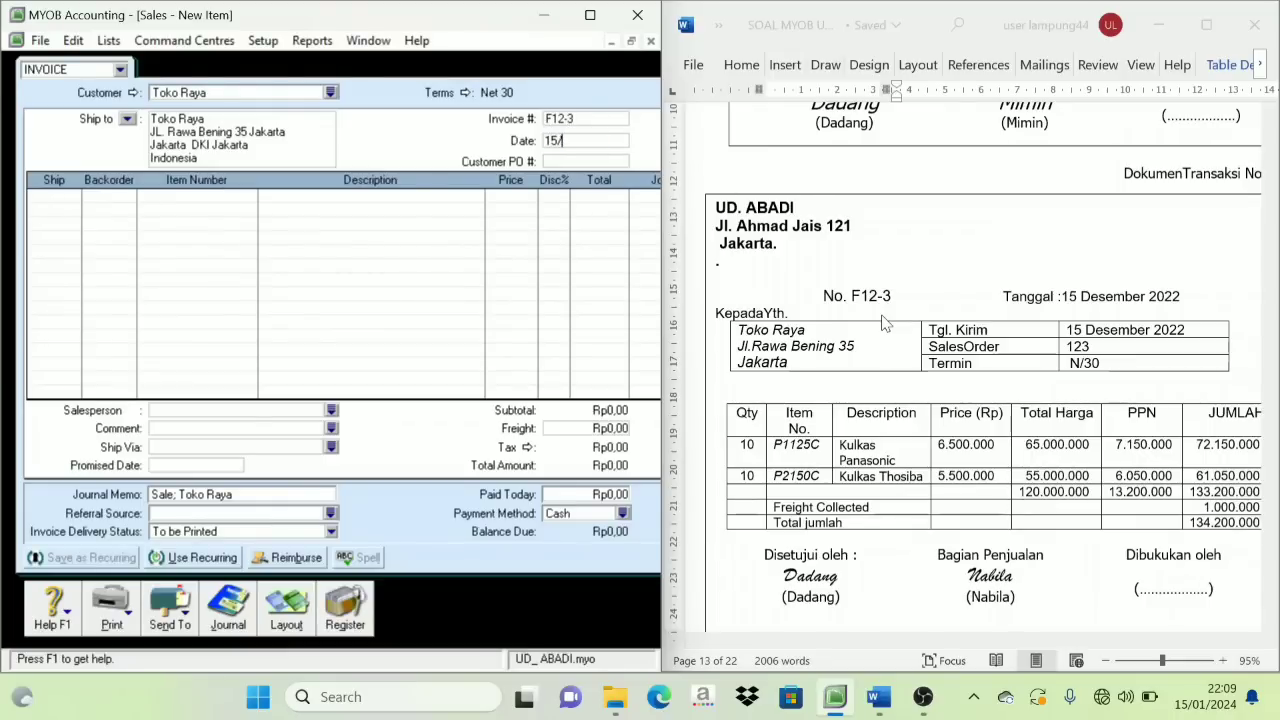
{"action": "type", "text": "/12/2022"}
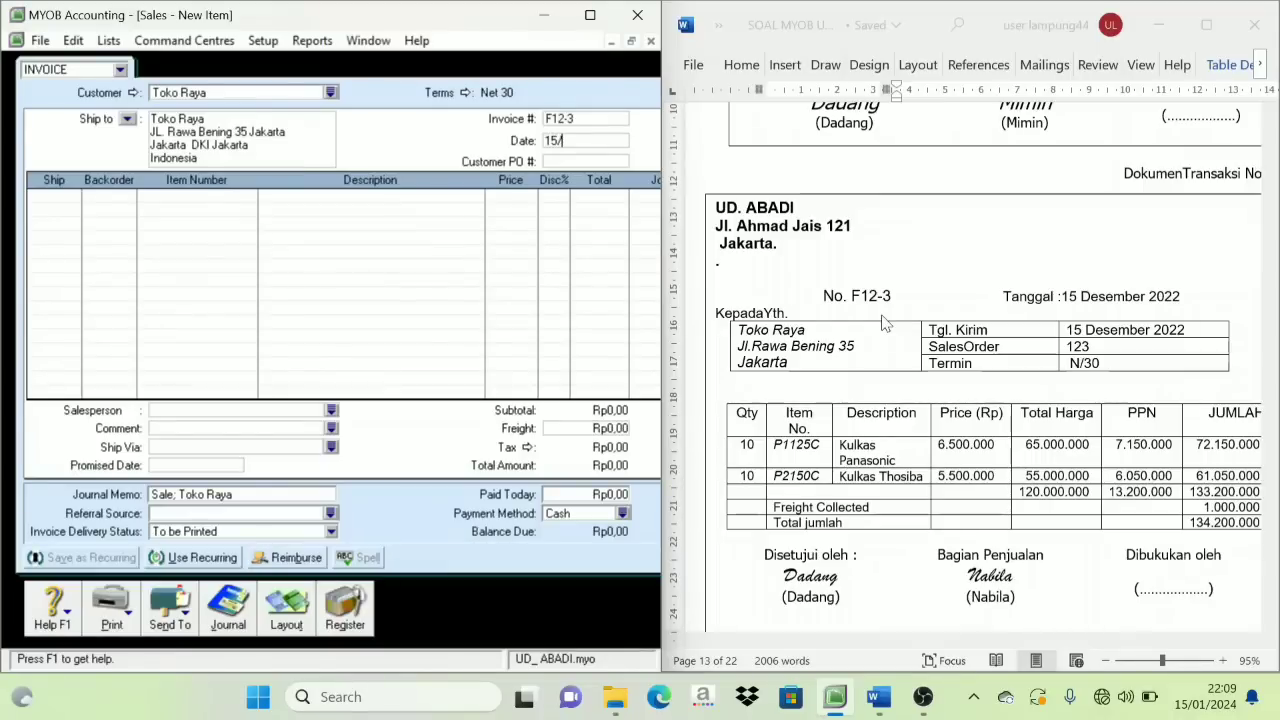
{"action": "type", "text": "12/022"}
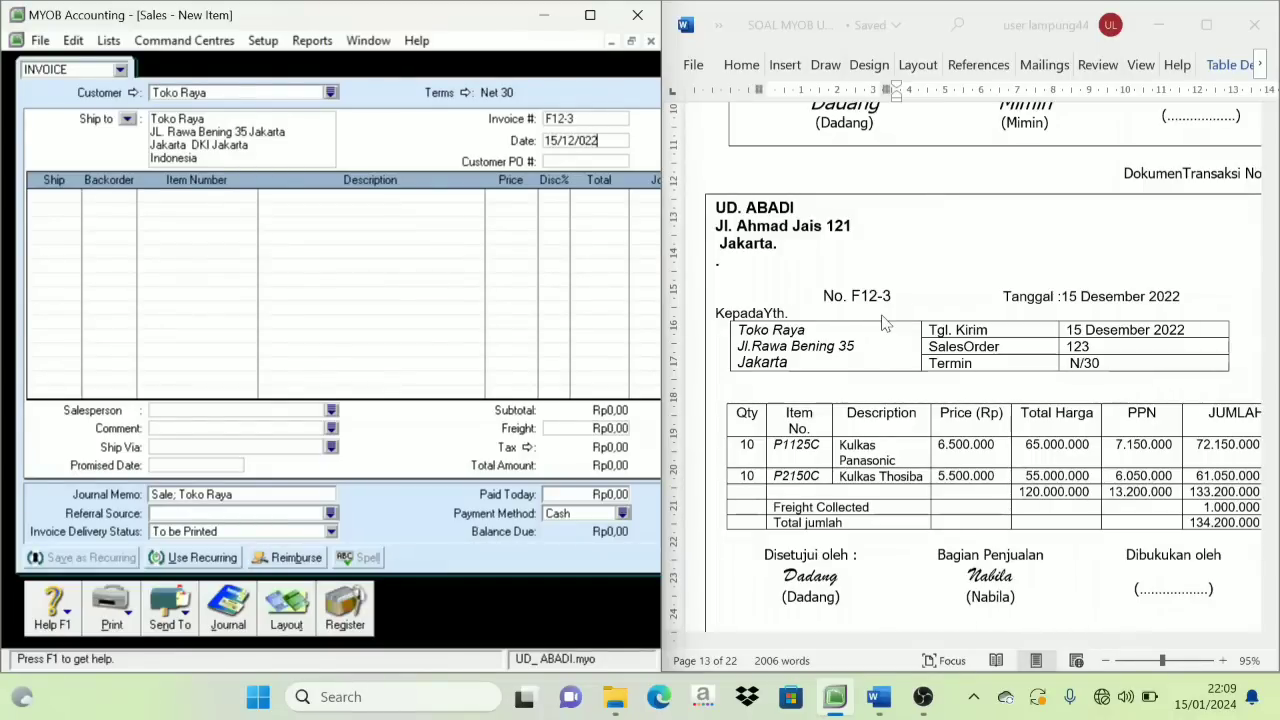
Add 10 units of item P1125 C (Kulkas Panasonic) on the first invoice line at a price of Rp6.500.000
{"action": "left_click", "coordinate": [32, 196]}
{"action": "type", "text": "10"}
{"action": "key", "text": "Tab"}
{"action": "key", "text": "Tab"}
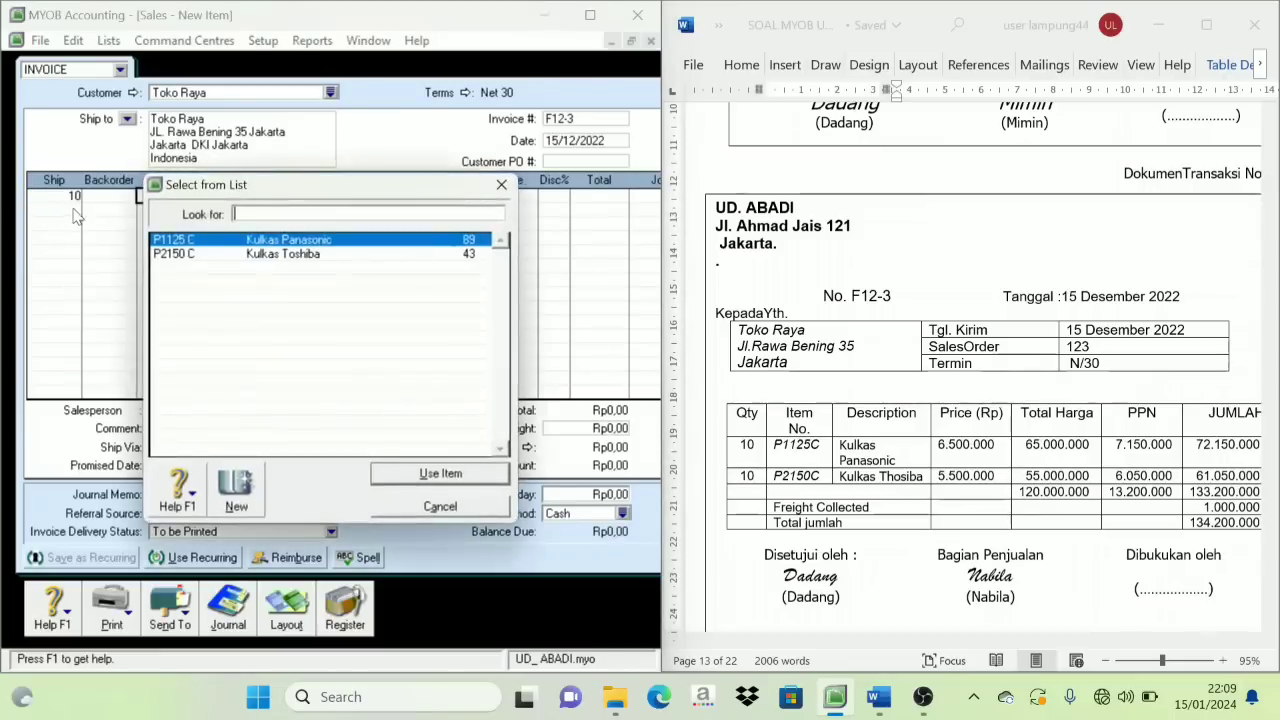
{"action": "left_click", "coordinate": [410, 474]}
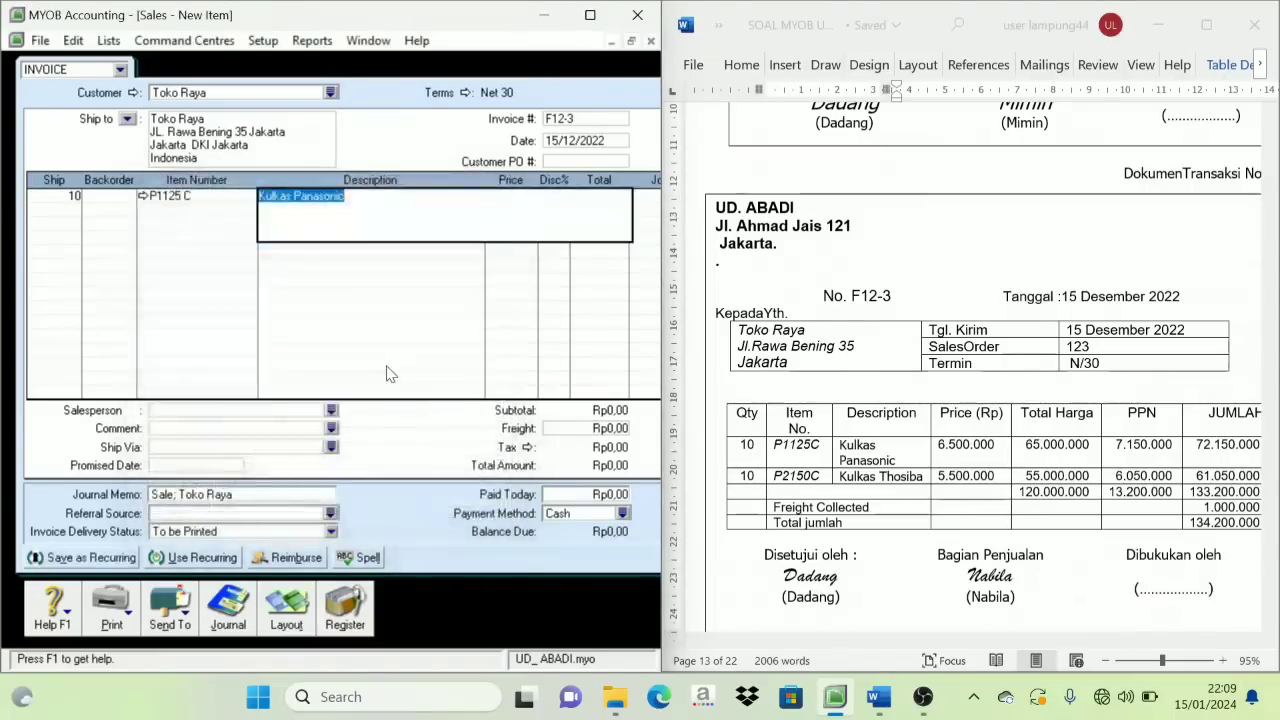
{"action": "key", "text": "Tab"}
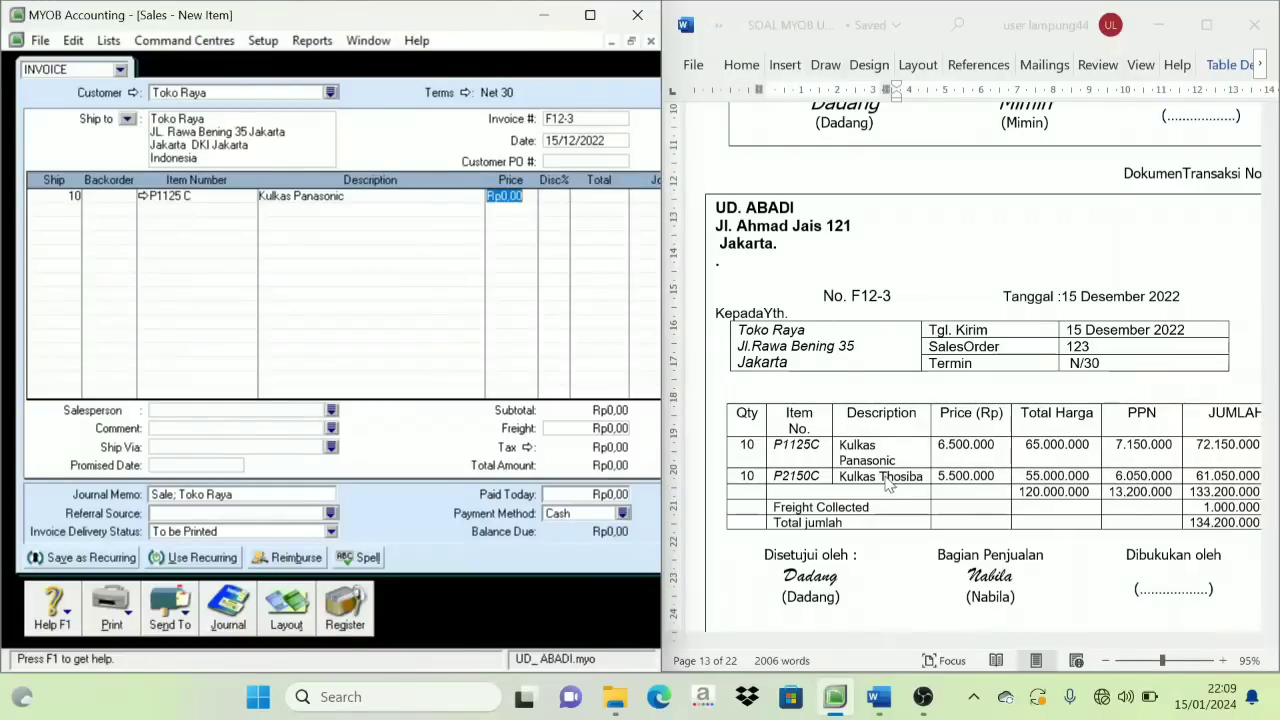
{"action": "type", "text": "6500000"}
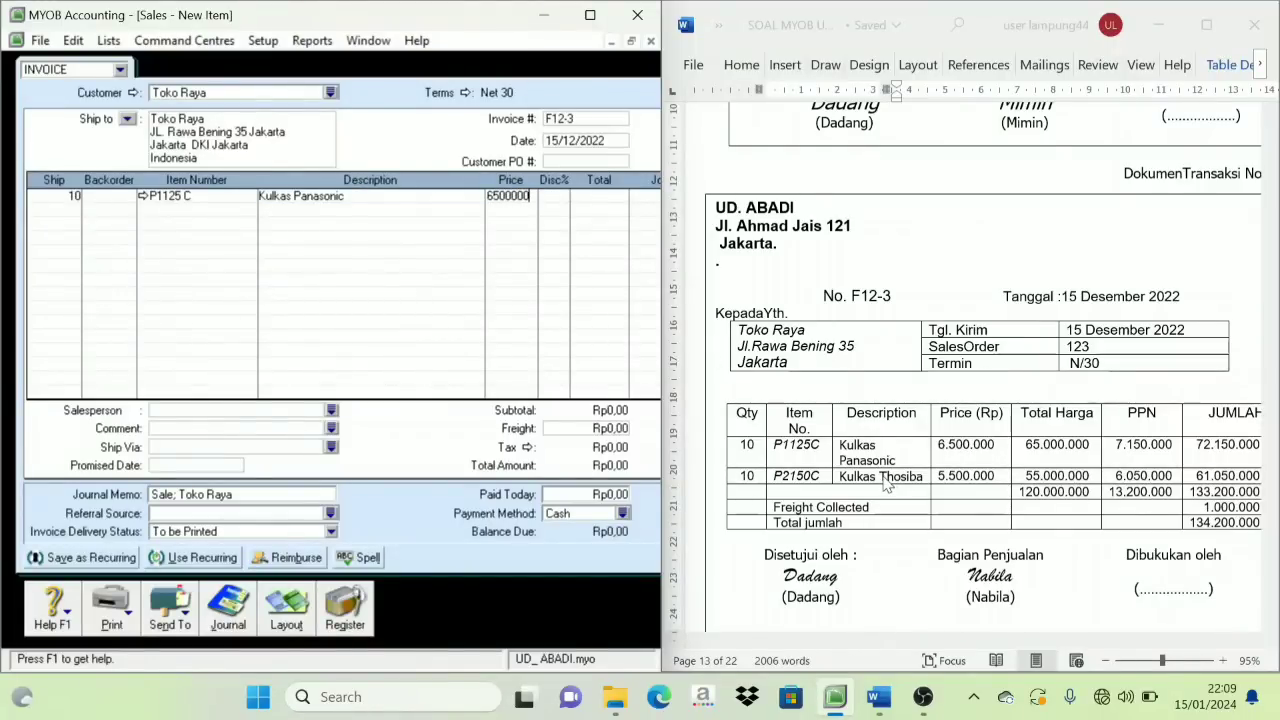
{"action": "key", "text": "Tab"}
Add 10 units of item P2150 C (Kulkas Toshiba) on the second invoice line at a price of Rp5.500.000
{"action": "left_click", "coordinate": [32, 209]}
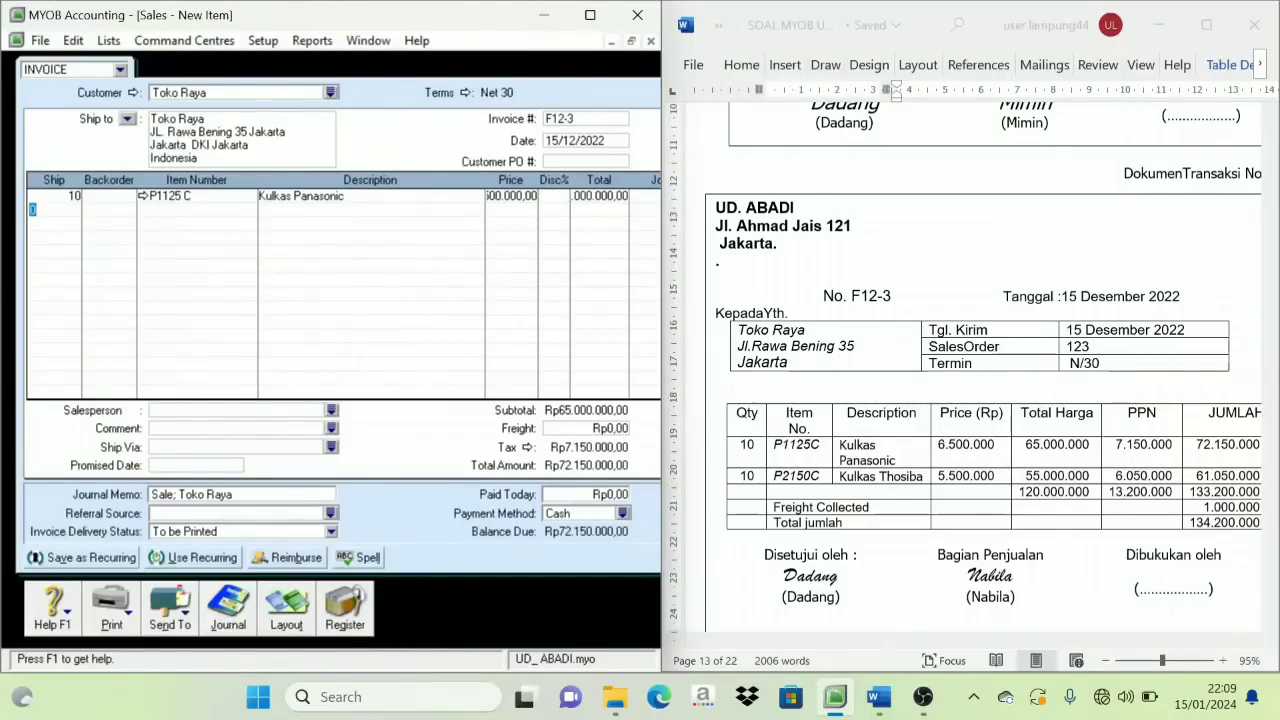
{"action": "type", "text": "10"}
{"action": "key", "text": "Tab"}
{"action": "key", "text": "Tab"}
{"action": "key", "text": "Tab"}
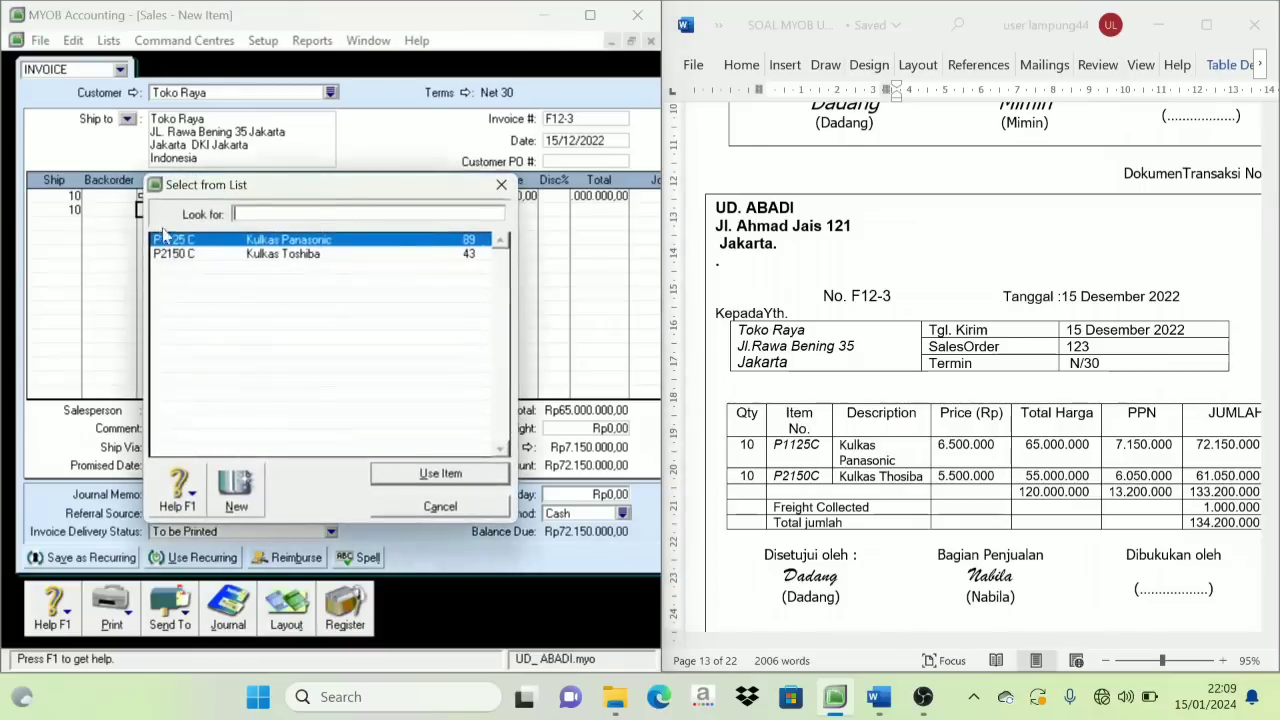
{"action": "left_click", "coordinate": [292, 254]}
{"action": "left_click", "coordinate": [440, 473]}
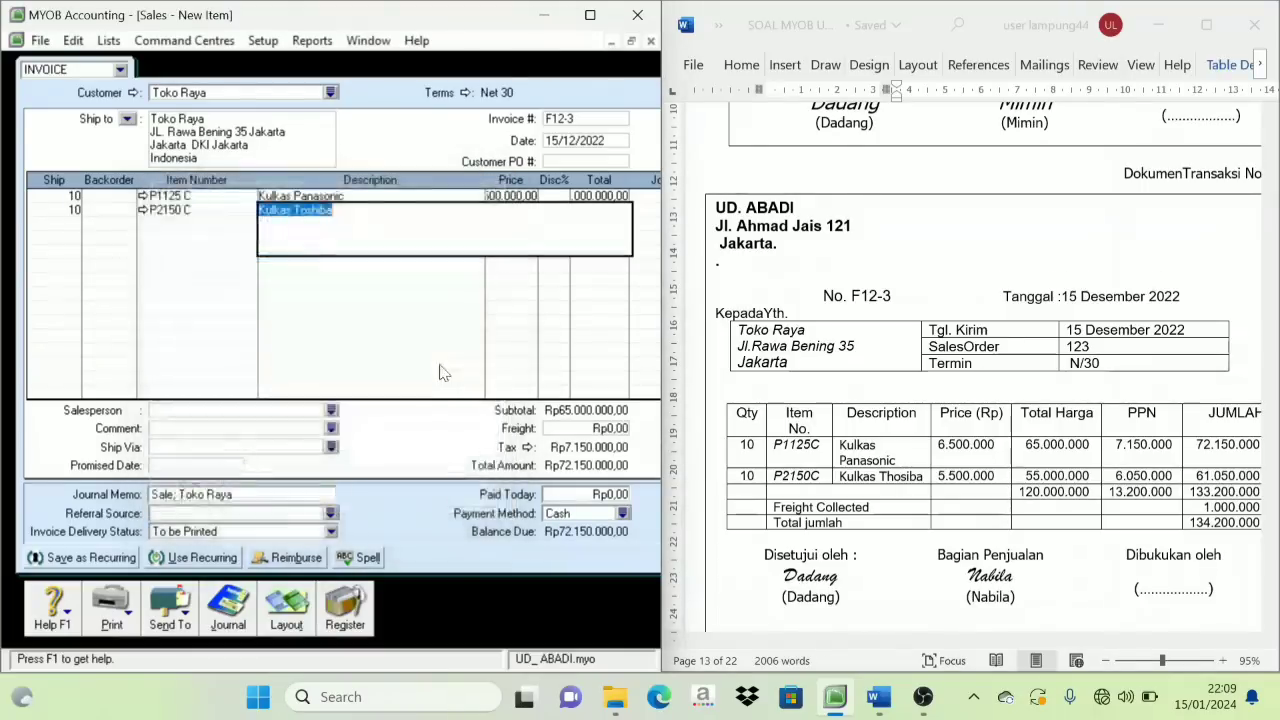
{"action": "key", "text": "Tab"}
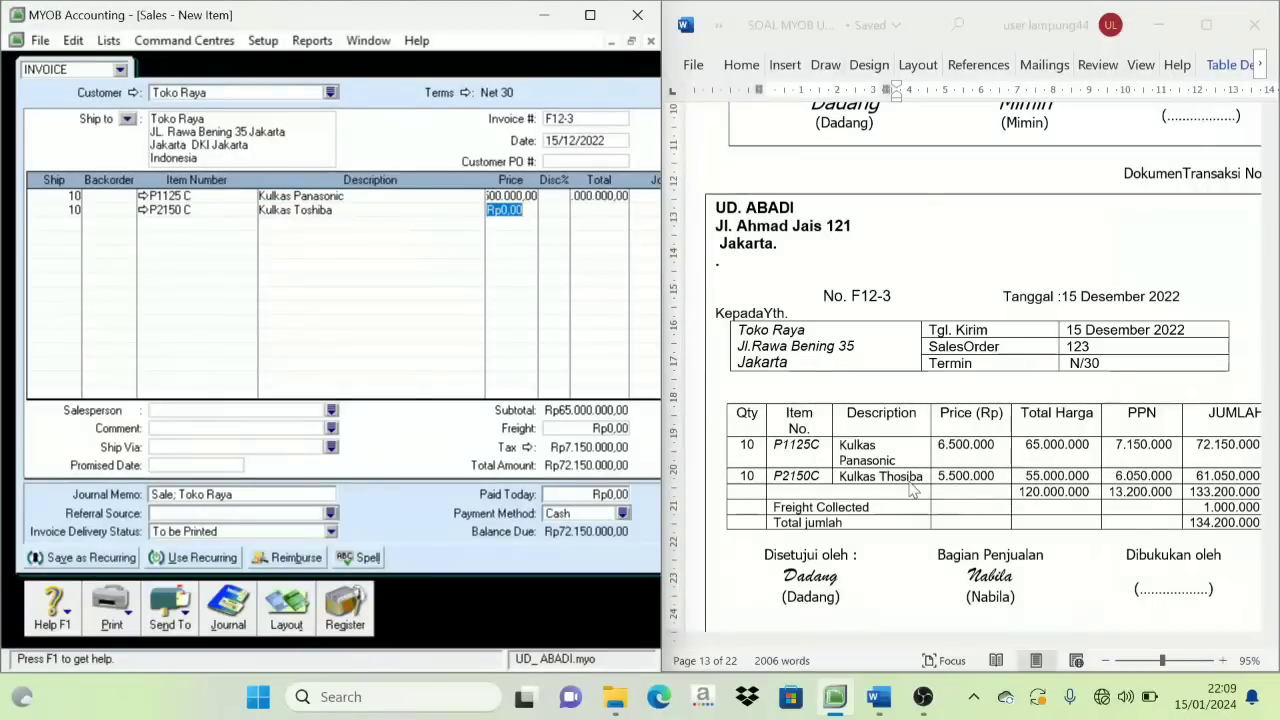
{"action": "type", "text": "550000"}
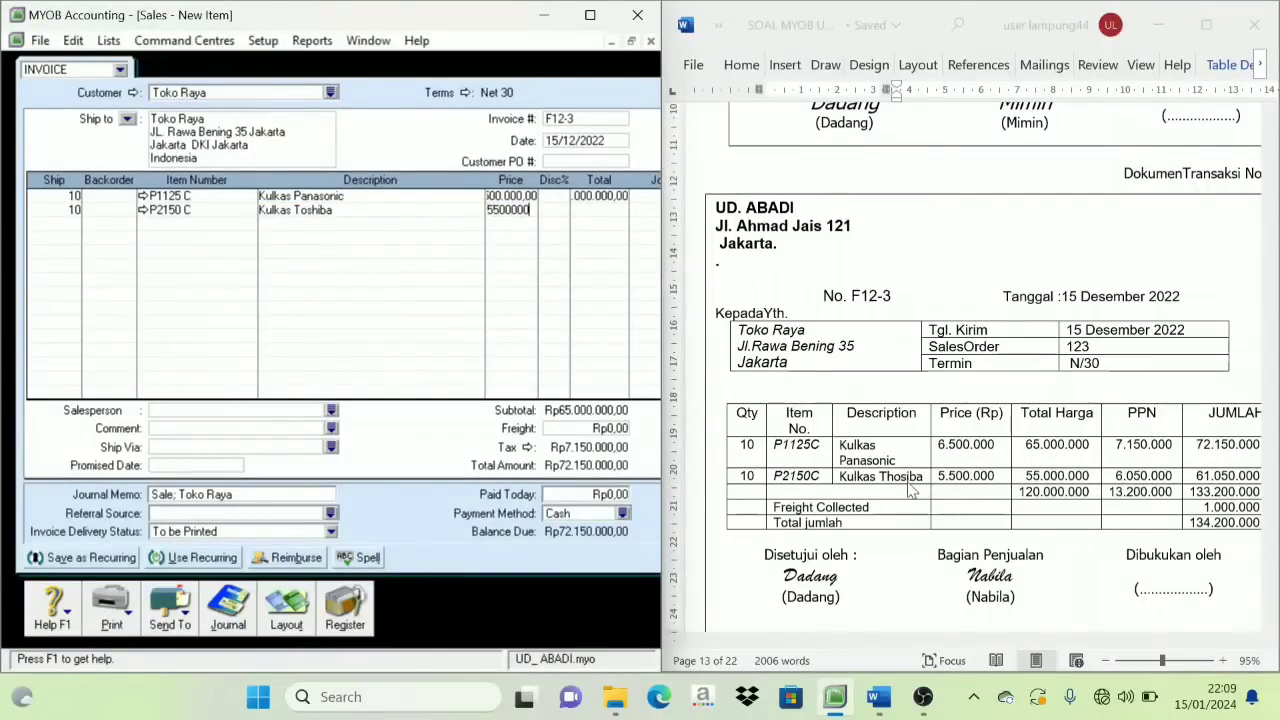
{"action": "type", "text": "0"}
{"action": "key", "text": "Tab"}
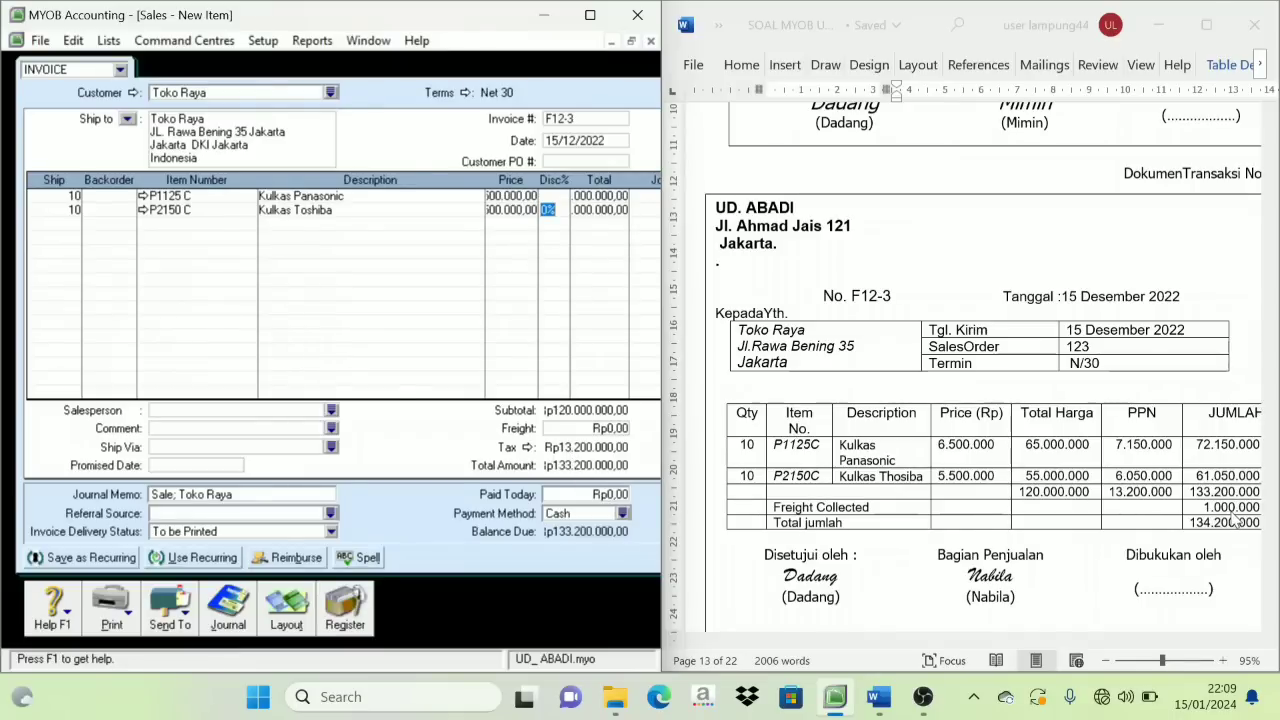
Set the freight charge of invoice F12-3 to Rp1.000.000
{"action": "left_click", "coordinate": [600, 430]}
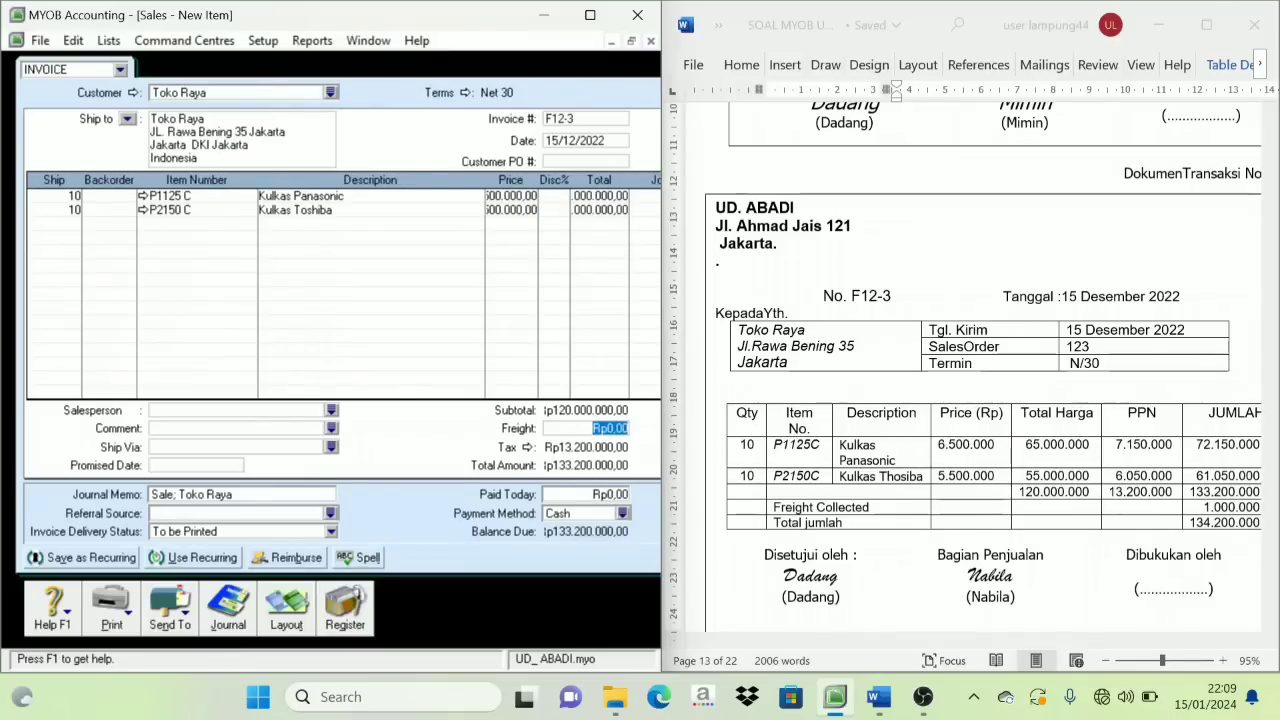
{"action": "type", "text": "1.000.000"}
{"action": "key", "text": "Tab"}
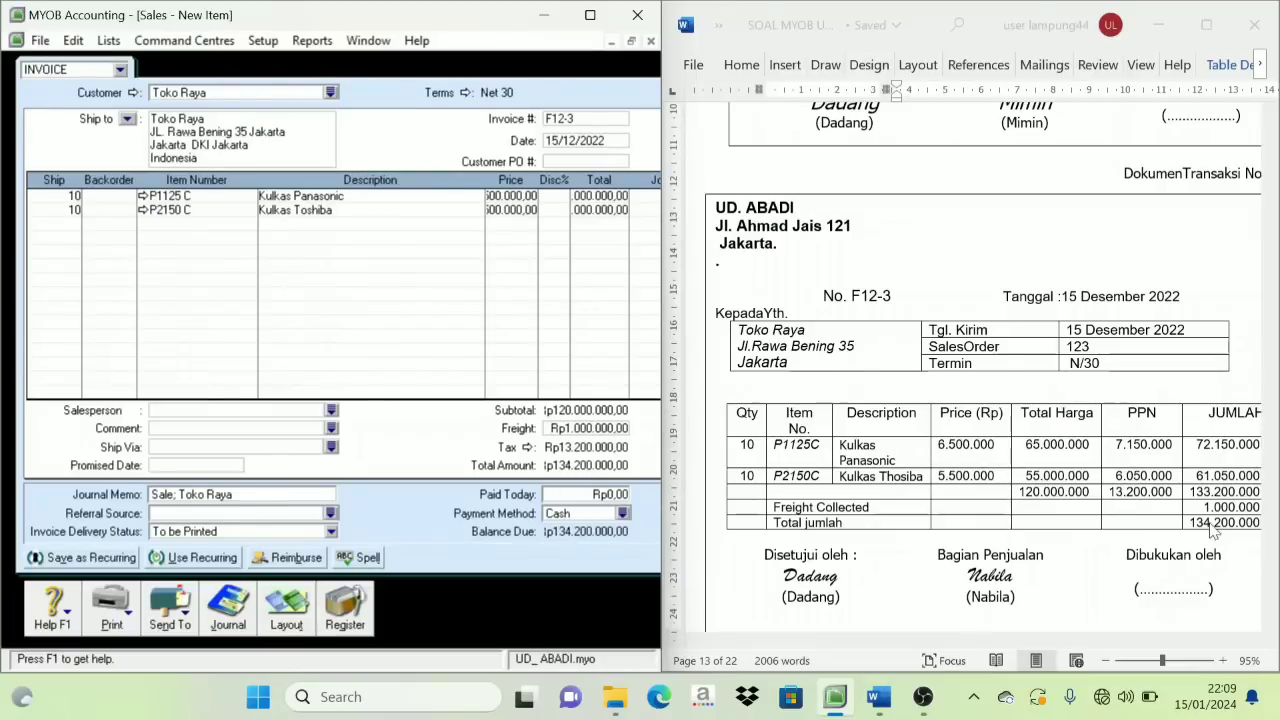
Record invoice F12-3, ignoring all spelling suggestions, and close the blank sales form that follows
{"action": "left_click_drag", "start_coordinate": [661, 429], "coordinate": [804, 440]}
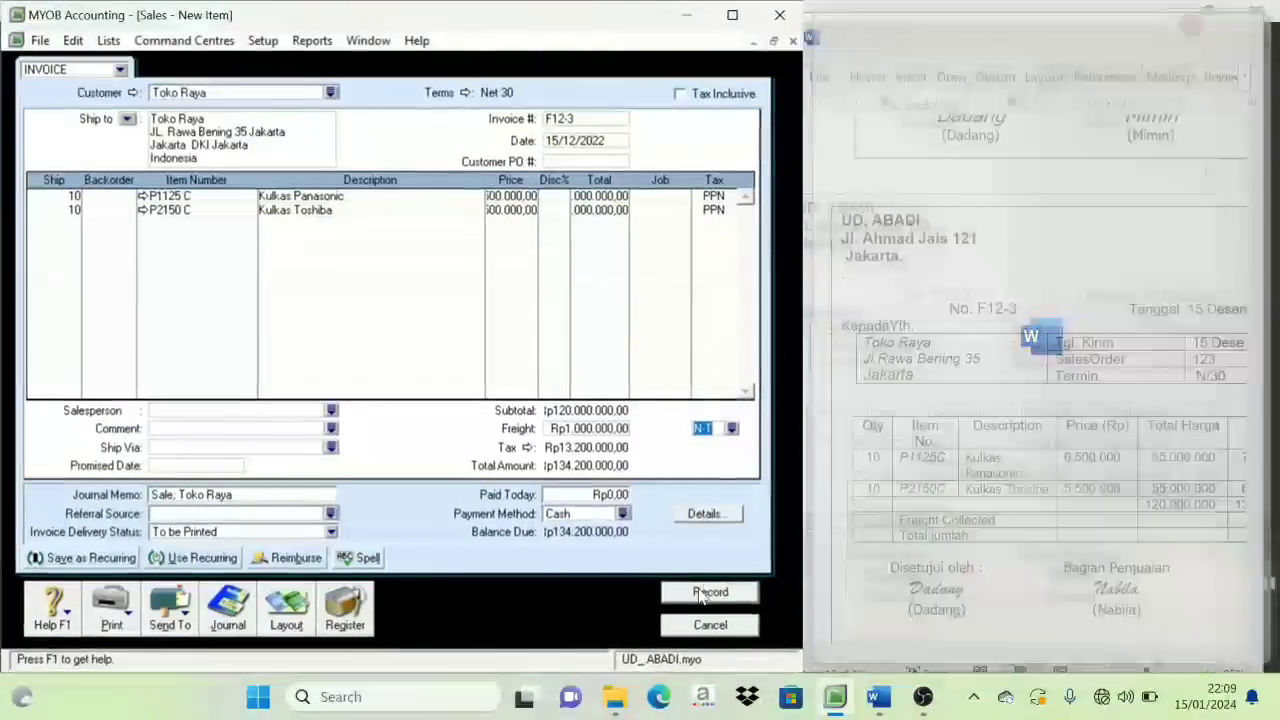
{"action": "left_click", "coordinate": [707, 593]}
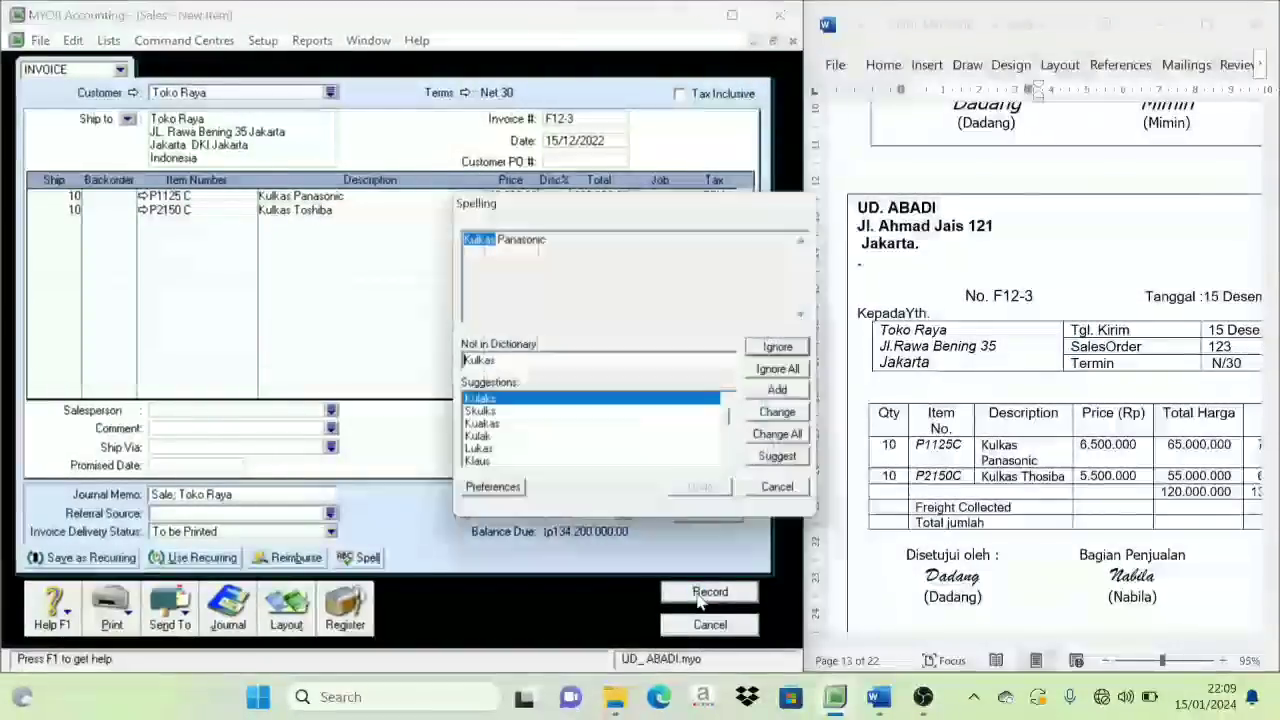
{"action": "left_click", "coordinate": [776, 376]}
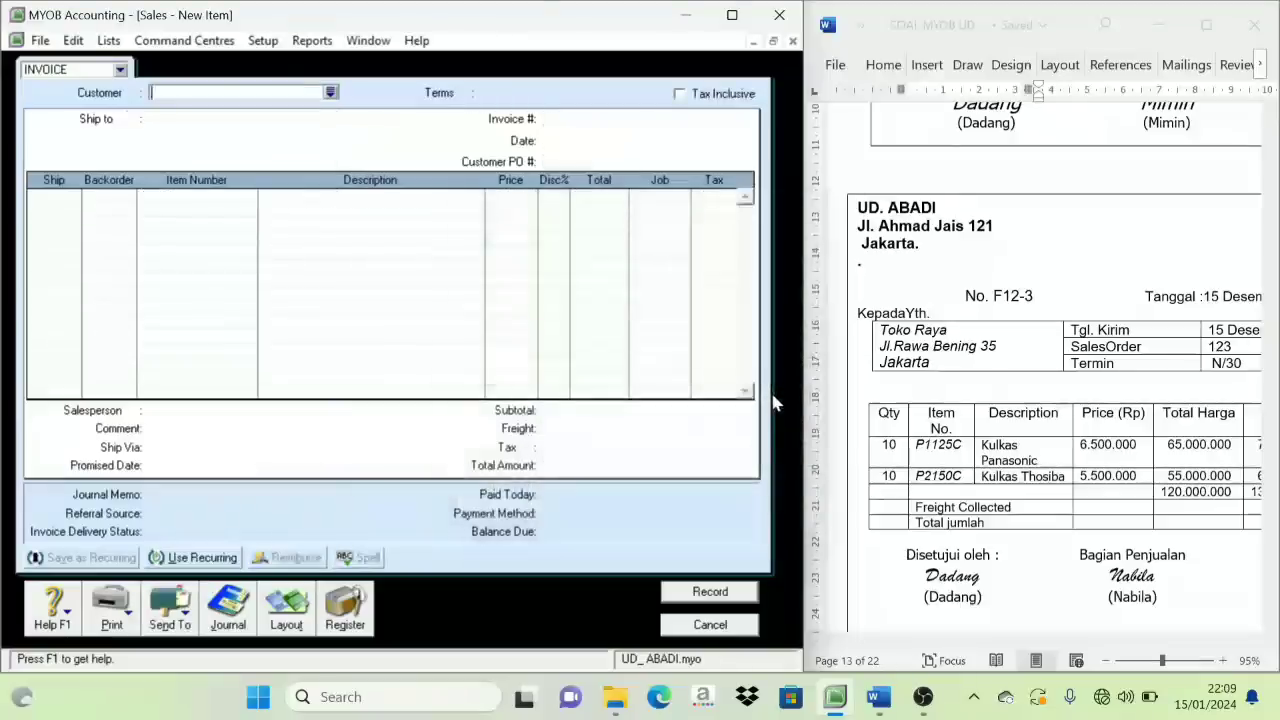
{"action": "left_click", "coordinate": [712, 624]}
{"action": "left_click_drag", "start_coordinate": [800, 381], "coordinate": [660, 387]}
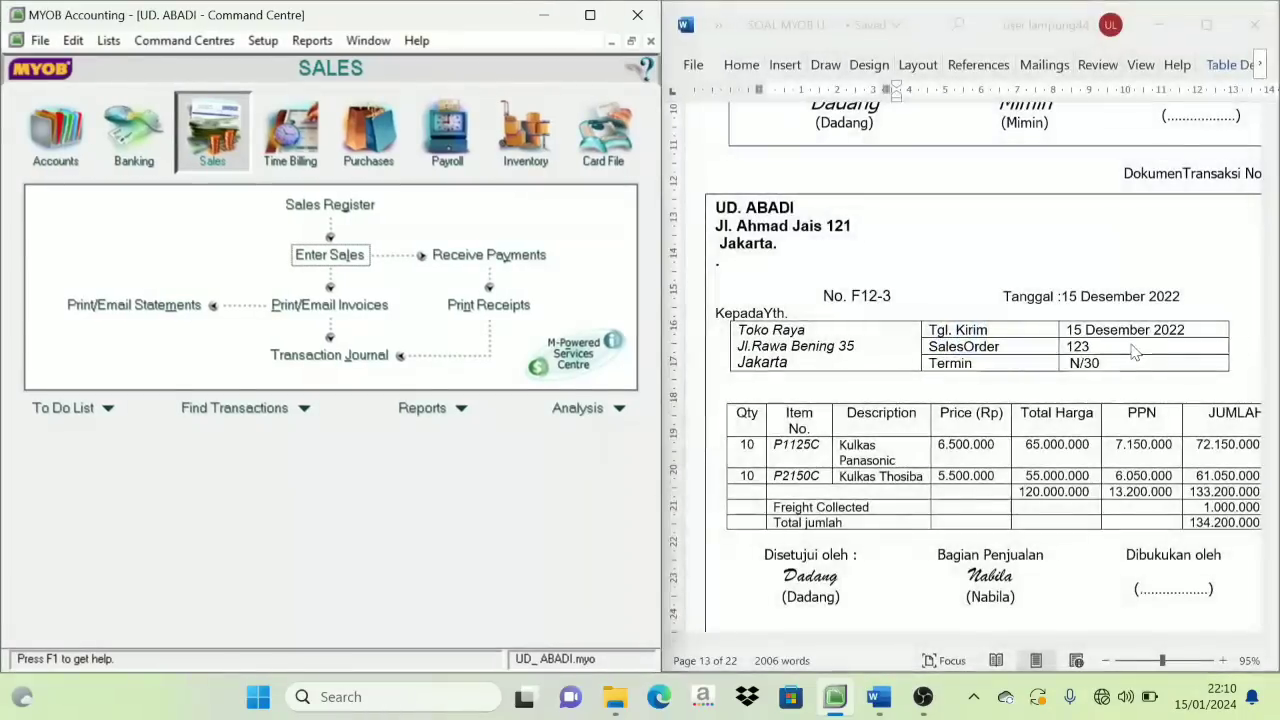
Start a new sales invoice for the customer Toko Elita according to transaction document No. 11
{"action": "scroll", "coordinate": [1060, 640], "scroll_direction": "right", "scroll_amount": 3}
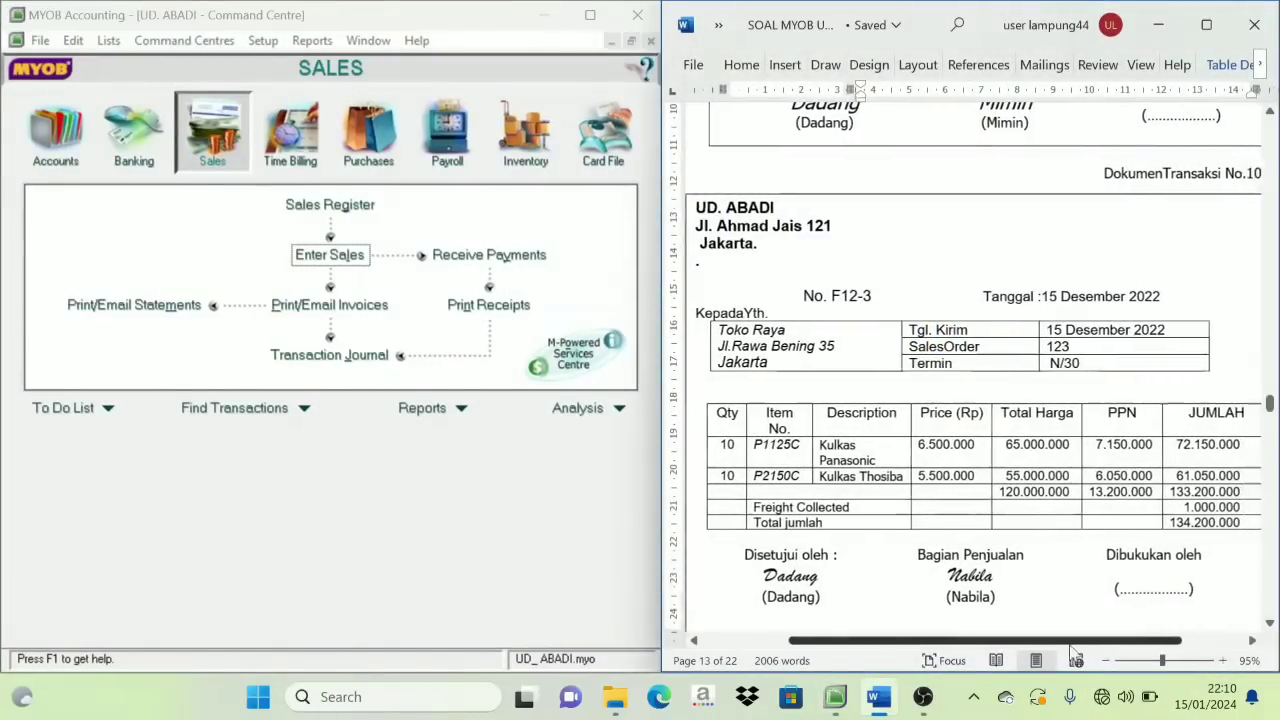
{"action": "scroll", "coordinate": [997, 435], "scroll_direction": "left", "scroll_amount": 1}
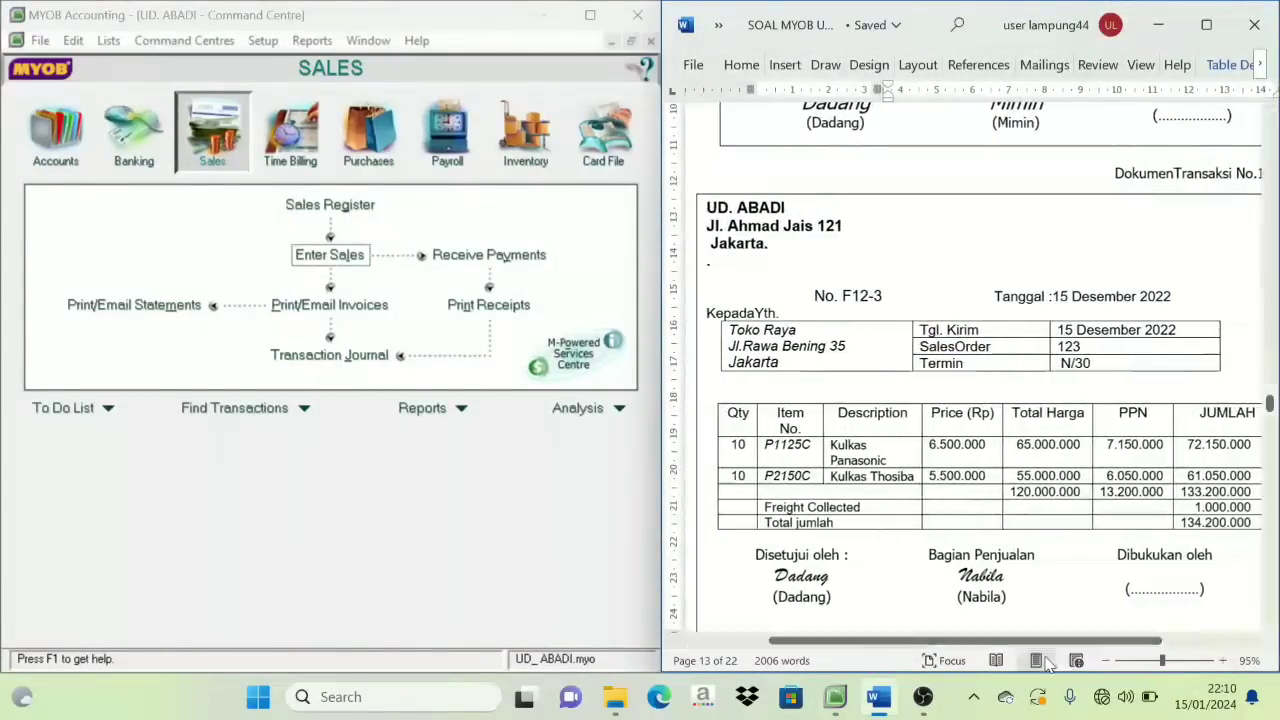
{"action": "scroll", "coordinate": [997, 435], "scroll_direction": "down", "scroll_amount": 5}
{"action": "scroll", "coordinate": [997, 435], "scroll_direction": "down", "scroll_amount": 4}
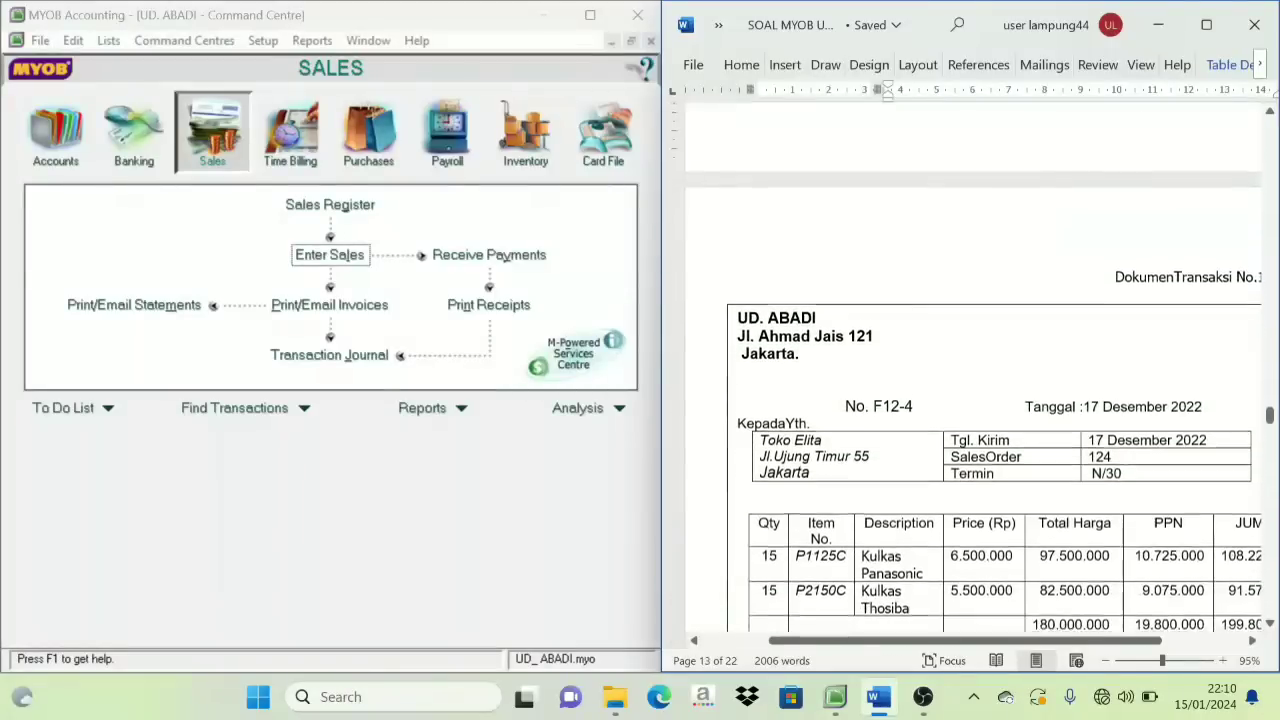
{"action": "scroll", "coordinate": [960, 640], "scroll_direction": "right", "scroll_amount": 1}
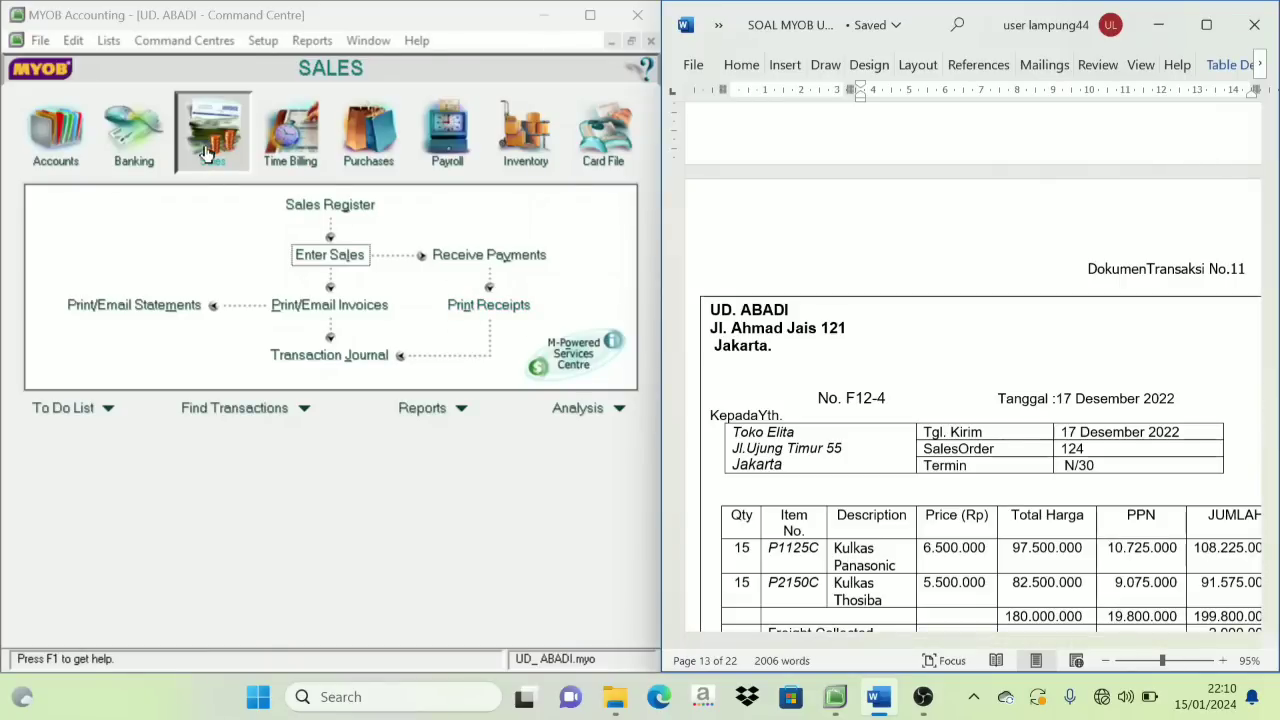
{"action": "left_click", "coordinate": [329, 256]}
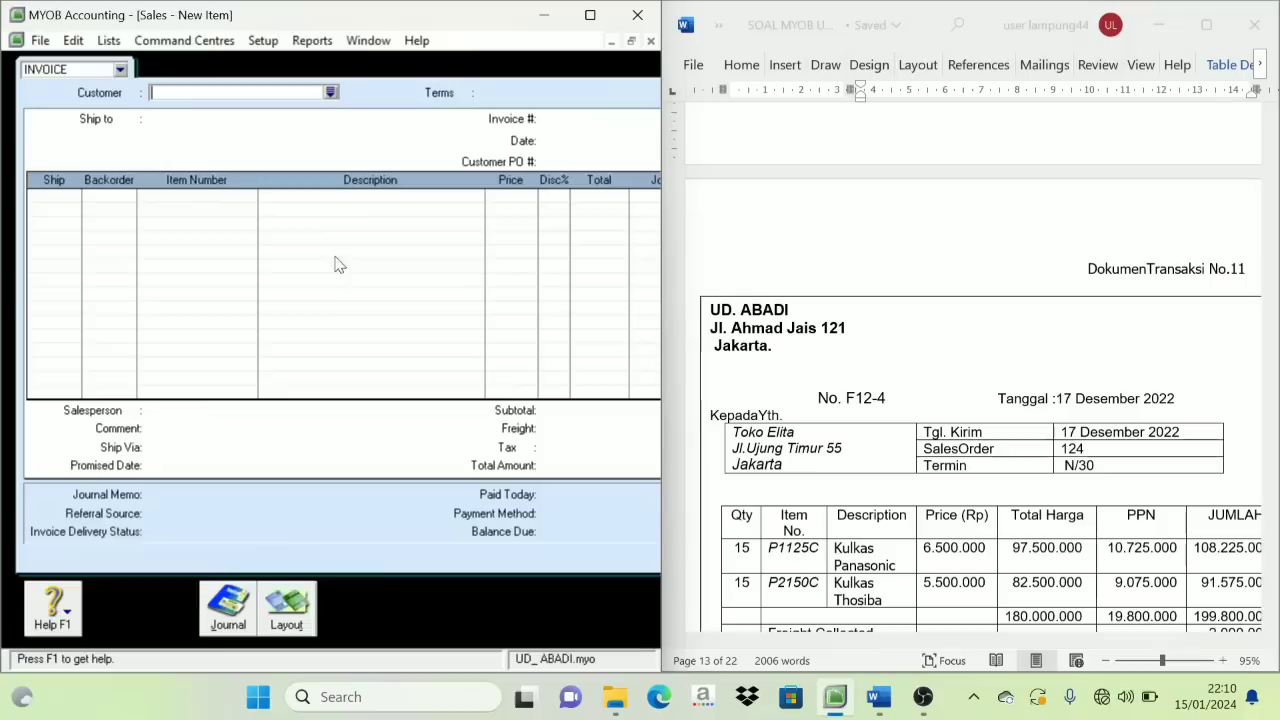
{"action": "left_click", "coordinate": [330, 92]}
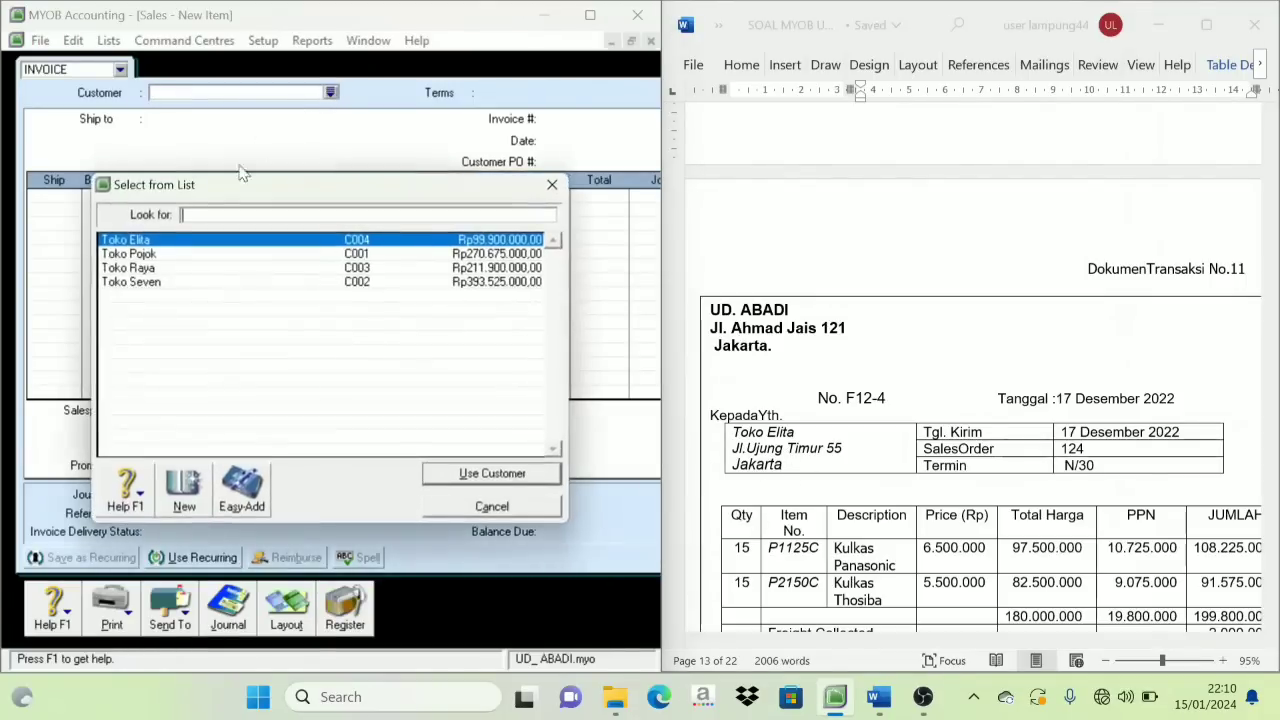
{"action": "left_click", "coordinate": [146, 243]}
{"action": "left_click", "coordinate": [491, 474]}
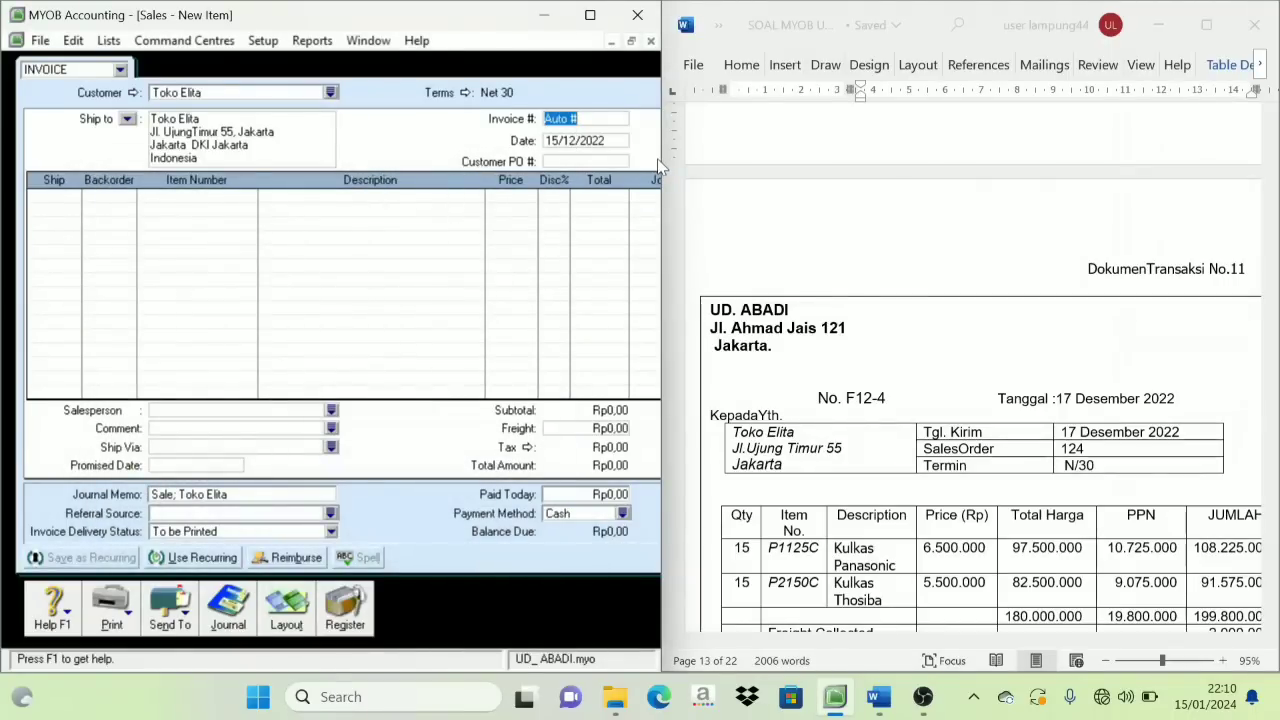
Set the Toko Elita invoice number to F12-4 and its date to 17/12/2022
{"action": "type", "text": "F12-"}
{"action": "type", "text": "4"}
{"action": "key", "text": "Tab"}
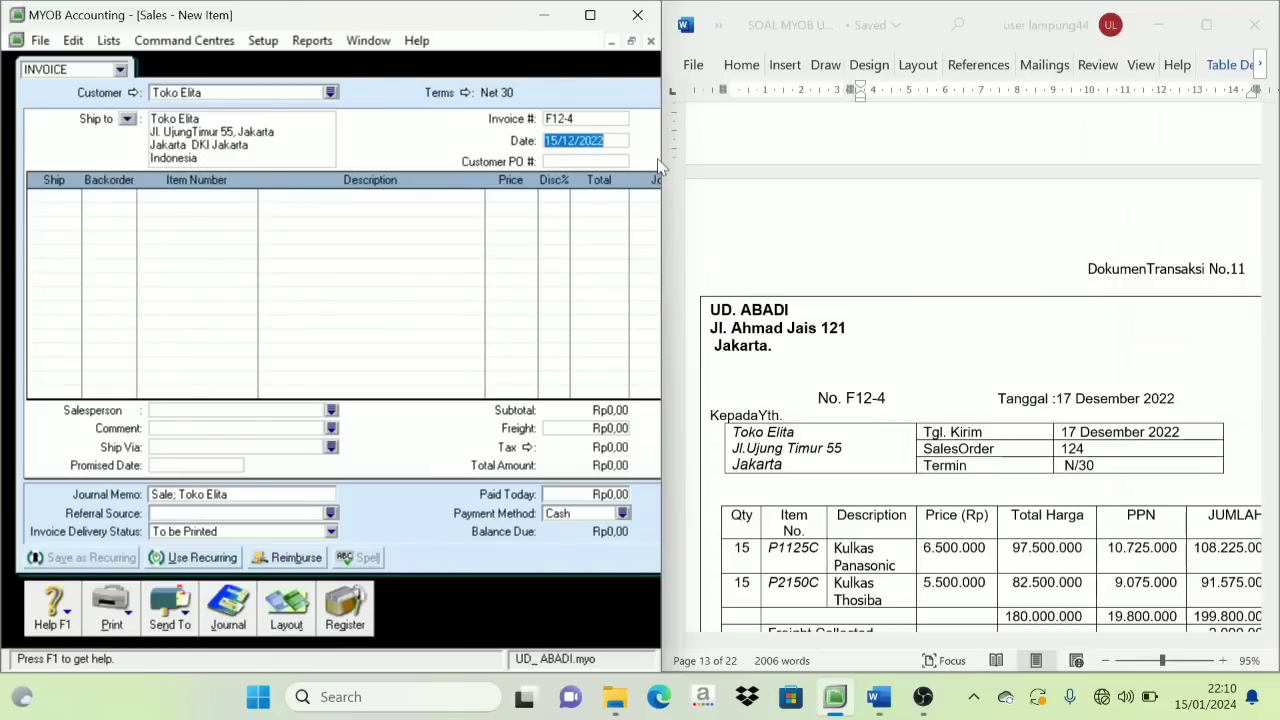
{"action": "type", "text": "17/12/2022"}
{"action": "key", "text": "Tab"}
{"action": "key", "text": "Tab"}
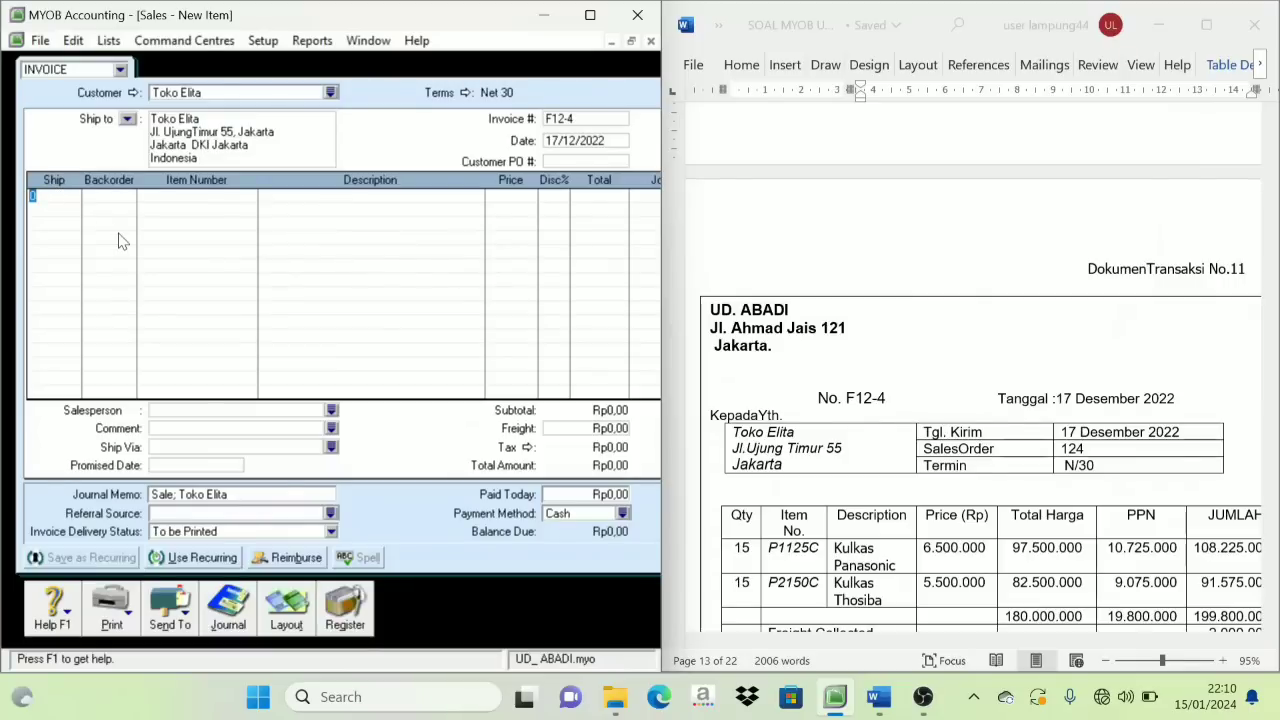
Add 15 units of item P1125 C, Kulkas Panasonic, to invoice F12-4 at a price of Rp6.500.000 each
{"action": "type", "text": "15"}
{"action": "key", "text": "Tab"}
{"action": "key", "text": "Tab"}
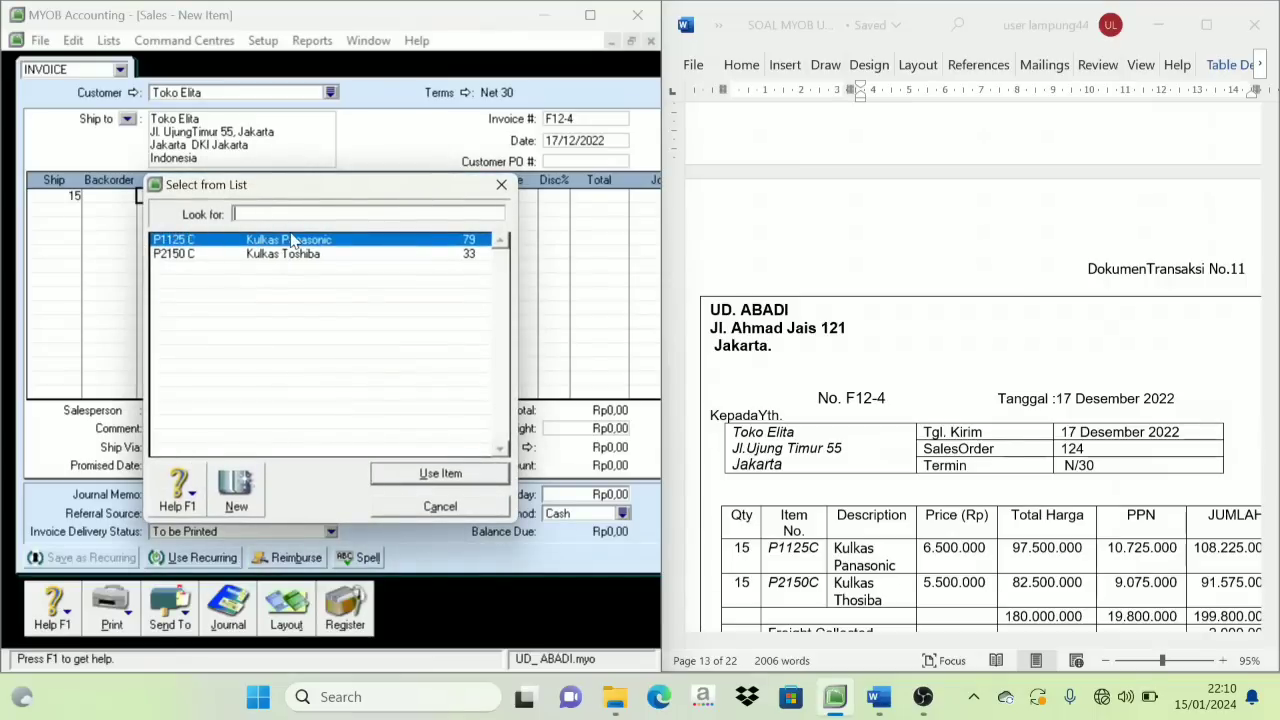
{"action": "left_click", "coordinate": [430, 475]}
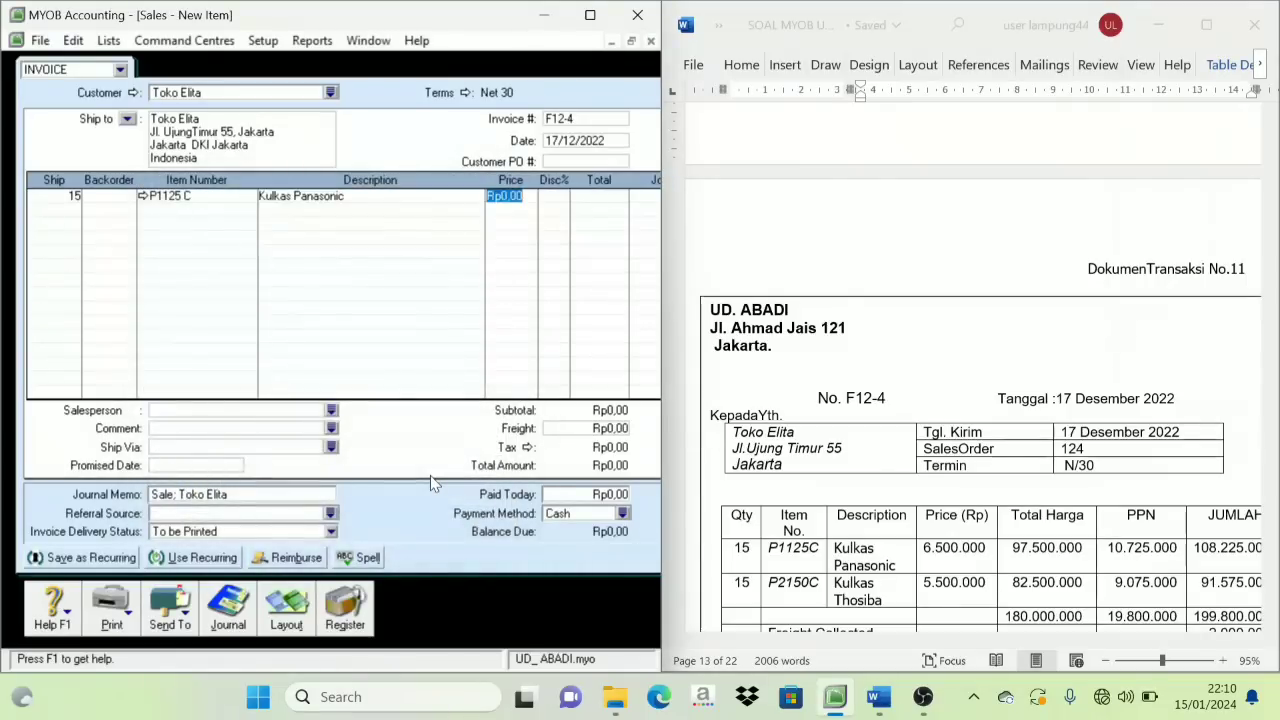
{"action": "type", "text": "65000"}
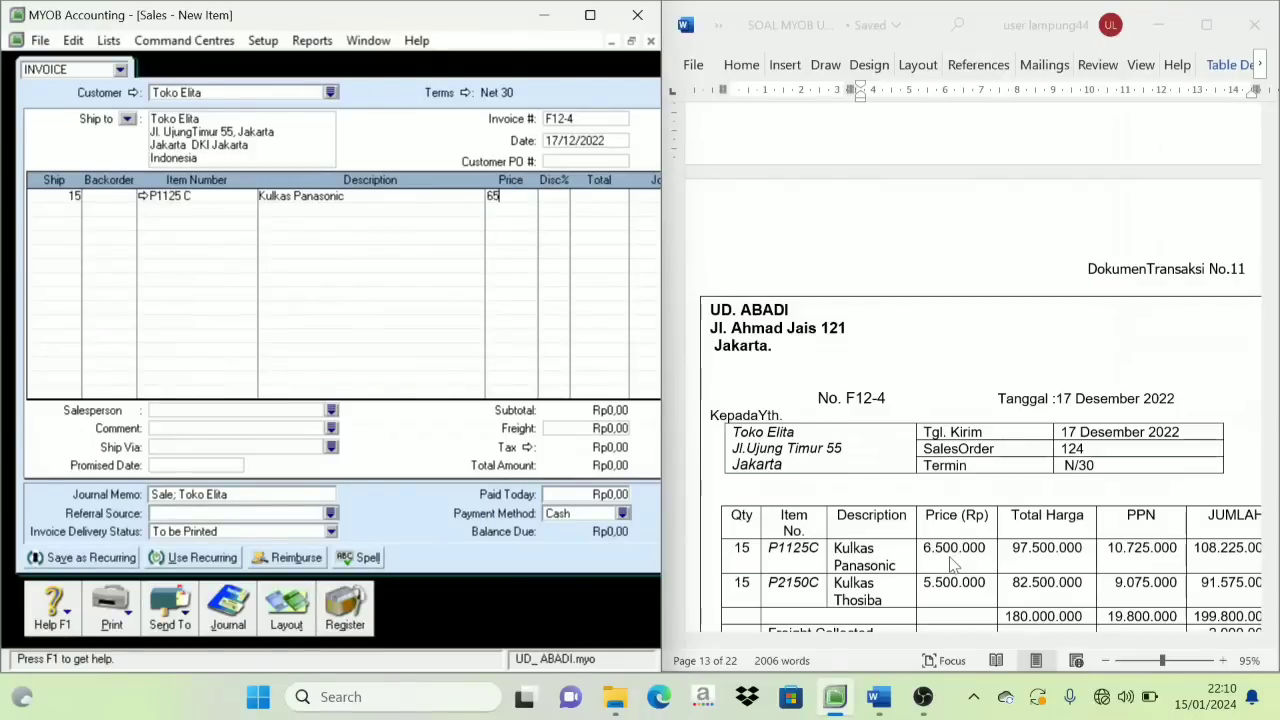
{"action": "key", "text": "Tab"}
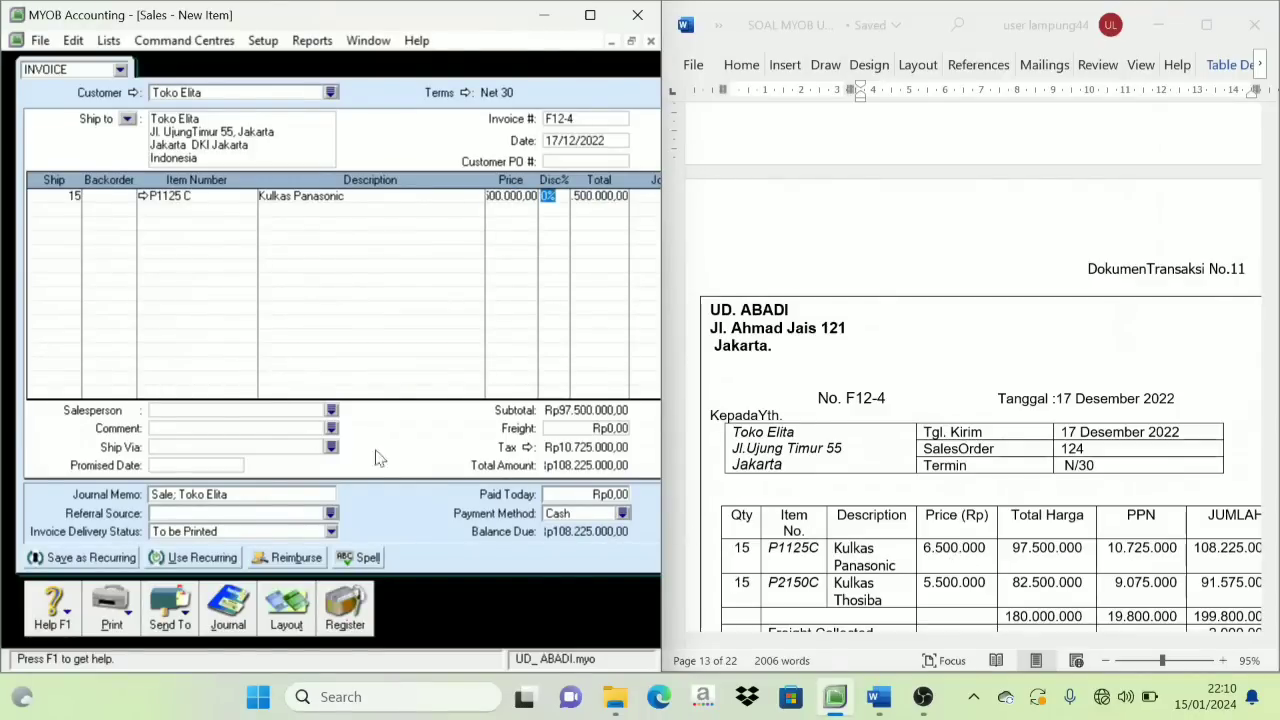
Add a second line to invoice F12-4 for 15 units of P2150 C, Kulkas Toshiba, at Rp5.500.000 each
{"action": "left_click", "coordinate": [32, 209]}
{"action": "type", "text": "1"}
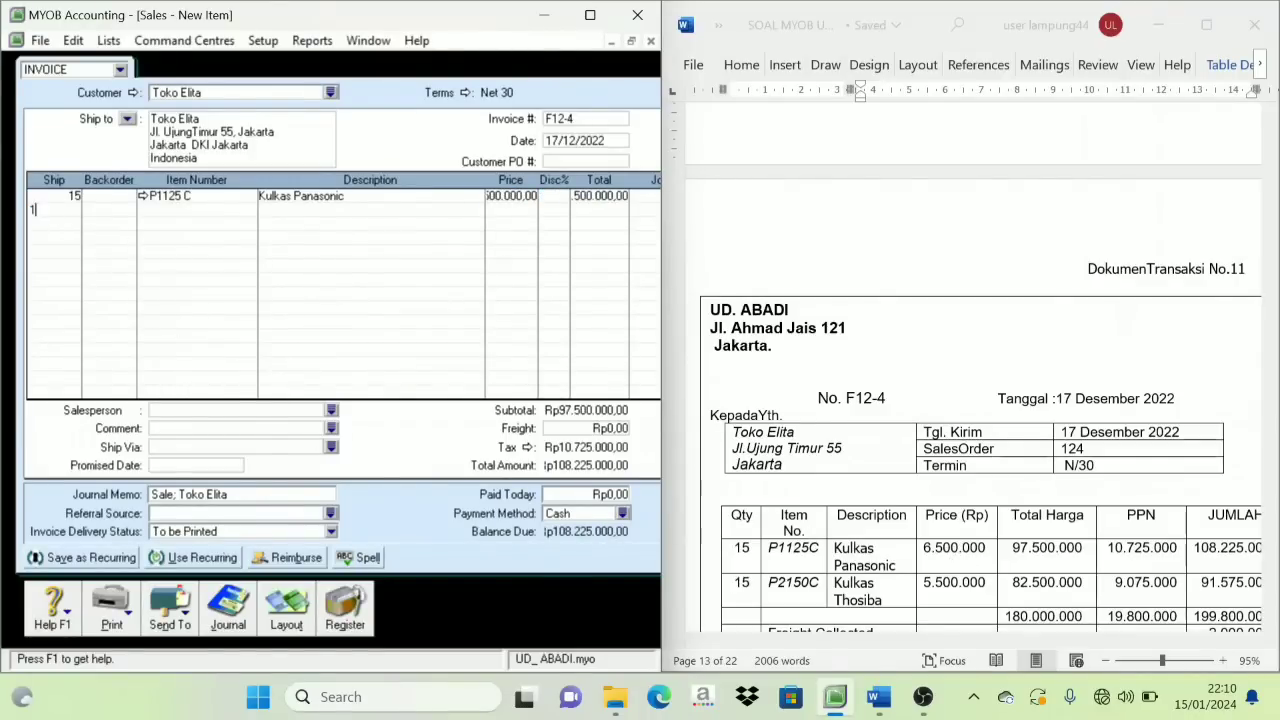
{"action": "key", "text": "Tab"}
{"action": "key", "text": "Tab"}
{"action": "key", "text": "Tab"}
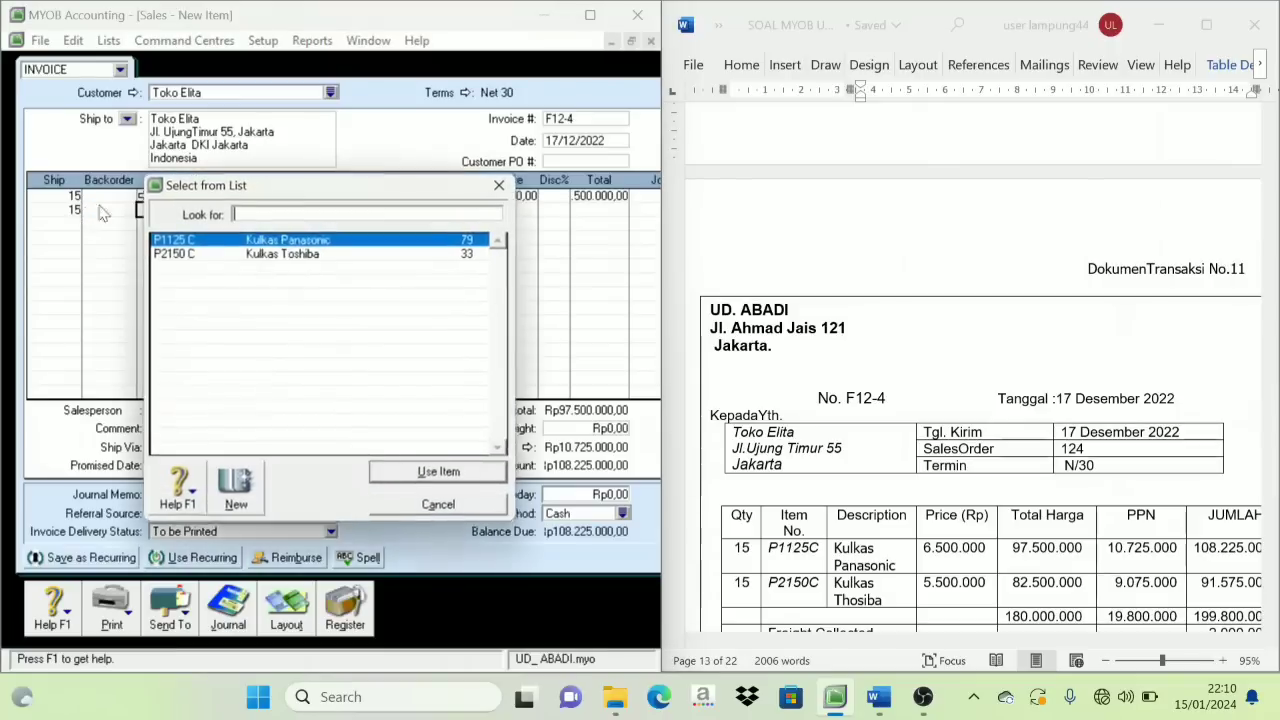
{"action": "key", "text": "Down"}
{"action": "left_click", "coordinate": [430, 475]}
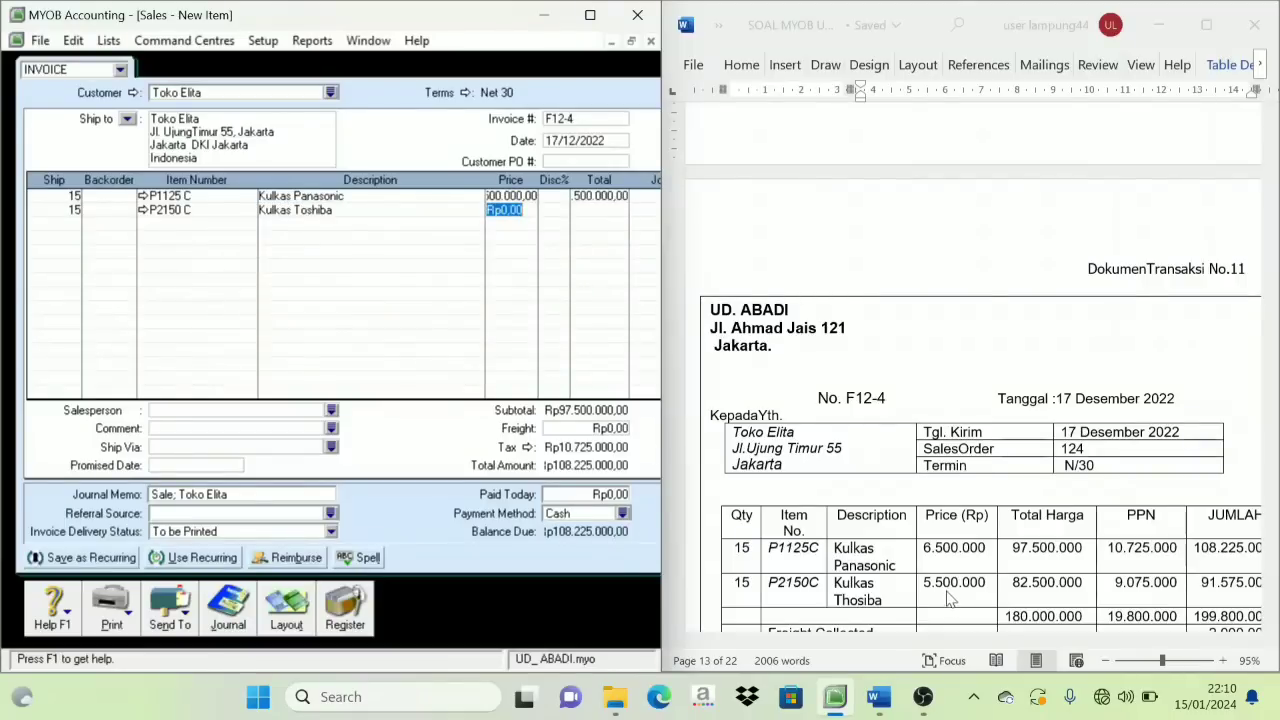
{"action": "type", "text": "5500000"}
{"action": "key", "text": "Tab"}
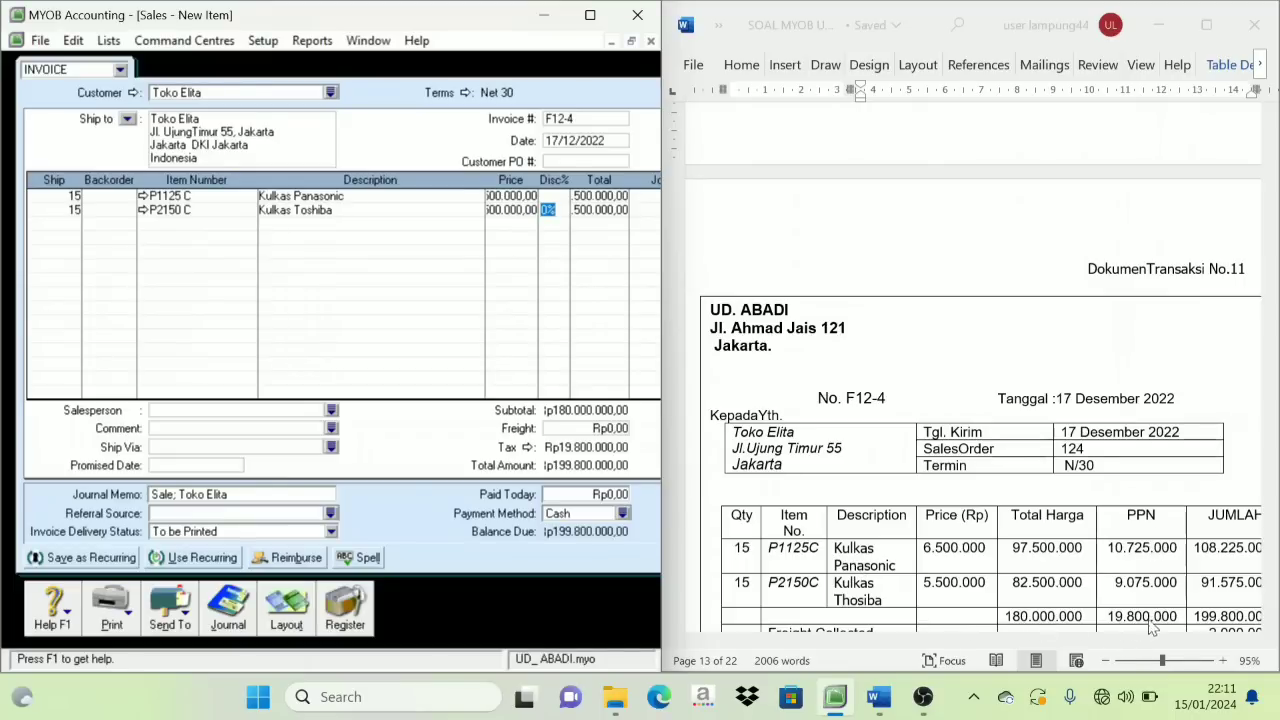
Set the freight charge of invoice F12-4 to Rp2.000.000 as given in transaction document No. 11
{"action": "scroll", "coordinate": [866, 508], "scroll_direction": "down", "scroll_amount": 4}
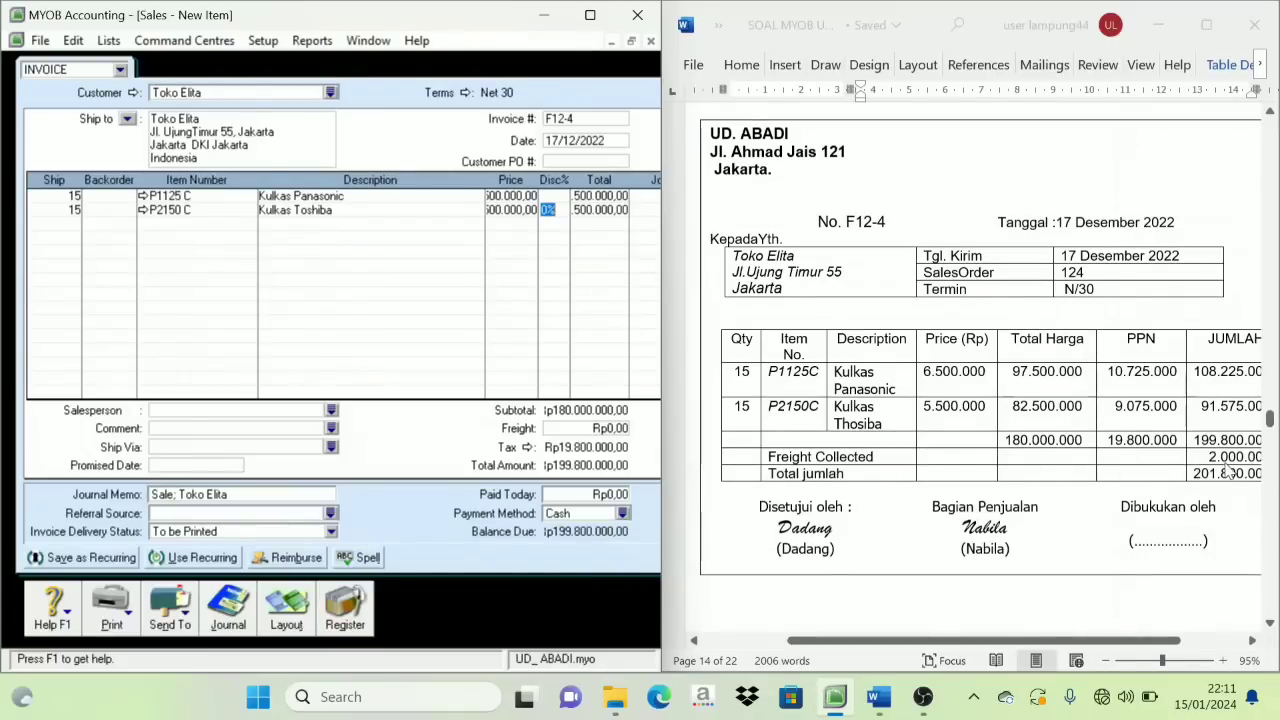
{"action": "left_click", "coordinate": [600, 430]}
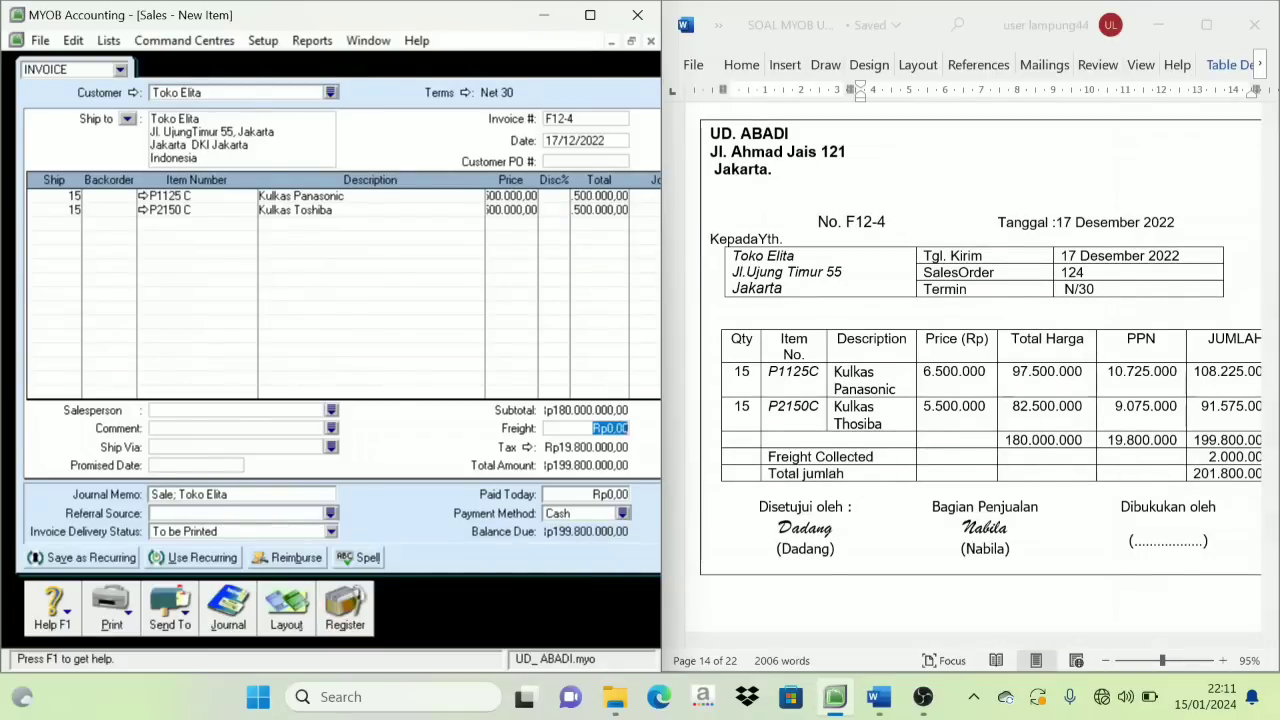
{"action": "type", "text": "2."}
{"action": "type", "text": "000.000"}
{"action": "key", "text": "Tab"}
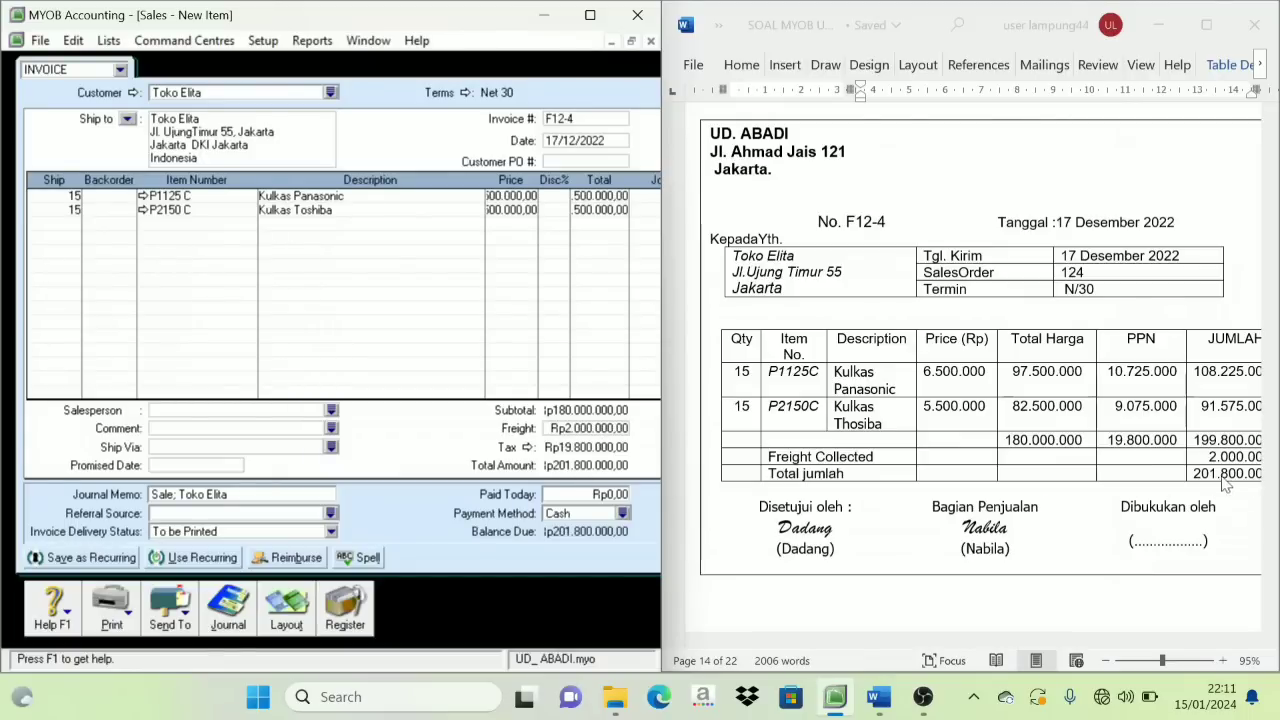
Record invoice F12-4, ignoring all spelling suggestions, and close the blank sales form that follows
{"action": "left_click", "coordinate": [1160, 652]}
{"action": "left_click_drag", "start_coordinate": [1081, 643], "coordinate": [1109, 648]}
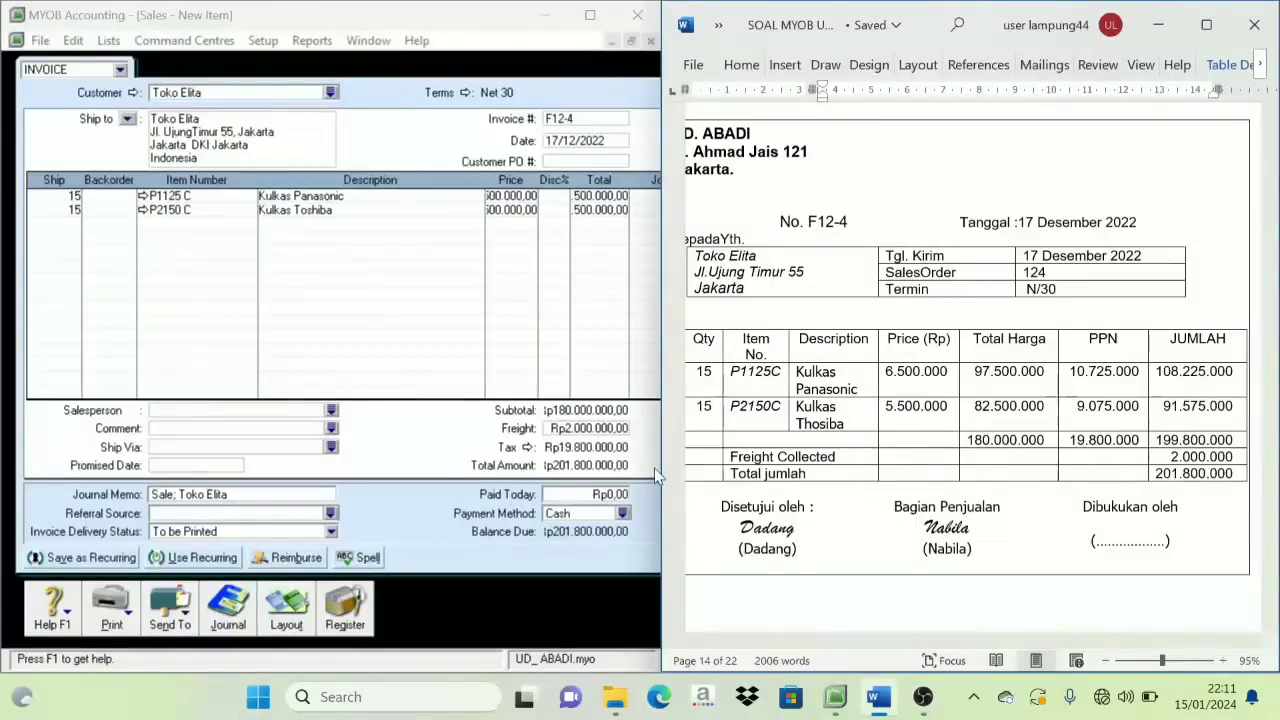
{"action": "left_click_drag", "start_coordinate": [661, 468], "coordinate": [741, 476]}
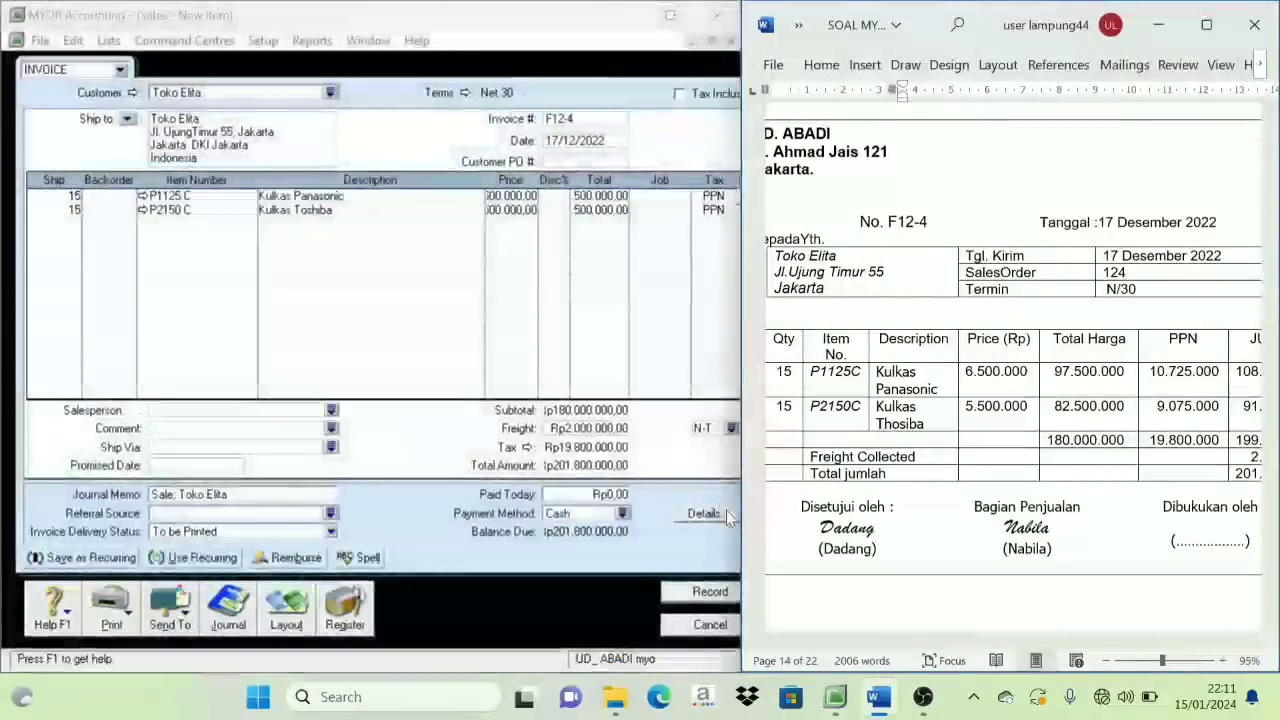
{"action": "left_click", "coordinate": [697, 594]}
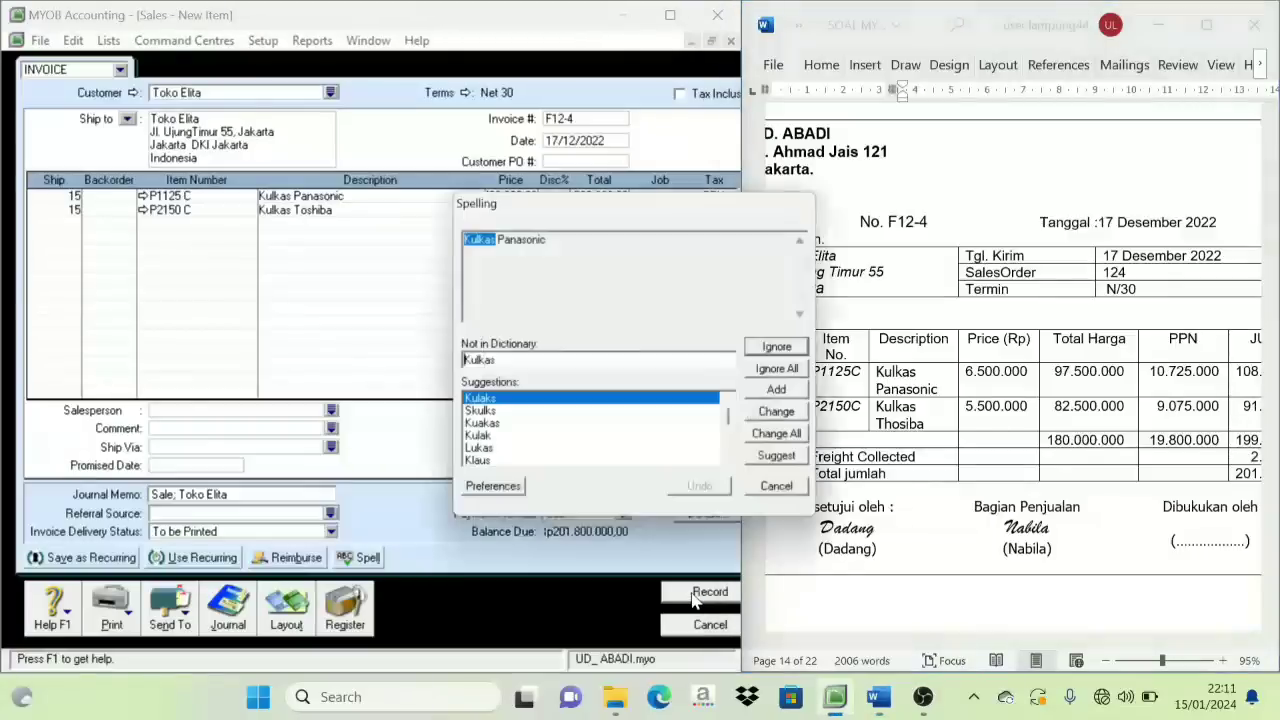
{"action": "left_click", "coordinate": [776, 368]}
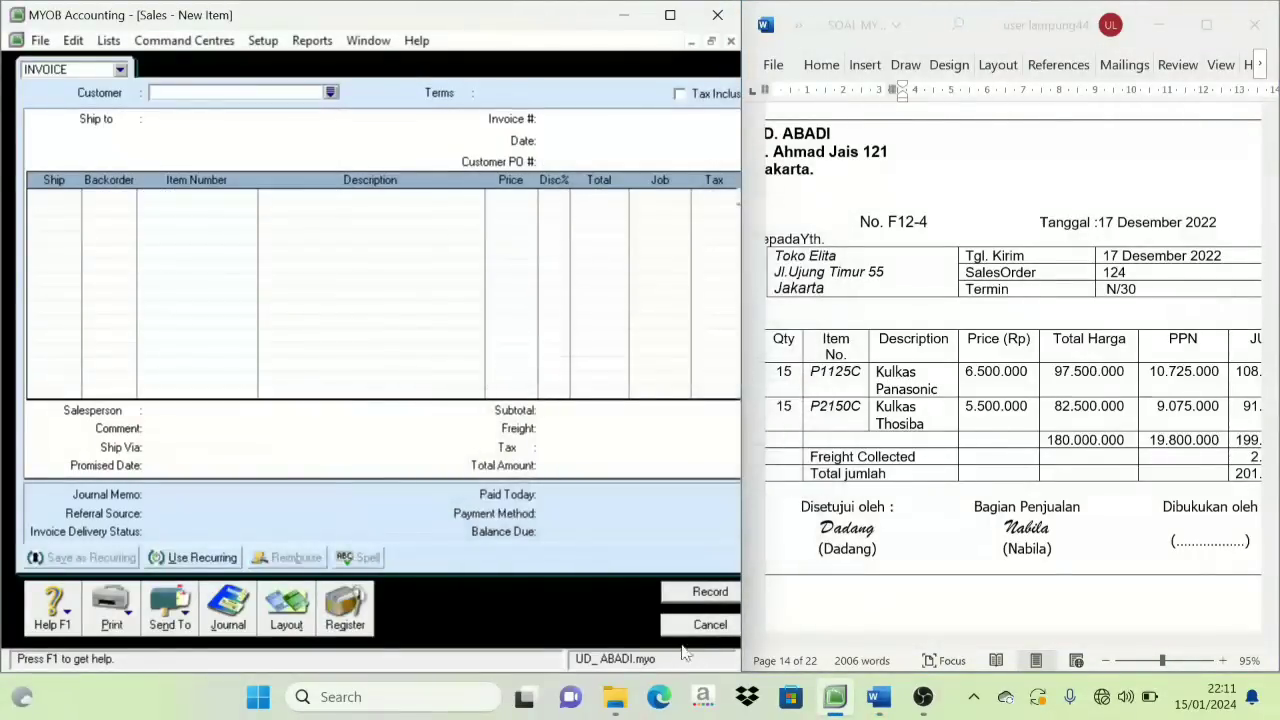
{"action": "left_click", "coordinate": [692, 624]}
Examine transaction document No. 12, the credit note to Toko Elita, and compare its returned goods with invoice F12-4
{"action": "mouse_move", "coordinate": [741, 420]}
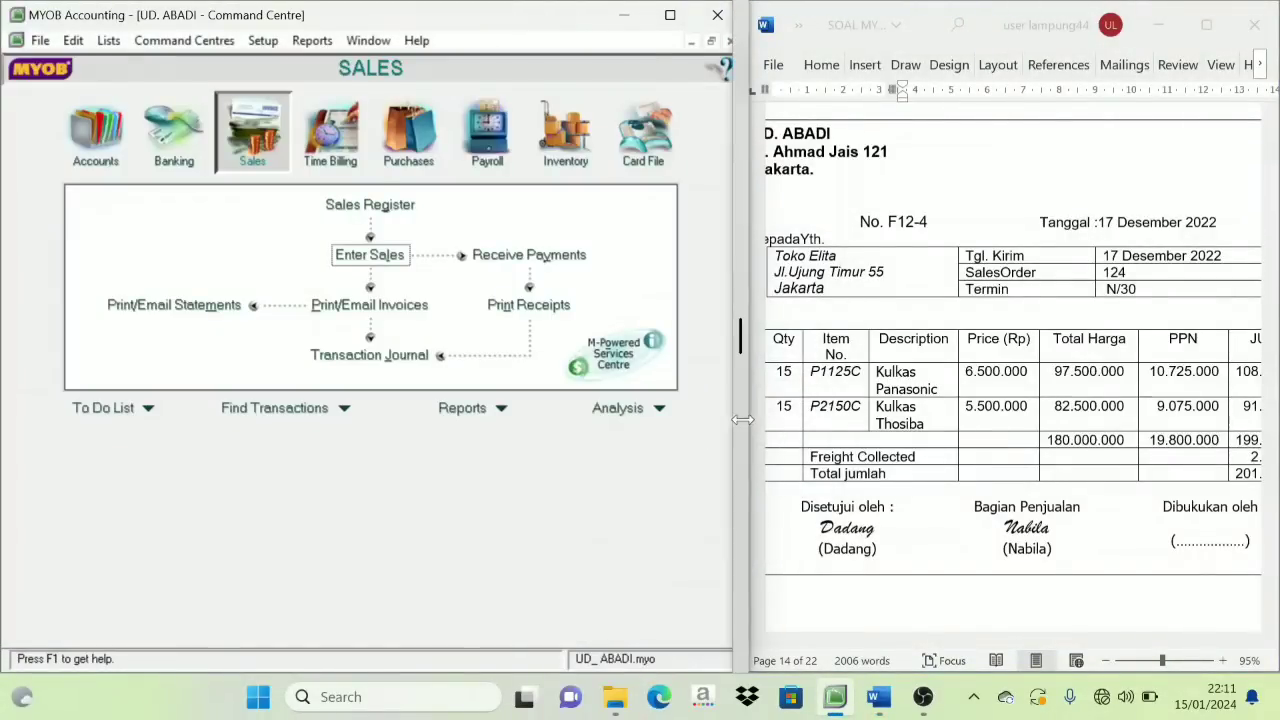
{"action": "left_click_drag", "start_coordinate": [741, 420], "coordinate": [668, 422]}
{"action": "scroll", "coordinate": [997, 263], "scroll_direction": "up", "scroll_amount": 5}
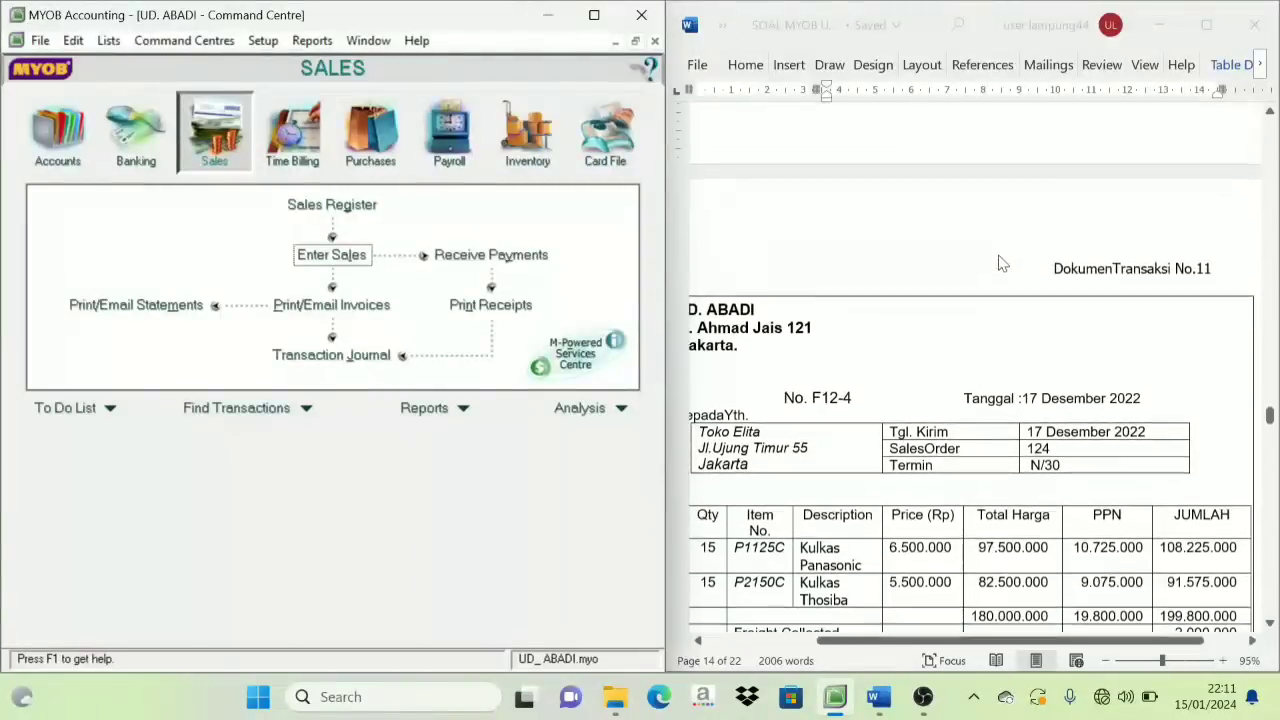
{"action": "scroll", "coordinate": [970, 386], "scroll_direction": "down", "scroll_amount": 6}
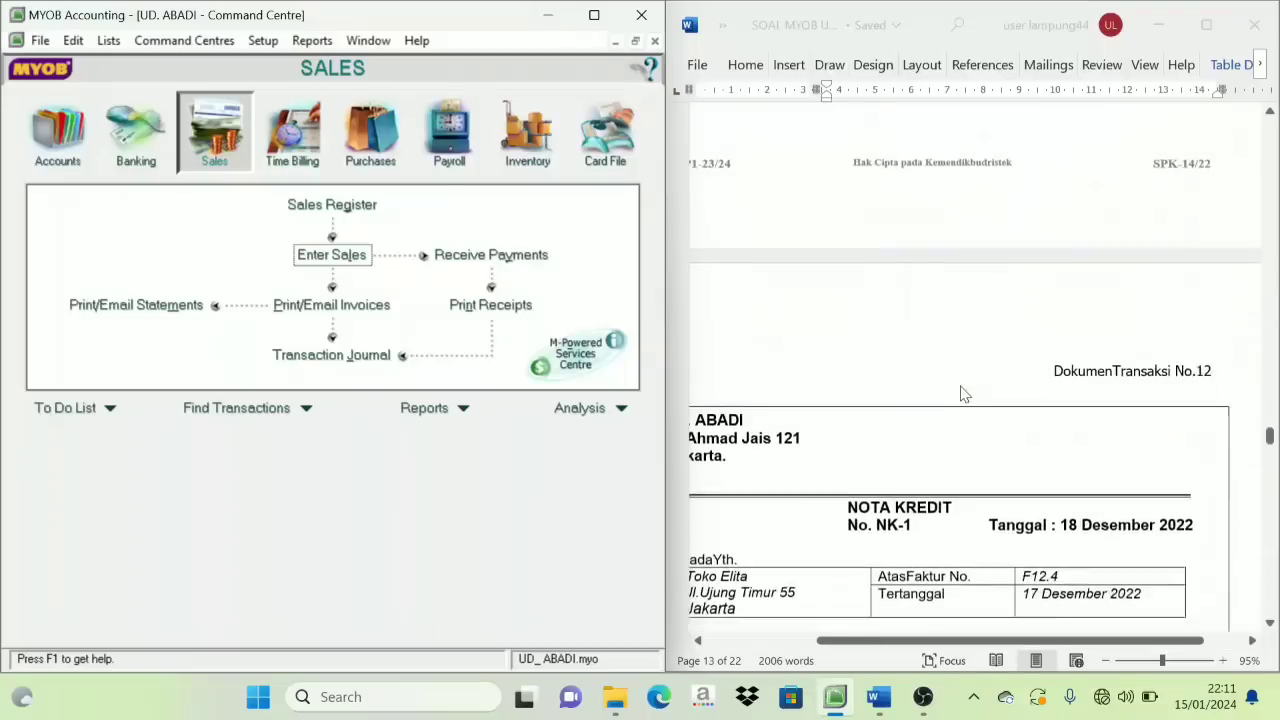
{"action": "left_click_drag", "start_coordinate": [1020, 640], "coordinate": [980, 660]}
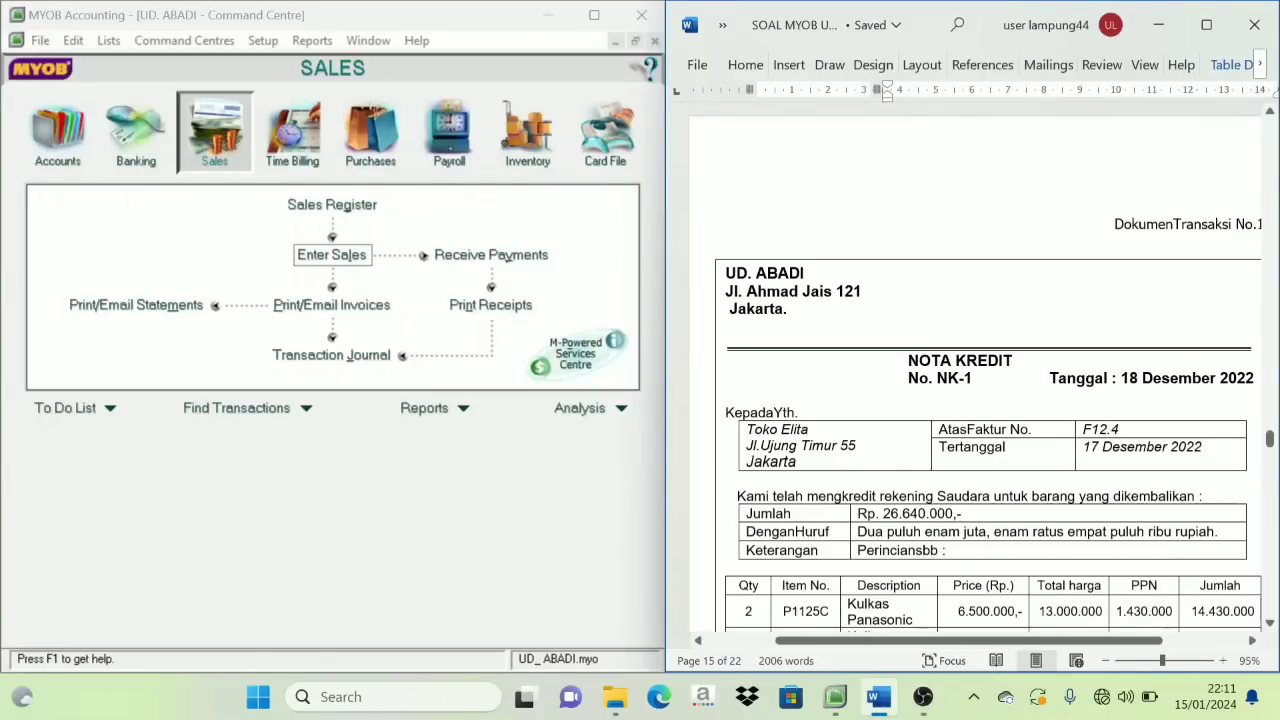
{"action": "scroll", "coordinate": [975, 380], "scroll_direction": "up", "scroll_amount": 10}
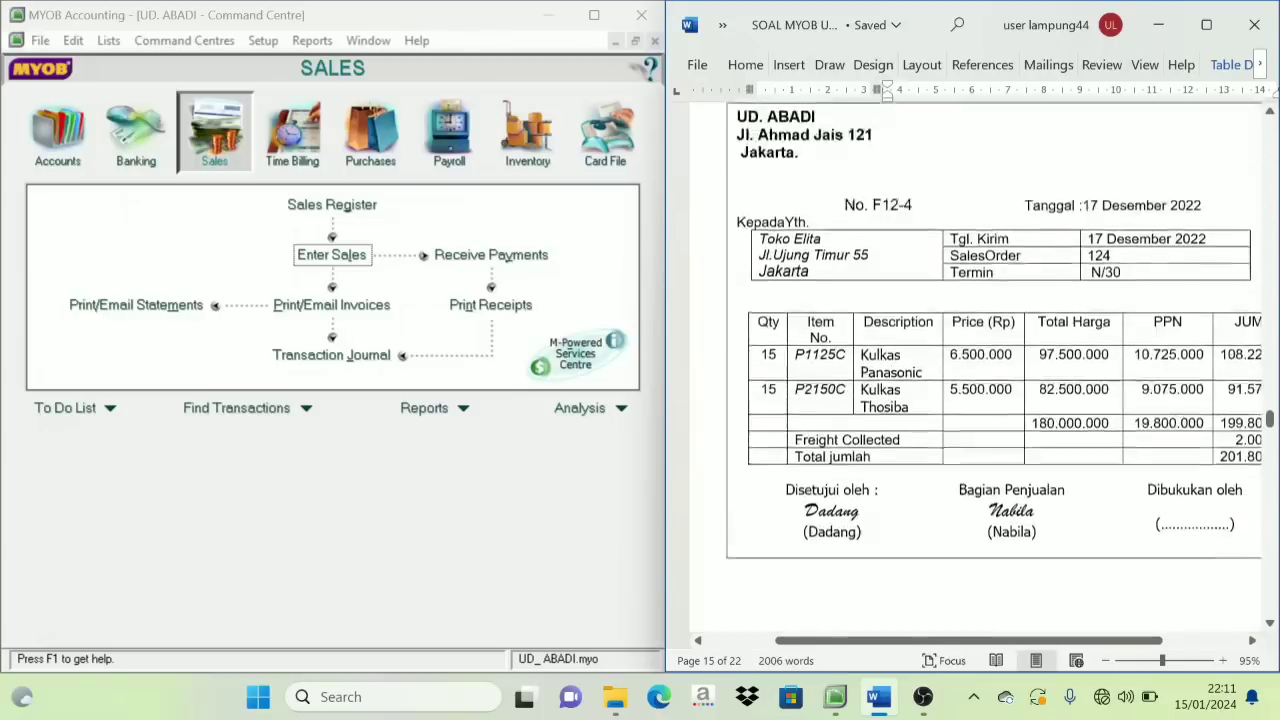
{"action": "scroll", "coordinate": [975, 380], "scroll_direction": "down", "scroll_amount": 5}
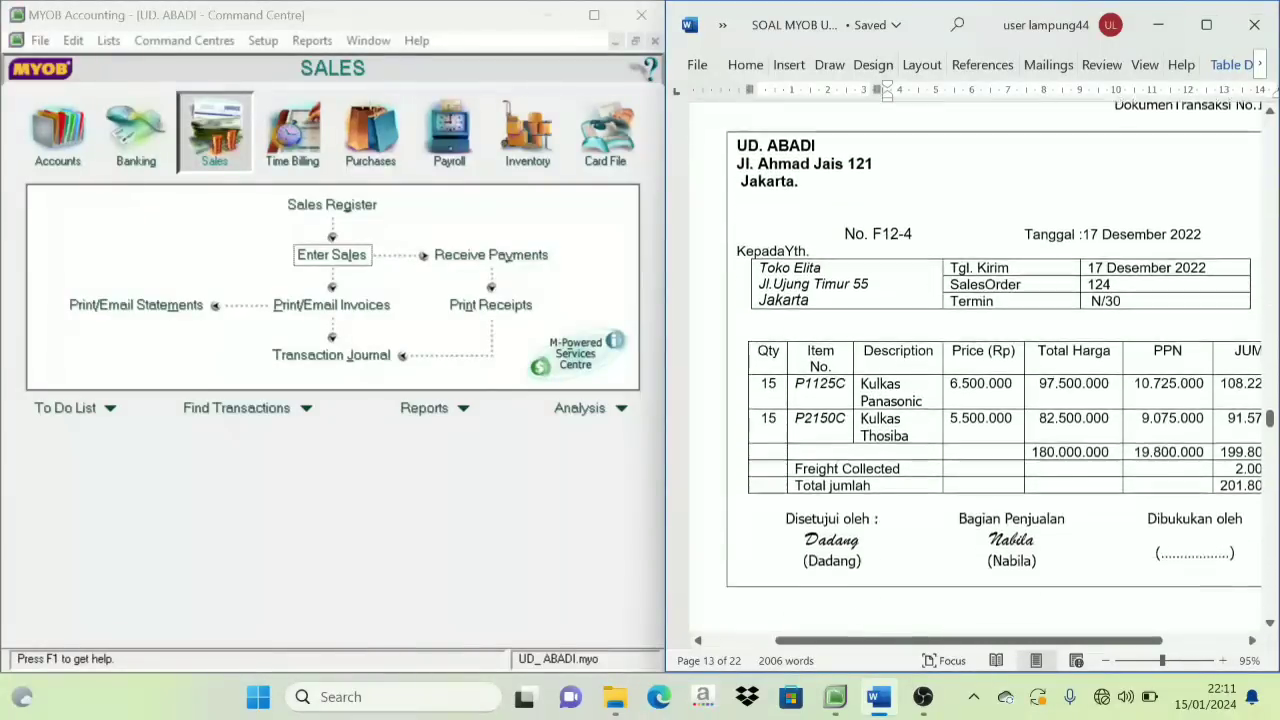
{"action": "scroll", "coordinate": [801, 392], "scroll_direction": "down", "scroll_amount": 10}
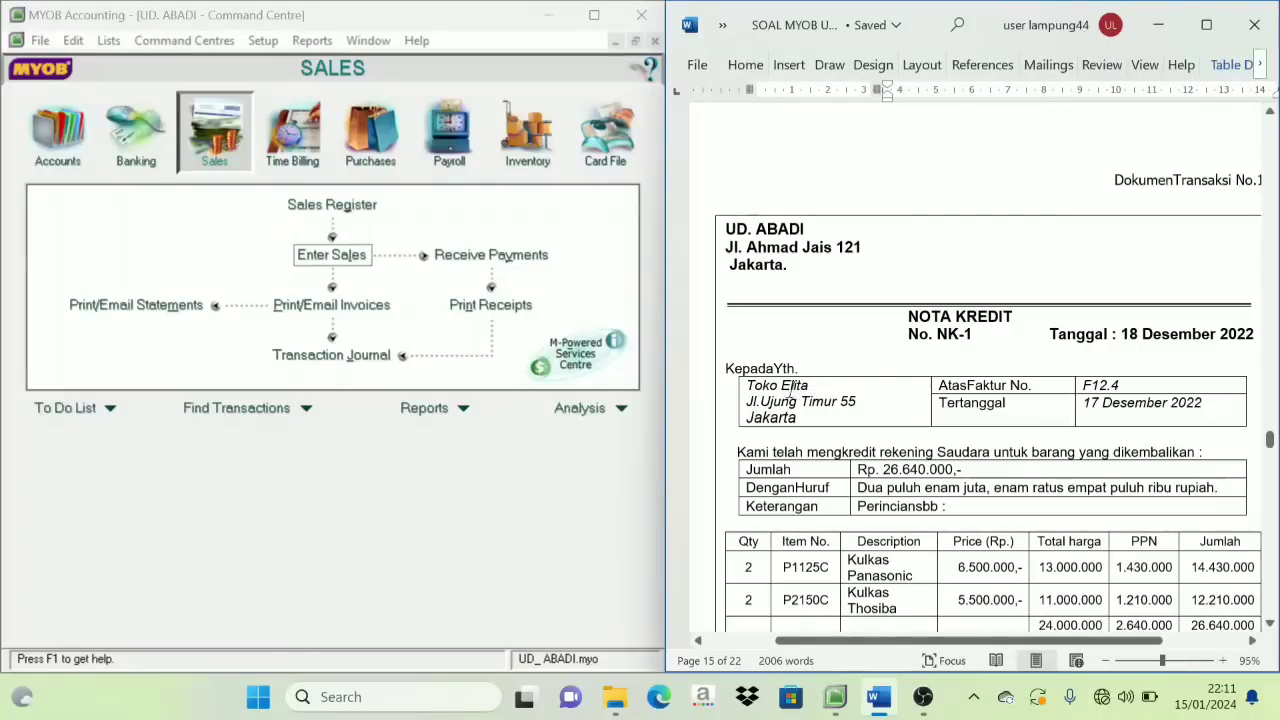
{"action": "scroll", "coordinate": [790, 393], "scroll_direction": "down", "scroll_amount": 2}
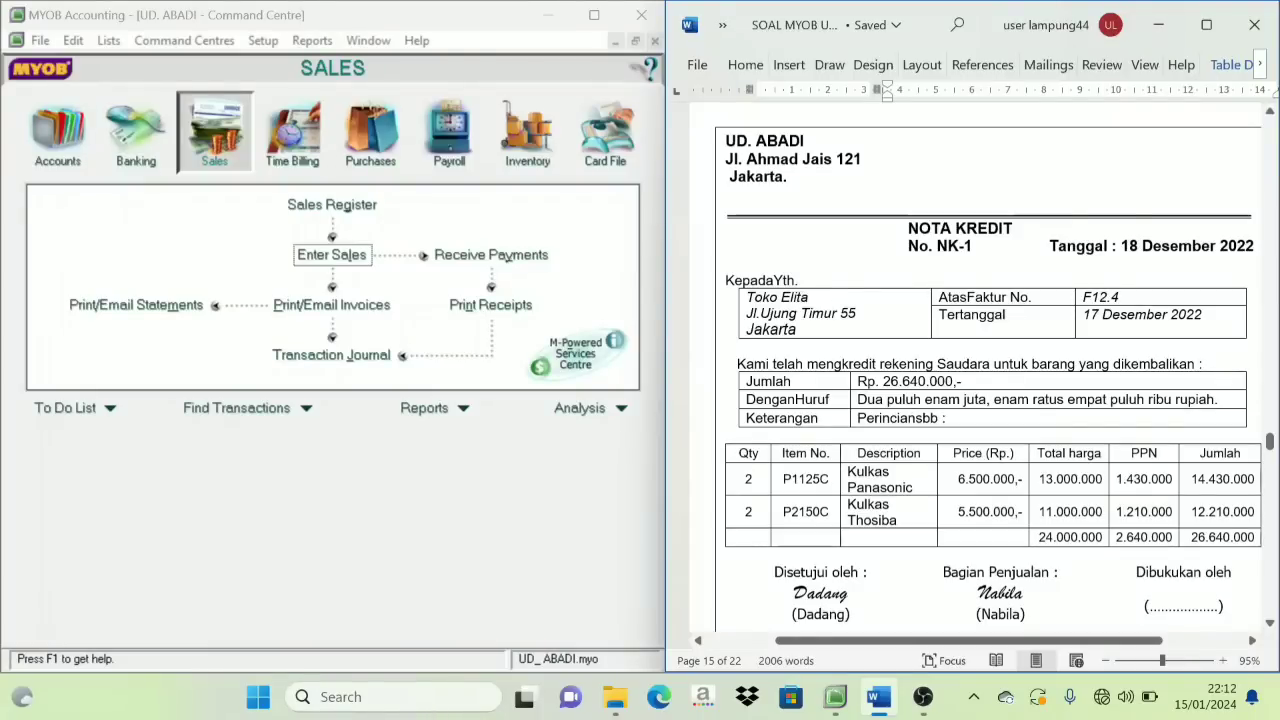
{"action": "scroll", "coordinate": [990, 370], "scroll_direction": "up", "scroll_amount": 1}
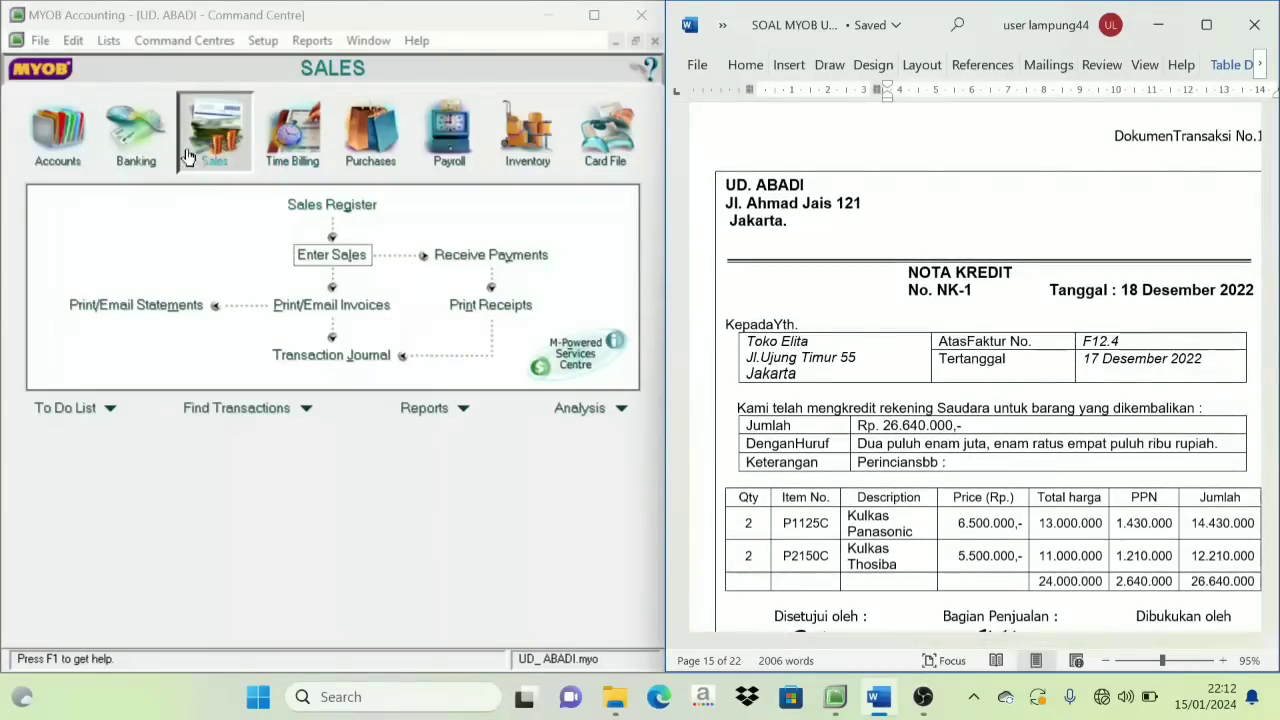
Start a new sales invoice for Toko Elita with number NK-1 and date 18/12/2022
{"action": "left_click", "coordinate": [340, 256]}
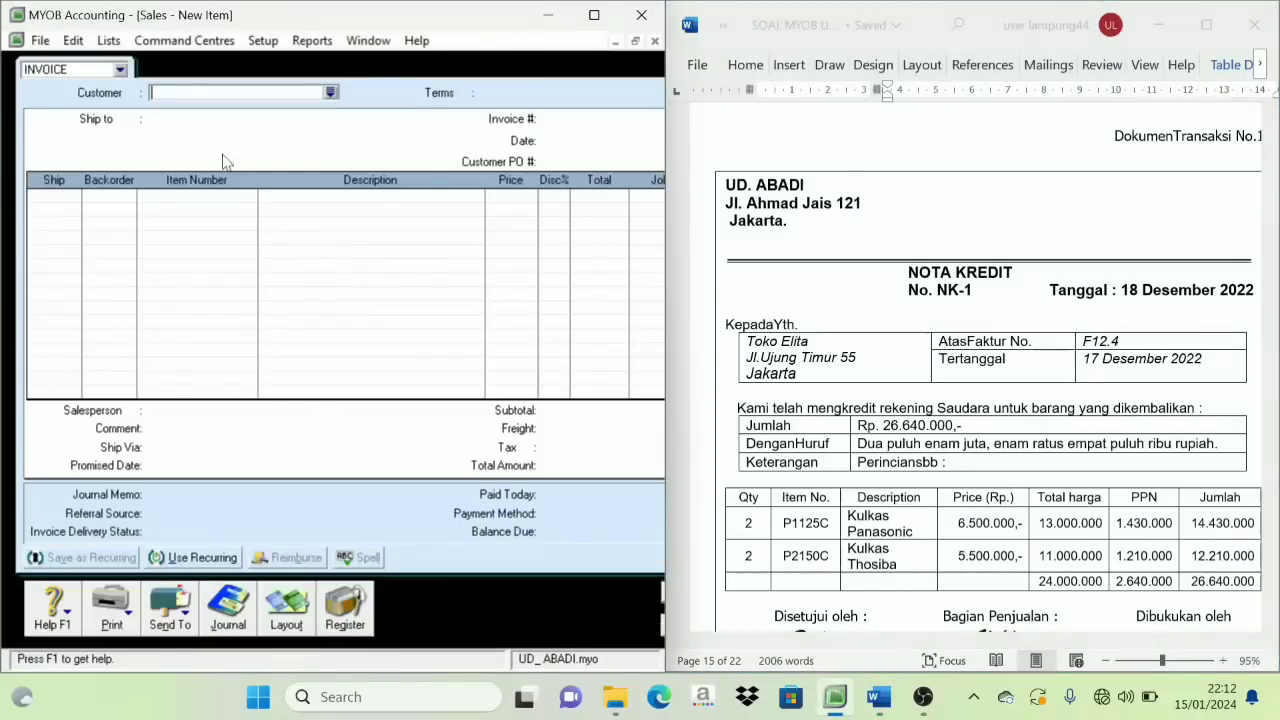
{"action": "left_click", "coordinate": [331, 92]}
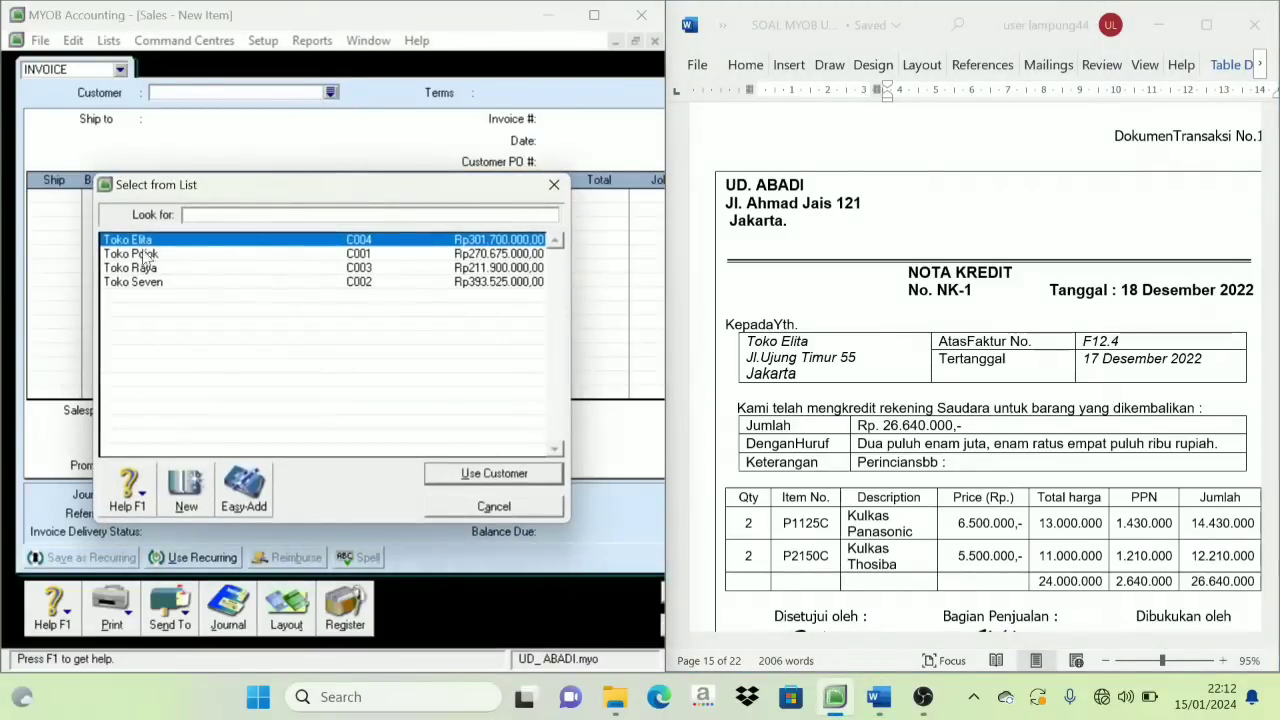
{"action": "left_click", "coordinate": [520, 474]}
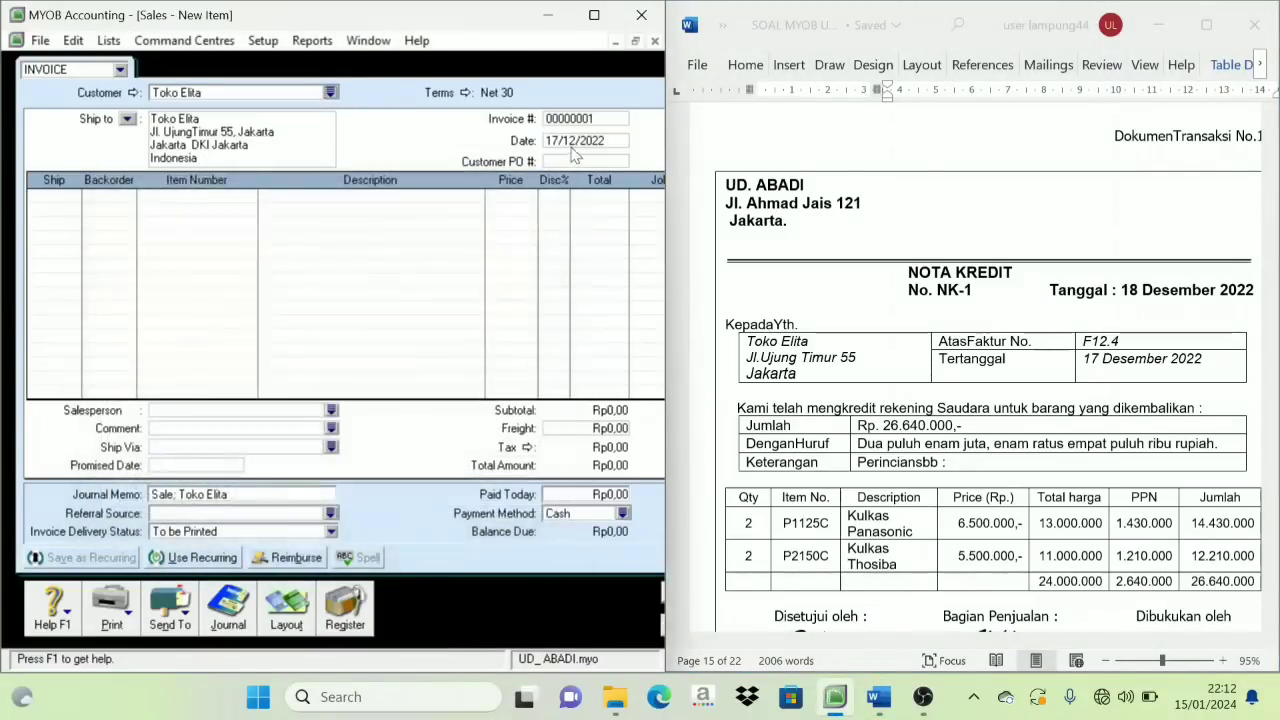
{"action": "left_click", "coordinate": [568, 119]}
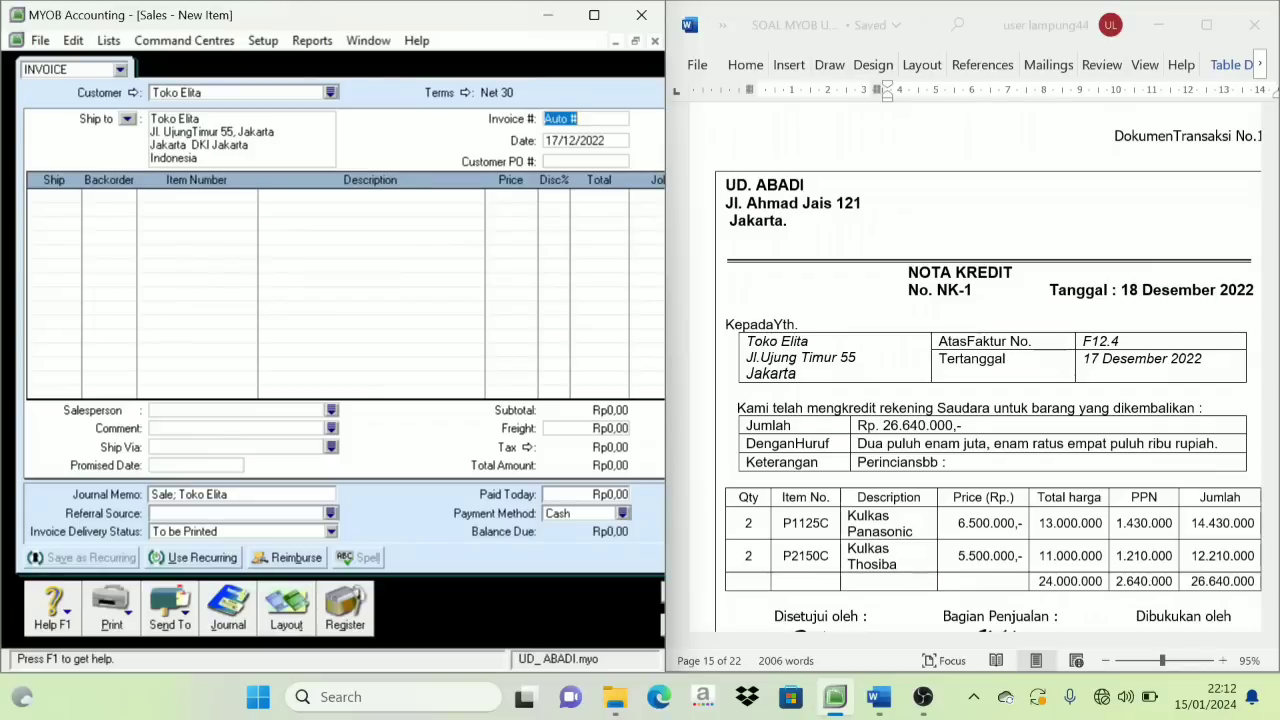
{"action": "type", "text": "NK-1"}
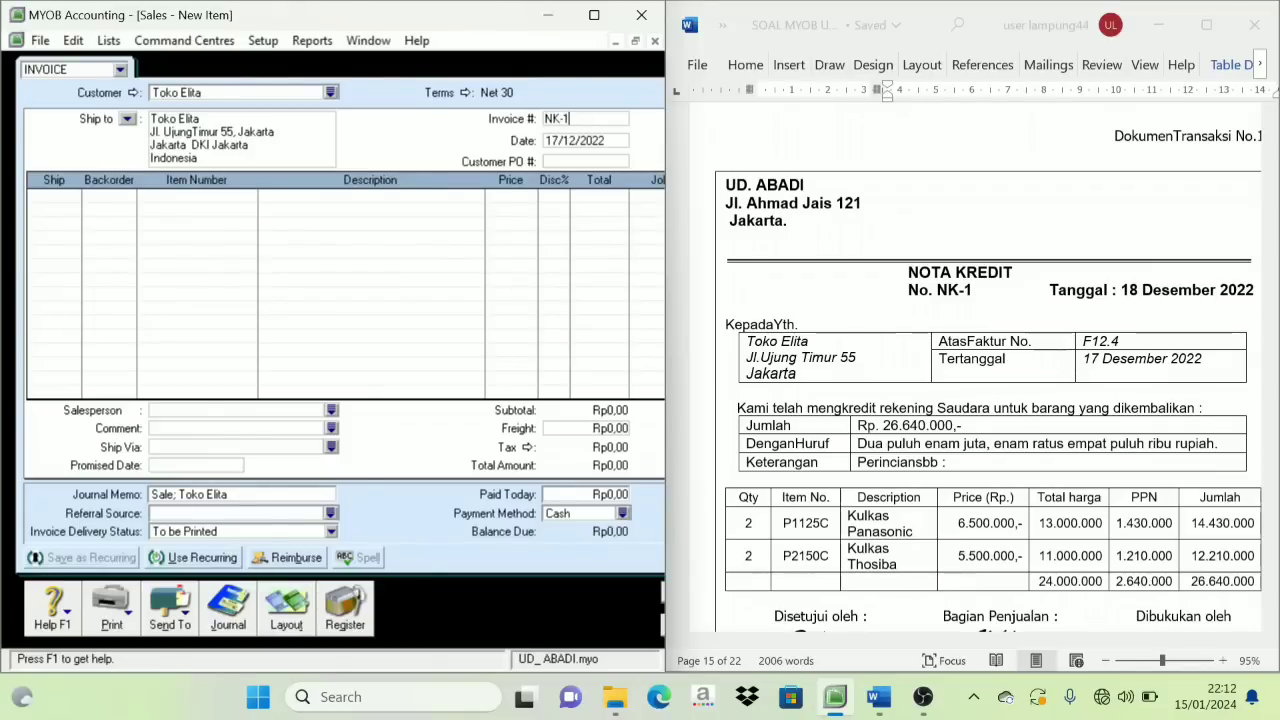
{"action": "key", "text": "Tab"}
{"action": "type", "text": "18/12/2022"}
Enter the returned P1125 C, Kulkas Panasonic, on NK-1 with quantity -2 and a price of Rp6.500.000
{"action": "left_click", "coordinate": [54, 198]}
{"action": "key", "text": "Tab"}
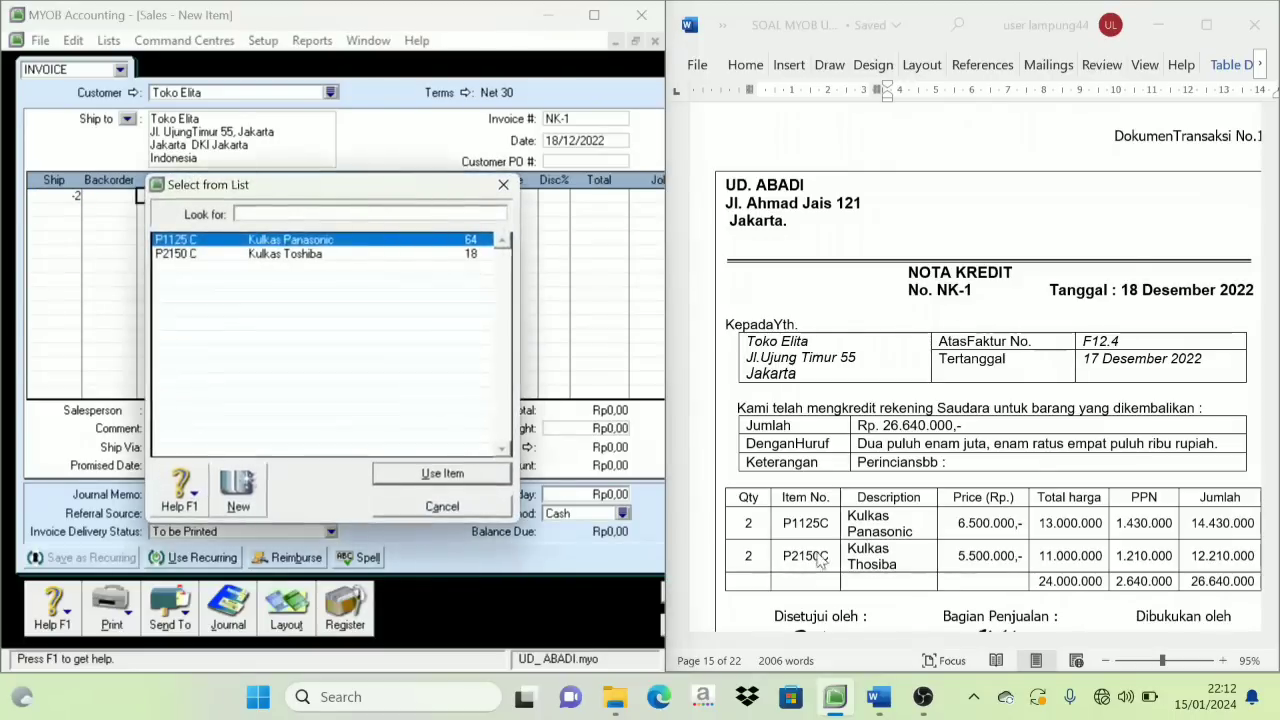
{"action": "left_click", "coordinate": [268, 241]}
{"action": "double_click", "coordinate": [268, 241]}
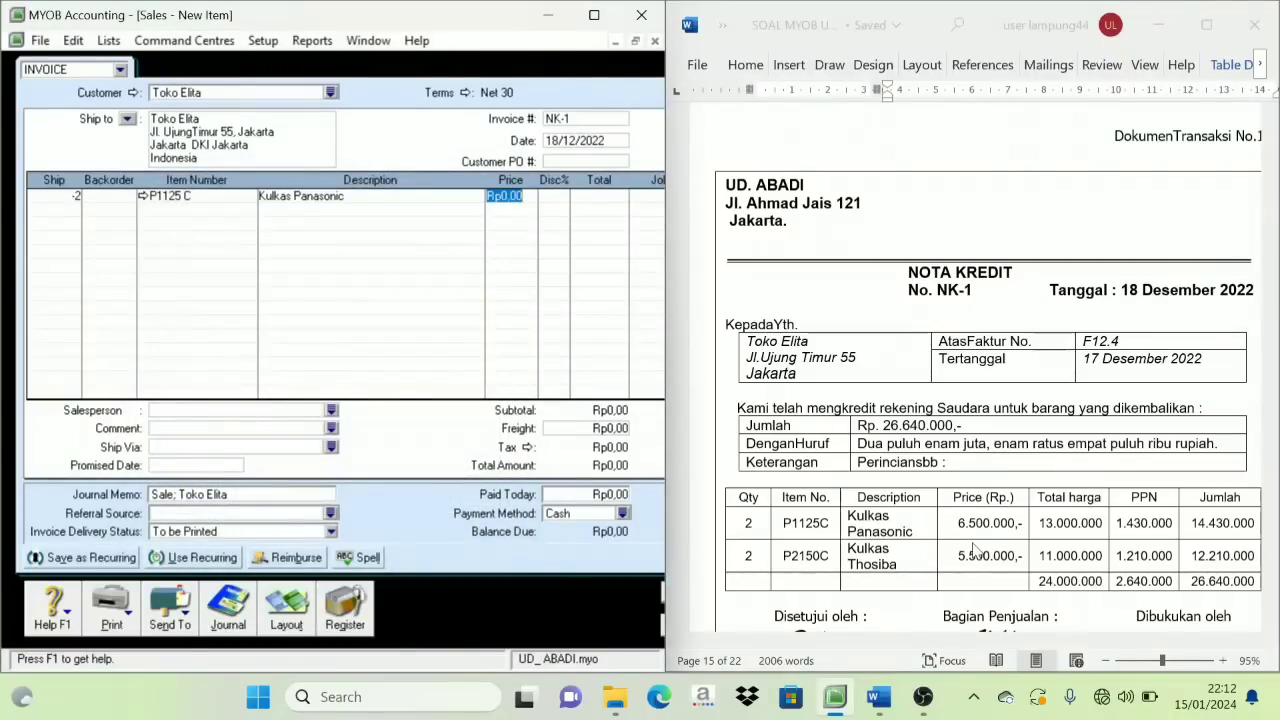
{"action": "type", "text": "6500000"}
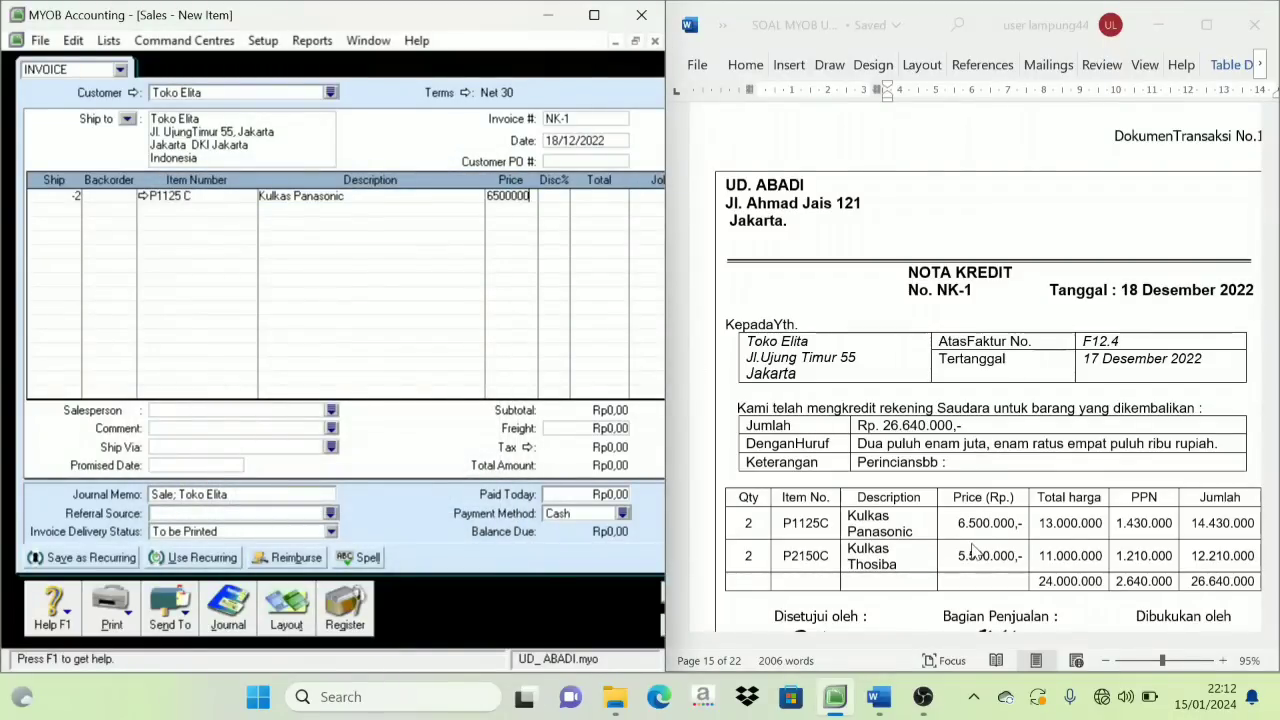
{"action": "key", "text": "Tab"}
Add the returned P2150 C, Kulkas Toshiba, to NK-1 with quantity -2 and a price of Rp5.500.000
{"action": "left_click", "coordinate": [70, 218]}
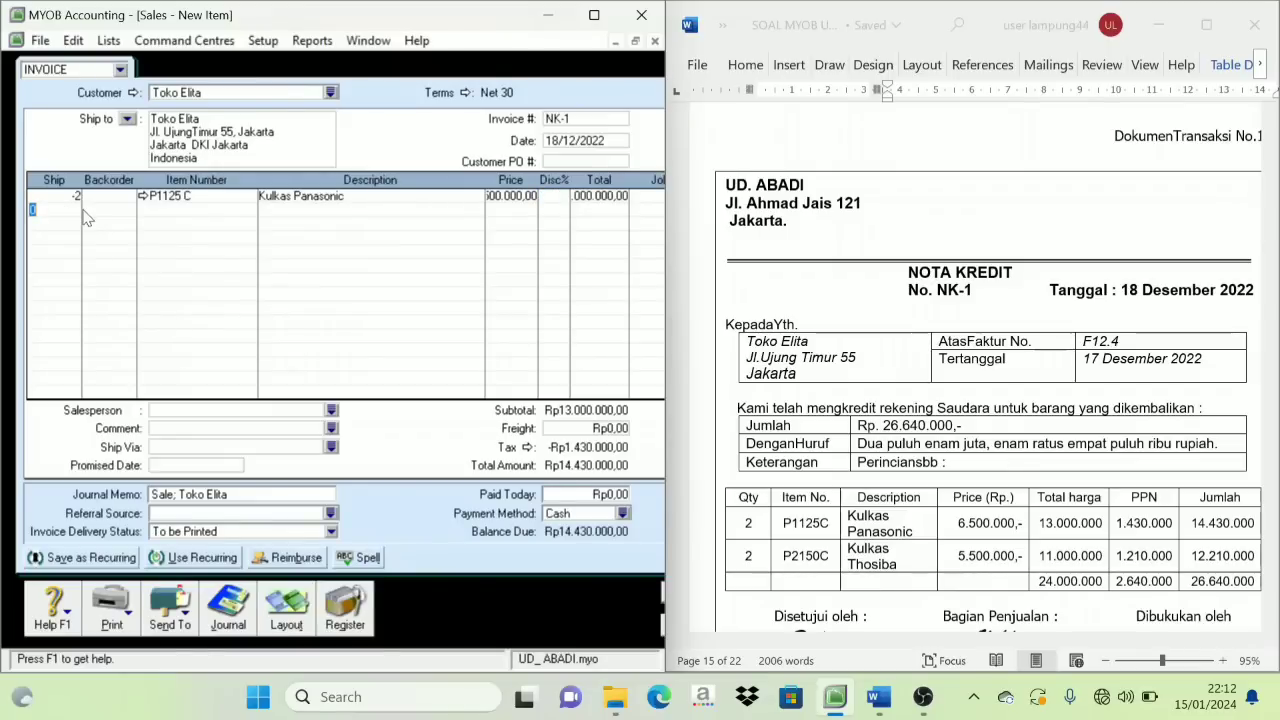
{"action": "type", "text": "-2"}
{"action": "key", "text": "Tab"}
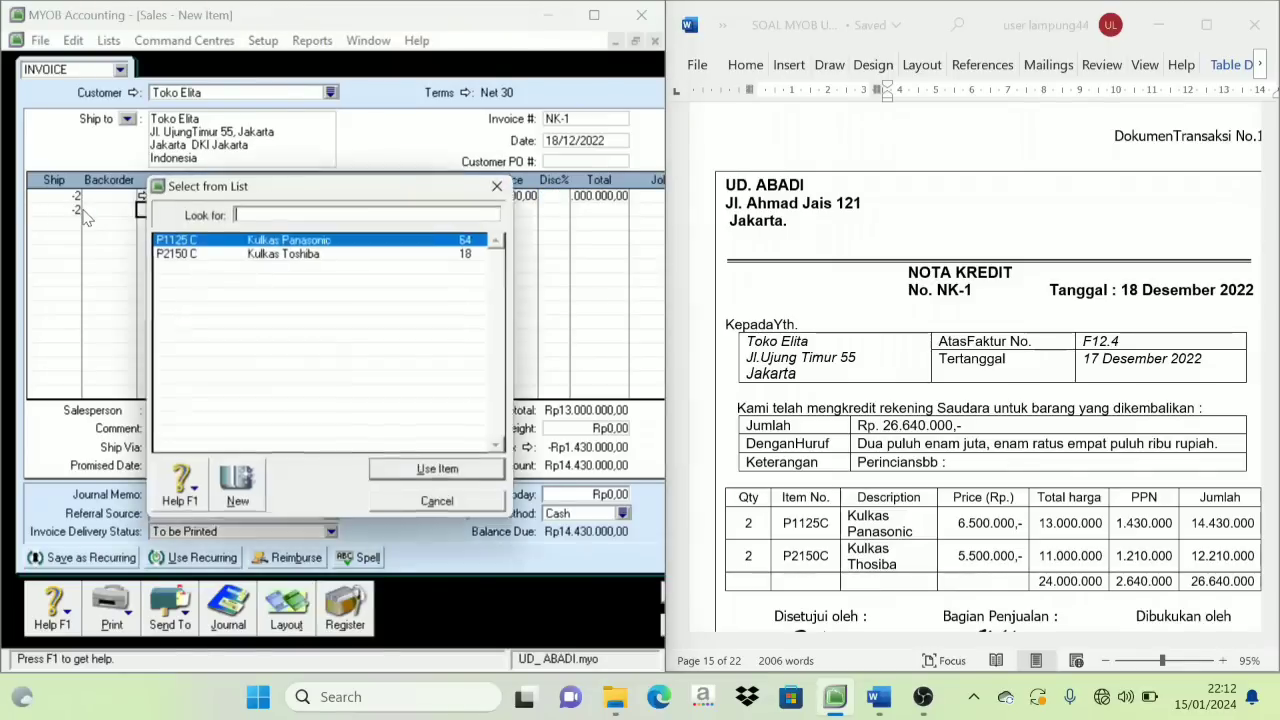
{"action": "left_click", "coordinate": [277, 258]}
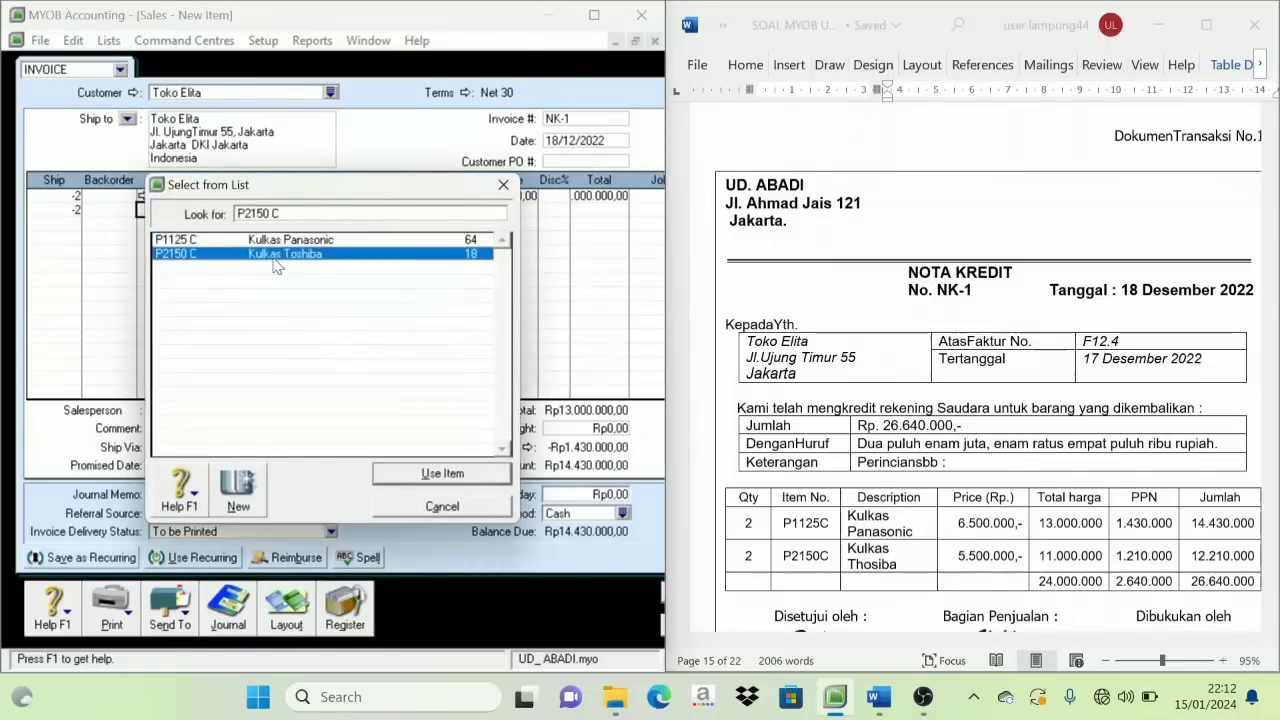
{"action": "left_click", "coordinate": [443, 477]}
{"action": "key", "text": "Tab"}
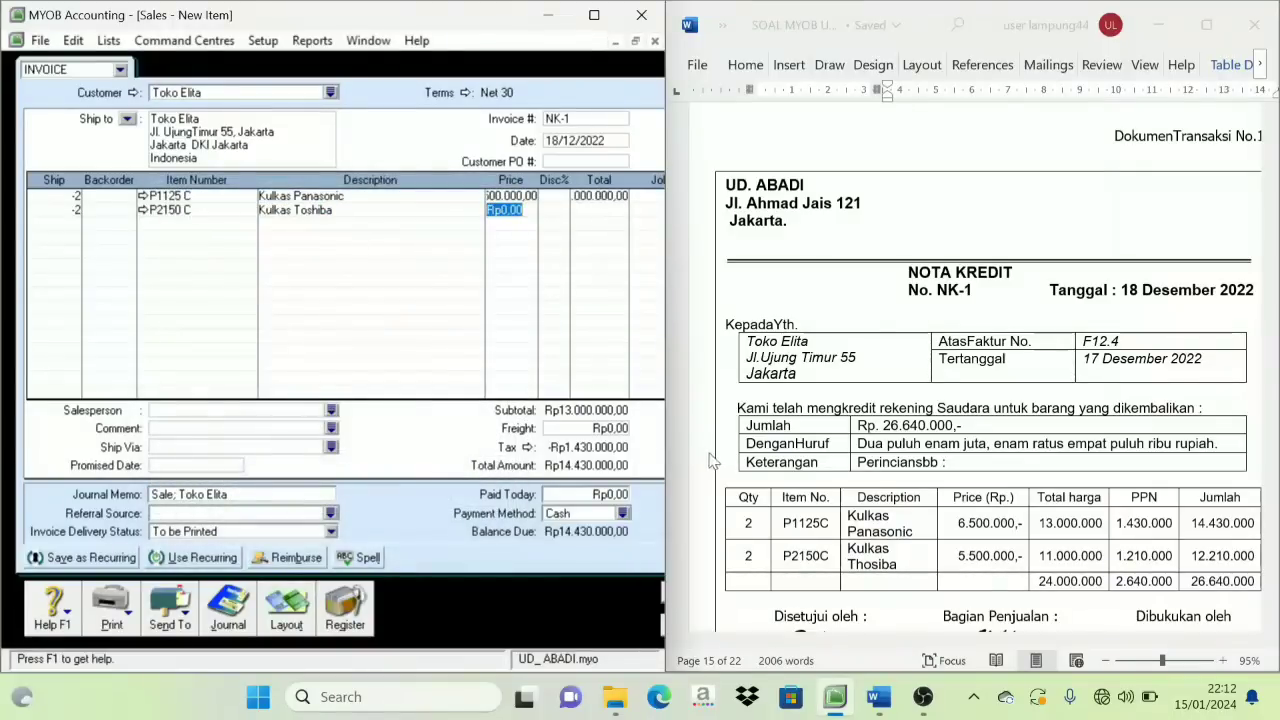
{"action": "type", "text": "5500"}
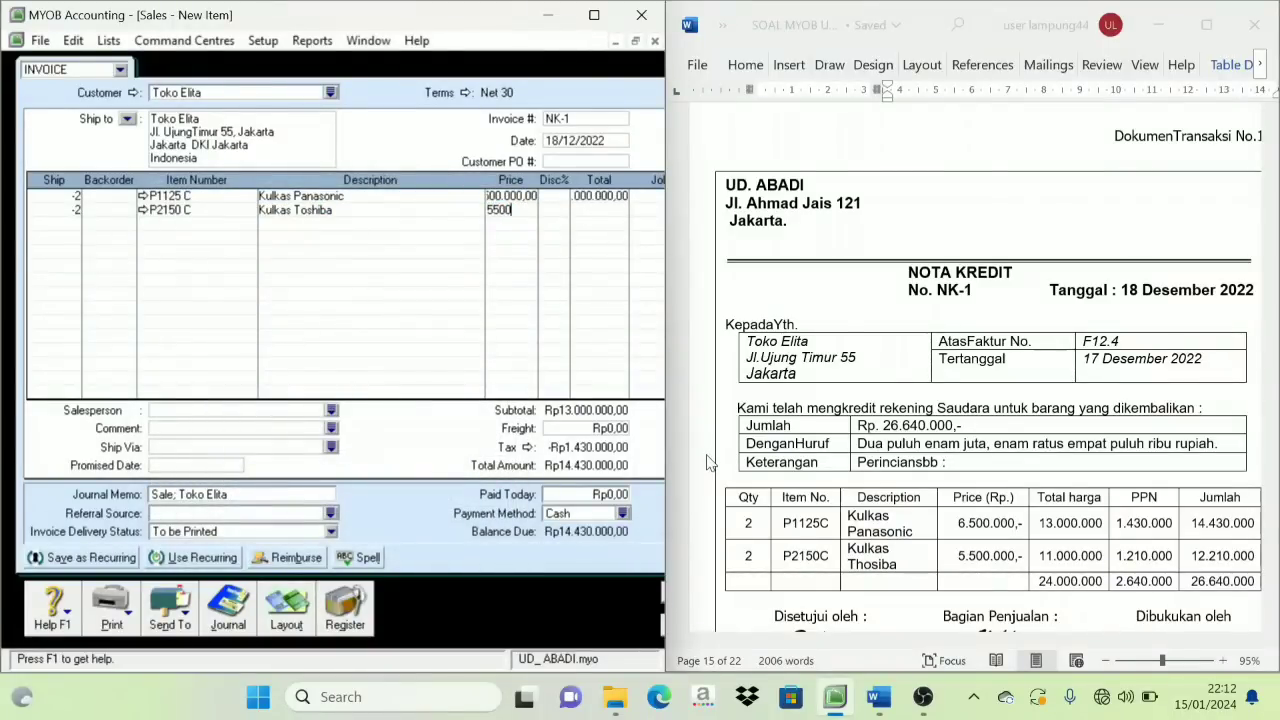
{"action": "type", "text": "000"}
{"action": "key", "text": "Tab"}
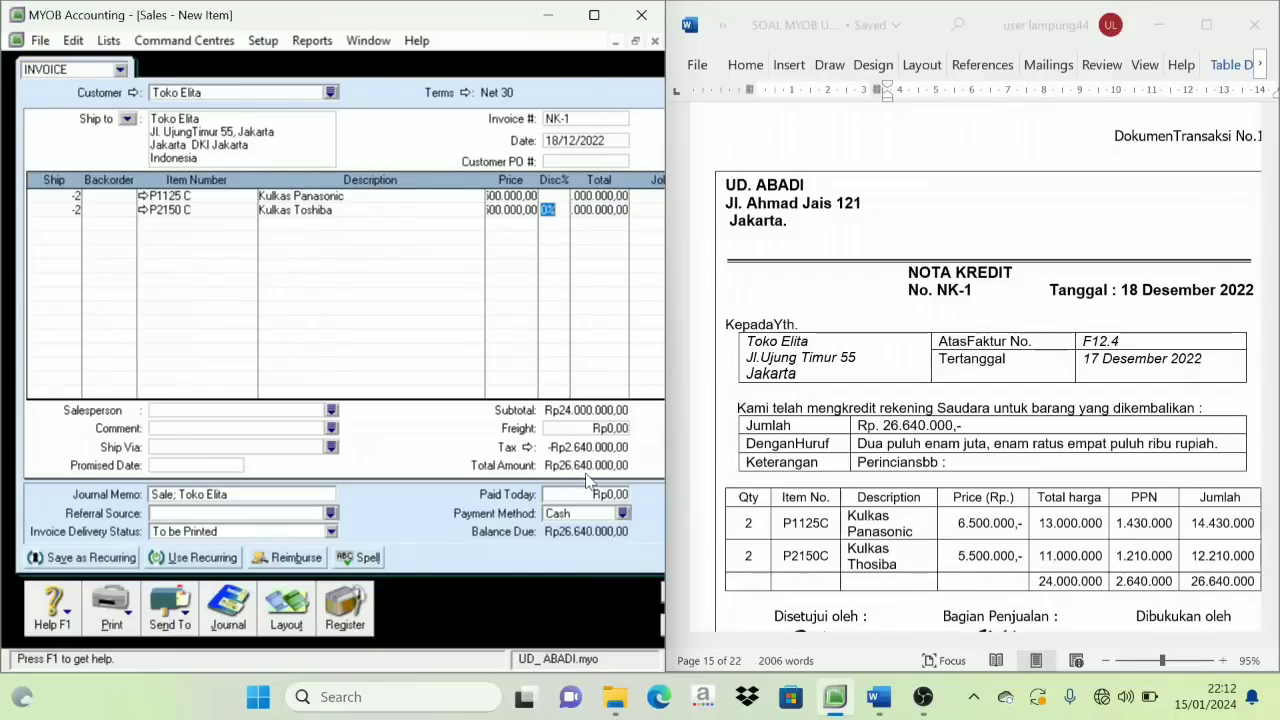
Set item P1125 C's income account for tracking sales to 4-1200 Sales Retur from the NK-1 form, ignoring the spelling suggestions
{"action": "left_click_drag", "start_coordinate": [668, 400], "coordinate": [786, 392]}
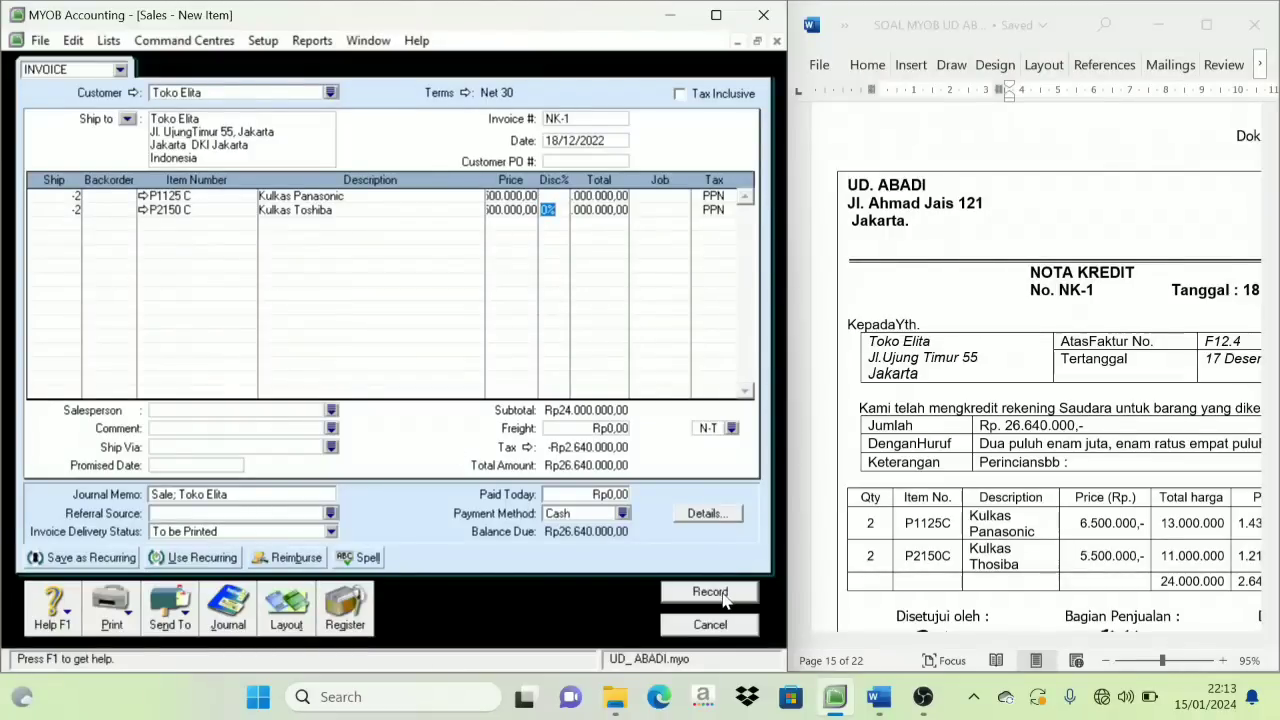
{"action": "left_click", "coordinate": [143, 197]}
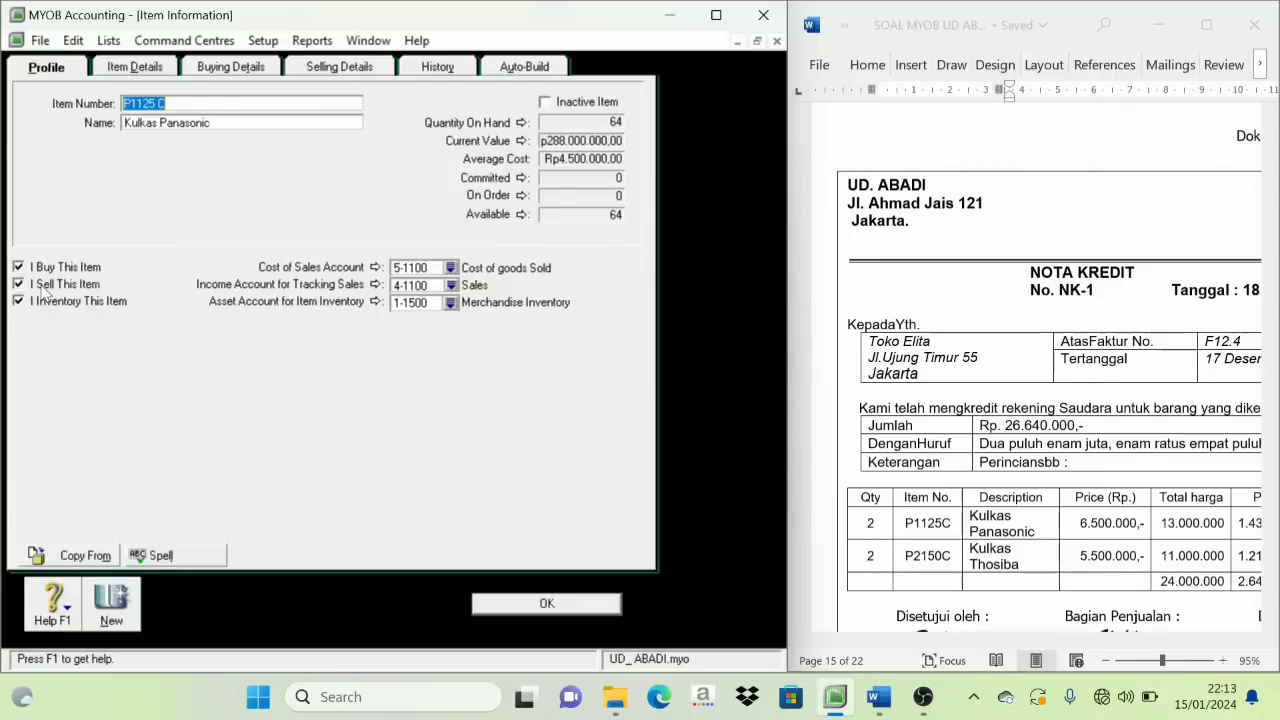
{"action": "left_click", "coordinate": [451, 287]}
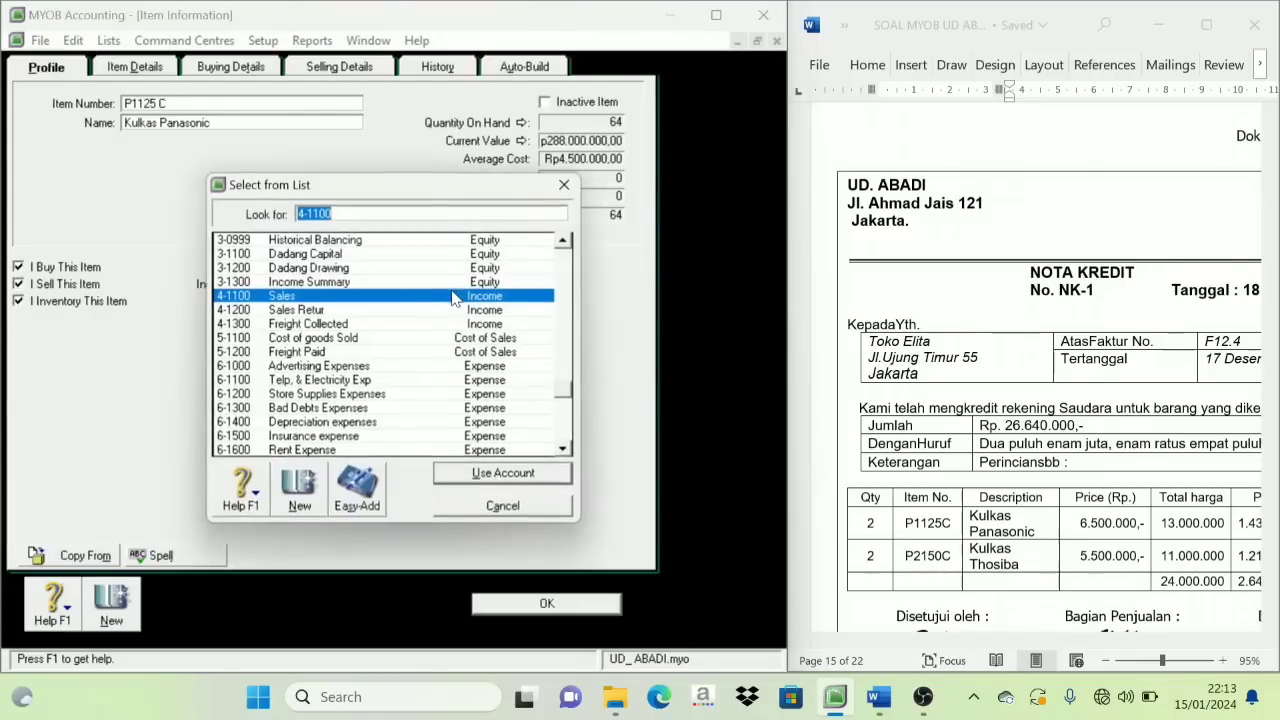
{"action": "left_click", "coordinate": [295, 311]}
{"action": "left_click", "coordinate": [492, 474]}
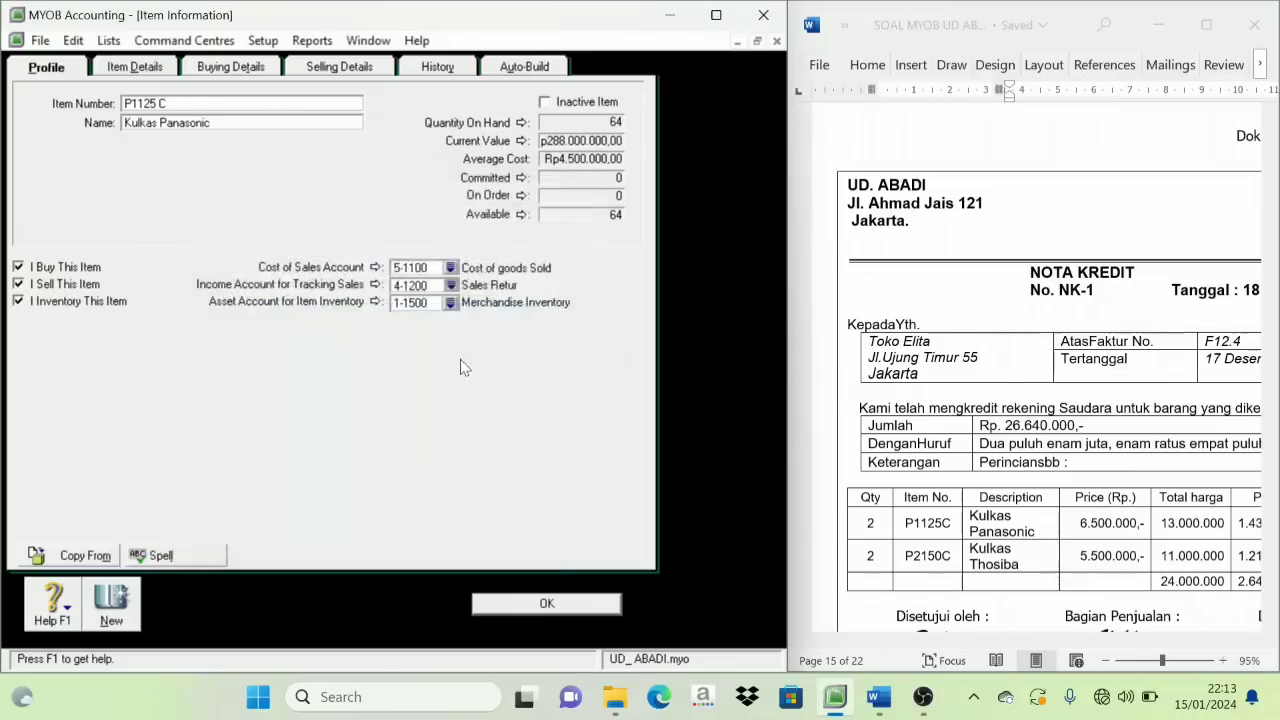
{"action": "left_click", "coordinate": [546, 601]}
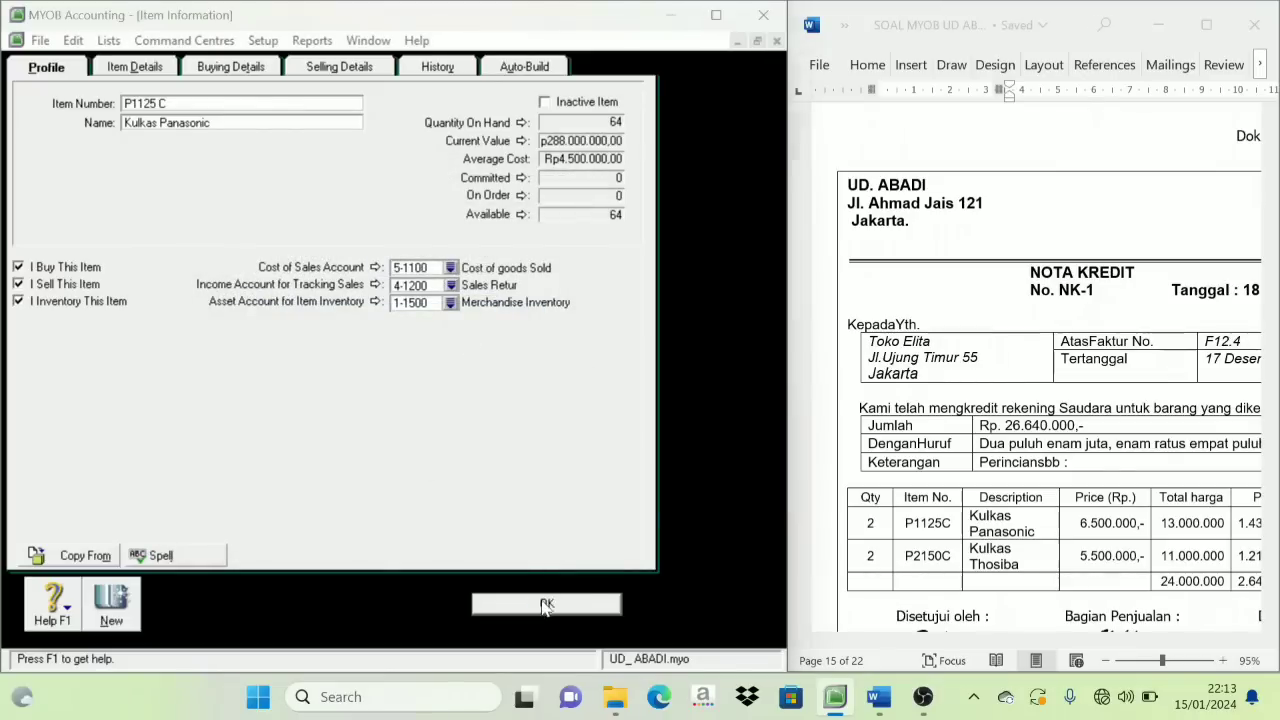
{"action": "left_click", "coordinate": [766, 377]}
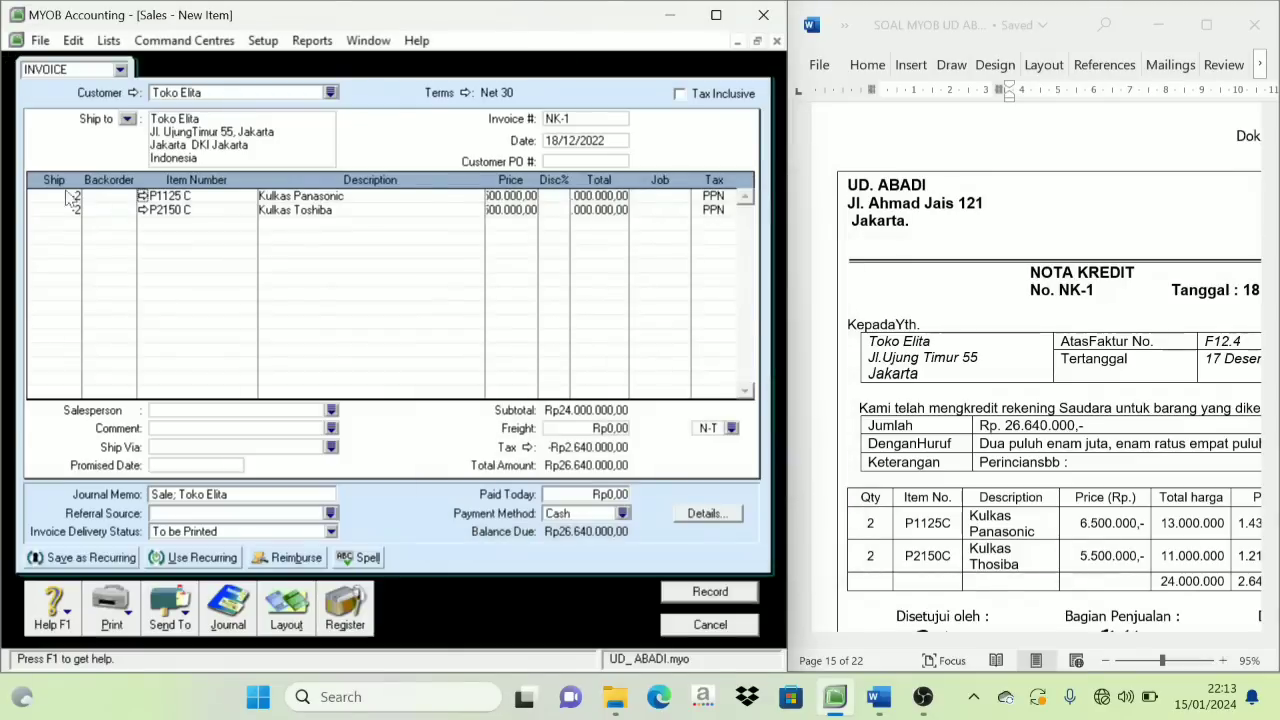
Set item P2150 C's income account for tracking sales to 4-1200 Sales Retur, ignoring the spelling suggestions
{"action": "left_click", "coordinate": [143, 211]}
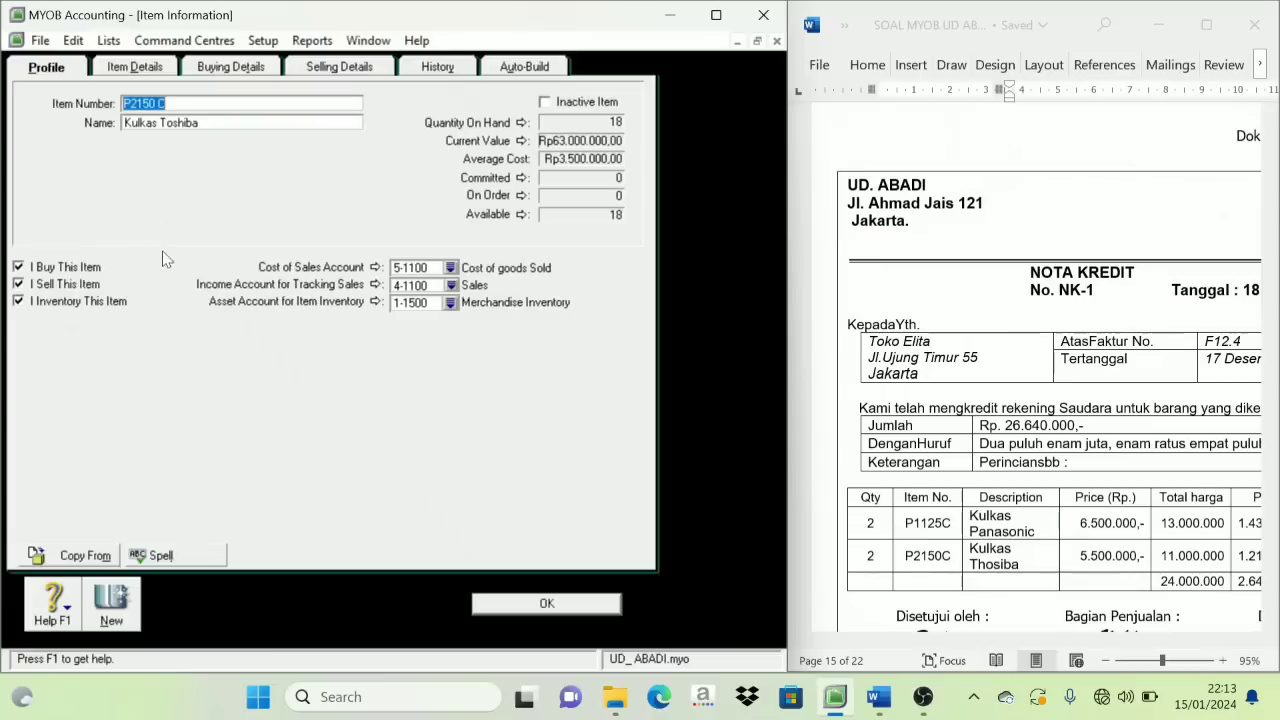
{"action": "left_click", "coordinate": [451, 285]}
{"action": "left_click", "coordinate": [297, 313]}
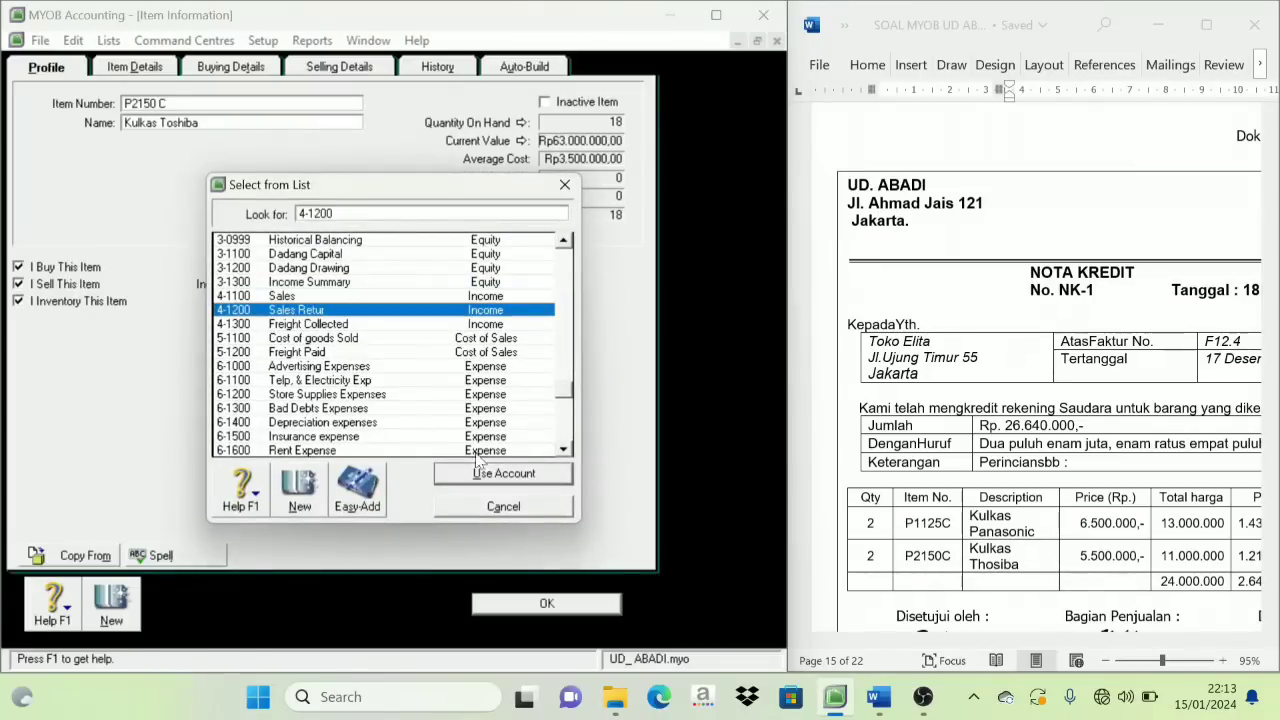
{"action": "left_click", "coordinate": [505, 474]}
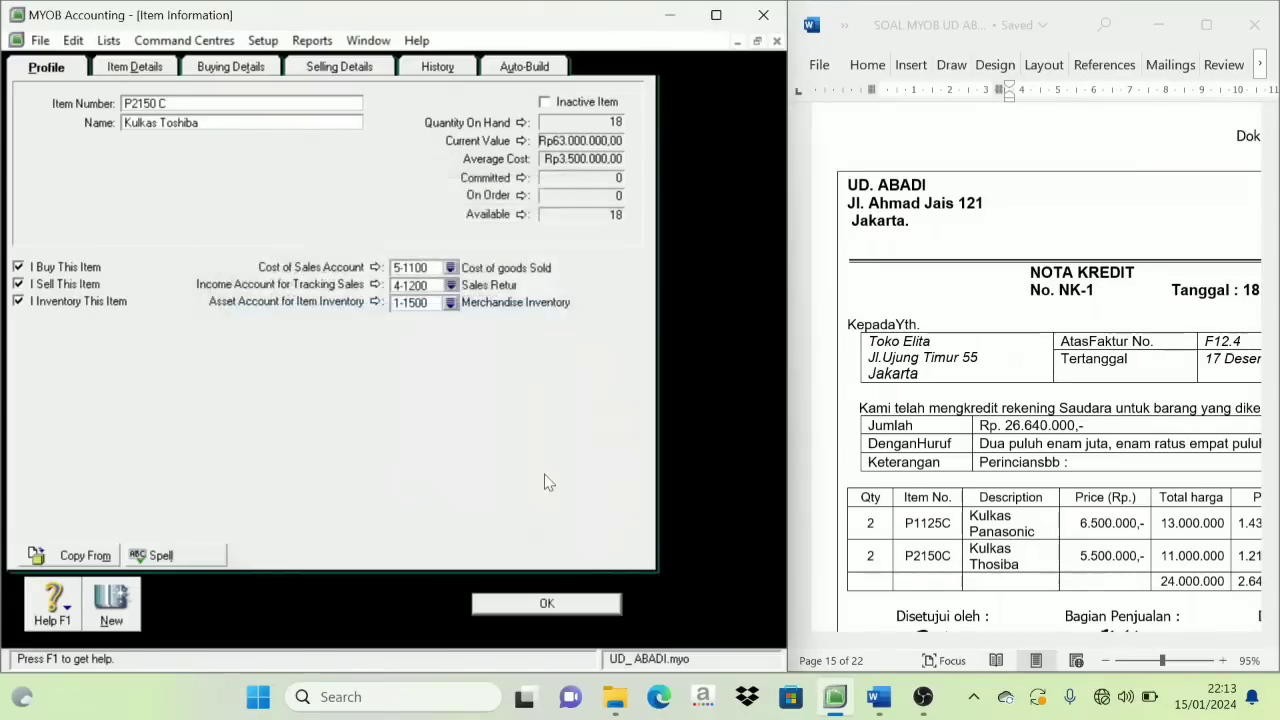
{"action": "left_click", "coordinate": [576, 608]}
{"action": "left_click", "coordinate": [775, 368]}
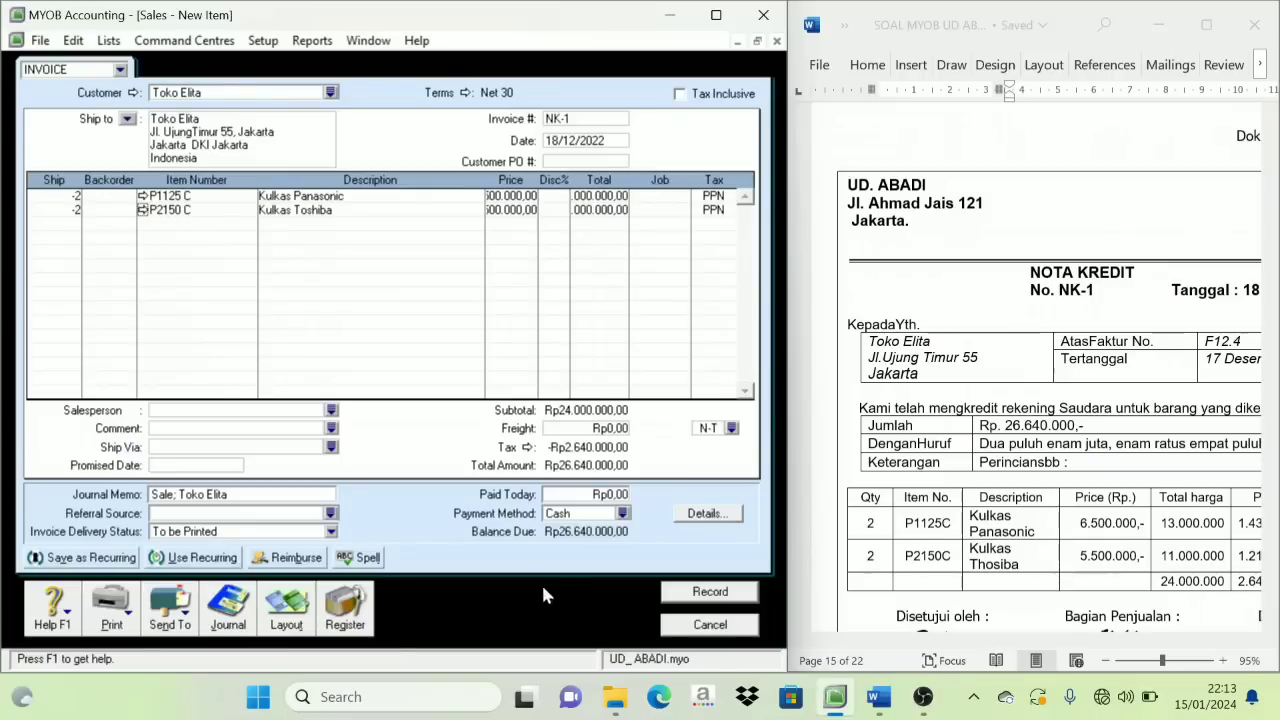
Record NK-1 and start applying its Toko Elita credit to a sale from the register's returns and credits
{"action": "left_click", "coordinate": [746, 592]}
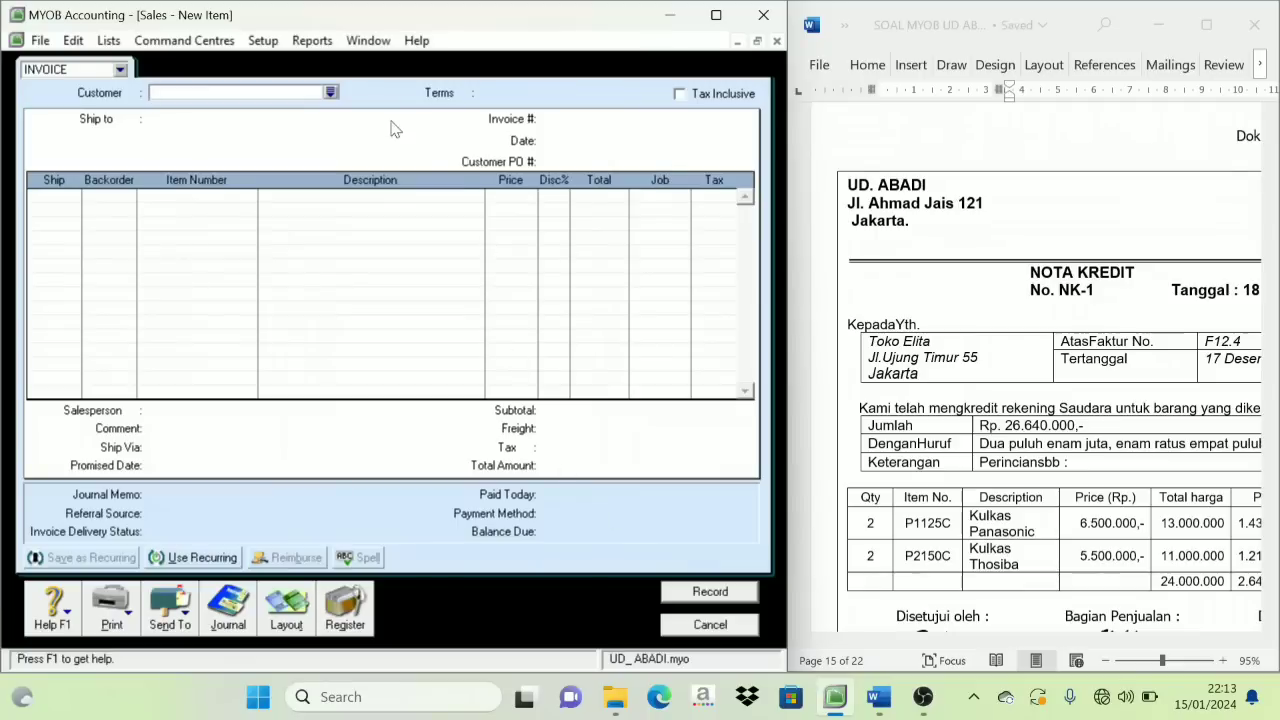
{"action": "left_click", "coordinate": [344, 612]}
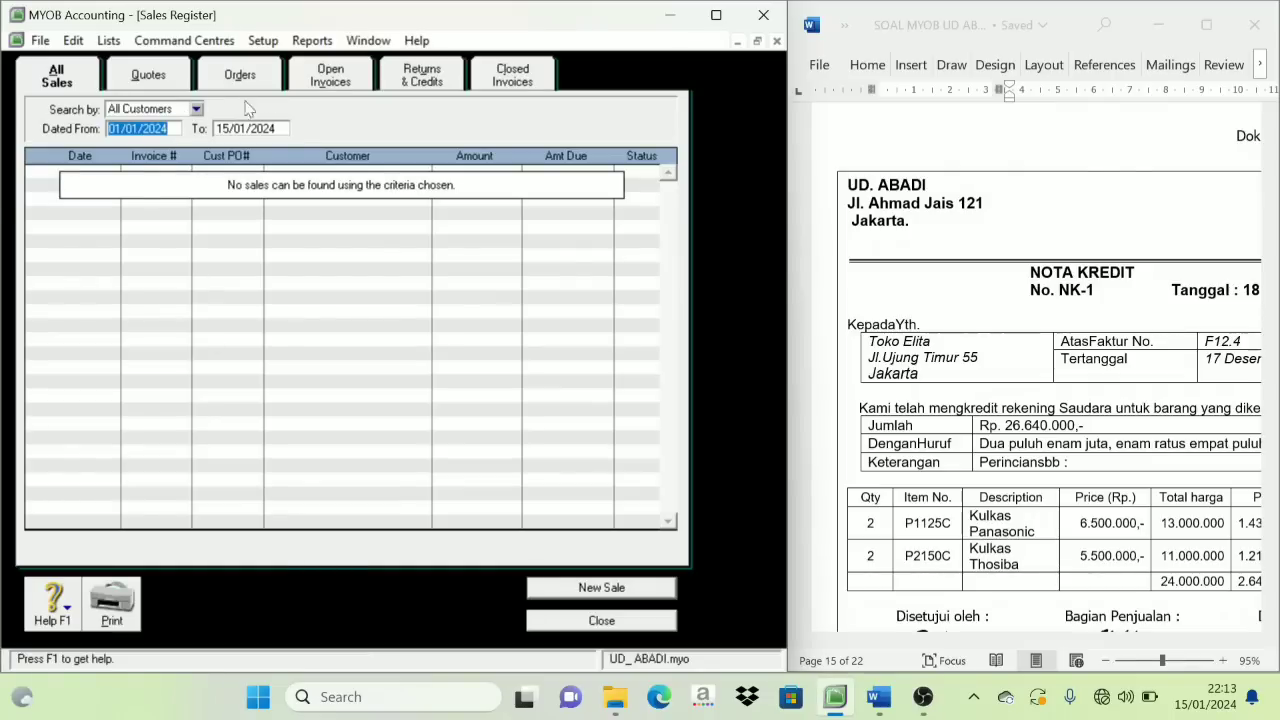
{"action": "left_click", "coordinate": [422, 80]}
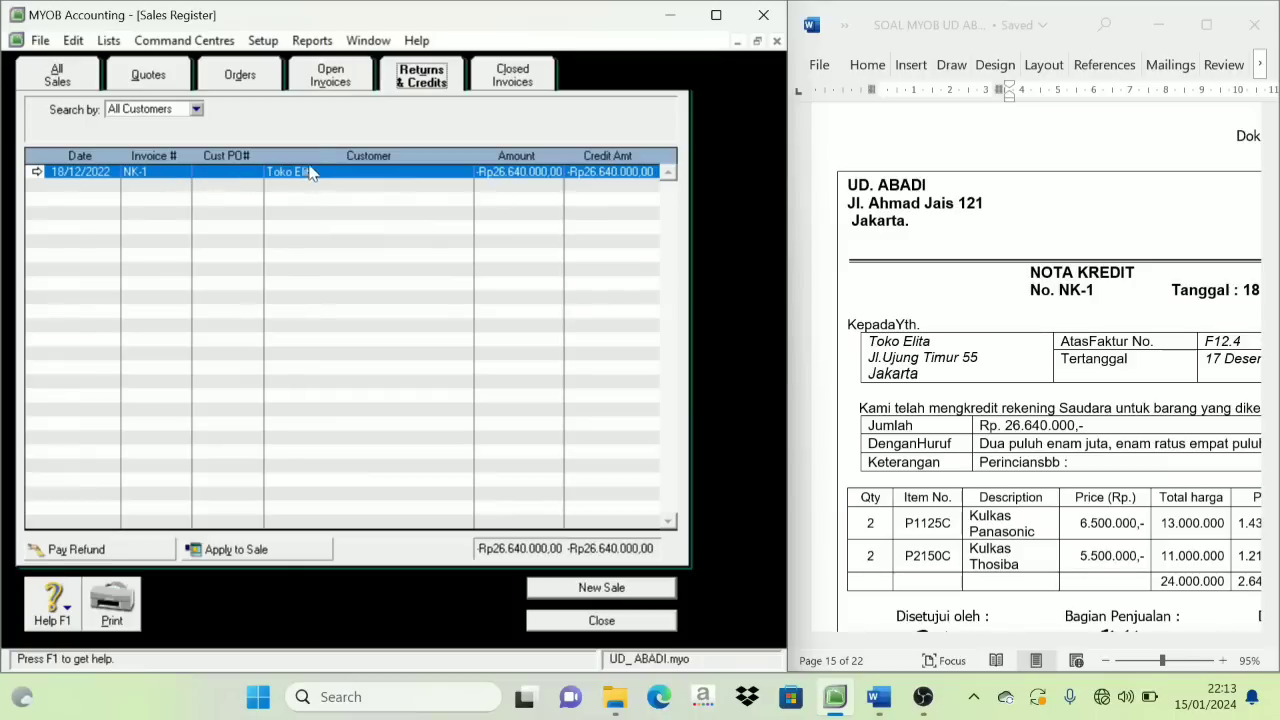
{"action": "left_click", "coordinate": [242, 549]}
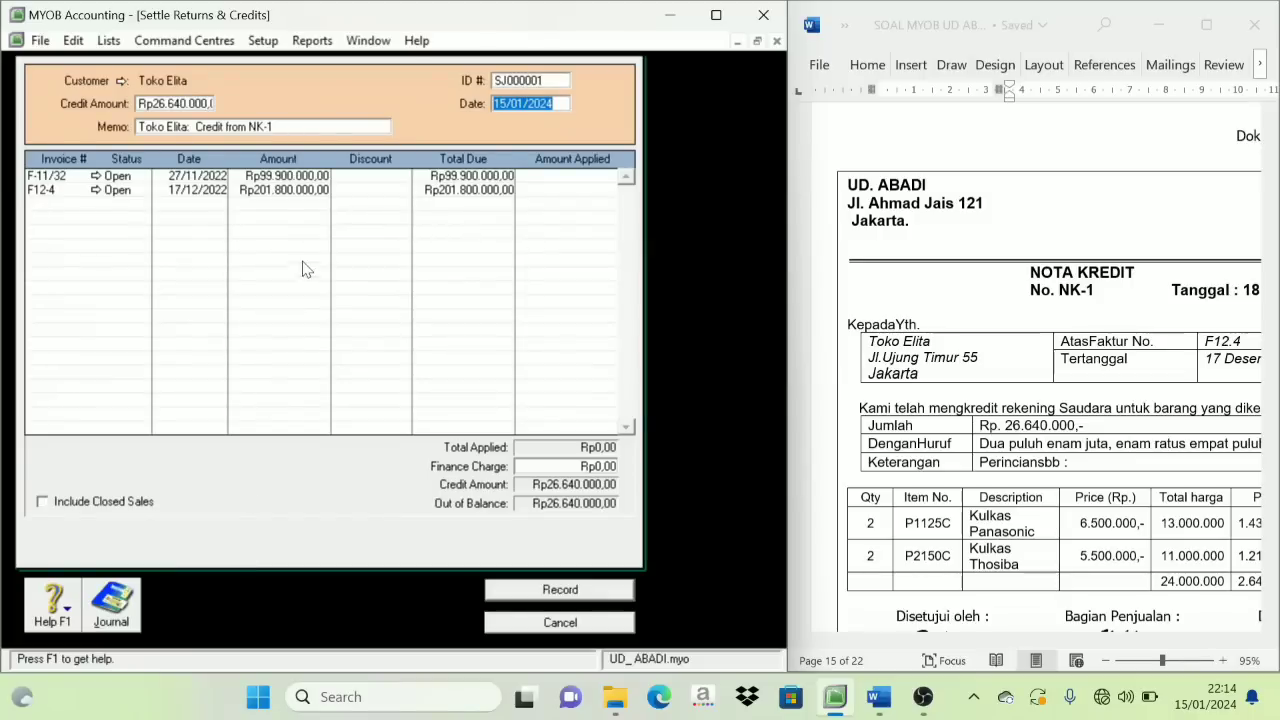
Give the credit settlement the ID NK-1 and the date 18/12/2022
{"action": "key", "text": "shift+Tab"}
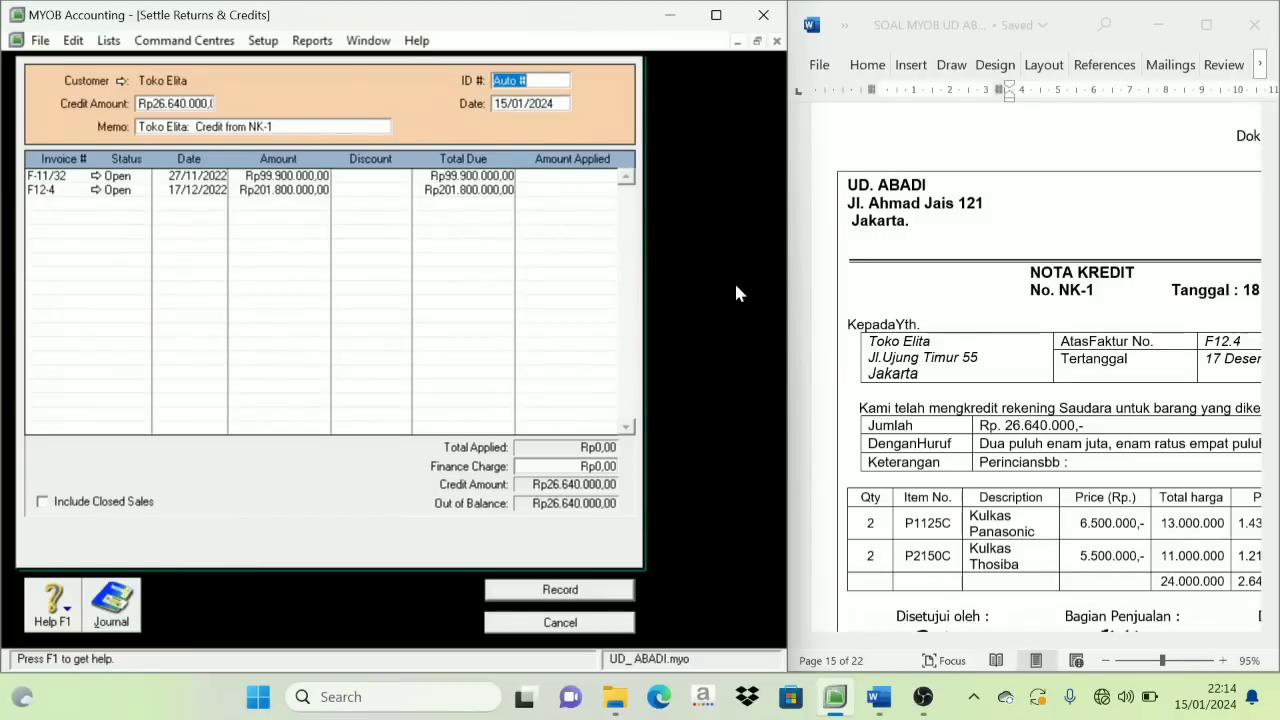
{"action": "type", "text": "NK-1"}
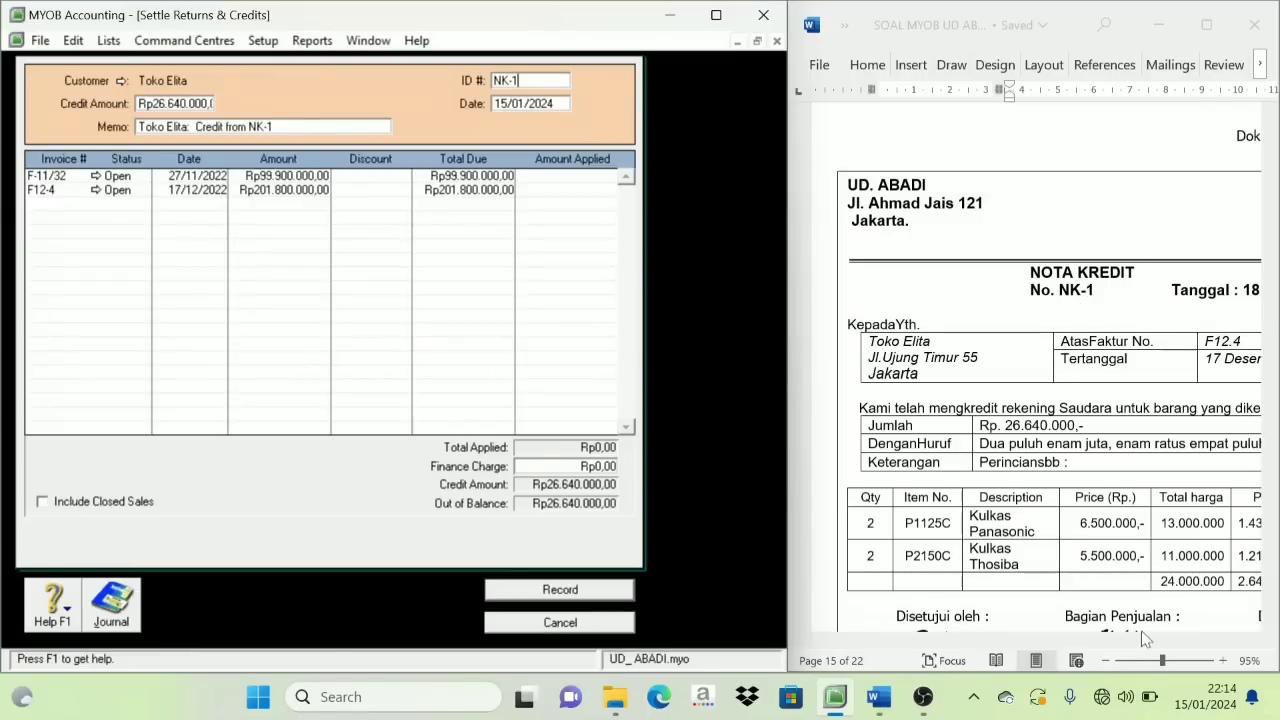
{"action": "left_click_drag", "start_coordinate": [788, 495], "coordinate": [686, 486]}
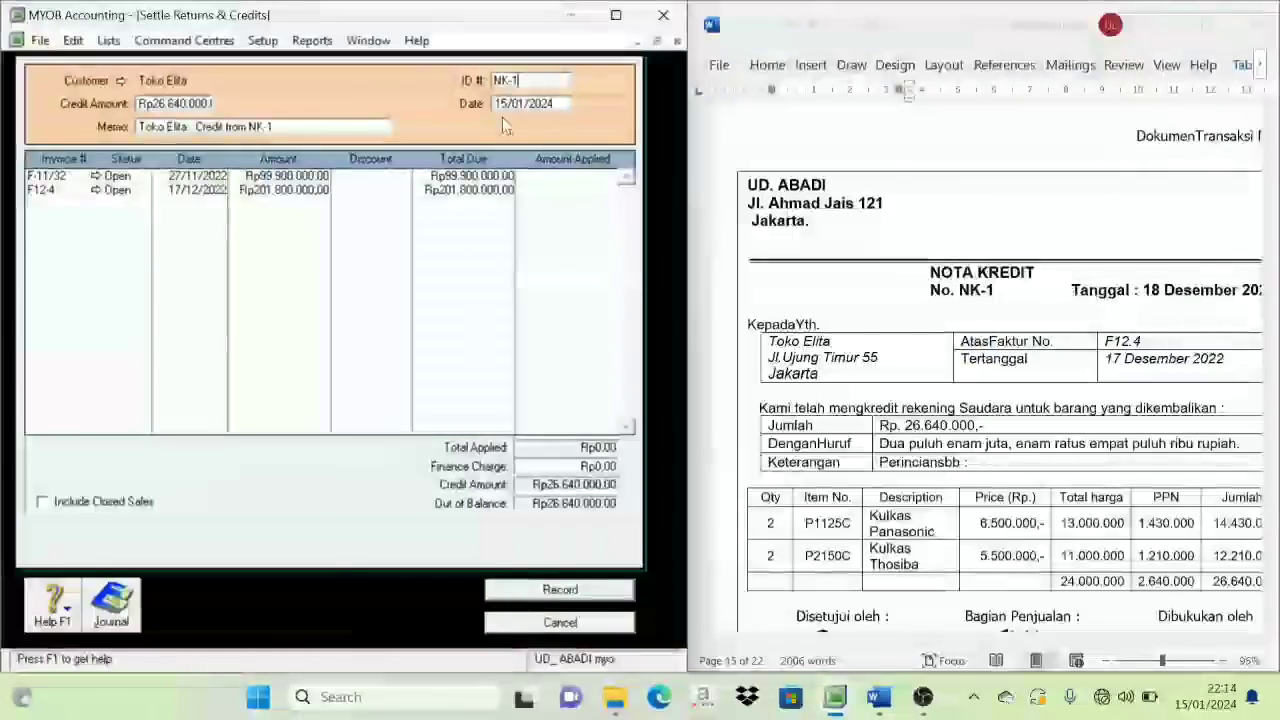
{"action": "left_click", "coordinate": [502, 117]}
{"action": "type", "text": "18/12/"}
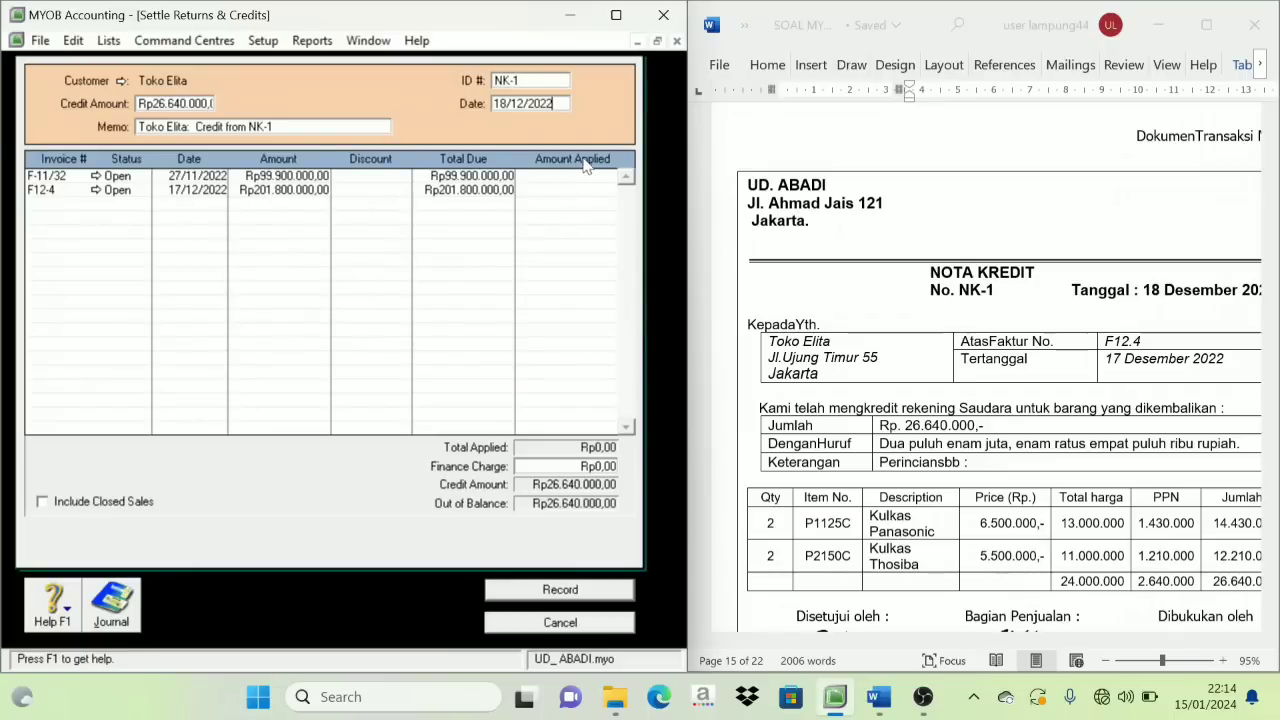
Apply the full Rp26.640.000 credit to invoice F12-4 and record the settlement
{"action": "left_click", "coordinate": [564, 191]}
{"action": "key", "text": "Tab"}
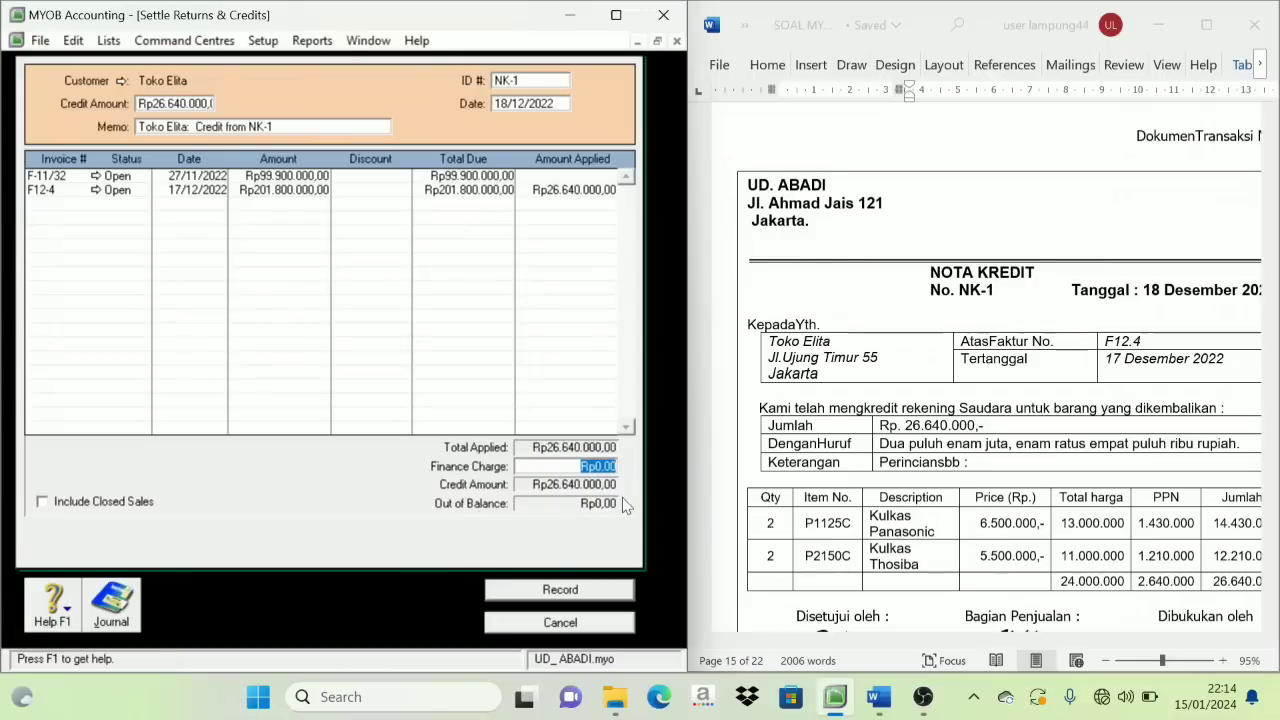
{"action": "left_click", "coordinate": [560, 592]}
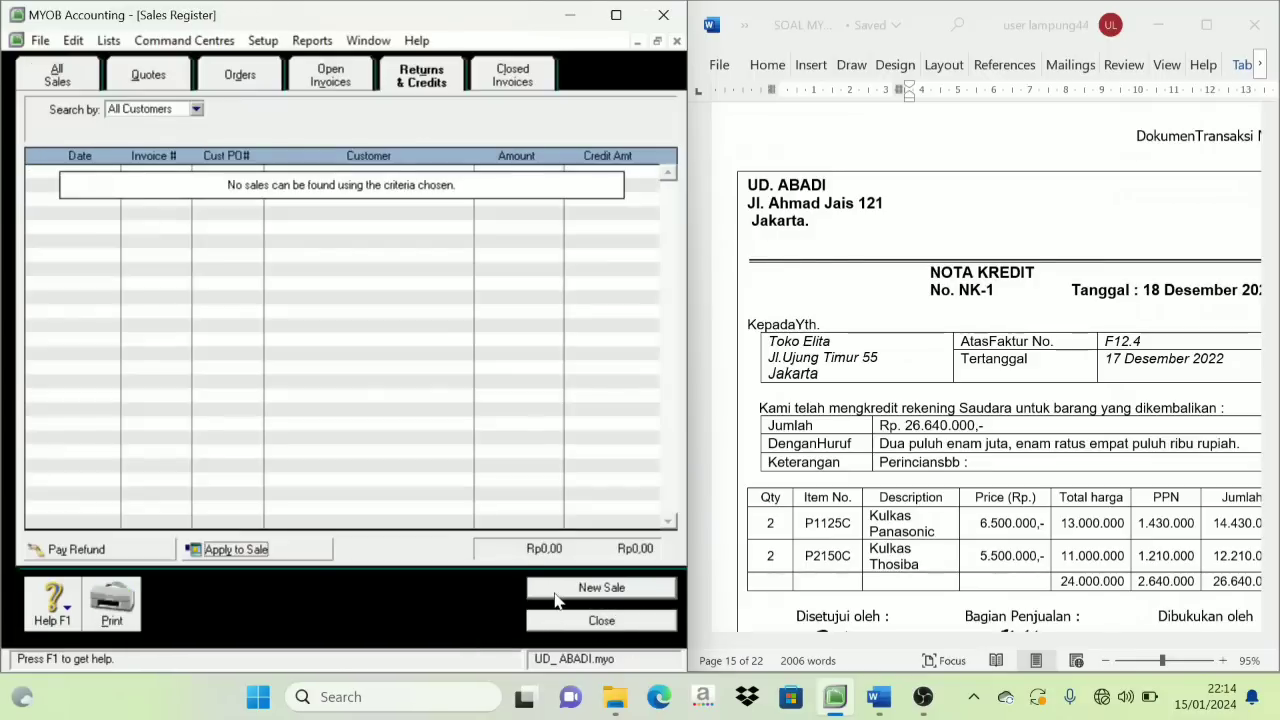
Close the sales register and the blank sales form to return to the command centre
{"action": "left_click", "coordinate": [626, 628]}
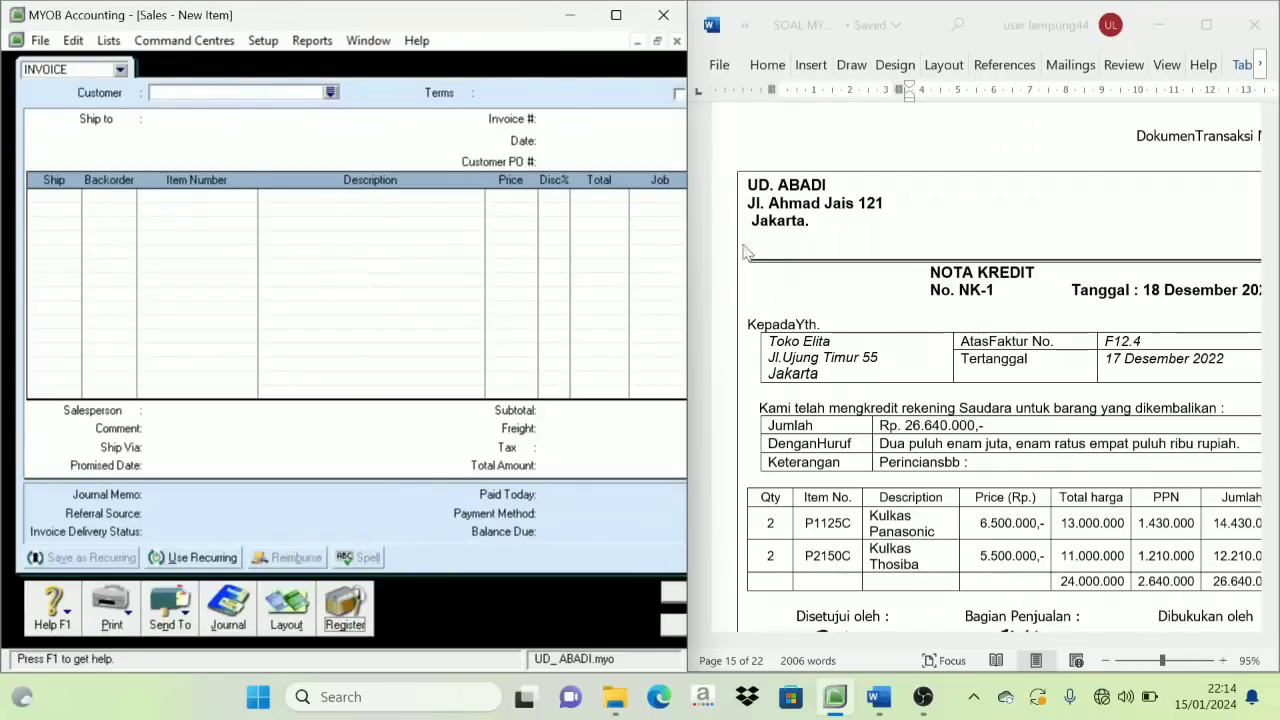
{"action": "left_click_drag", "start_coordinate": [688, 310], "coordinate": [672, 349]}
{"action": "left_click", "coordinate": [708, 623]}
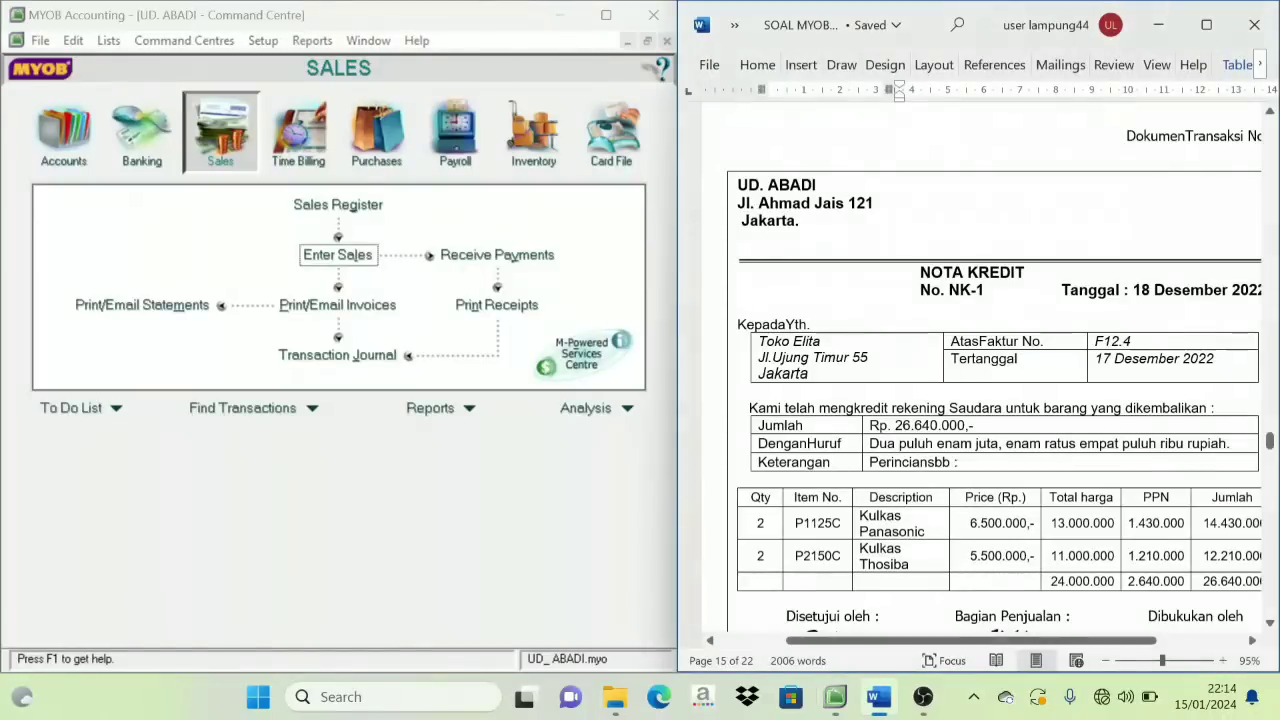
{"action": "mouse_move", "coordinate": [972, 642]}
{"action": "left_mouse_down"}
{"action": "mouse_move", "coordinate": [1010, 645]}
{"action": "mouse_move", "coordinate": [990, 645]}
{"action": "left_mouse_up"}
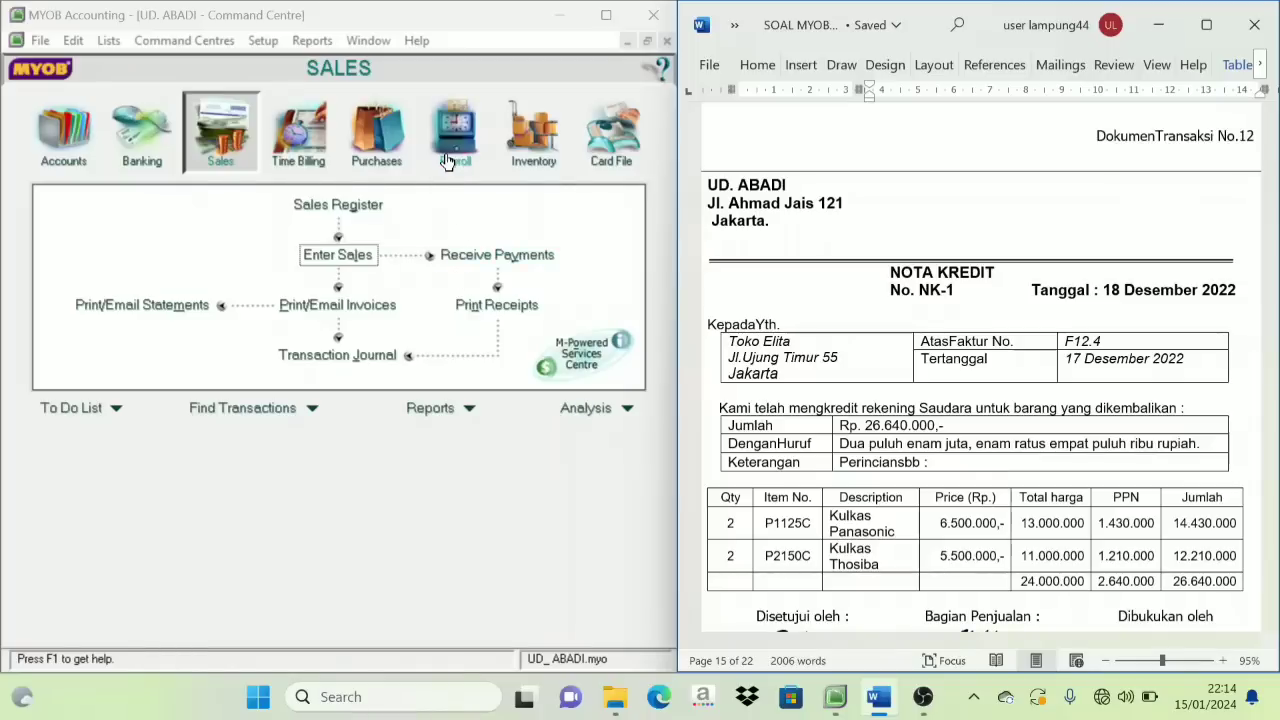
Set item P1125 C's income account for tracking sales to 4-1100 Sales from the items list, ignoring the spelling suggestions
{"action": "left_click", "coordinate": [544, 165]}
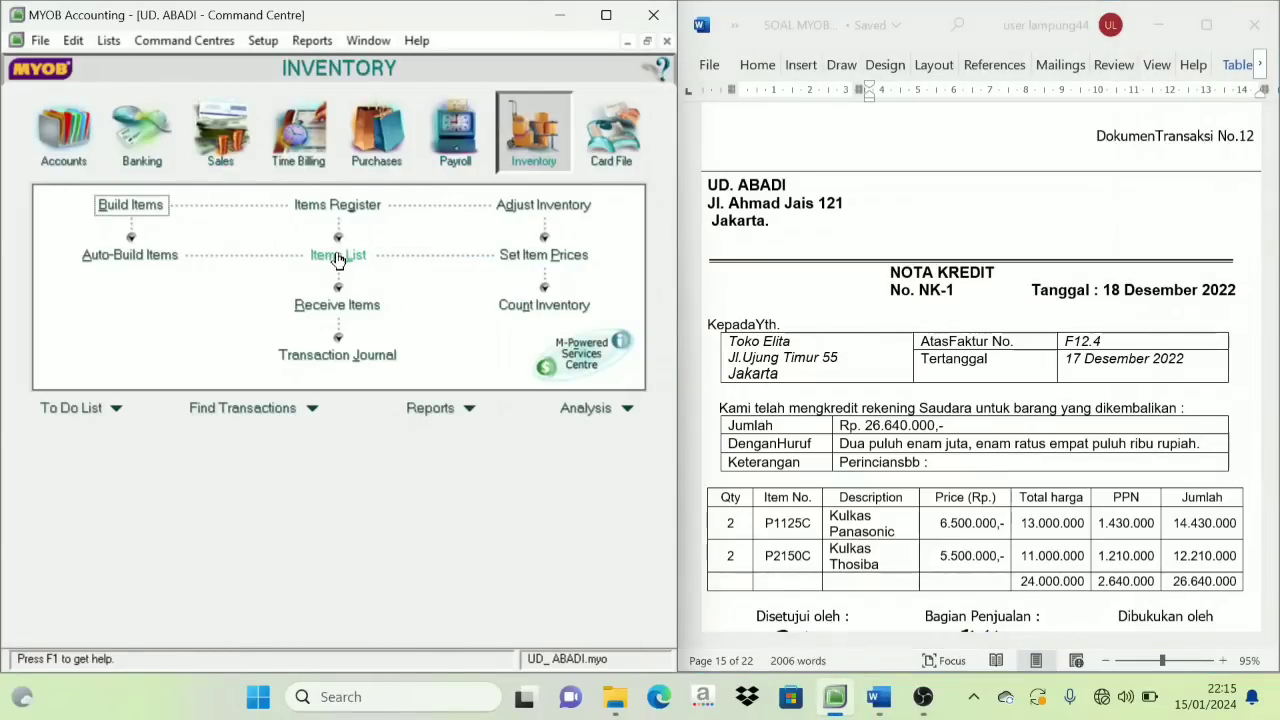
{"action": "left_click", "coordinate": [338, 254]}
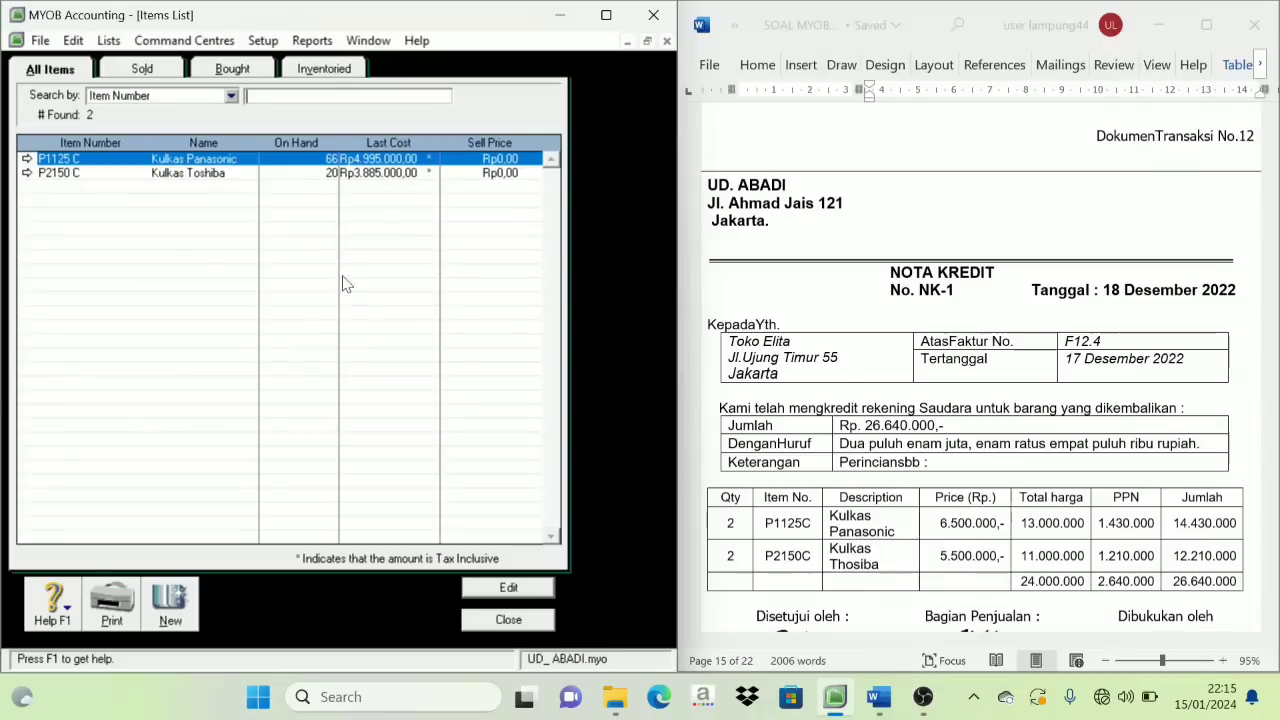
{"action": "left_click", "coordinate": [27, 160]}
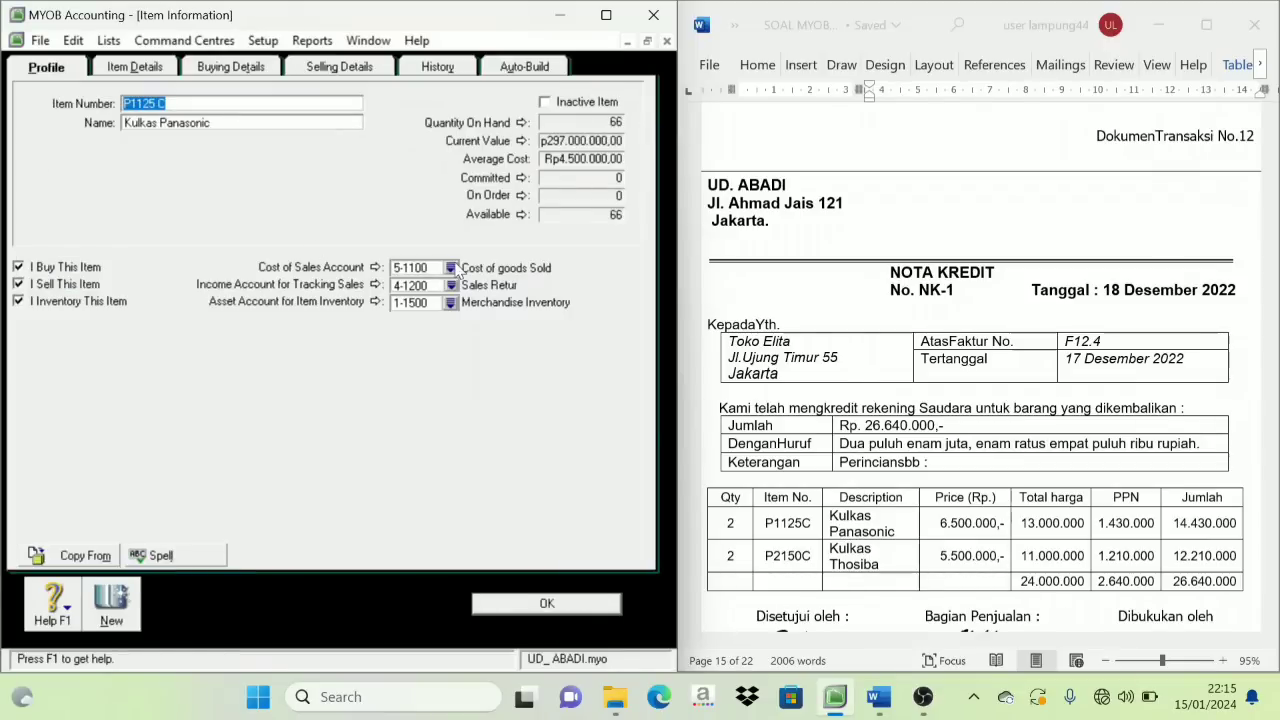
{"action": "left_click", "coordinate": [450, 285]}
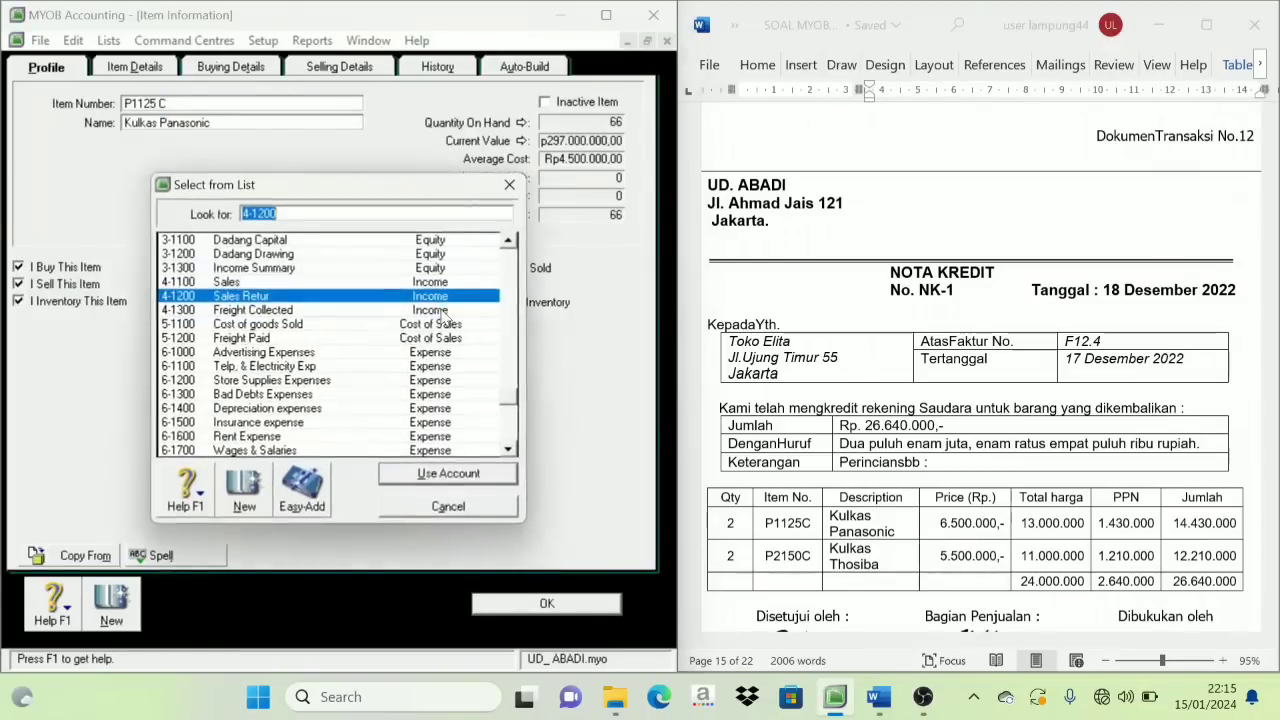
{"action": "key", "text": "Up"}
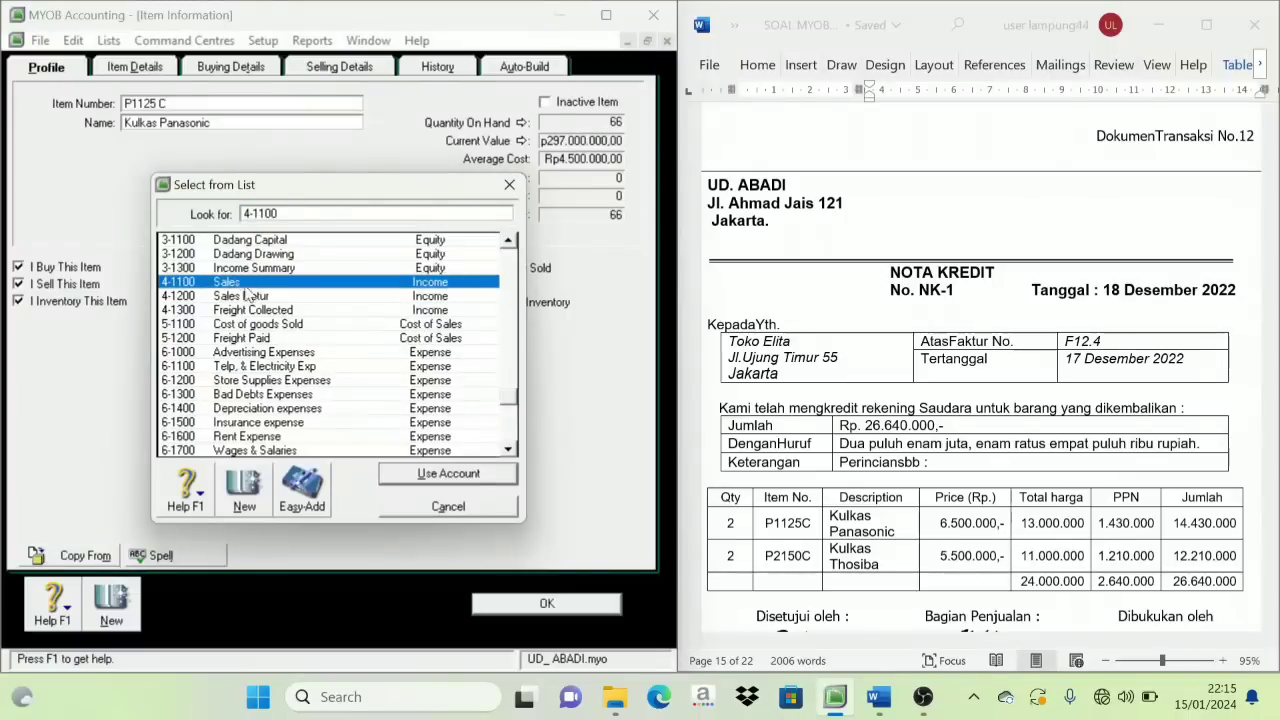
{"action": "left_click", "coordinate": [450, 474]}
{"action": "left_click", "coordinate": [547, 603]}
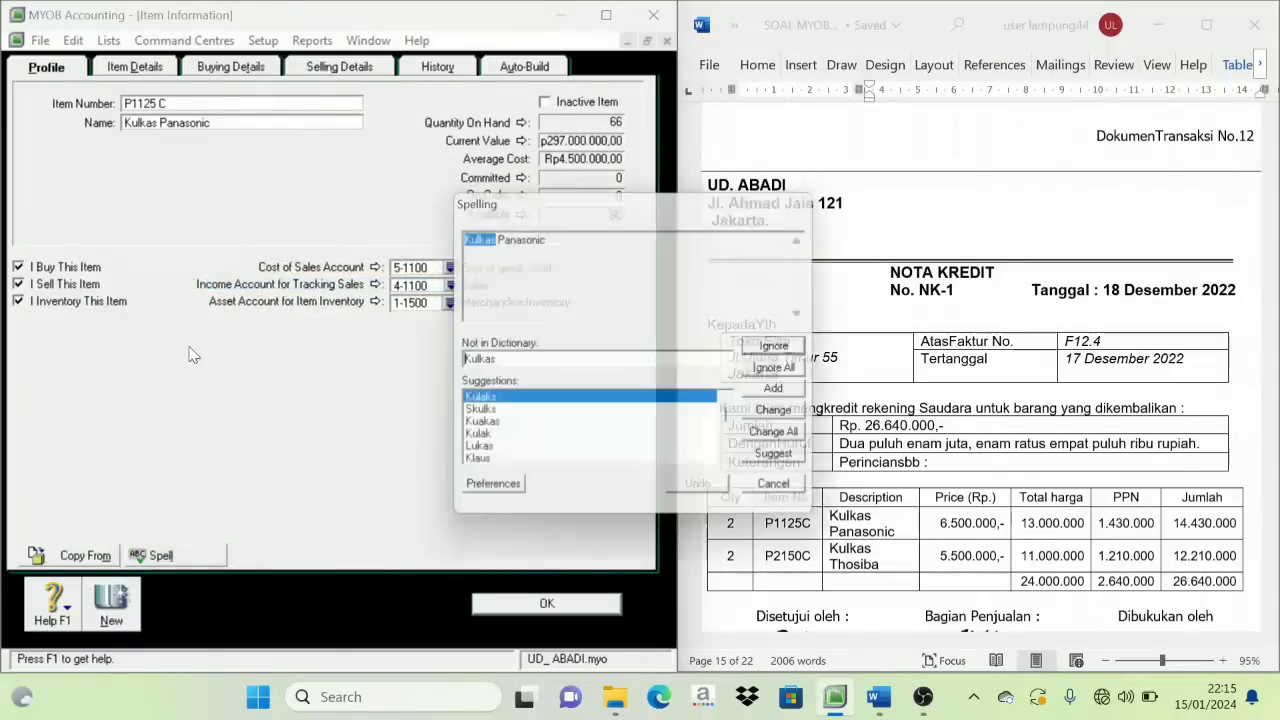
{"action": "left_click", "coordinate": [777, 369]}
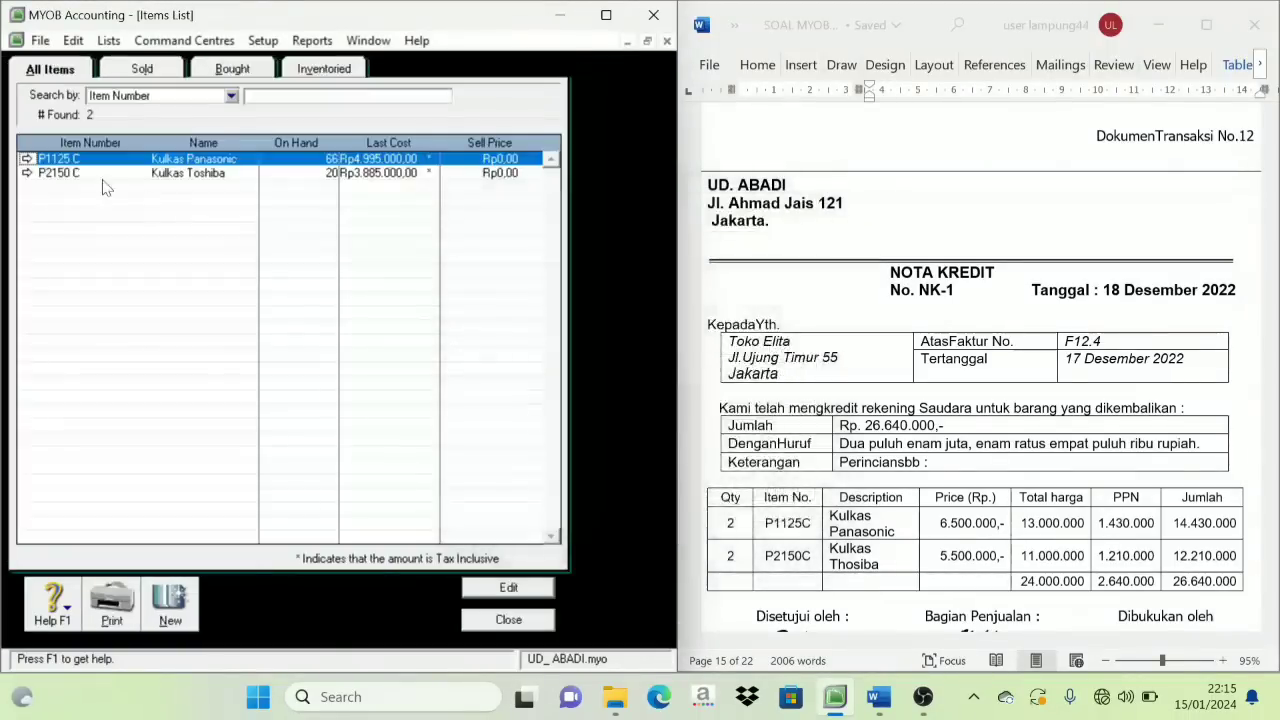
Set item P2150 C's income account for tracking sales to 4-1100 Sales, ignore the spelling suggestions, and close the items list
{"action": "left_click", "coordinate": [27, 174]}
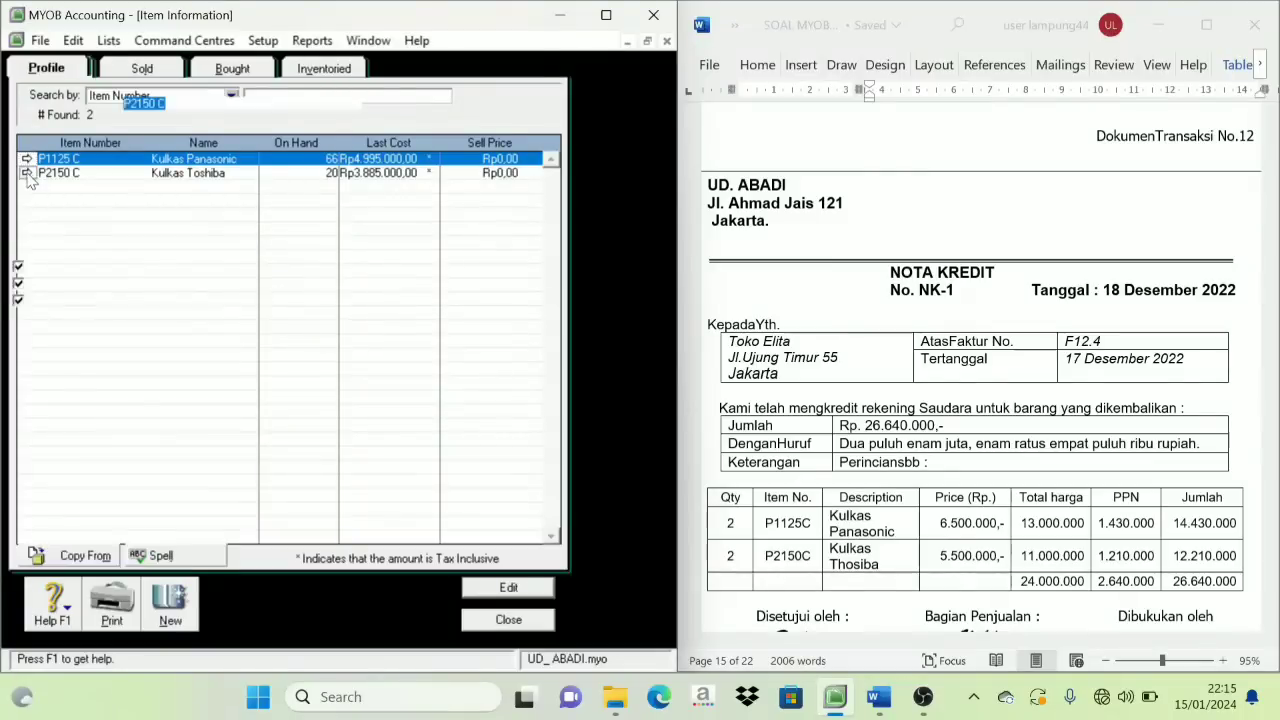
{"action": "left_click", "coordinate": [451, 285]}
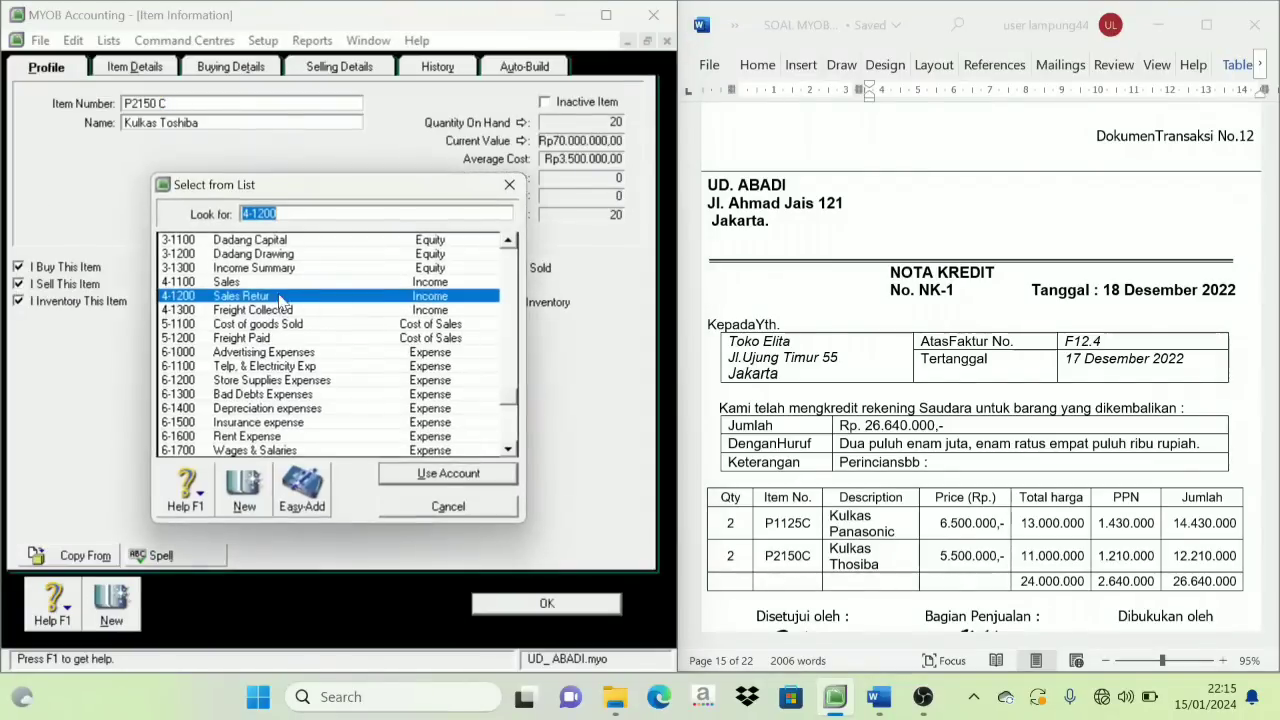
{"action": "left_click", "coordinate": [238, 282]}
{"action": "left_click", "coordinate": [472, 476]}
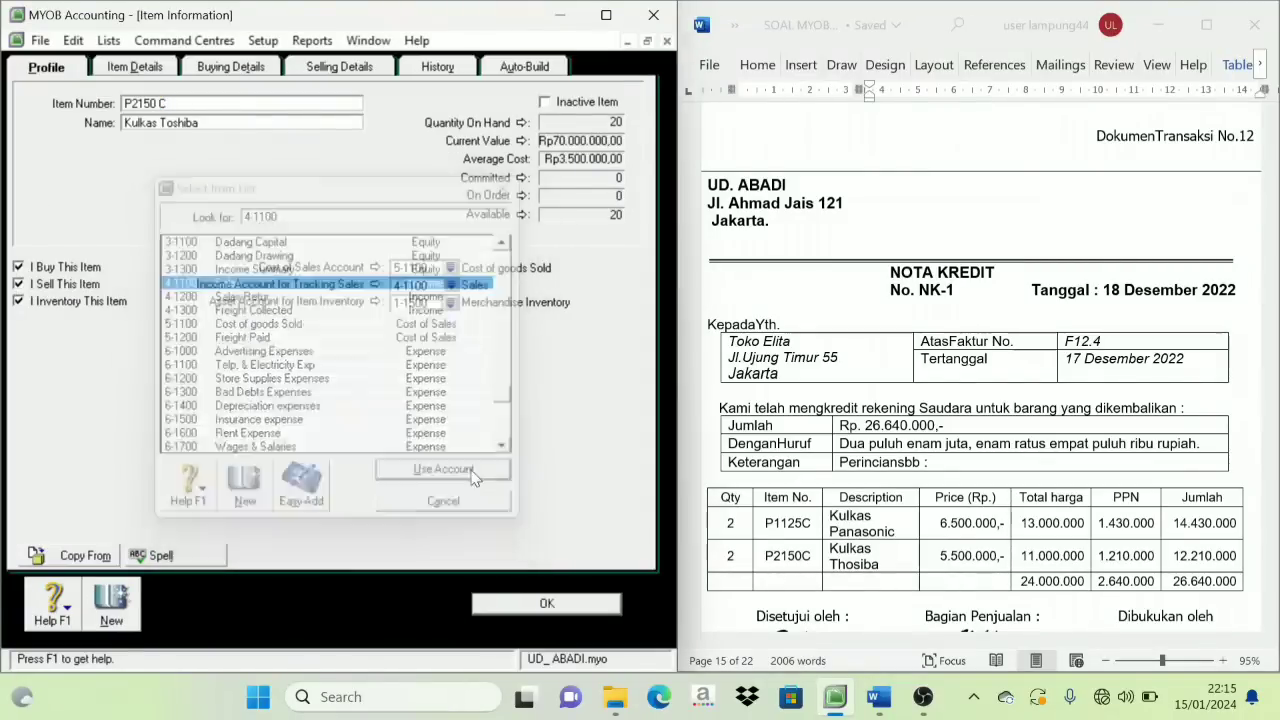
{"action": "left_click", "coordinate": [552, 602]}
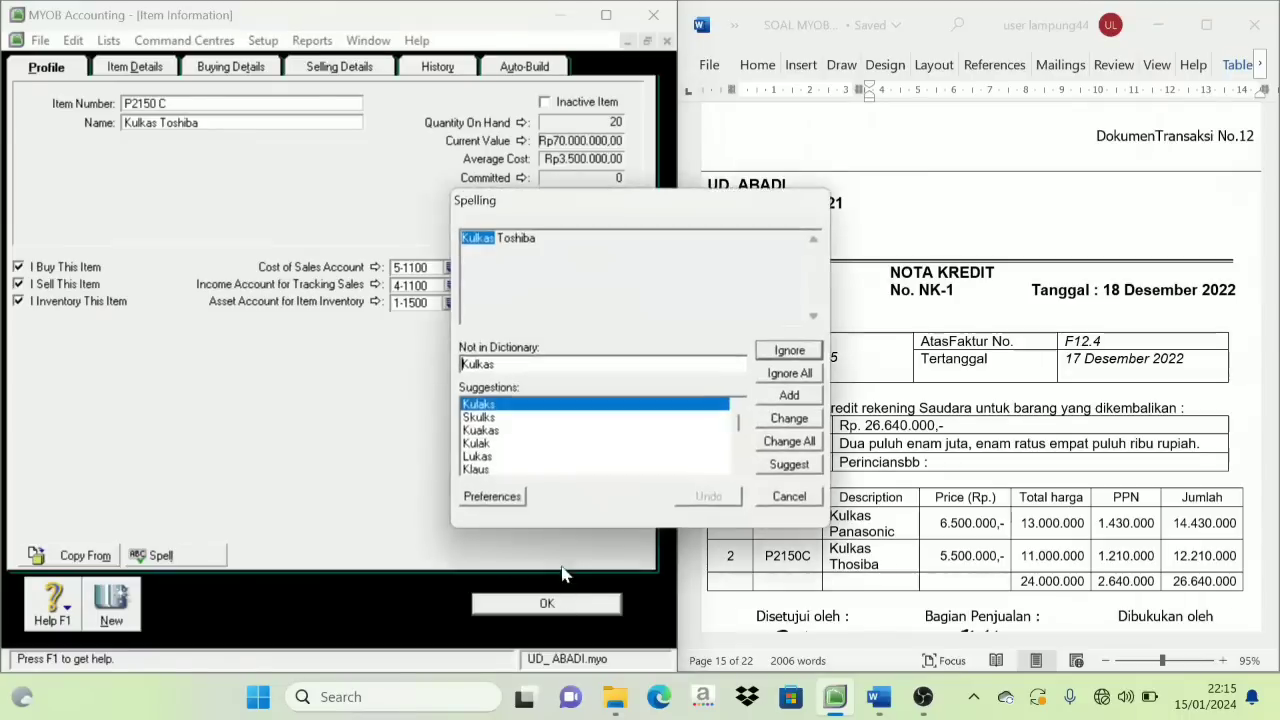
{"action": "left_click", "coordinate": [770, 377]}
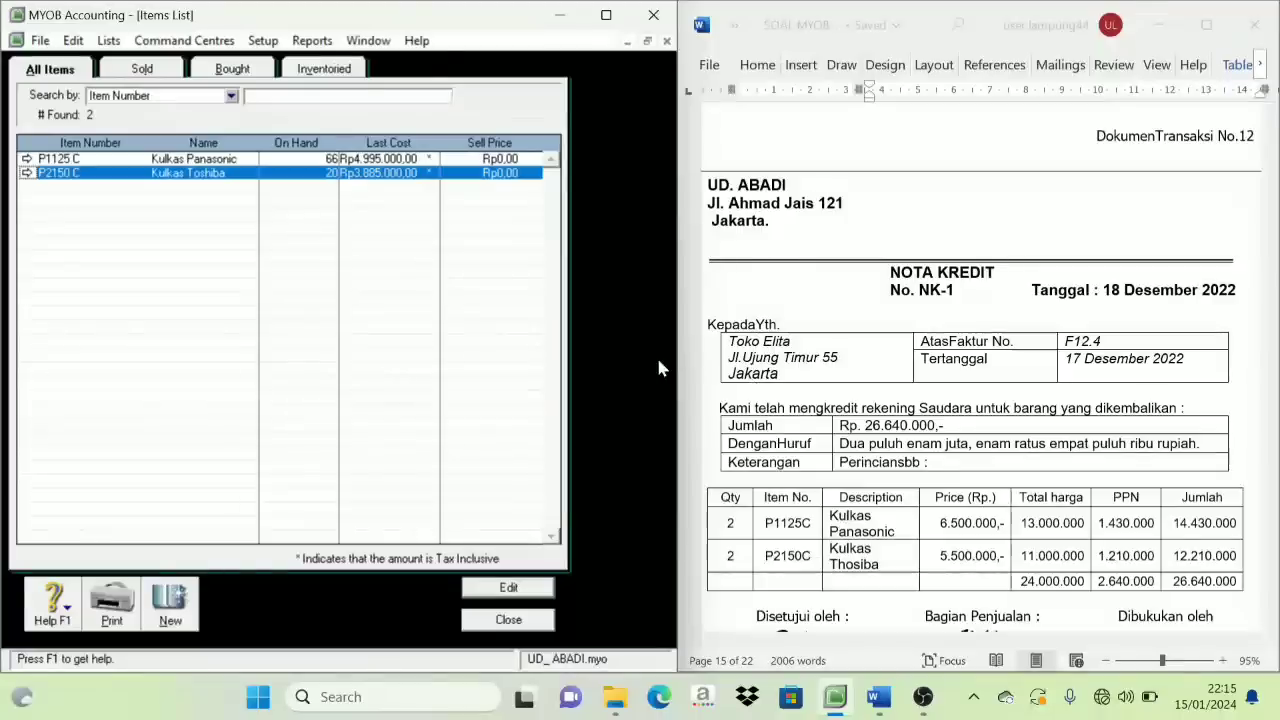
{"action": "left_click", "coordinate": [508, 620]}
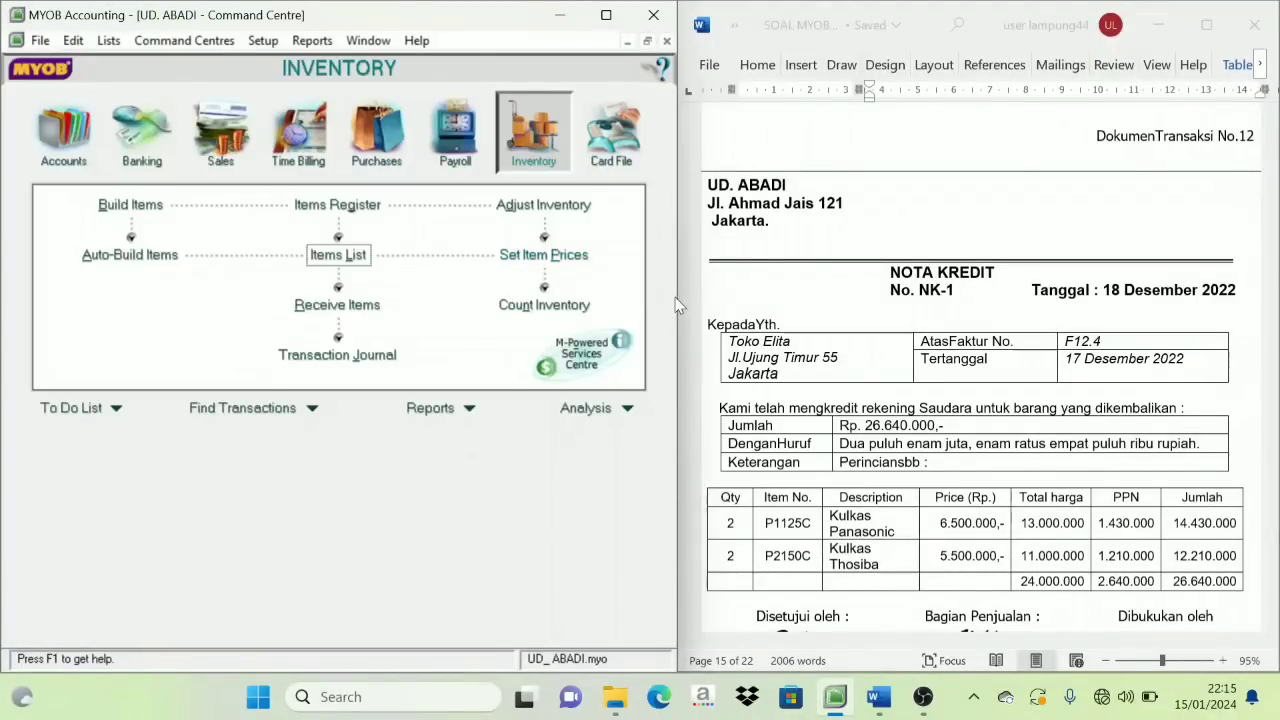
Turn to transaction document No. 13 and start a received payment for customer Toko Pojok
{"action": "left_click_drag", "start_coordinate": [674, 302], "coordinate": [661, 310]}
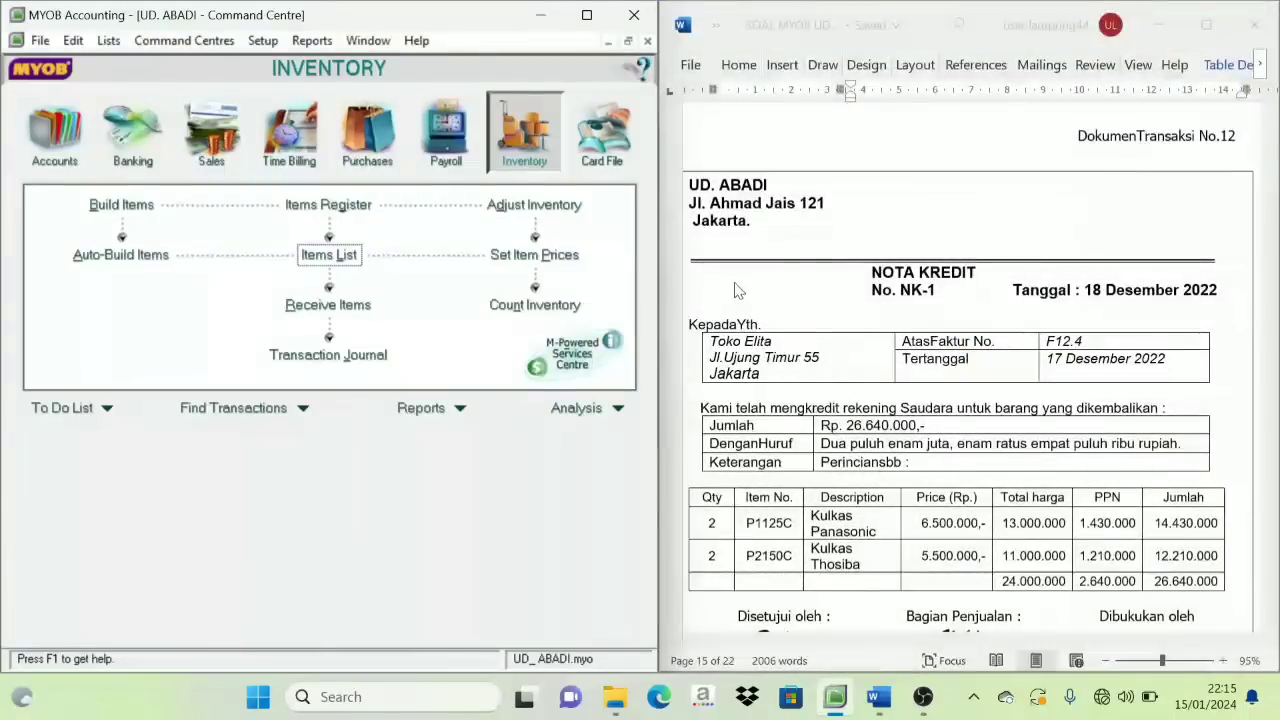
{"action": "left_click", "coordinate": [798, 307]}
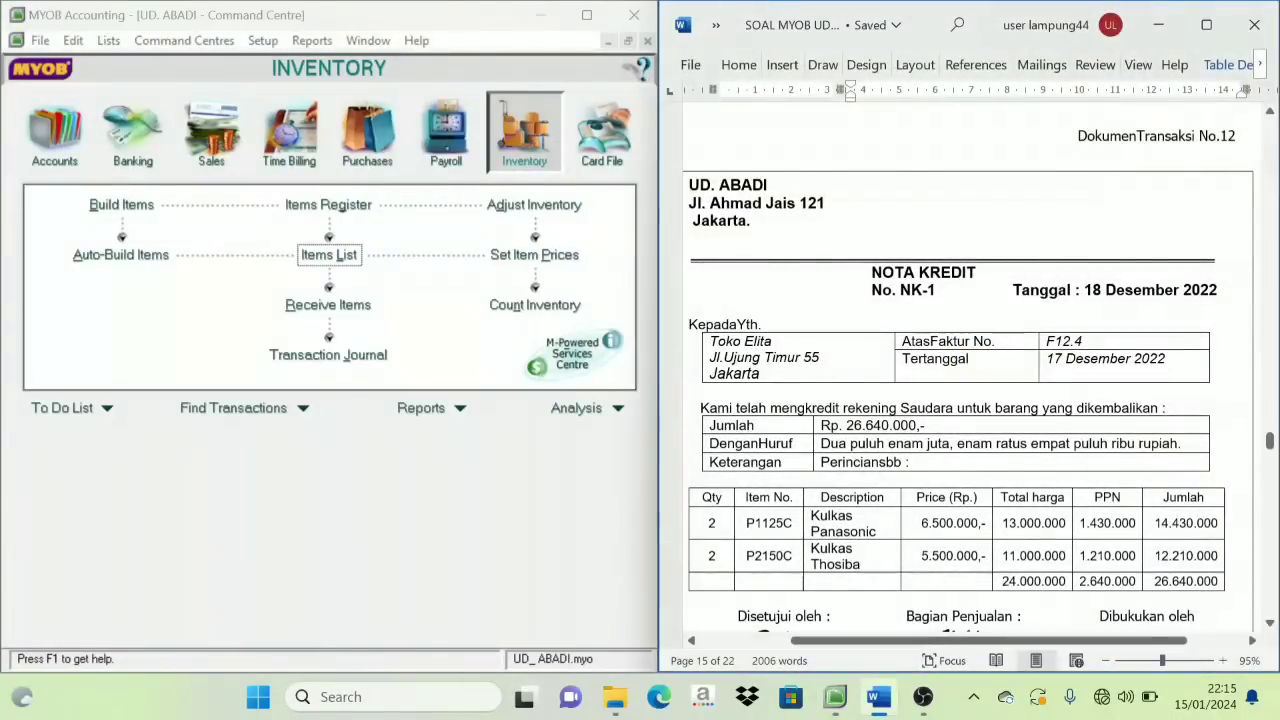
{"action": "scroll", "coordinate": [970, 380], "scroll_direction": "up", "scroll_amount": 2}
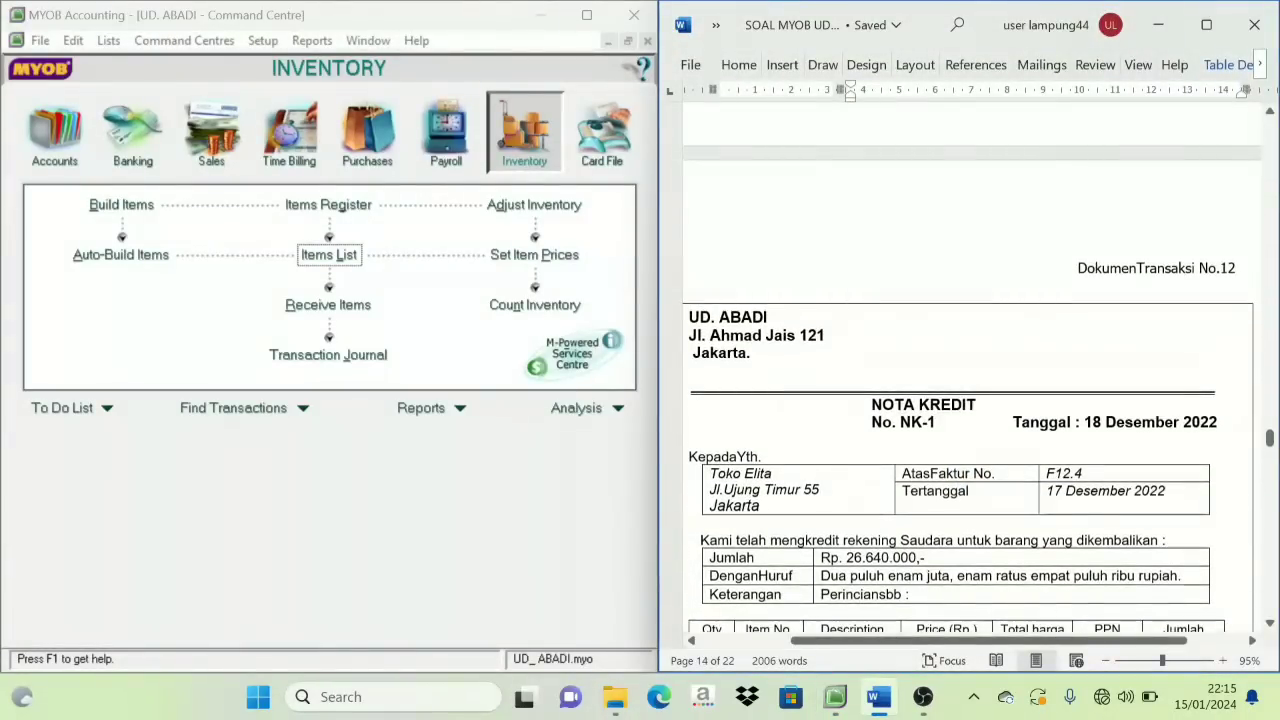
{"action": "scroll", "coordinate": [963, 480], "scroll_direction": "down", "scroll_amount": 12}
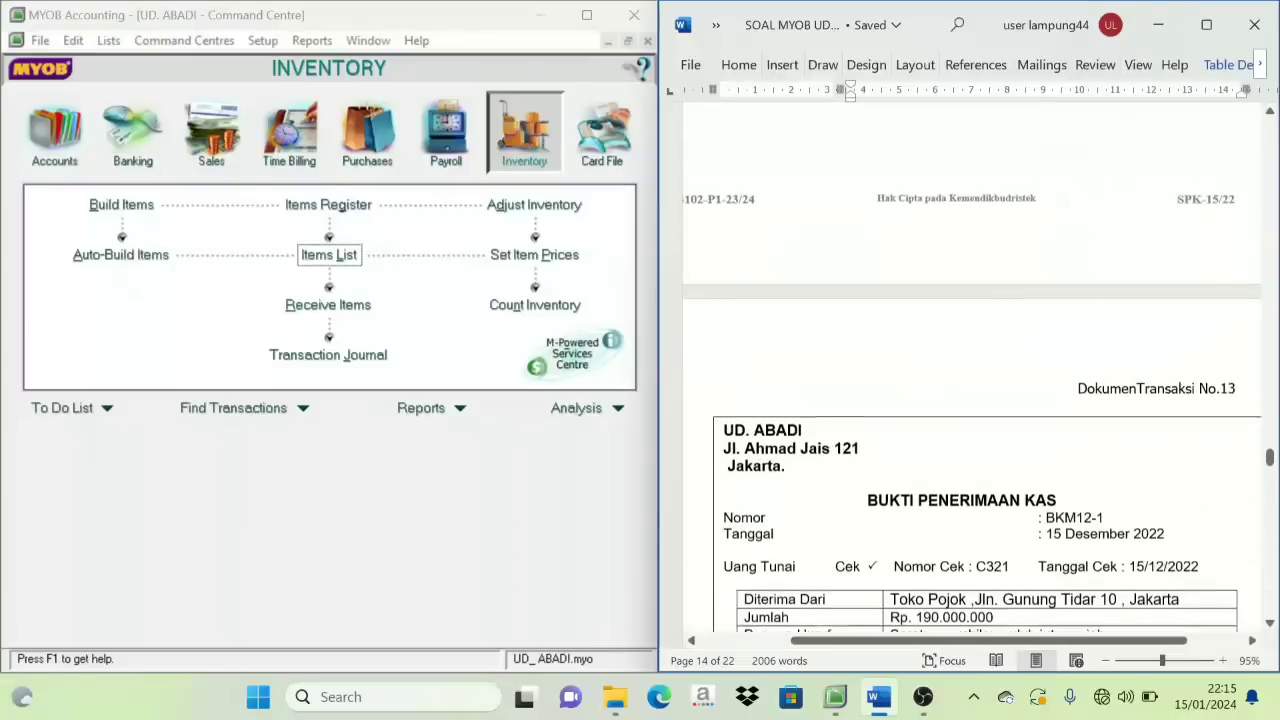
{"action": "scroll", "coordinate": [970, 400], "scroll_direction": "down", "scroll_amount": 3}
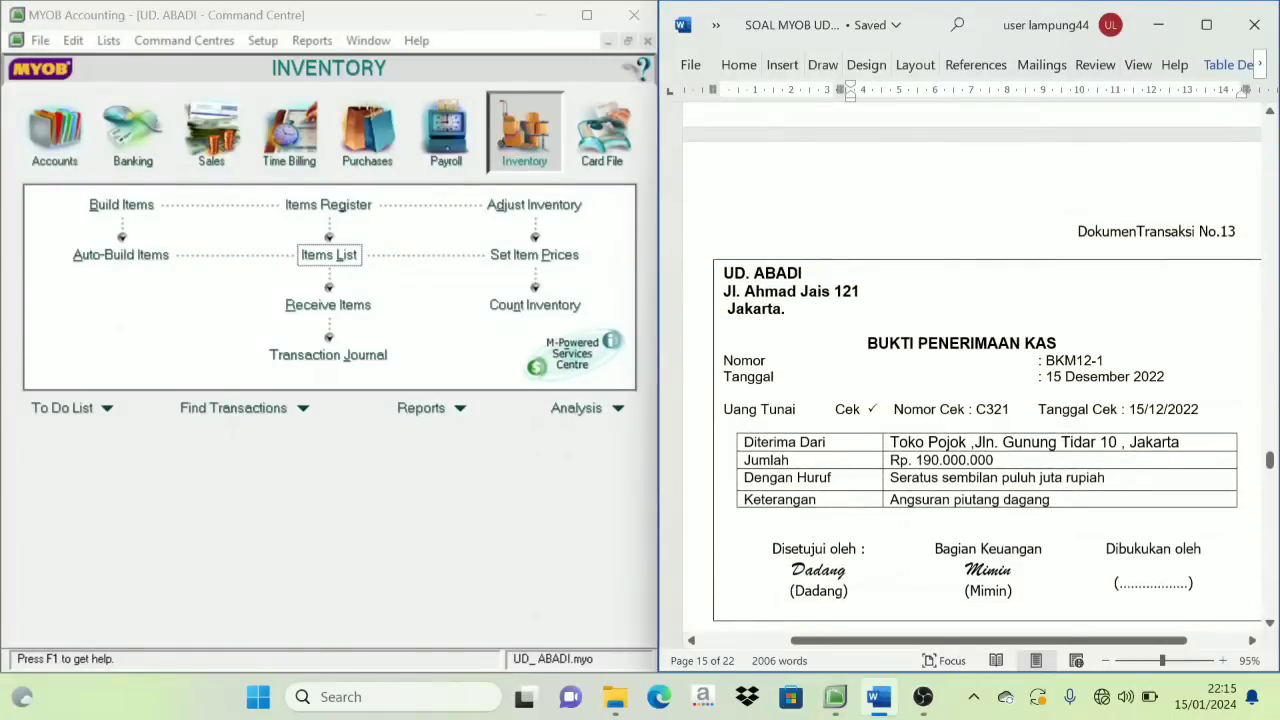
{"action": "scroll", "coordinate": [970, 380], "scroll_direction": "down", "scroll_amount": 1}
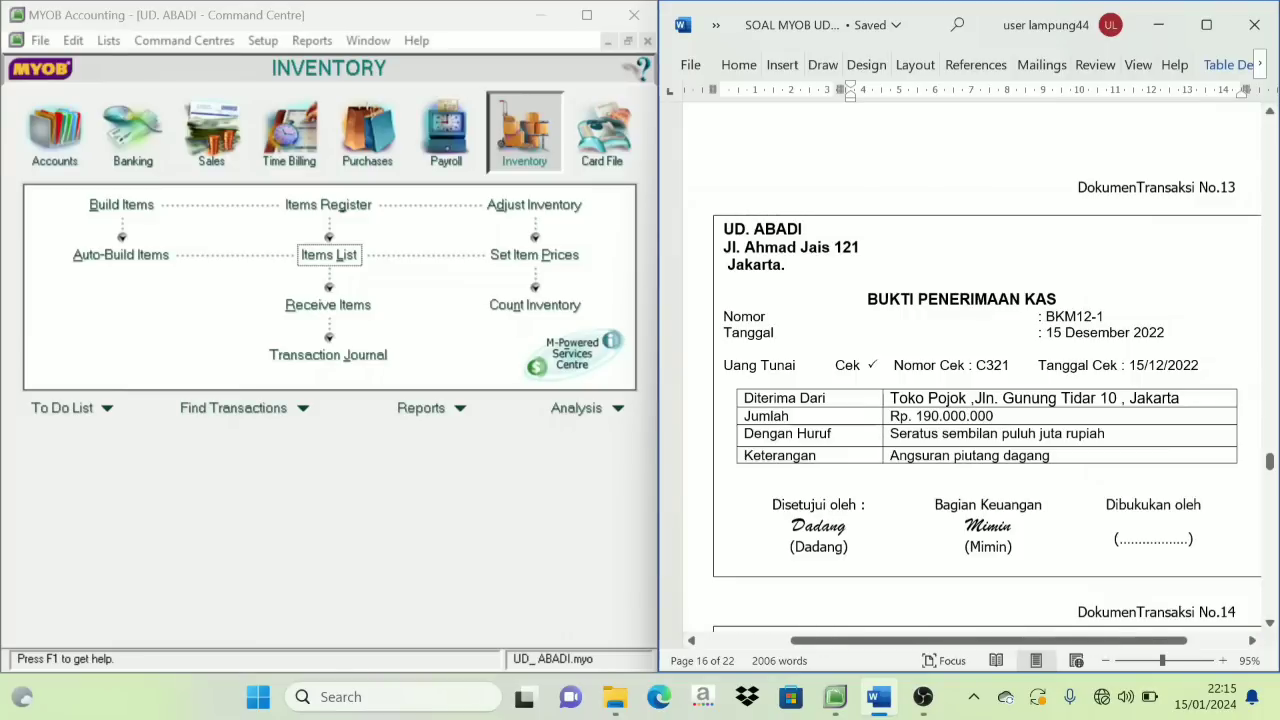
{"action": "left_click", "coordinate": [210, 140]}
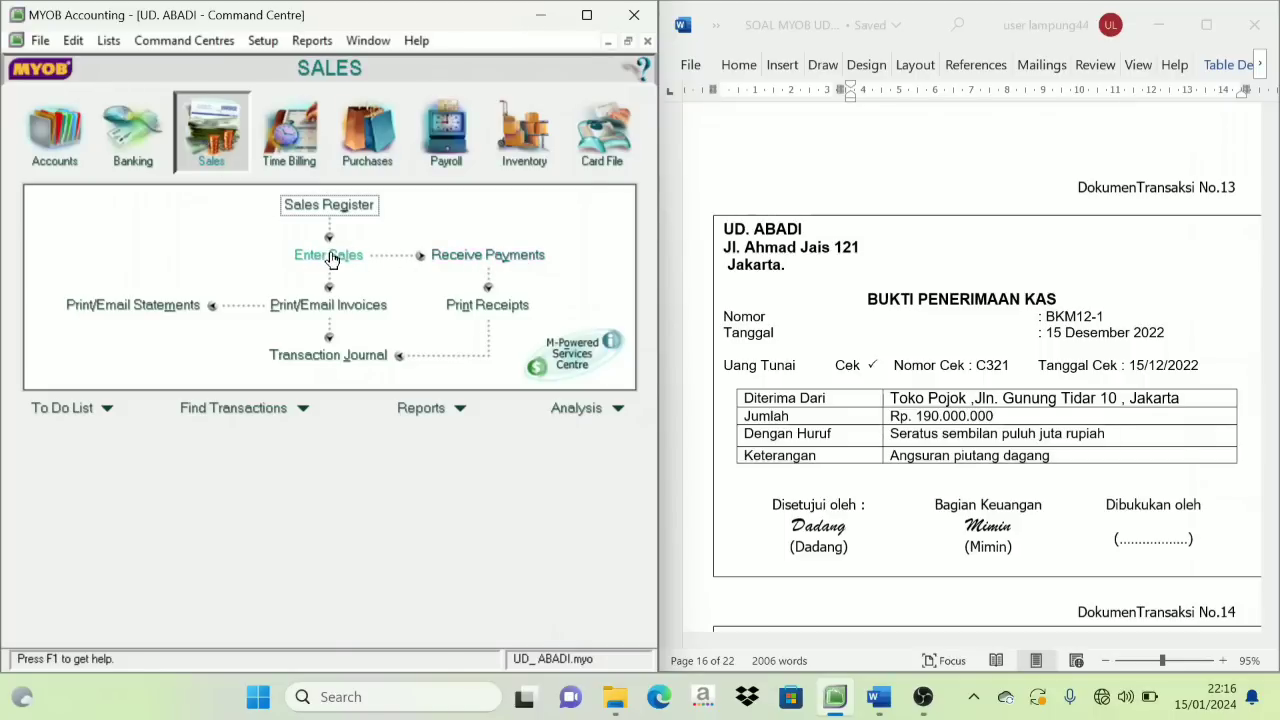
{"action": "left_click", "coordinate": [474, 257]}
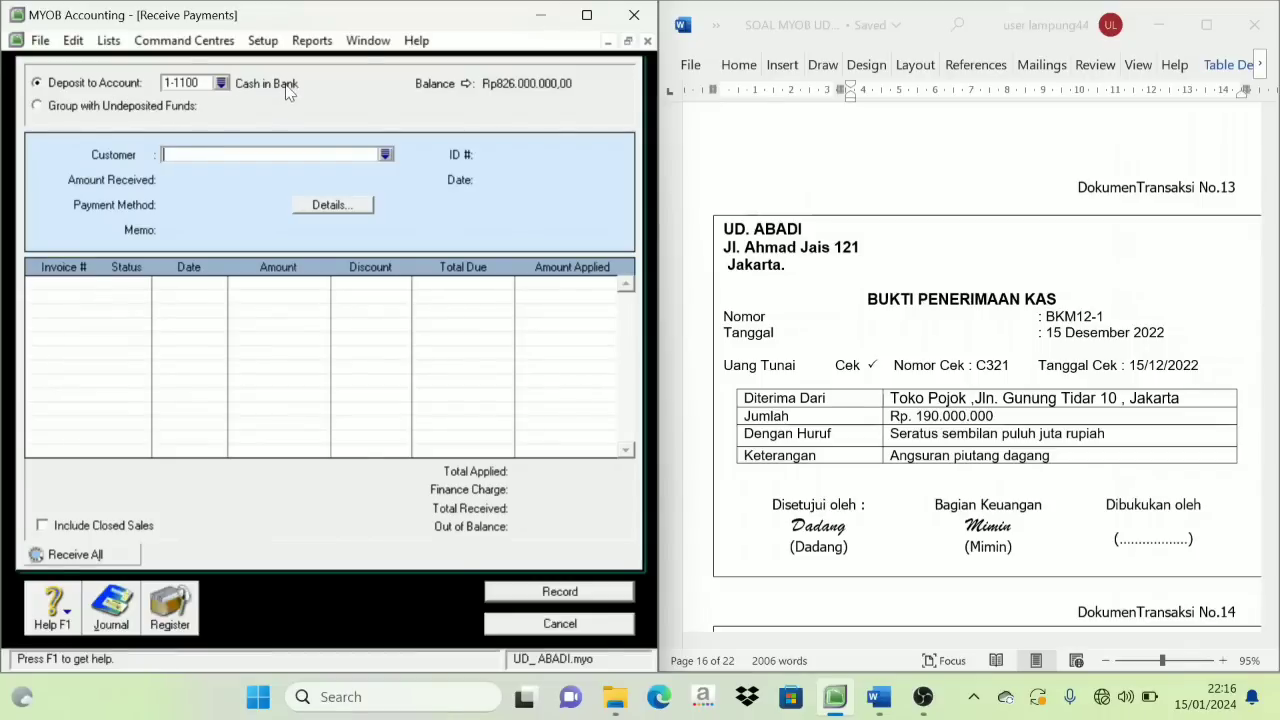
{"action": "left_click", "coordinate": [386, 155]}
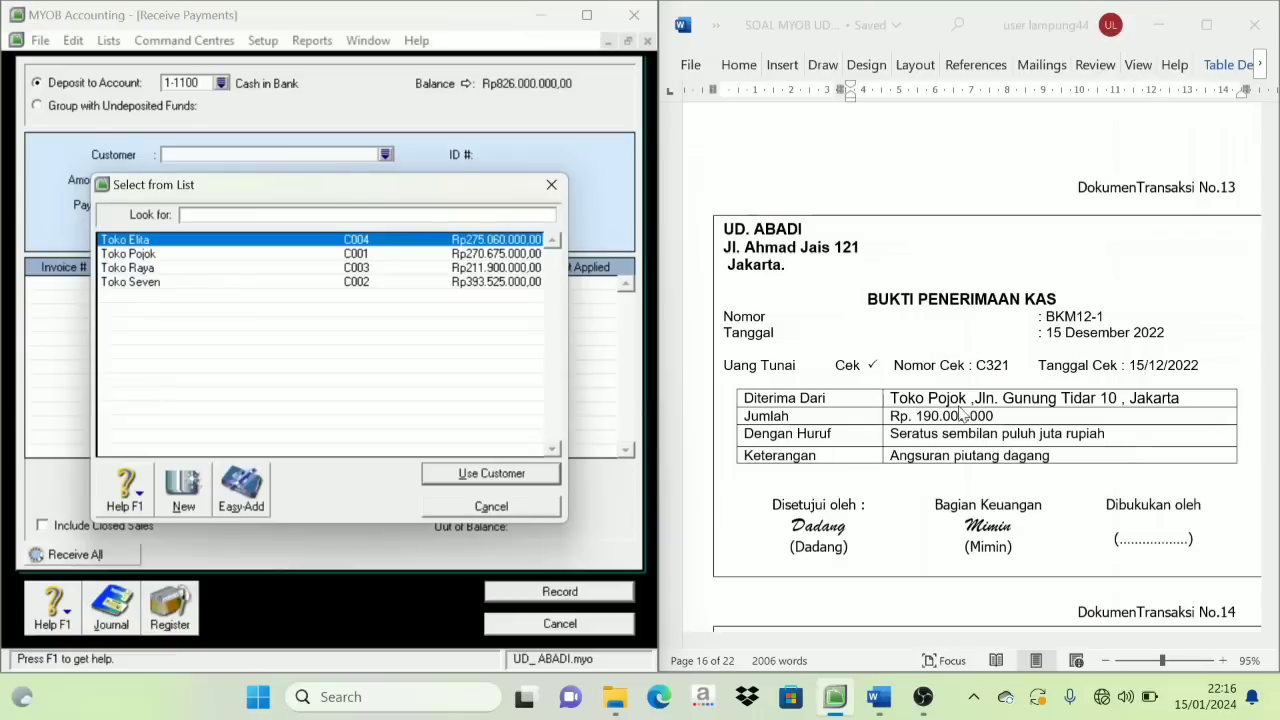
{"action": "left_click", "coordinate": [140, 255]}
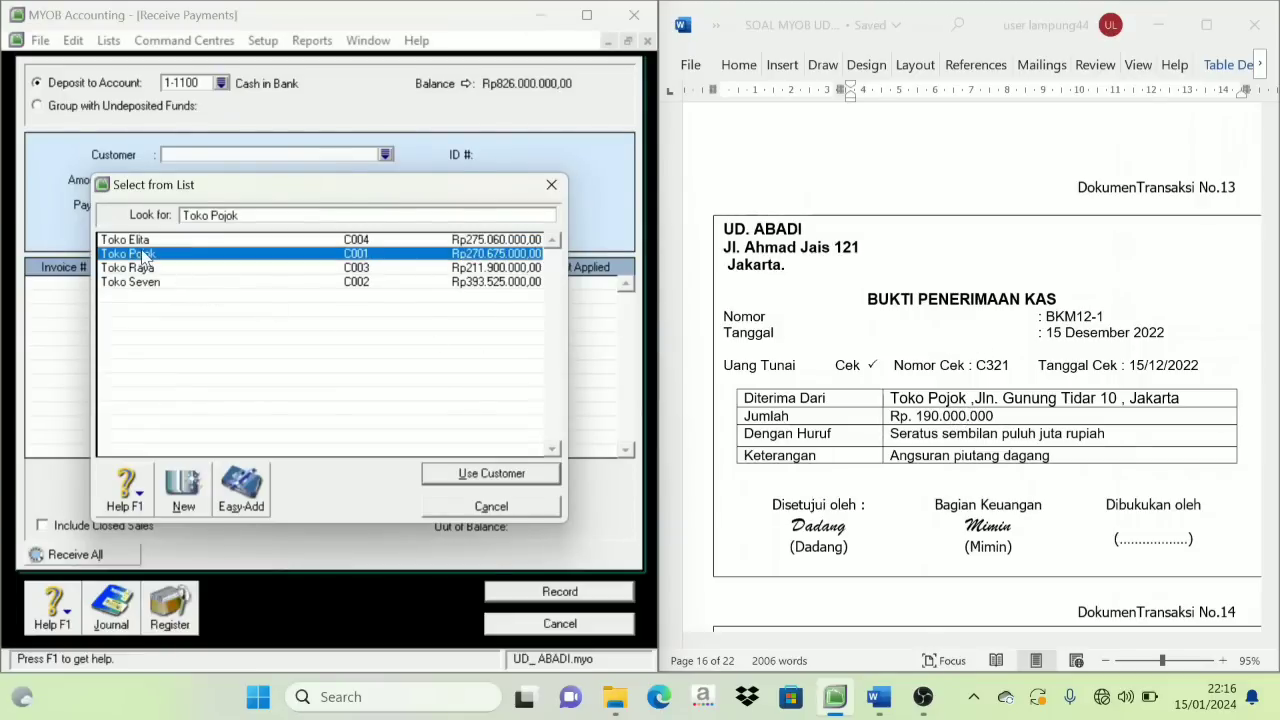
{"action": "left_click", "coordinate": [489, 473]}
Give the receipt the ID BKM12-1, the date 15/12/2022 and an amount received of Rp190.000.000
{"action": "left_click", "coordinate": [498, 159]}
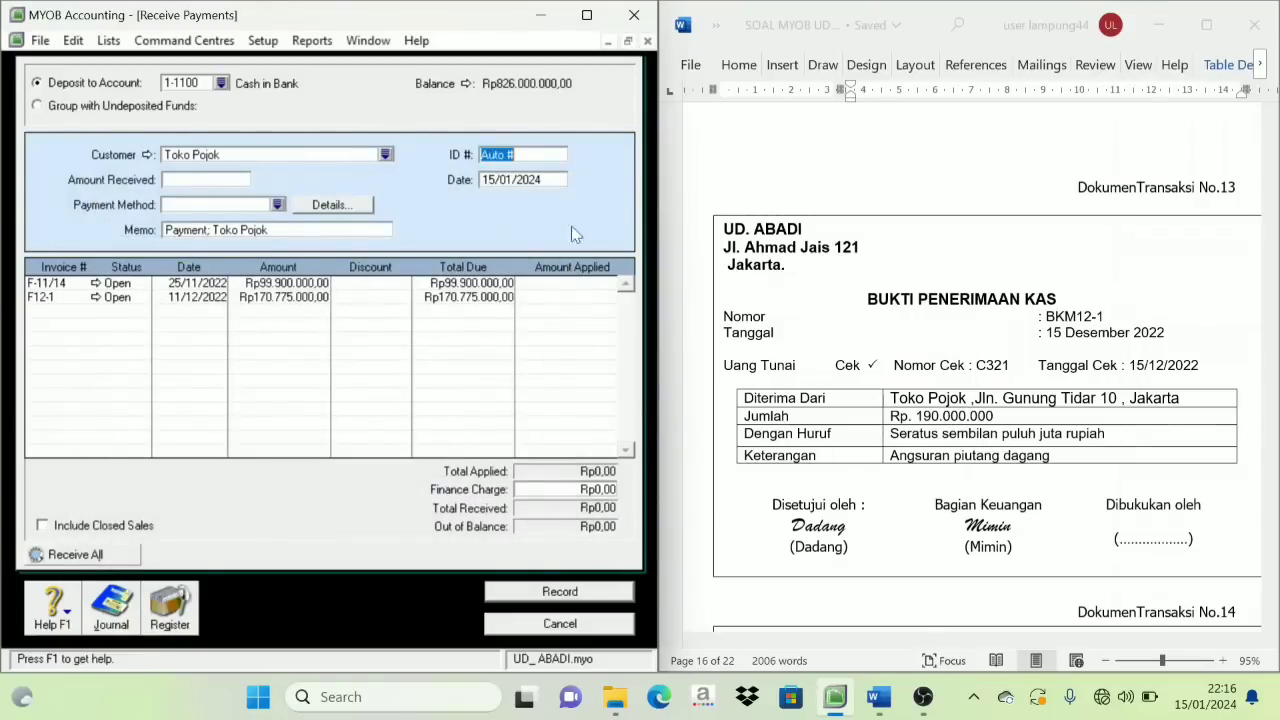
{"action": "type", "text": "BKM12-1"}
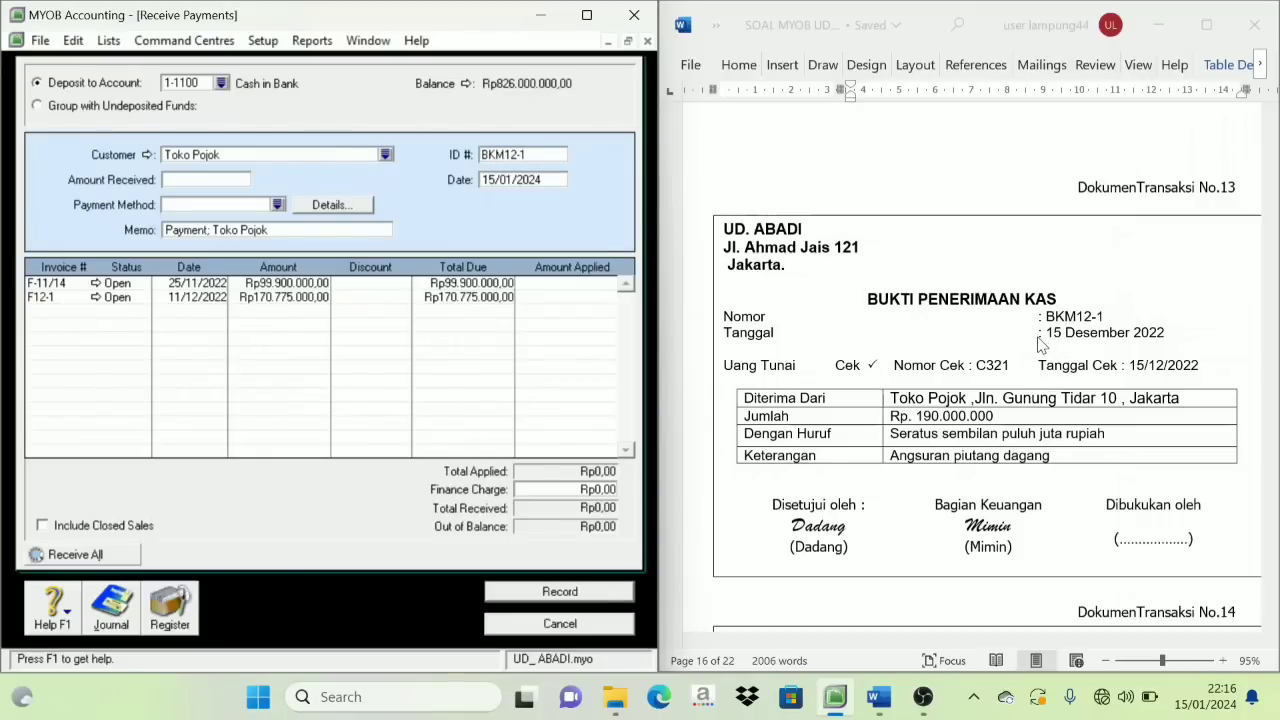
{"action": "key", "text": "Tab"}
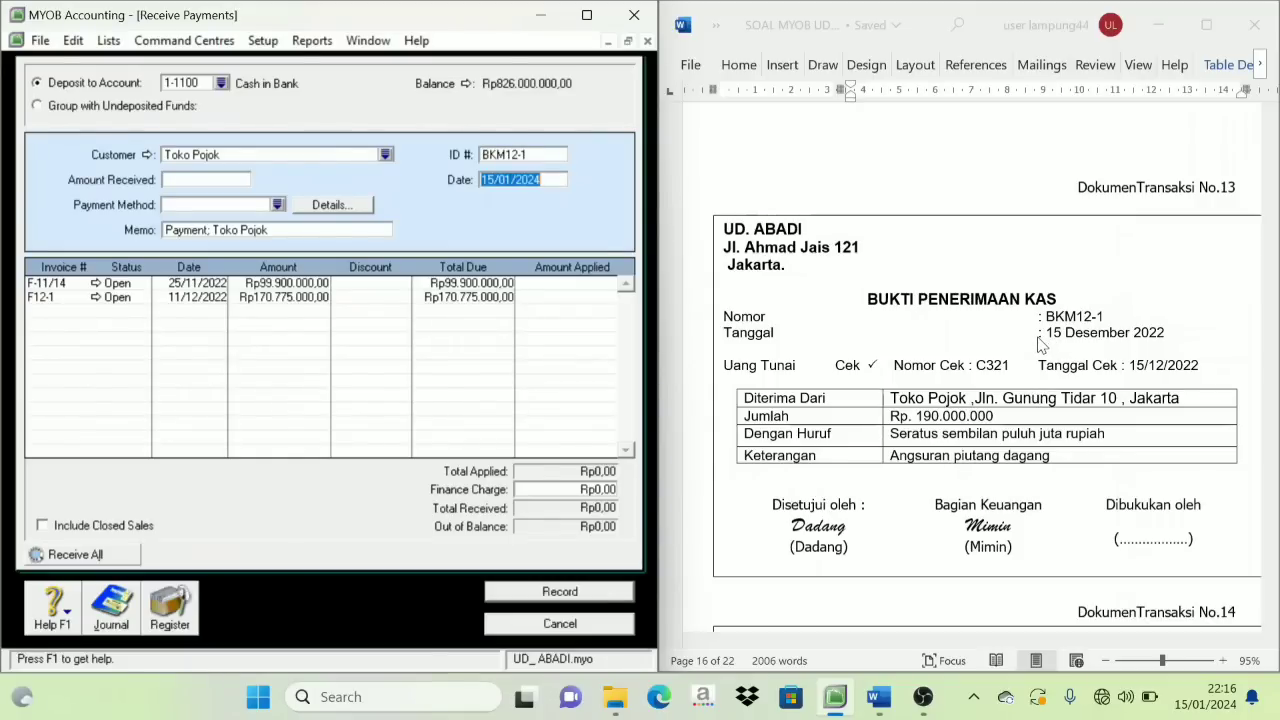
{"action": "type", "text": "1"}
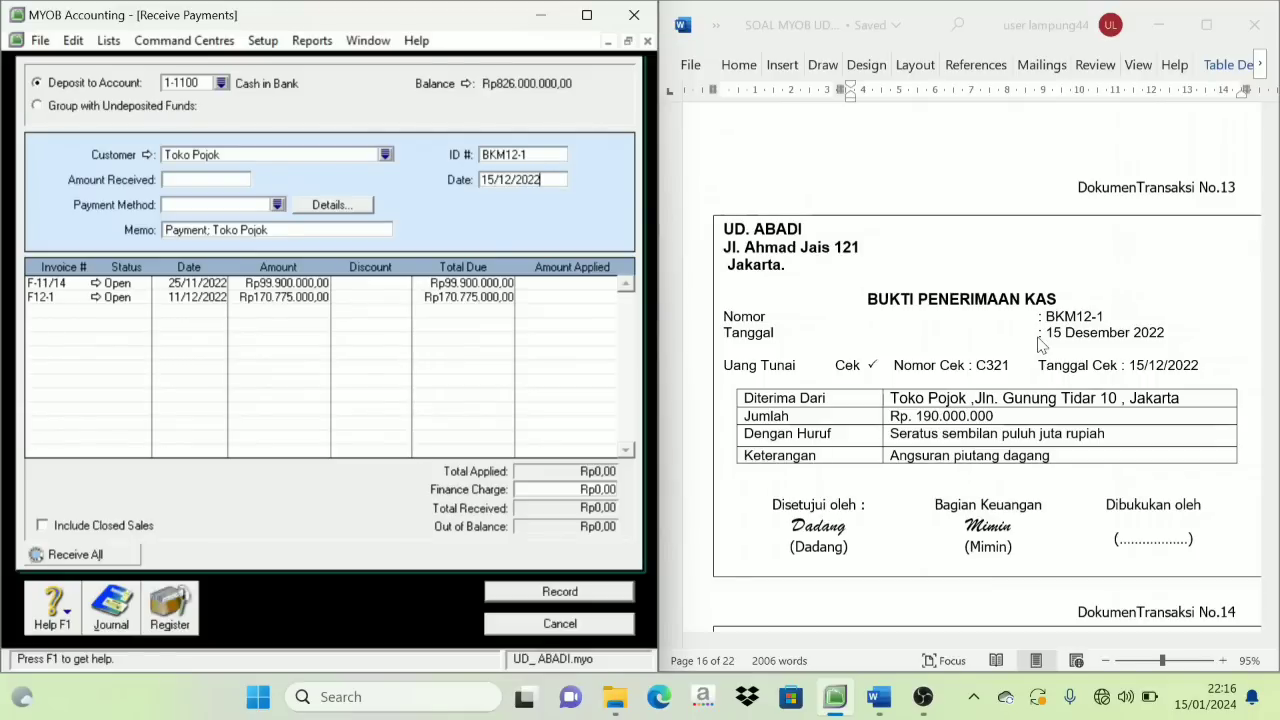
{"action": "left_click", "coordinate": [176, 182]}
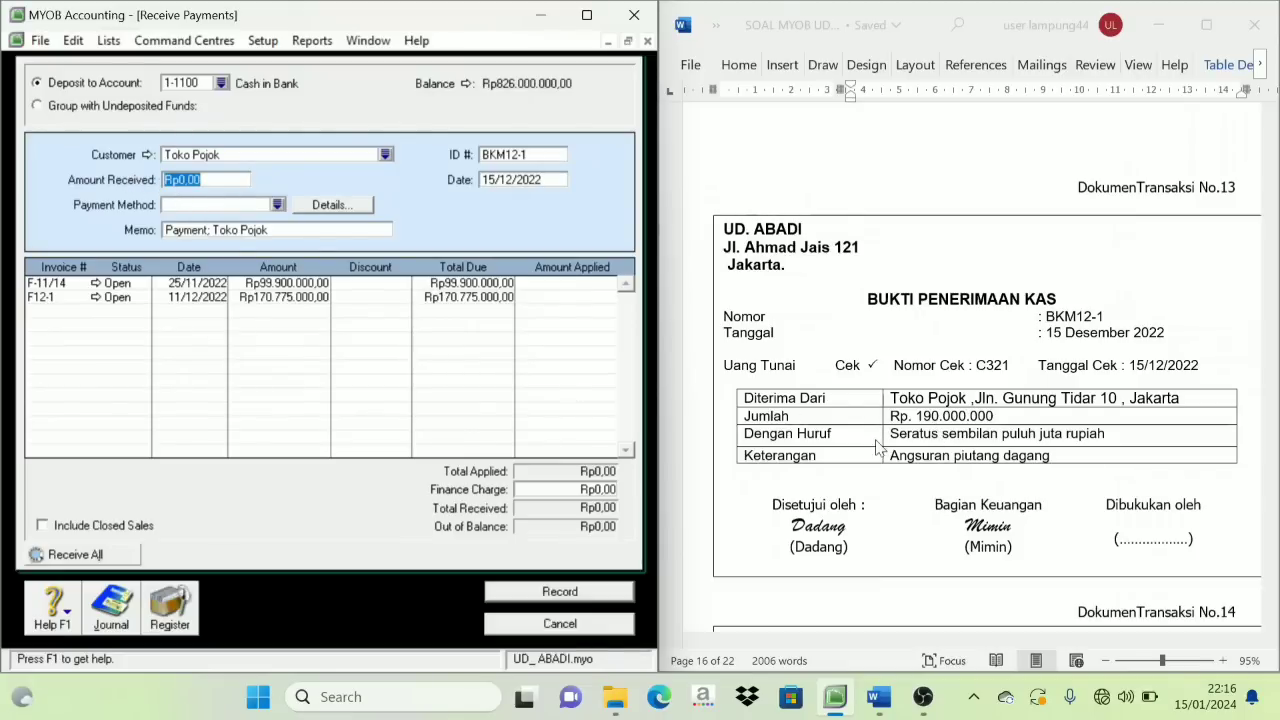
{"action": "type", "text": "190.000.00"}
{"action": "key", "text": "Tab"}
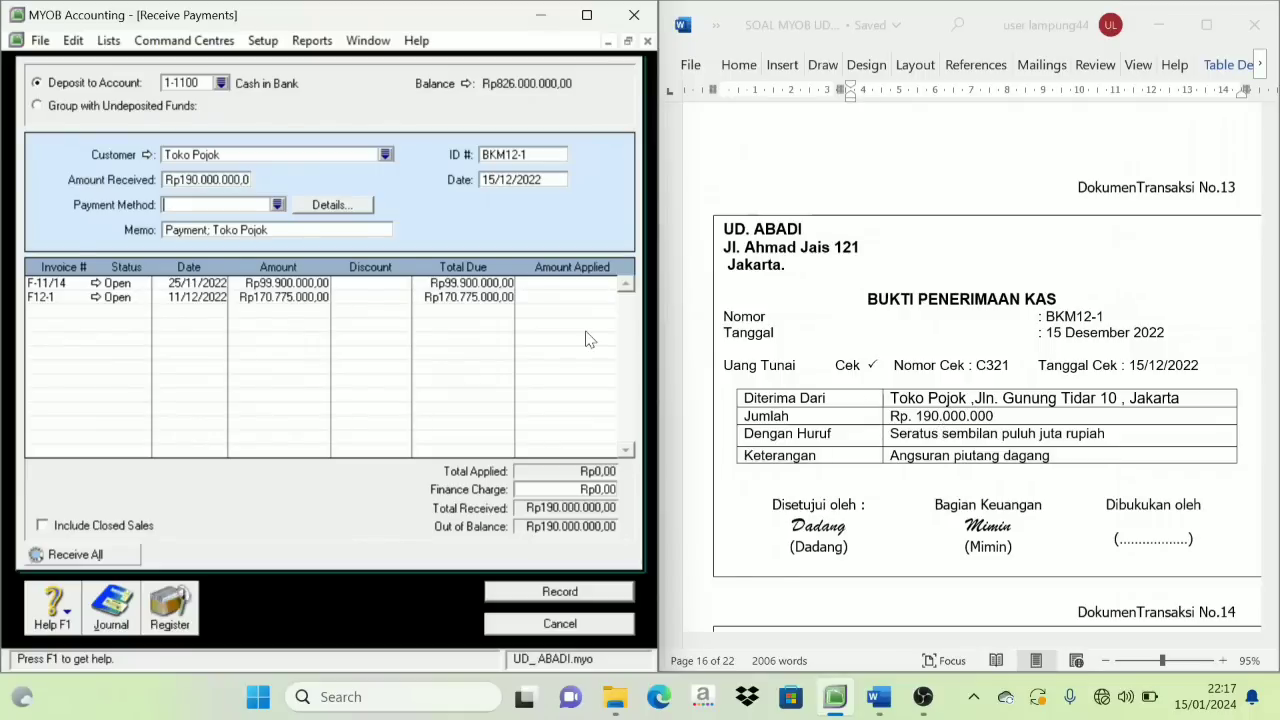
Apply Rp99.900.000 to invoice F-11/14 and Rp90.100.000 to F12-1, record the payment and close the form
{"action": "left_click", "coordinate": [545, 285]}
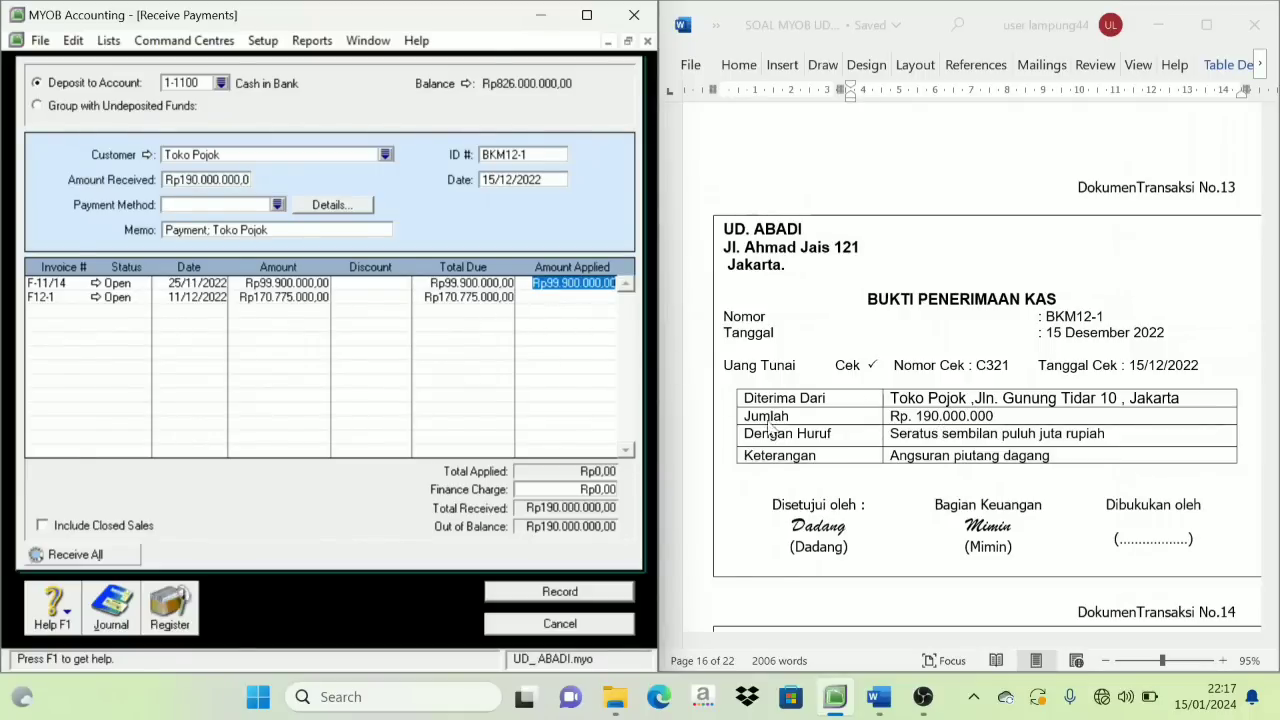
{"action": "left_click", "coordinate": [578, 298]}
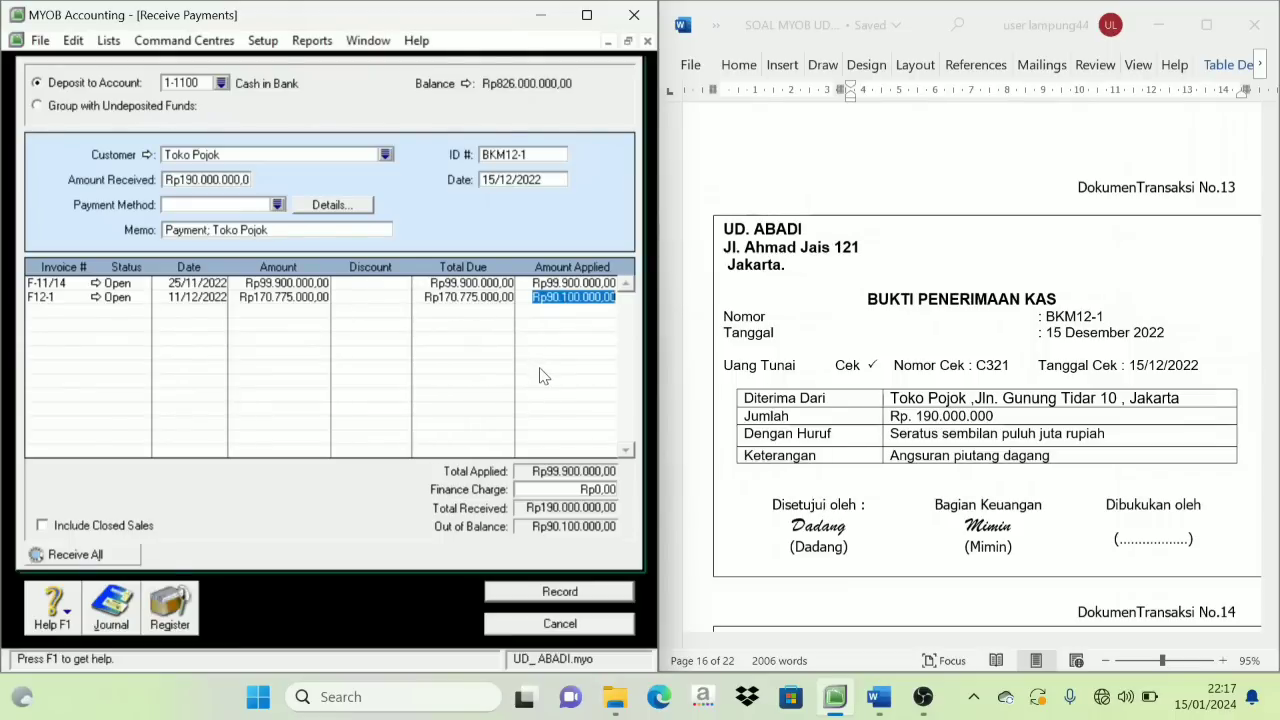
{"action": "key", "text": "Tab"}
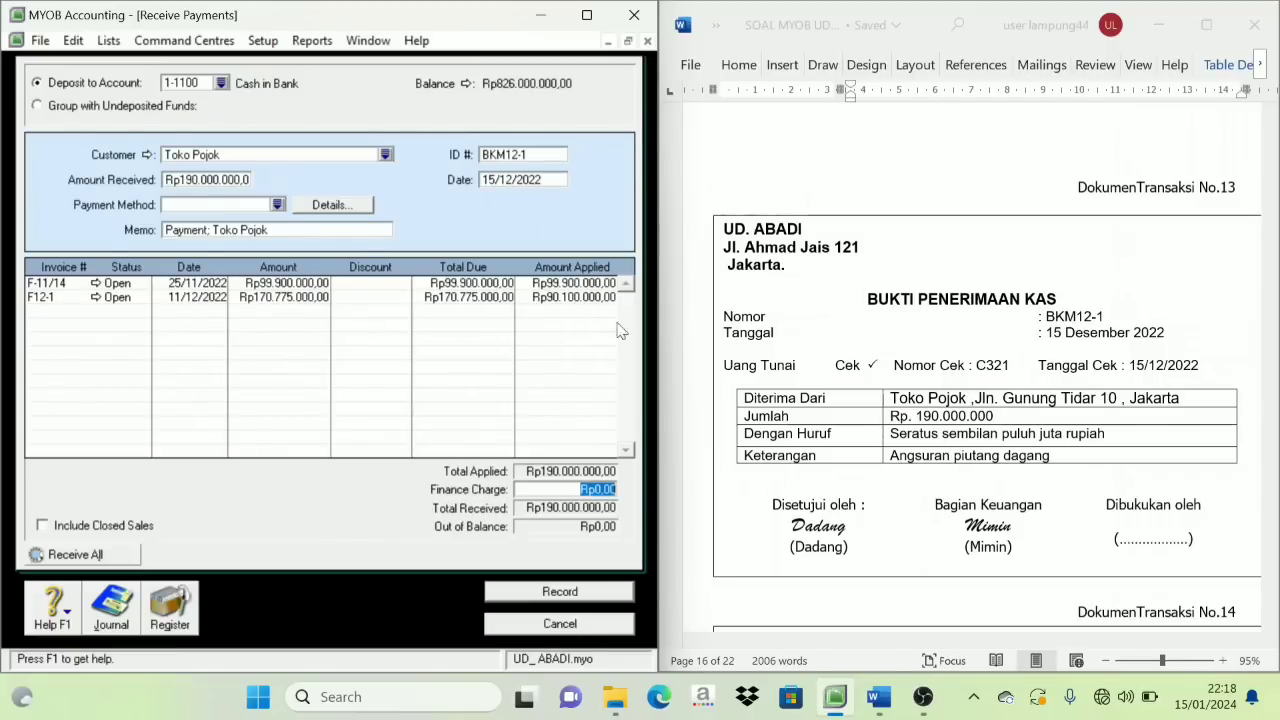
{"action": "left_click", "coordinate": [573, 594]}
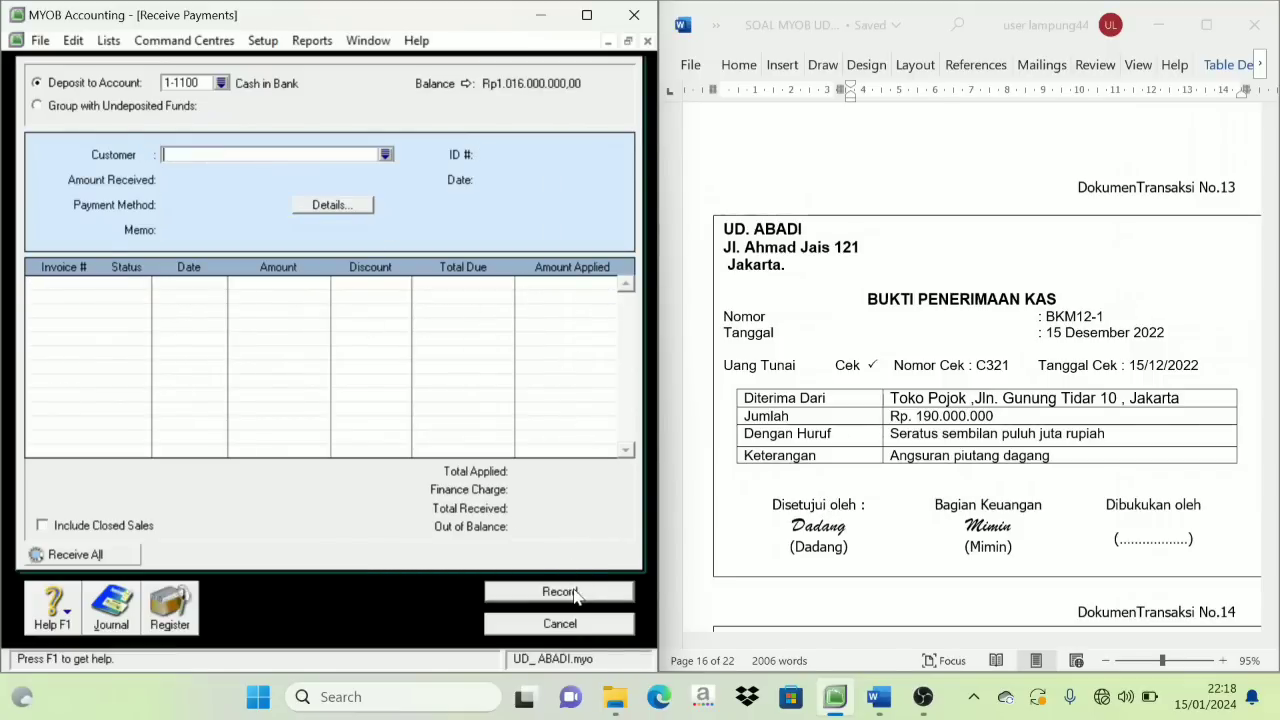
{"action": "left_click", "coordinate": [608, 630]}
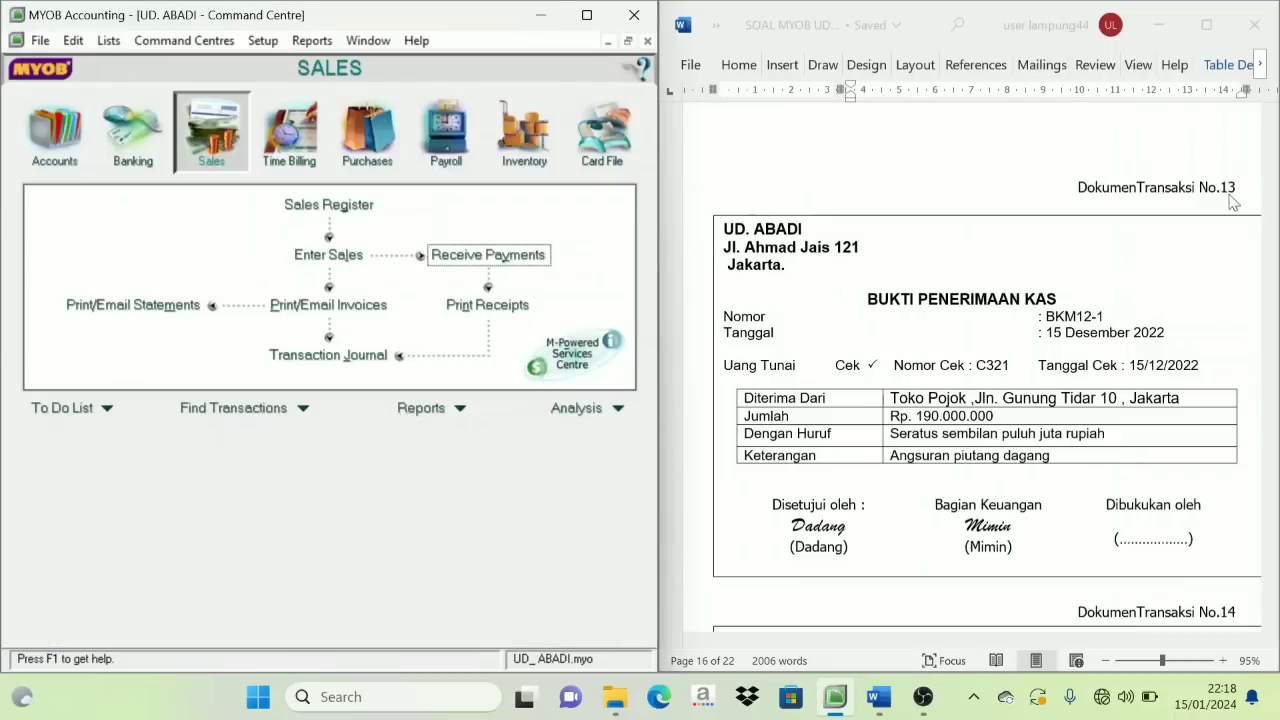
Turn to transaction document No. 14 and start a received payment for customer Toko Seven
{"action": "scroll", "coordinate": [1177, 241], "scroll_direction": "down", "scroll_amount": 9}
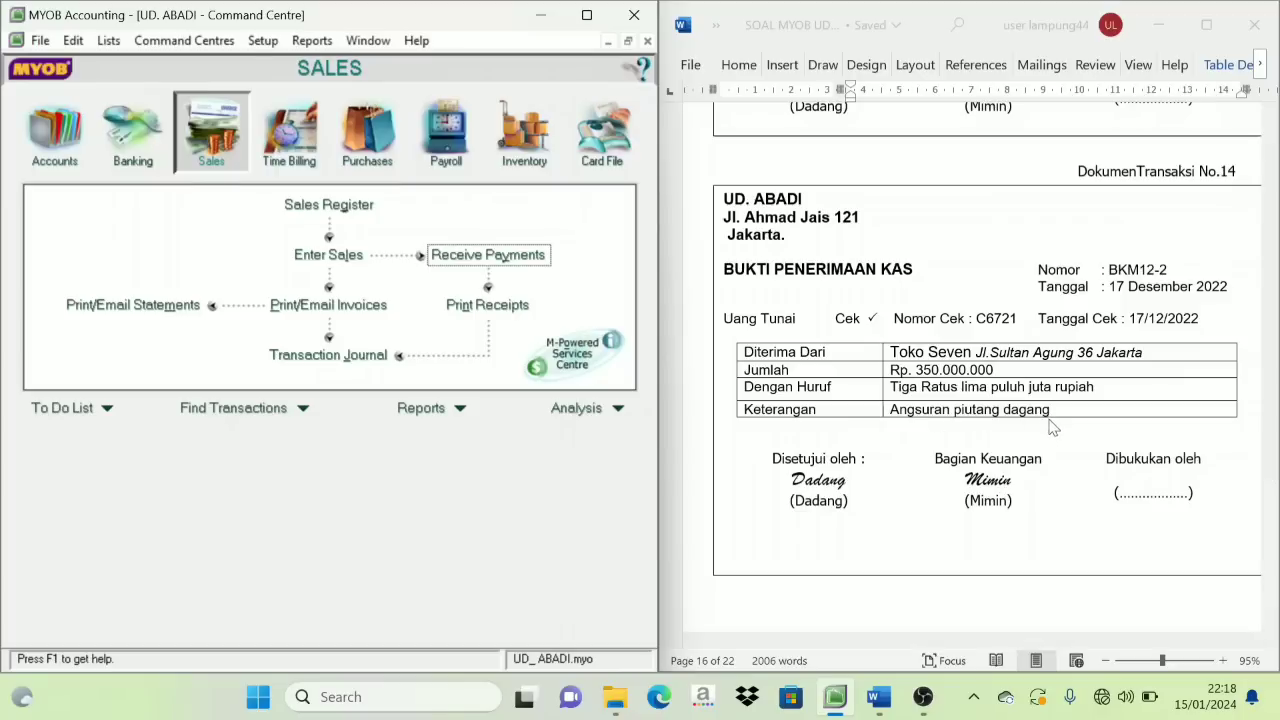
{"action": "left_click", "coordinate": [515, 255]}
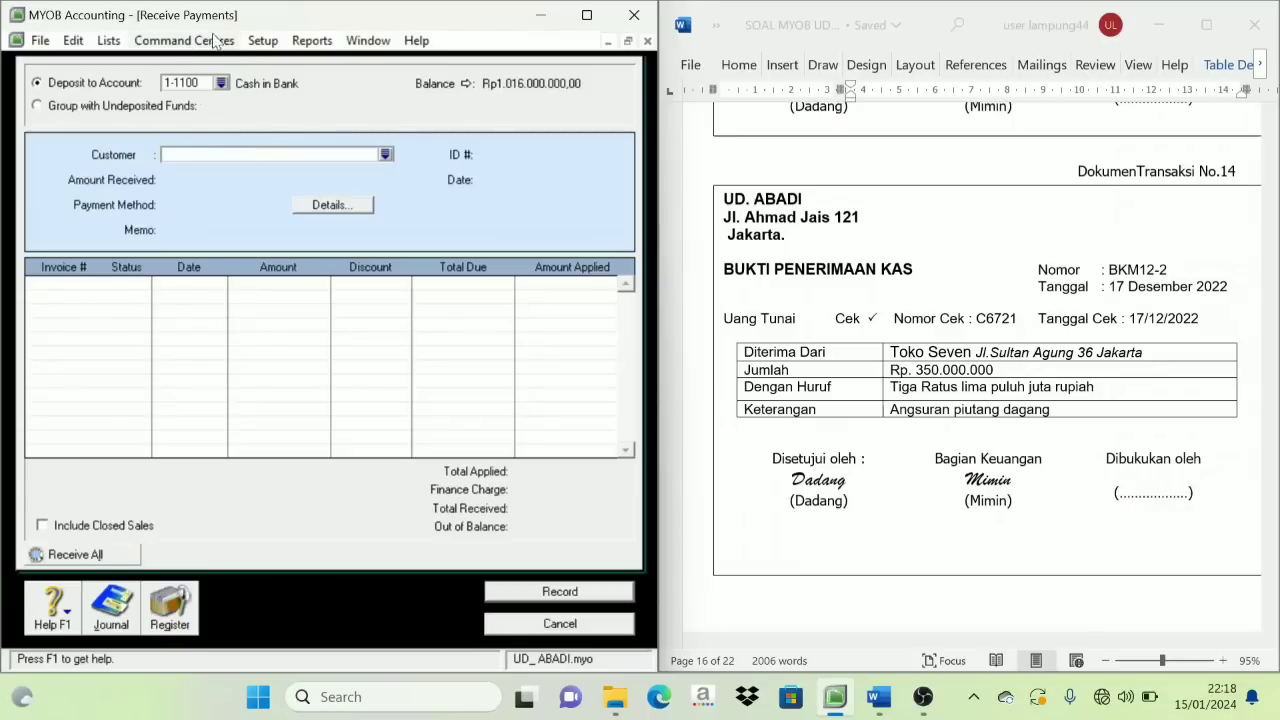
{"action": "left_click", "coordinate": [385, 155]}
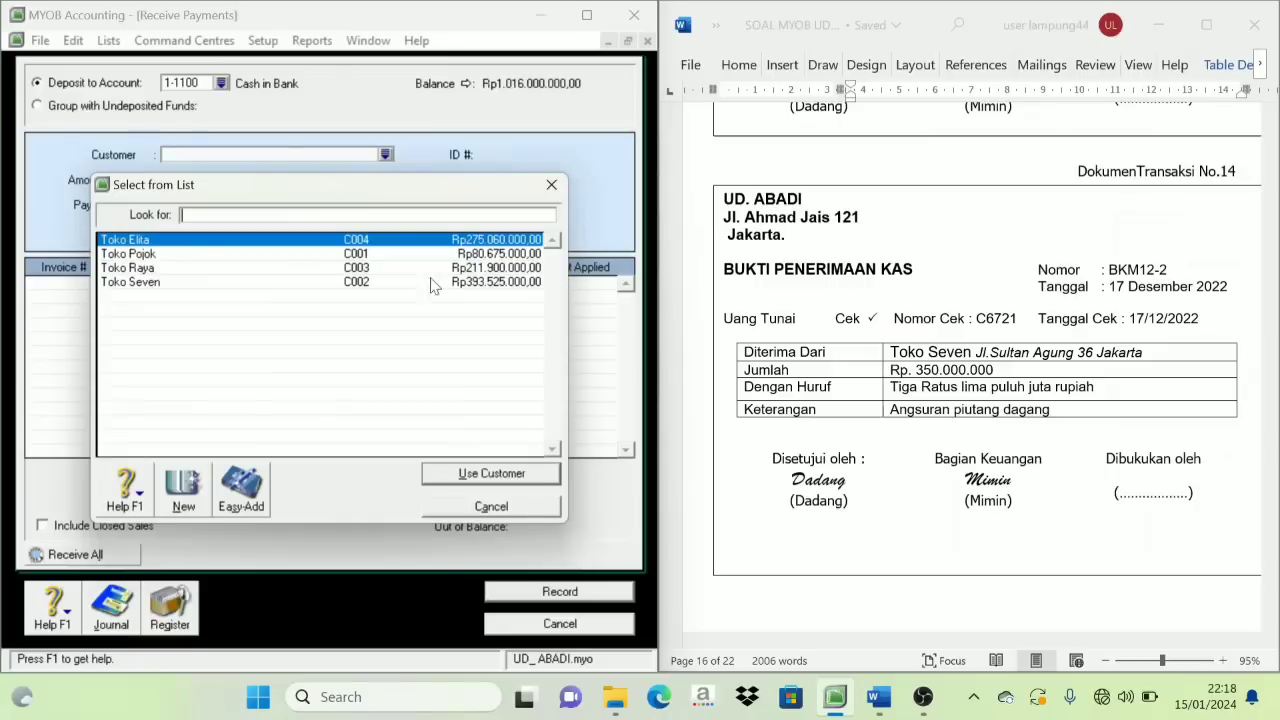
{"action": "type", "text": "Toko Seven"}
{"action": "left_click", "coordinate": [555, 479]}
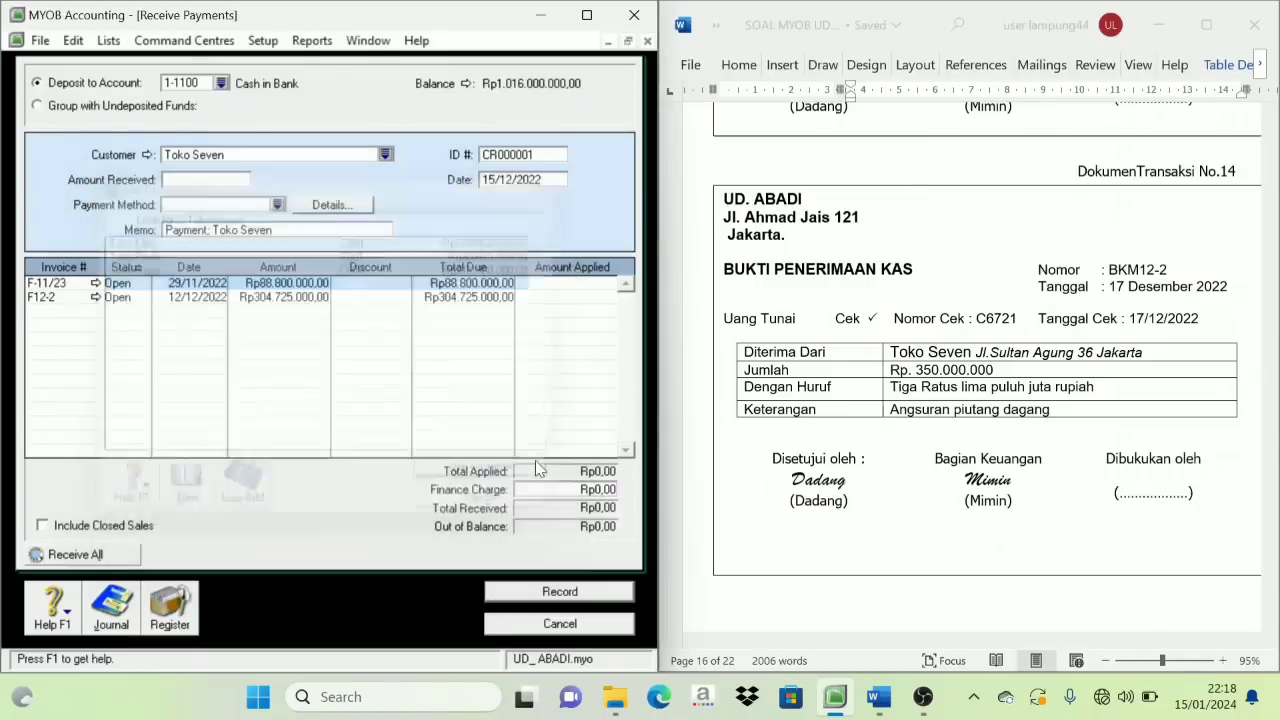
Give the receipt the ID BKM12-2, the date 17/12/2022 and an amount received of Rp350.000.000
{"action": "double_click", "coordinate": [511, 156]}
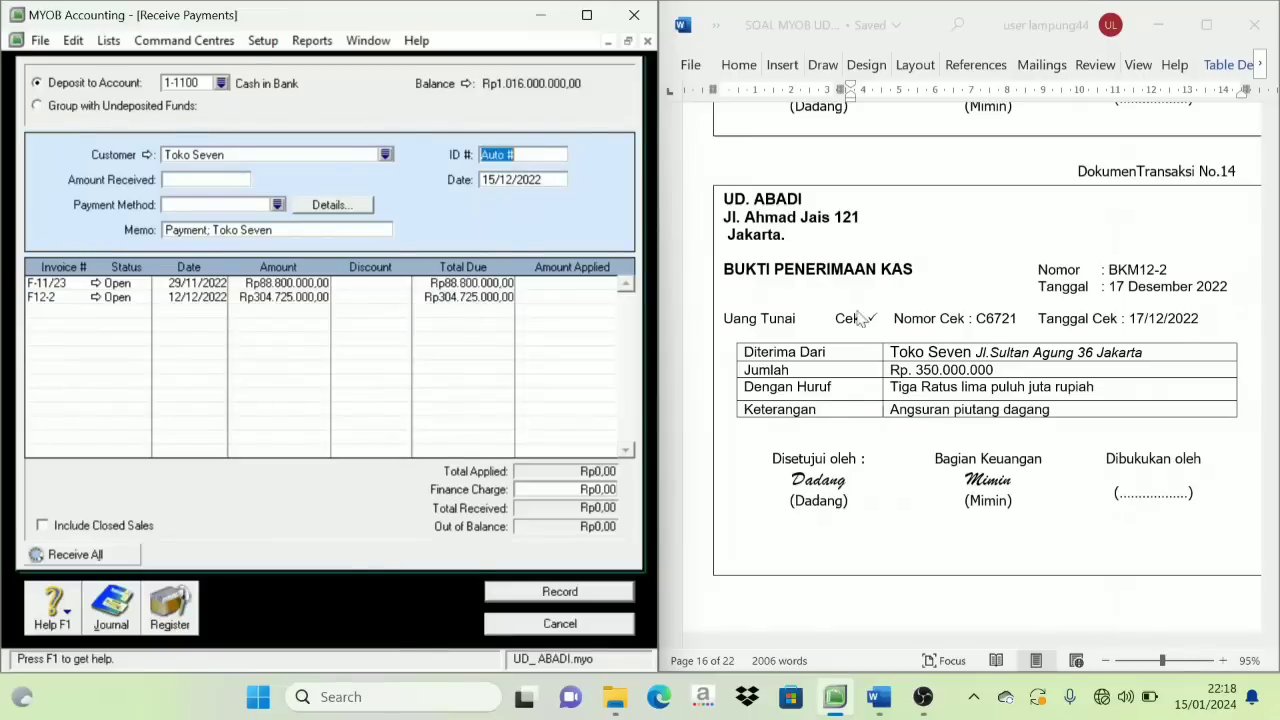
{"action": "type", "text": "BKM12-2"}
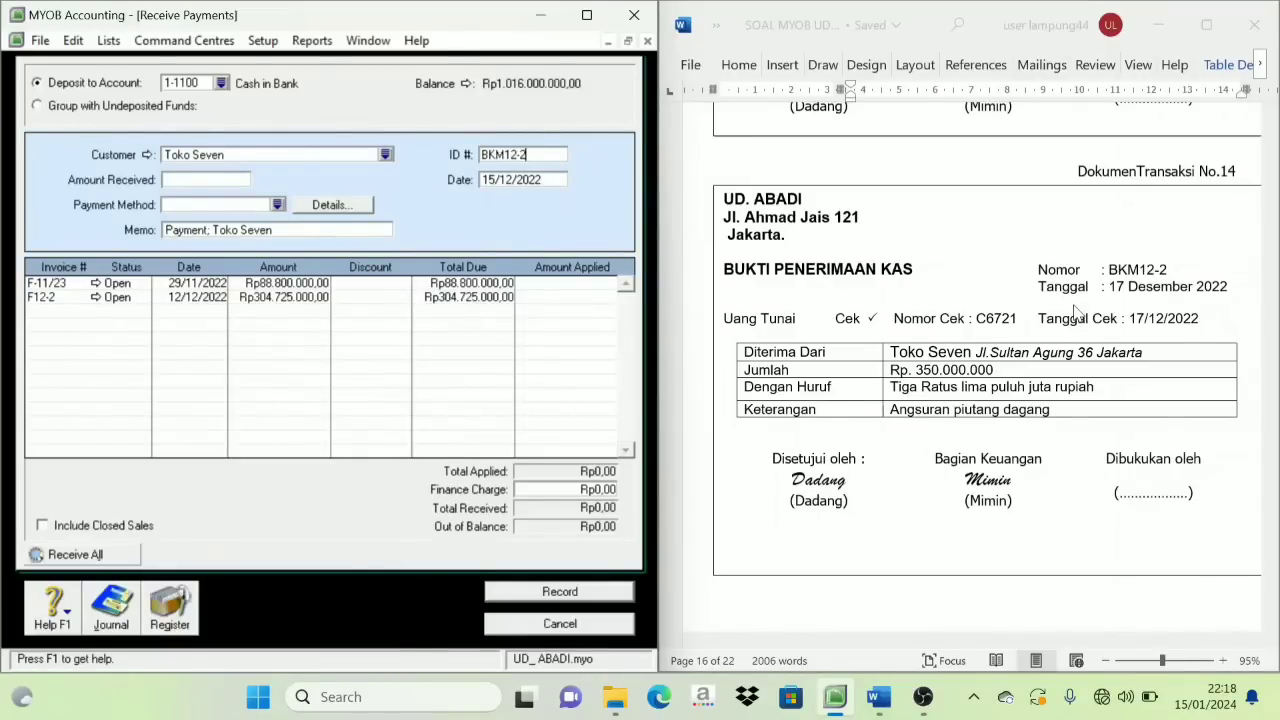
{"action": "key", "text": "Tab"}
{"action": "type", "text": "1"}
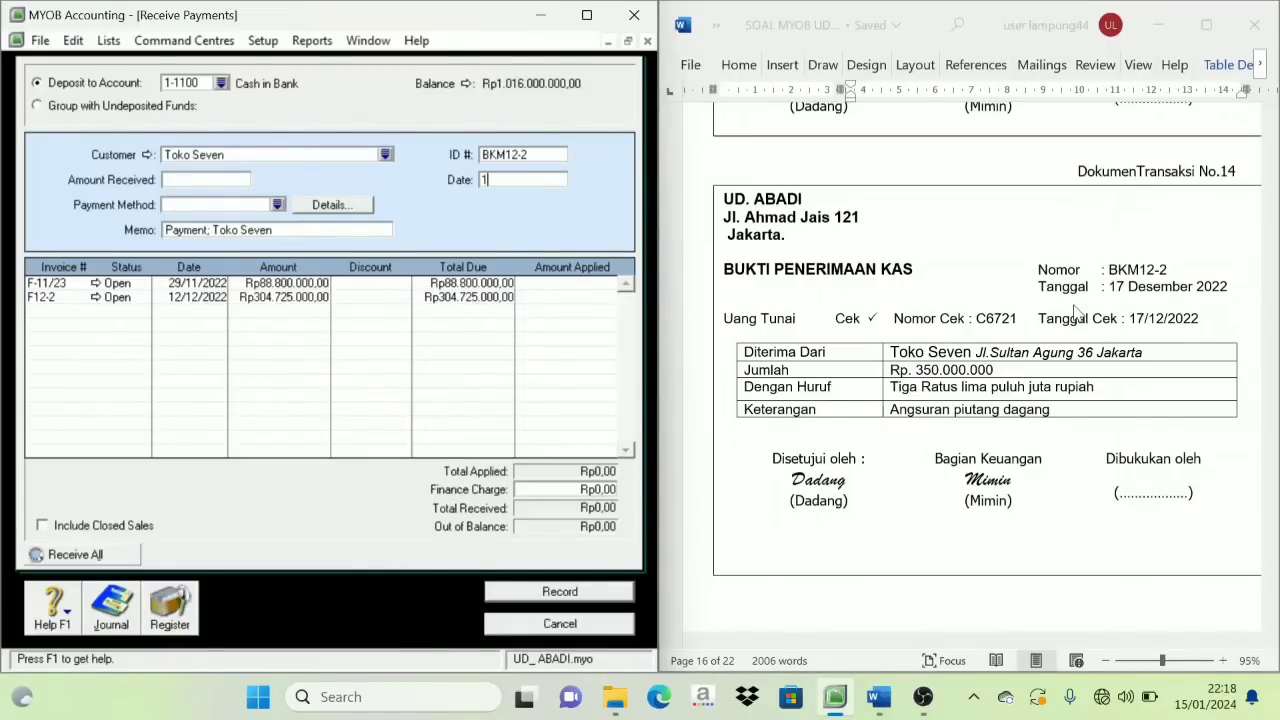
{"action": "type", "text": "7/12/2022"}
{"action": "left_click", "coordinate": [206, 182]}
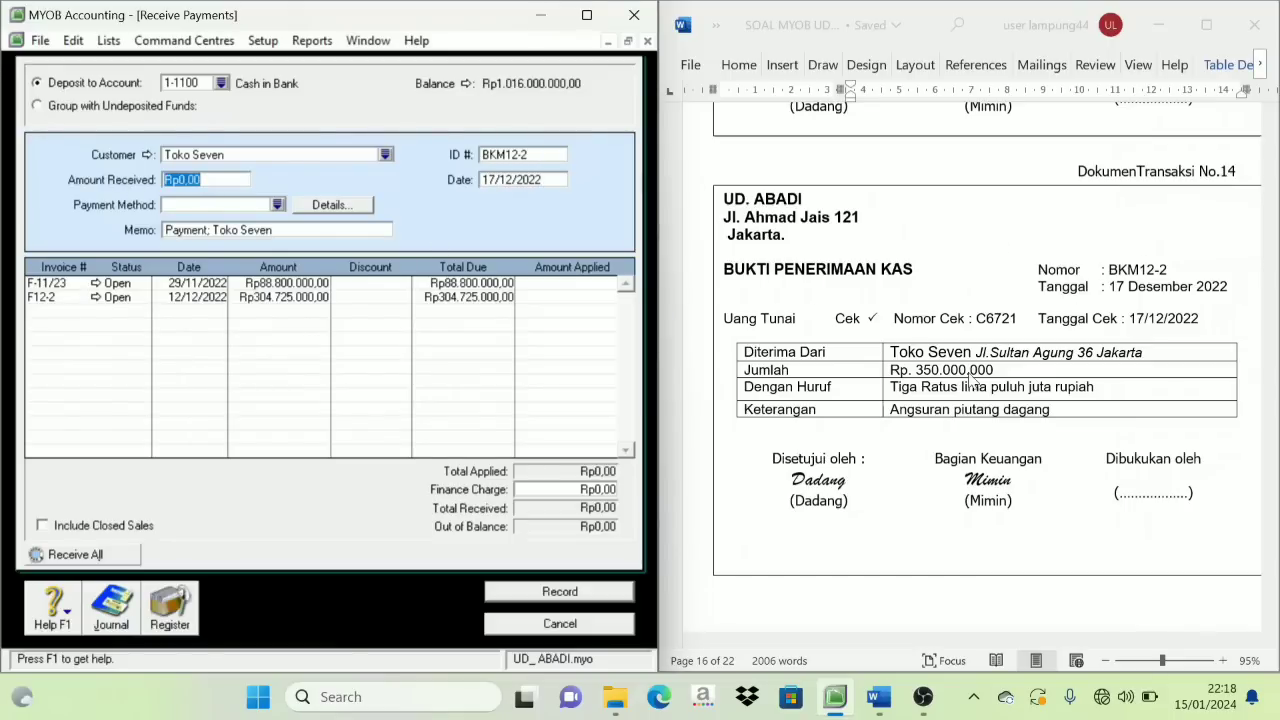
{"action": "type", "text": "350000000"}
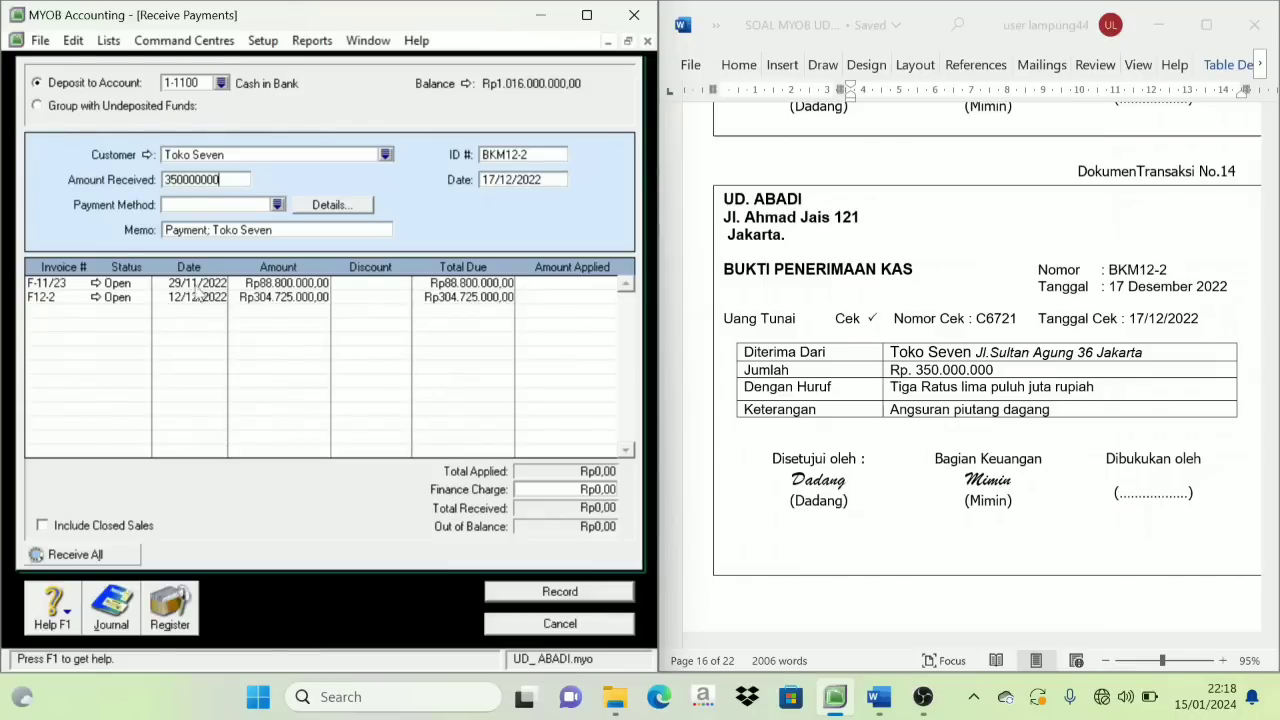
Apply Rp88.800.000 to invoice F-11/23 and Rp261.200.000 to F12-2, record the payment and close the form
{"action": "left_click", "coordinate": [575, 290]}
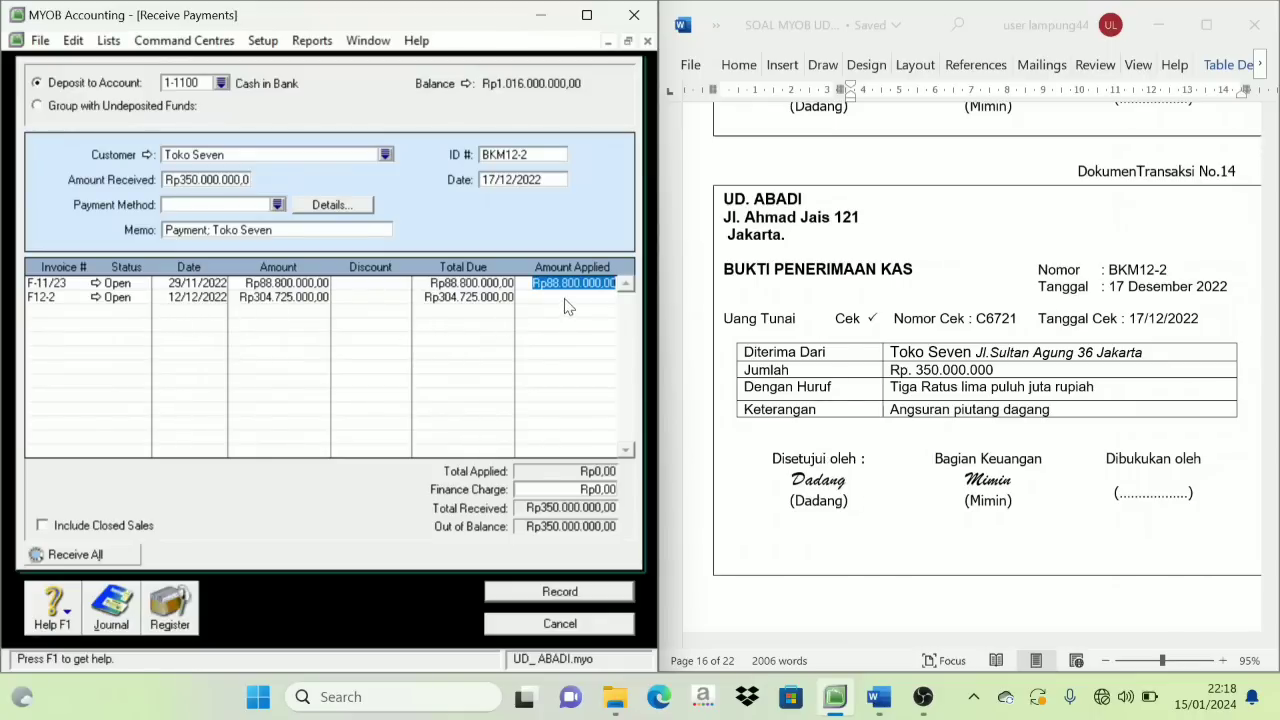
{"action": "key", "text": "Tab"}
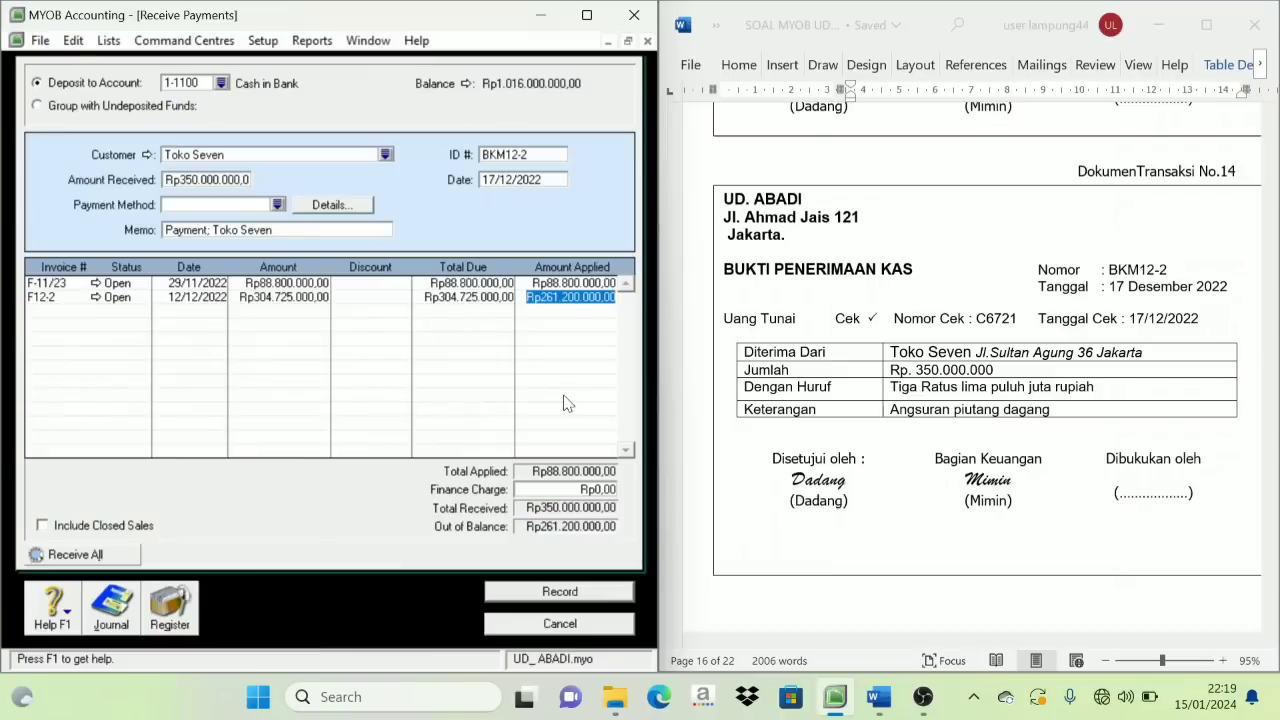
{"action": "key", "text": "Tab"}
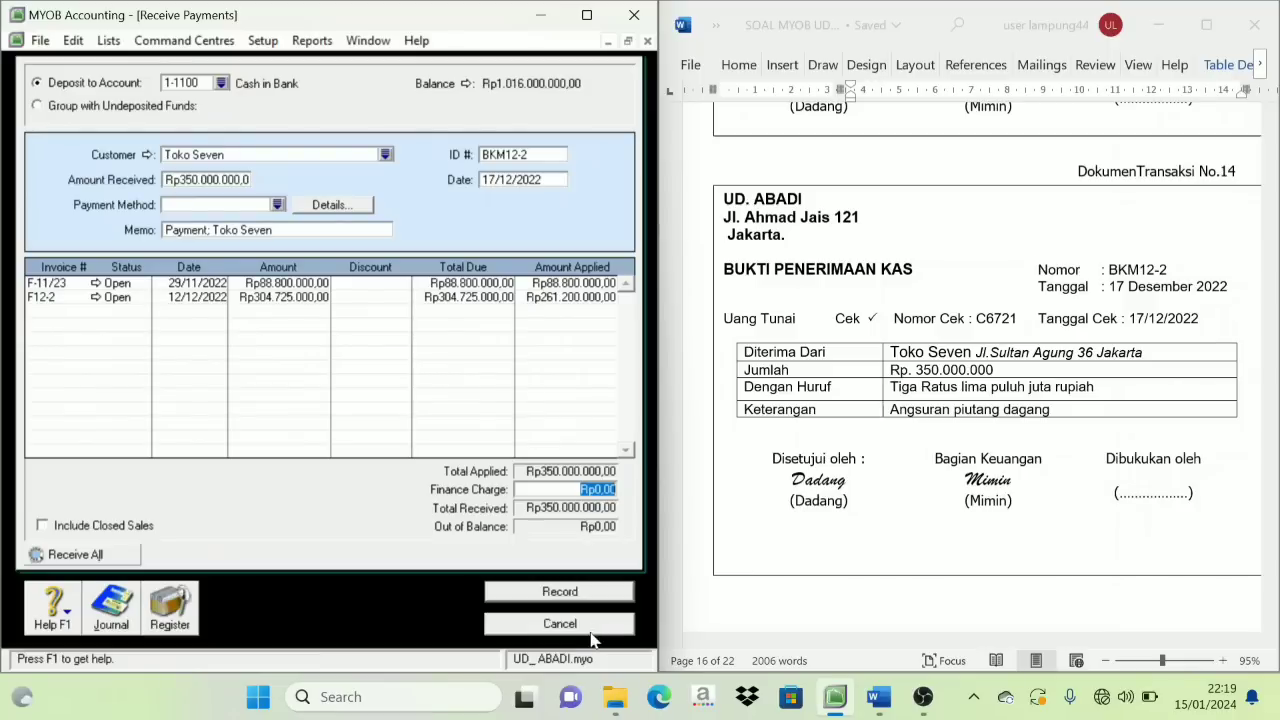
{"action": "left_click", "coordinate": [587, 594]}
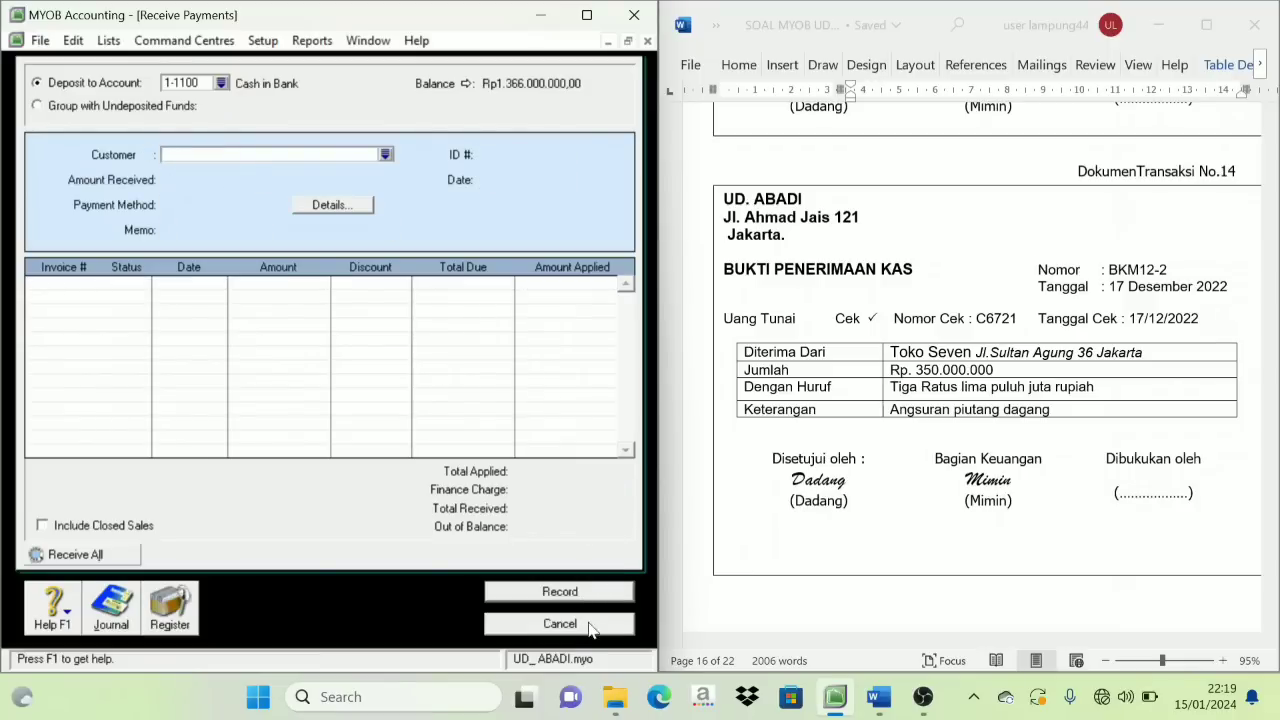
{"action": "left_click", "coordinate": [590, 624]}
Turn to transaction document No. 15 and start a received payment for customer Toko Raya
{"action": "scroll", "coordinate": [1190, 318], "scroll_direction": "down", "scroll_amount": 5}
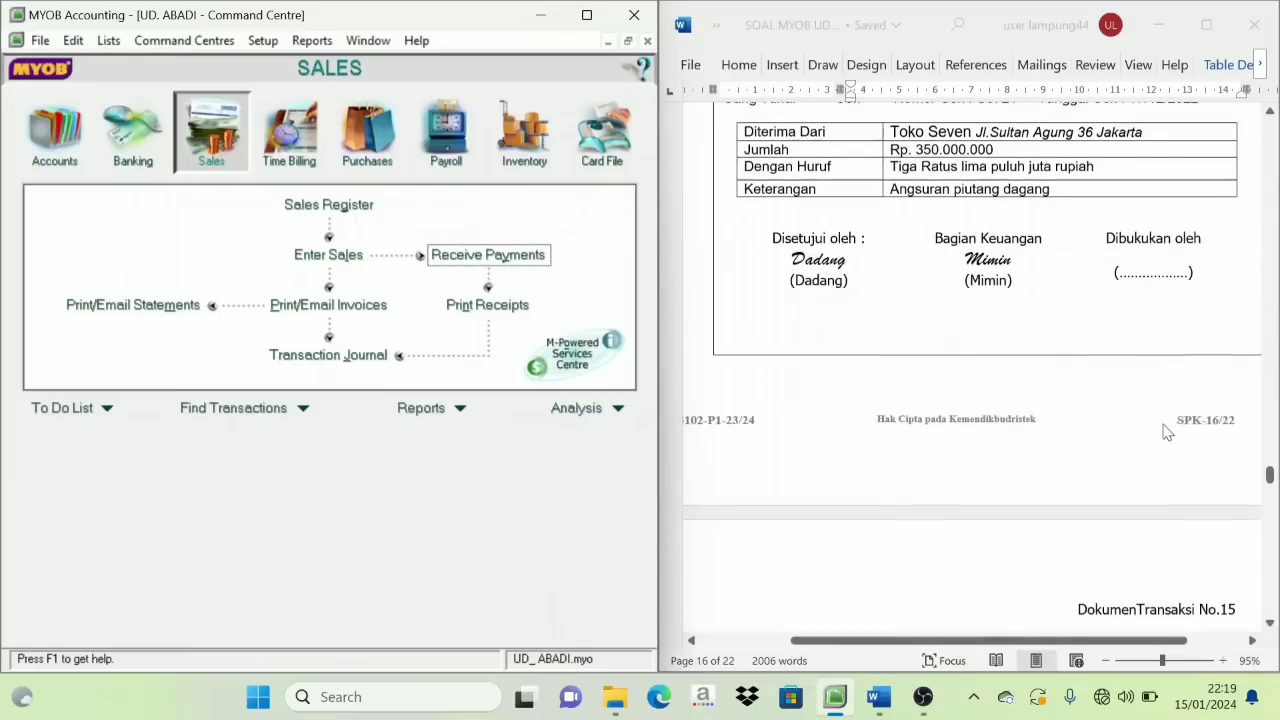
{"action": "scroll", "coordinate": [1160, 462], "scroll_direction": "down", "scroll_amount": 4}
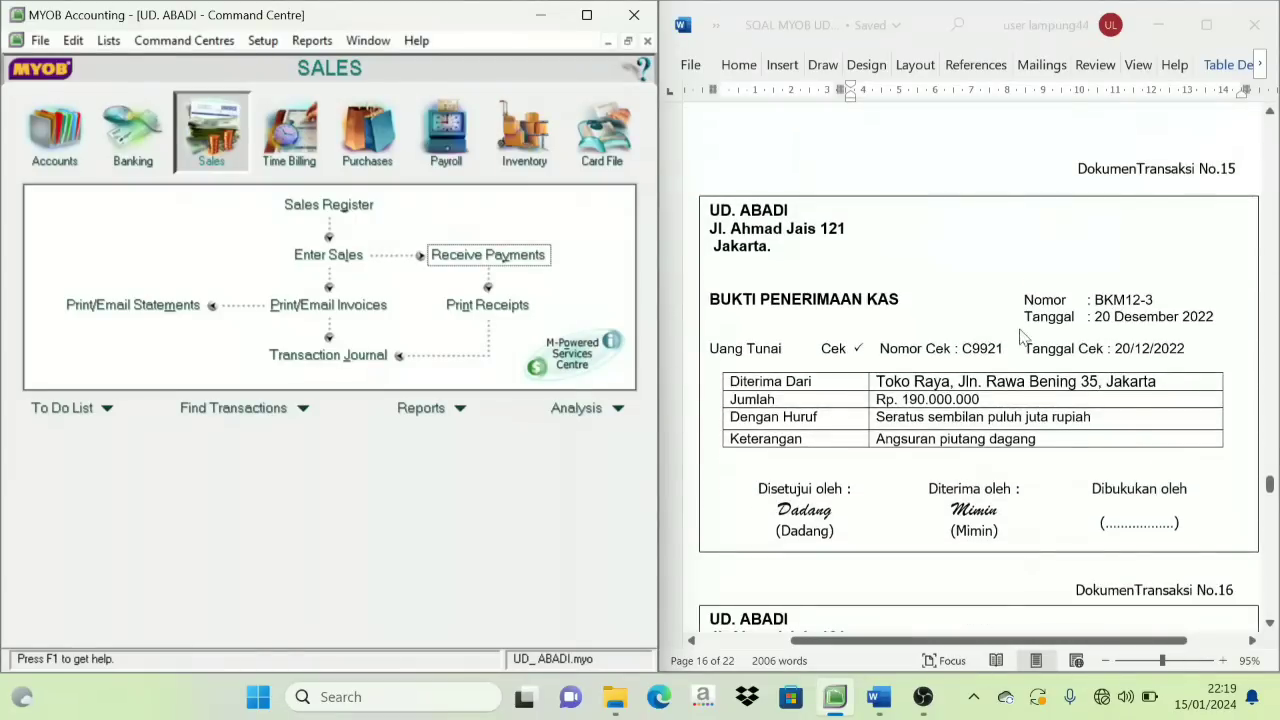
{"action": "scroll", "coordinate": [1020, 482], "scroll_direction": "down", "scroll_amount": 2}
{"action": "scroll", "coordinate": [997, 373], "scroll_direction": "up", "scroll_amount": 1}
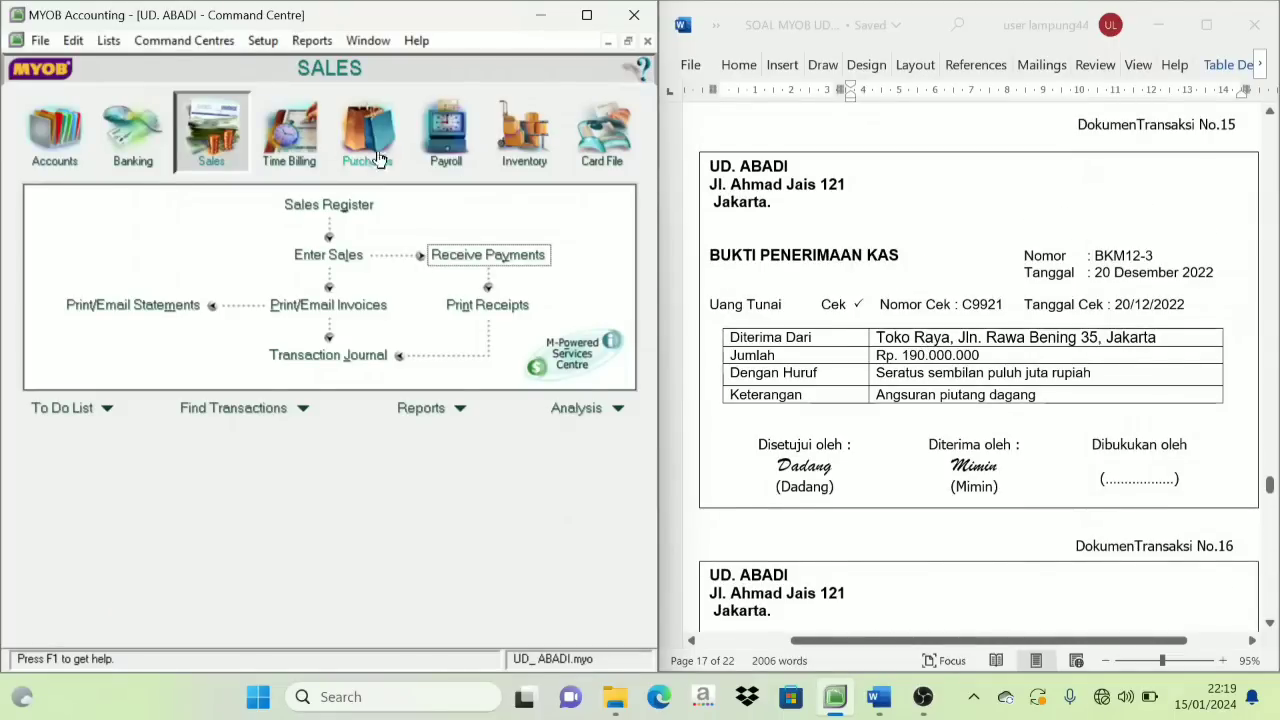
{"action": "left_click", "coordinate": [492, 256]}
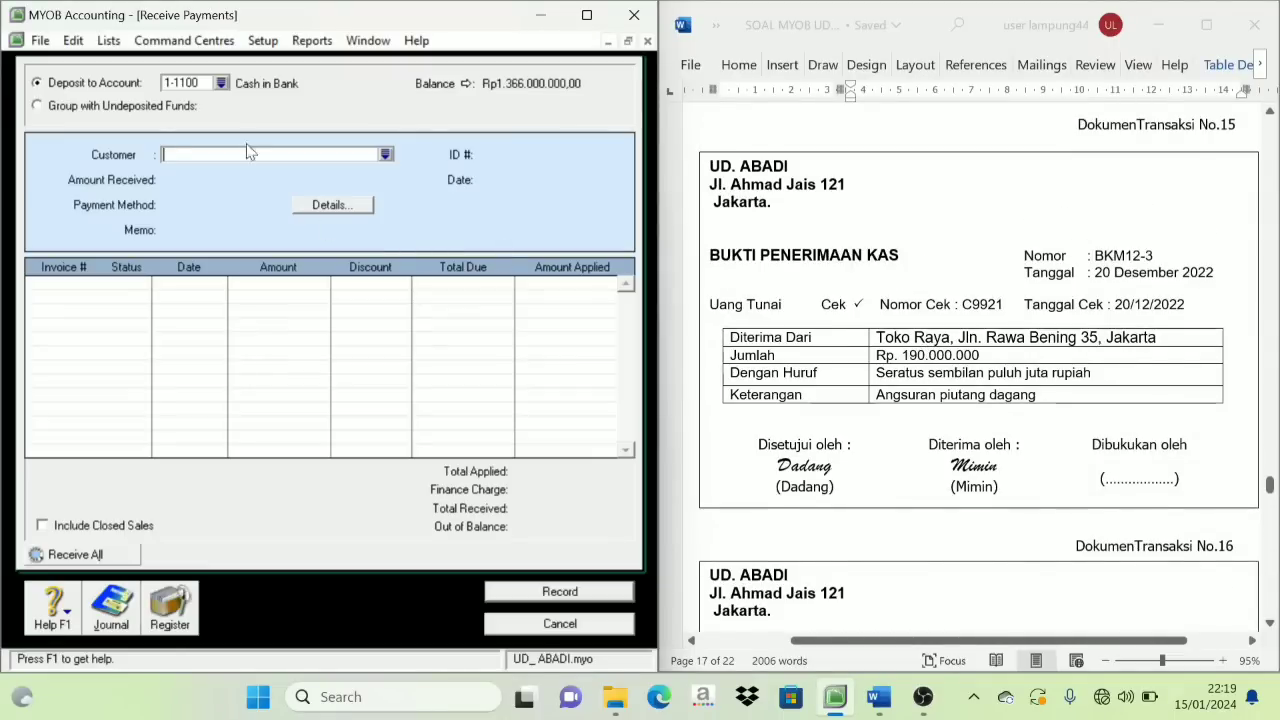
{"action": "left_click", "coordinate": [385, 154]}
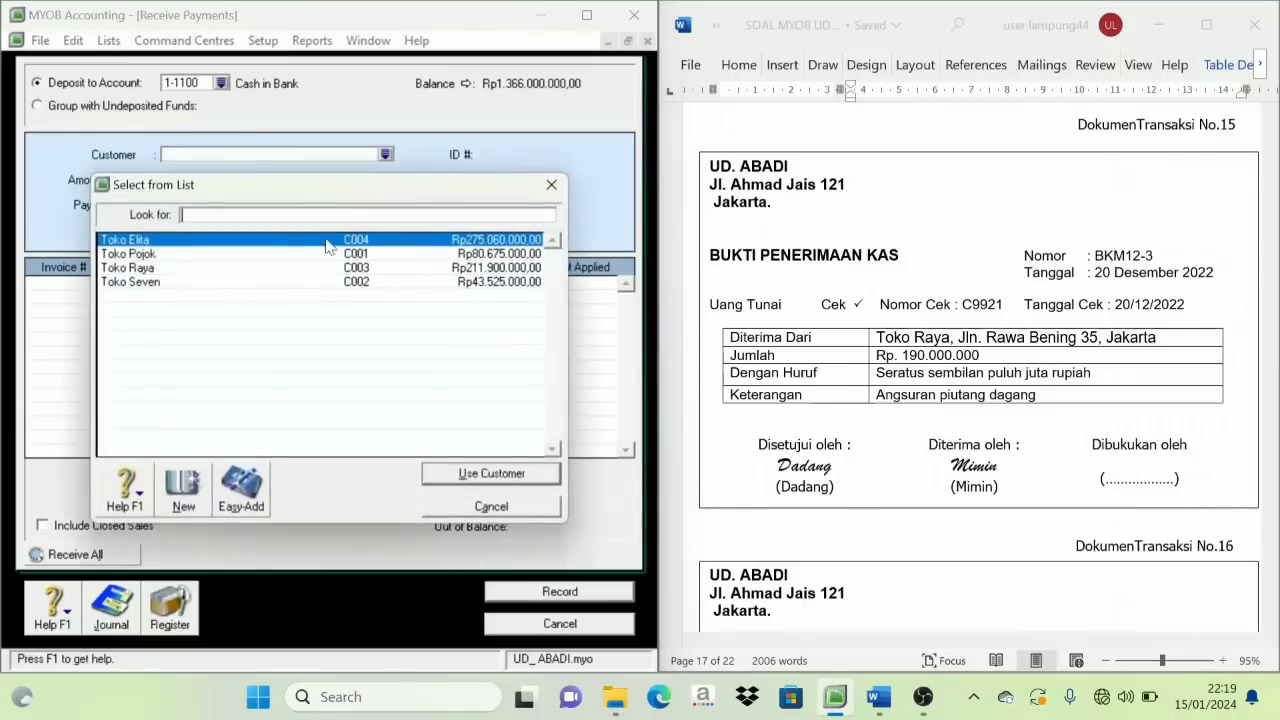
{"action": "left_click", "coordinate": [190, 270]}
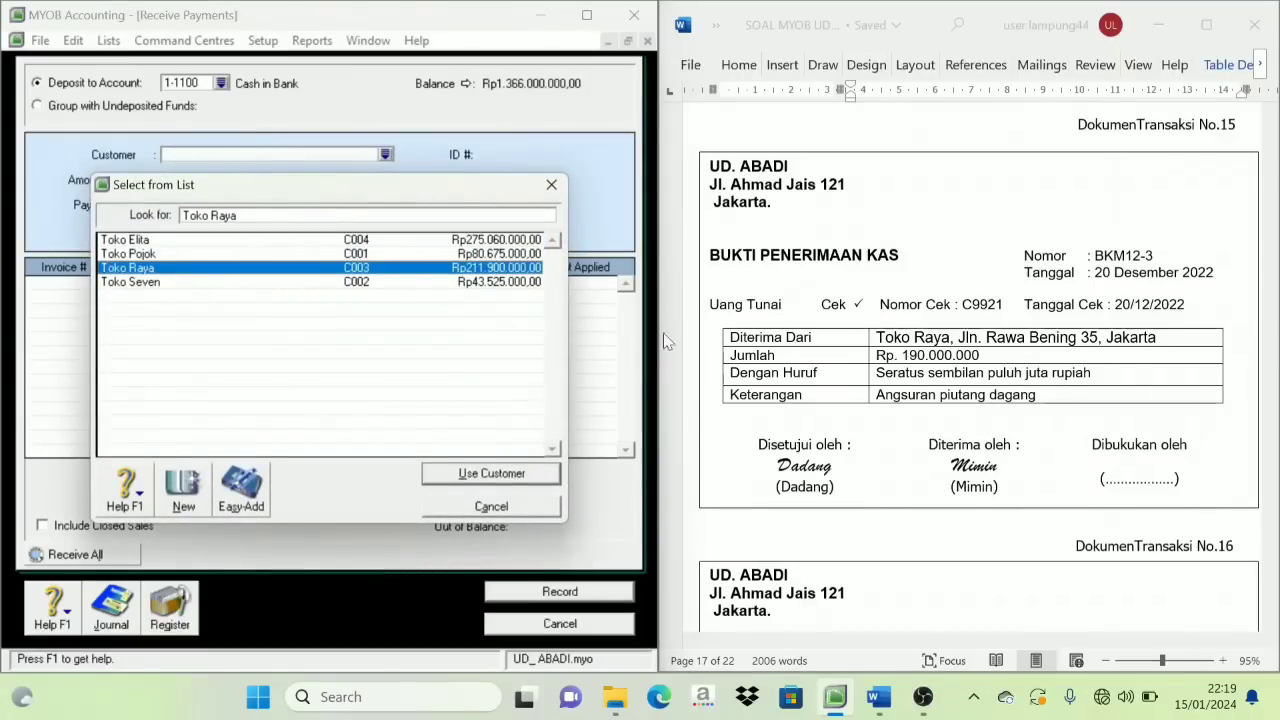
{"action": "left_click", "coordinate": [476, 472]}
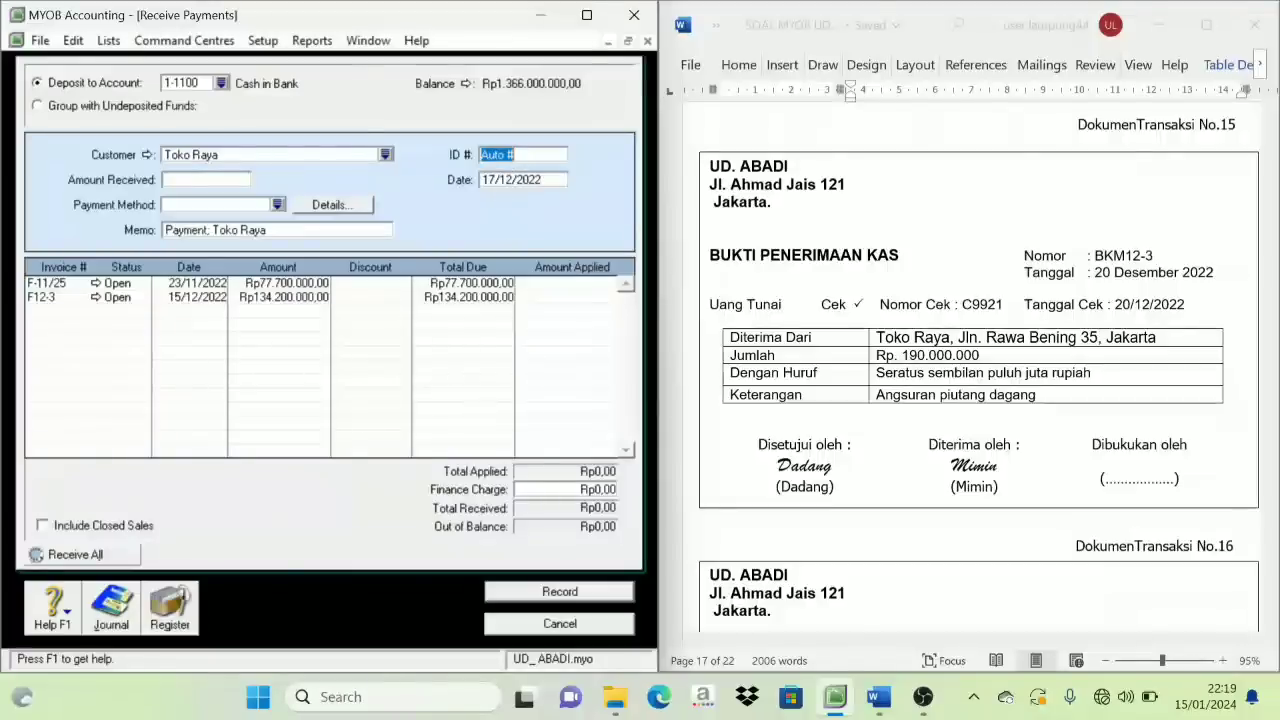
Give the receipt the ID BKM12-3, the date 20/12/2022 and an amount received of Rp190.000.000
{"action": "type", "text": "BK"}
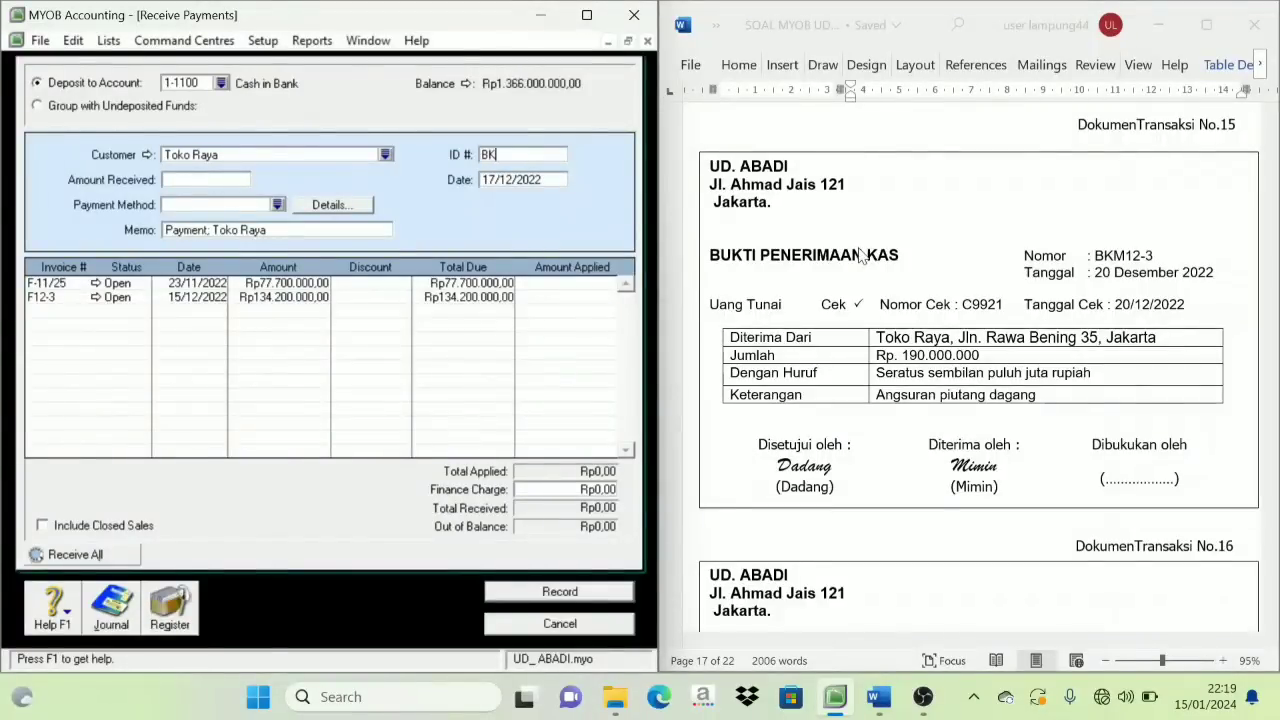
{"action": "type", "text": "M12-3"}
{"action": "key", "text": "Tab"}
{"action": "type", "text": "20"}
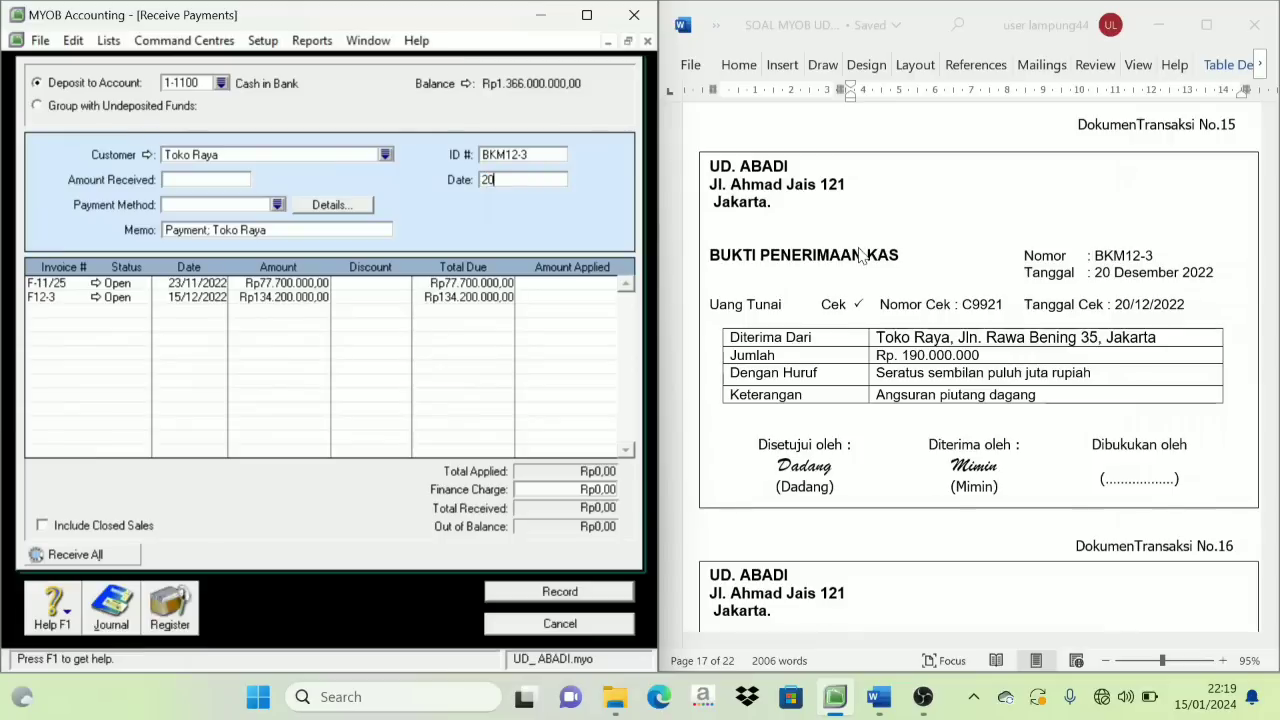
{"action": "type", "text": "/12/2022"}
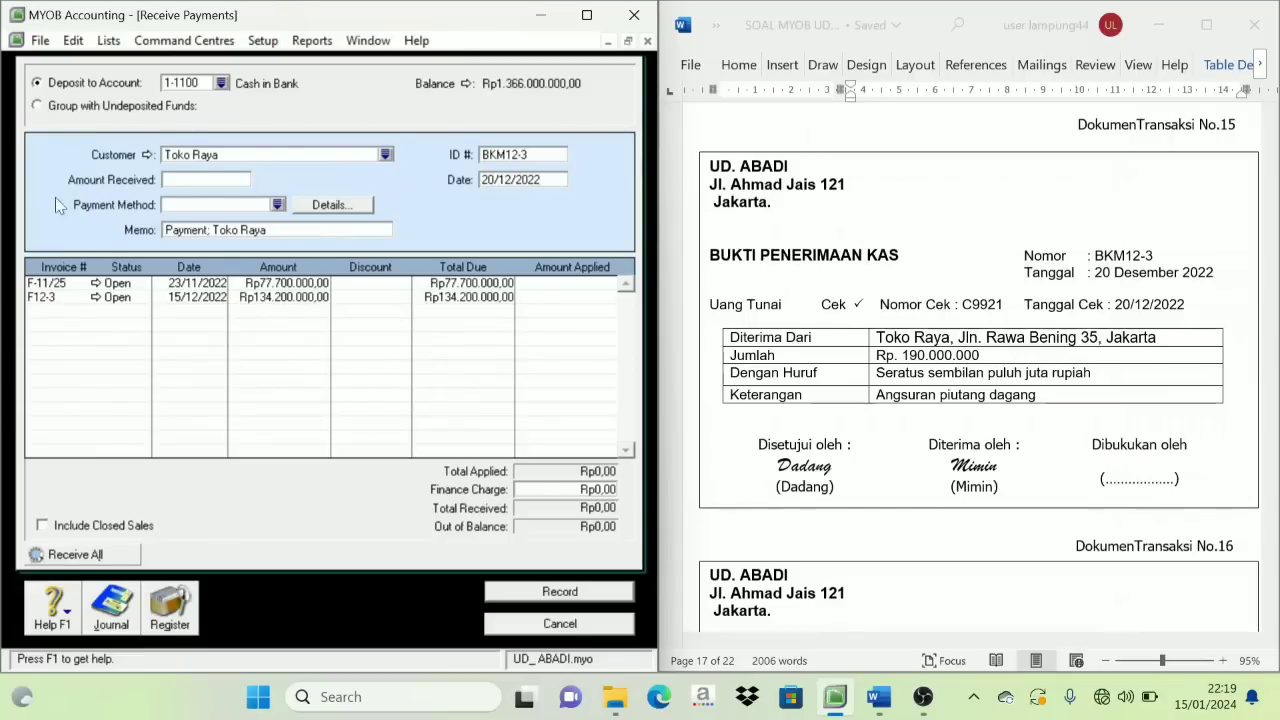
{"action": "left_click", "coordinate": [176, 182]}
{"action": "type", "text": "190000000"}
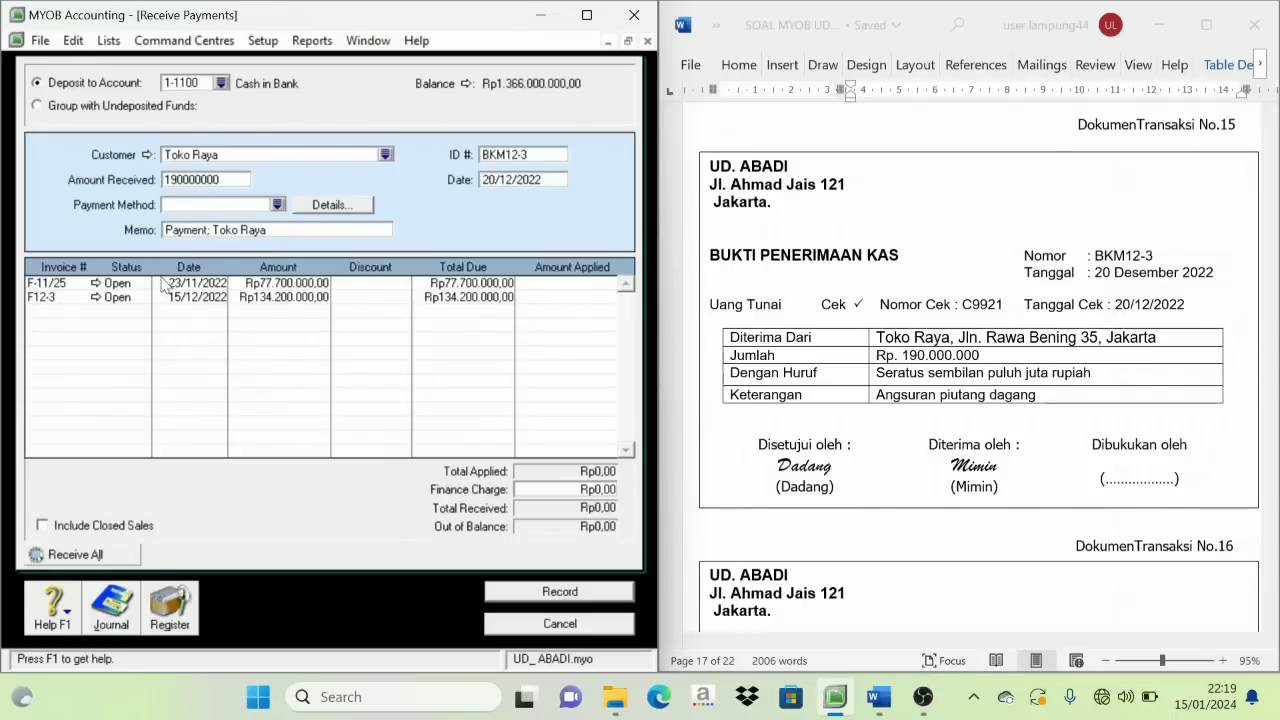
Apply Rp77.700.000 to invoice F-11/25 and Rp112.300.000 to F12-3, record the payment and close the form
{"action": "left_click", "coordinate": [572, 288]}
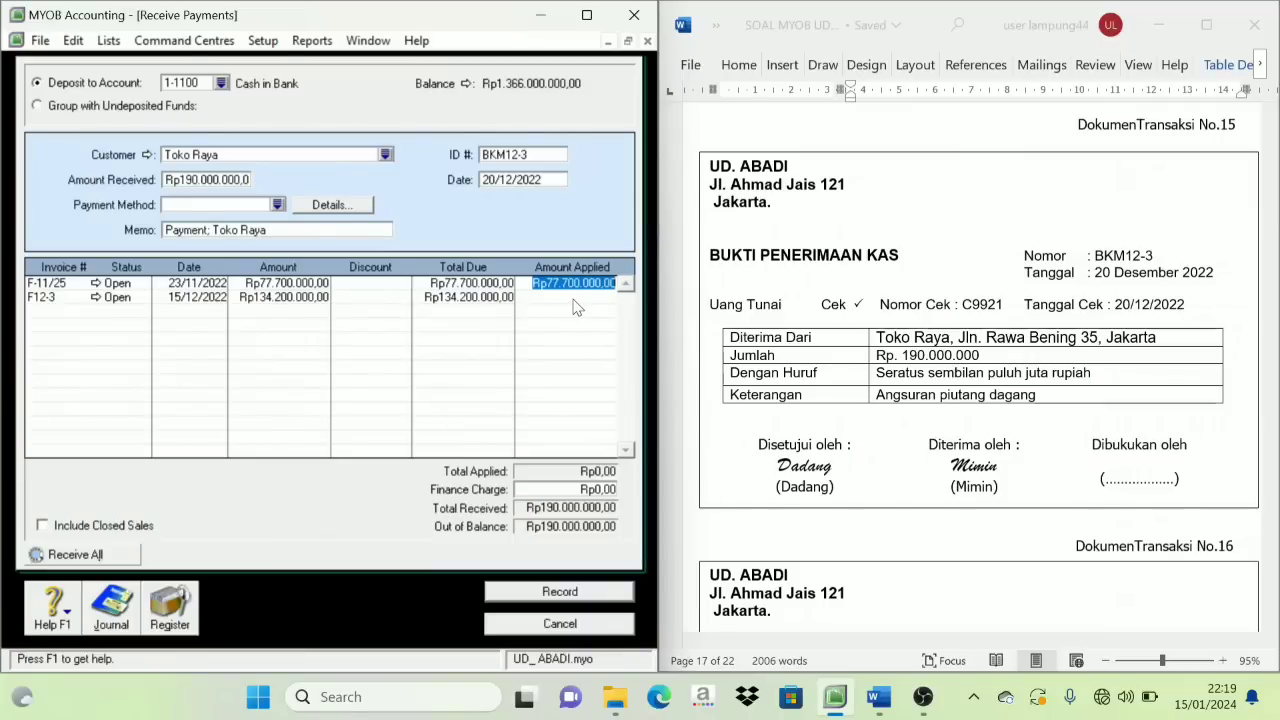
{"action": "key", "text": "Tab"}
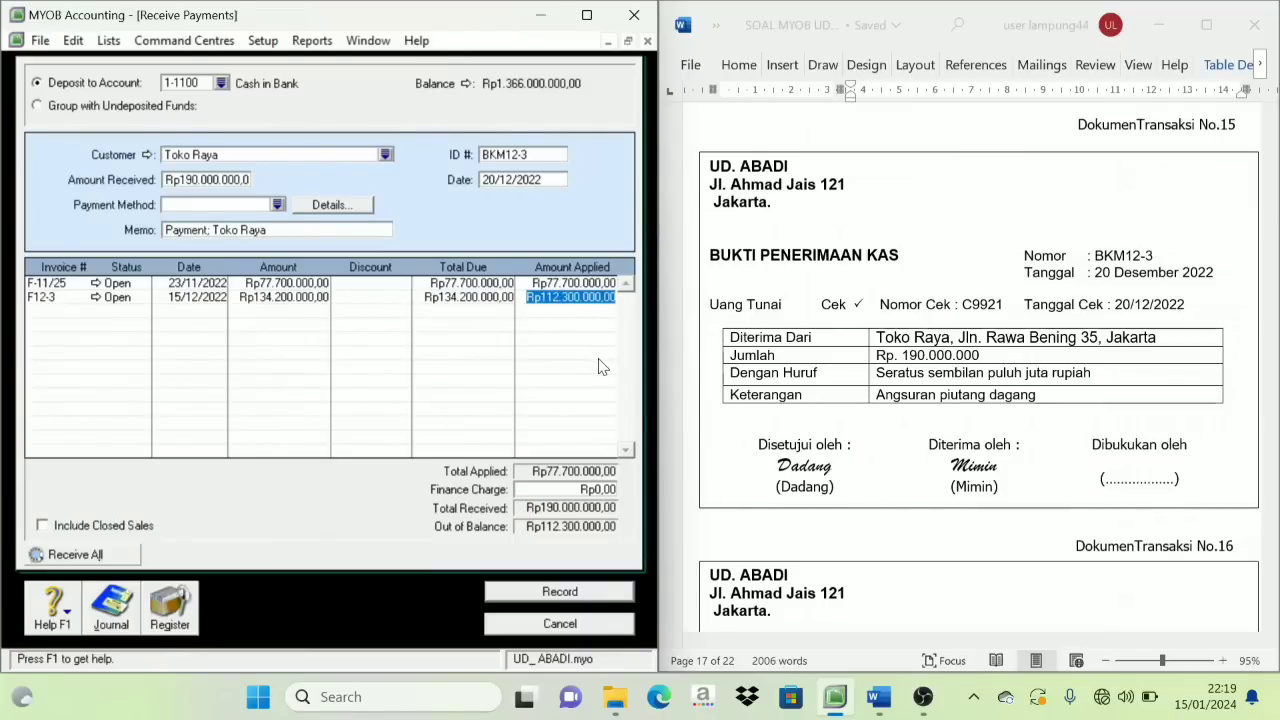
{"action": "key", "text": "Tab"}
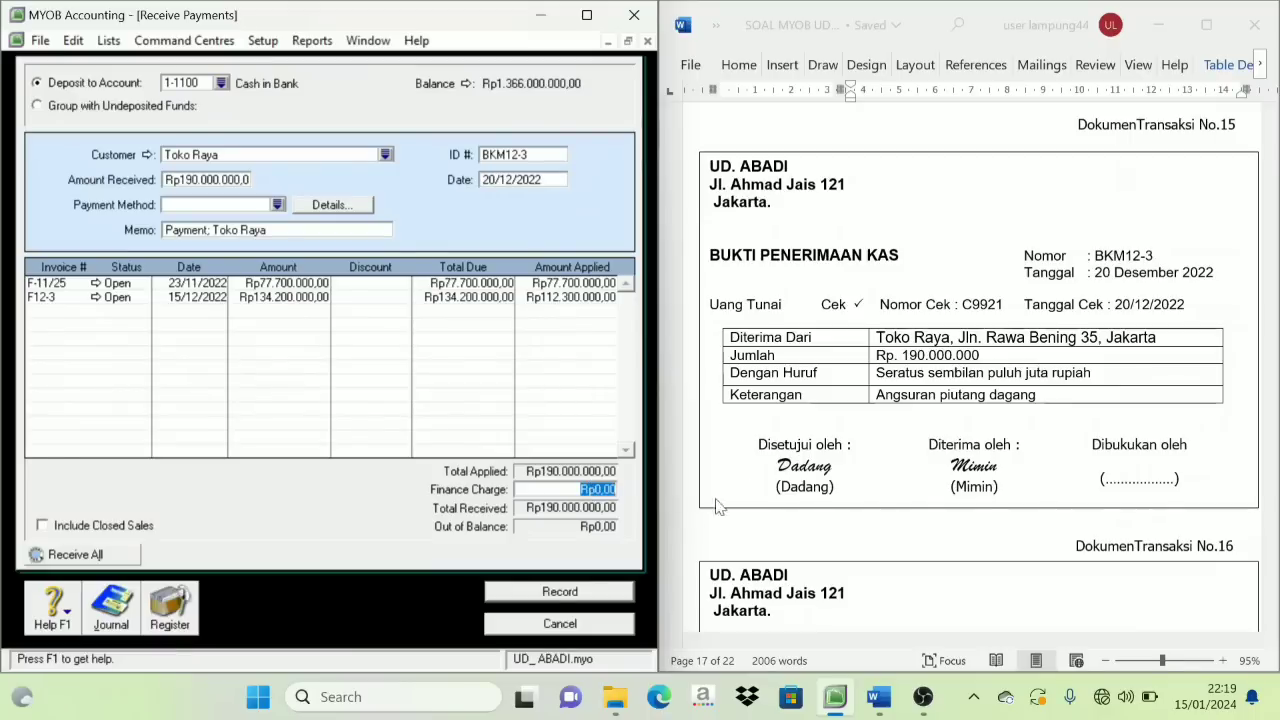
{"action": "left_click", "coordinate": [585, 593]}
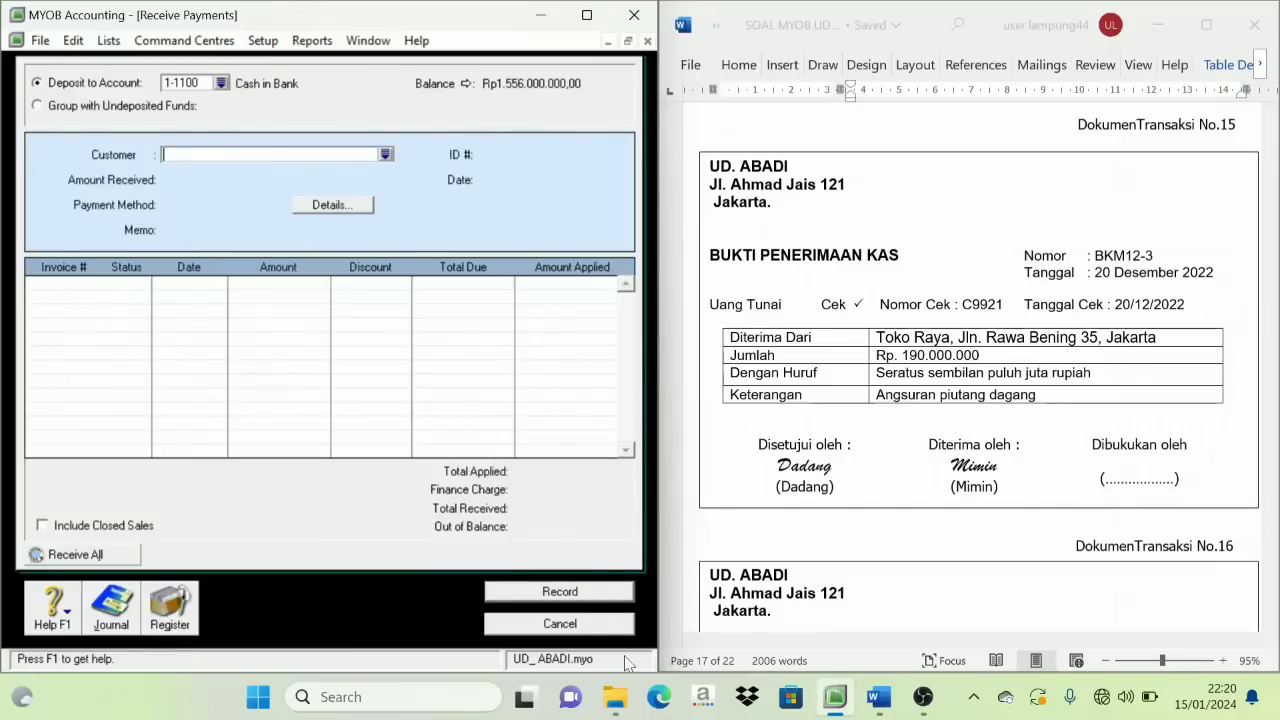
{"action": "left_click", "coordinate": [595, 624]}
Turn to transaction document No. 16 and start a received payment for customer Toko Elita
{"action": "scroll", "coordinate": [1010, 400], "scroll_direction": "down", "scroll_amount": 5}
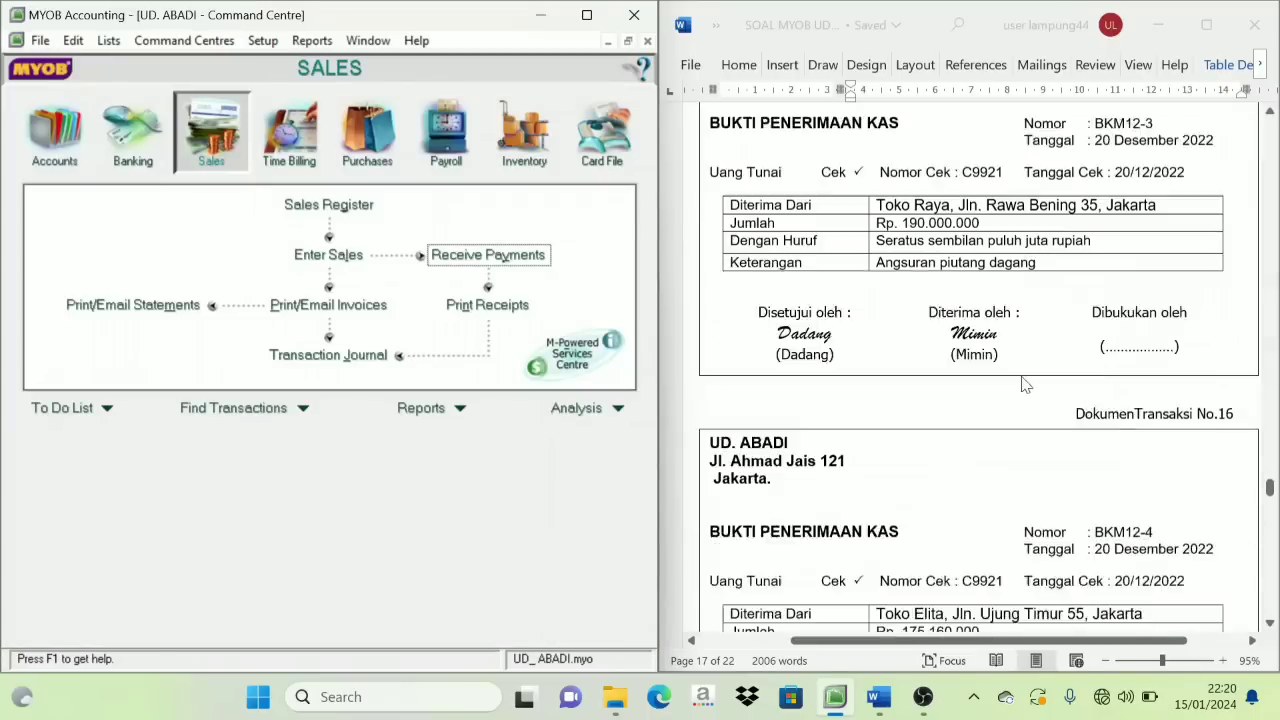
{"action": "scroll", "coordinate": [1007, 410], "scroll_direction": "down", "scroll_amount": 1}
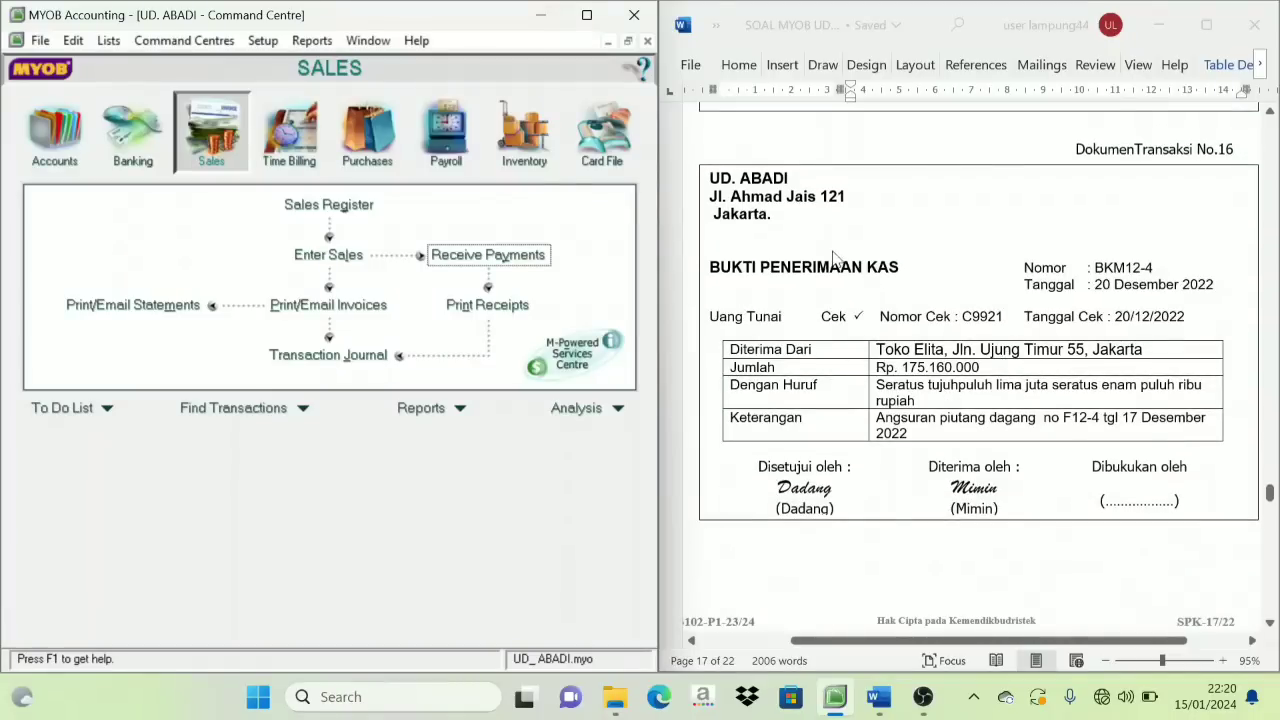
{"action": "scroll", "coordinate": [834, 258], "scroll_direction": "down", "scroll_amount": 1}
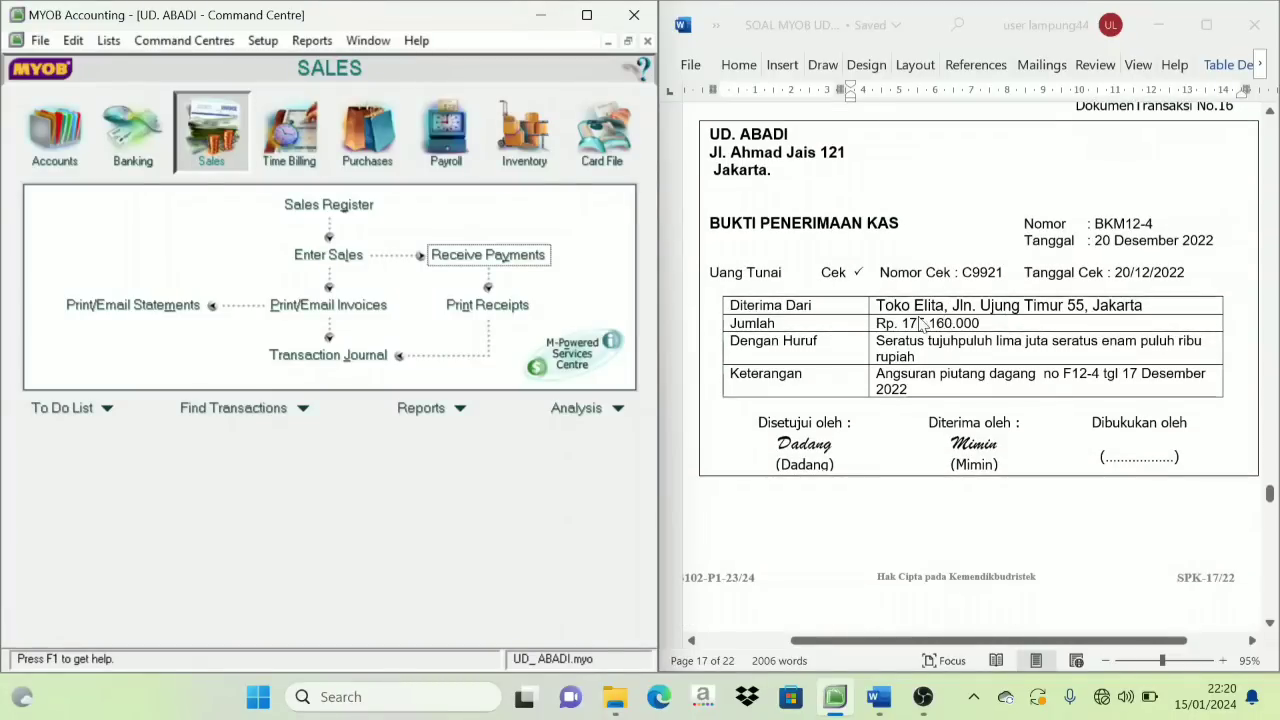
{"action": "left_click", "coordinate": [483, 262]}
{"action": "left_click", "coordinate": [385, 154]}
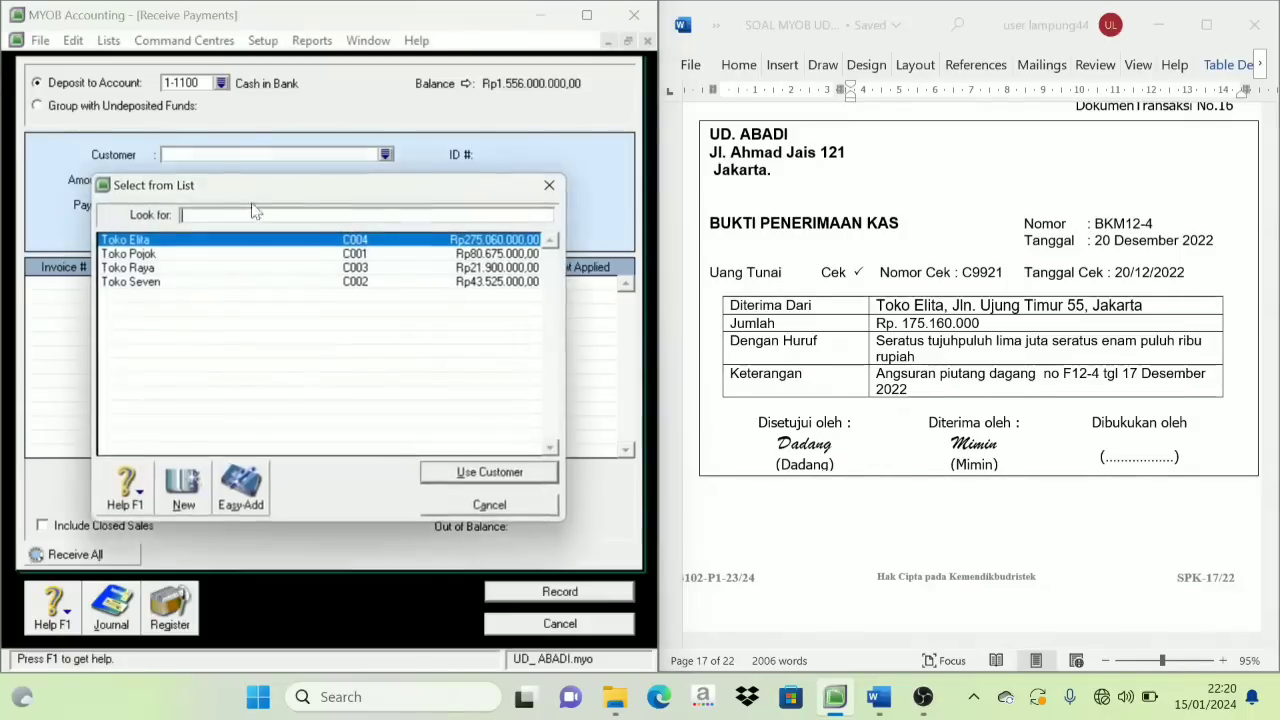
{"action": "left_click", "coordinate": [150, 241]}
{"action": "left_click", "coordinate": [485, 478]}
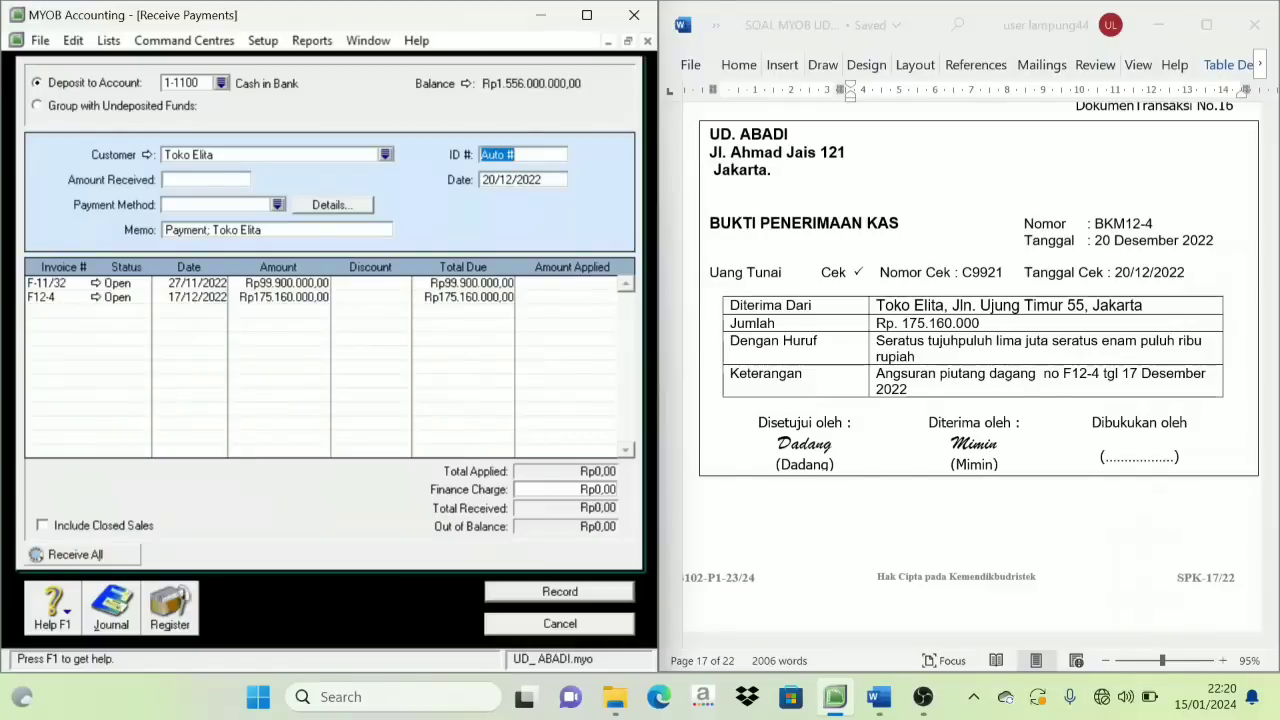
Give the receipt the ID BKM12-4, the date 20/12/2022 and an amount received of Rp170.160.000
{"action": "type", "text": "BKM12-4"}
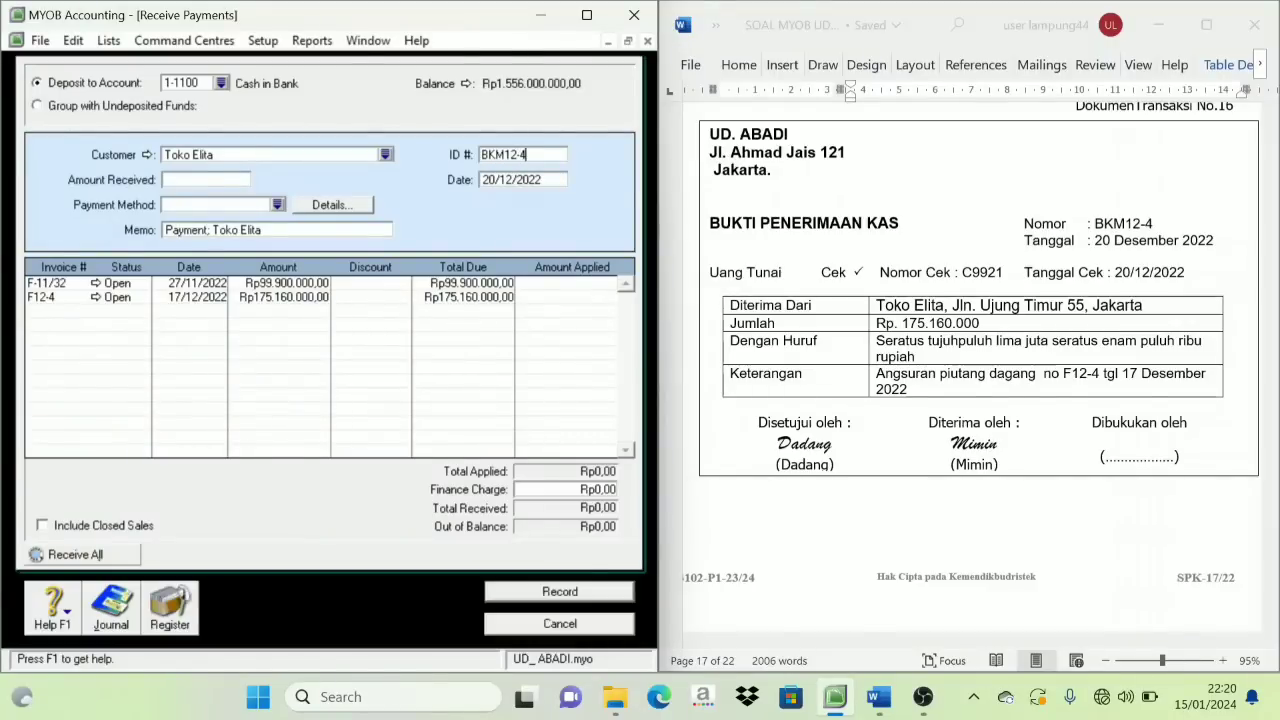
{"action": "key", "text": "Tab"}
{"action": "type", "text": "20/12/2022"}
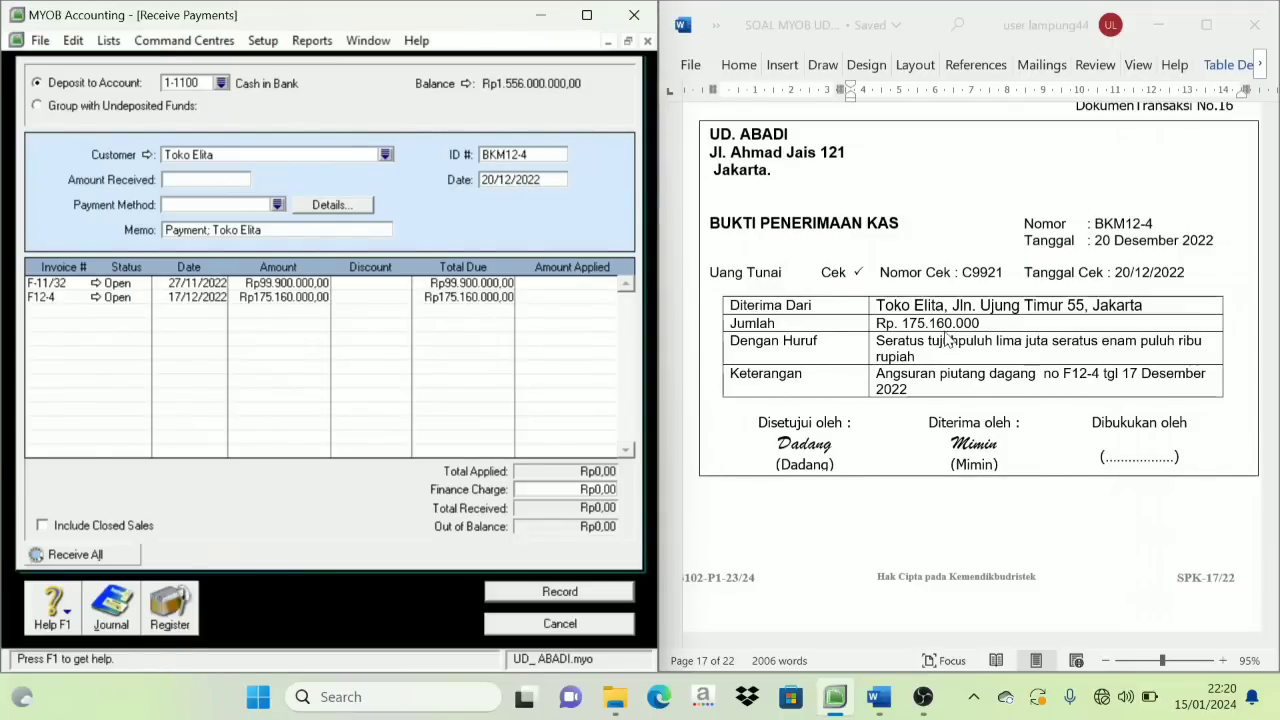
{"action": "left_click", "coordinate": [212, 179]}
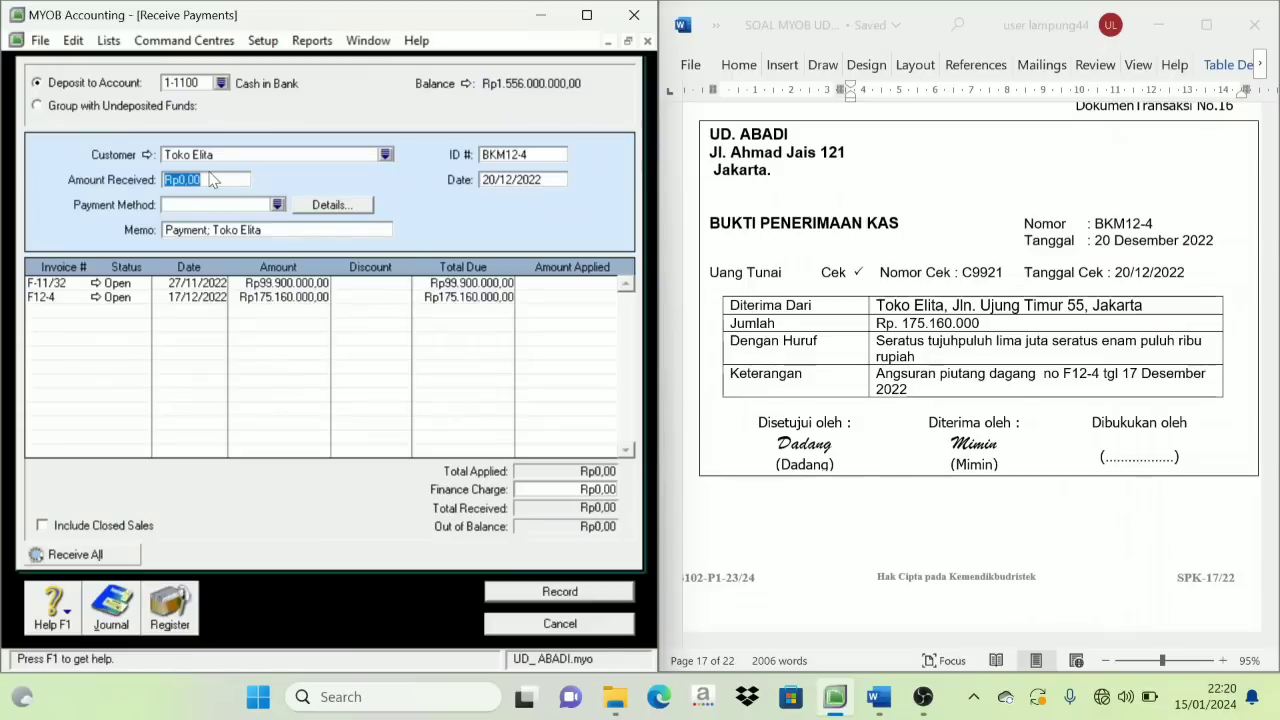
{"action": "type", "text": "170160.00"}
Apply Rp99.900.000 to invoice F-11/32 and Rp70.260.000 to F12-4, record the payment and close the form
{"action": "left_click", "coordinate": [577, 288]}
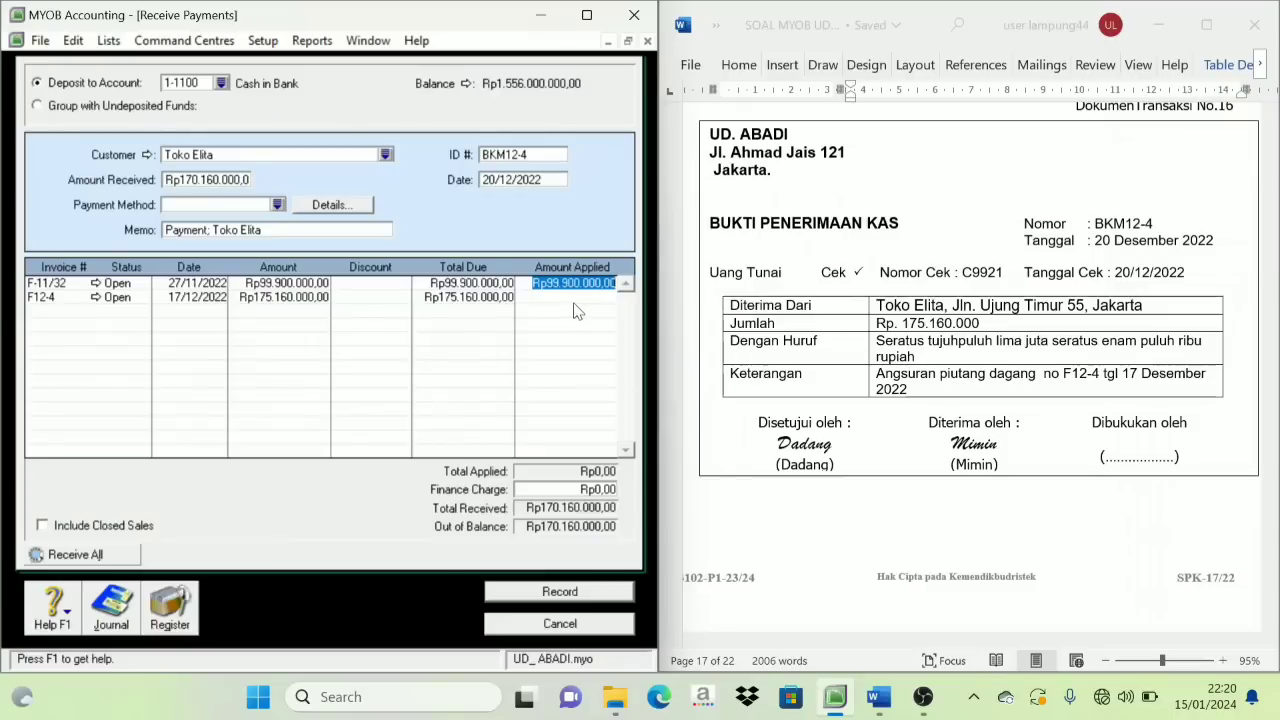
{"action": "left_click", "coordinate": [576, 301]}
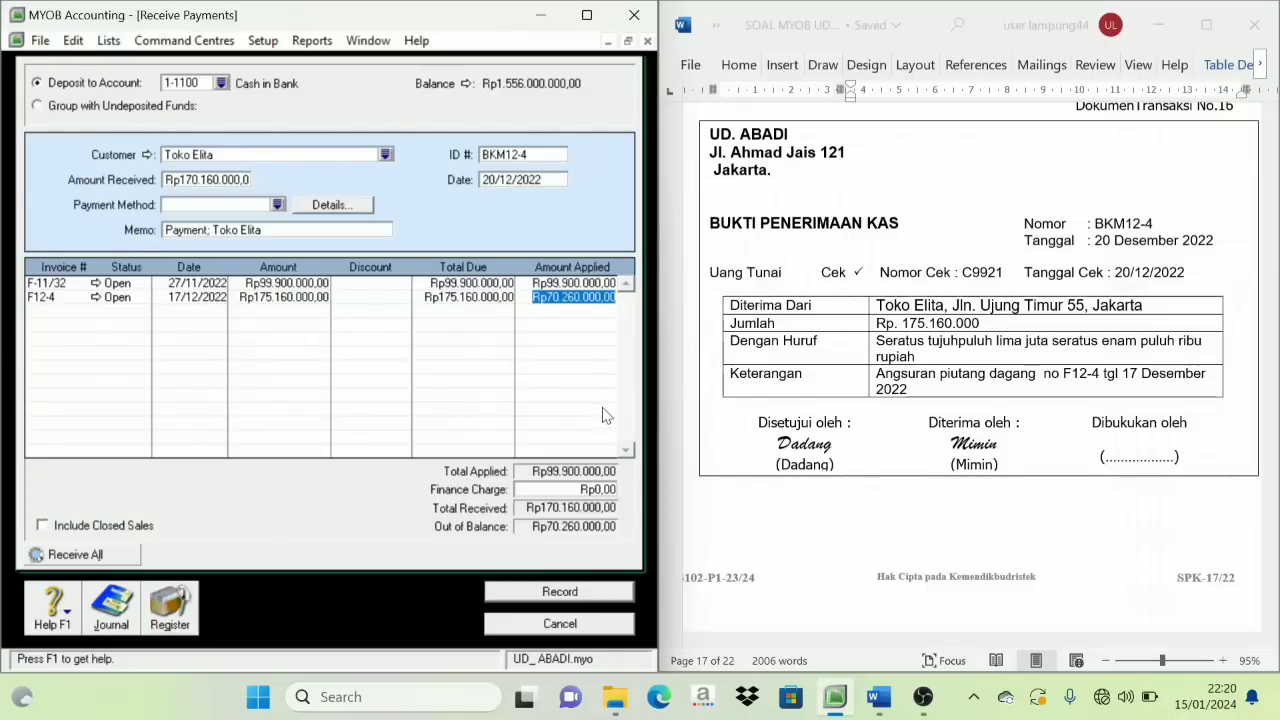
{"action": "key", "text": "Tab"}
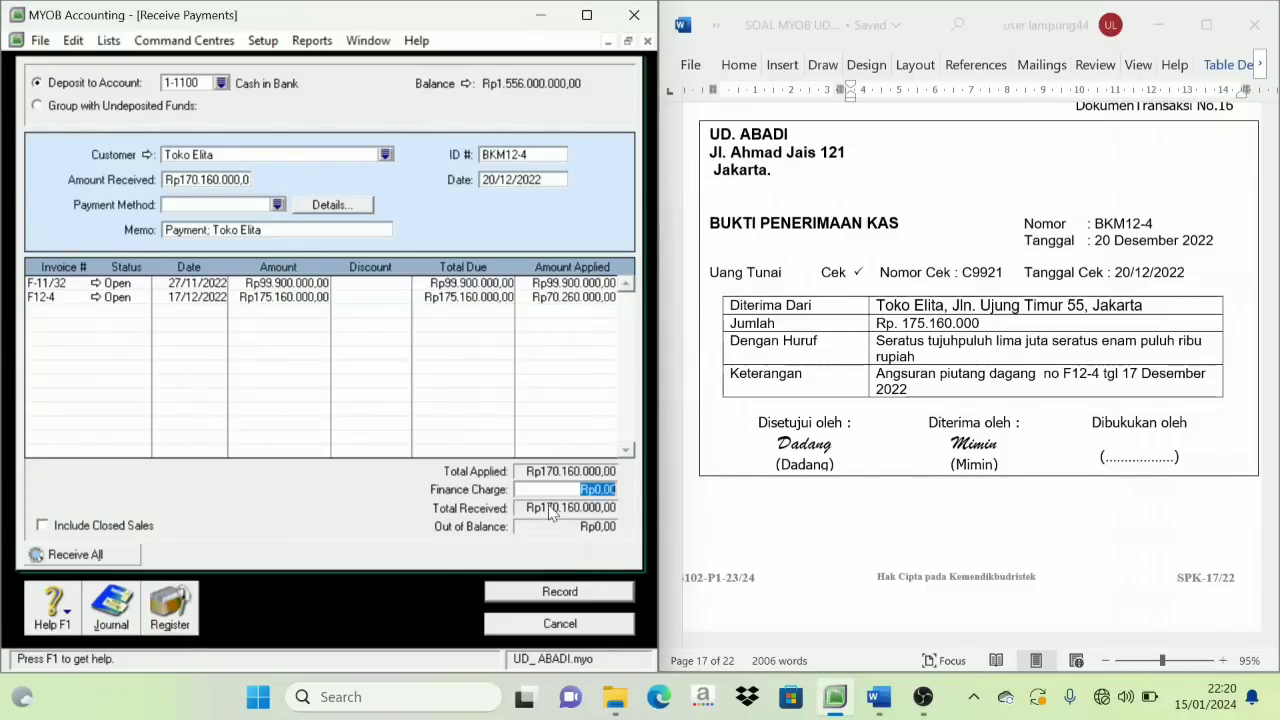
{"action": "left_click", "coordinate": [578, 593]}
{"action": "left_click", "coordinate": [577, 623]}
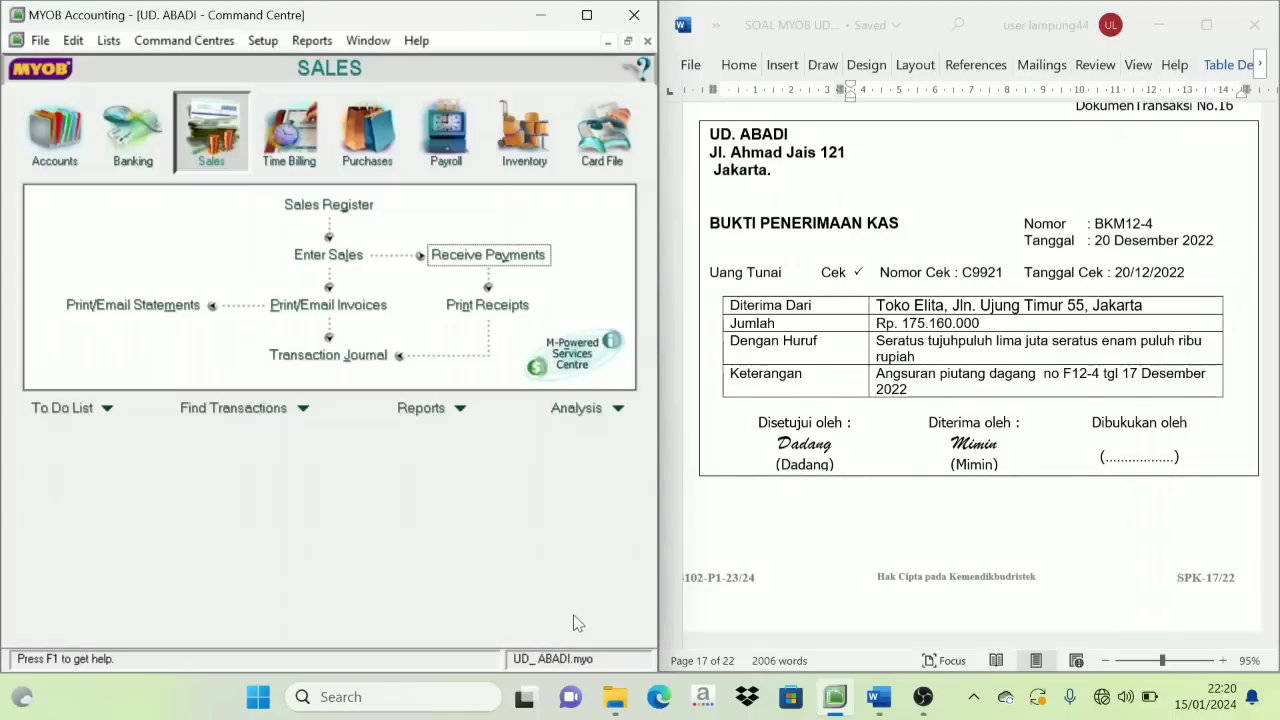
Turn to transaction document No. 17 and start a Spend Money payment from account 1-1100 Cash in Bank
{"action": "scroll", "coordinate": [1272, 270], "scroll_direction": "up", "scroll_amount": 3}
{"action": "scroll", "coordinate": [1200, 245], "scroll_direction": "down", "scroll_amount": 15}
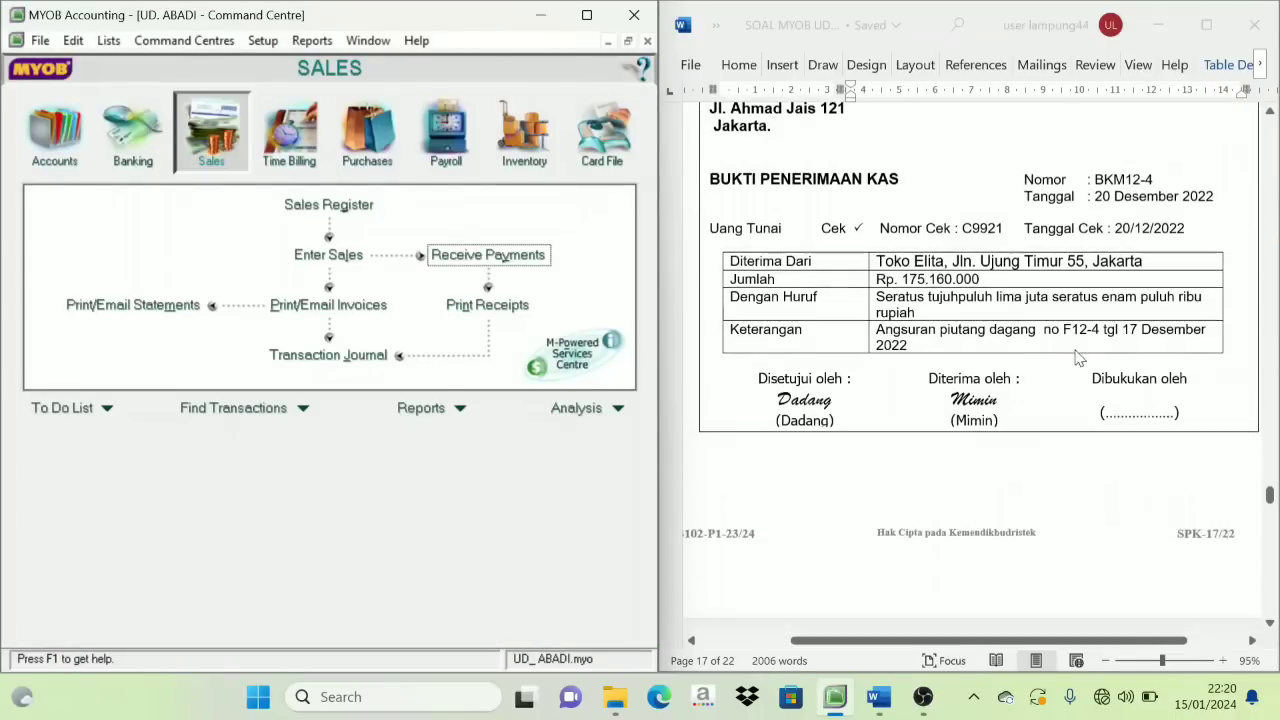
{"action": "scroll", "coordinate": [895, 398], "scroll_direction": "down", "scroll_amount": 3}
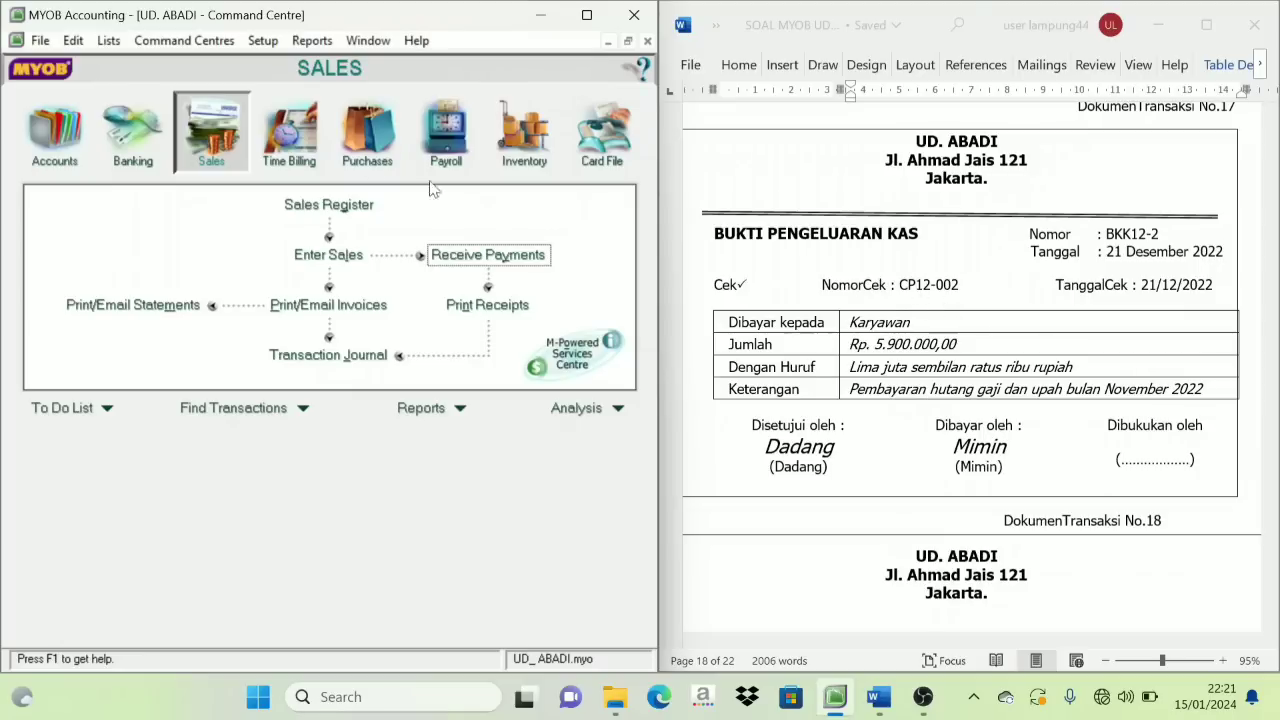
{"action": "left_click", "coordinate": [140, 150]}
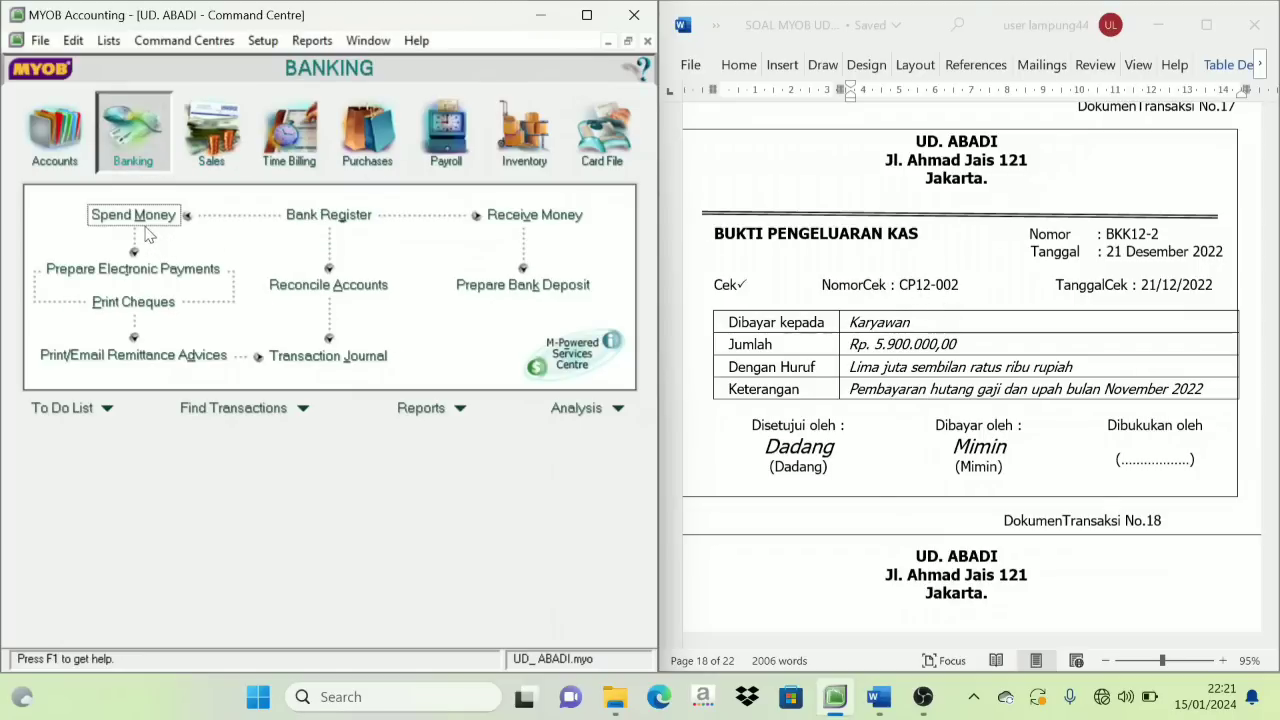
{"action": "left_click", "coordinate": [143, 217]}
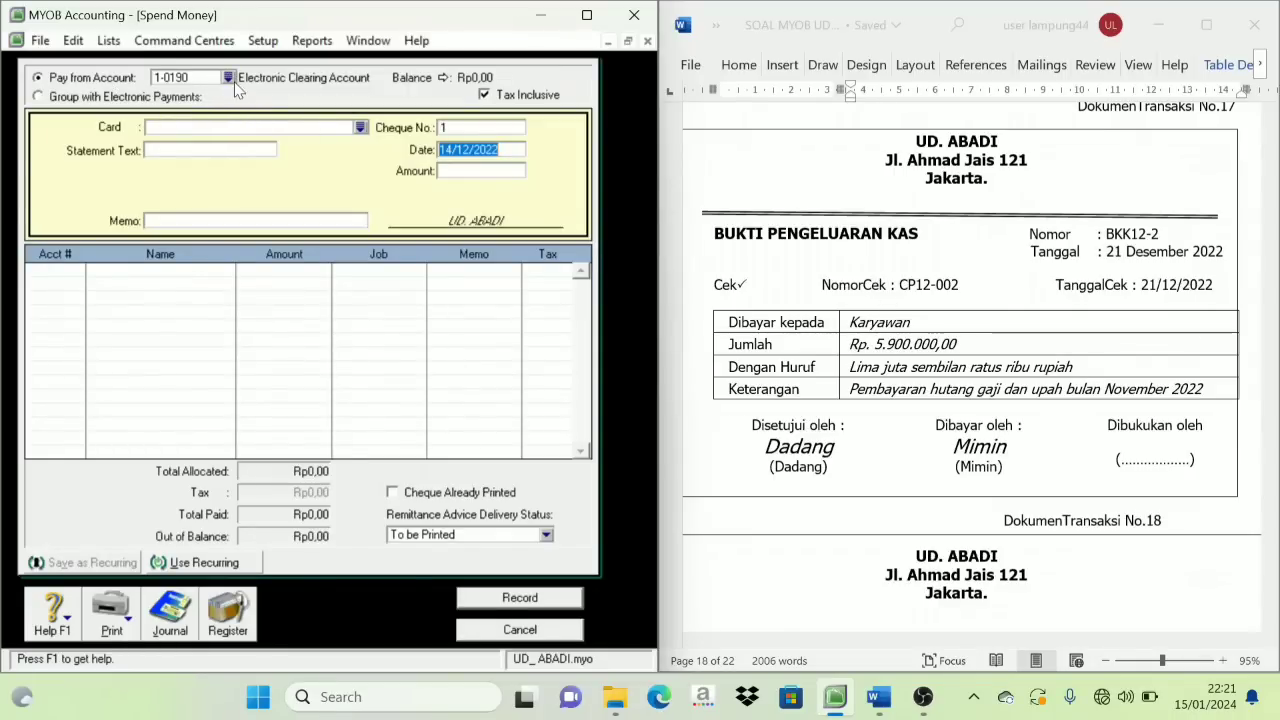
{"action": "left_click", "coordinate": [228, 78]}
{"action": "left_click", "coordinate": [245, 256]}
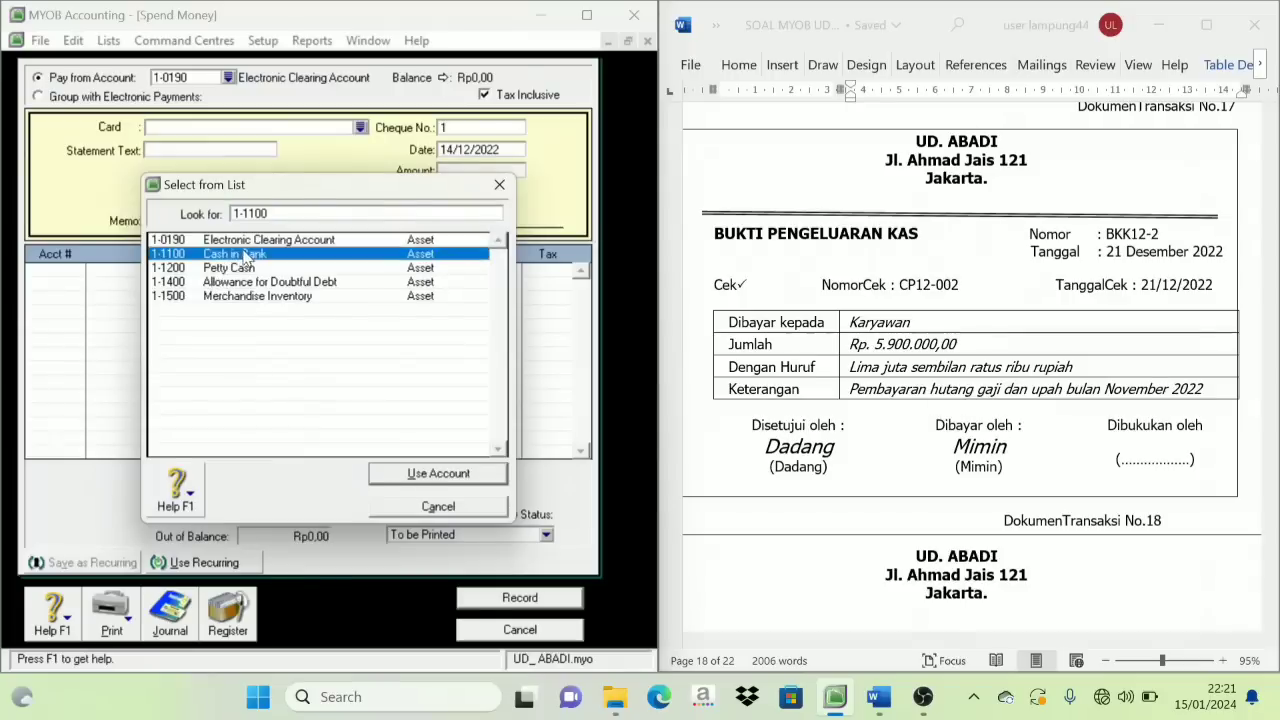
{"action": "left_click", "coordinate": [433, 473]}
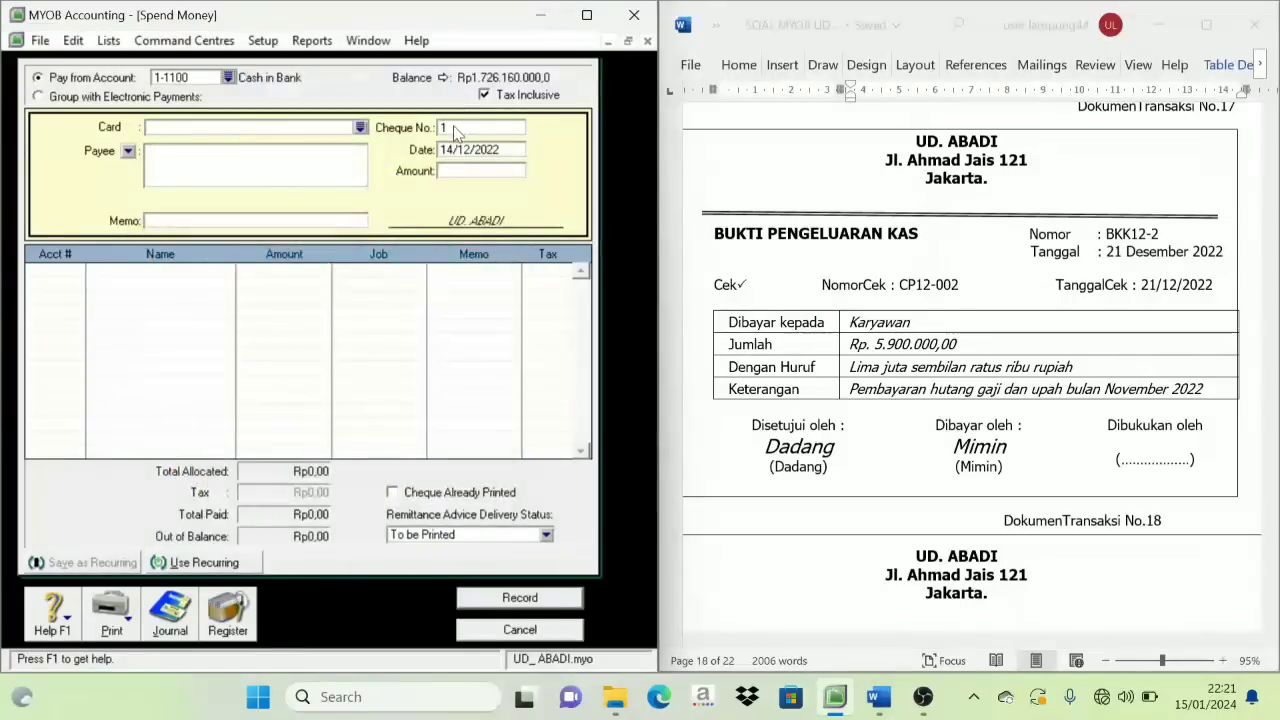
Give the payment the cheque number BKK12-2, the date 21/12/2022 and an amount of Rp5.900.000
{"action": "left_click", "coordinate": [455, 130]}
{"action": "type", "text": "B"}
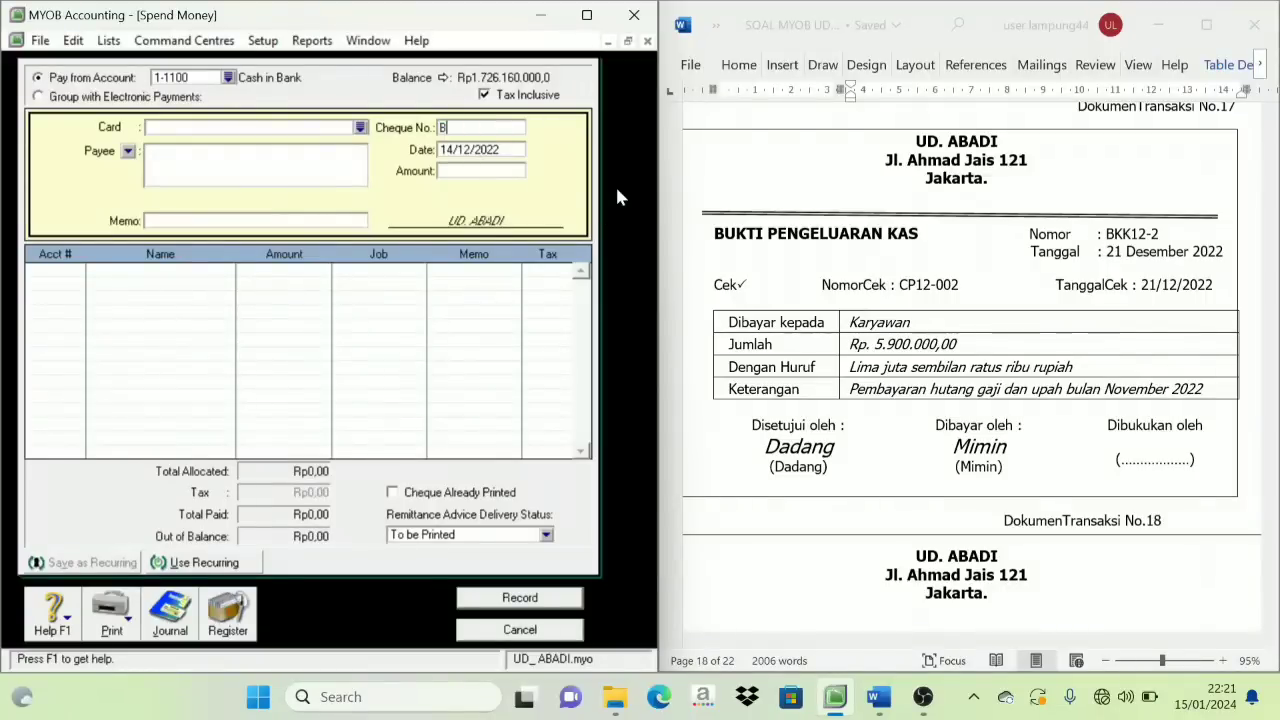
{"action": "type", "text": "KK12-2"}
{"action": "key", "text": "Tab"}
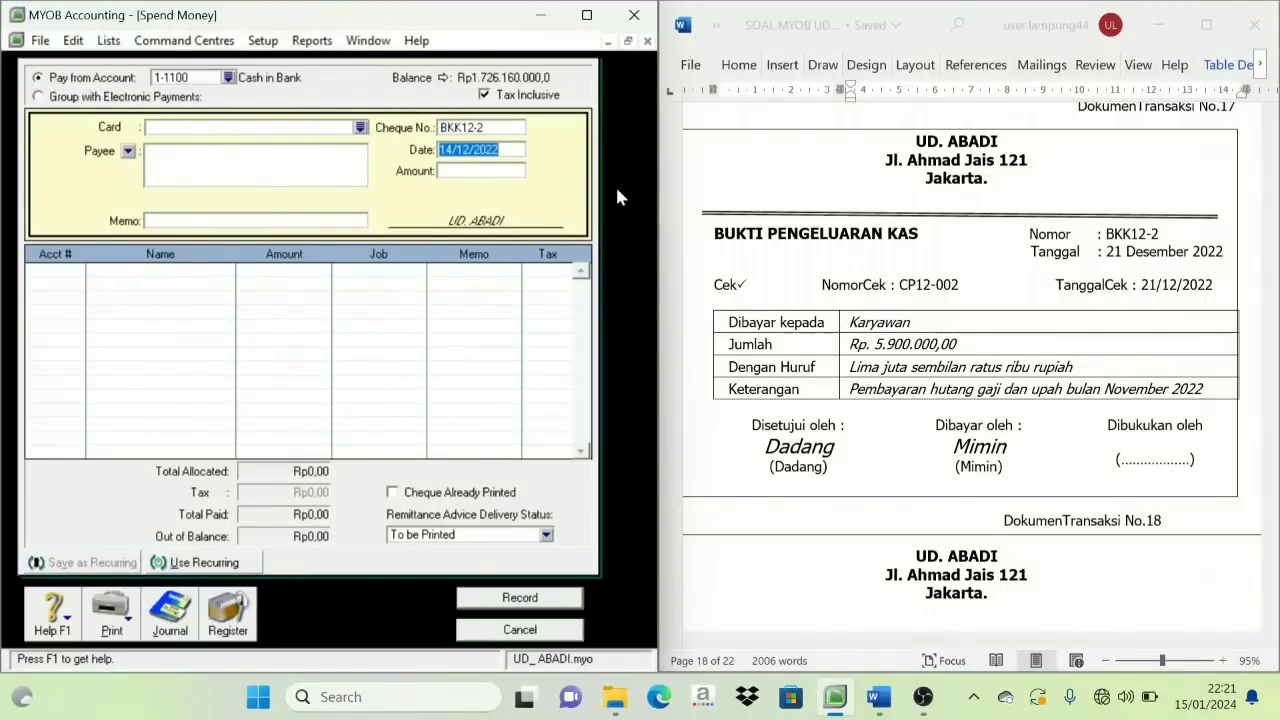
{"action": "type", "text": "21/12/"}
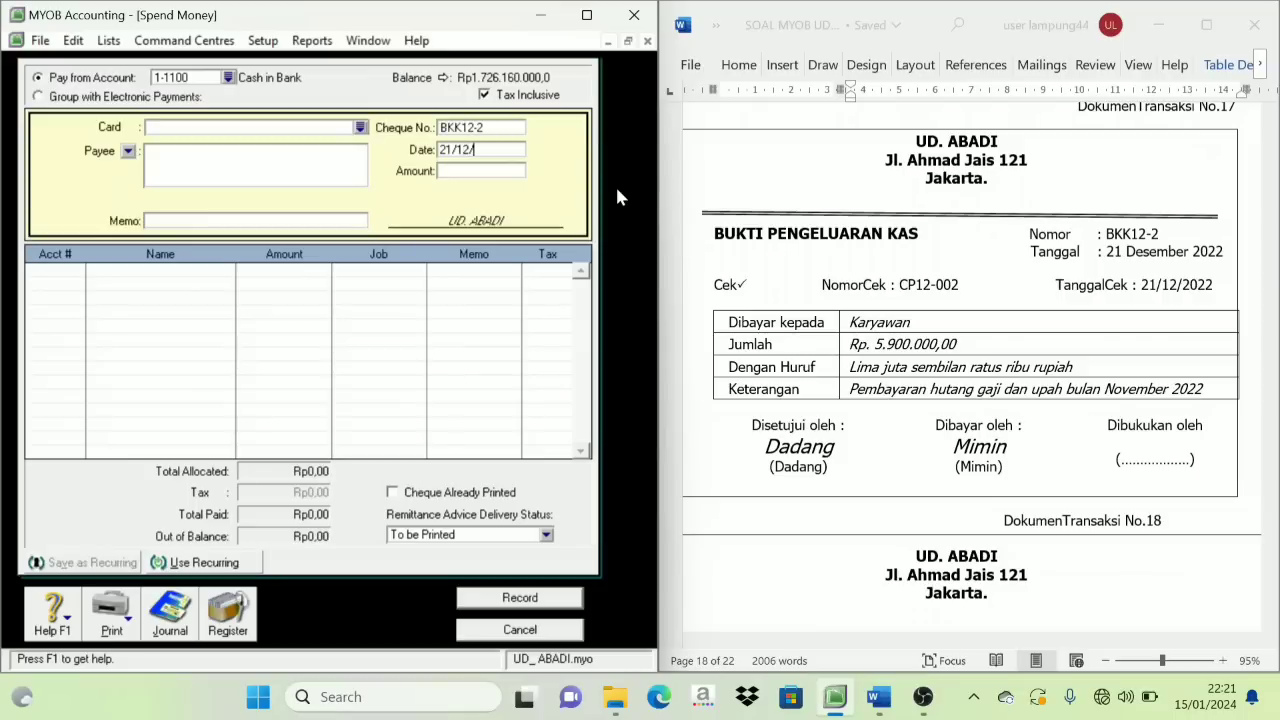
{"action": "type", "text": "2022"}
{"action": "key", "text": "Tab"}
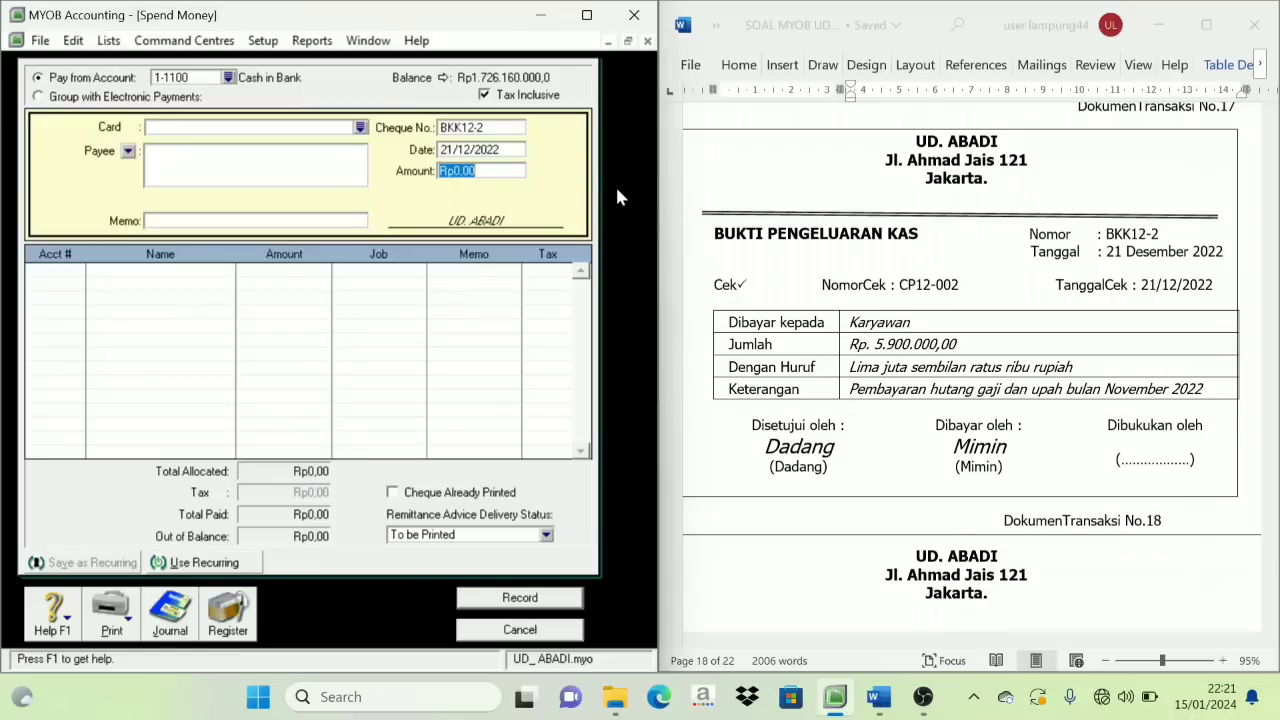
{"action": "type", "text": "5900000"}
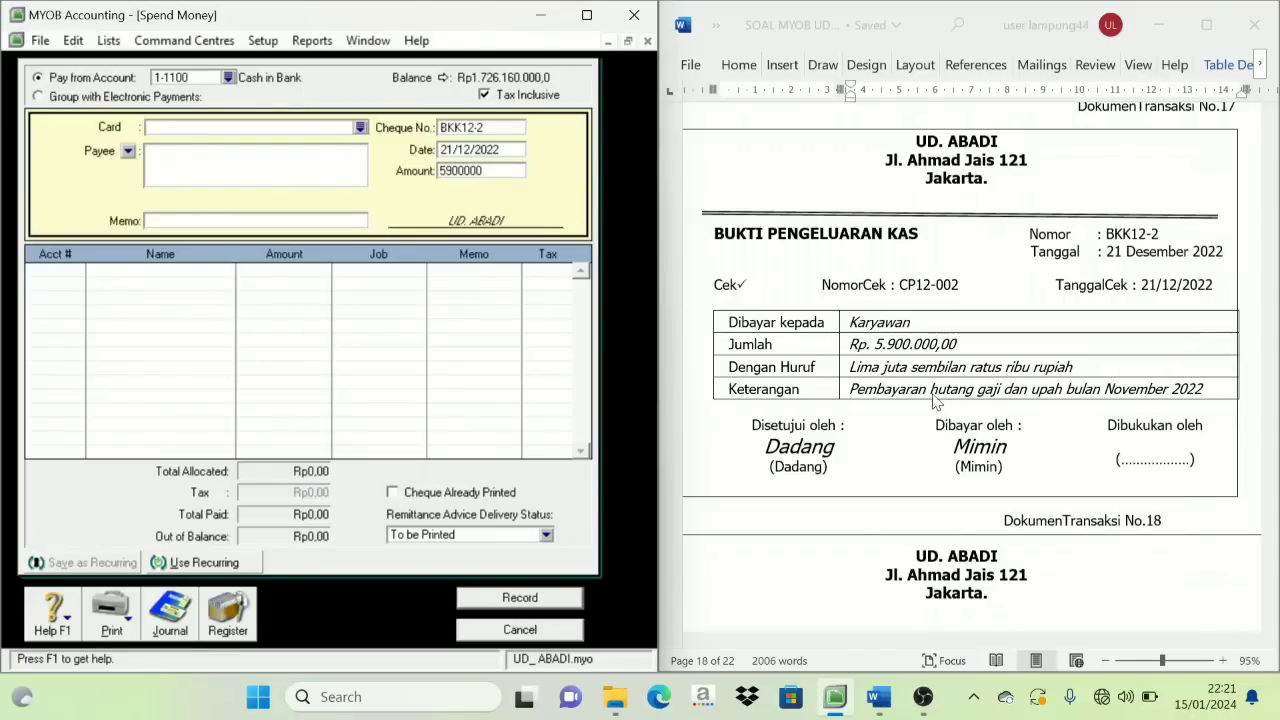
Copy the document's description "Pembayaran hutang gaji dan upah bulan November 2022" into the payment's memo
{"action": "left_click_drag", "start_coordinate": [848, 389], "coordinate": [1203, 390]}
{"action": "key", "text": "ctrl+c"}
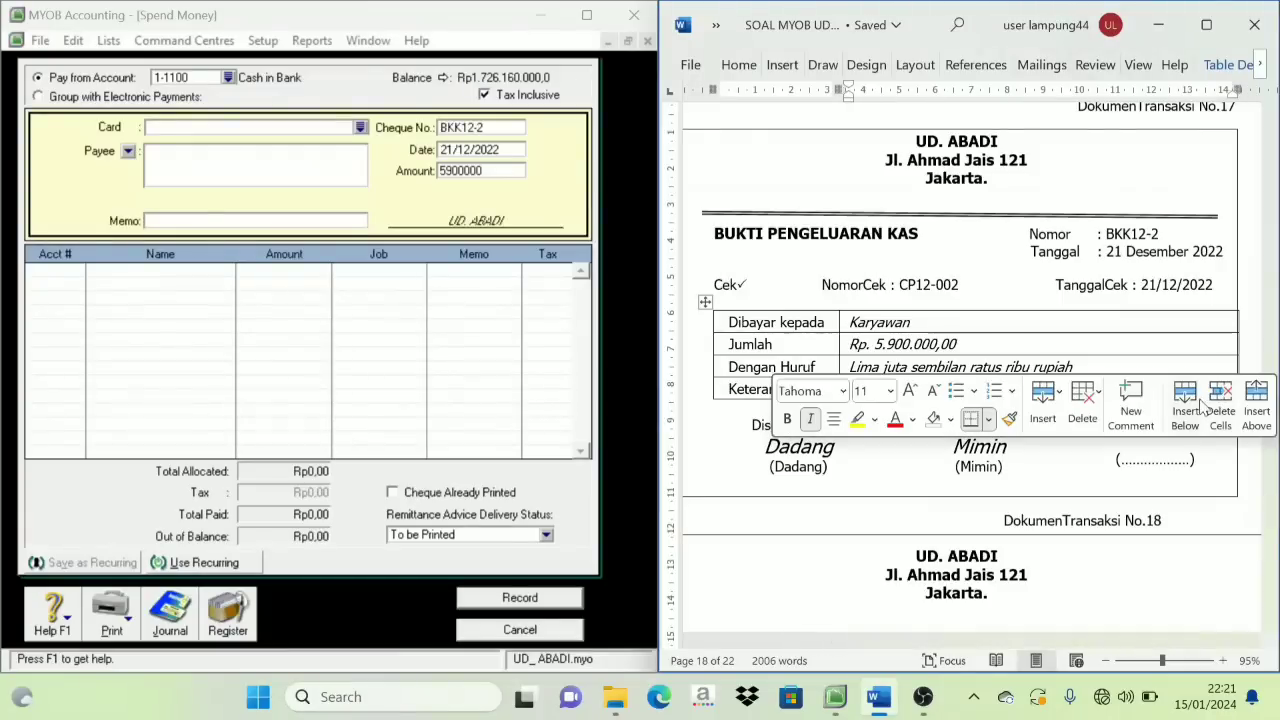
{"action": "left_click", "coordinate": [195, 222]}
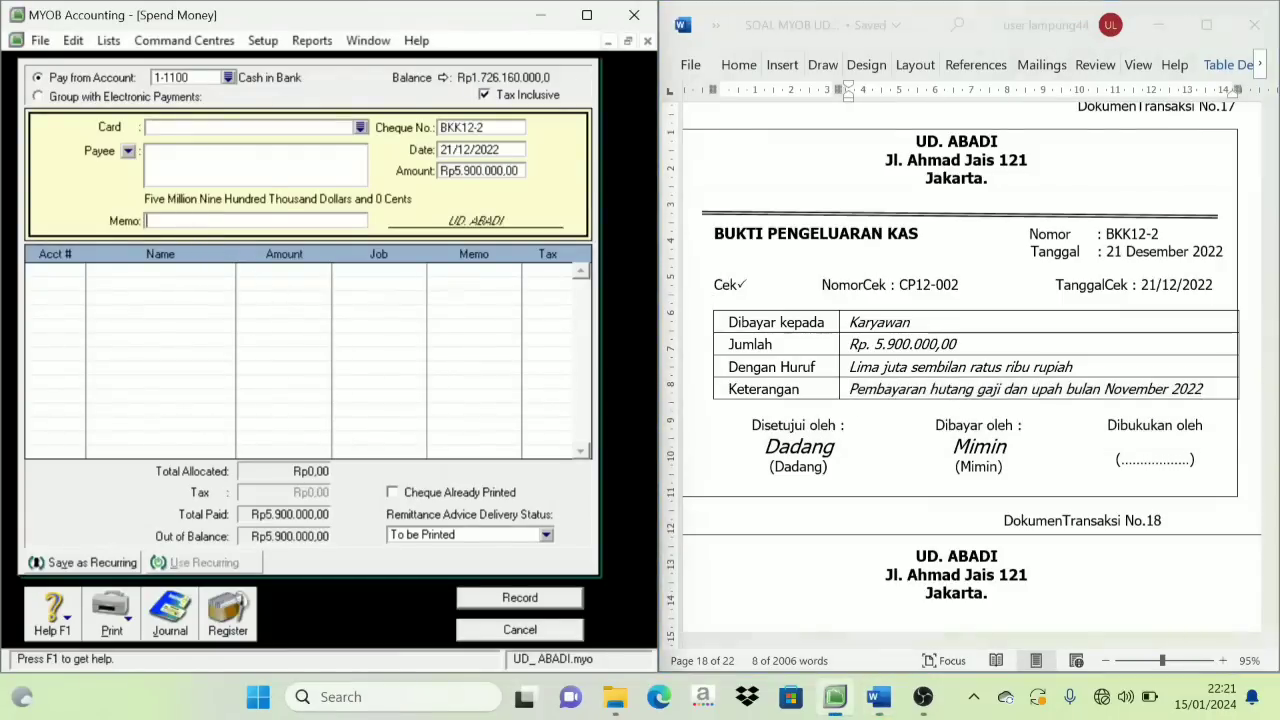
{"action": "key", "text": "ctrl+v"}
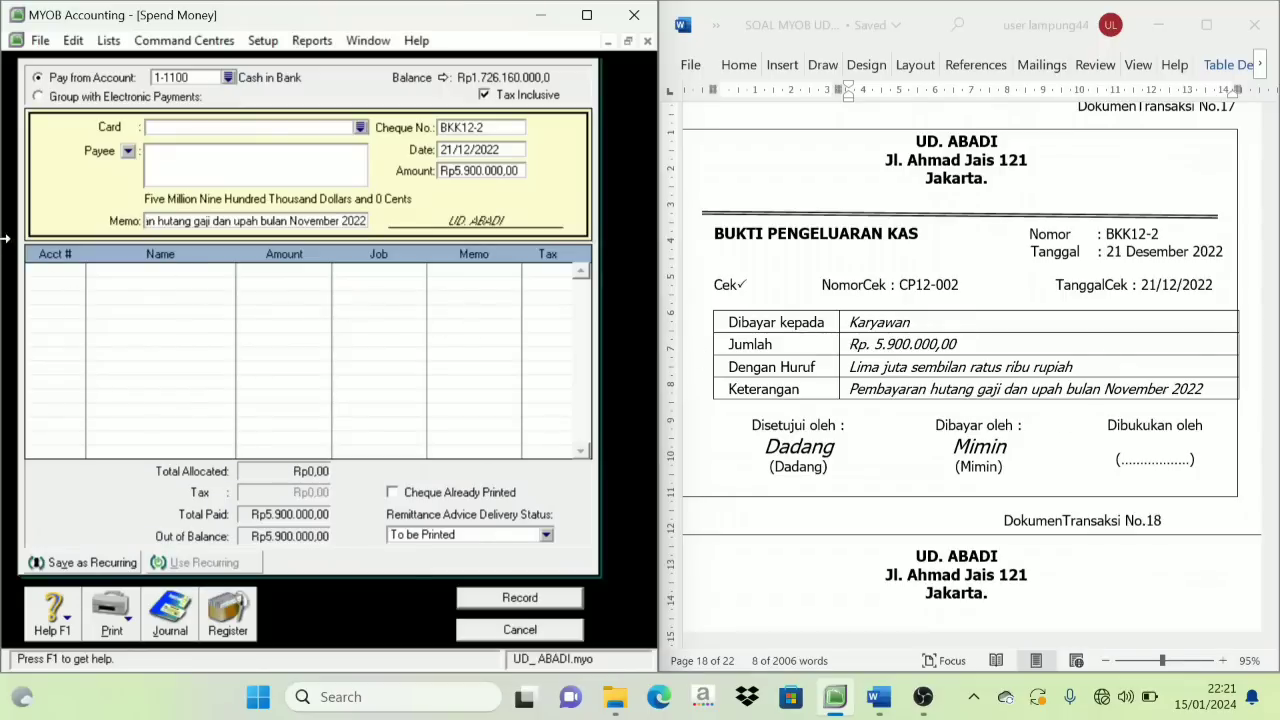
Allocate the full payment to account 2-1200 Expense Payable, record it and close the form
{"action": "left_click", "coordinate": [57, 271]}
{"action": "left_click", "coordinate": [79, 271]}
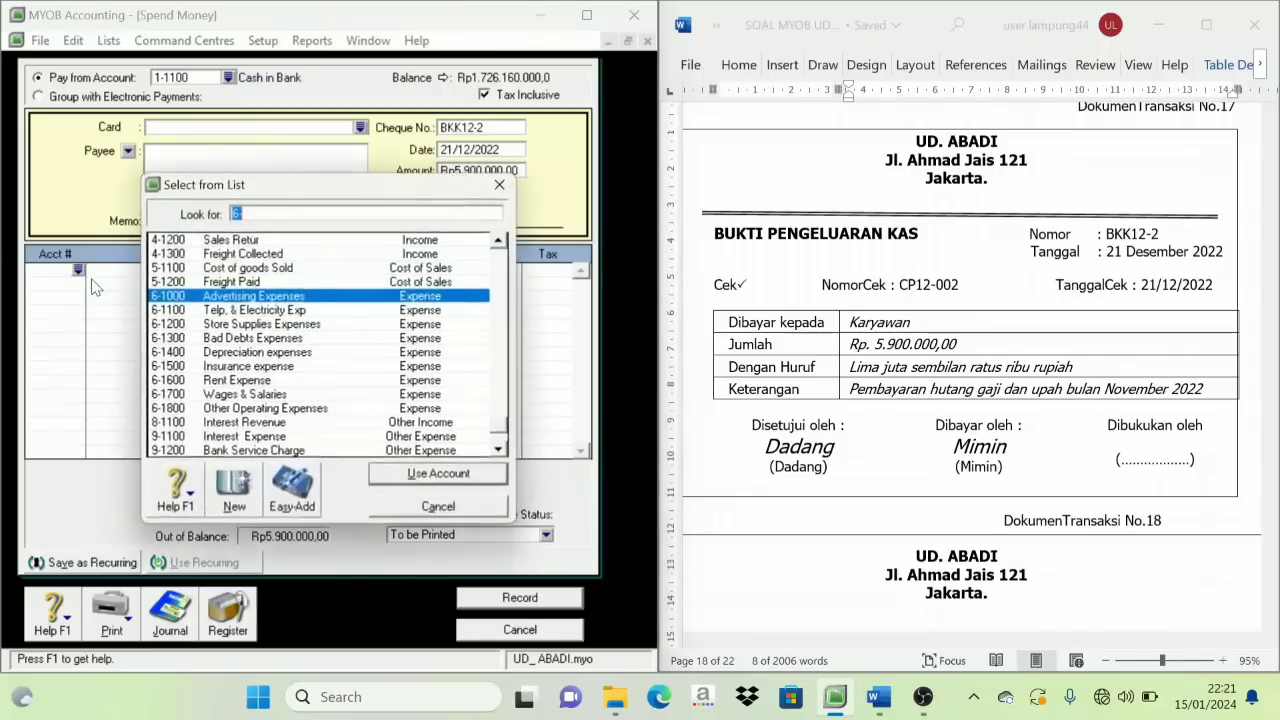
{"action": "scroll", "coordinate": [222, 312], "scroll_direction": "up", "scroll_amount": 3}
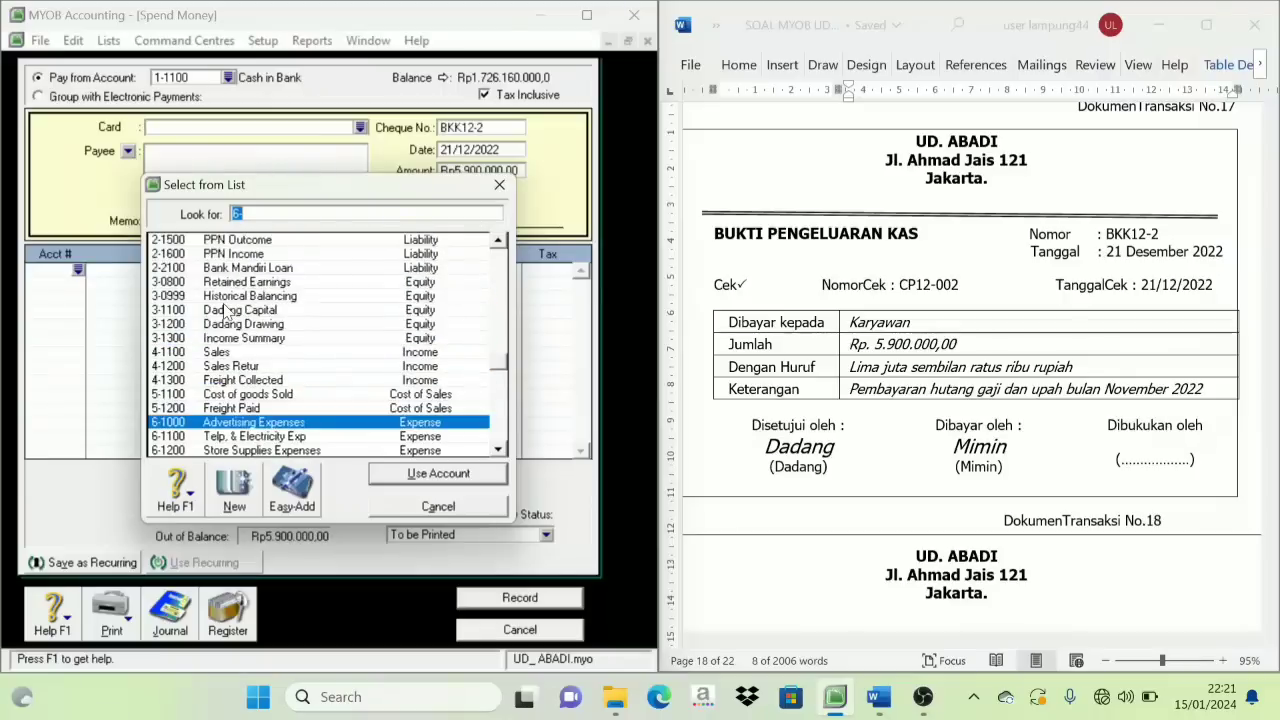
{"action": "scroll", "coordinate": [239, 286], "scroll_direction": "up", "scroll_amount": 1}
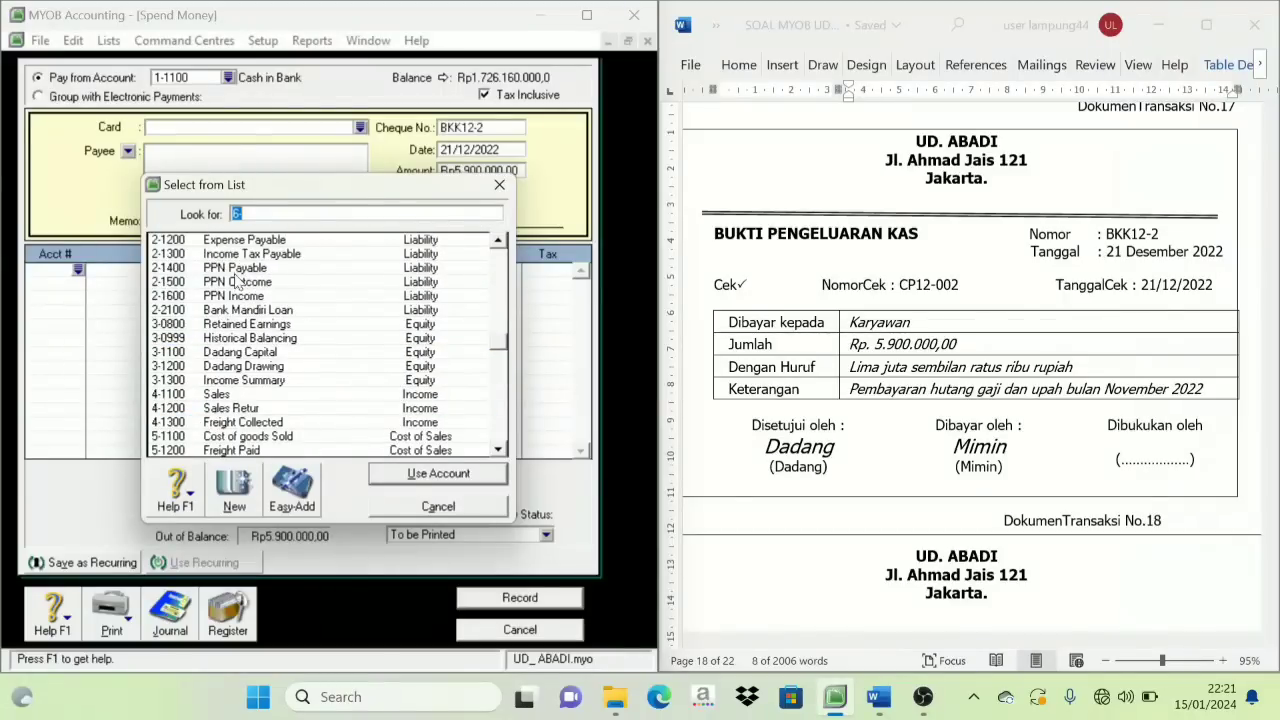
{"action": "scroll", "coordinate": [255, 277], "scroll_direction": "up", "scroll_amount": 1}
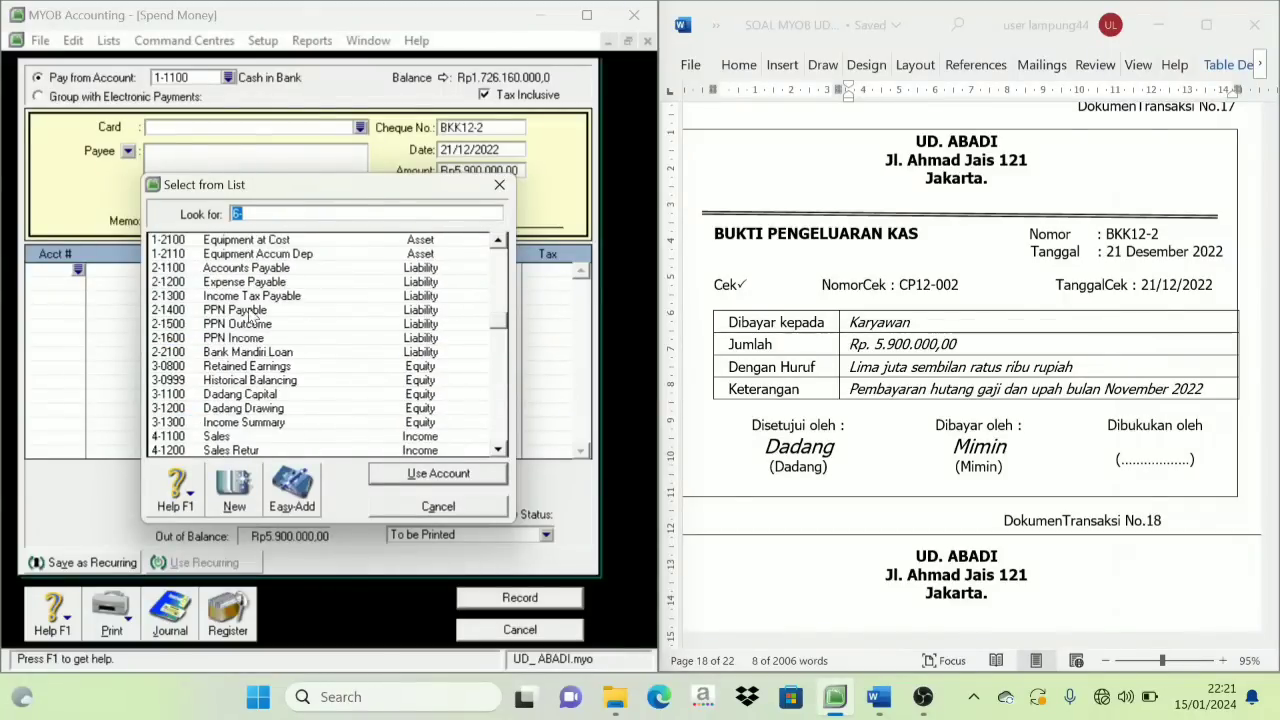
{"action": "left_click", "coordinate": [255, 284]}
{"action": "left_click", "coordinate": [405, 475]}
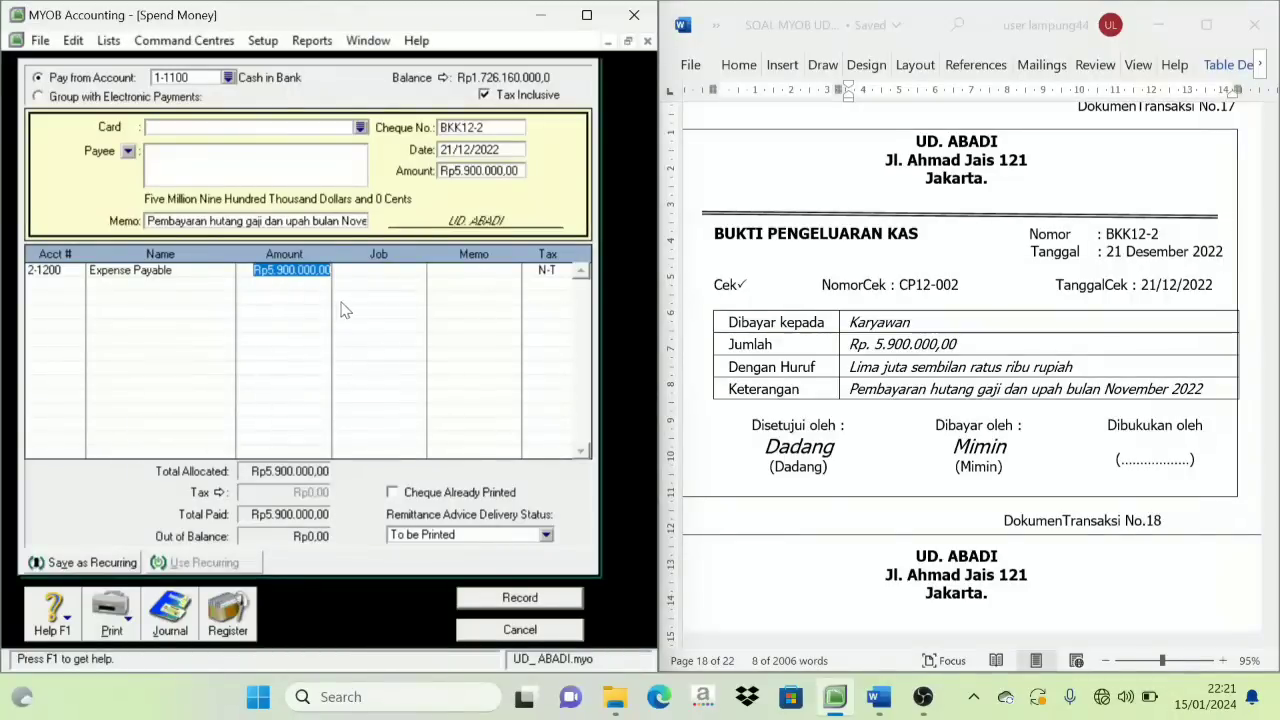
{"action": "left_click", "coordinate": [536, 597]}
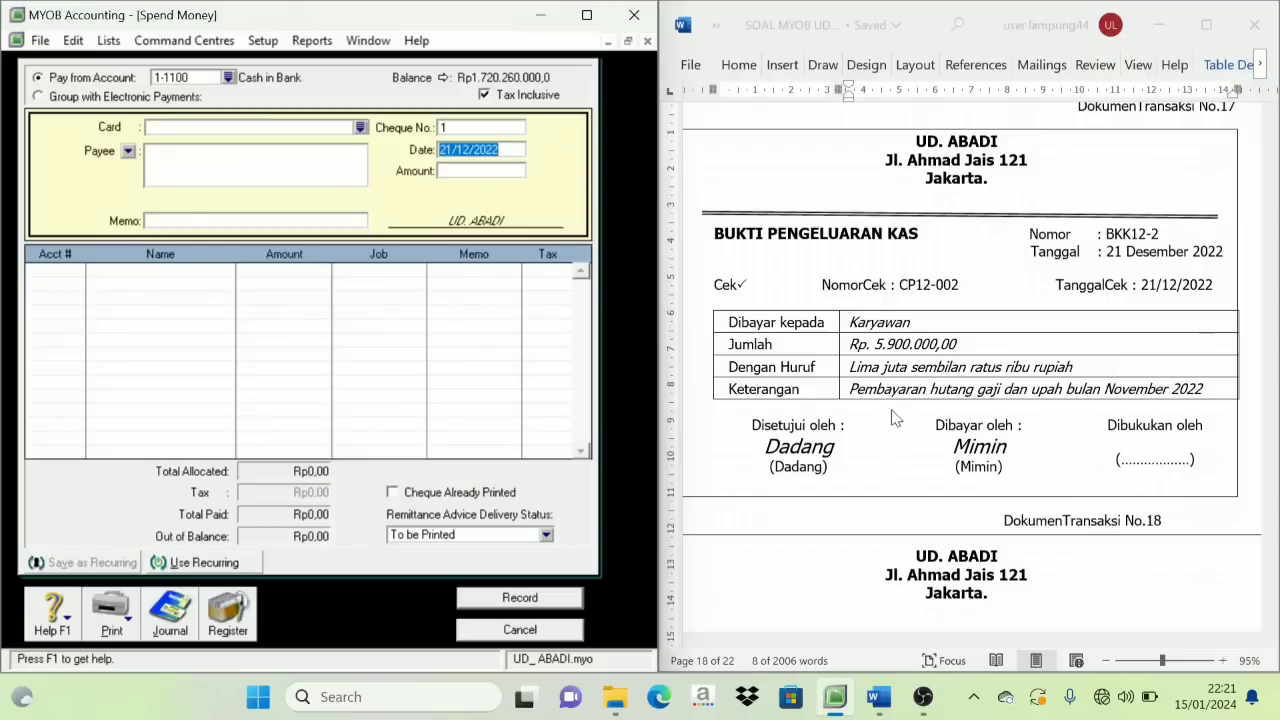
{"action": "left_click", "coordinate": [576, 631]}
Turn to transaction document No. 18 and start a Spend Money payment from account 1-1100 Cash in Bank
{"action": "scroll", "coordinate": [1137, 370], "scroll_direction": "down", "scroll_amount": 5}
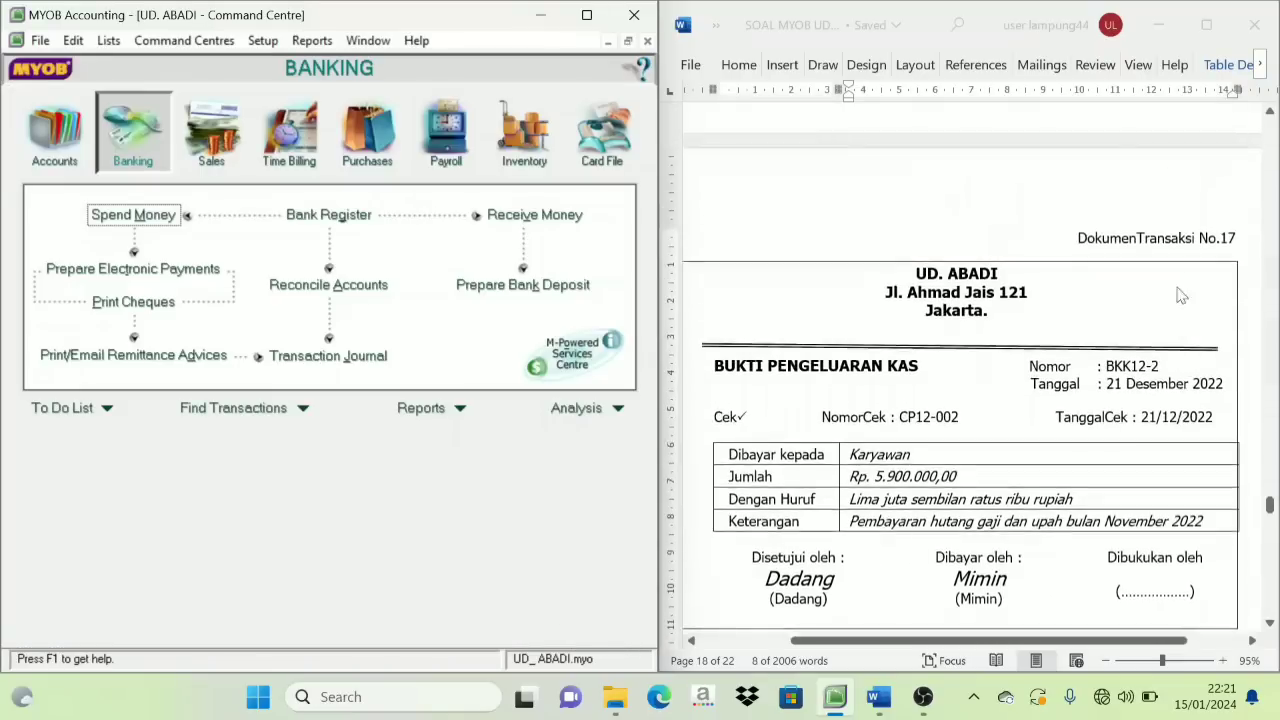
{"action": "scroll", "coordinate": [1137, 370], "scroll_direction": "down", "scroll_amount": 5}
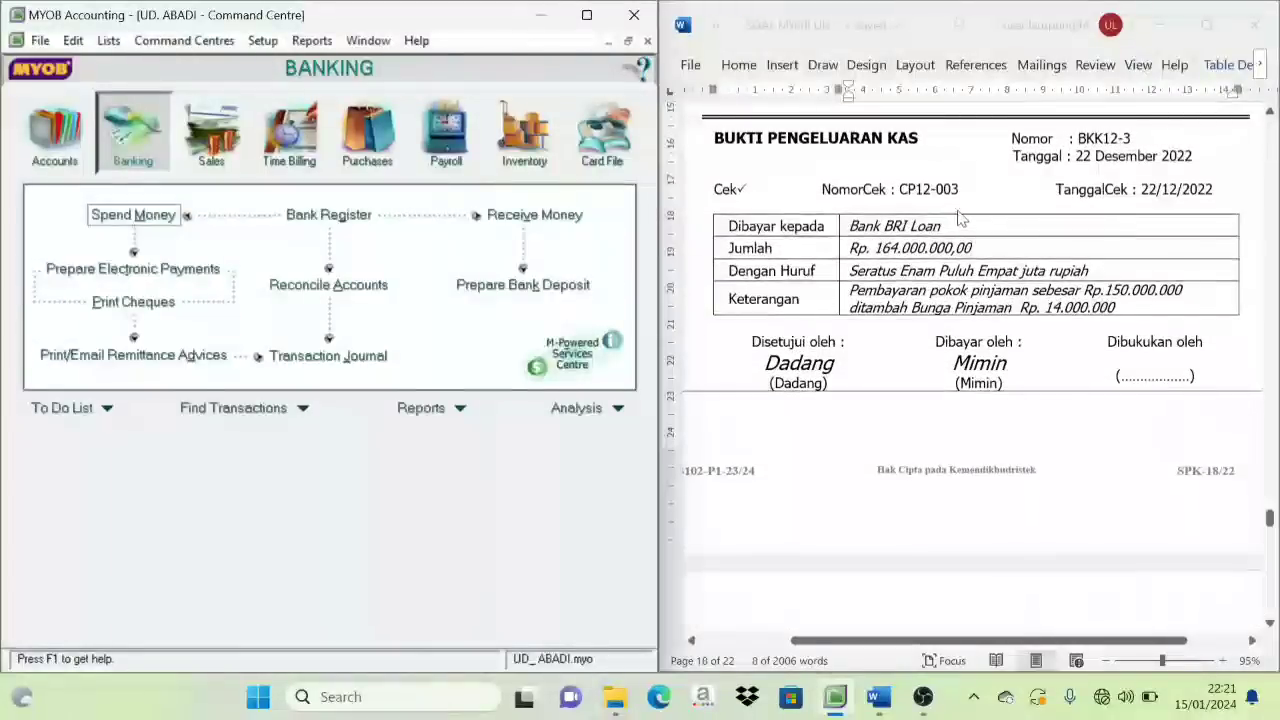
{"action": "scroll", "coordinate": [950, 228], "scroll_direction": "up", "scroll_amount": 1}
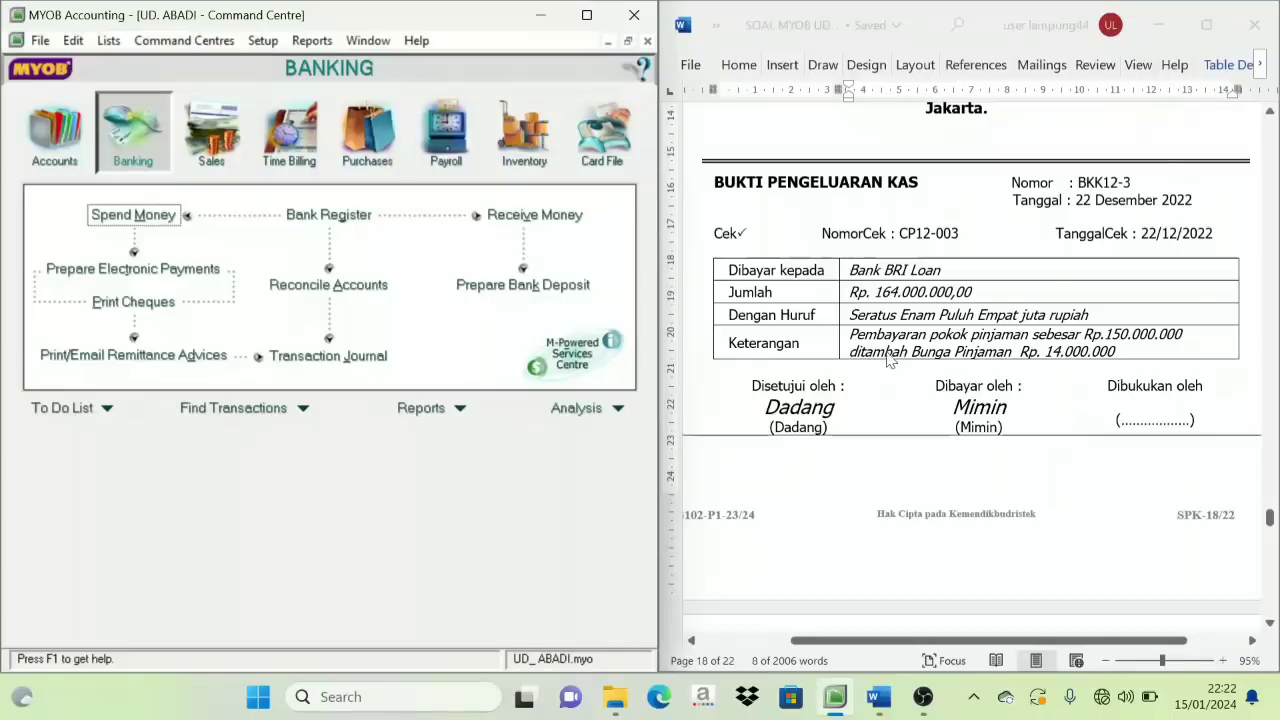
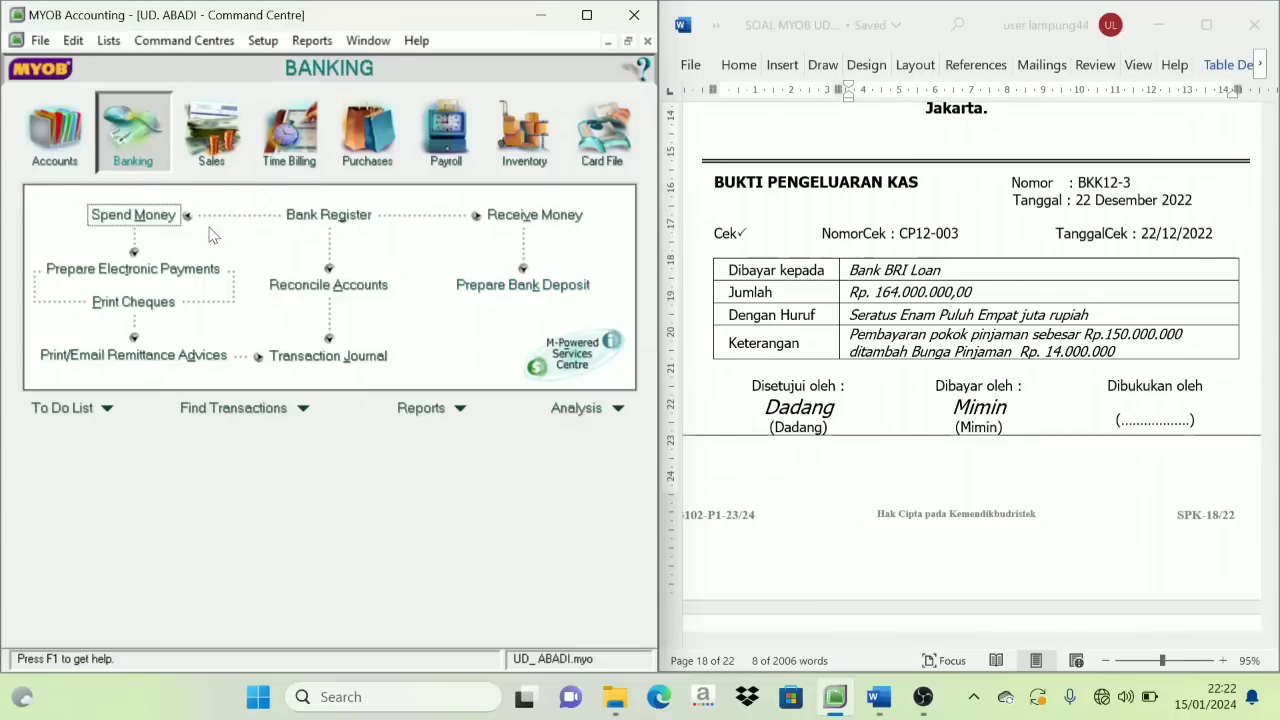
{"action": "left_click", "coordinate": [133, 215]}
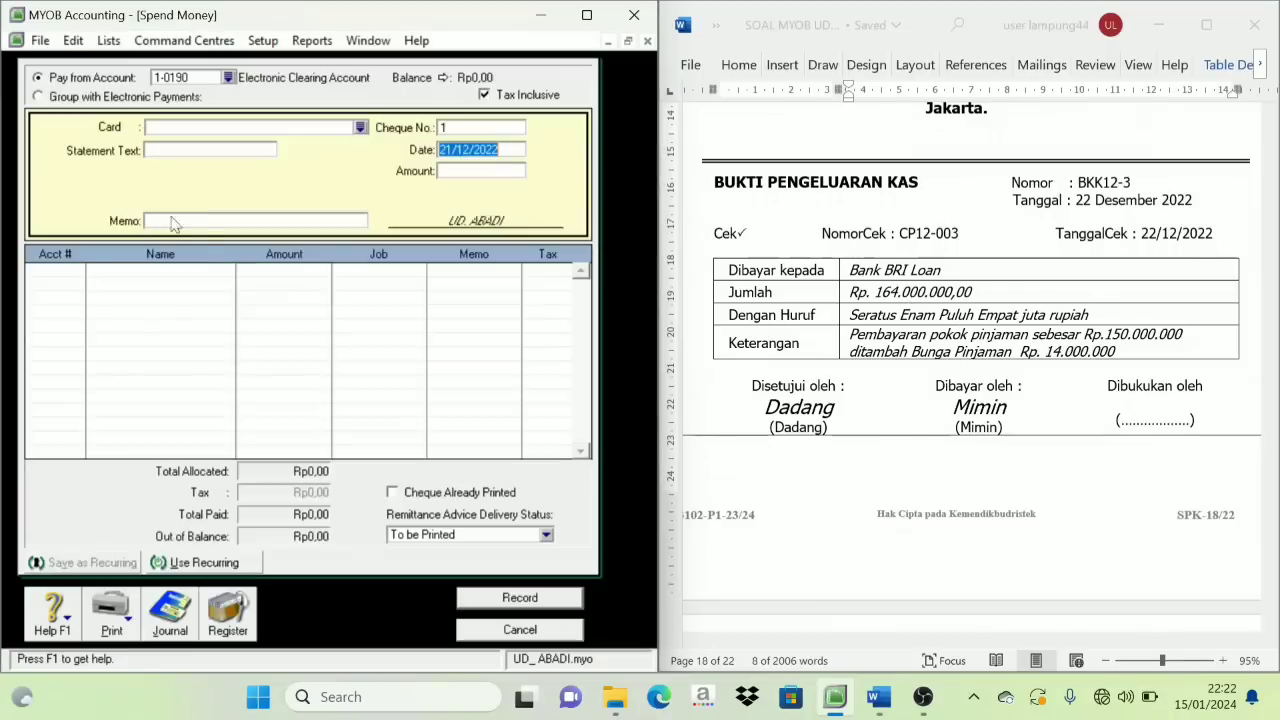
{"action": "left_click", "coordinate": [228, 78]}
{"action": "left_click", "coordinate": [228, 254]}
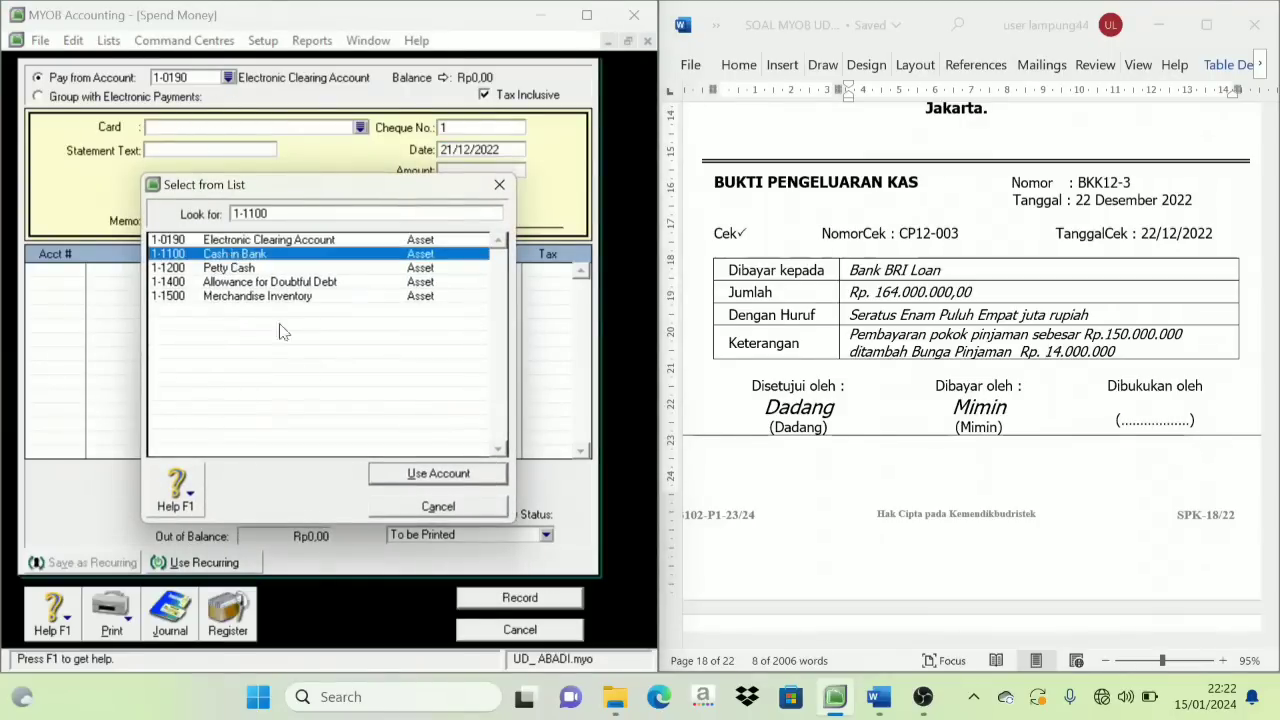
{"action": "left_click", "coordinate": [437, 474]}
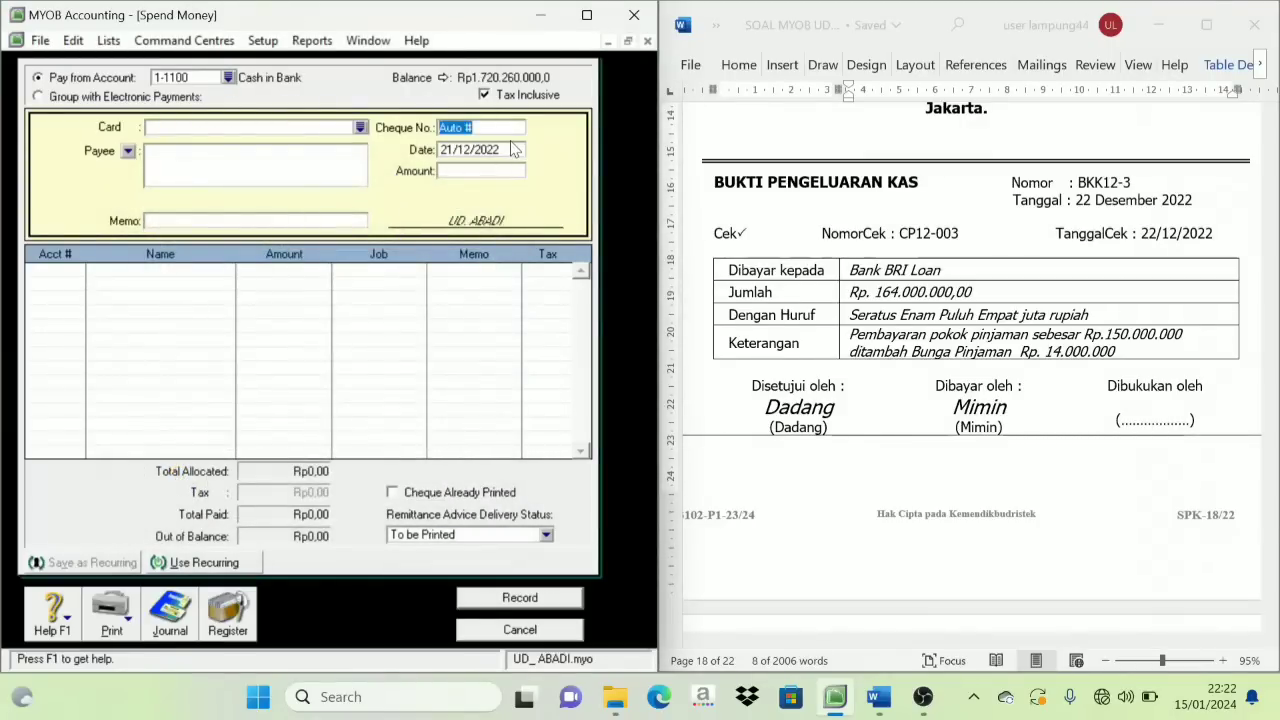
Give the payment the cheque number BKK12-3, the date 22/12/2022 and an amount of Rp164.000.000
{"action": "type", "text": "BKK12-3"}
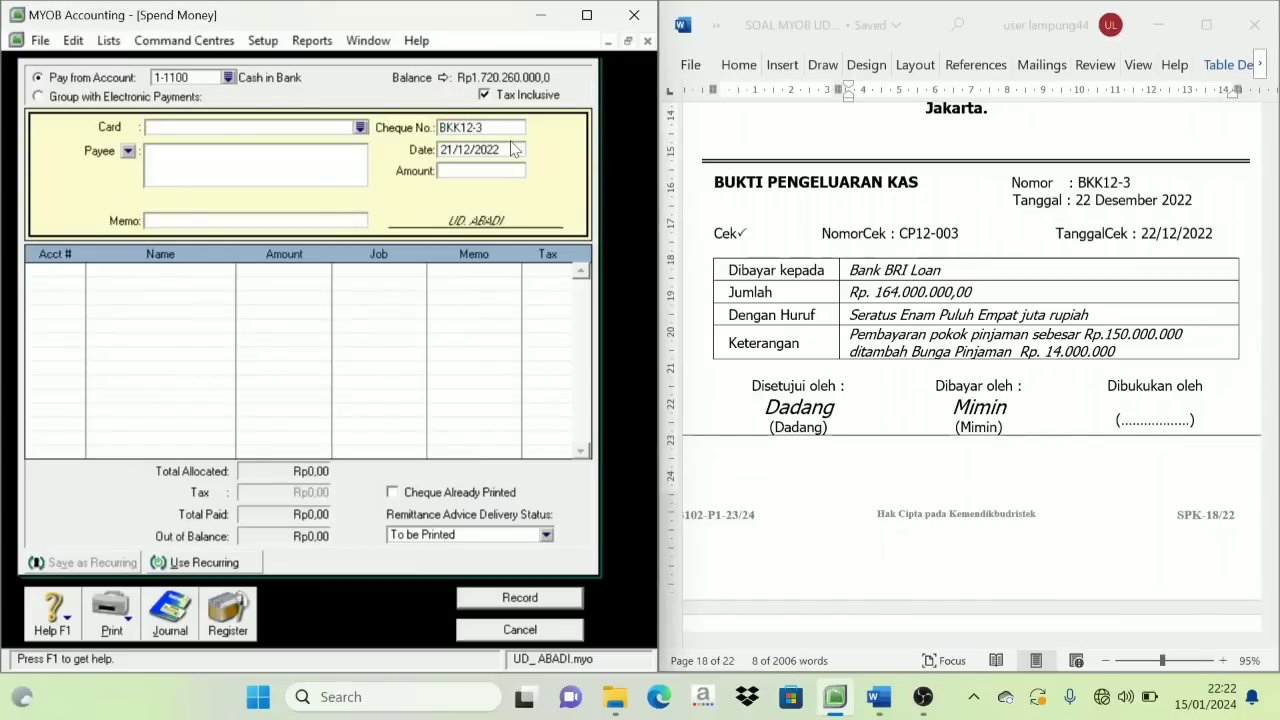
{"action": "left_click", "coordinate": [513, 148]}
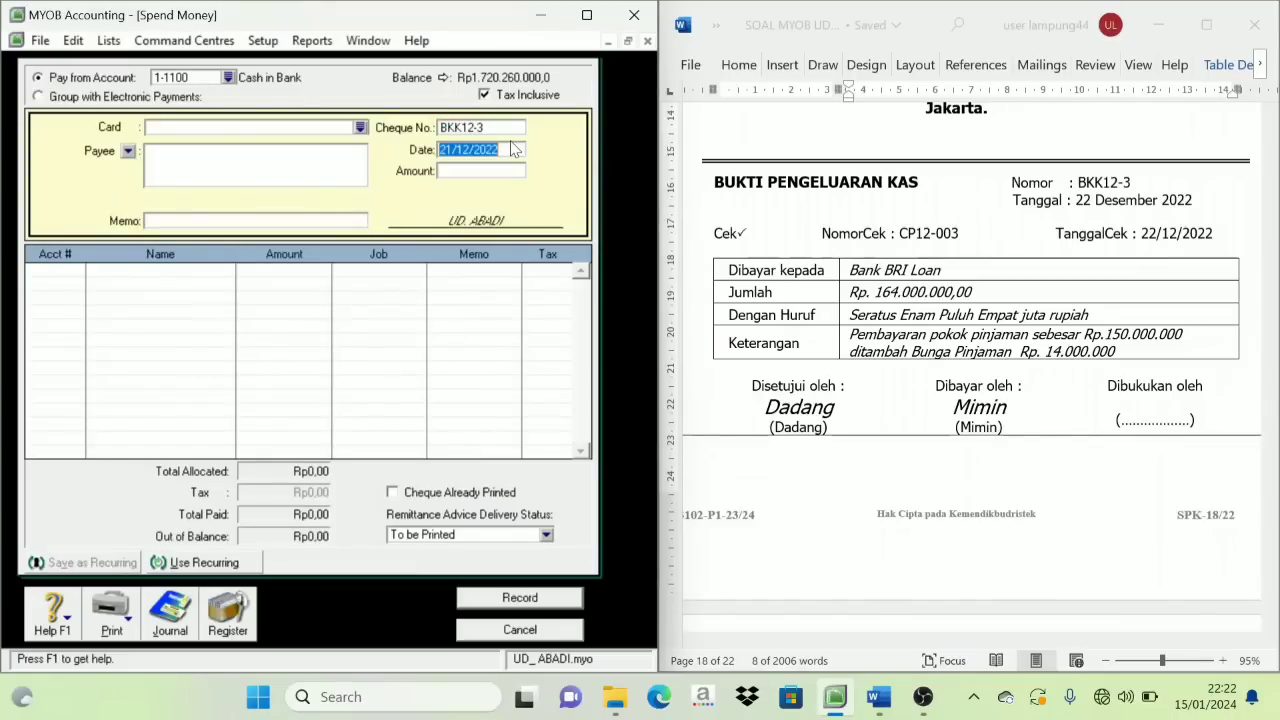
{"action": "type", "text": "2"}
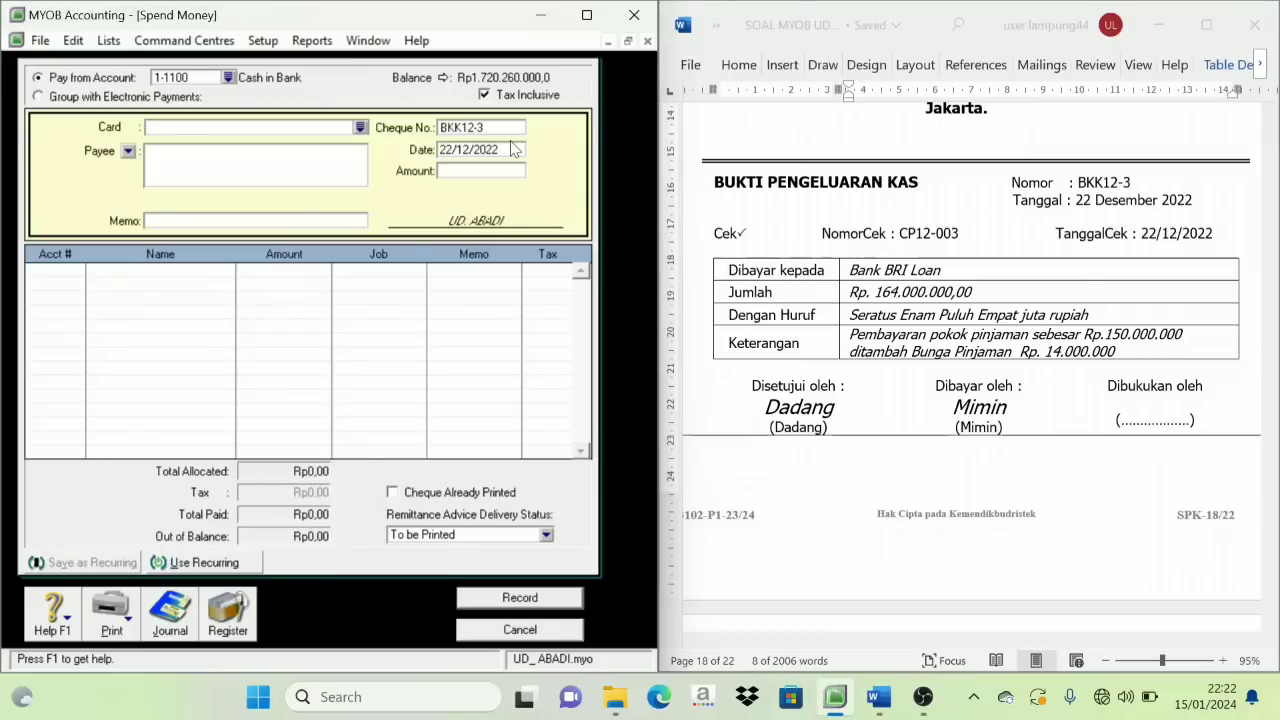
{"action": "key", "text": "Tab"}
{"action": "type", "text": "1"}
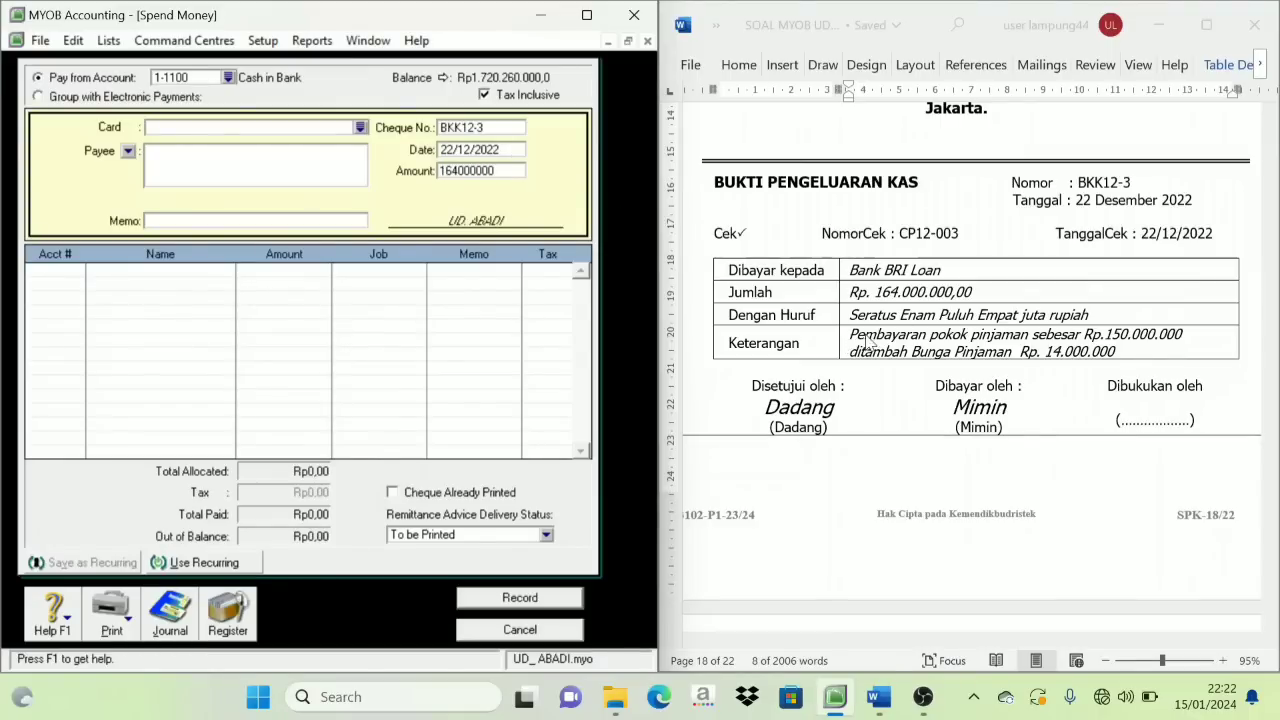
Enter "Pembayaran angsuran bank" as the payment's memo
{"action": "left_click", "coordinate": [193, 222]}
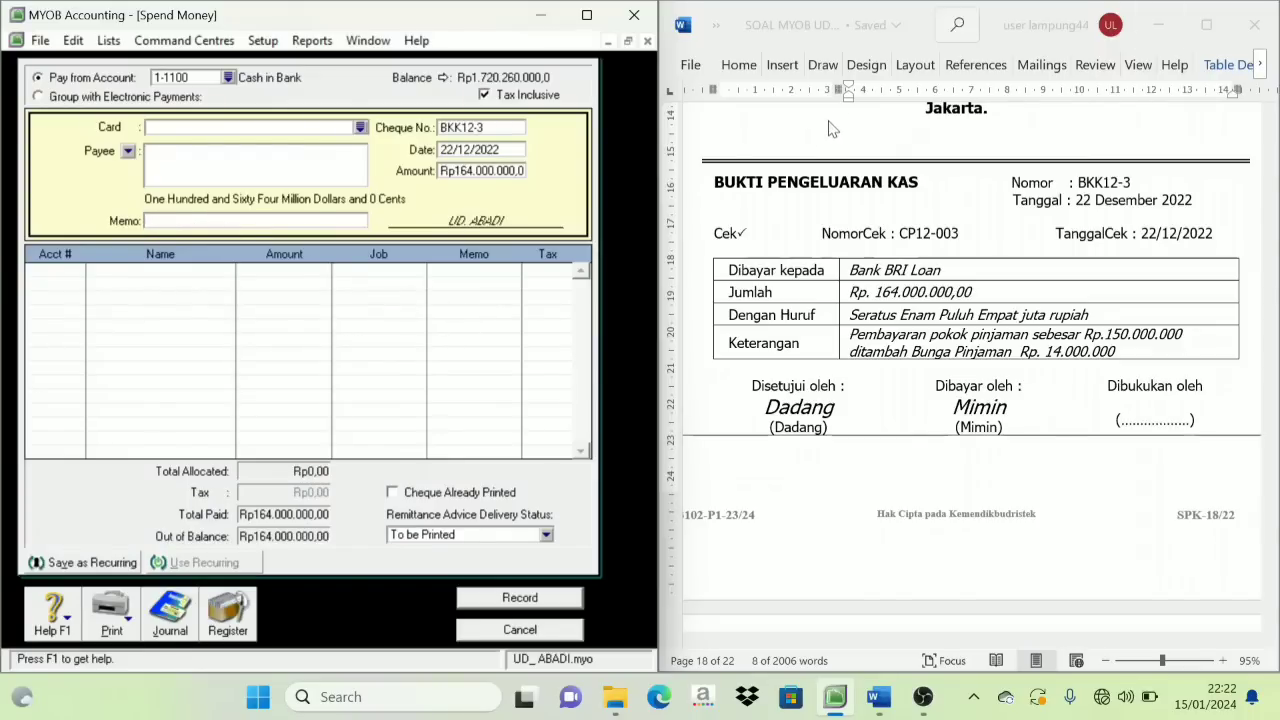
{"action": "left_click", "coordinate": [851, 345]}
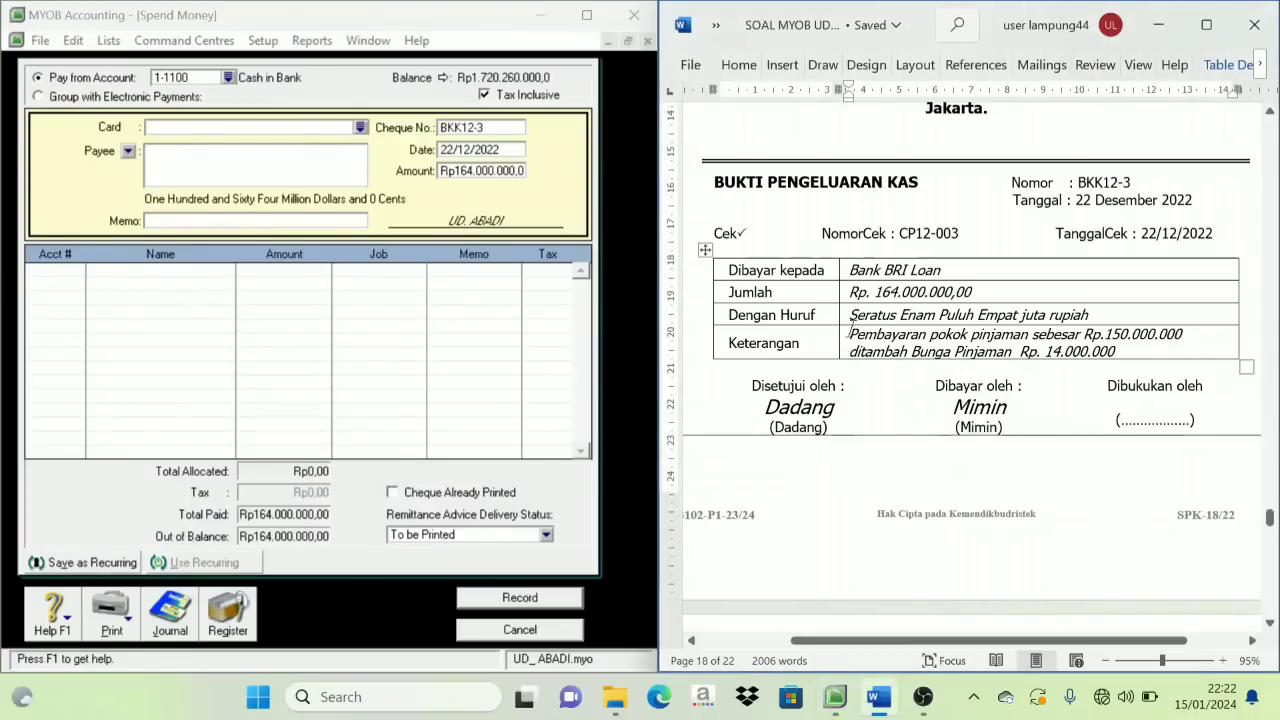
{"action": "left_click_drag", "start_coordinate": [849, 334], "coordinate": [936, 335]}
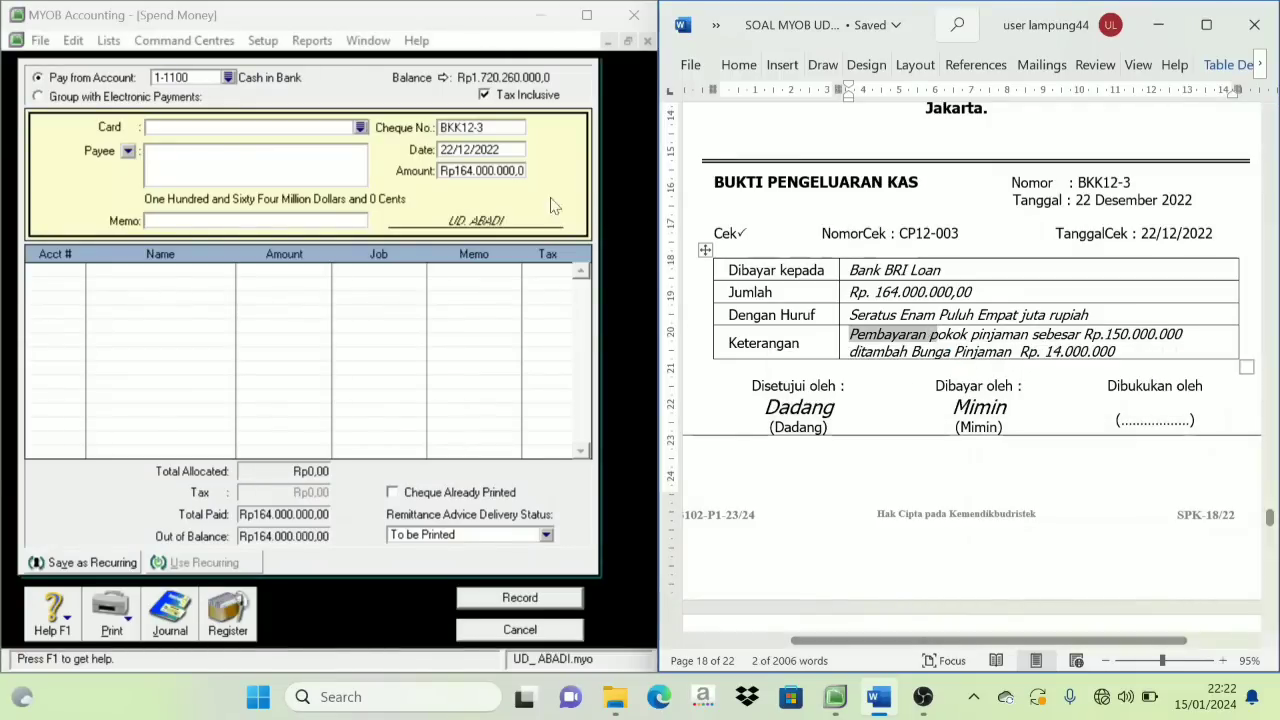
{"action": "left_click", "coordinate": [183, 221]}
{"action": "type", "text": "Pembayaran p"}
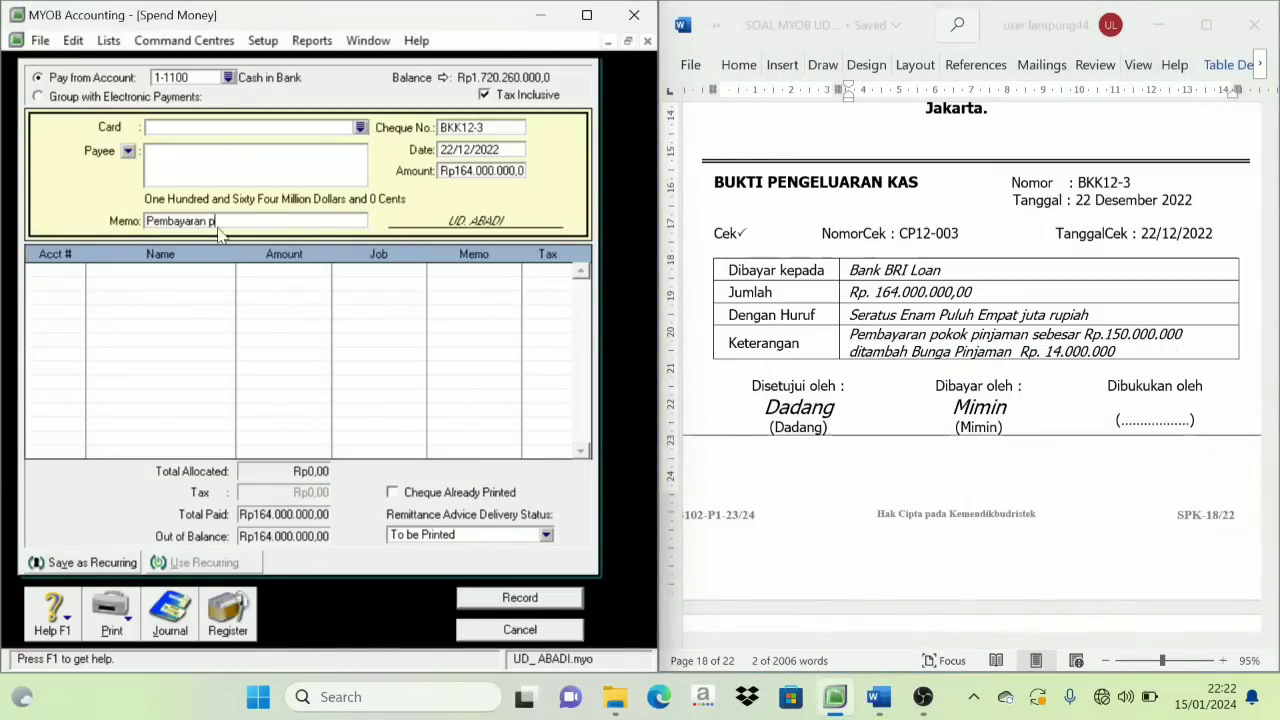
{"action": "key", "text": "BackSpace"}
{"action": "type", "text": "a"}
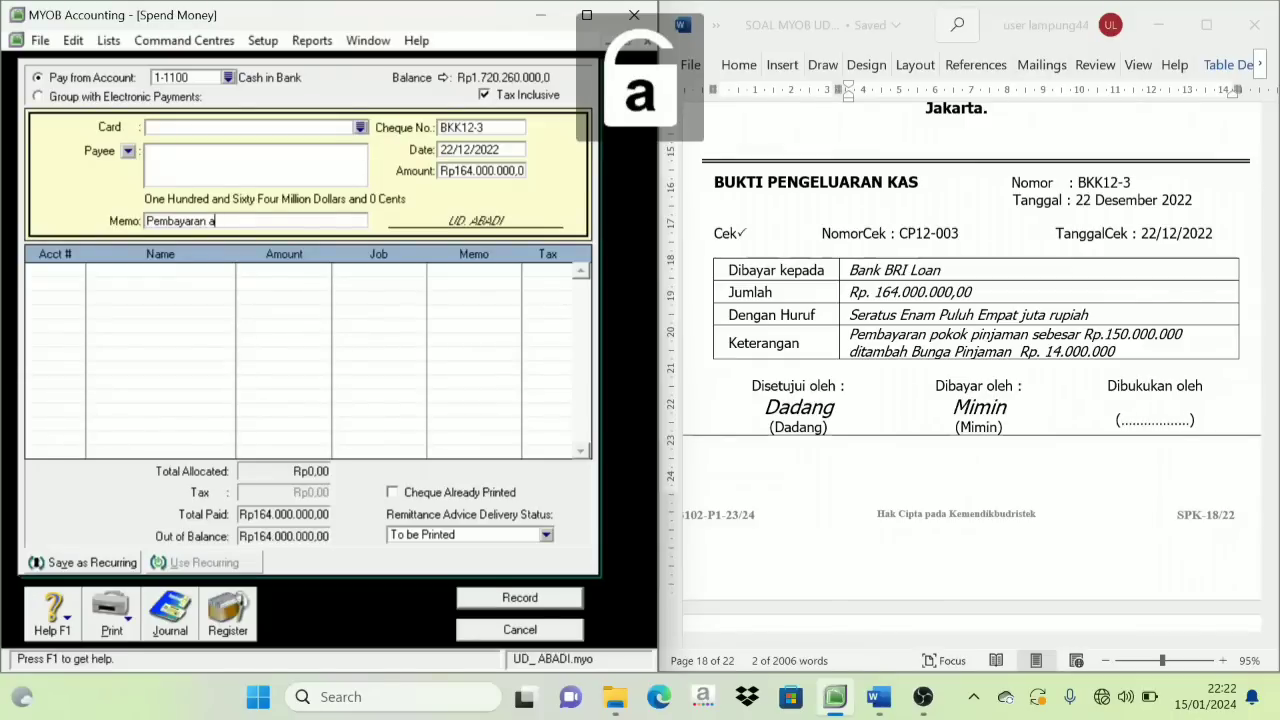
{"action": "type", "text": "ngsuran "}
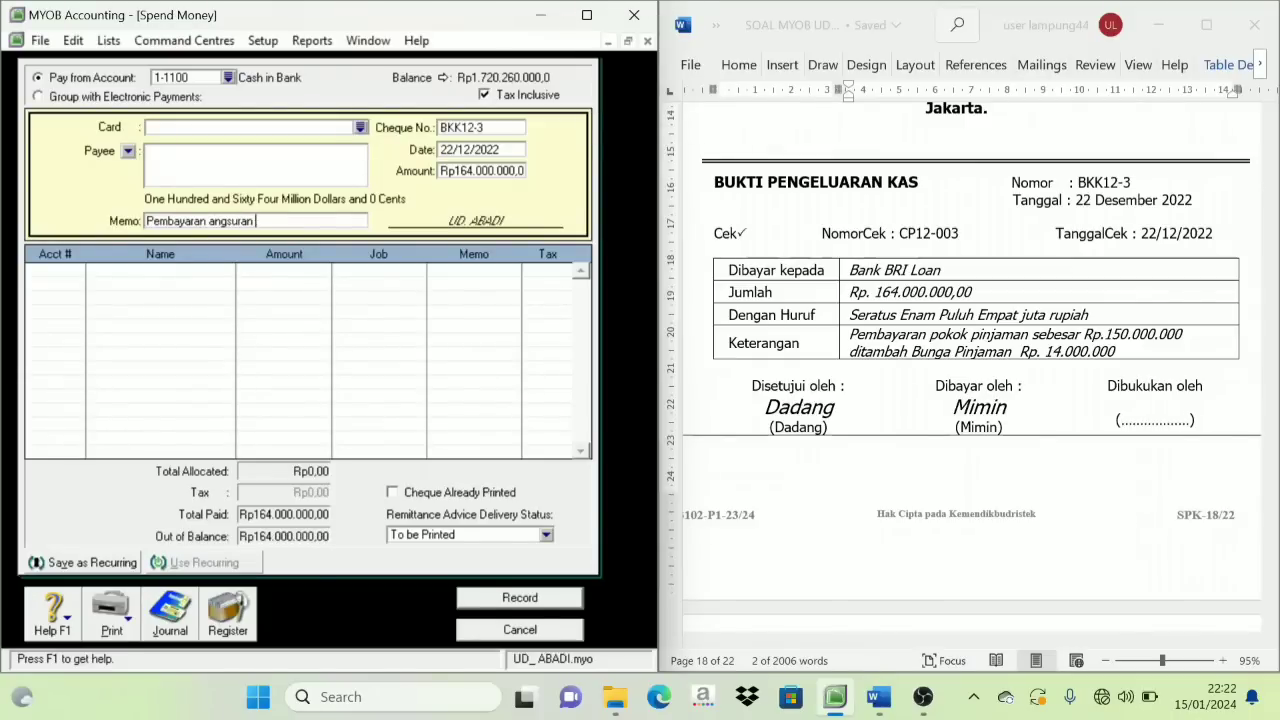
{"action": "type", "text": "bank"}
Allocate Rp150.000.000 of the payment to account 2-2100 Bank Mandiri Loan for the loan principal
{"action": "left_click", "coordinate": [64, 271]}
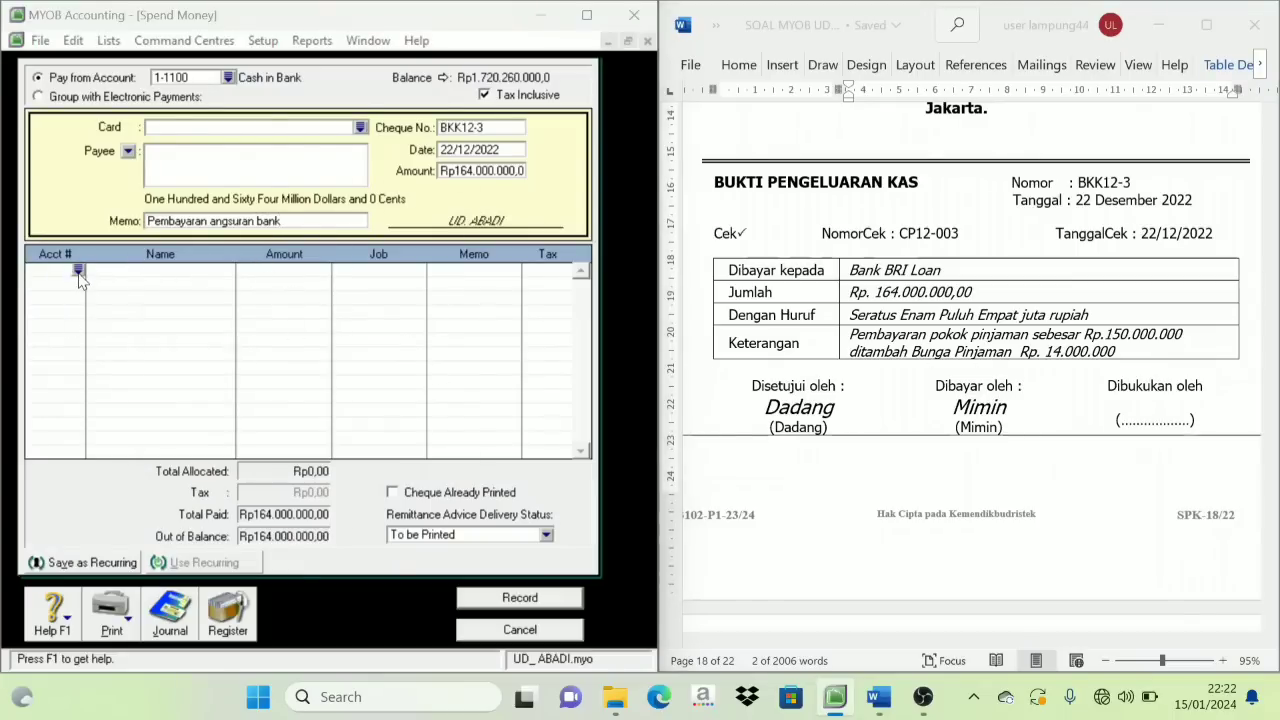
{"action": "type", "text": "6"}
{"action": "scroll", "coordinate": [215, 288], "scroll_direction": "up", "scroll_amount": 2}
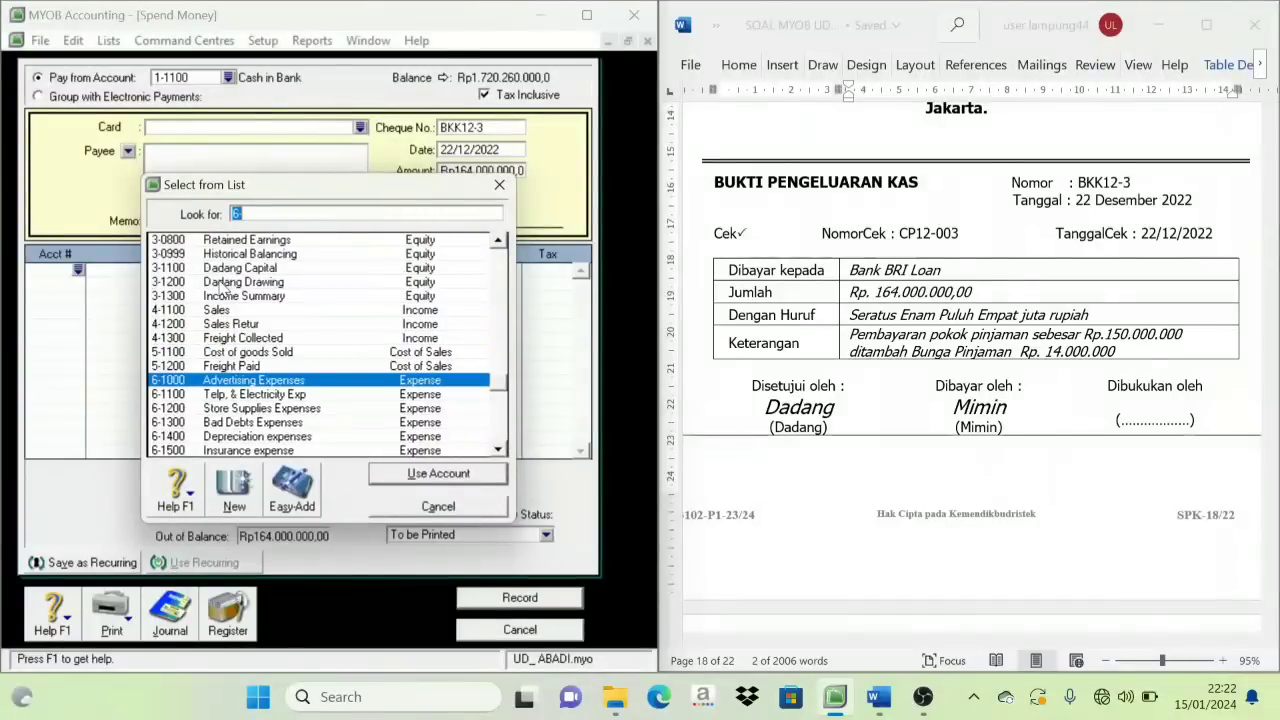
{"action": "scroll", "coordinate": [215, 276], "scroll_direction": "up", "scroll_amount": 1}
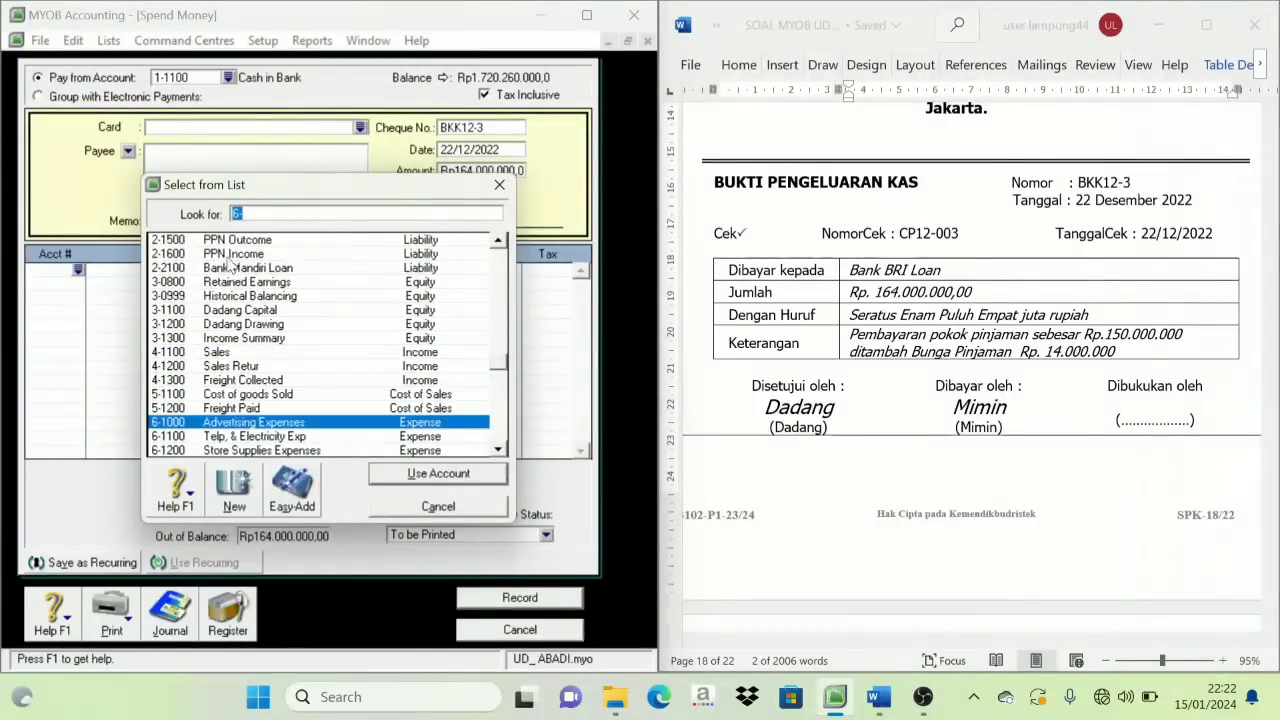
{"action": "left_click", "coordinate": [240, 268]}
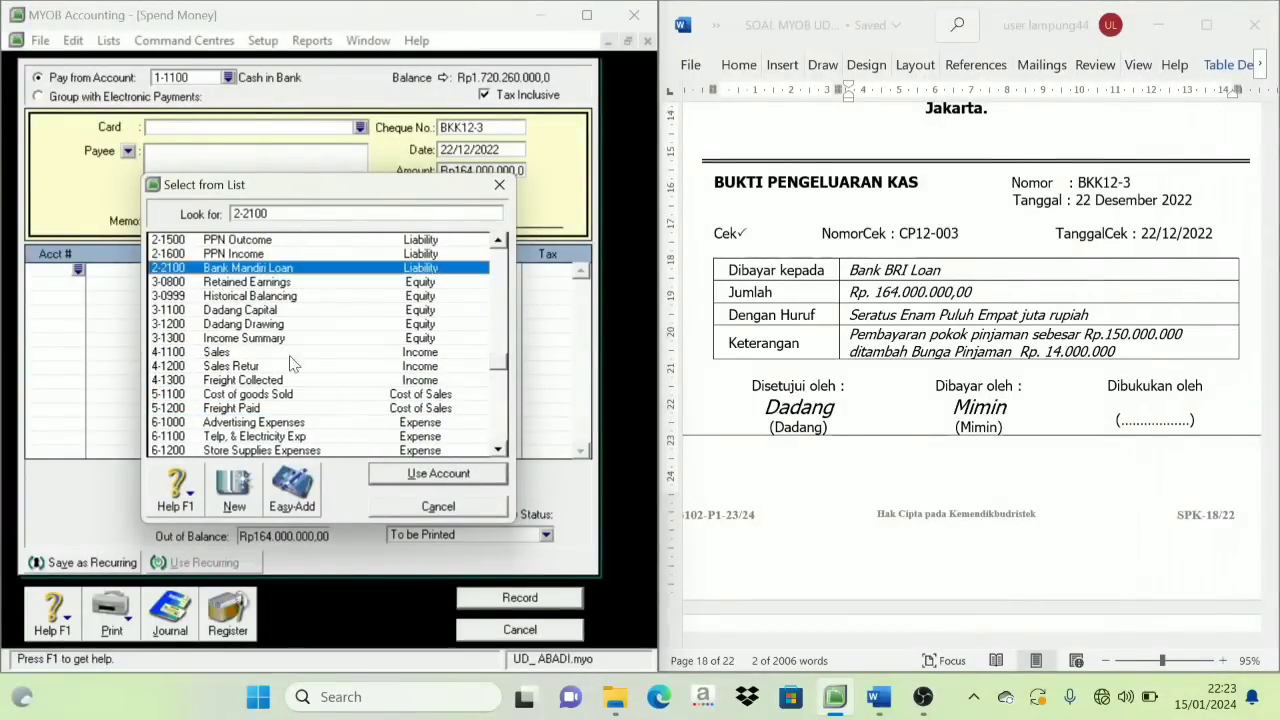
{"action": "left_click", "coordinate": [438, 473]}
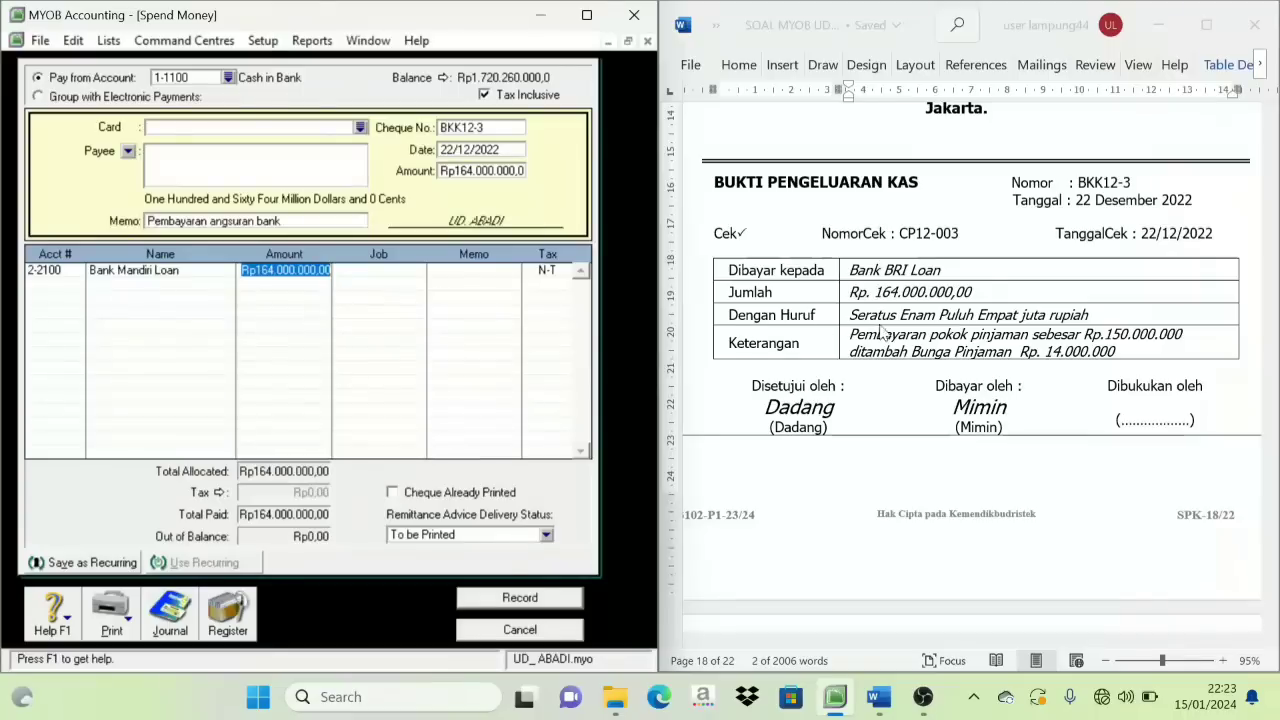
{"action": "type", "text": "15"}
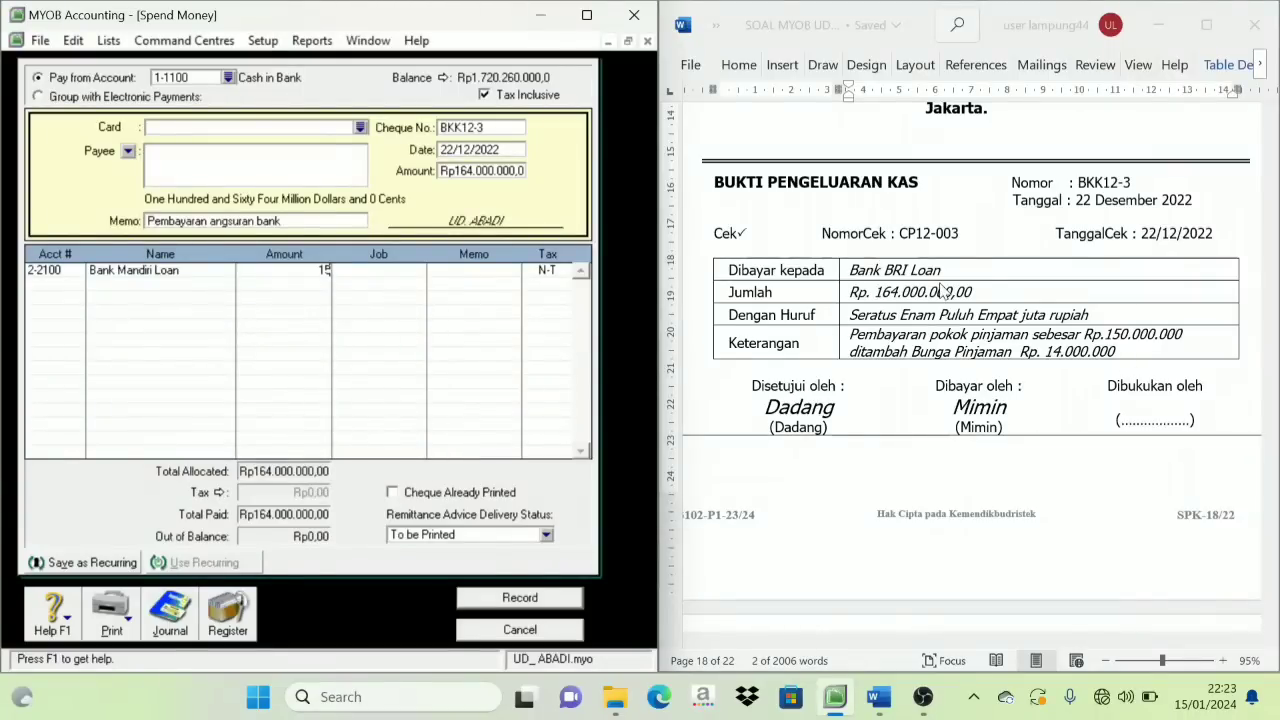
{"action": "type", "text": "0000000"}
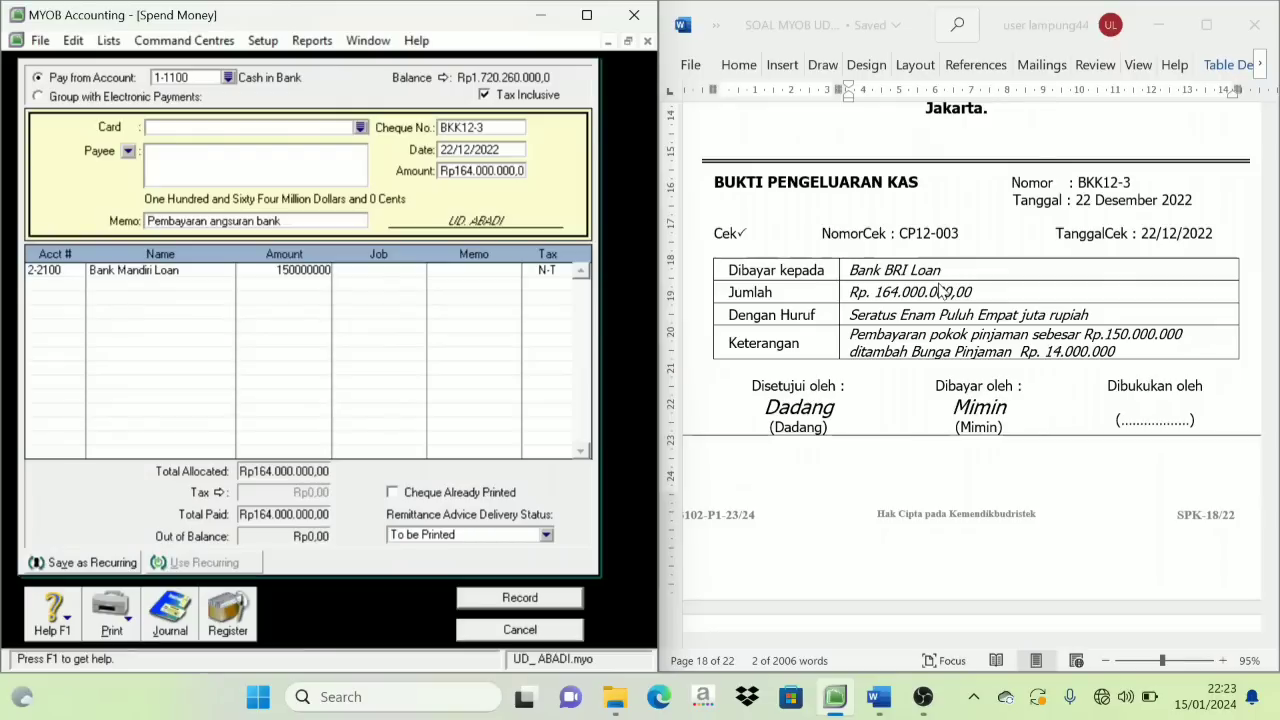
Allocate the remaining Rp14.000.000 to account 9-1100 Interest Expense, then record the payment and close the form
{"action": "left_click", "coordinate": [68, 284]}
{"action": "type", "text": "6-"}
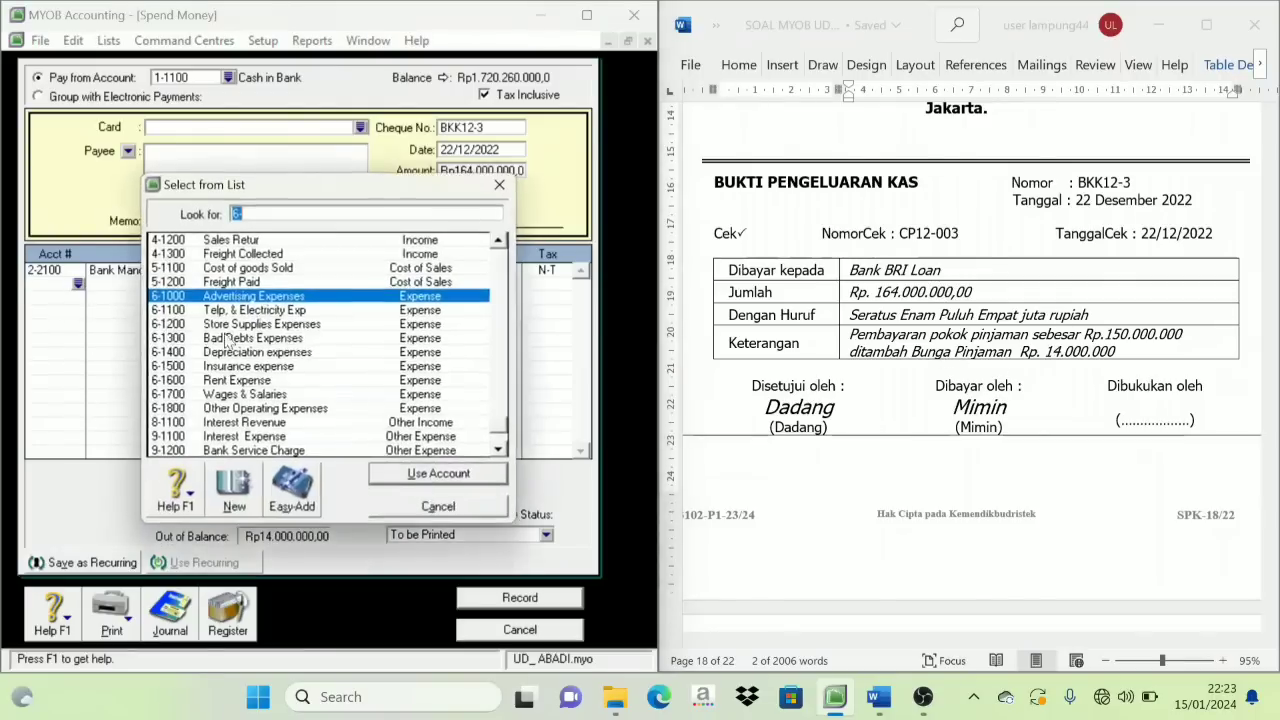
{"action": "left_click", "coordinate": [244, 422]}
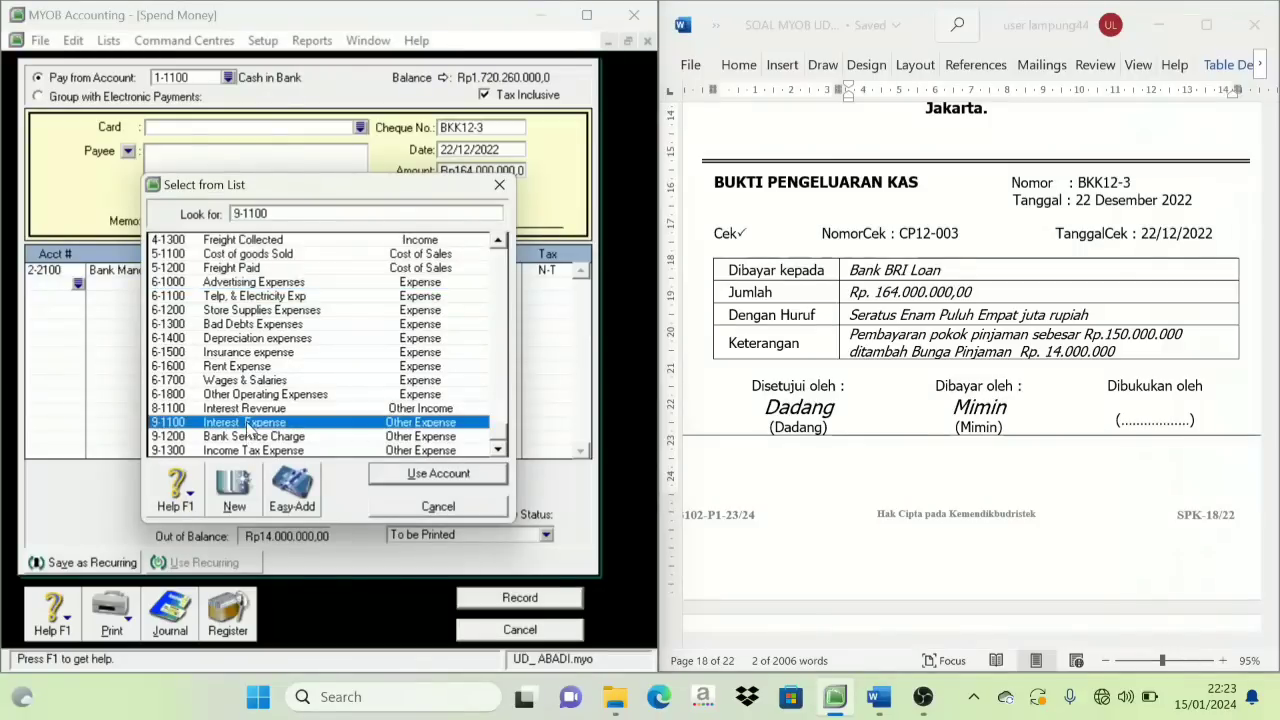
{"action": "left_click", "coordinate": [424, 475]}
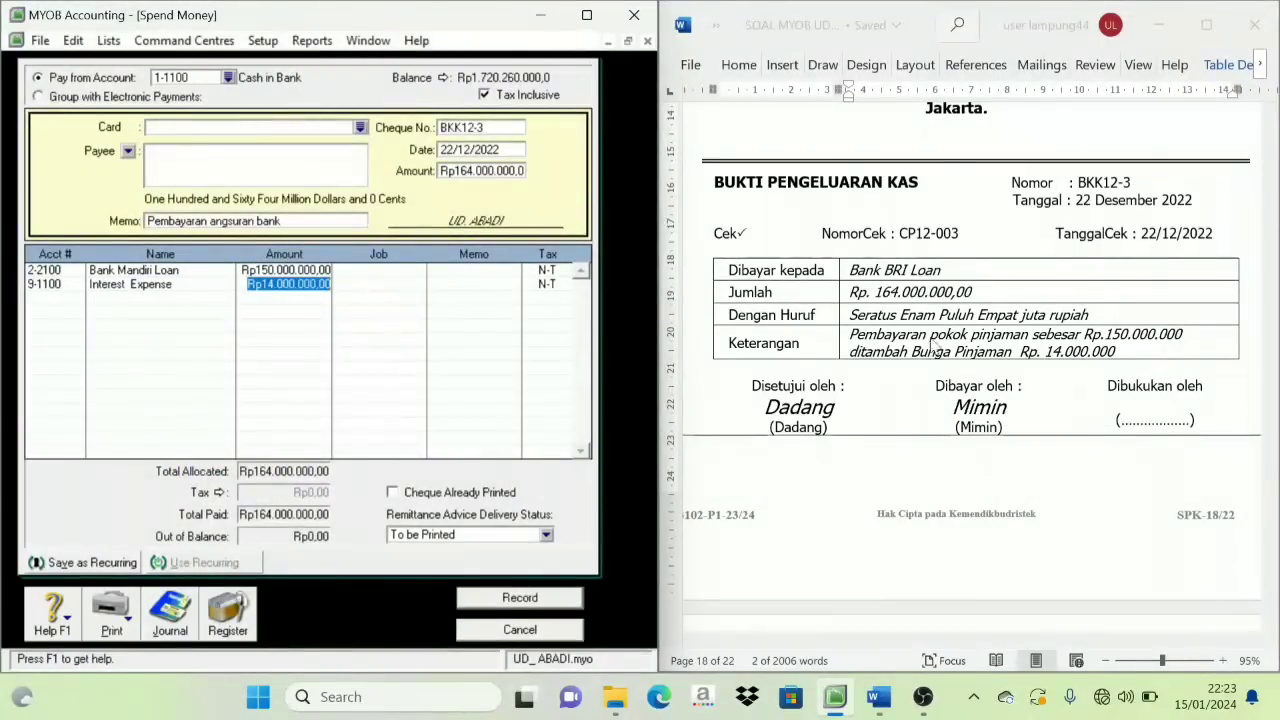
{"action": "key", "text": "Tab"}
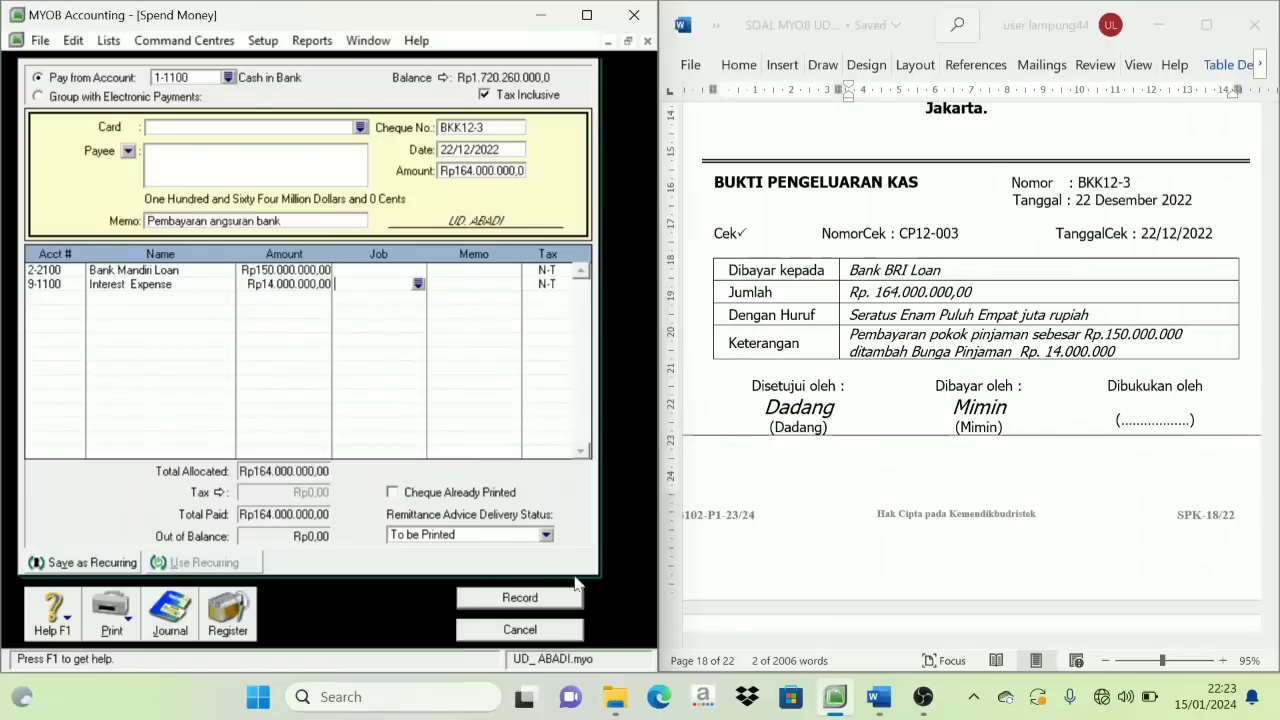
{"action": "left_click", "coordinate": [518, 598]}
{"action": "left_click", "coordinate": [522, 629]}
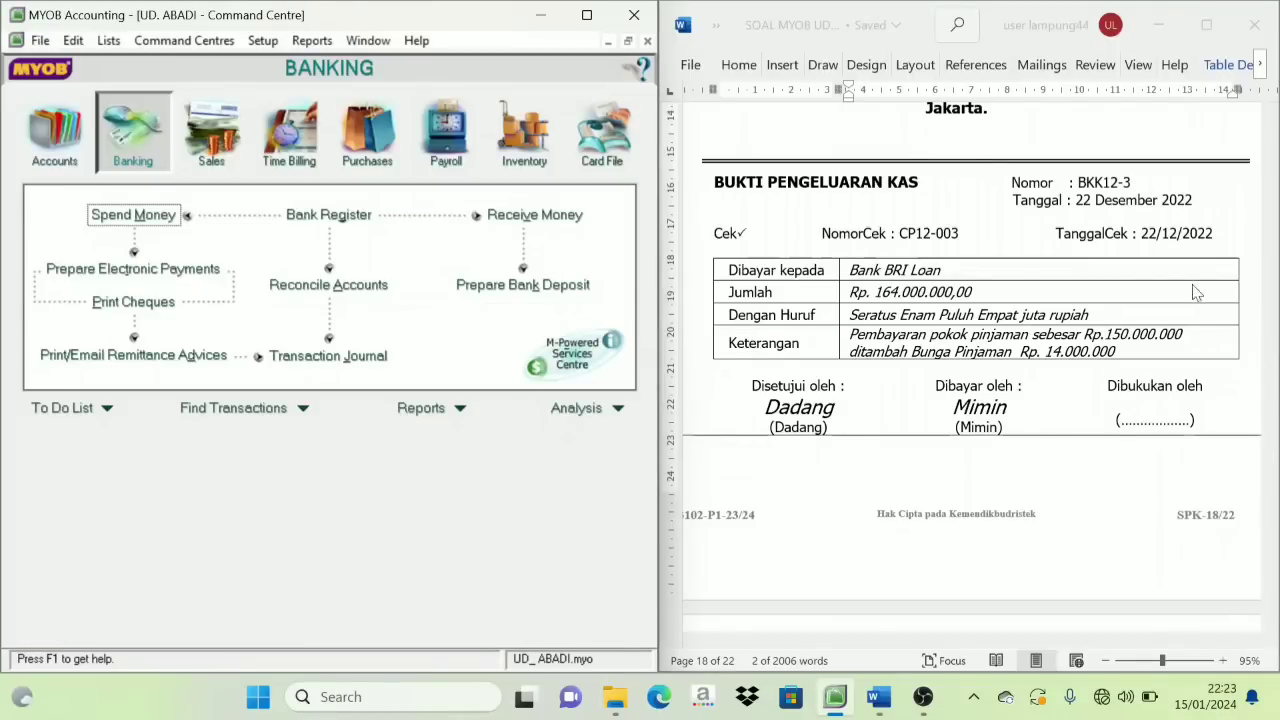
Check the transaction documents around No. 18 and turn to document No. 19, the cash payment BKK12-4
{"action": "scroll", "coordinate": [1195, 292], "scroll_direction": "up", "scroll_amount": 3}
{"action": "scroll", "coordinate": [1140, 381], "scroll_direction": "down", "scroll_amount": 10}
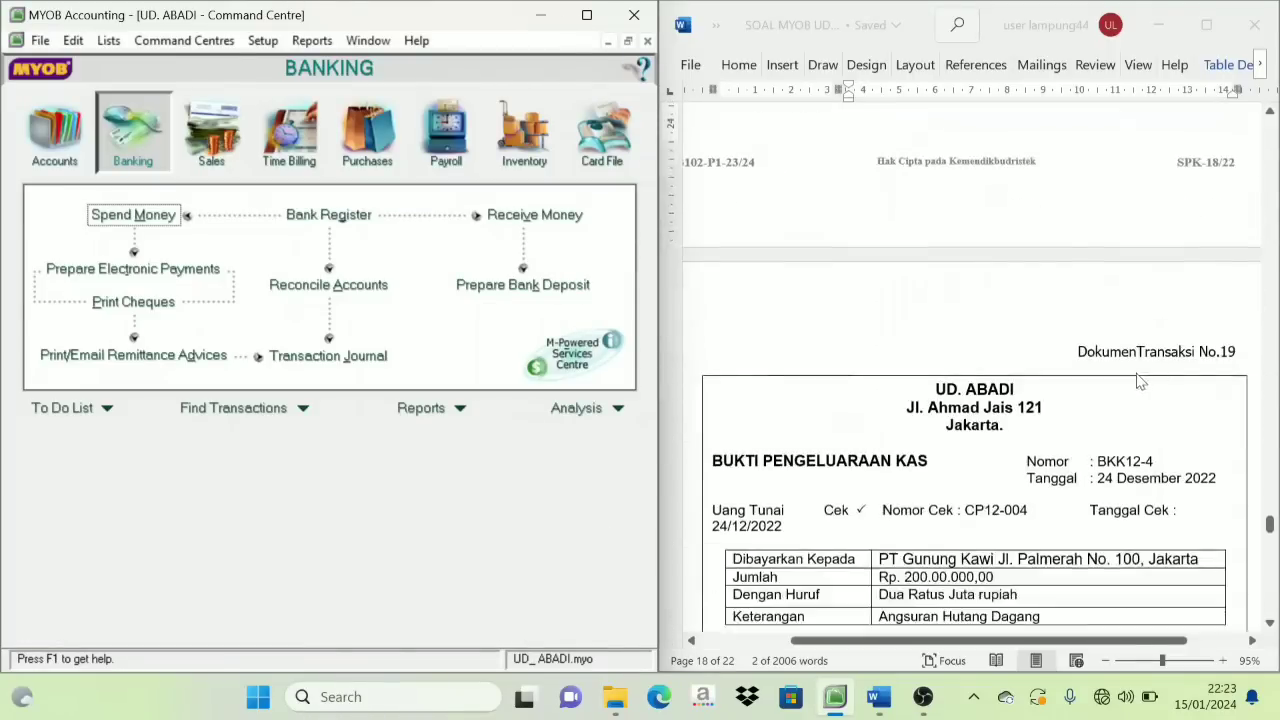
{"action": "scroll", "coordinate": [1135, 390], "scroll_direction": "down", "scroll_amount": 4}
{"action": "scroll", "coordinate": [976, 342], "scroll_direction": "down", "scroll_amount": 2}
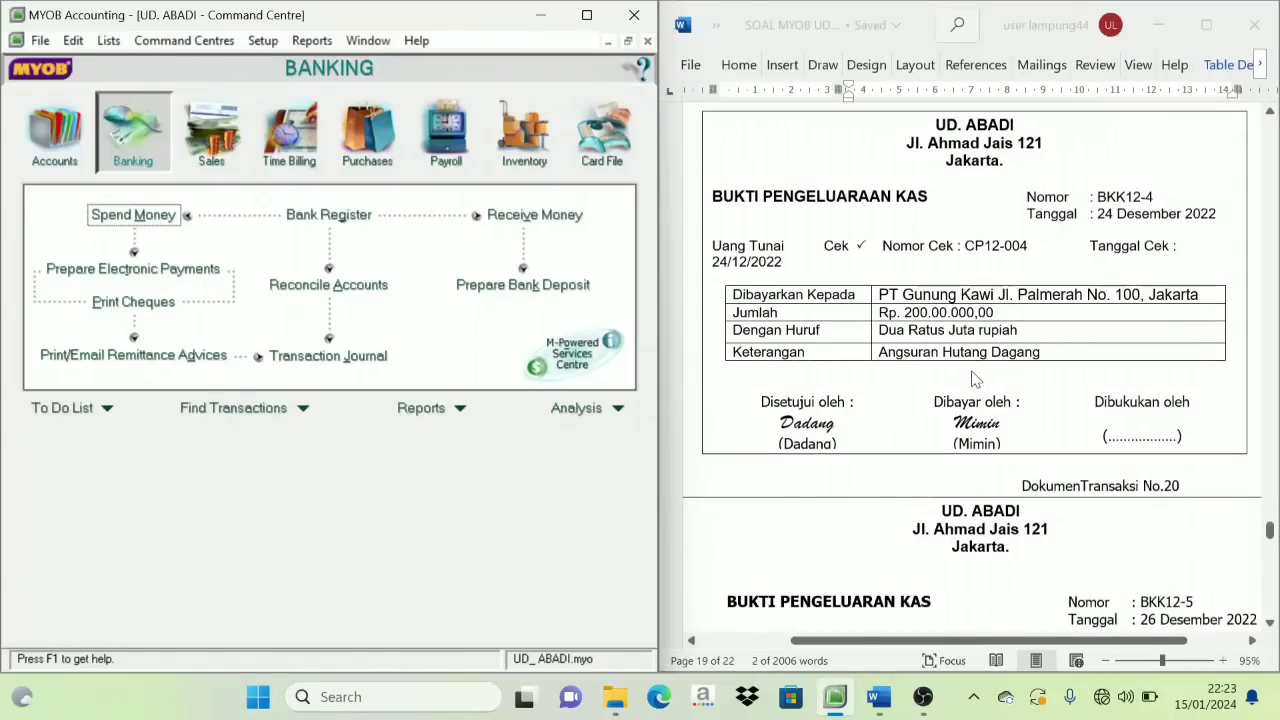
{"action": "scroll", "coordinate": [922, 332], "scroll_direction": "up", "scroll_amount": 15}
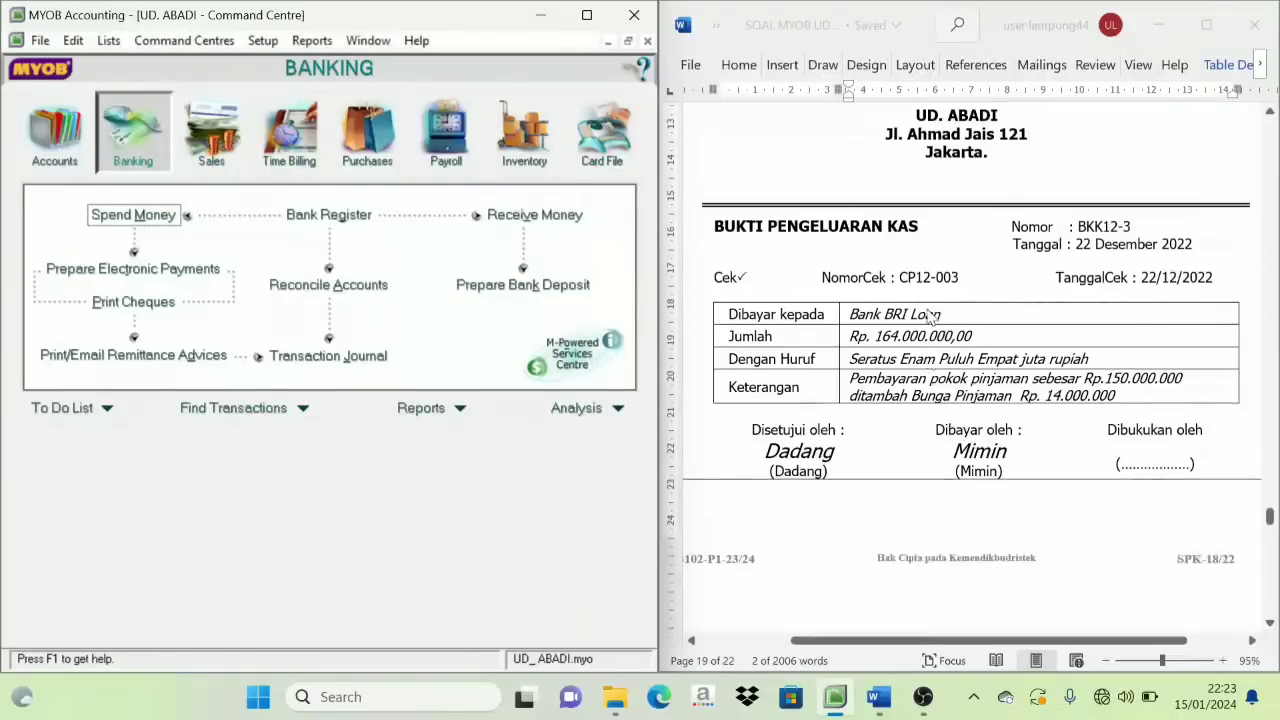
{"action": "scroll", "coordinate": [928, 316], "scroll_direction": "up", "scroll_amount": 15}
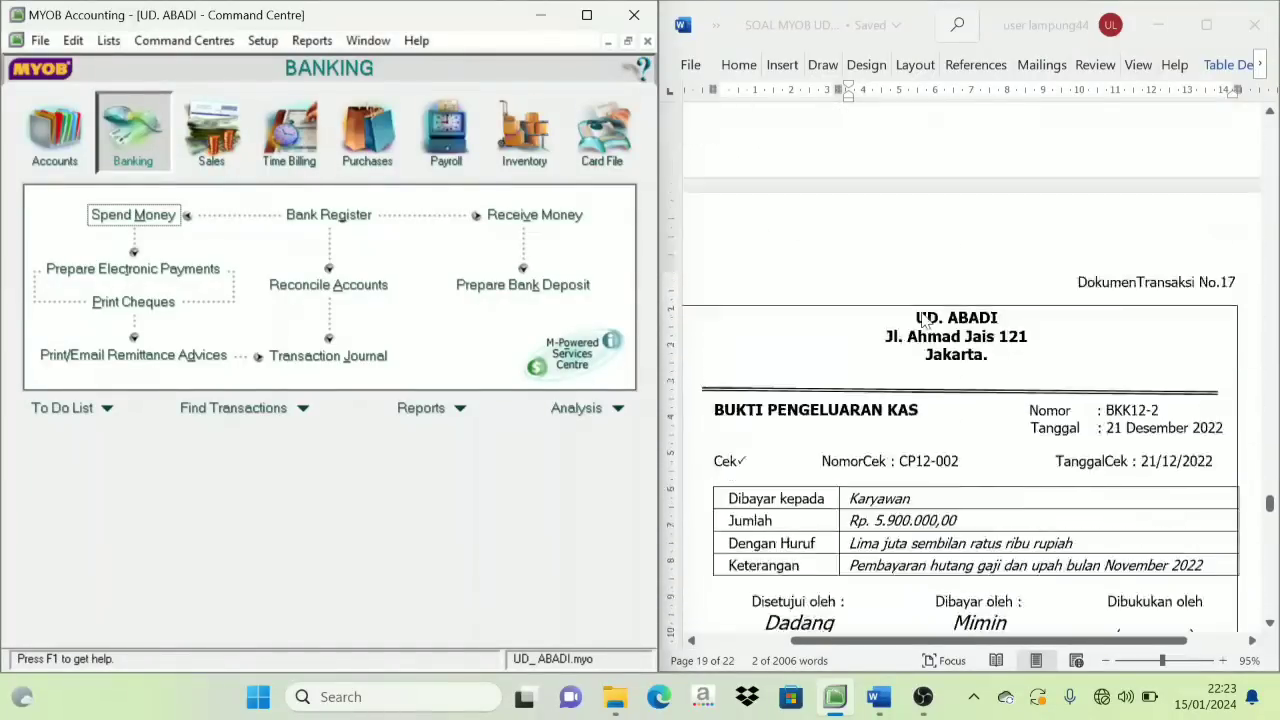
{"action": "scroll", "coordinate": [925, 320], "scroll_direction": "down", "scroll_amount": 15}
{"action": "scroll", "coordinate": [940, 352], "scroll_direction": "down", "scroll_amount": 10}
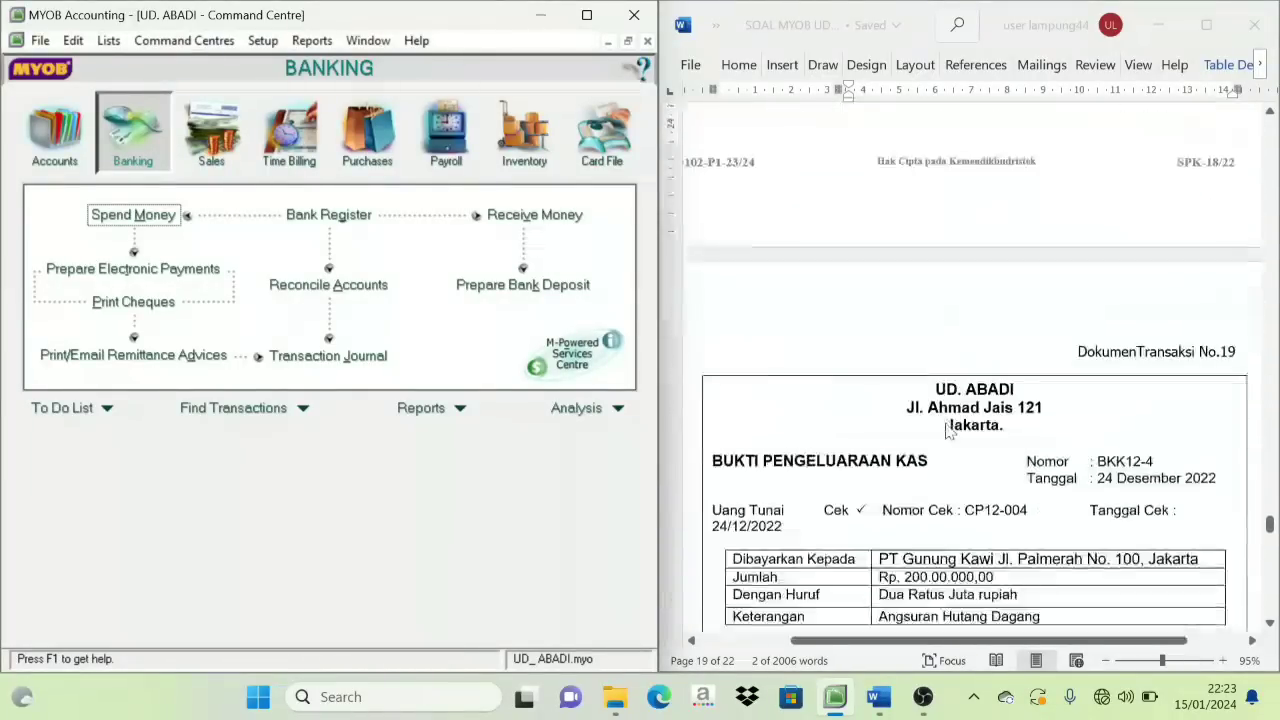
{"action": "scroll", "coordinate": [953, 427], "scroll_direction": "down", "scroll_amount": 1}
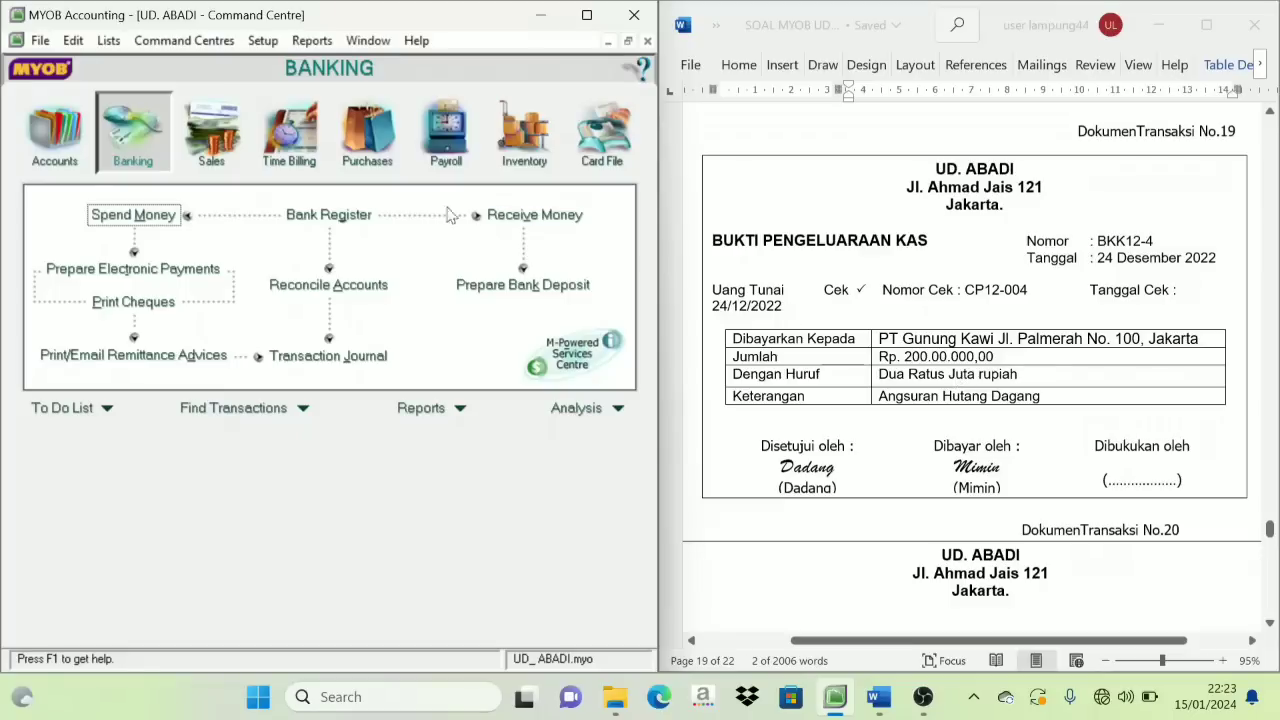
Start a Pay Bills payment for the supplier PT Gunung Kawi
{"action": "left_click", "coordinate": [367, 163]}
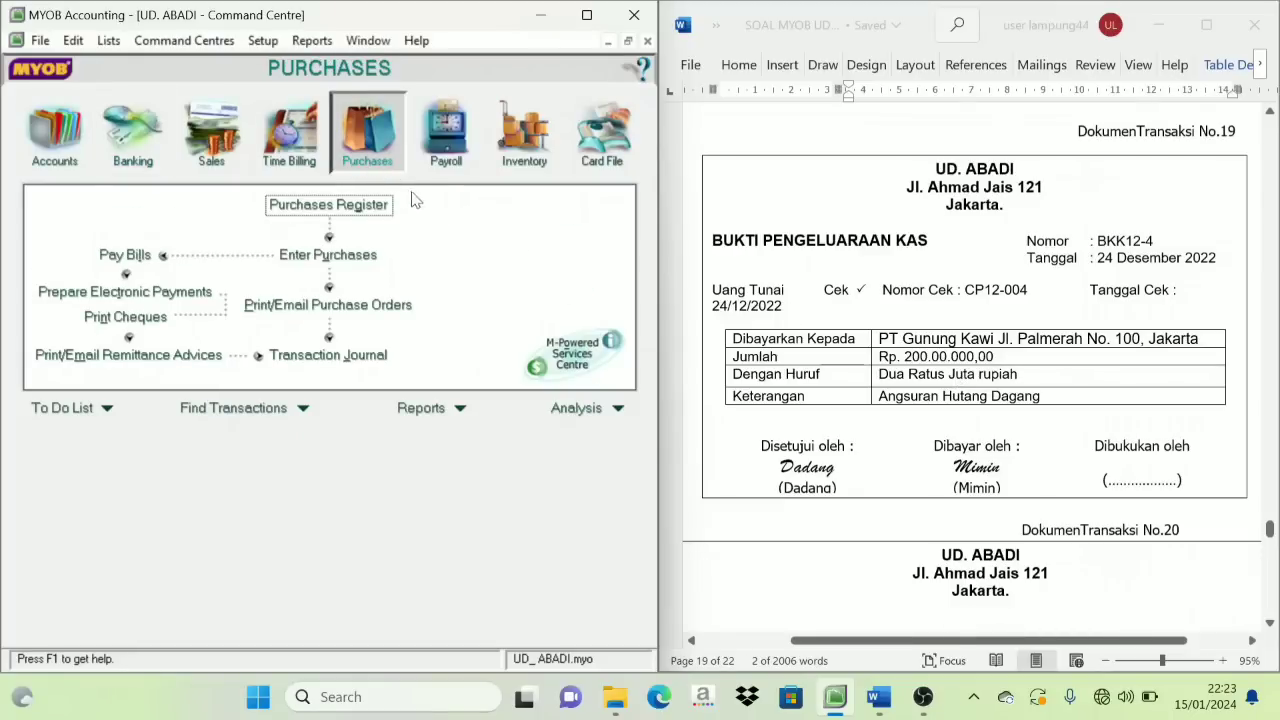
{"action": "left_click", "coordinate": [118, 257]}
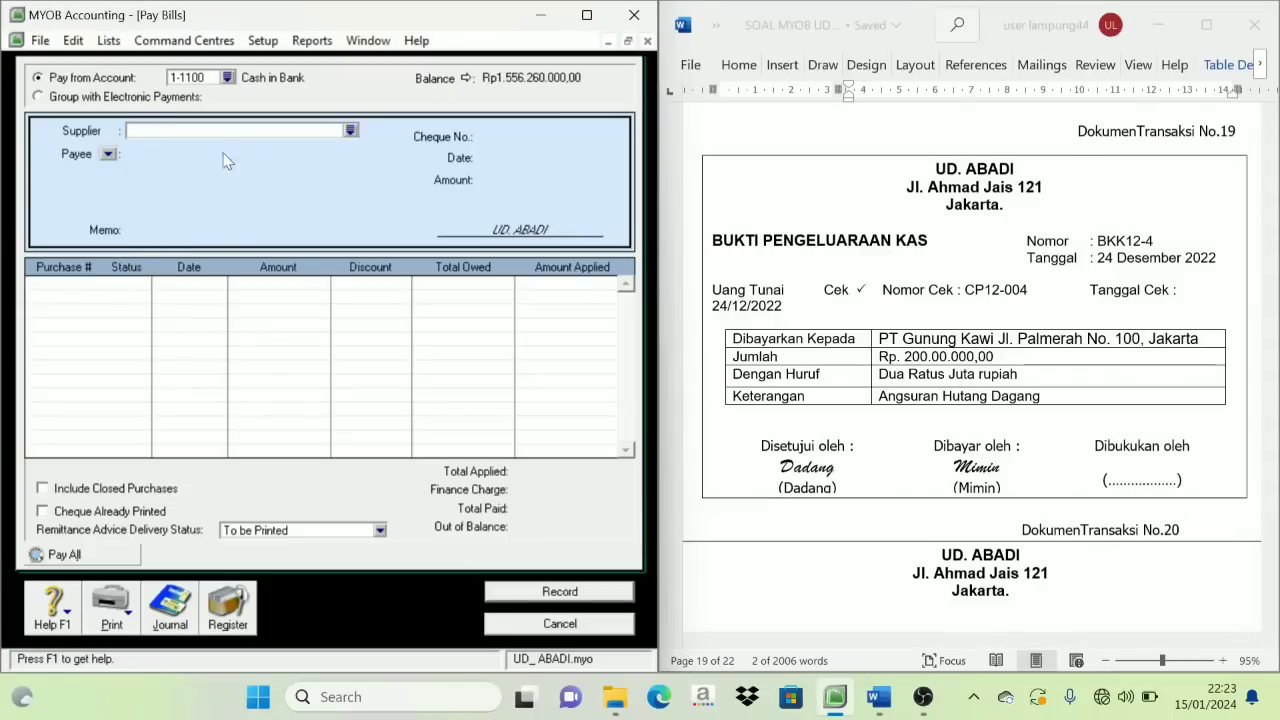
{"action": "left_click", "coordinate": [351, 132]}
{"action": "left_click", "coordinate": [163, 256]}
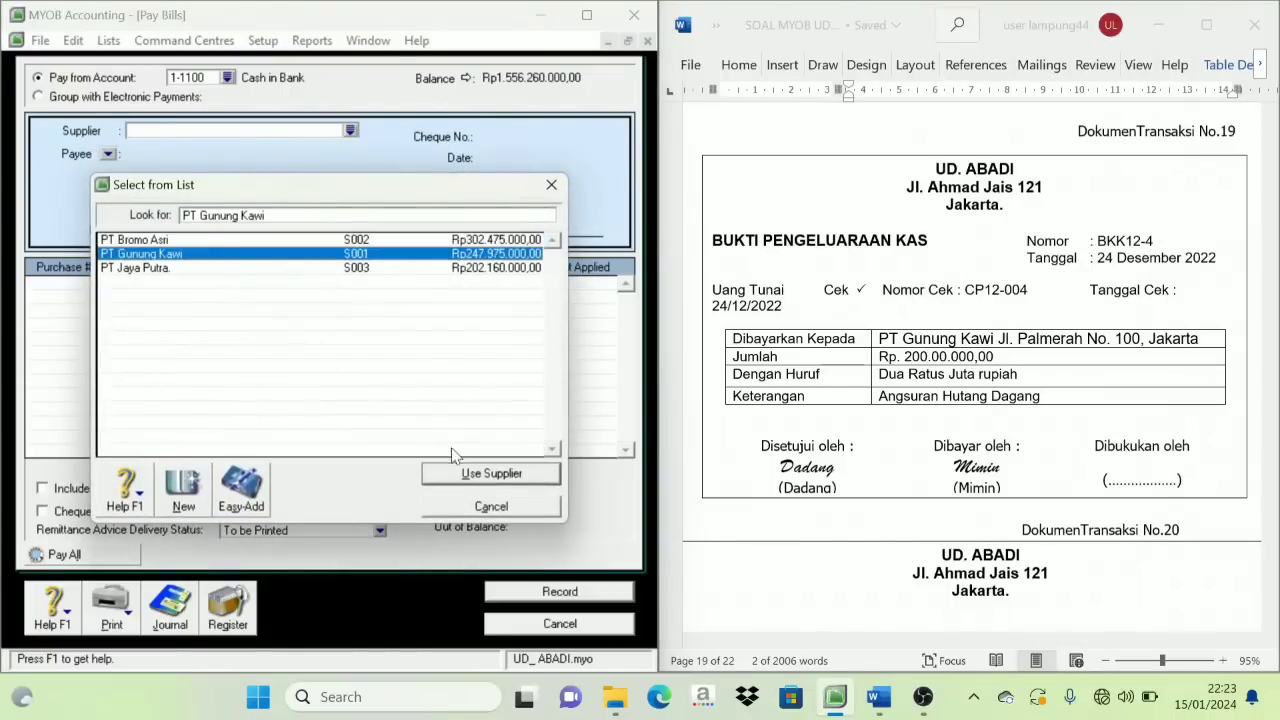
{"action": "left_click", "coordinate": [490, 474]}
Give the supplier payment the cheque number bkk12-4, the date 24/12/2022 and an amount of 200000000
{"action": "left_click", "coordinate": [508, 141]}
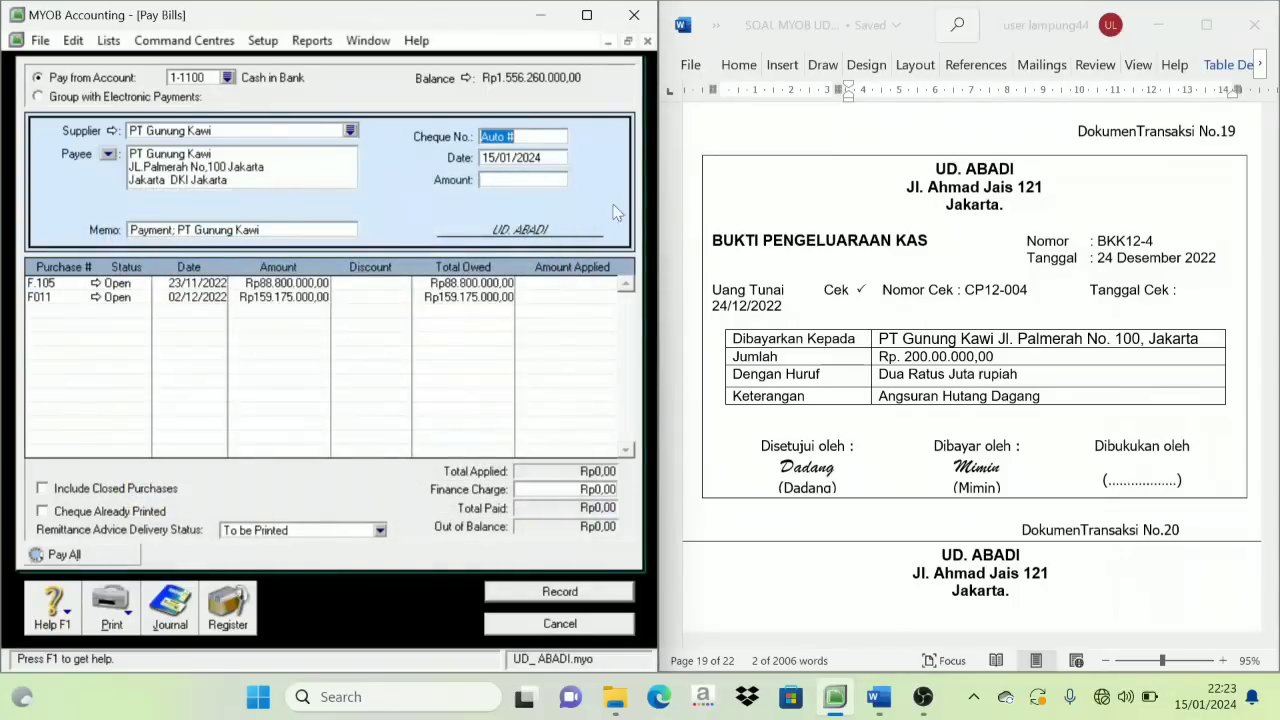
{"action": "type", "text": "bkk12-4"}
{"action": "key", "text": "Tab"}
{"action": "type", "text": "24"}
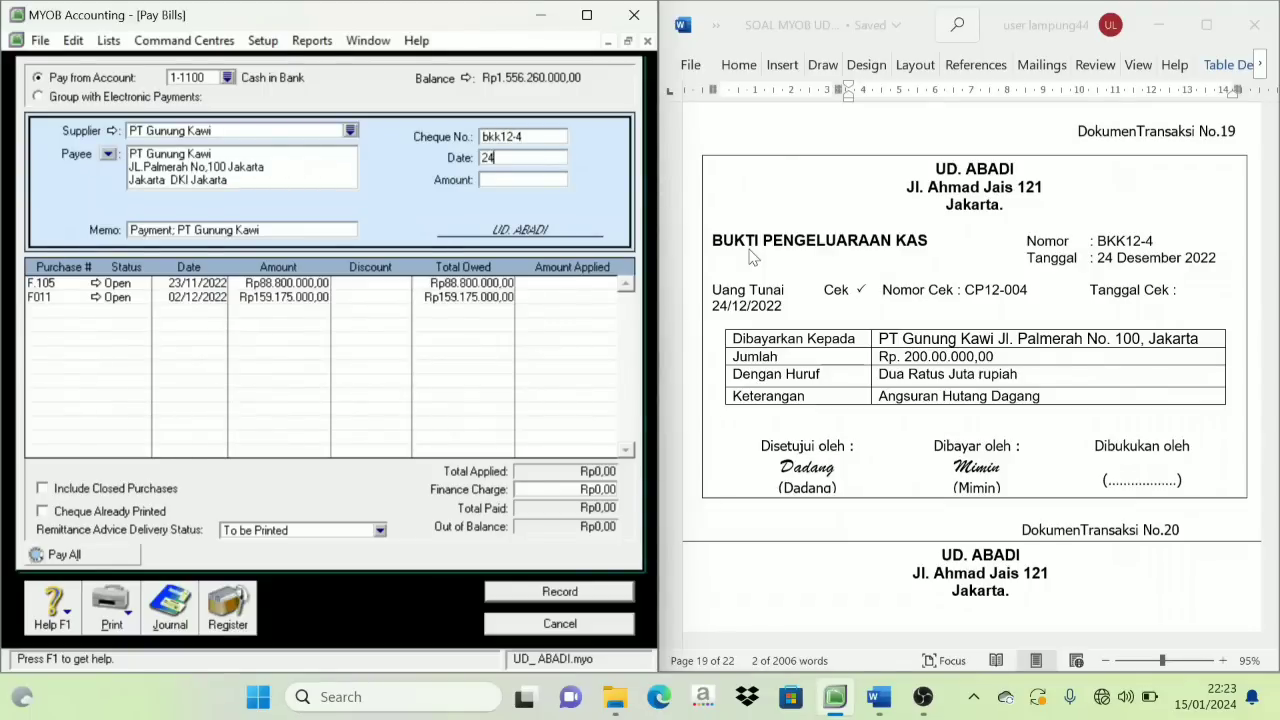
{"action": "type", "text": "/12/2022"}
{"action": "key", "text": "Tab"}
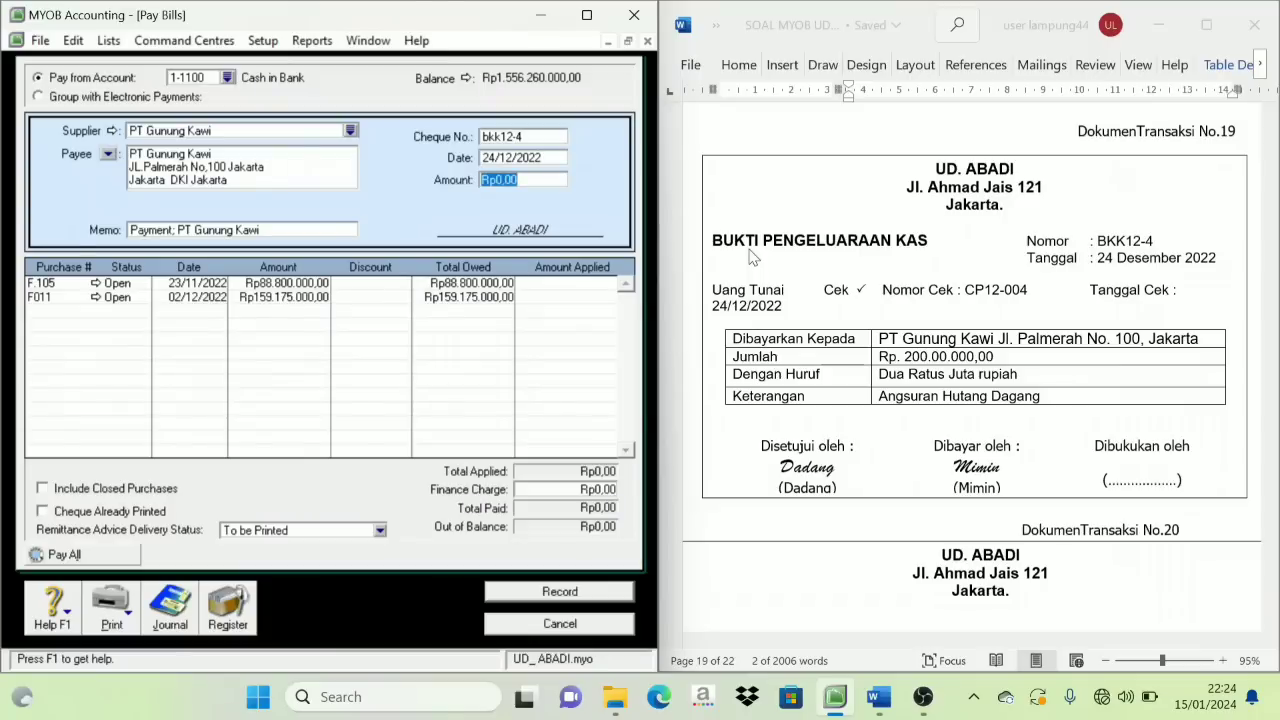
{"action": "type", "text": "200000000"}
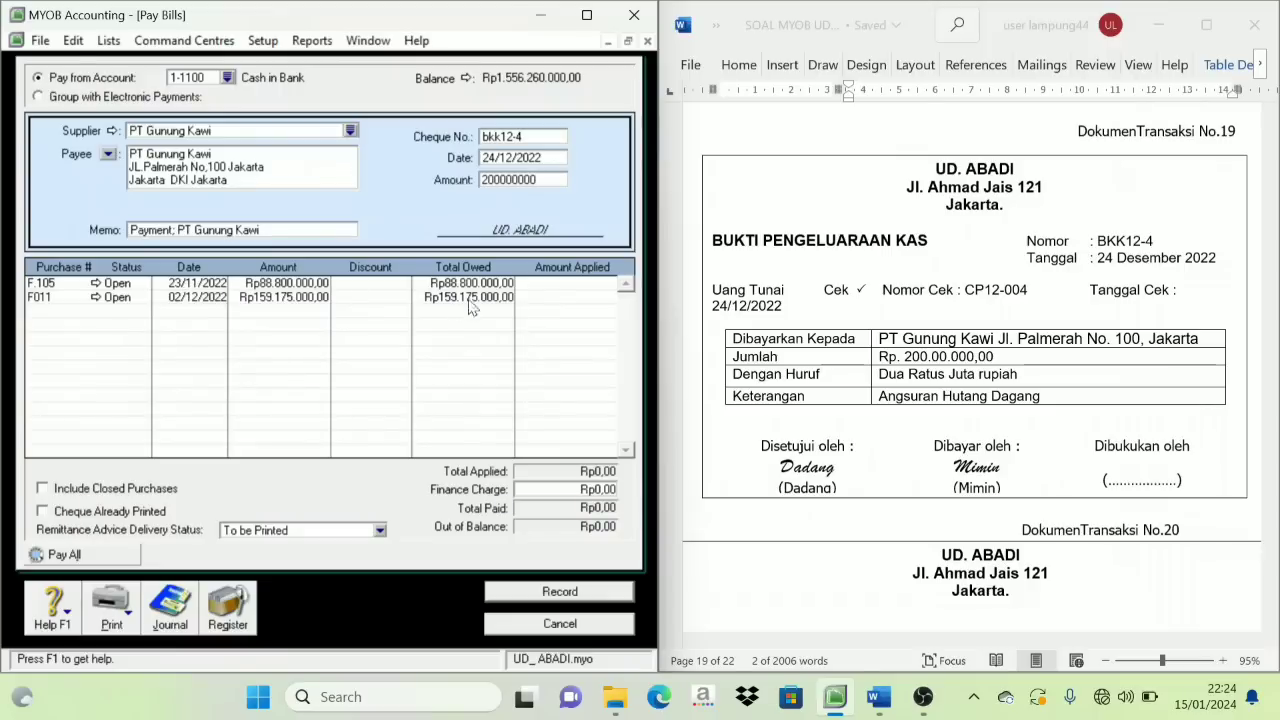
Apply Rp88.800.000 to the 23/11/2022 purchase and Rp111.200.000 to the 02/12/2022 purchase, then record the payment and close the form
{"action": "left_click", "coordinate": [570, 285]}
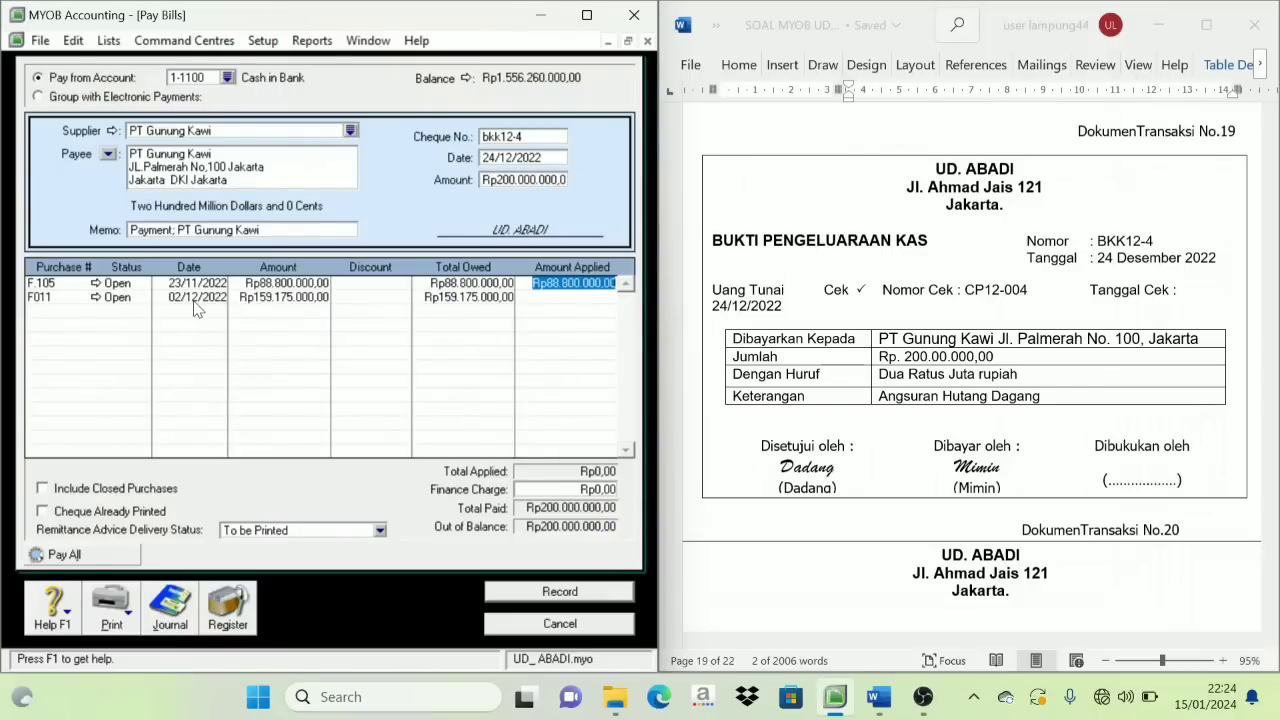
{"action": "left_click", "coordinate": [572, 297]}
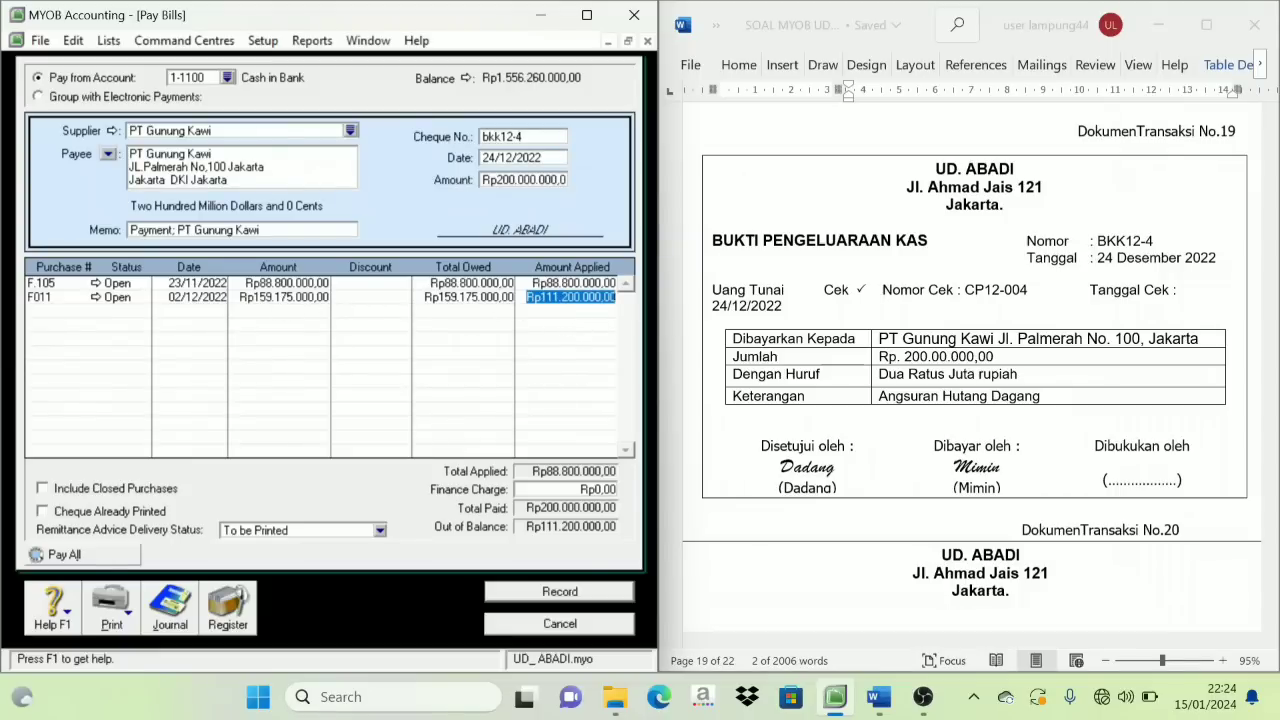
{"action": "key", "text": "Tab"}
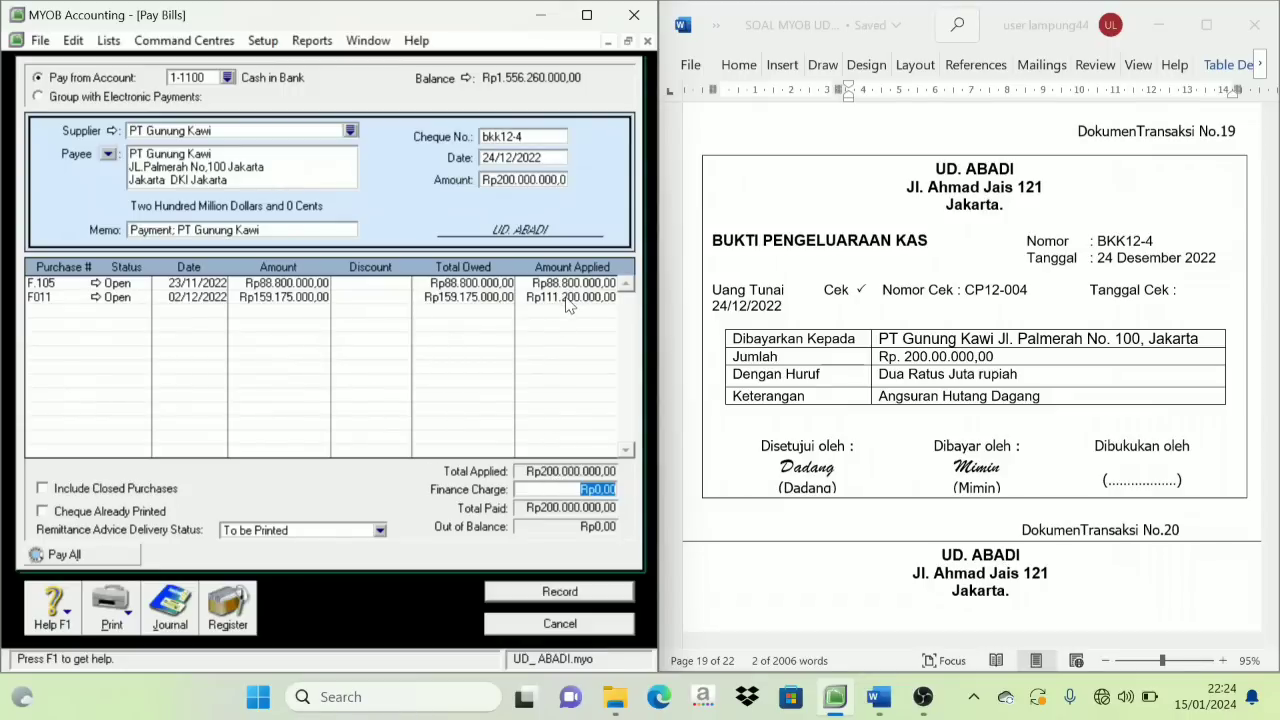
{"action": "left_click", "coordinate": [590, 592]}
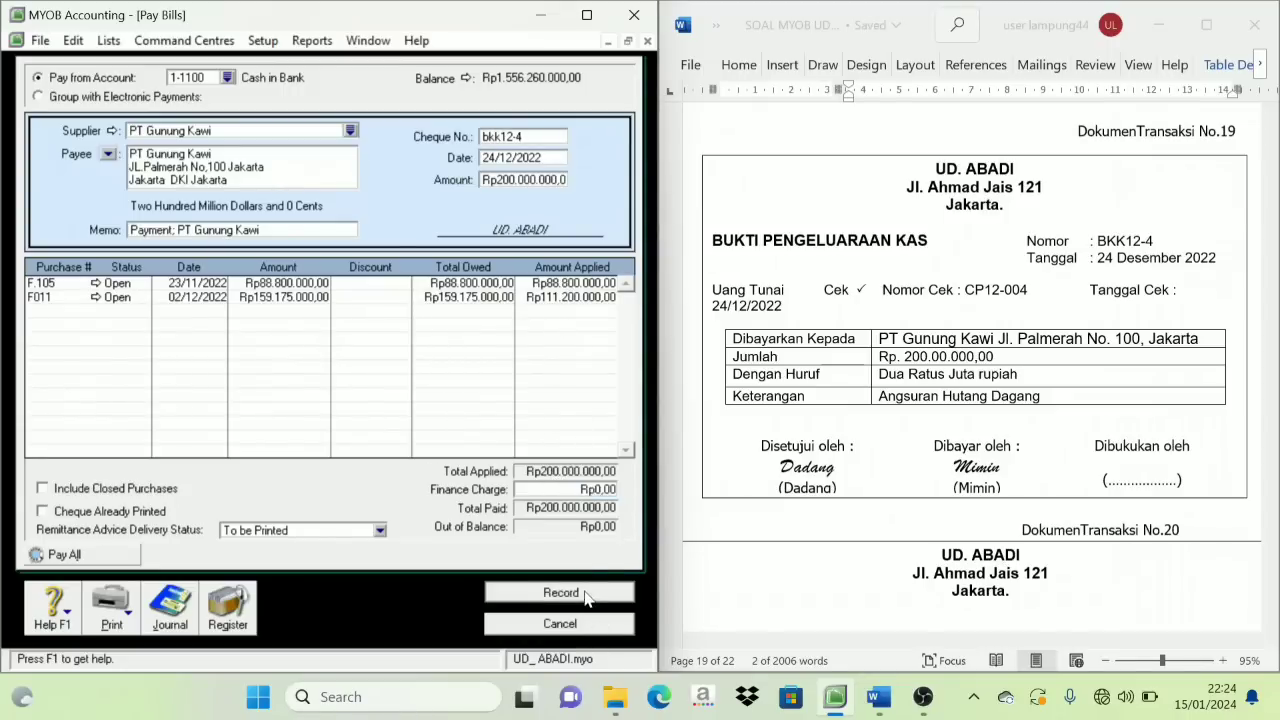
{"action": "left_click", "coordinate": [596, 632]}
Turn to transaction document No. 20 and start a Pay Bills payment for the supplier PT Bromo Asri
{"action": "scroll", "coordinate": [1033, 333], "scroll_direction": "down", "scroll_amount": 5}
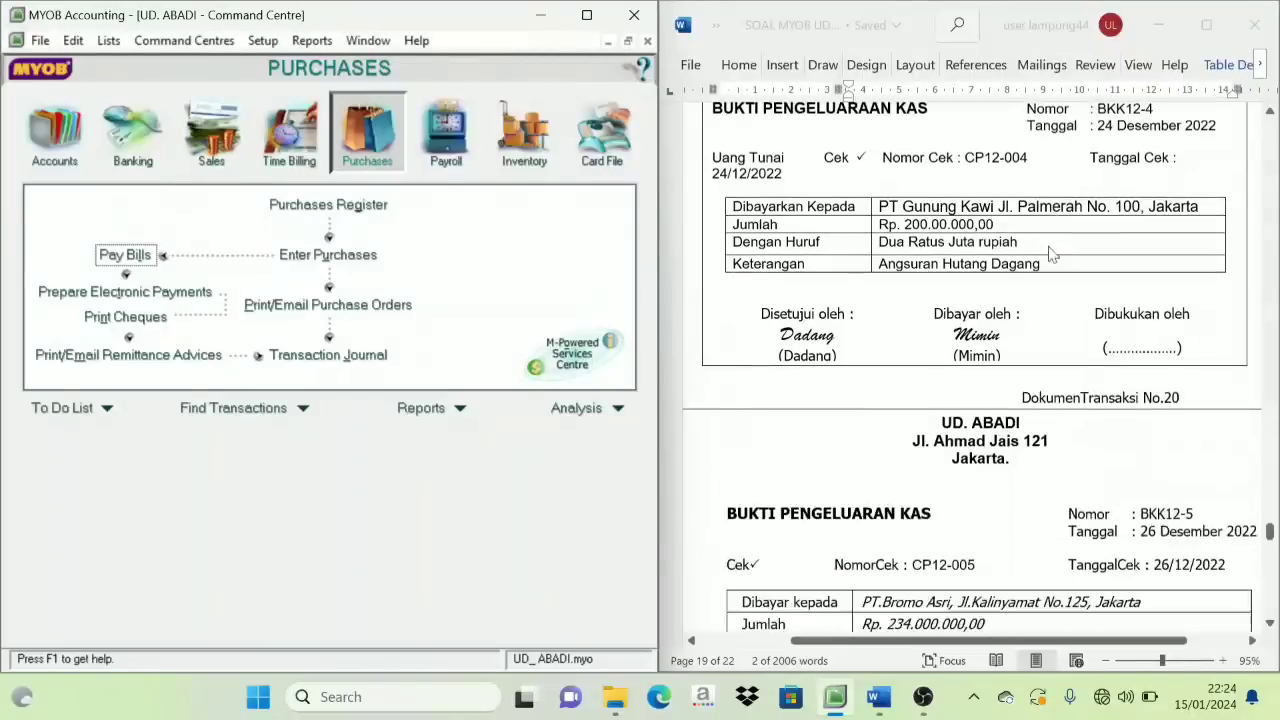
{"action": "scroll", "coordinate": [1033, 333], "scroll_direction": "down", "scroll_amount": 3}
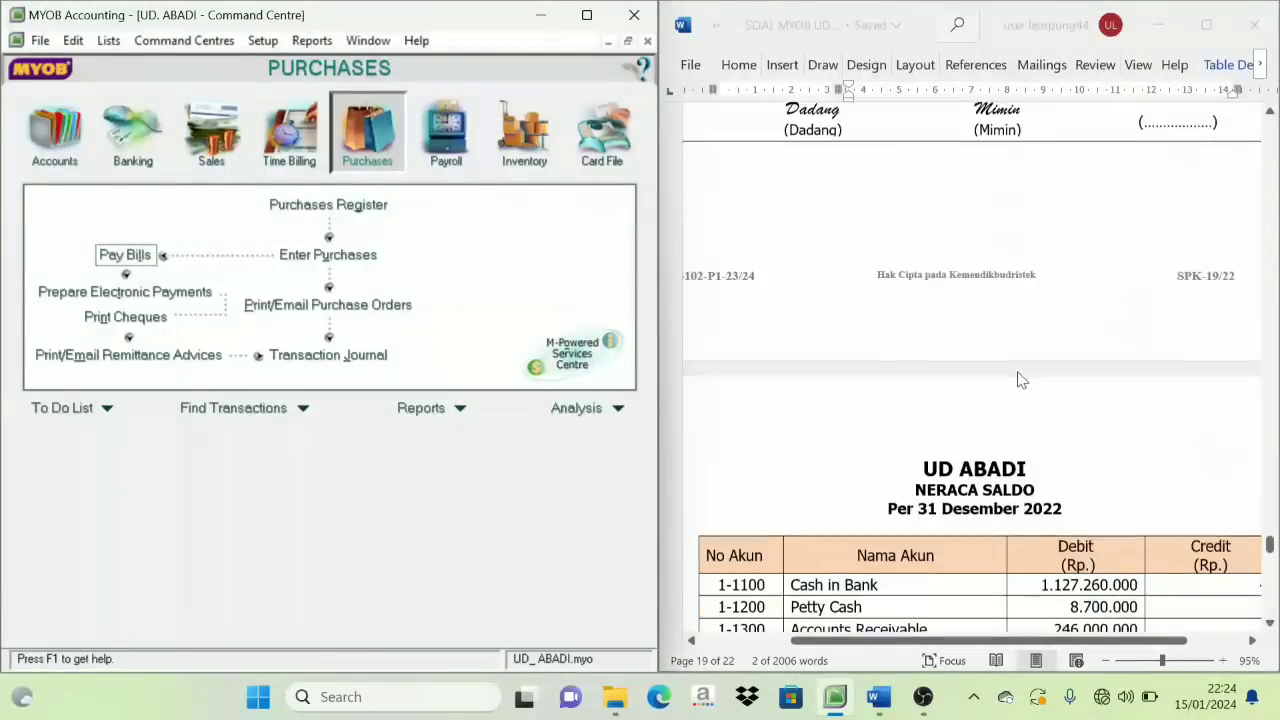
{"action": "scroll", "coordinate": [1010, 372], "scroll_direction": "up", "scroll_amount": 2}
{"action": "scroll", "coordinate": [1008, 373], "scroll_direction": "up", "scroll_amount": 2}
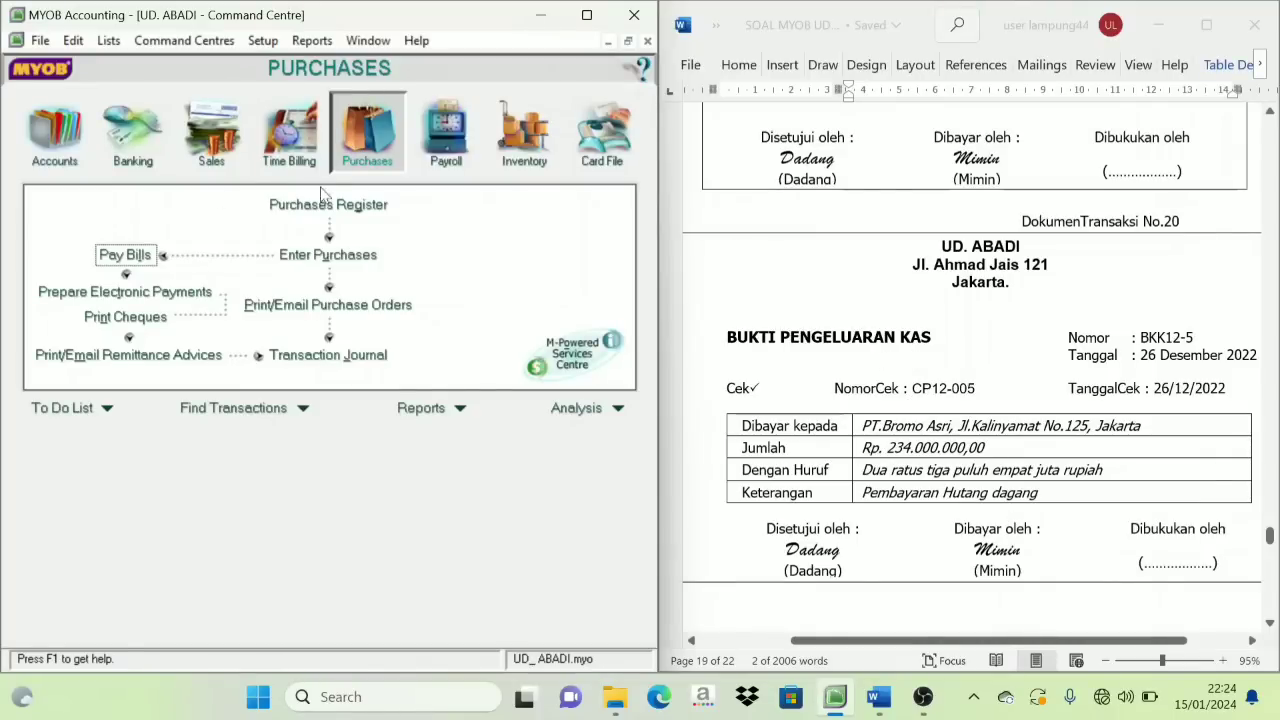
{"action": "left_click", "coordinate": [126, 256]}
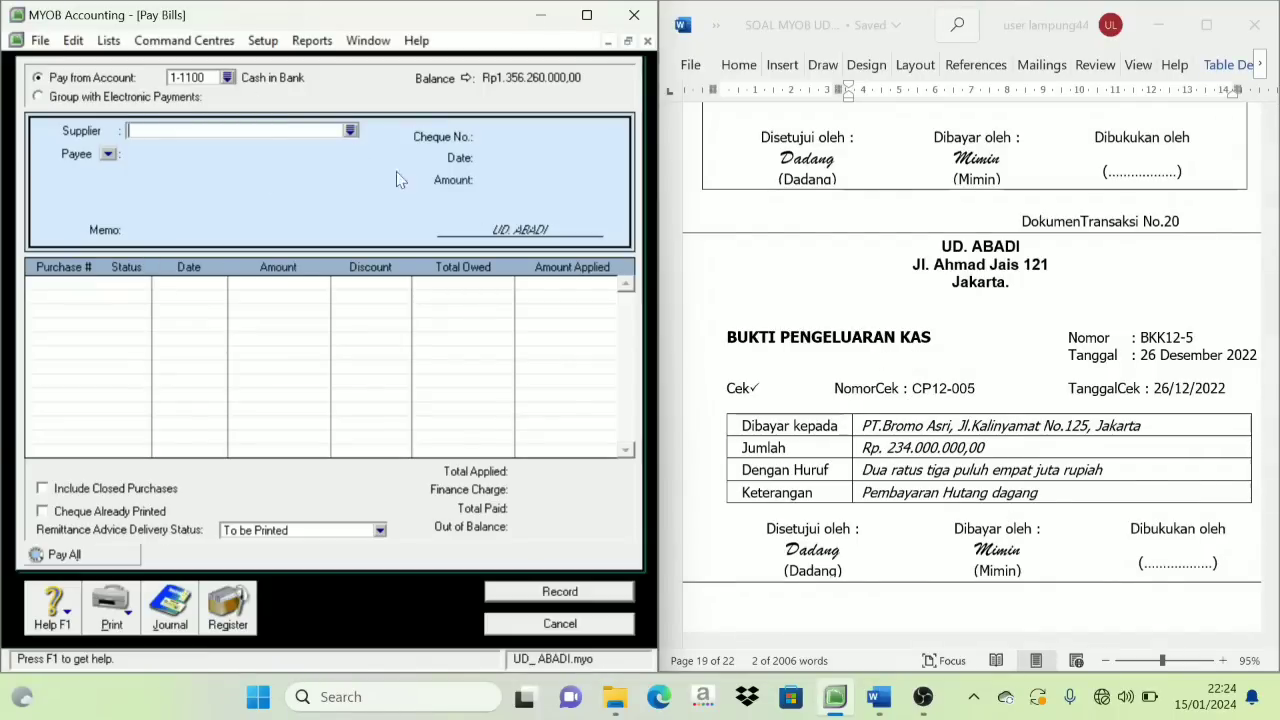
{"action": "left_click", "coordinate": [350, 131]}
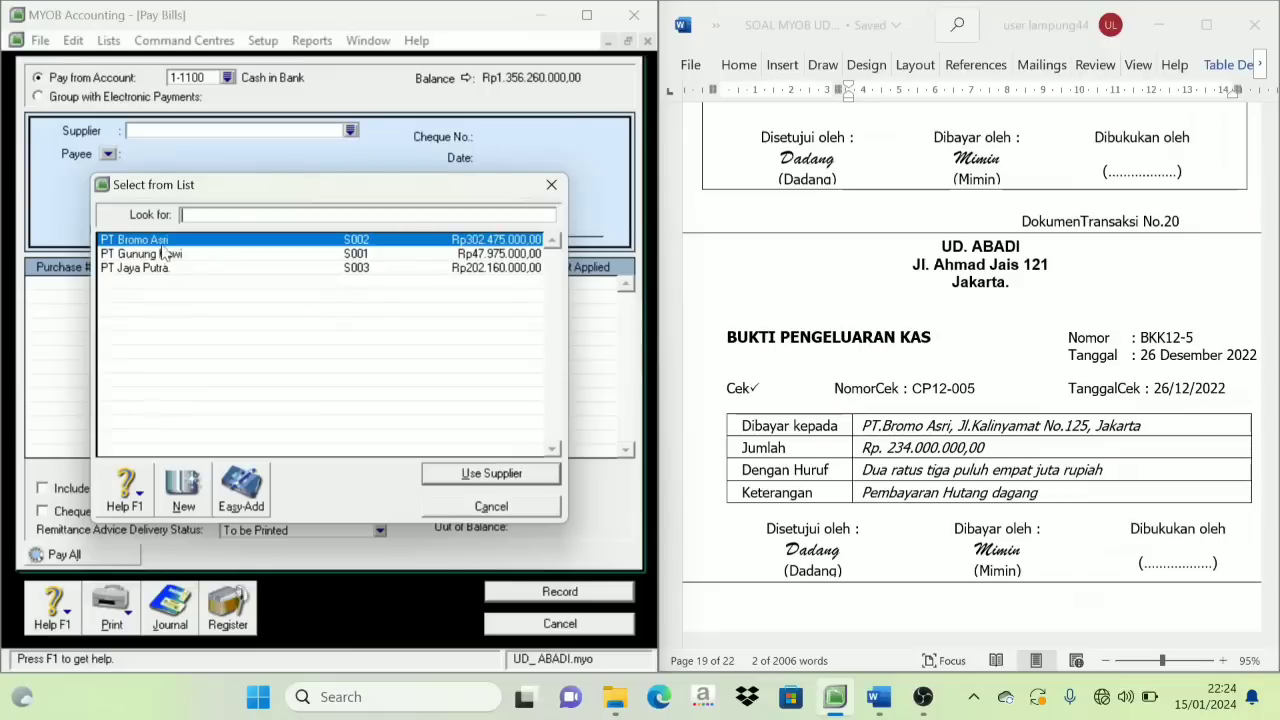
{"action": "left_click", "coordinate": [477, 472]}
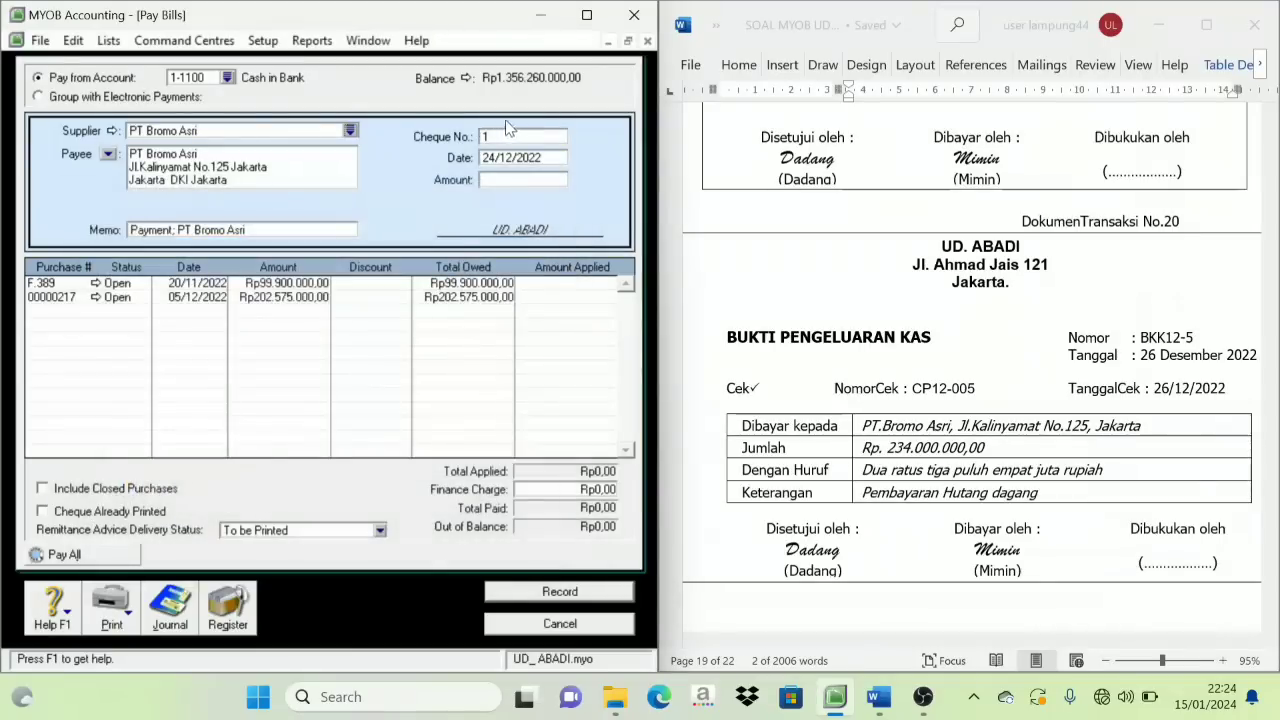
Give the PT Bromo Asri payment the cheque number bkk12-5, the date 26/12/2022 and an amount of 234000000
{"action": "left_click", "coordinate": [506, 136]}
{"action": "type", "text": "bkk12-5"}
{"action": "key", "text": "Tab"}
{"action": "type", "text": "26/12/2022"}
{"action": "key", "text": "Tab"}
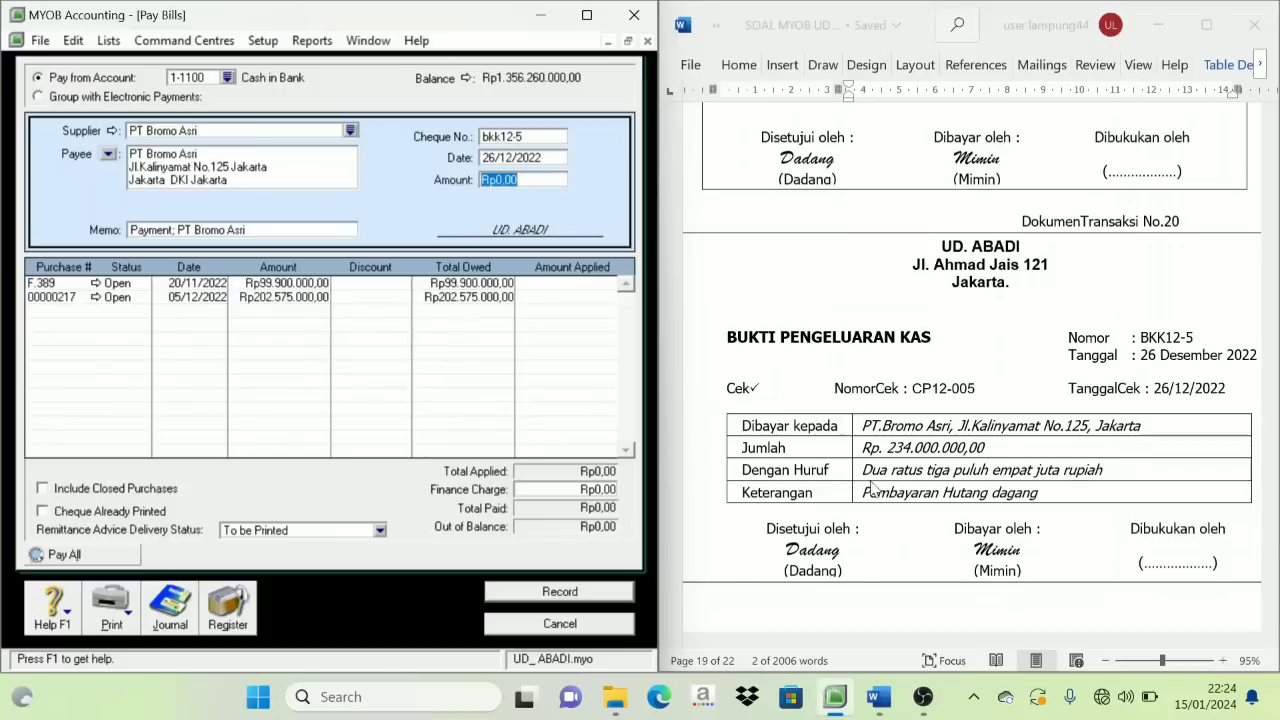
{"action": "scroll", "coordinate": [870, 488], "scroll_direction": "down", "scroll_amount": 1}
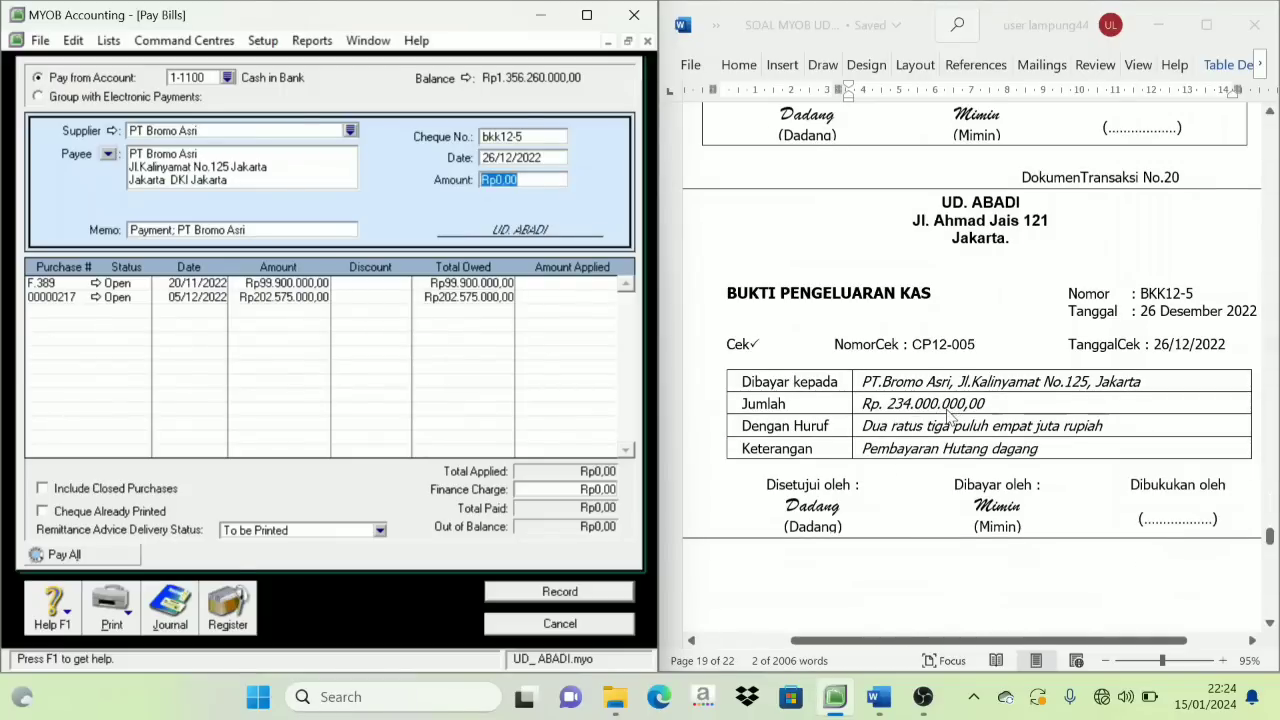
{"action": "type", "text": "234000000"}
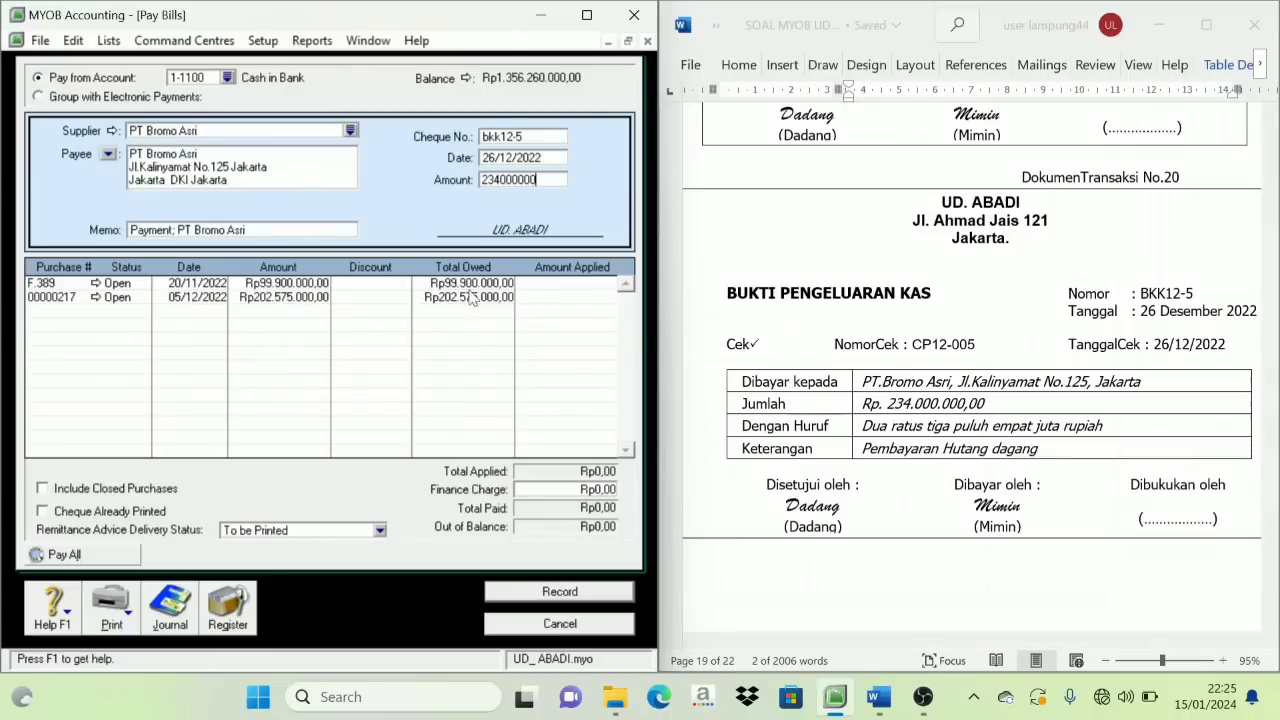
Apply Rp99.900.000 to the 20/11/2022 purchase and Rp134.100.000 to the 05/12/2022 purchase, then record the payment and close the form
{"action": "left_click", "coordinate": [581, 285]}
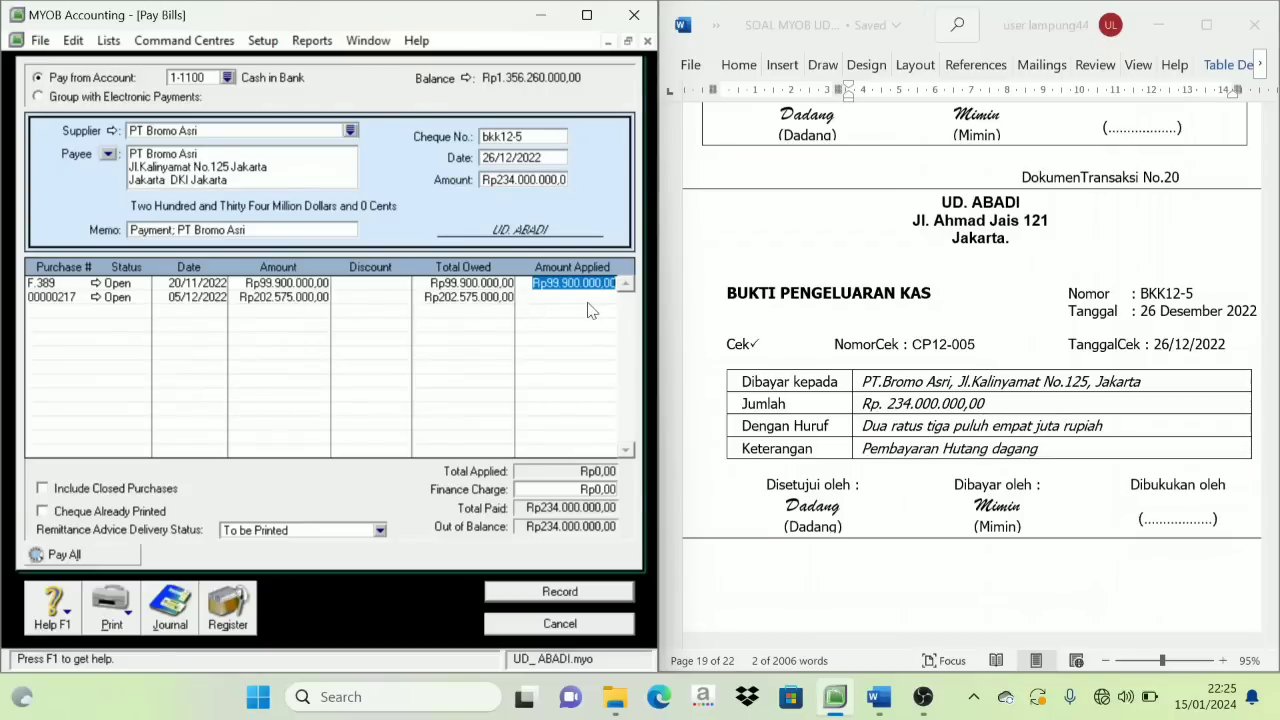
{"action": "key", "text": "Tab"}
{"action": "key", "text": "Tab"}
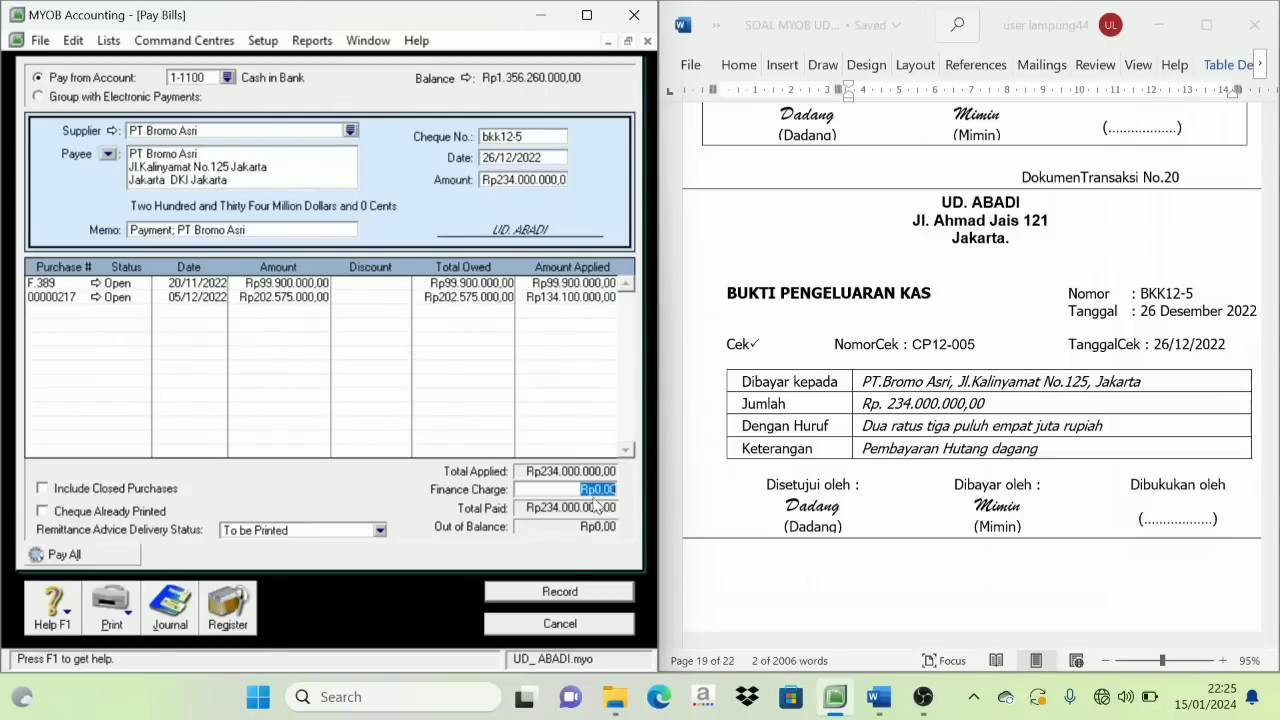
{"action": "left_click", "coordinate": [580, 594]}
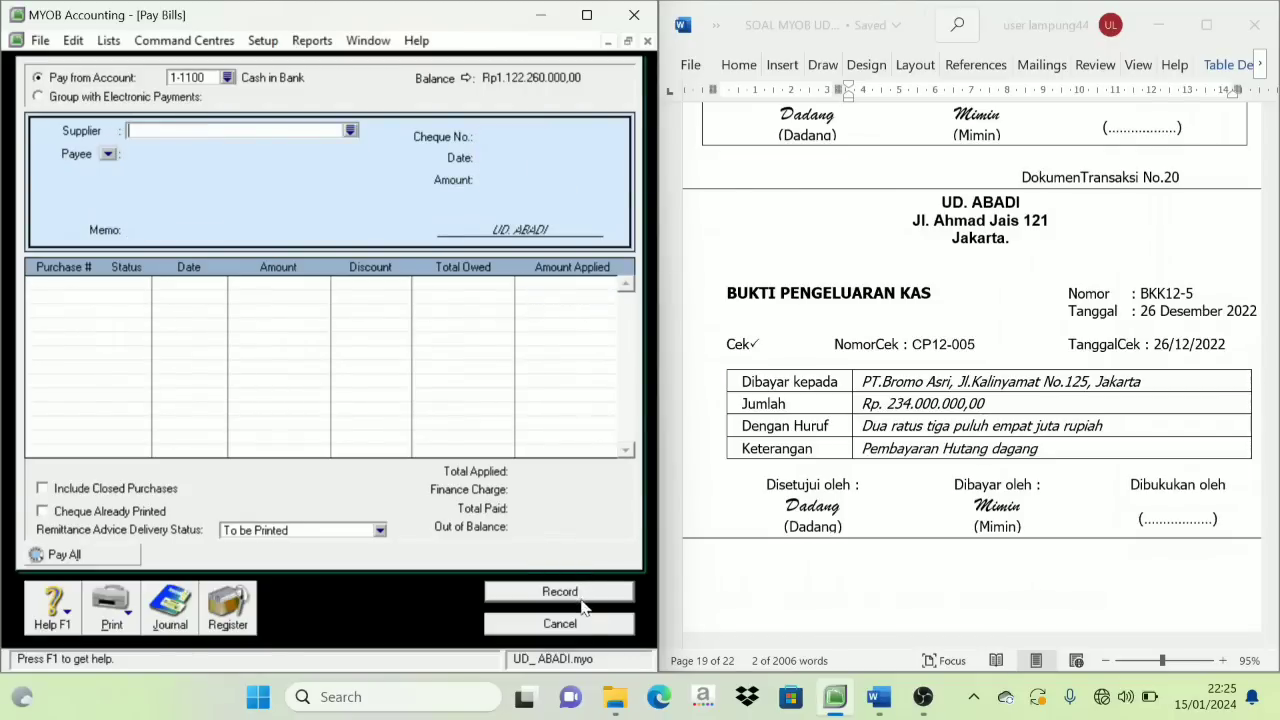
{"action": "left_click", "coordinate": [572, 620]}
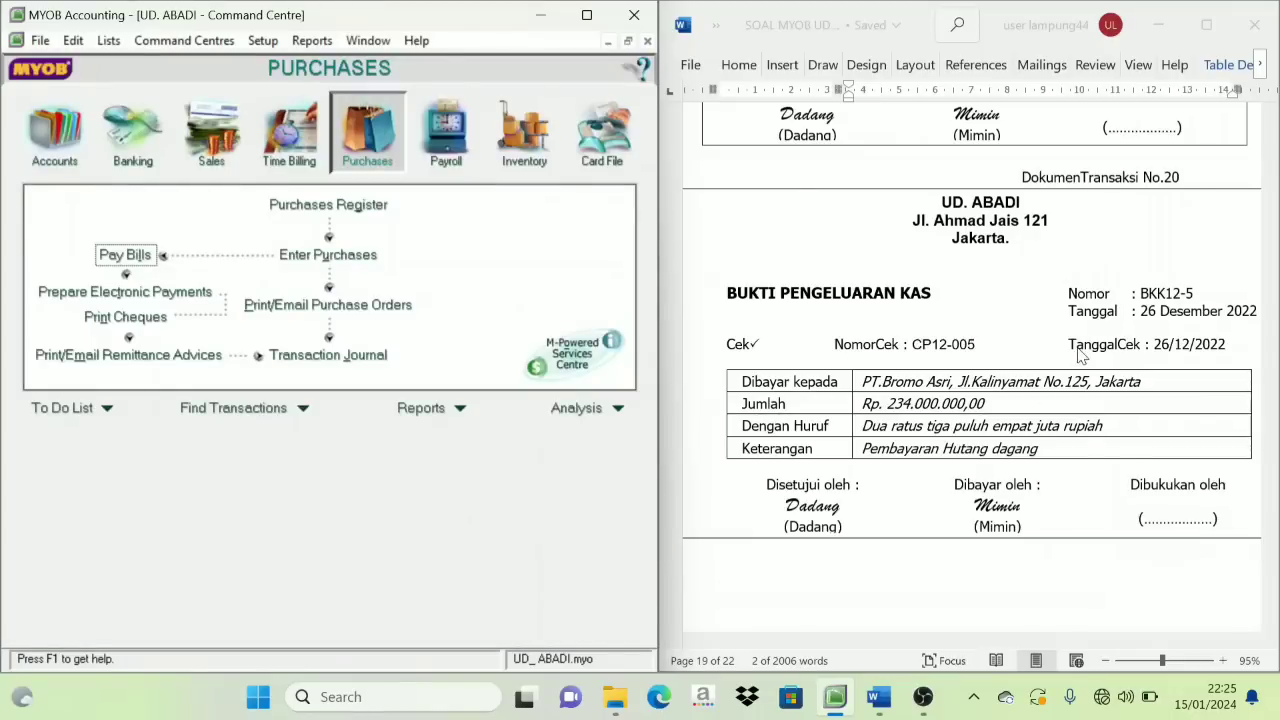
Look through the documents after No. 20, examining the 31 December 2022 trial balance and the adjustment memo BM12-1
{"action": "scroll", "coordinate": [1077, 362], "scroll_direction": "up", "scroll_amount": 1}
{"action": "scroll", "coordinate": [1080, 342], "scroll_direction": "down", "scroll_amount": 2}
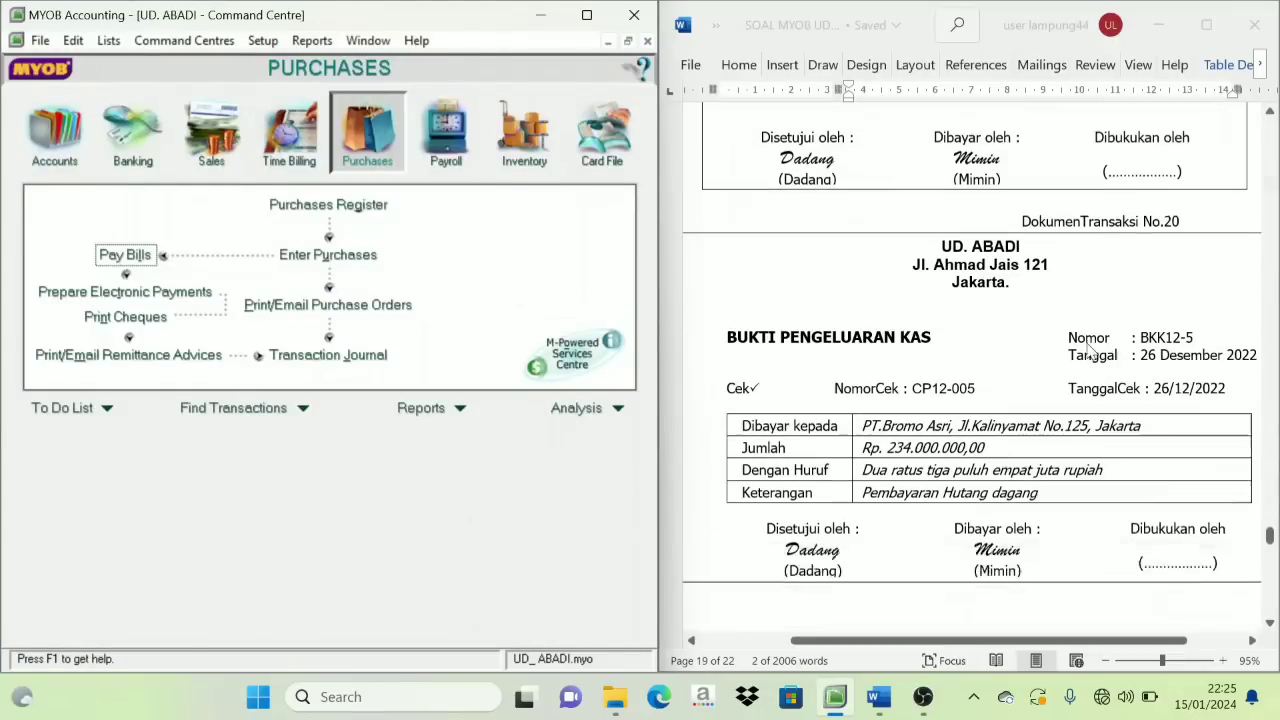
{"action": "scroll", "coordinate": [1080, 342], "scroll_direction": "up", "scroll_amount": 1}
{"action": "scroll", "coordinate": [1054, 397], "scroll_direction": "down", "scroll_amount": 7}
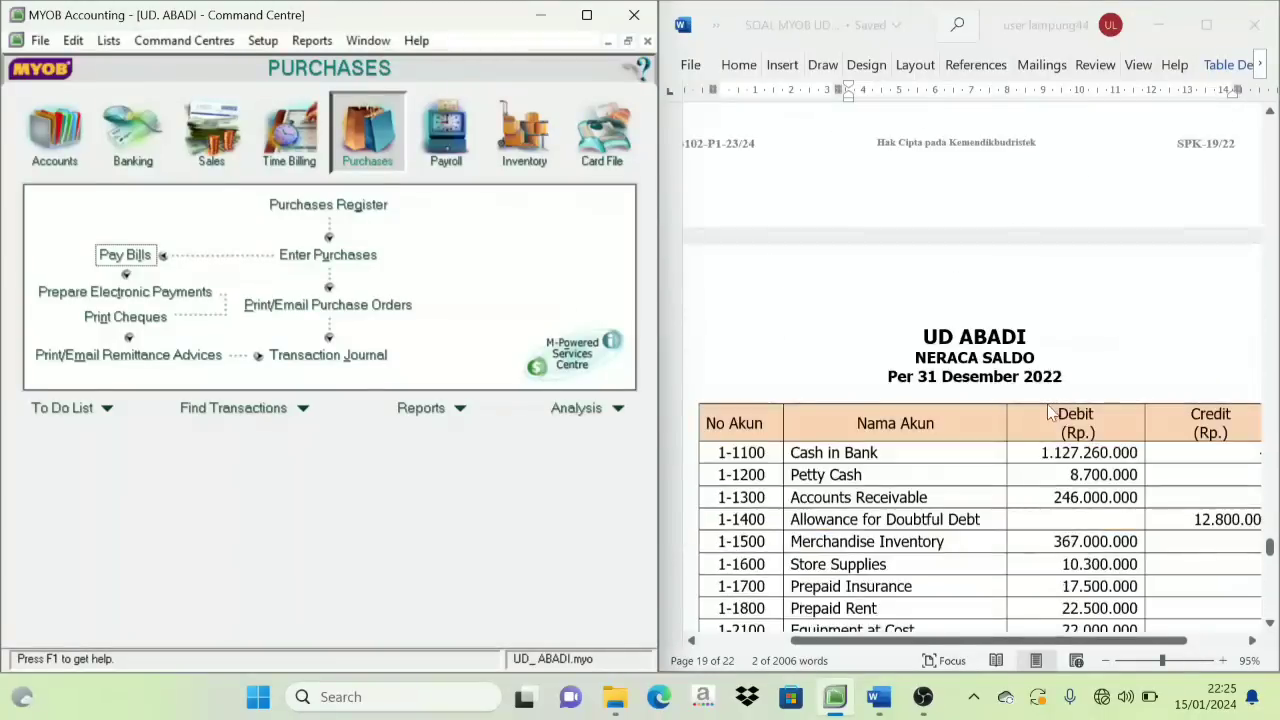
{"action": "scroll", "coordinate": [1049, 406], "scroll_direction": "down", "scroll_amount": 12}
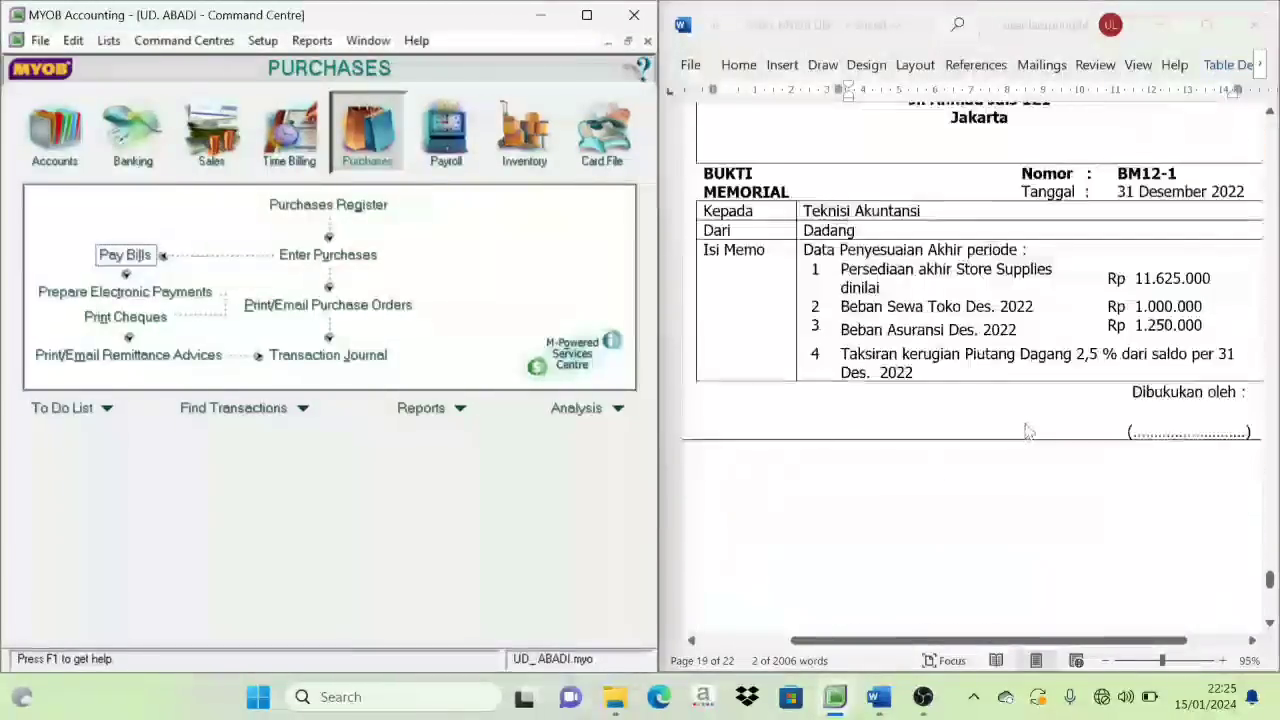
{"action": "scroll", "coordinate": [1030, 445], "scroll_direction": "down", "scroll_amount": 3}
{"action": "scroll", "coordinate": [980, 445], "scroll_direction": "up", "scroll_amount": 8}
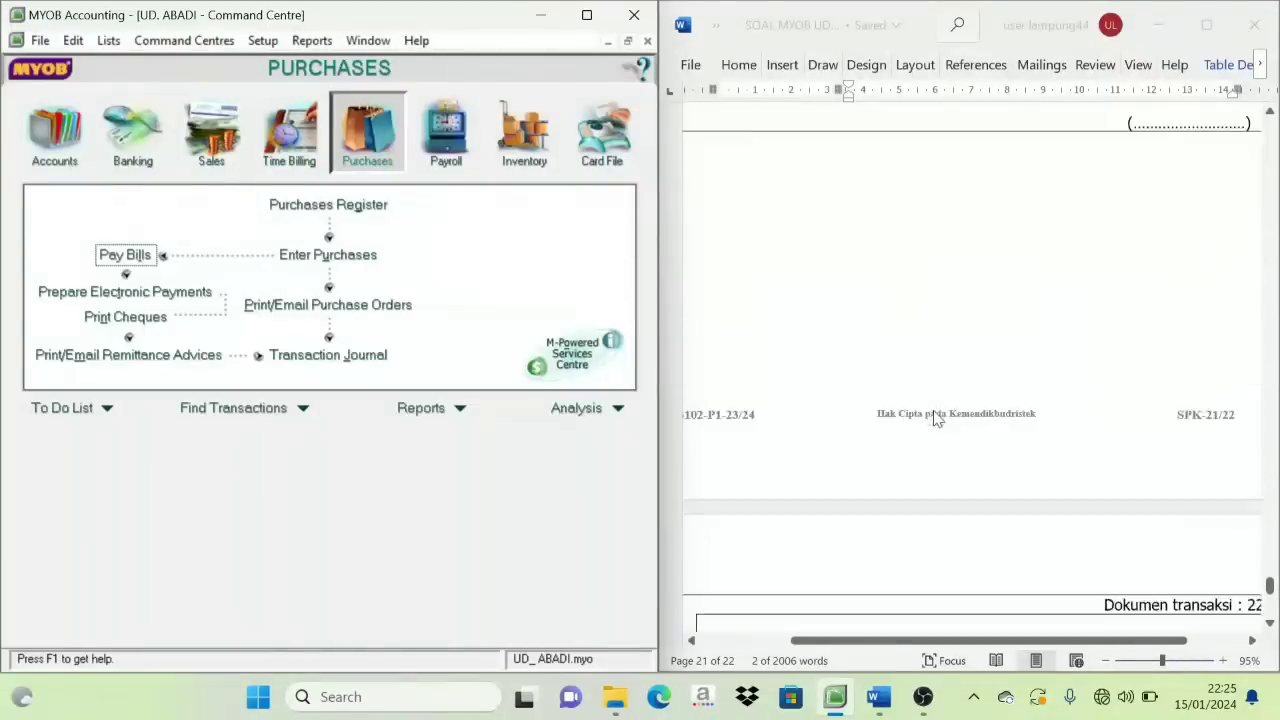
{"action": "scroll", "coordinate": [905, 385], "scroll_direction": "up", "scroll_amount": 4}
{"action": "scroll", "coordinate": [895, 380], "scroll_direction": "down", "scroll_amount": 3}
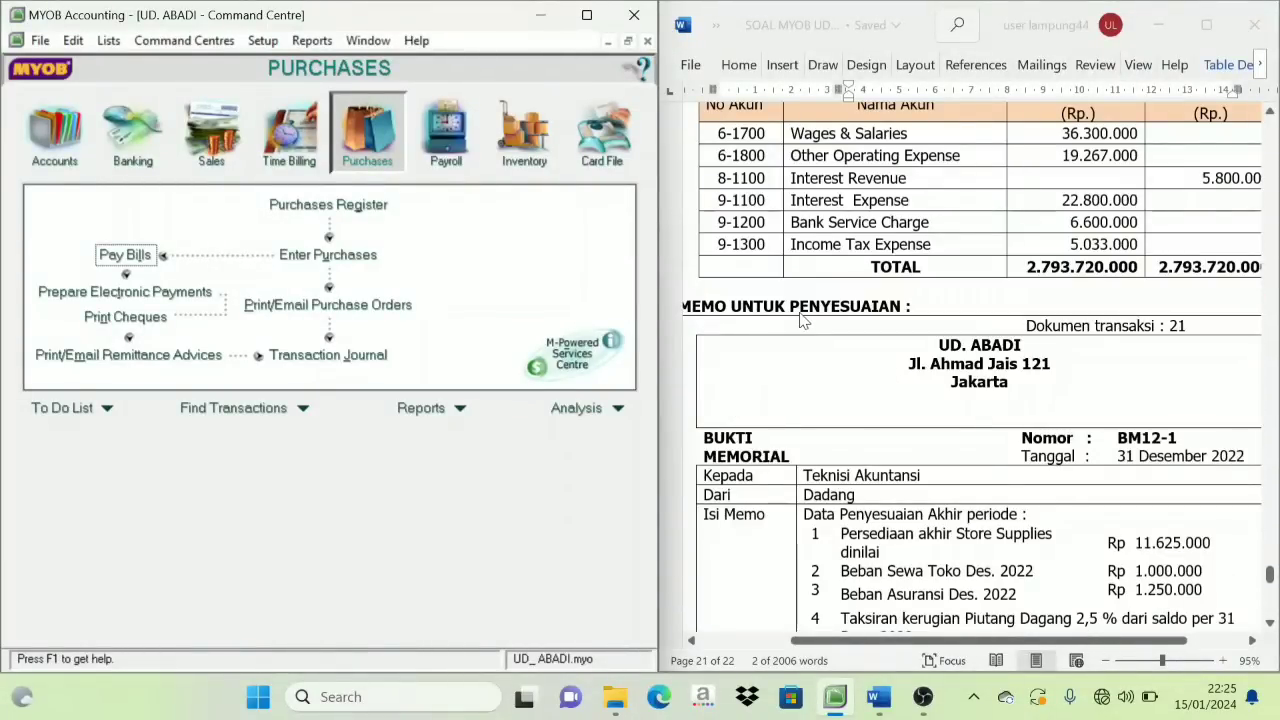
{"action": "scroll", "coordinate": [975, 352], "scroll_direction": "up", "scroll_amount": 10}
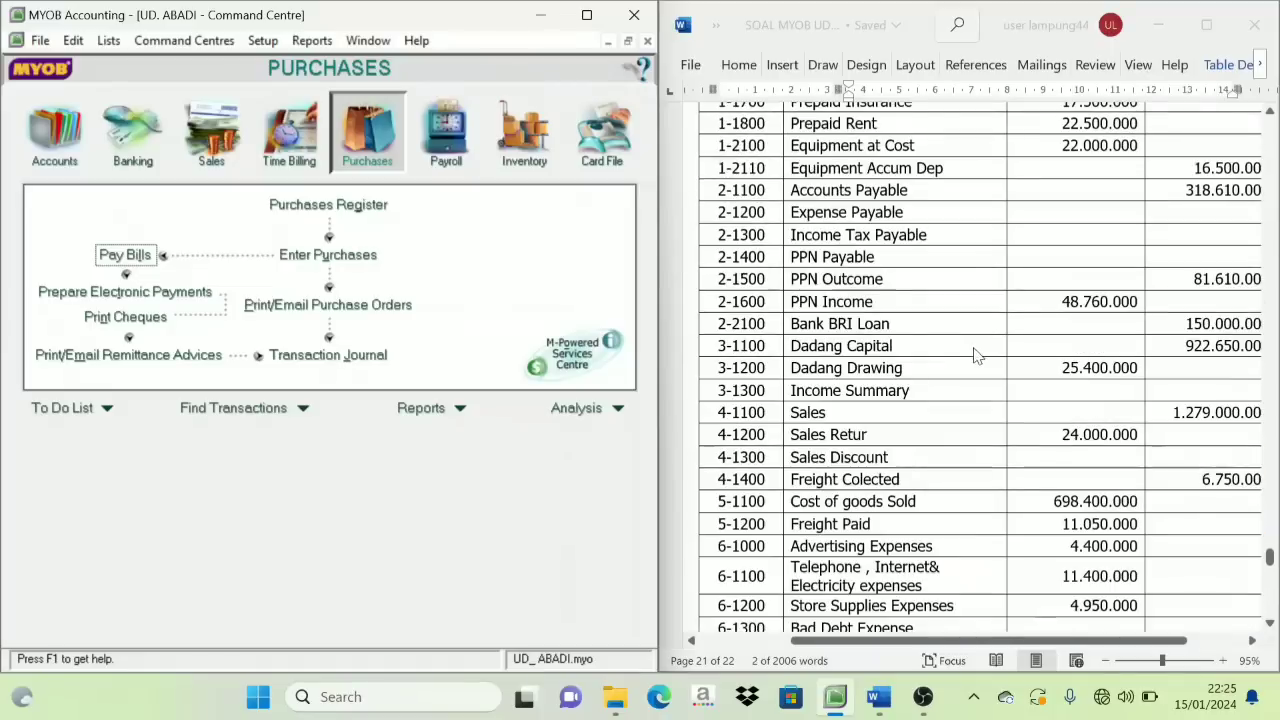
{"action": "scroll", "coordinate": [975, 352], "scroll_direction": "up", "scroll_amount": 12}
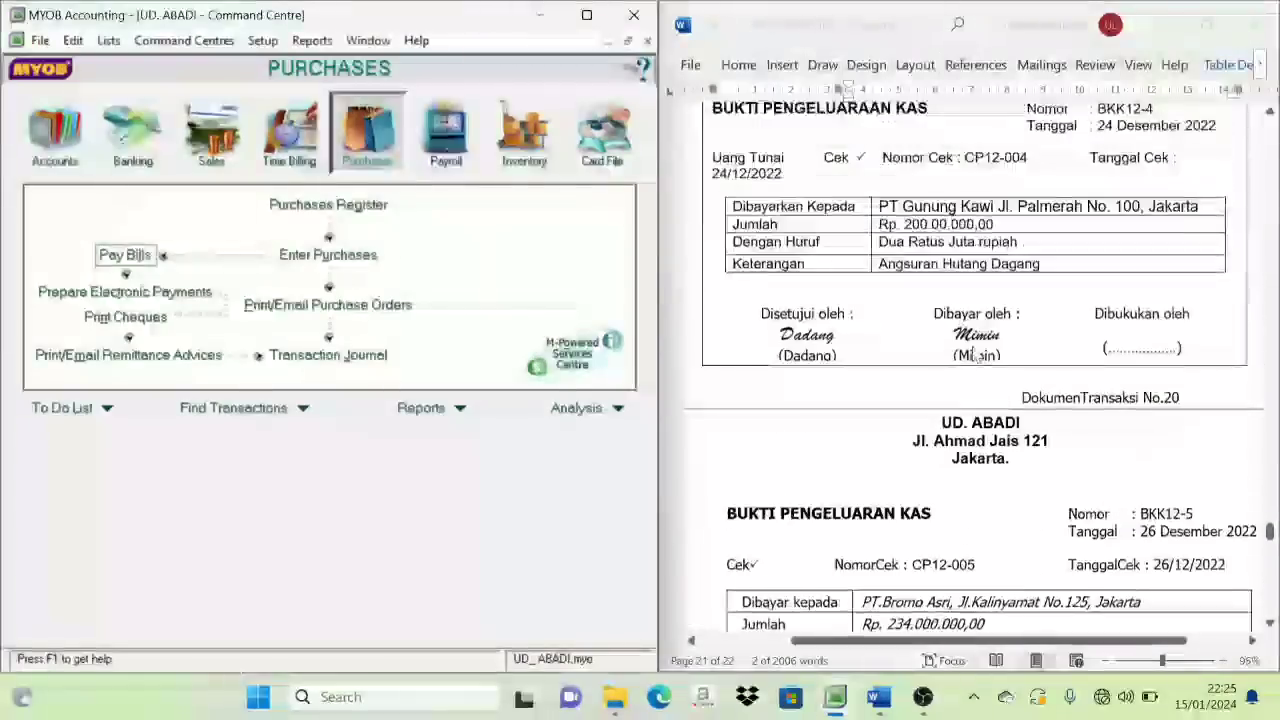
{"action": "scroll", "coordinate": [1030, 385], "scroll_direction": "down", "scroll_amount": 3}
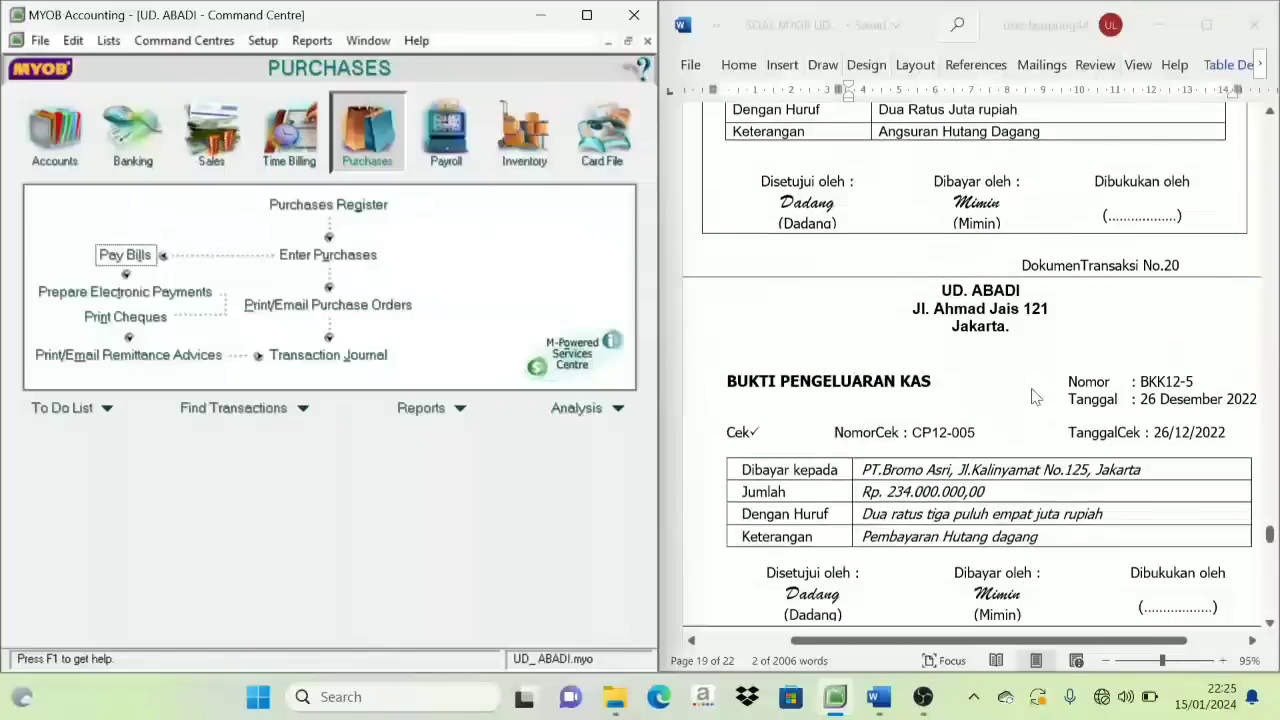